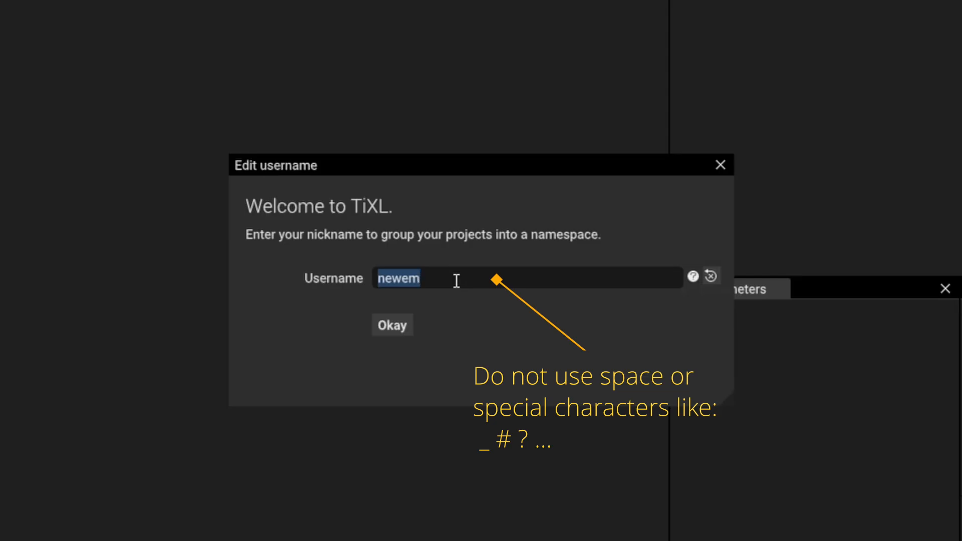
Step: Replace the suggested username with the chosen nickname and confirm the welcome dialog
{"action": "key", "text": "BackSpace"}
{"action": "type", "text": "Newe"}
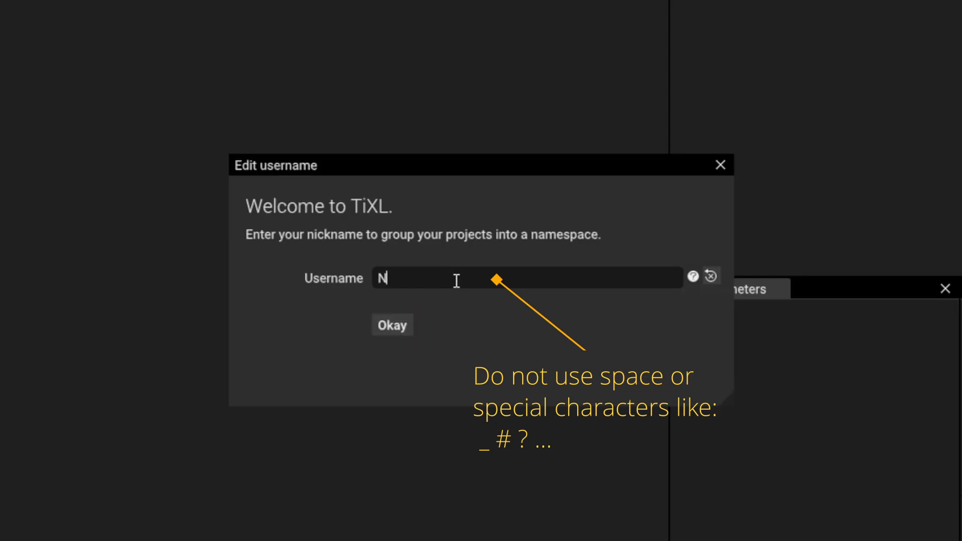
{"action": "type", "text": "mka"}
{"action": "left_click", "coordinate": [391, 325]}
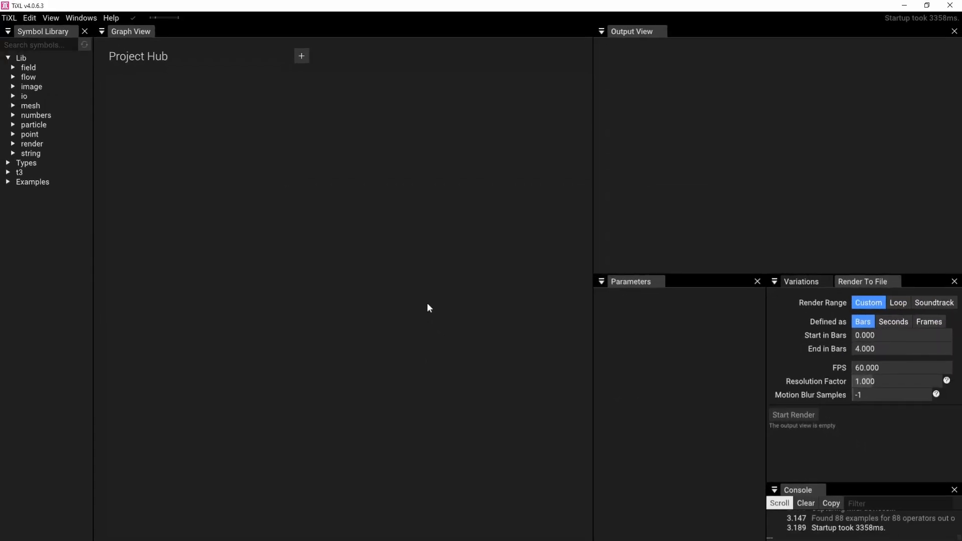
Step: Create a new project named BasicStuff with shared resources and open it from the Project Hub
{"action": "left_click", "coordinate": [303, 59]}
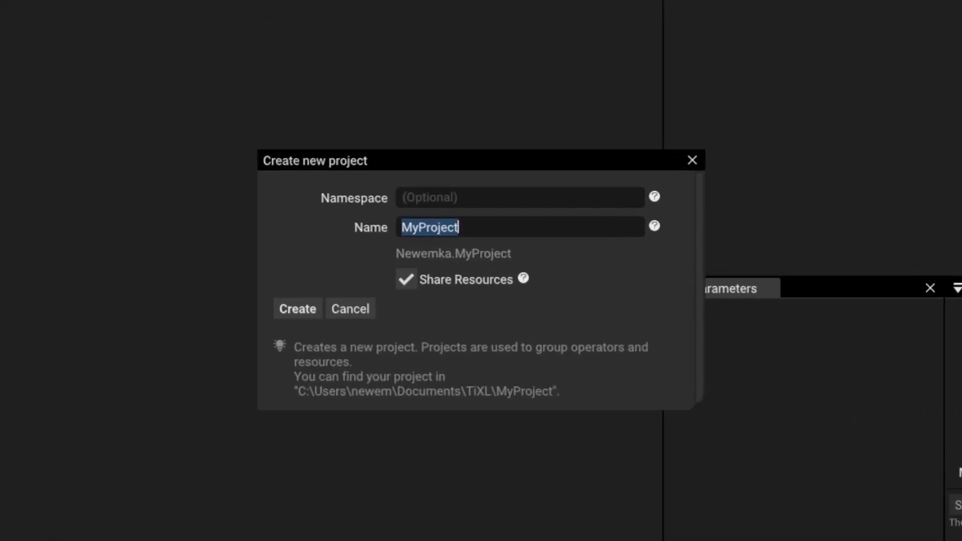
{"action": "type", "text": "Ba"}
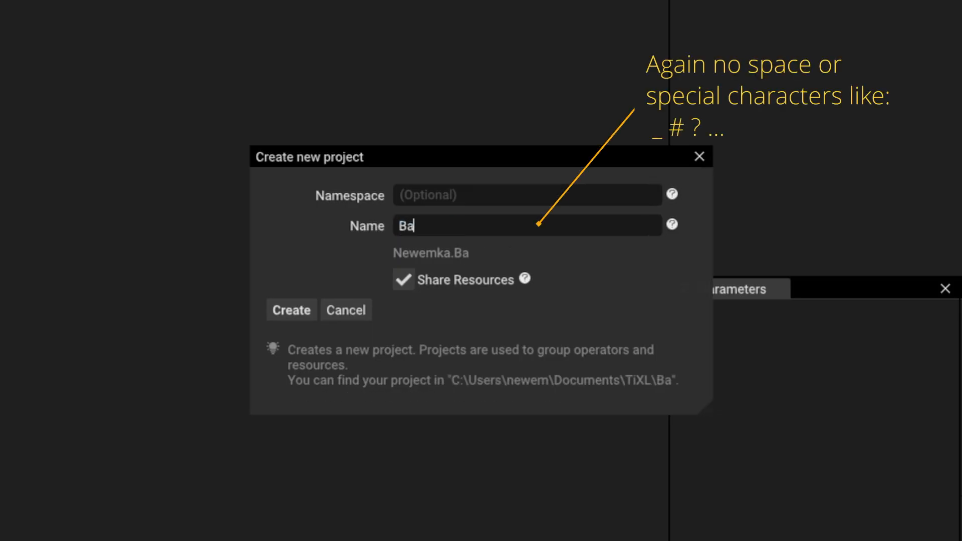
{"action": "type", "text": "sicStuff"}
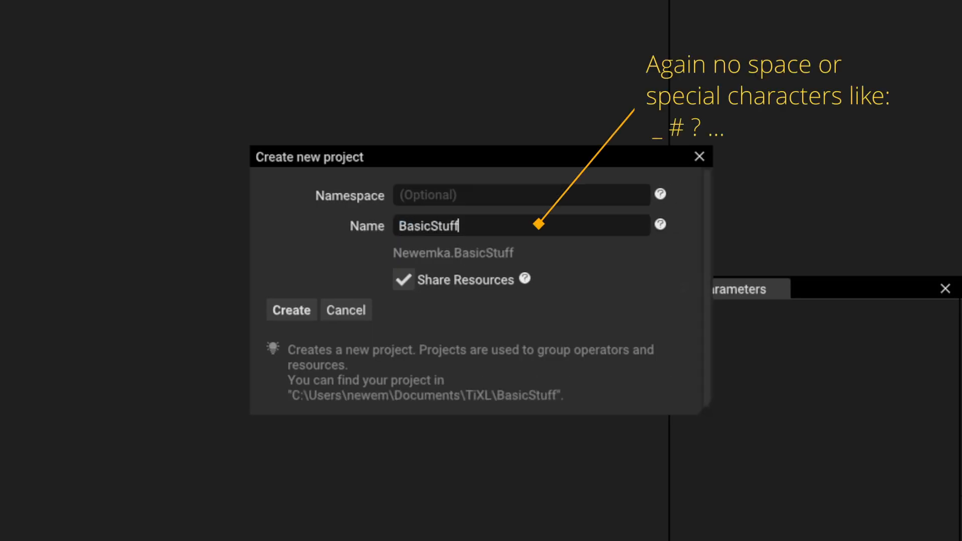
{"action": "left_click", "coordinate": [289, 311]}
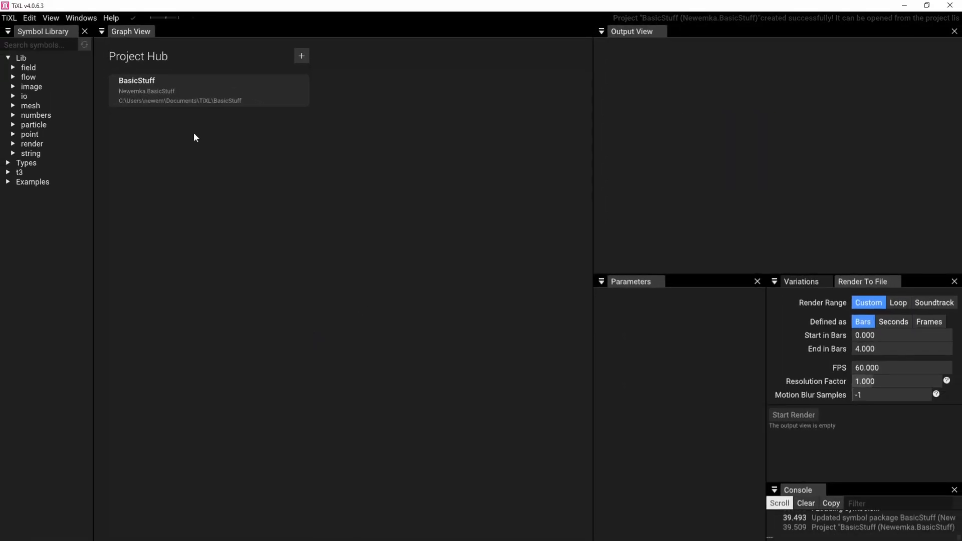
{"action": "left_click", "coordinate": [223, 95]}
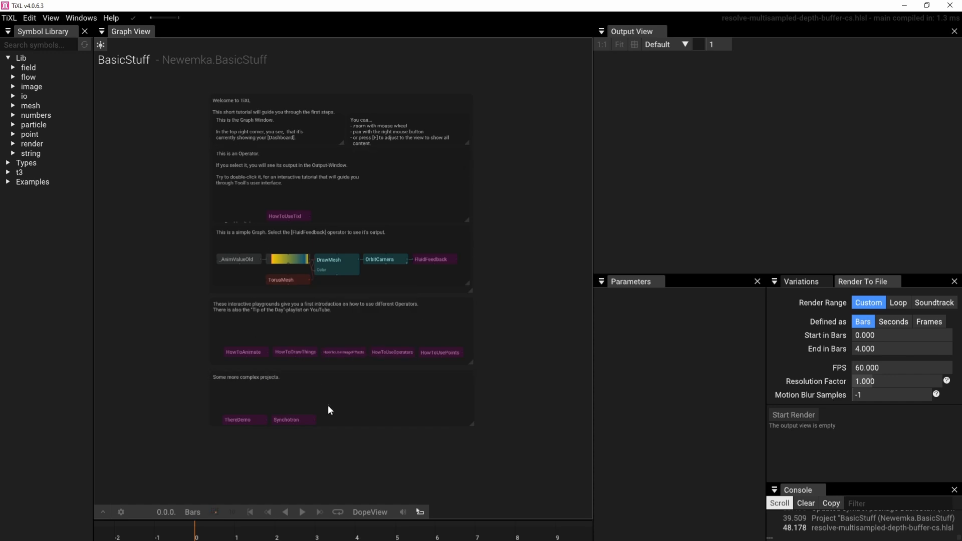
Step: Turn on the Interactions Overlay and switch the application to Fullscreen
{"action": "left_click_drag", "start_coordinate": [301, 470], "coordinate": [322, 283]}
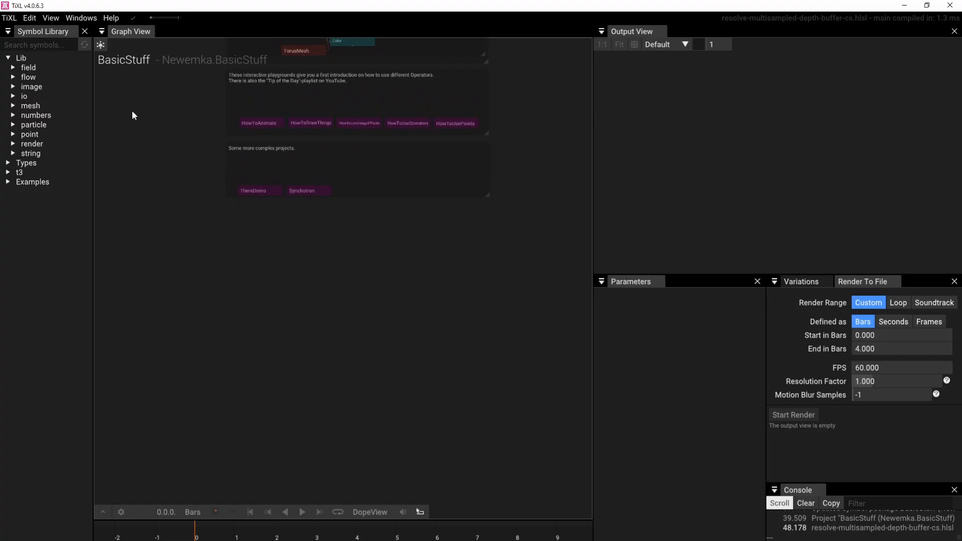
{"action": "left_click", "coordinate": [53, 19]}
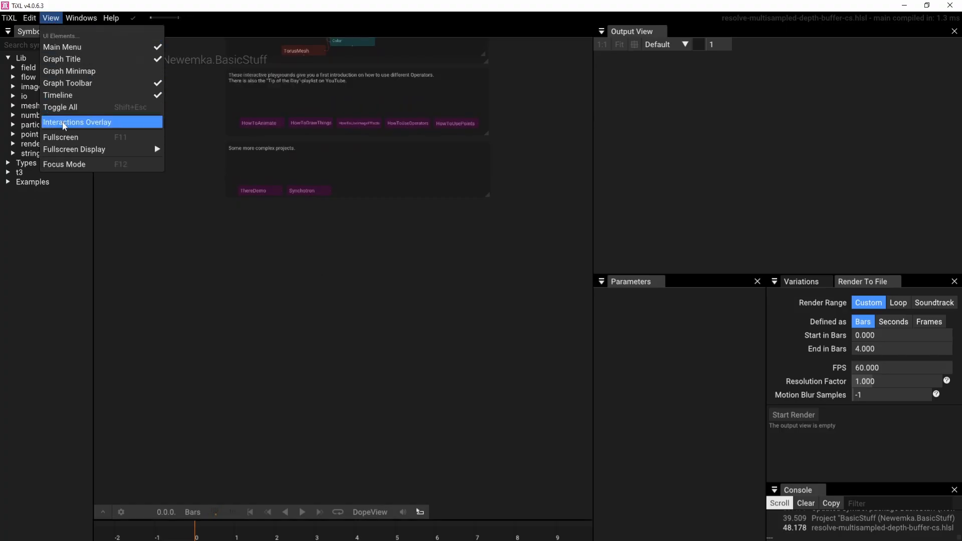
{"action": "left_click", "coordinate": [64, 123]}
{"action": "left_click", "coordinate": [50, 18]}
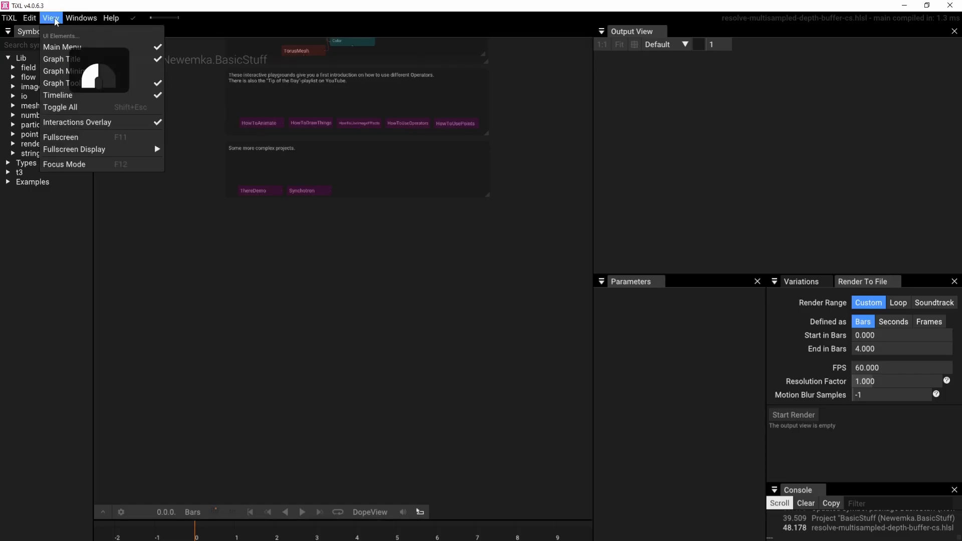
{"action": "left_click", "coordinate": [62, 137]}
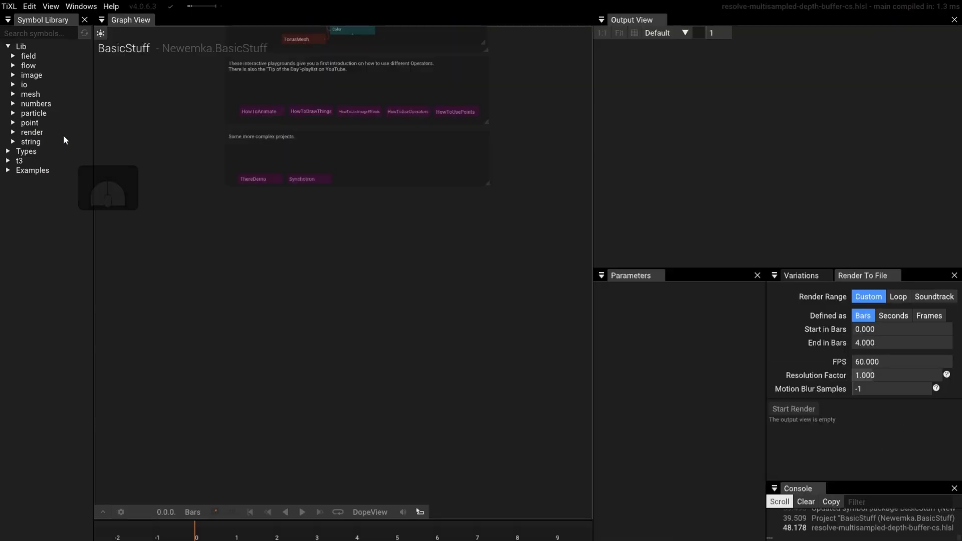
Step: Search for "image" and add a LoadImage operator in the empty graph area below the sample project operators
{"action": "left_click_drag", "start_coordinate": [265, 296], "coordinate": [270, 260]}
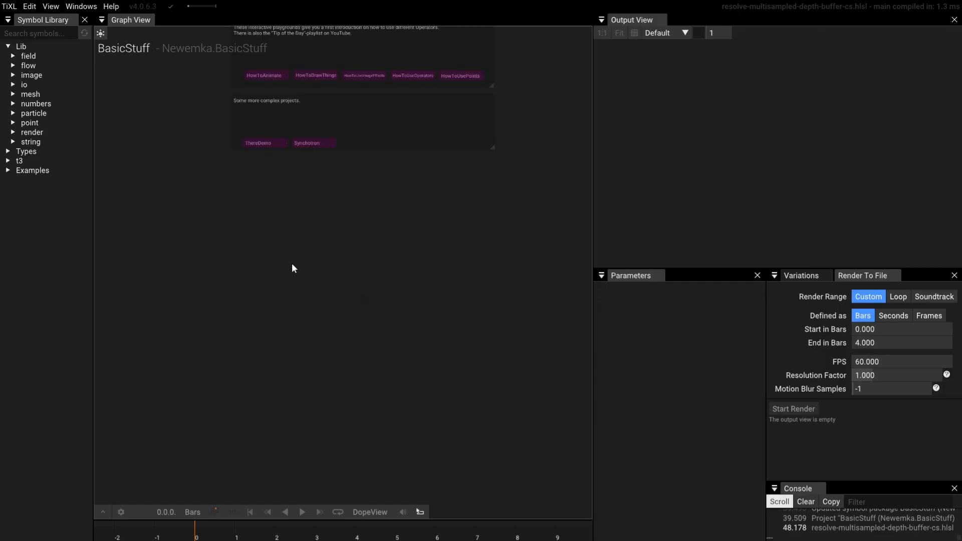
{"action": "double_click", "coordinate": [291, 260]}
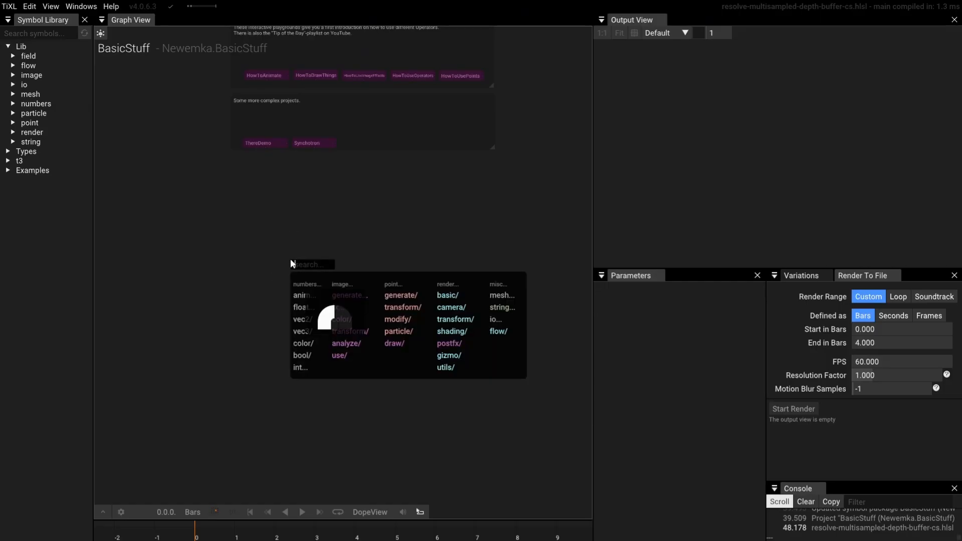
{"action": "scroll", "coordinate": [291, 260], "scroll_direction": "up", "scroll_amount": 3}
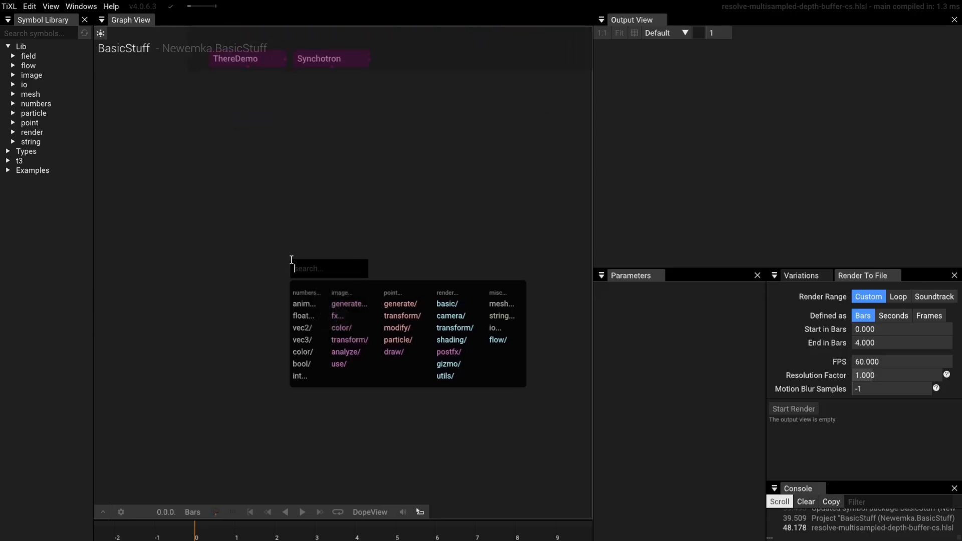
{"action": "type", "text": "l"}
{"action": "key", "text": "BackSpace"}
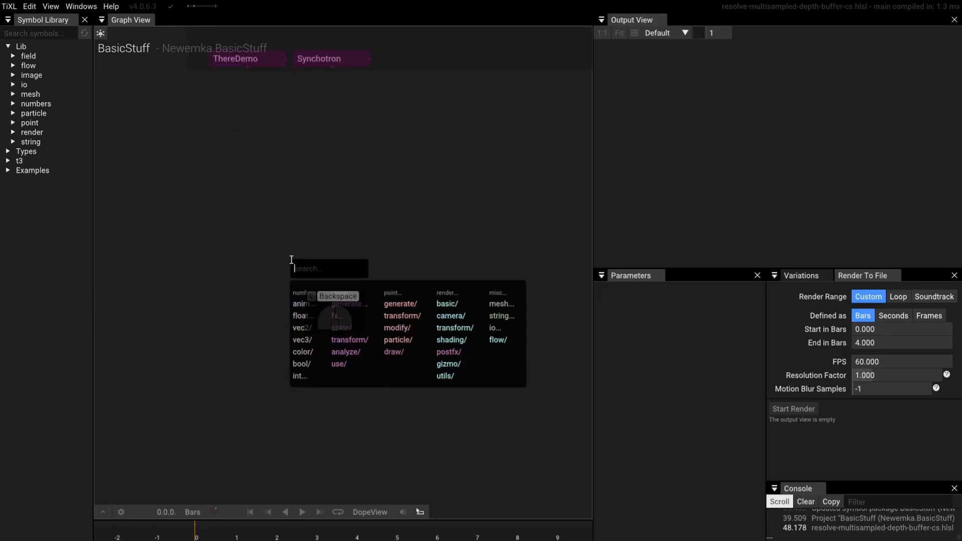
{"action": "type", "text": "image"}
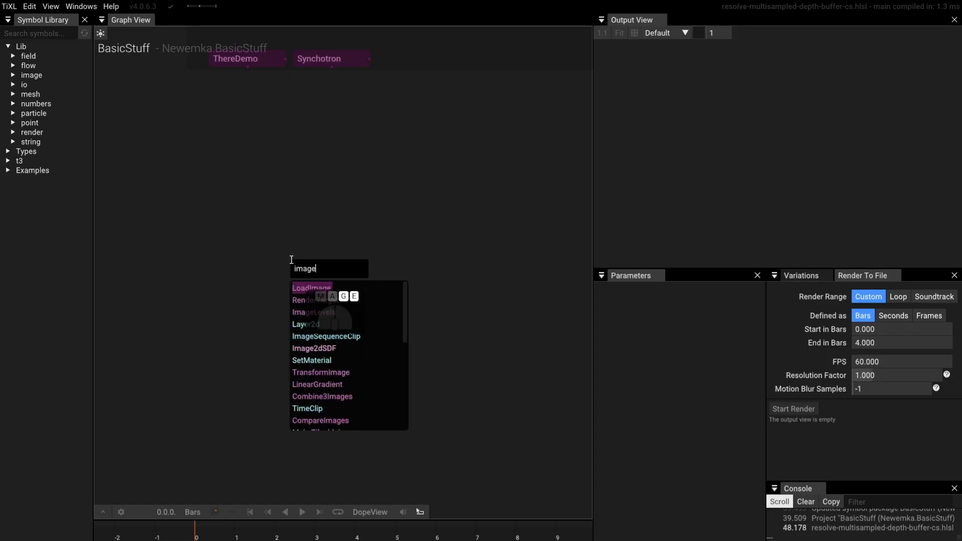
{"action": "left_click", "coordinate": [322, 289]}
{"action": "scroll", "coordinate": [323, 288], "scroll_direction": "up", "scroll_amount": 4}
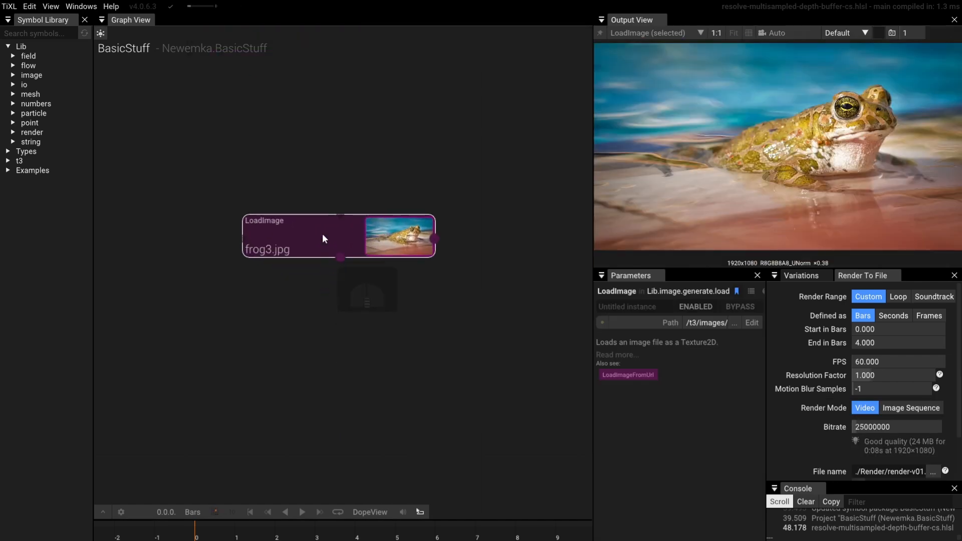
{"action": "left_click_drag", "start_coordinate": [297, 240], "coordinate": [328, 233]}
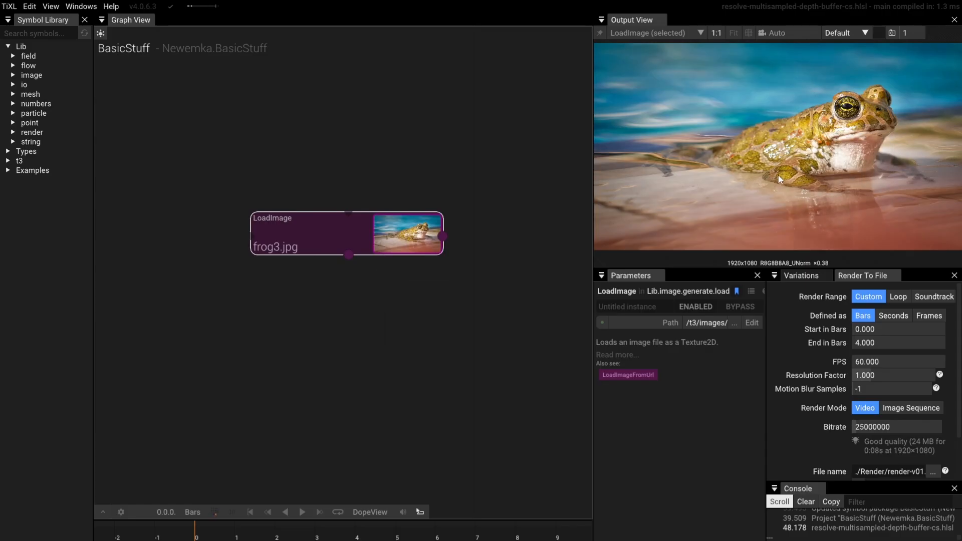
Step: Close the Render To File, Variations and Console windows to leave more room for the Parameters
{"action": "left_click", "coordinate": [893, 277]}
{"action": "left_click", "coordinate": [826, 275]}
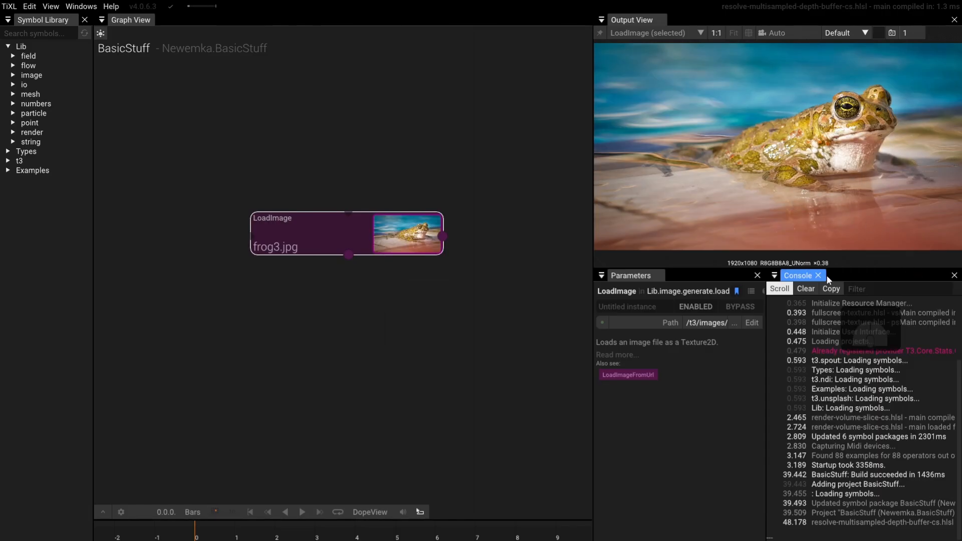
{"action": "left_click", "coordinate": [954, 275]}
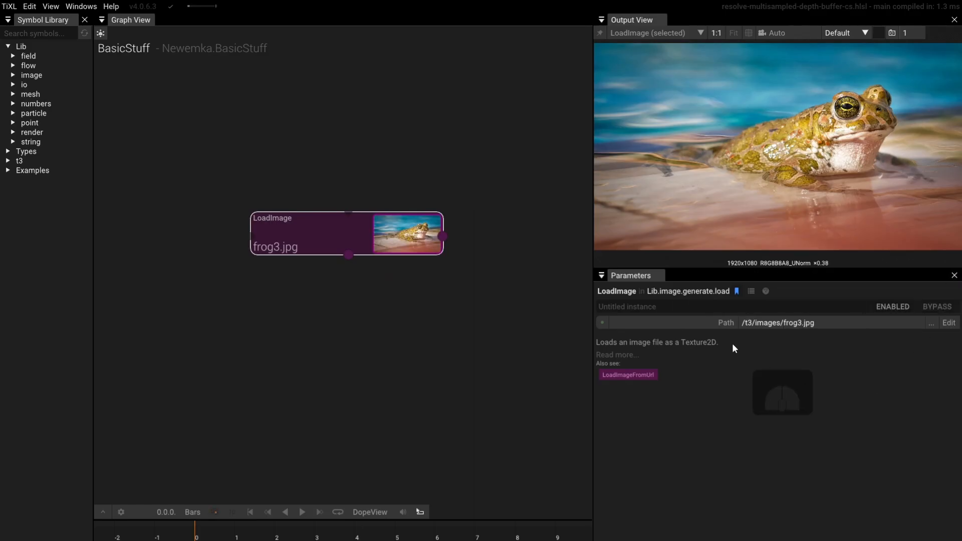
Step: Try the built-in images frog2.jpg, frog3.jpg and t3-logo-alpha.png as the LoadImage path
{"action": "left_click", "coordinate": [780, 324]}
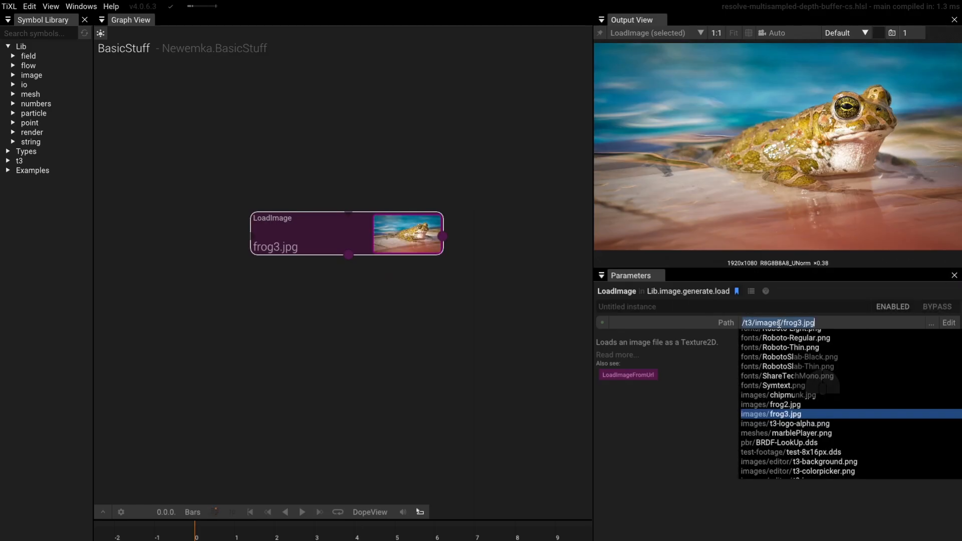
{"action": "left_click", "coordinate": [773, 406]}
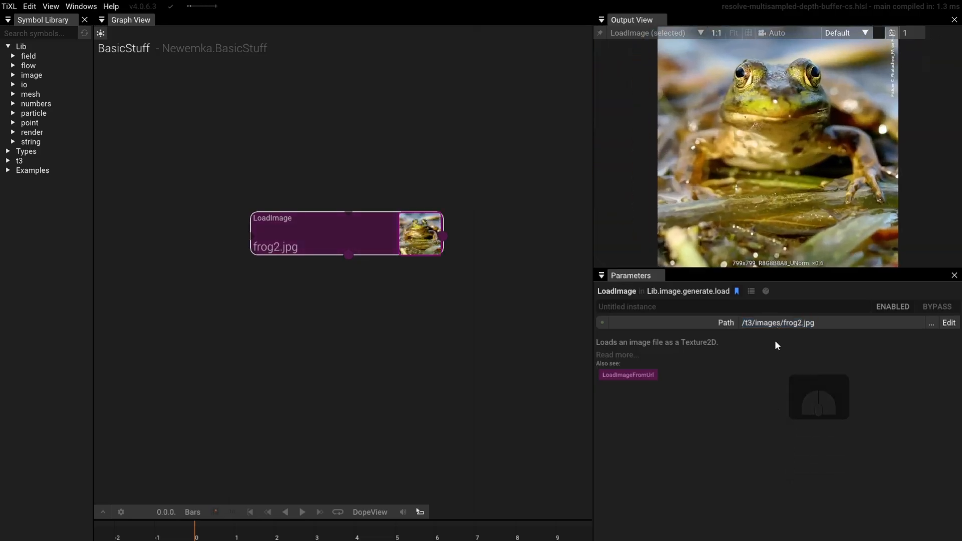
{"action": "left_click", "coordinate": [777, 324]}
{"action": "left_click", "coordinate": [787, 424]}
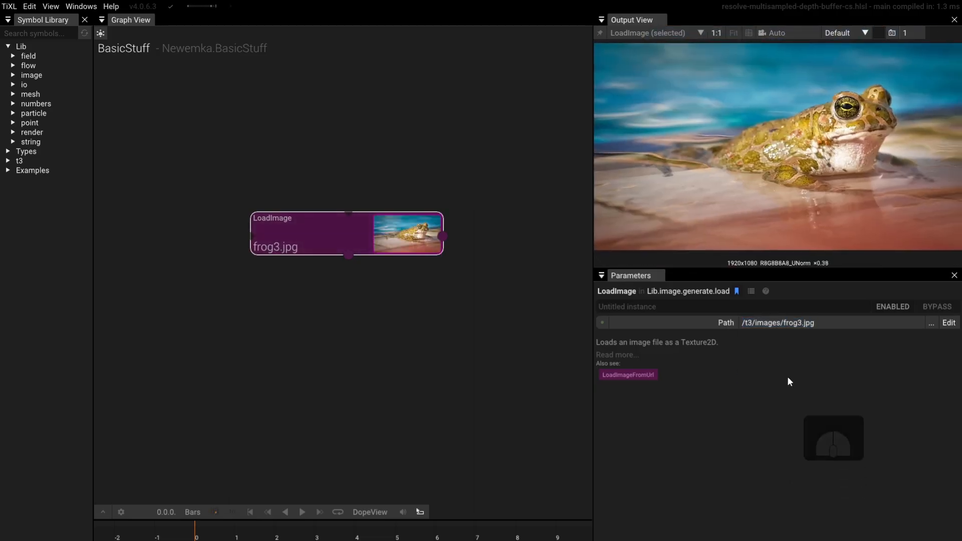
{"action": "left_click", "coordinate": [789, 325]}
{"action": "left_click", "coordinate": [788, 424]}
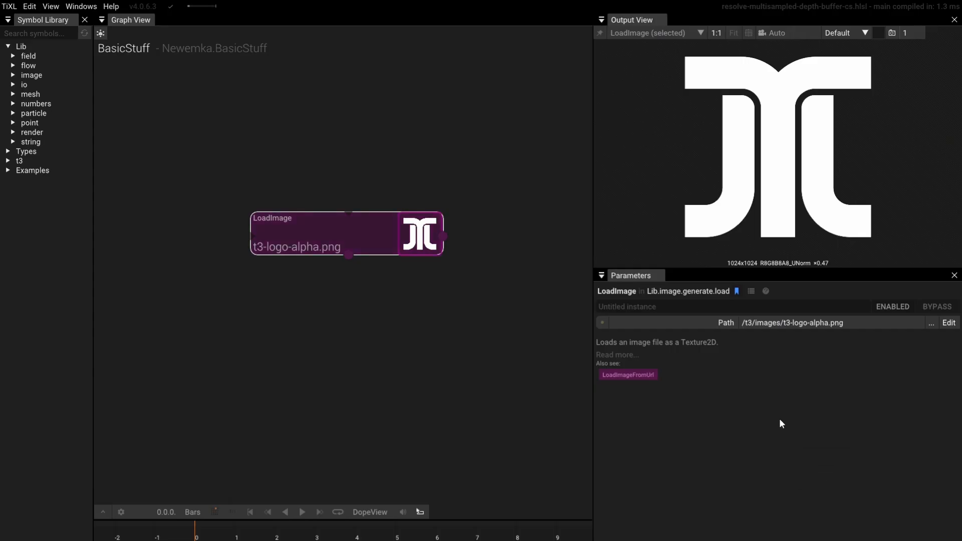
Step: Browse for the LoadImage path and create a subfolder named Bitmaps in the BasicStuff project folder
{"action": "left_click", "coordinate": [931, 326]}
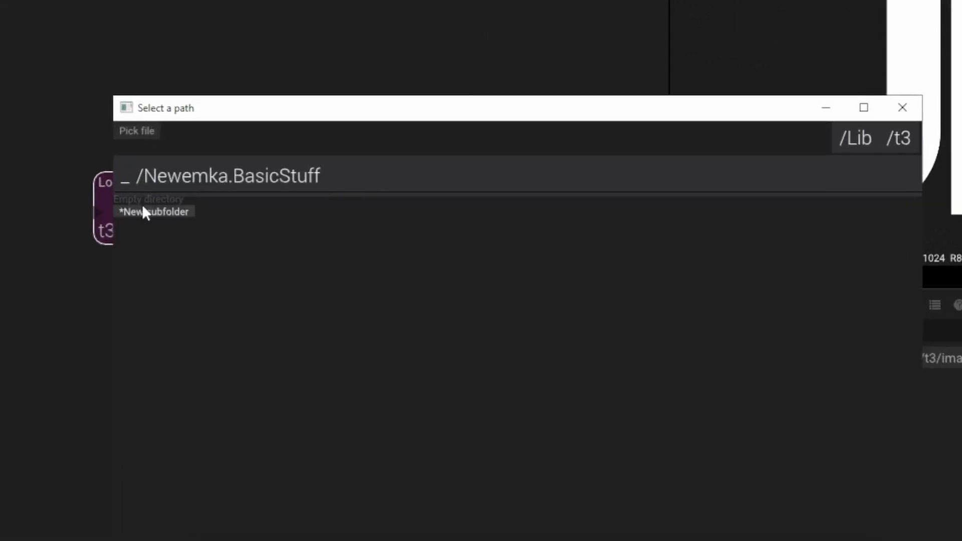
{"action": "left_click", "coordinate": [139, 212]}
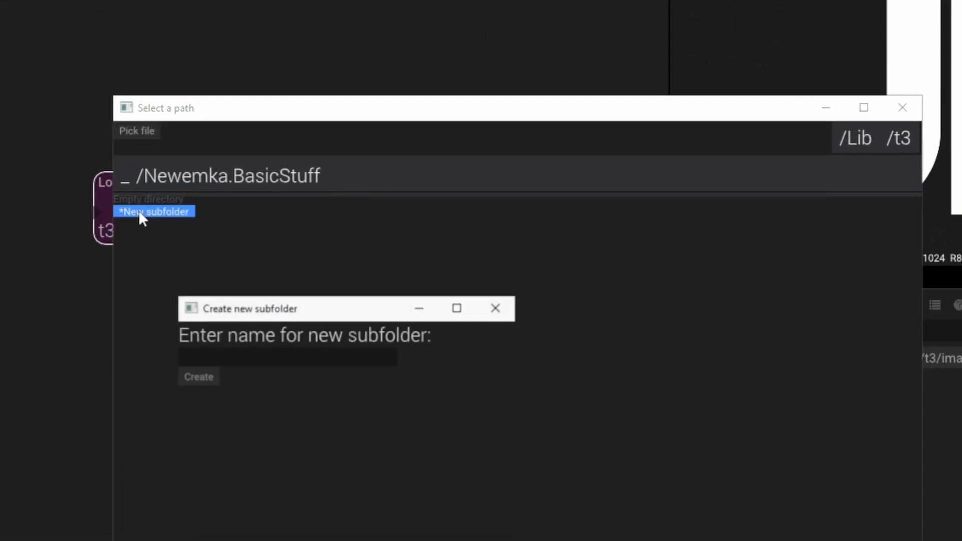
{"action": "left_click", "coordinate": [230, 357]}
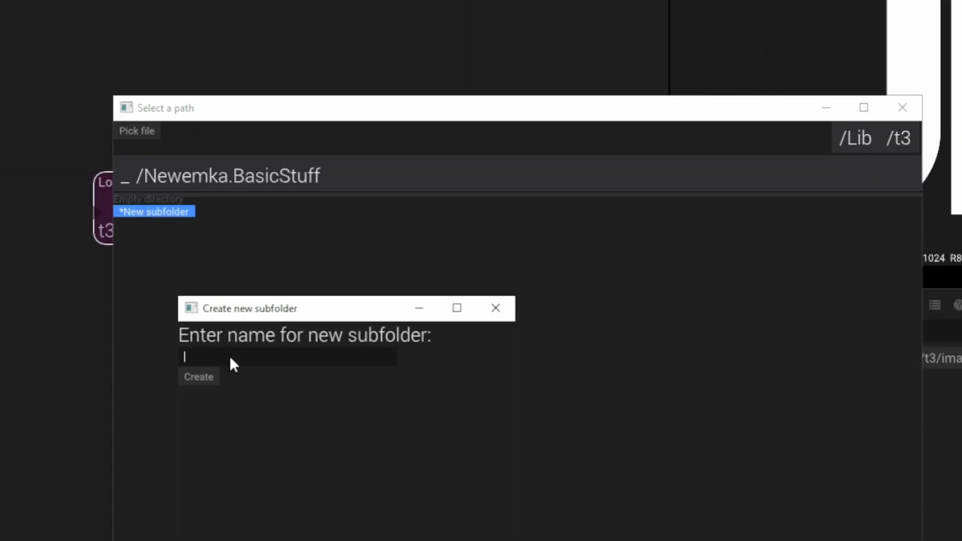
{"action": "type", "text": "Bitmaps"}
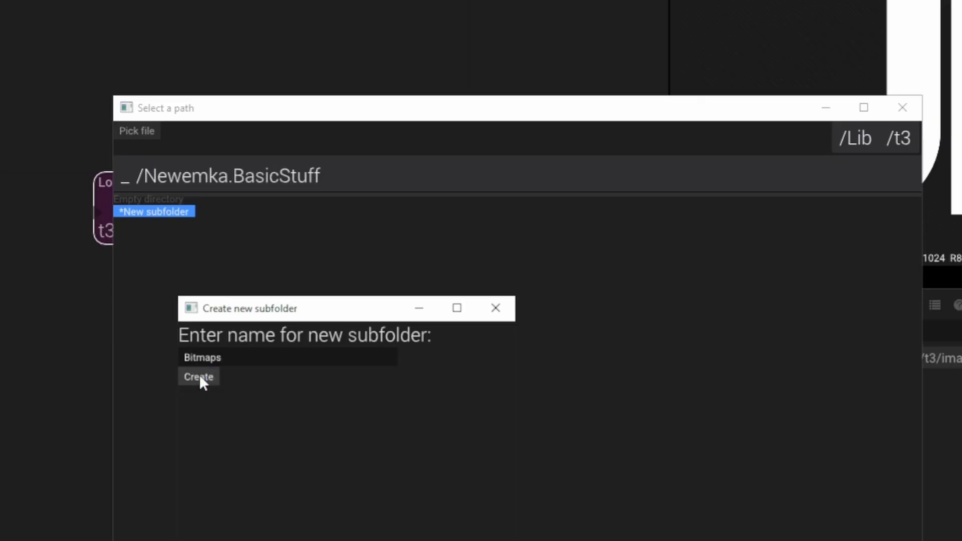
{"action": "left_click", "coordinate": [199, 376]}
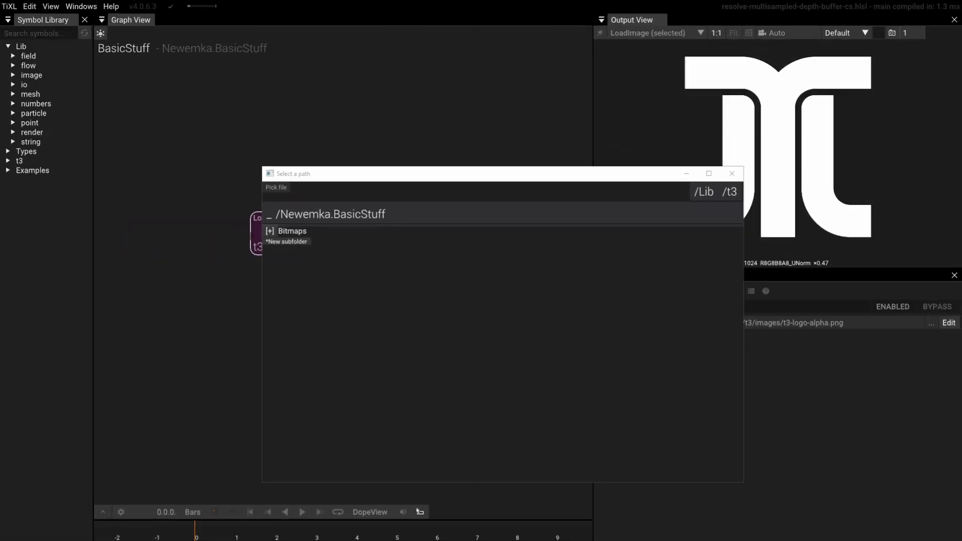
Step: Copy GusWink.png from the PhilemonTheDreamer folder into the project's Bitmaps subfolder and expand that subfolder
{"action": "left_click_drag", "start_coordinate": [961, 92], "coordinate": [852, 91]}
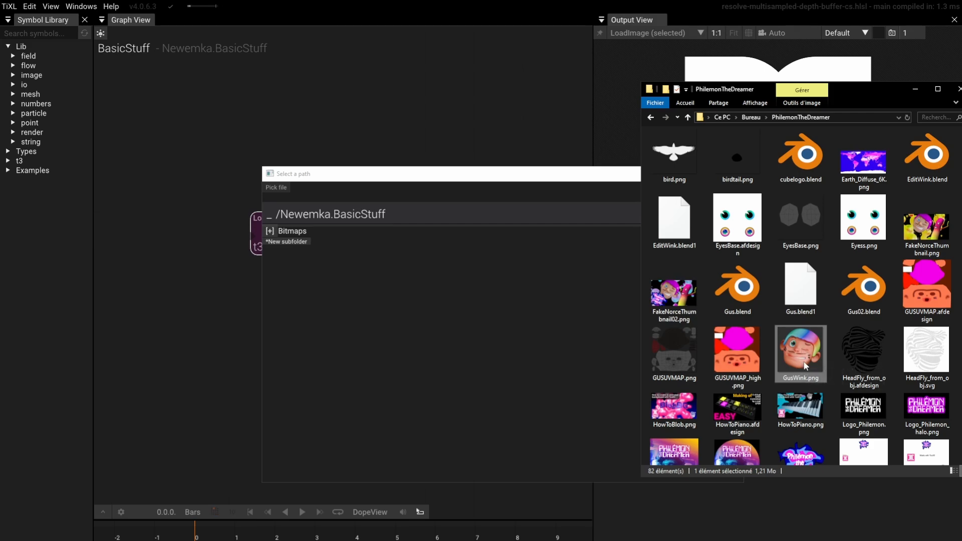
{"action": "left_click_drag", "start_coordinate": [804, 356], "coordinate": [286, 233]}
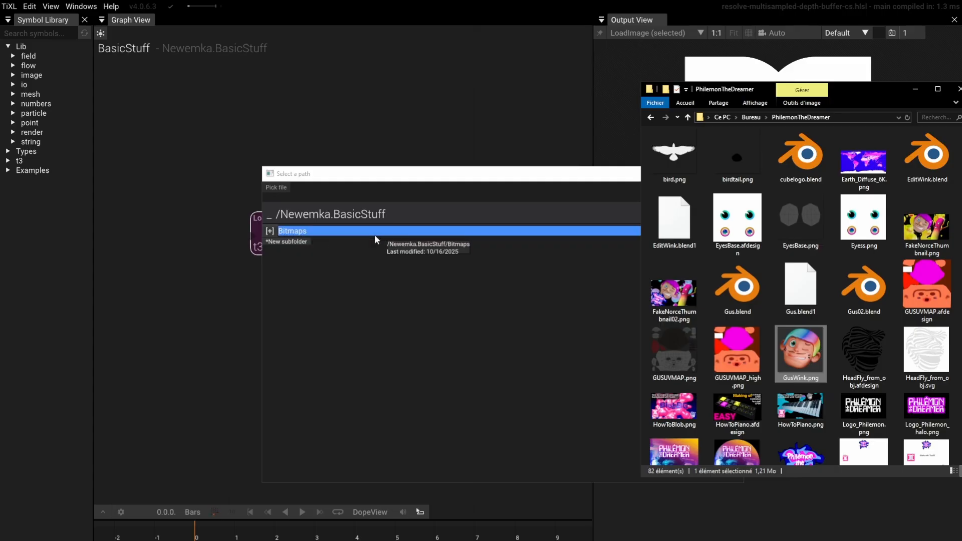
{"action": "left_click", "coordinate": [270, 233]}
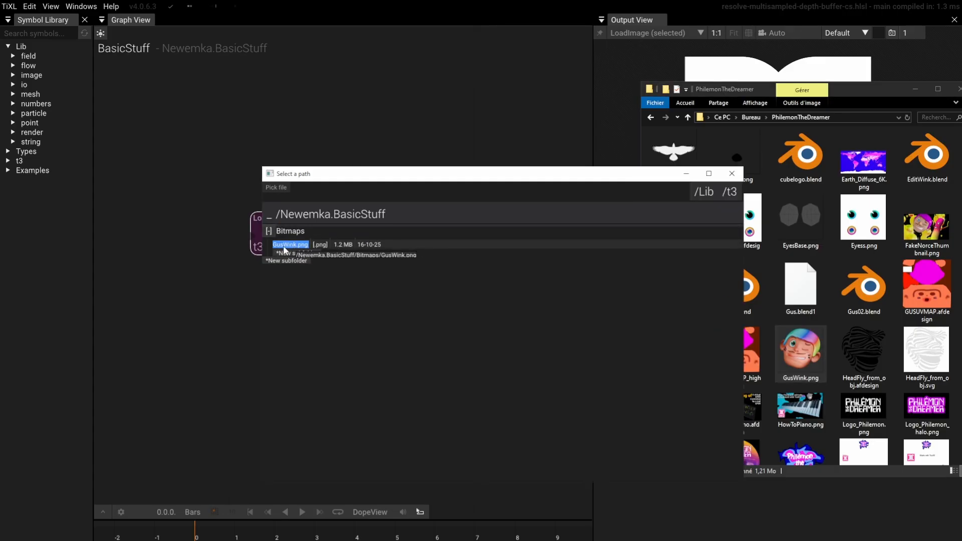
Step: Minimise the file explorer, choose Bitmaps/GusWink.png as the LoadImage path and close the path selection window
{"action": "left_click", "coordinate": [860, 97]}
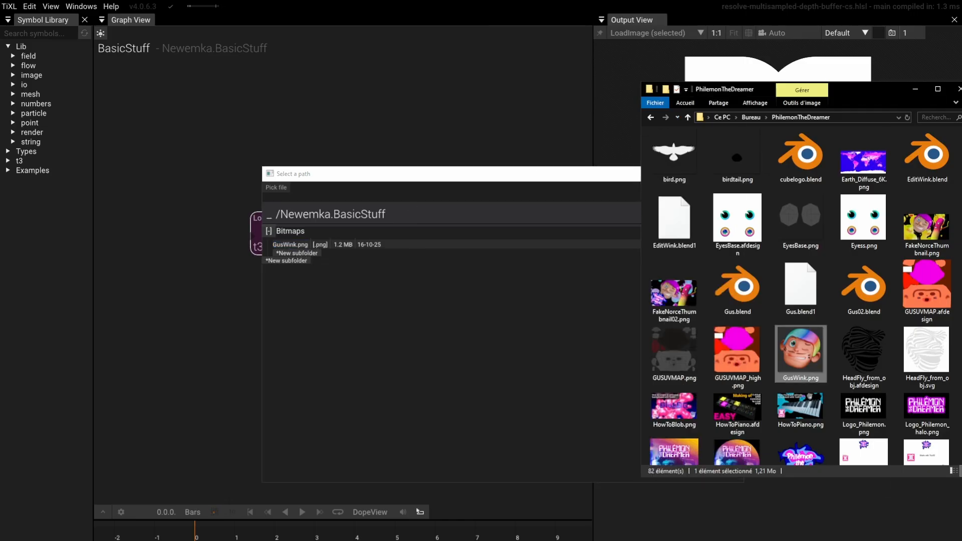
{"action": "left_click", "coordinate": [916, 90]}
{"action": "left_click", "coordinate": [295, 245]}
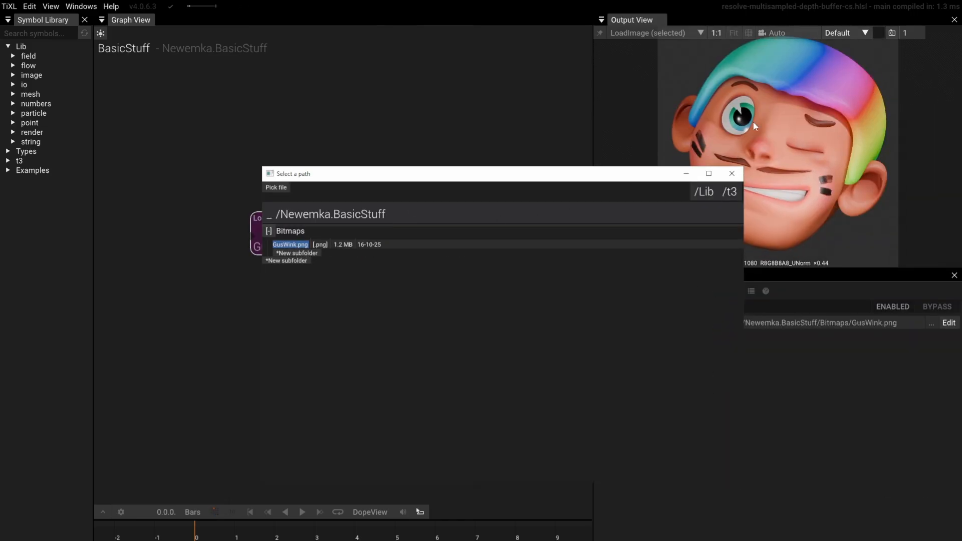
{"action": "left_click", "coordinate": [724, 170]}
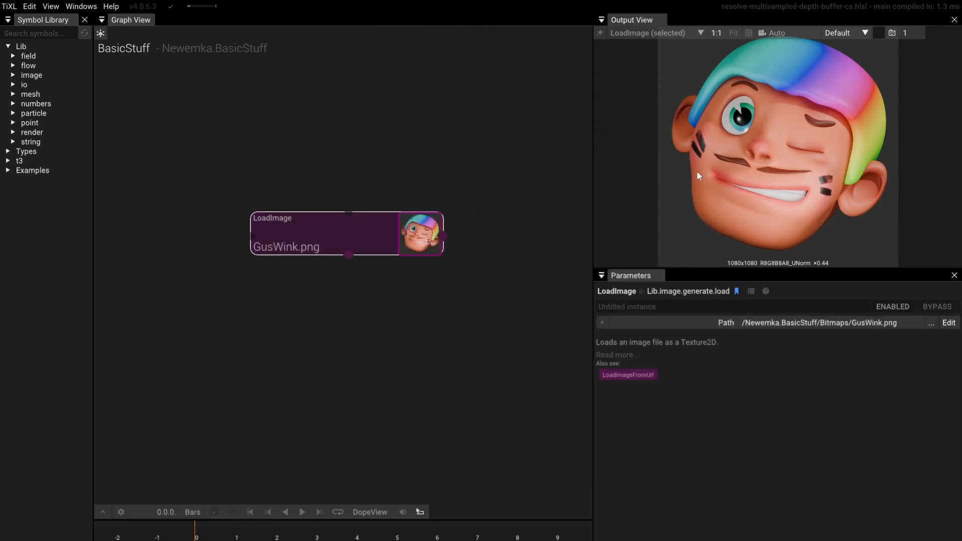
Step: Save the BasicStuff project
{"action": "left_click_drag", "start_coordinate": [485, 194], "coordinate": [429, 113]}
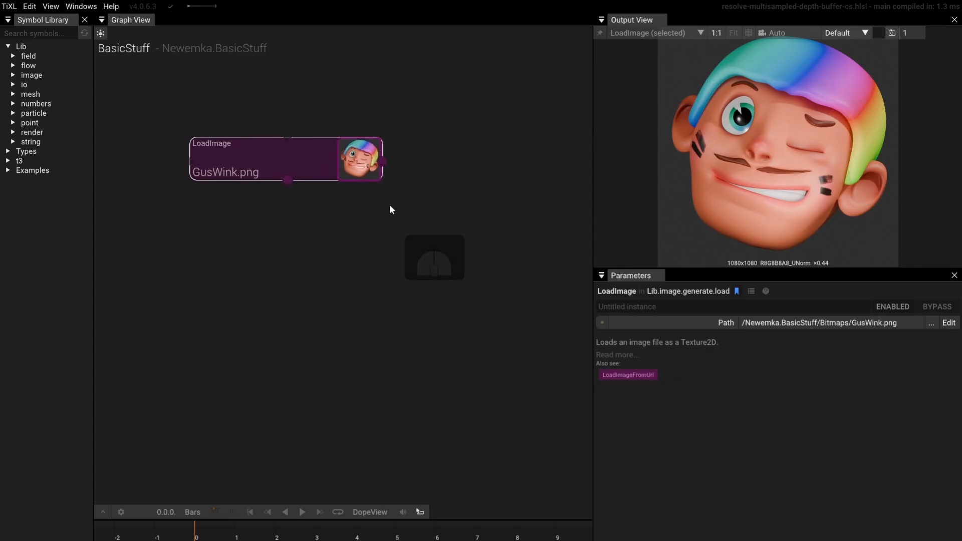
{"action": "left_click_drag", "start_coordinate": [330, 246], "coordinate": [340, 223]}
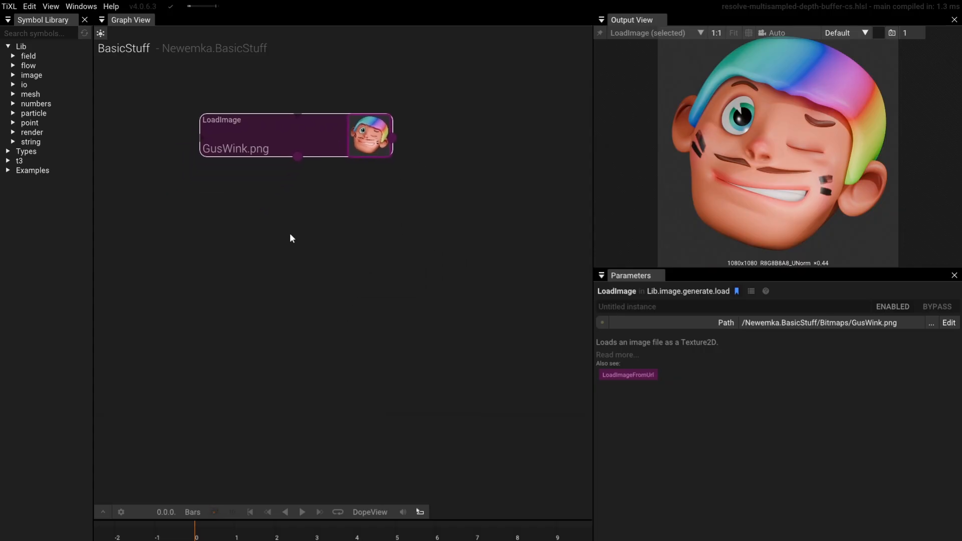
{"action": "key", "text": "ctrl+s"}
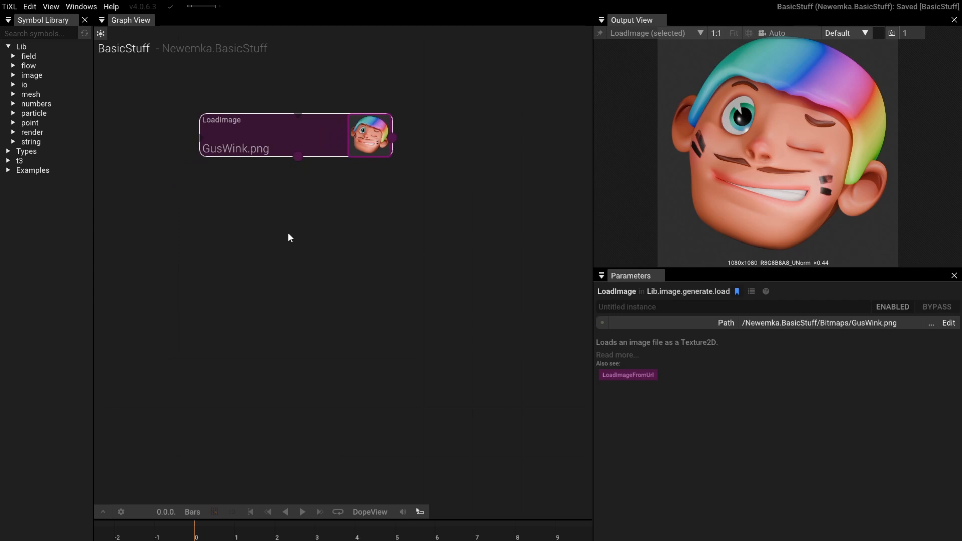
Step: Add a LoadObj operator to the graph and place it below LoadImage
{"action": "double_click", "coordinate": [253, 246]}
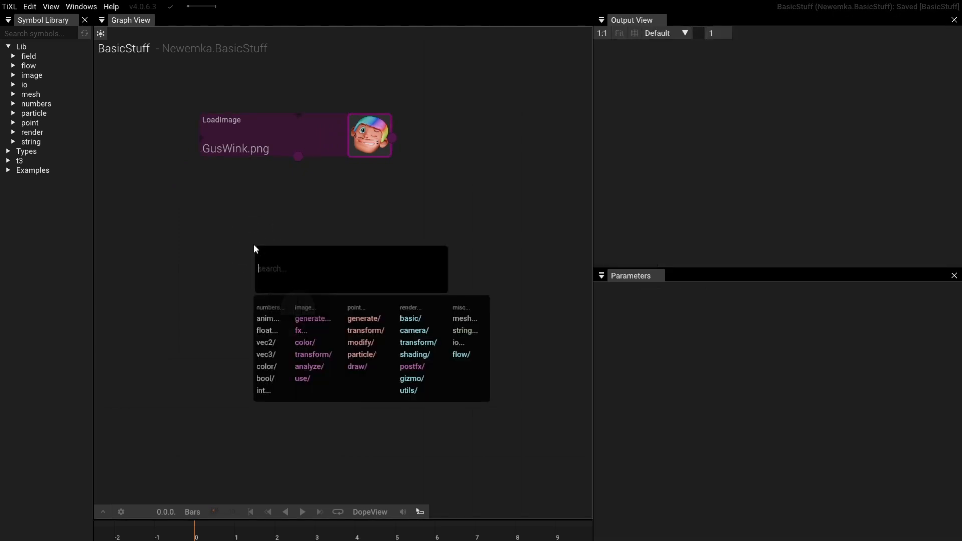
{"action": "type", "text": "loa"}
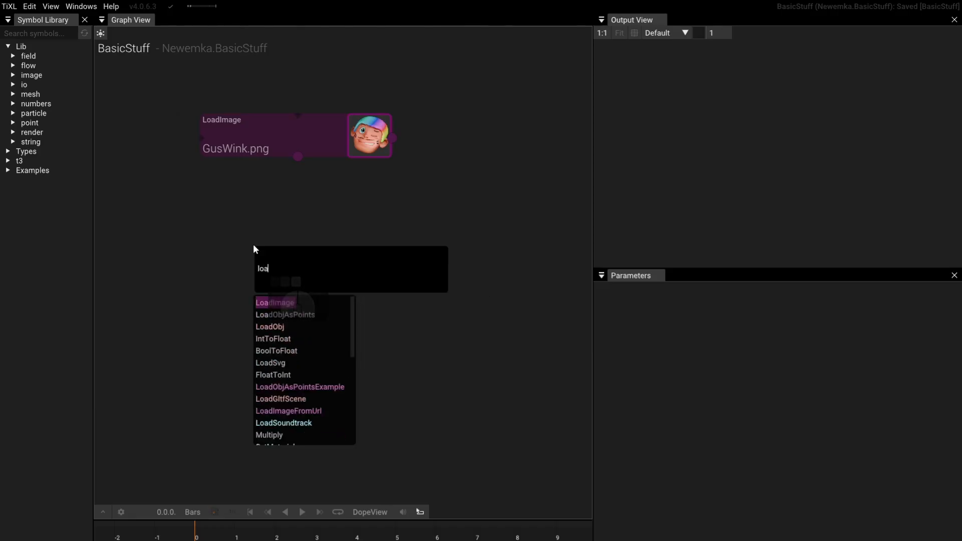
{"action": "left_click", "coordinate": [279, 329]}
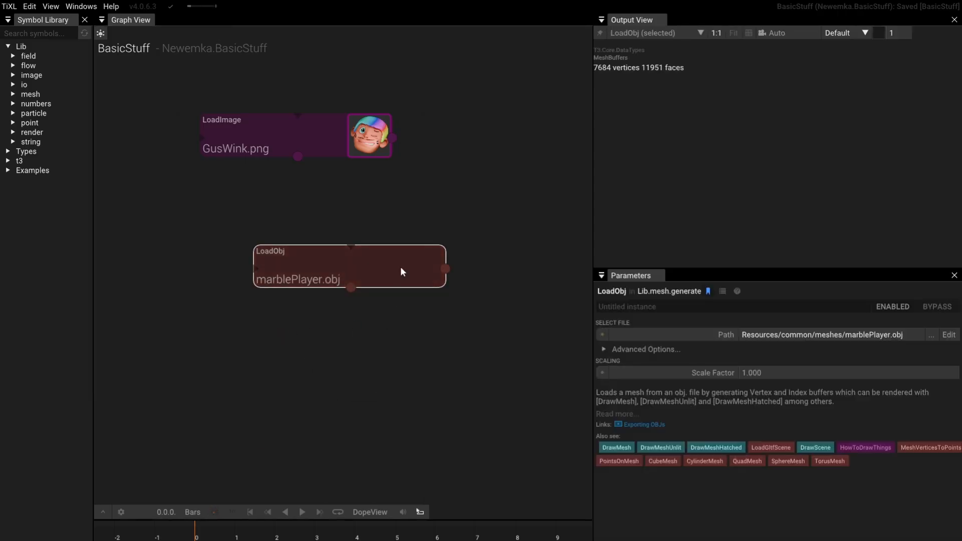
{"action": "left_click_drag", "start_coordinate": [400, 266], "coordinate": [353, 265]}
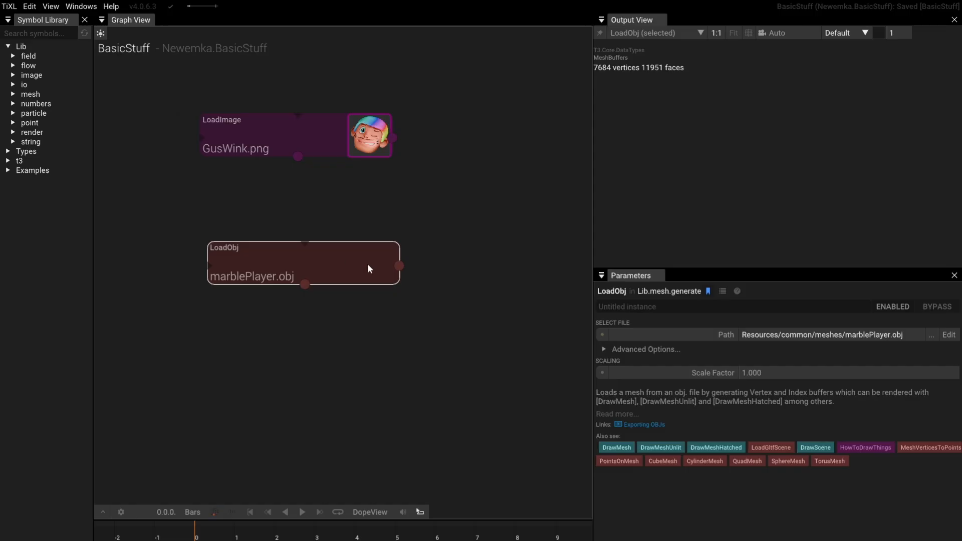
Step: Add a DrawMesh operator connected to the output of LoadObj
{"action": "left_click_drag", "start_coordinate": [332, 221], "coordinate": [270, 170]}
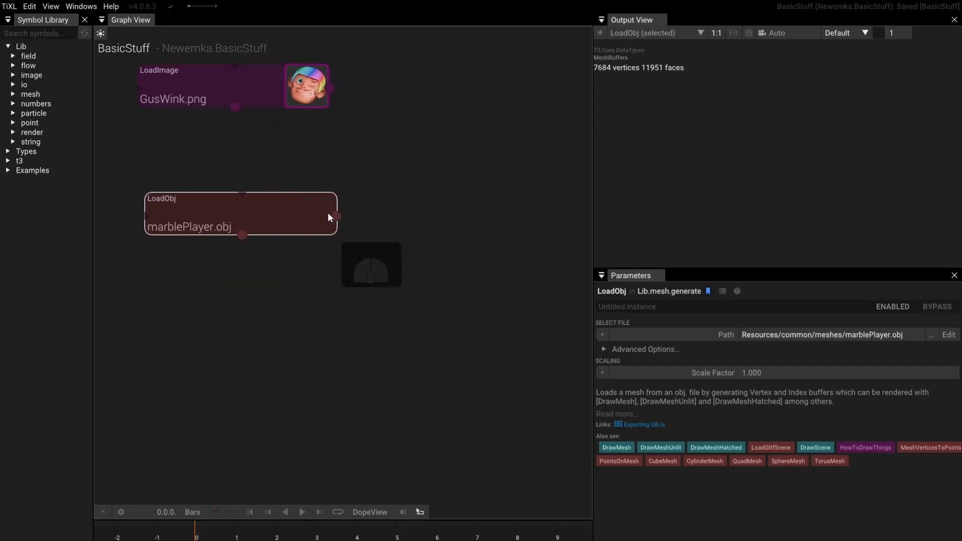
{"action": "mouse_move", "coordinate": [336, 219]}
{"action": "left_click_drag", "start_coordinate": [336, 219], "coordinate": [369, 260]}
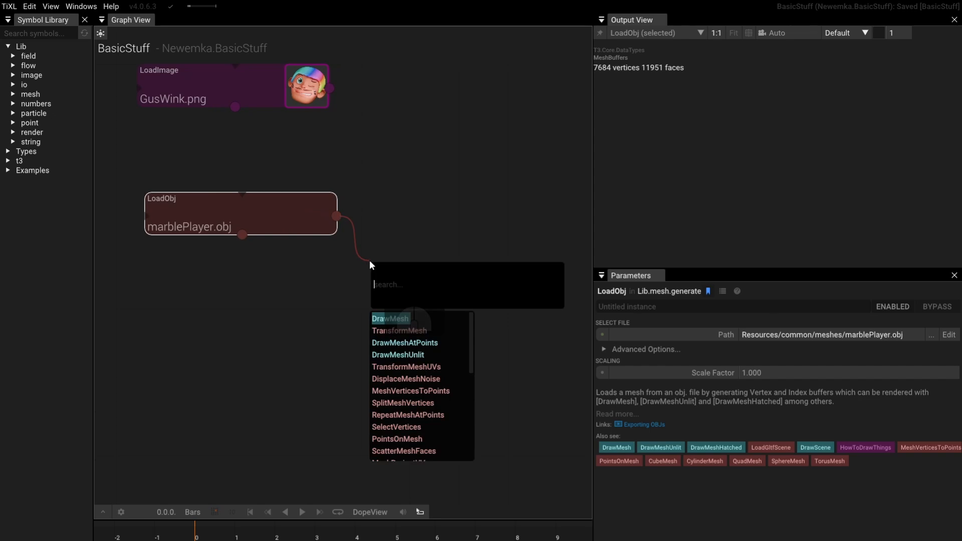
{"action": "left_click", "coordinate": [401, 318]}
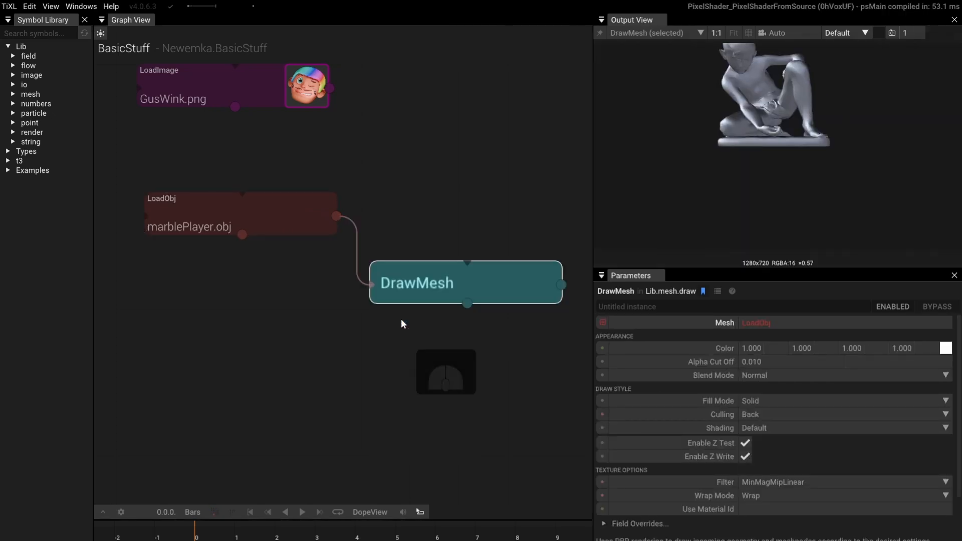
Step: Place DrawMesh directly below LoadObj and pin it in the output view
{"action": "left_click_drag", "start_coordinate": [729, 106], "coordinate": [717, 129]}
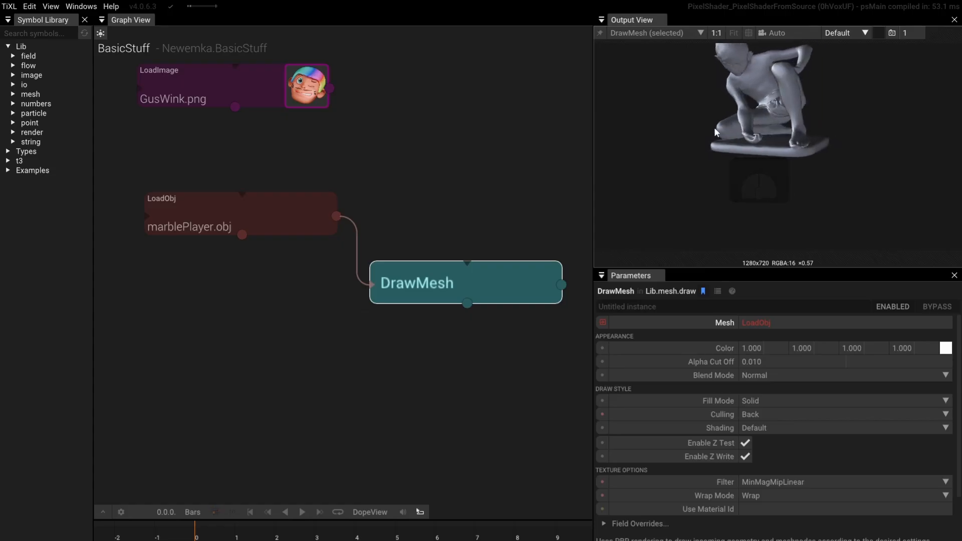
{"action": "left_click_drag", "start_coordinate": [427, 272], "coordinate": [190, 282]}
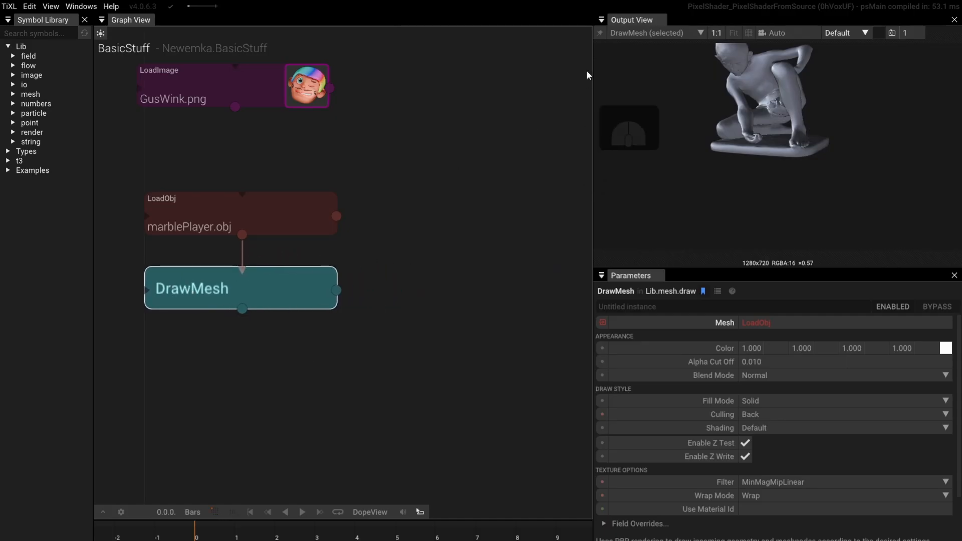
{"action": "left_click", "coordinate": [600, 33]}
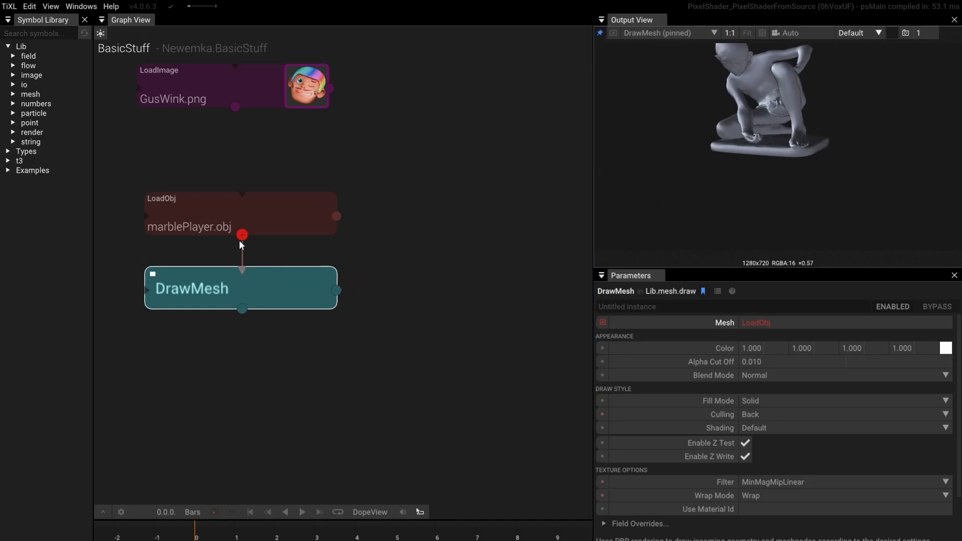
Step: Try the built-in meshes cube.obj, cube-bevelled.obj and T3_logo-bevelled.obj as the LoadObj path
{"action": "left_click", "coordinate": [238, 219]}
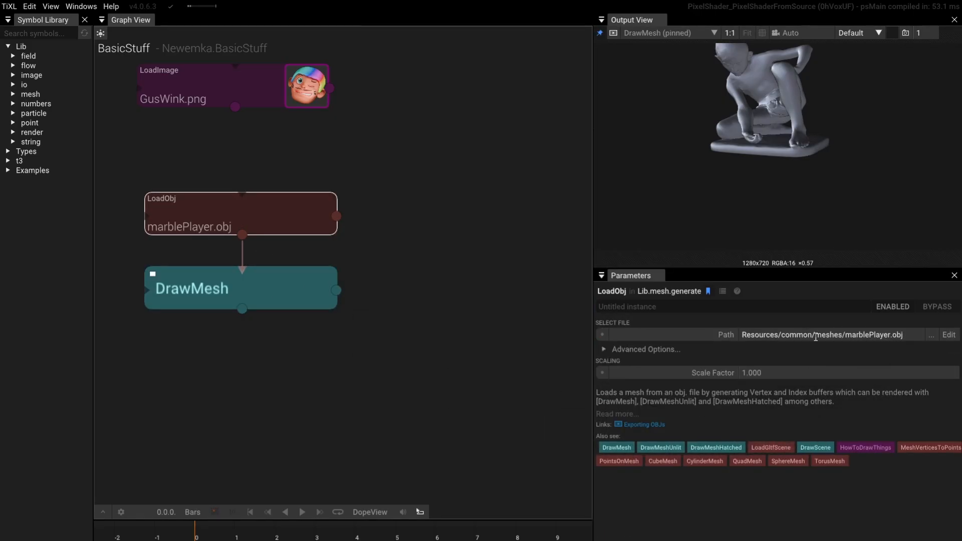
{"action": "left_click", "coordinate": [816, 336]}
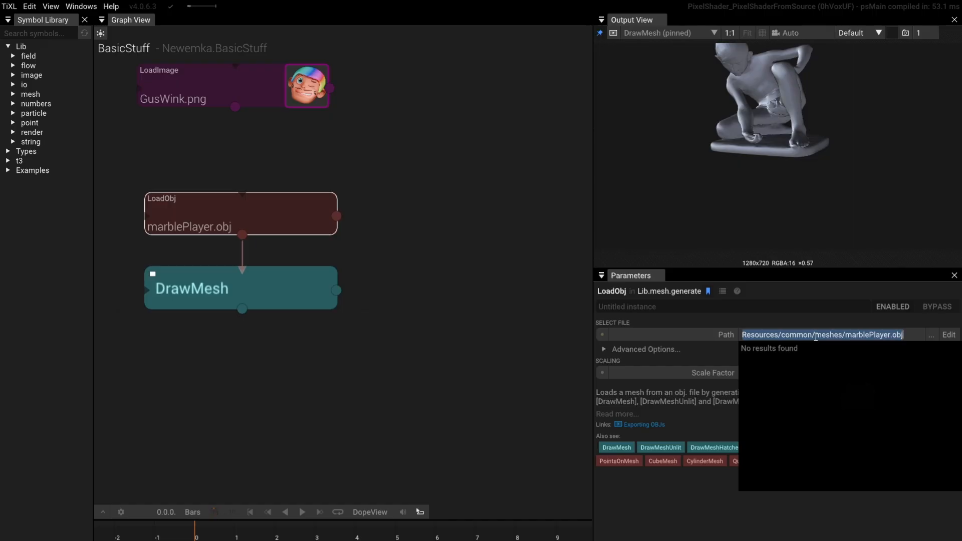
{"action": "key", "text": "BackSpace"}
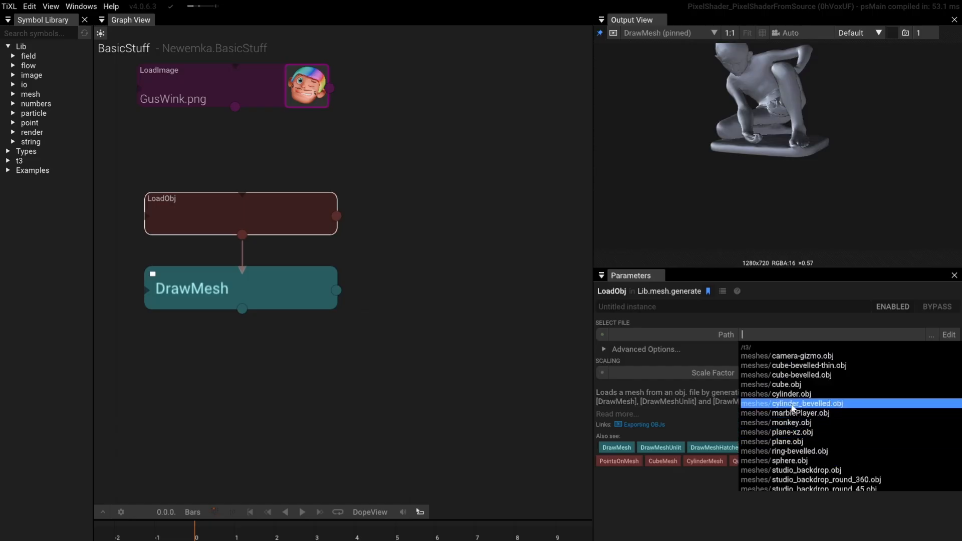
{"action": "left_click", "coordinate": [785, 384]}
{"action": "left_click", "coordinate": [796, 335]}
{"action": "key", "text": "Up"}
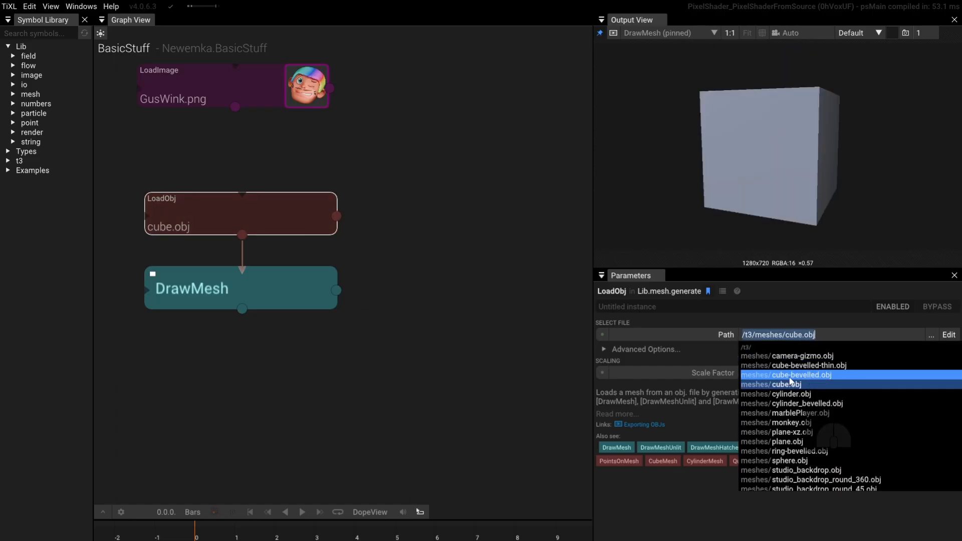
{"action": "key", "text": "Return"}
{"action": "left_click", "coordinate": [796, 335]}
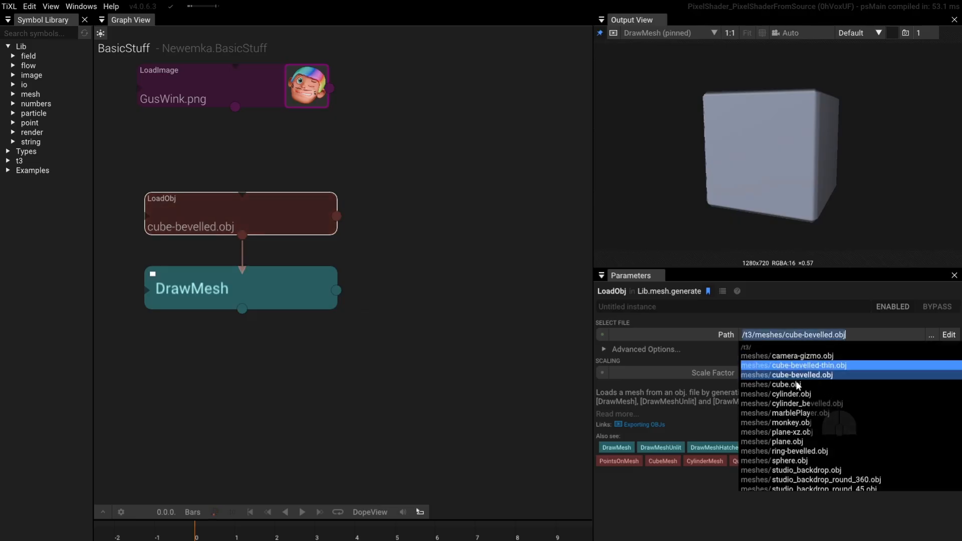
{"action": "scroll", "coordinate": [797, 416], "scroll_direction": "down", "scroll_amount": 3}
{"action": "left_click", "coordinate": [796, 418]}
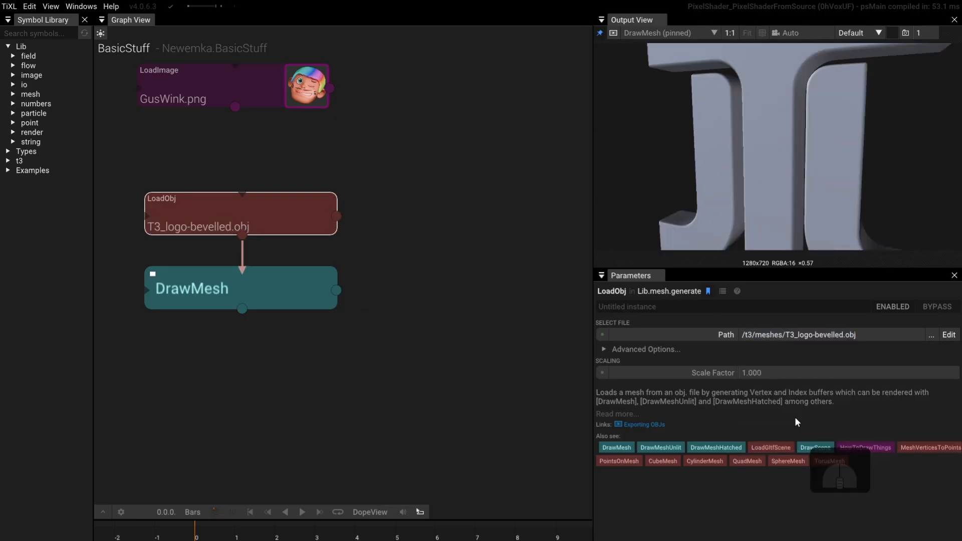
{"action": "left_click_drag", "start_coordinate": [799, 201], "coordinate": [813, 180]}
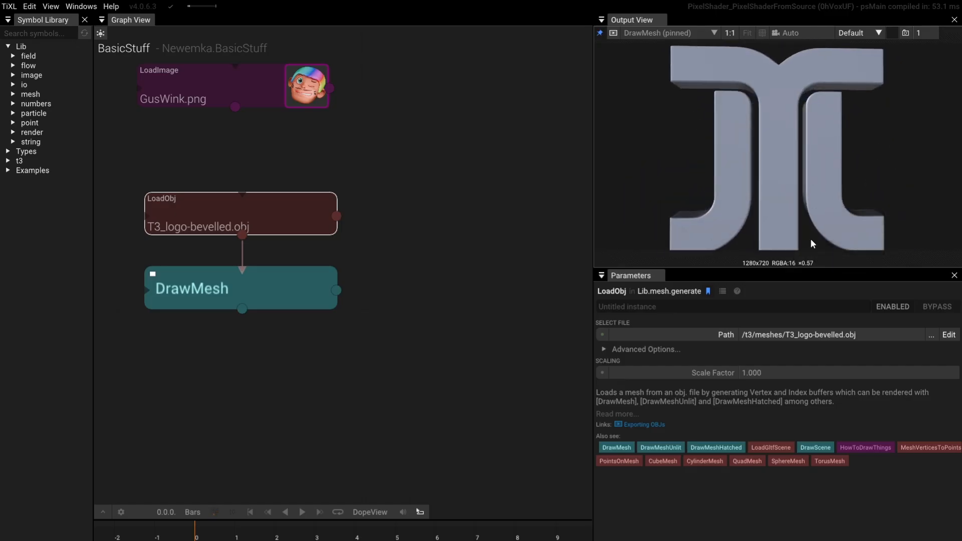
Step: Browse for the LoadObj path and create a subfolder named Meshes in the BasicStuff project folder
{"action": "left_click", "coordinate": [931, 336]}
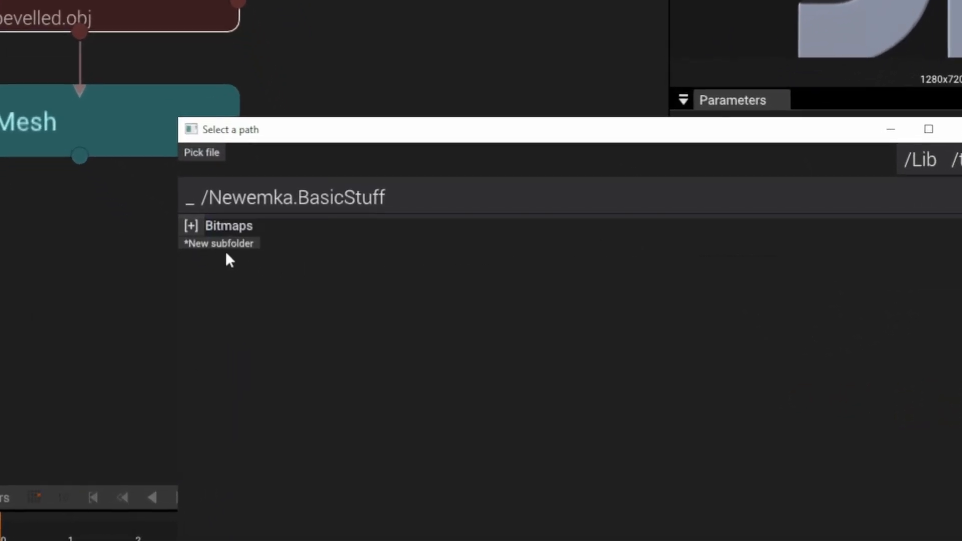
{"action": "left_click", "coordinate": [219, 244]}
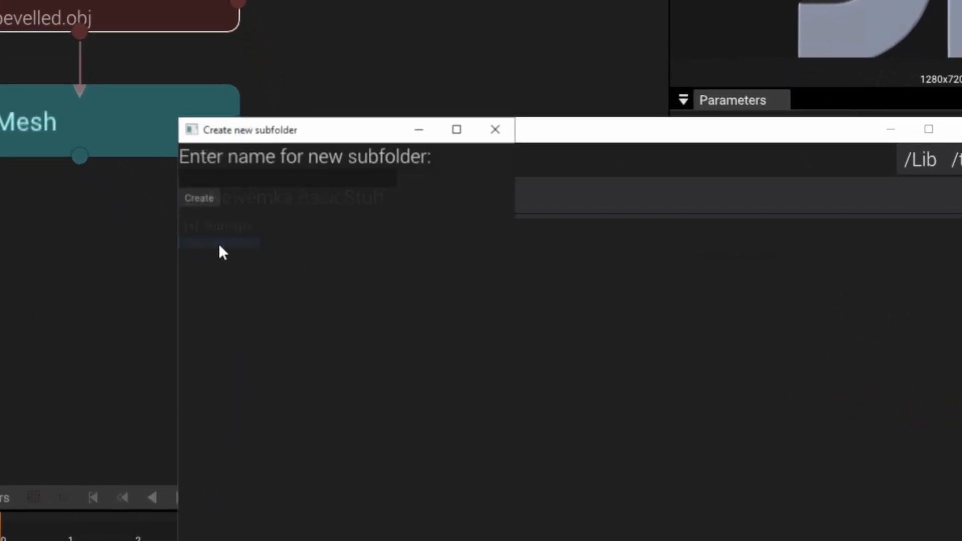
{"action": "left_click", "coordinate": [237, 179]}
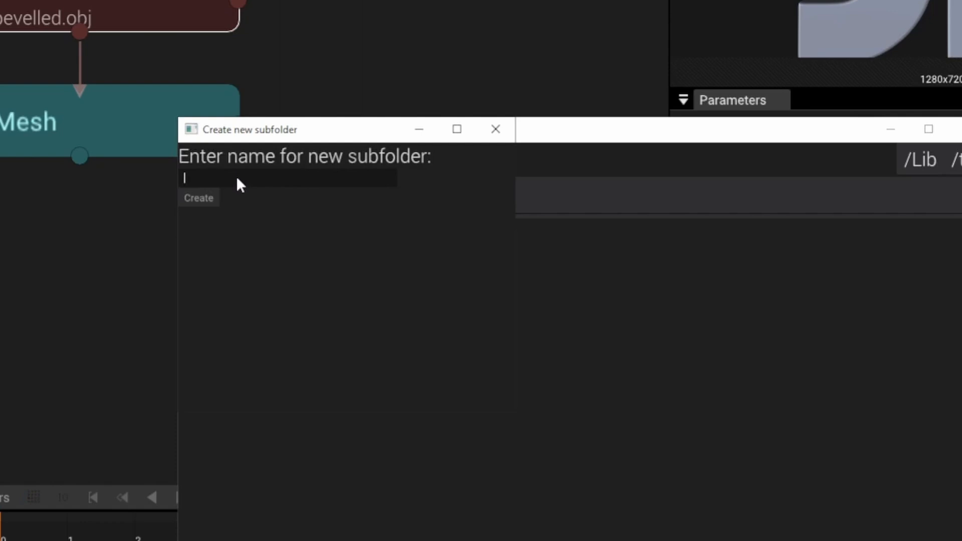
{"action": "type", "text": "Meshes"}
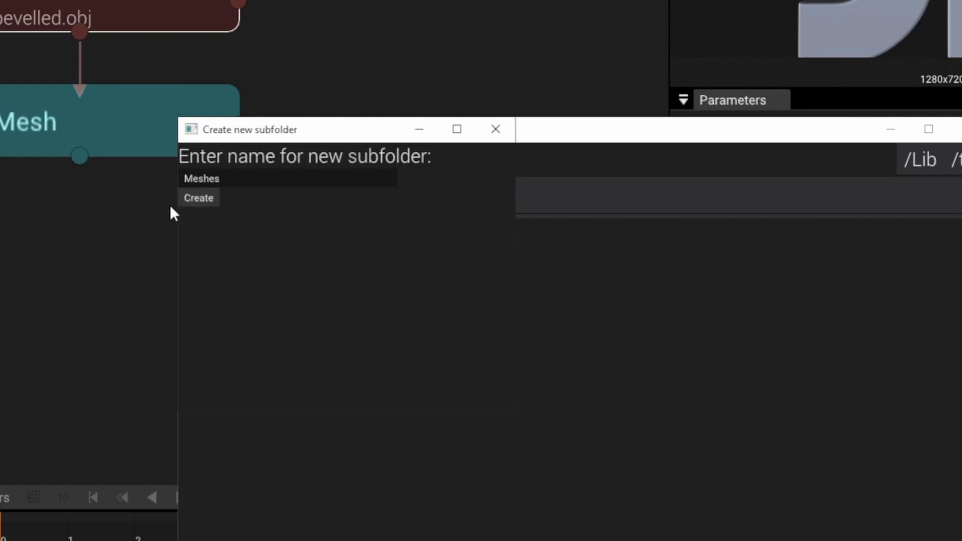
{"action": "left_click", "coordinate": [210, 198]}
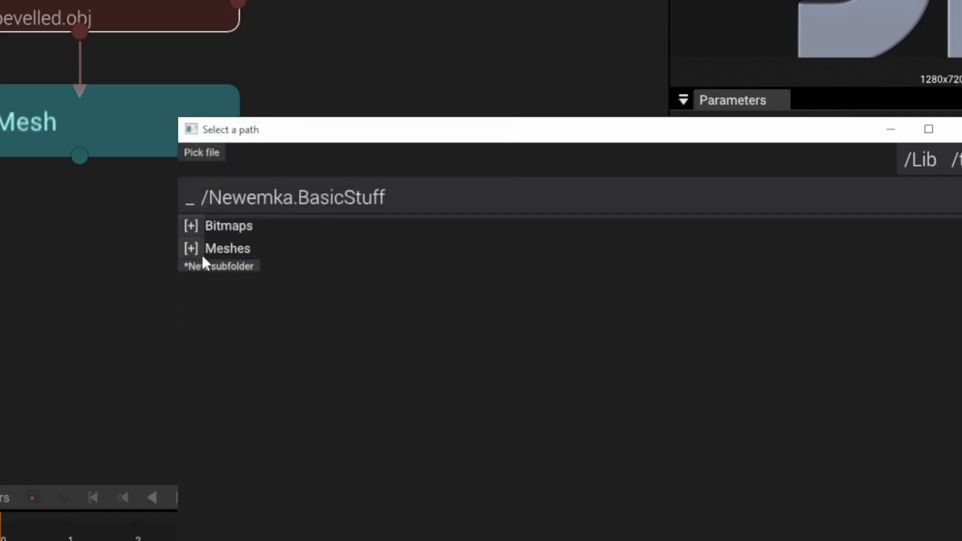
Step: Expand the Meshes subfolder and copy PG12.obj into it from the Facegoo/sp folder in the file explorer
{"action": "left_click", "coordinate": [188, 249]}
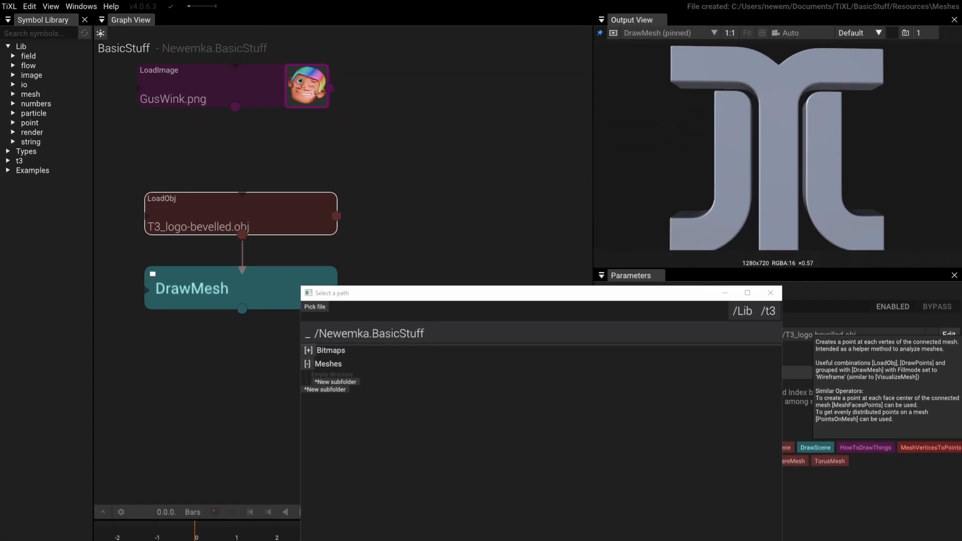
{"action": "left_click_drag", "start_coordinate": [961, 90], "coordinate": [790, 91]}
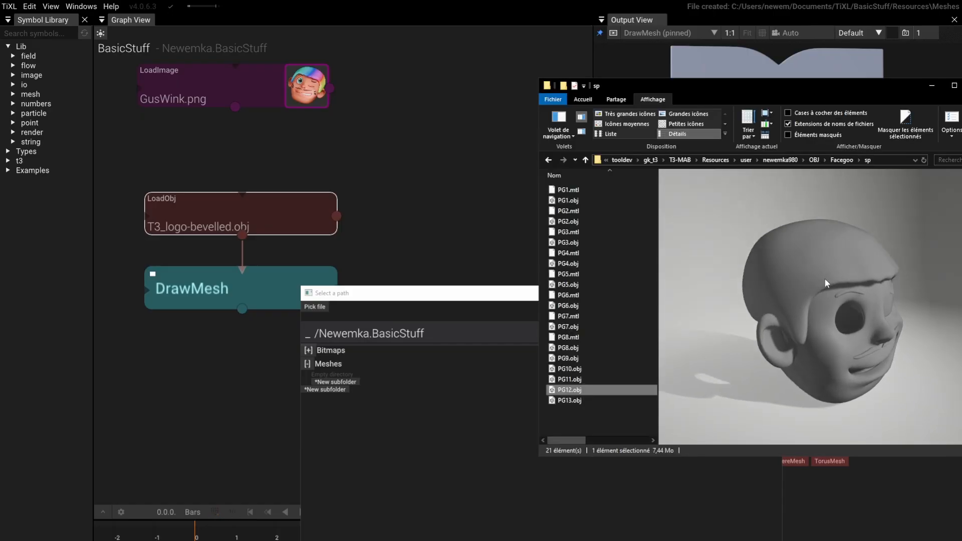
{"action": "left_click", "coordinate": [568, 400]}
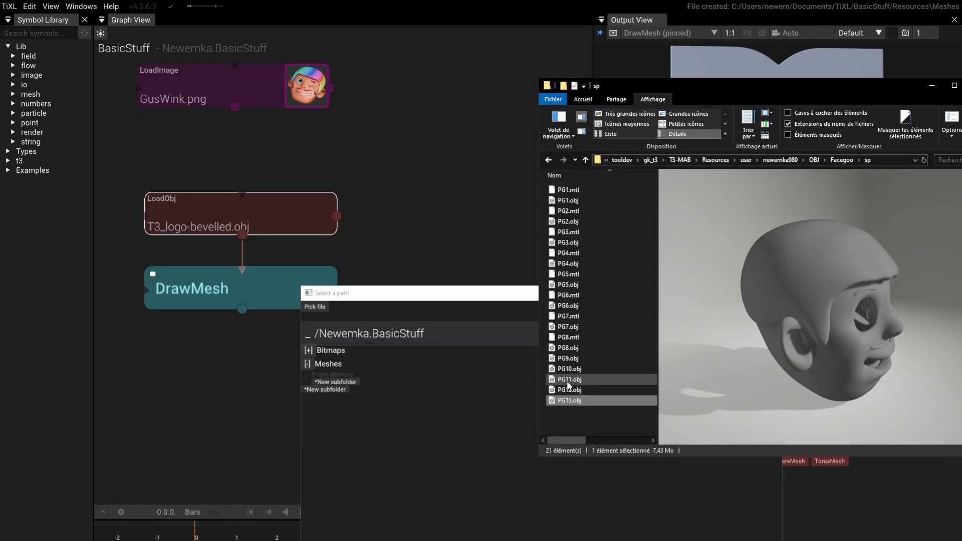
{"action": "left_click", "coordinate": [568, 390]}
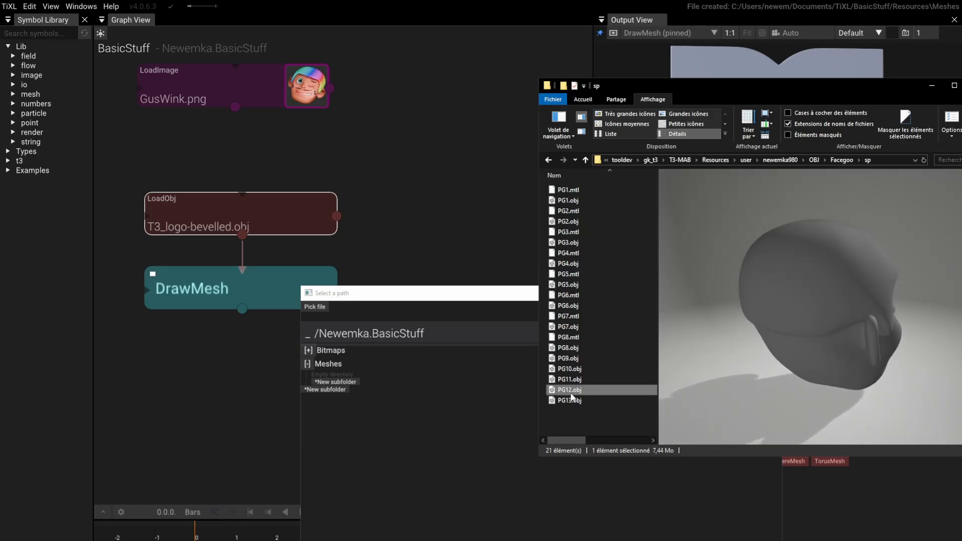
{"action": "left_click_drag", "start_coordinate": [568, 392], "coordinate": [322, 368]}
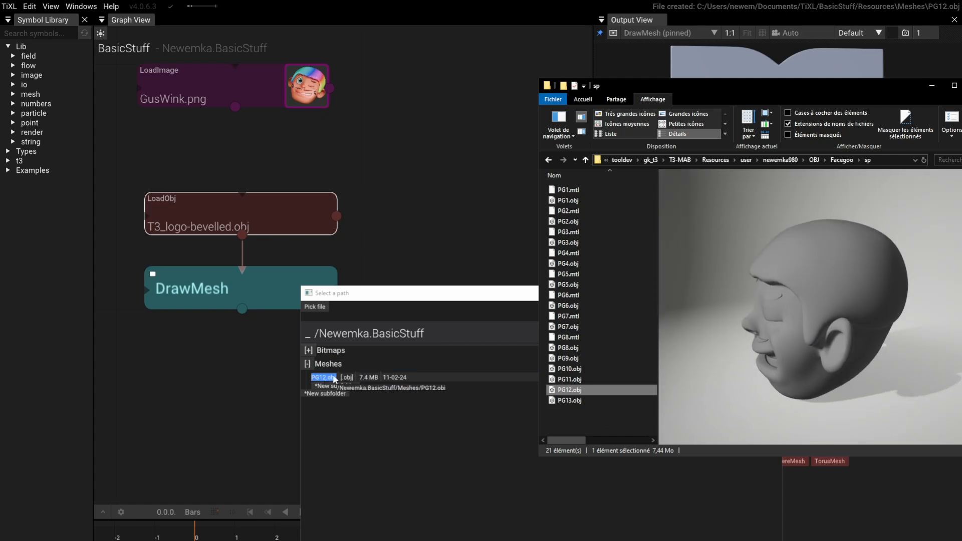
Step: Move the file explorer out of the way and choose Meshes/PG12.obj as the LoadObj path
{"action": "left_click_drag", "start_coordinate": [888, 123], "coordinate": [961, 131]}
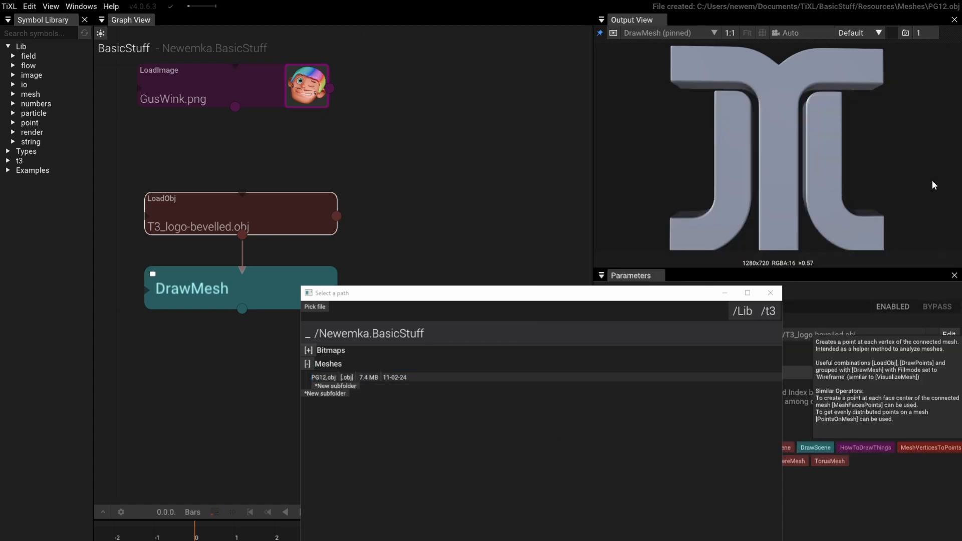
{"action": "left_click", "coordinate": [320, 381]}
{"action": "mouse_move", "coordinate": [787, 159]}
{"action": "left_mouse_down"}
{"action": "mouse_move", "coordinate": [770, 143]}
{"action": "mouse_move", "coordinate": [764, 158]}
{"action": "mouse_move", "coordinate": [806, 163]}
{"action": "mouse_move", "coordinate": [792, 146]}
{"action": "left_mouse_up"}
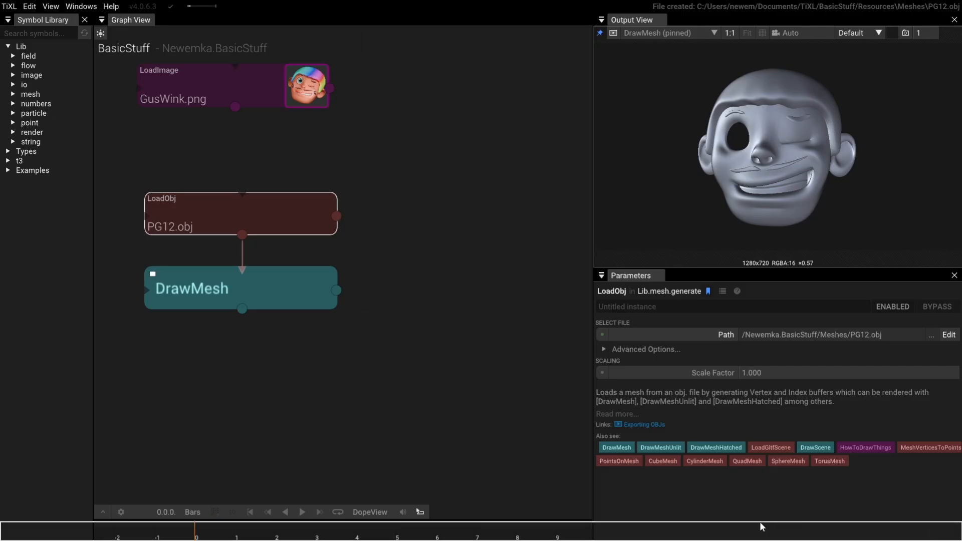
Step: Bring the path selection window back to the front and move it slightly higher over the graph
{"action": "mouse_move", "coordinate": [244, 532]}
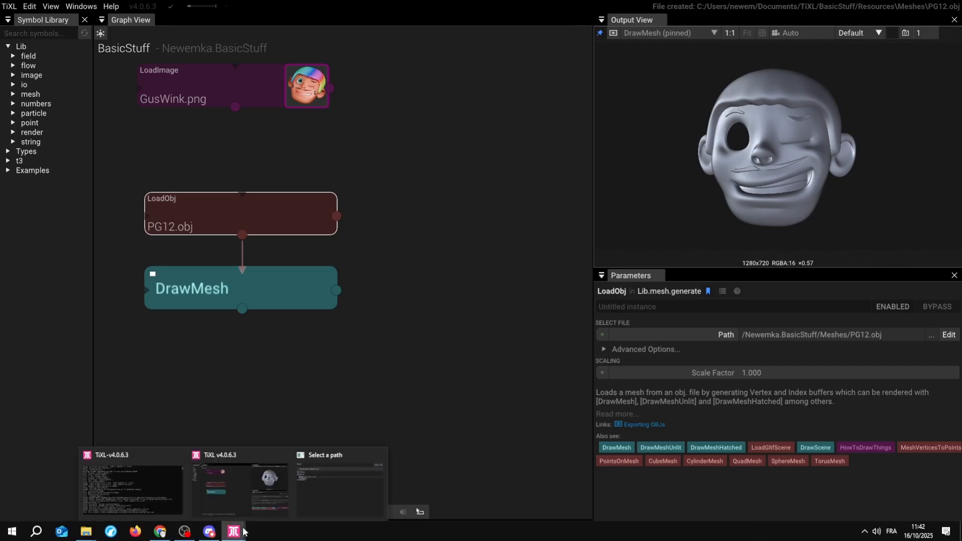
{"action": "left_click", "coordinate": [329, 490]}
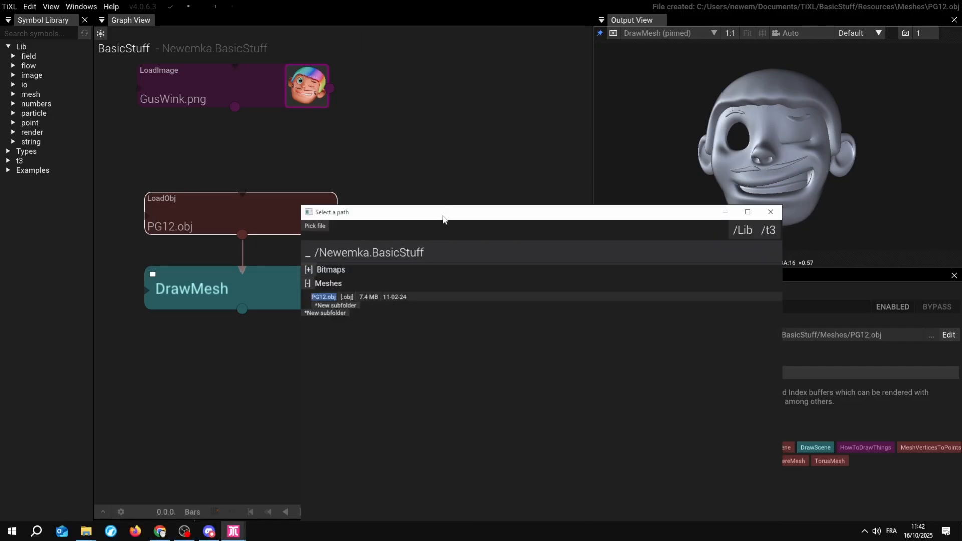
{"action": "left_click_drag", "start_coordinate": [443, 217], "coordinate": [446, 189]}
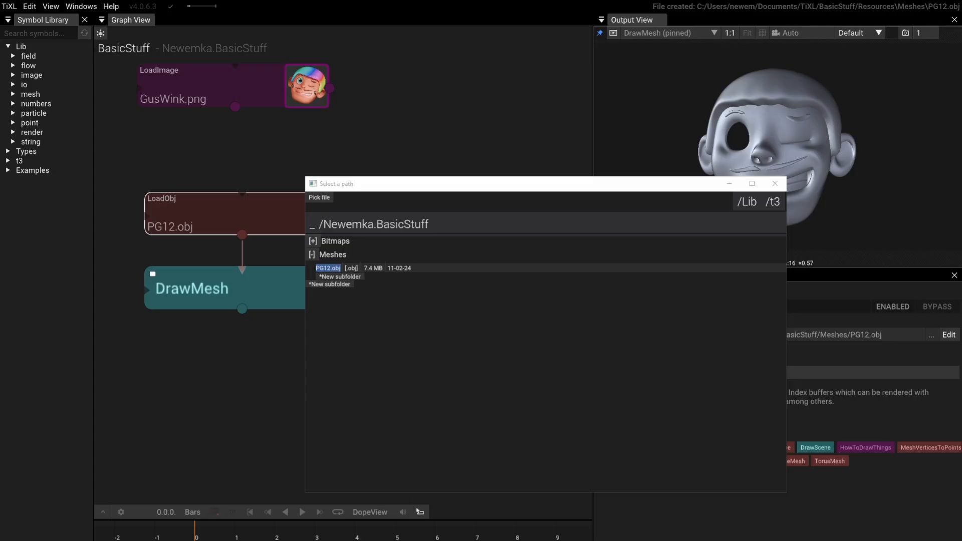
Step: Copy Eyes01.obj from the Facegoo folder into the project's Meshes folder, and close the file explorer and path selection windows
{"action": "left_click_drag", "start_coordinate": [961, 121], "coordinate": [805, 151]}
{"action": "left_click", "coordinate": [585, 273]}
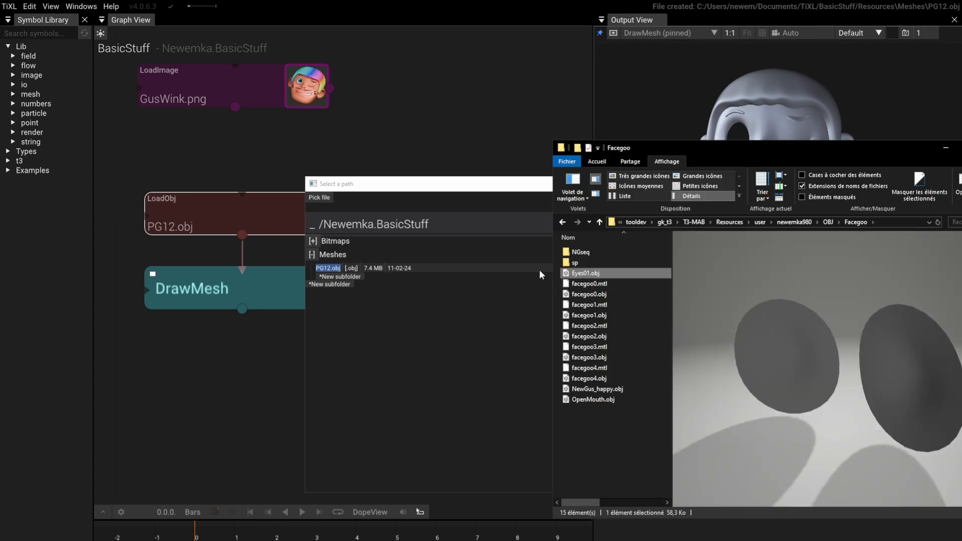
{"action": "left_click_drag", "start_coordinate": [581, 273], "coordinate": [336, 255]}
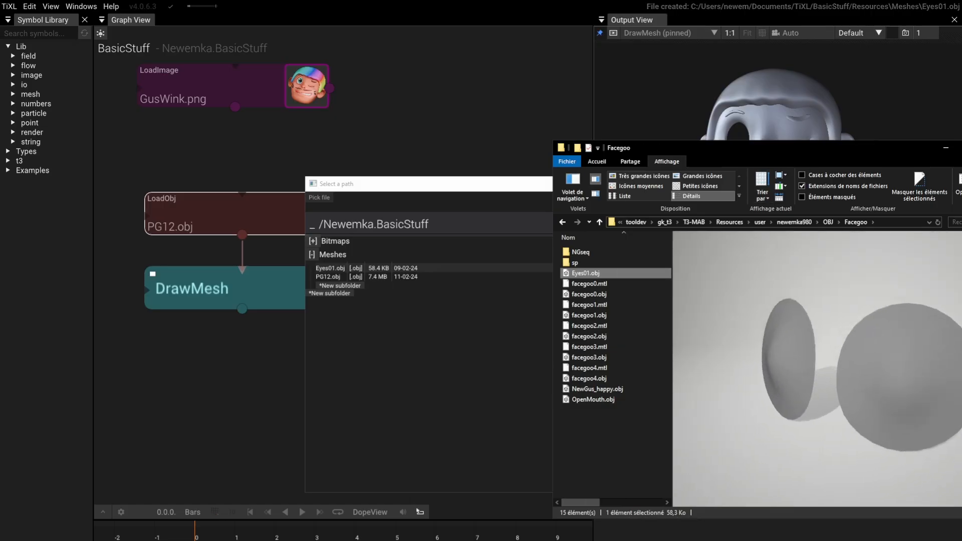
{"action": "key", "text": "alt+F4"}
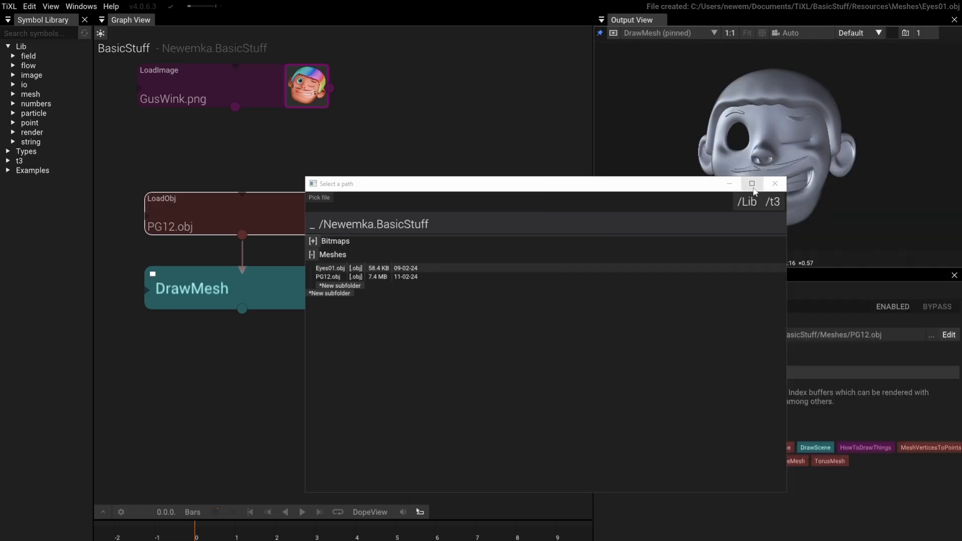
{"action": "left_click", "coordinate": [775, 184]}
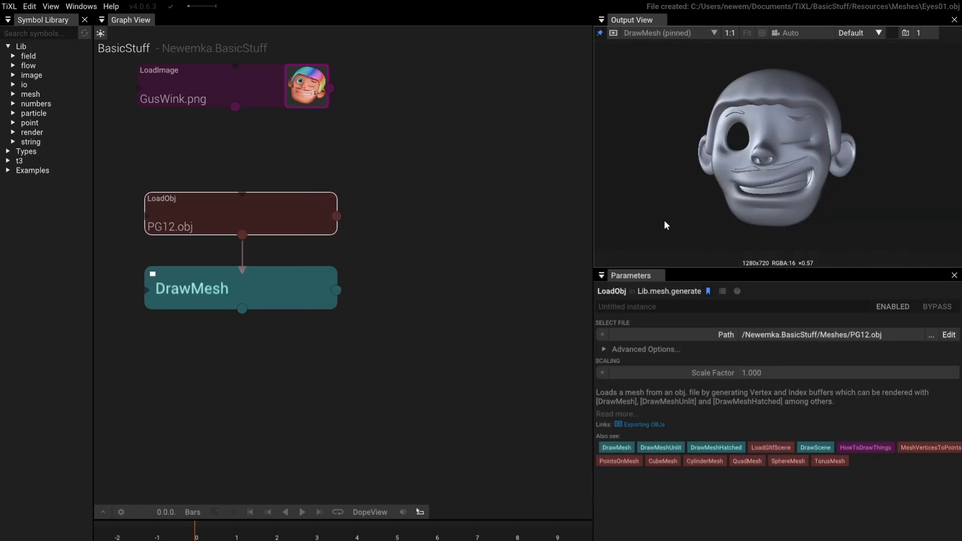
Step: Switch the LoadObj path between Meshes/Eyes01.obj and Meshes/PG12.obj, ending on Meshes/Eyes01.obj
{"action": "left_click_drag", "start_coordinate": [777, 200], "coordinate": [770, 177]}
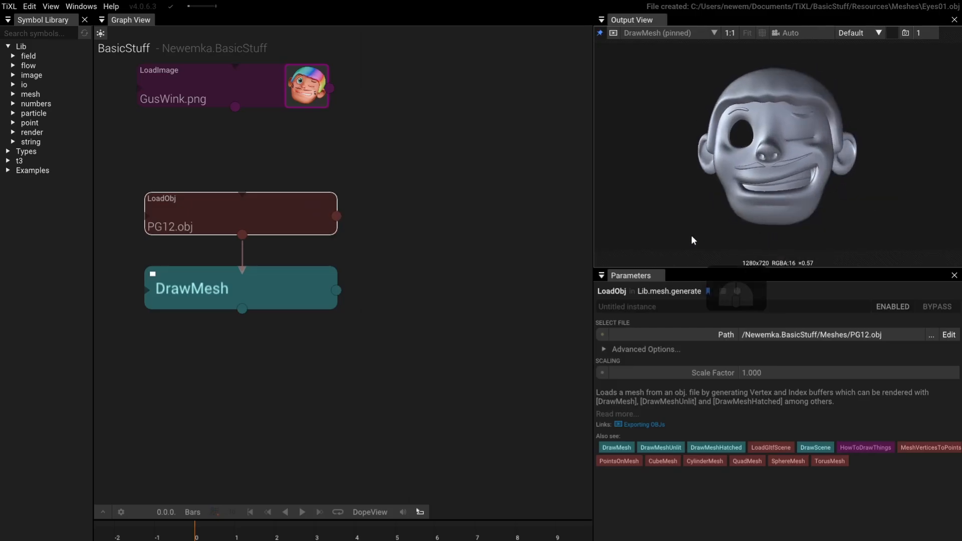
{"action": "left_click", "coordinate": [820, 334]}
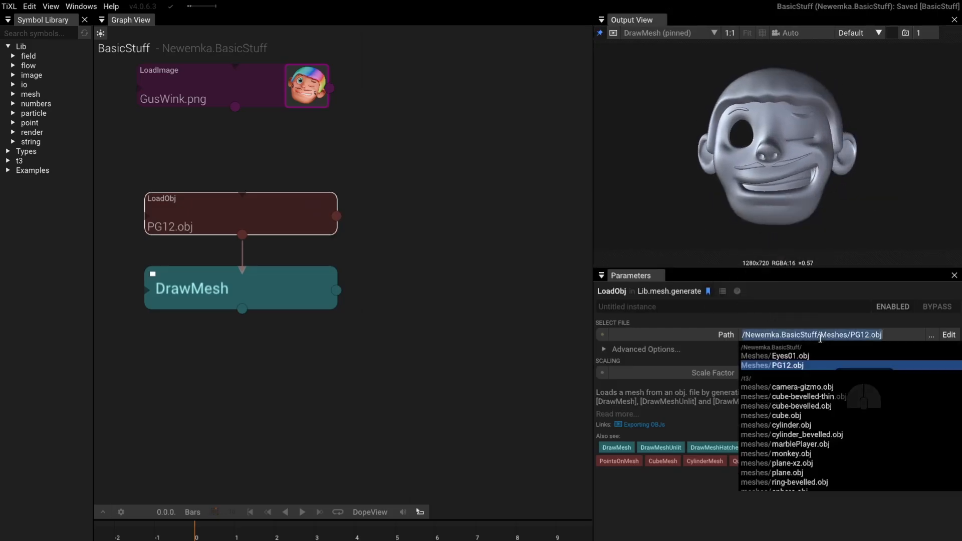
{"action": "left_click", "coordinate": [798, 358]}
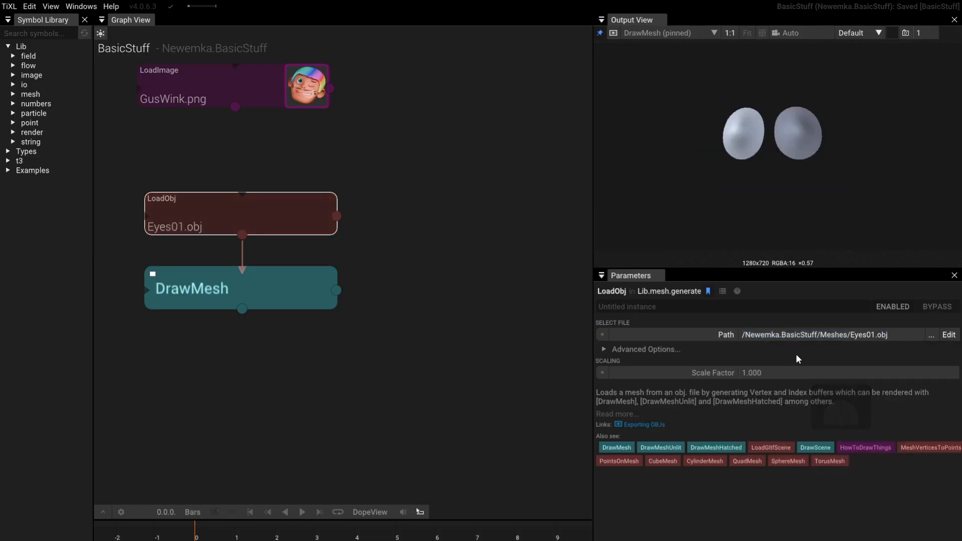
{"action": "left_click", "coordinate": [803, 335]}
{"action": "left_click", "coordinate": [792, 364]}
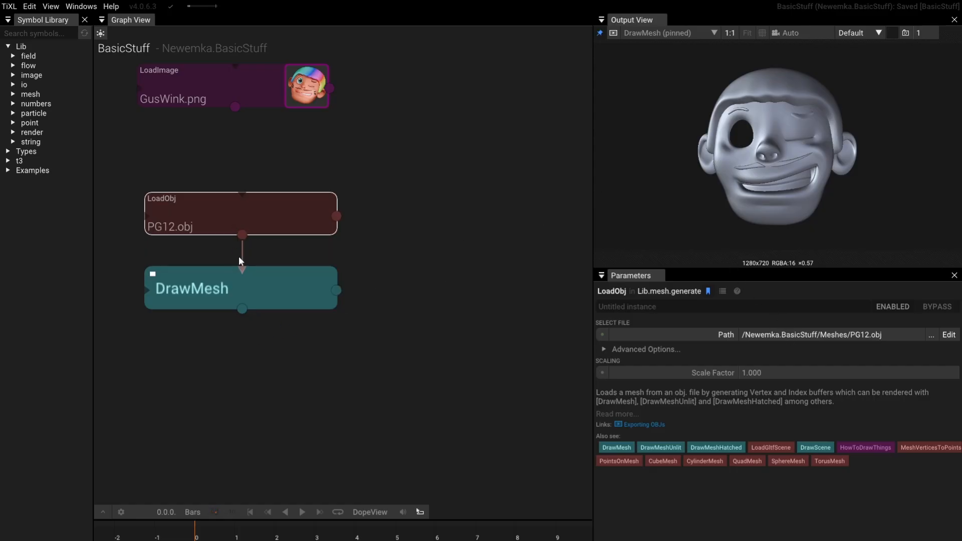
{"action": "left_click", "coordinate": [802, 335]}
{"action": "left_click", "coordinate": [805, 356]}
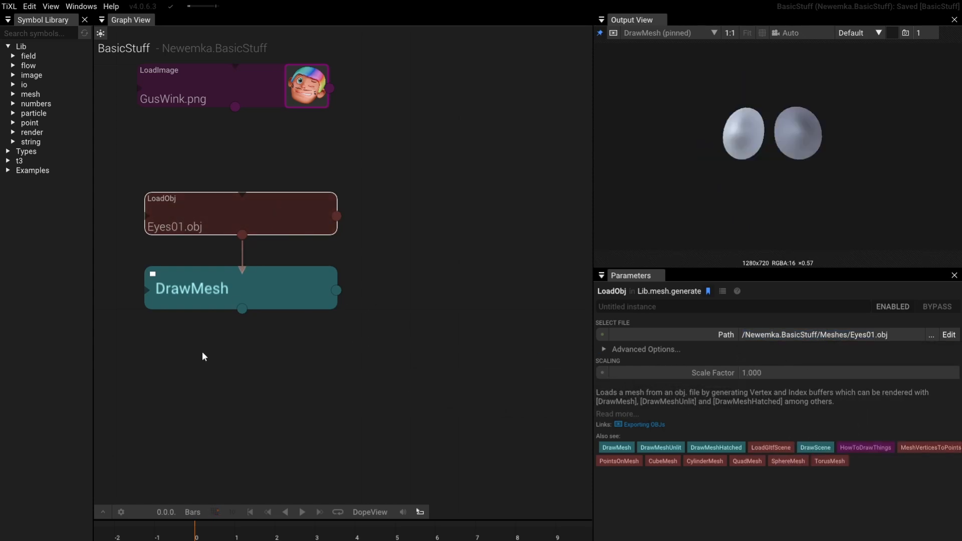
Step: Duplicate the connected LoadObj and DrawMesh pair and place the copy beside the original
{"action": "left_click_drag", "start_coordinate": [193, 359], "coordinate": [275, 188]}
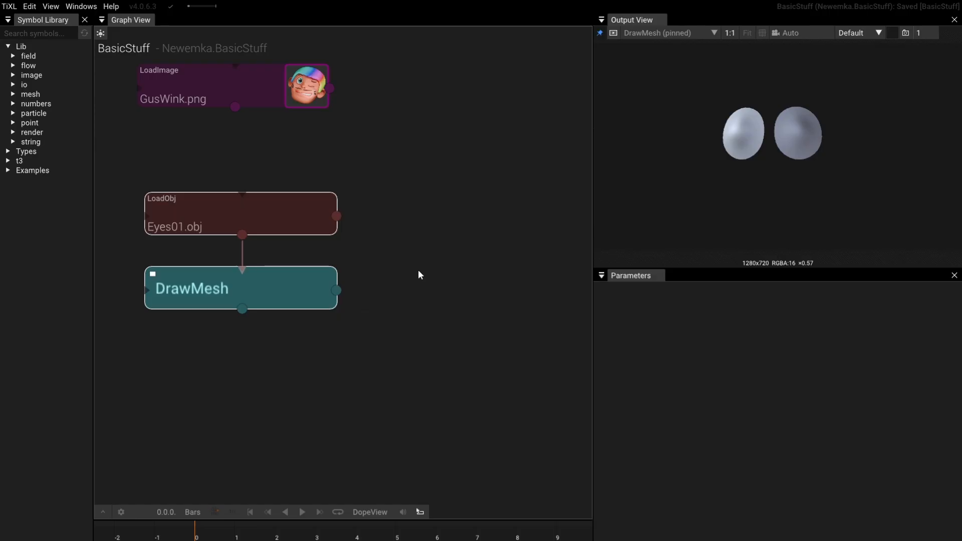
{"action": "key", "text": "ctrl"}
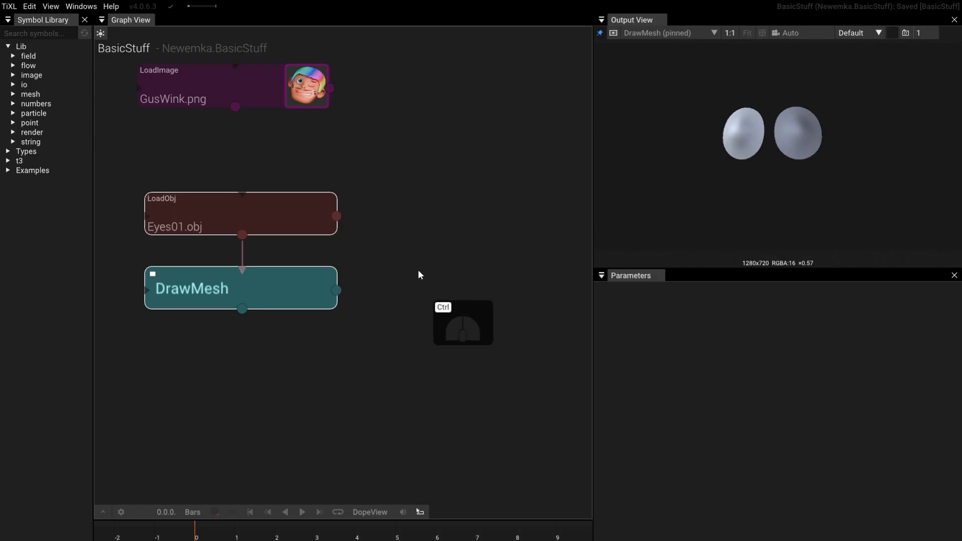
{"action": "key", "text": "ctrl+v"}
{"action": "scroll", "coordinate": [451, 226], "scroll_direction": "down", "scroll_amount": 4}
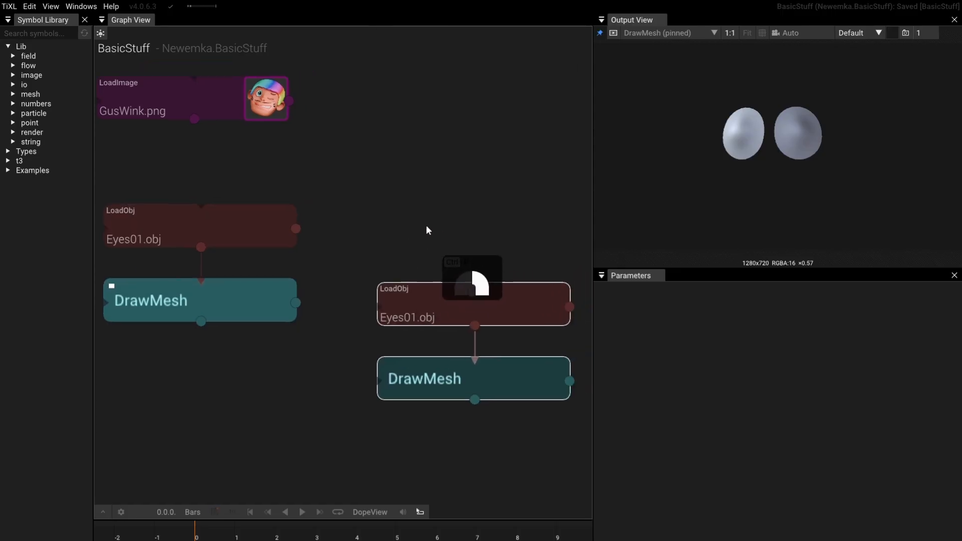
{"action": "scroll", "coordinate": [462, 228], "scroll_direction": "up", "scroll_amount": 1}
{"action": "scroll", "coordinate": [471, 228], "scroll_direction": "up", "scroll_amount": 1}
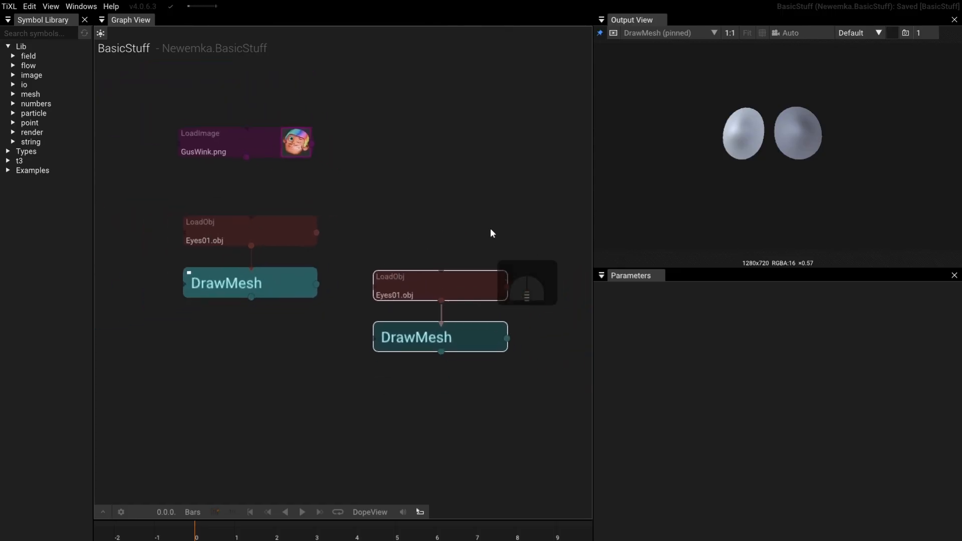
{"action": "left_click_drag", "start_coordinate": [433, 333], "coordinate": [418, 274]}
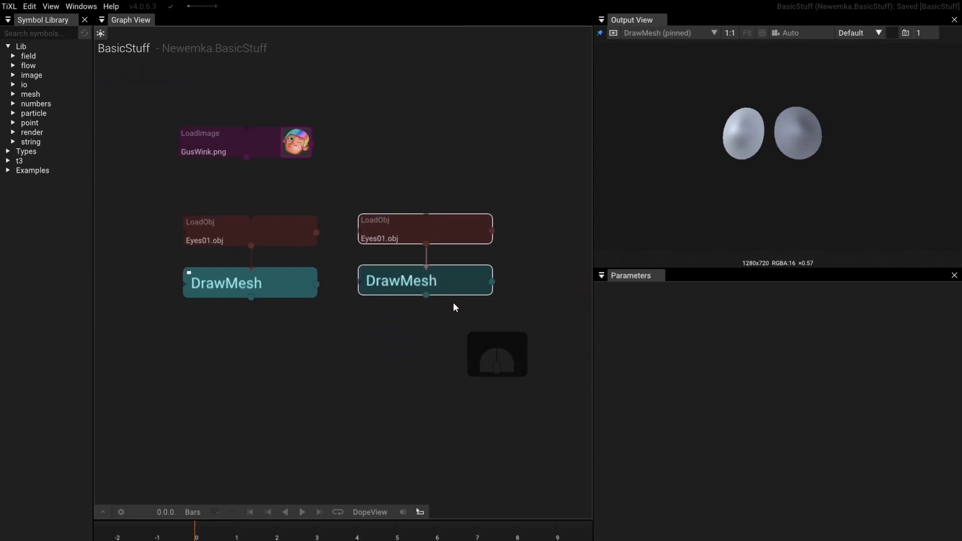
Step: Unpin the output view so it follows the selection, and view each DrawMesh in turn
{"action": "left_click", "coordinate": [454, 311]}
{"action": "left_click", "coordinate": [455, 286]}
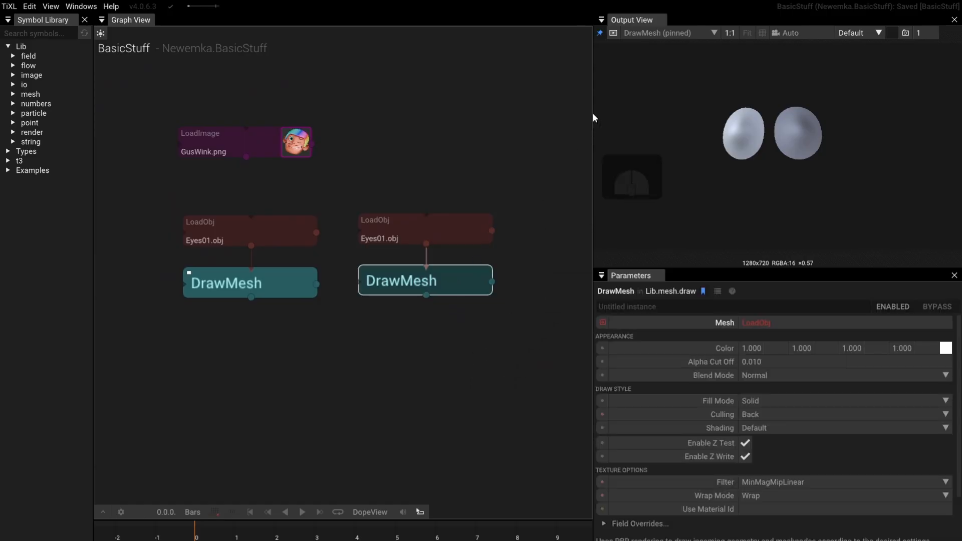
{"action": "left_click", "coordinate": [602, 32]}
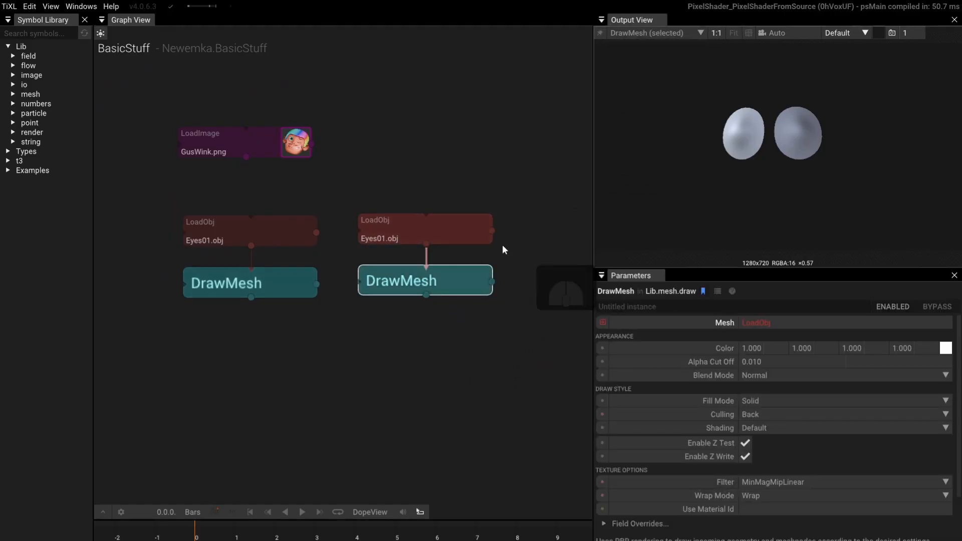
{"action": "left_click", "coordinate": [278, 278]}
{"action": "left_click", "coordinate": [389, 281]}
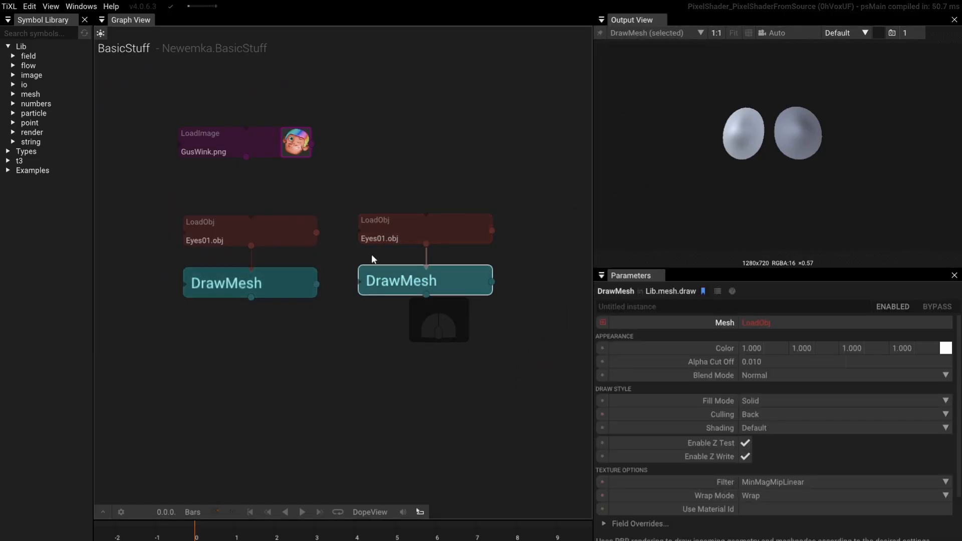
Step: Set the original LoadObj's path to Meshes/PG12.obj and check the output of both DrawMesh operators
{"action": "left_click", "coordinate": [235, 236]}
{"action": "left_click", "coordinate": [801, 335]}
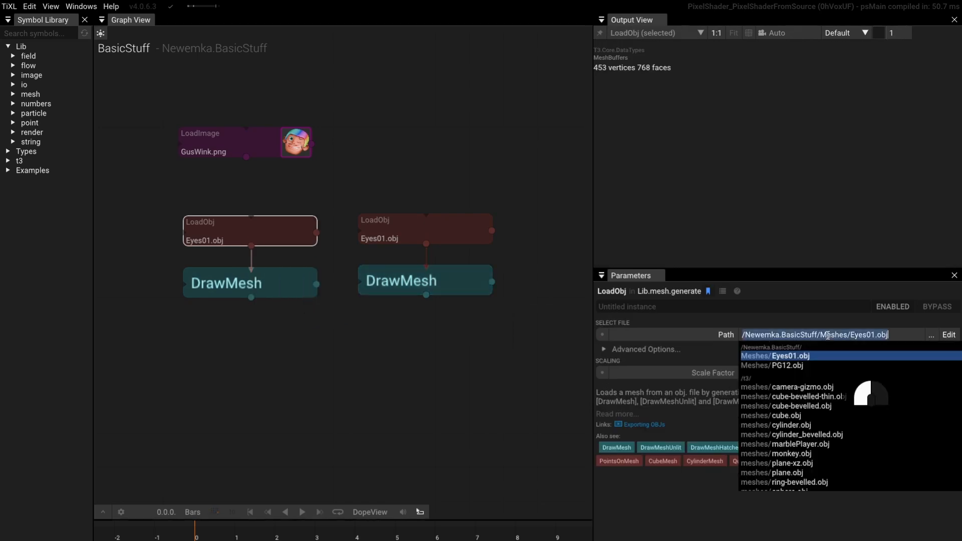
{"action": "left_click", "coordinate": [789, 365]}
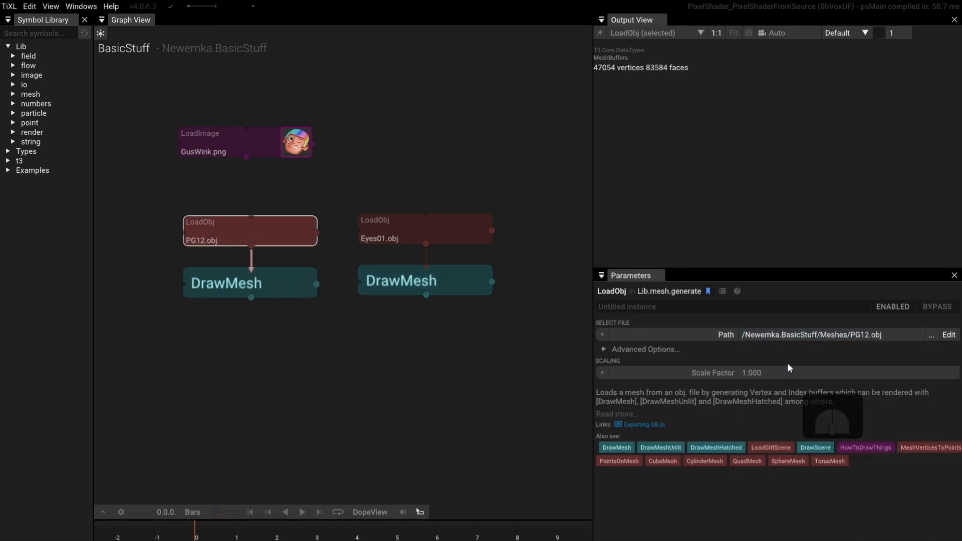
{"action": "left_click", "coordinate": [290, 291]}
{"action": "left_click", "coordinate": [384, 282]}
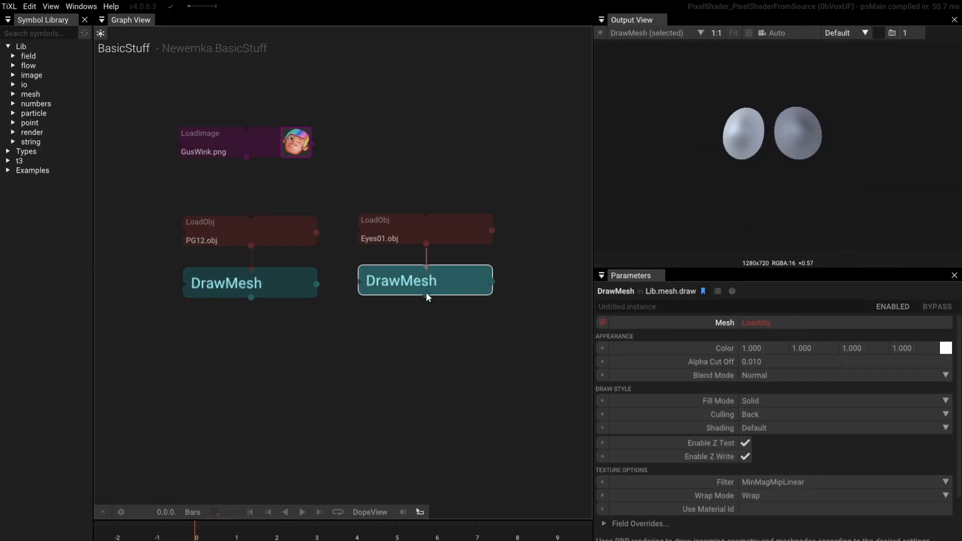
Step: Add a Group operator to the Eyes01 DrawMesh's output and connect the PG12 DrawMesh as its second command
{"action": "left_click_drag", "start_coordinate": [492, 283], "coordinate": [510, 342]}
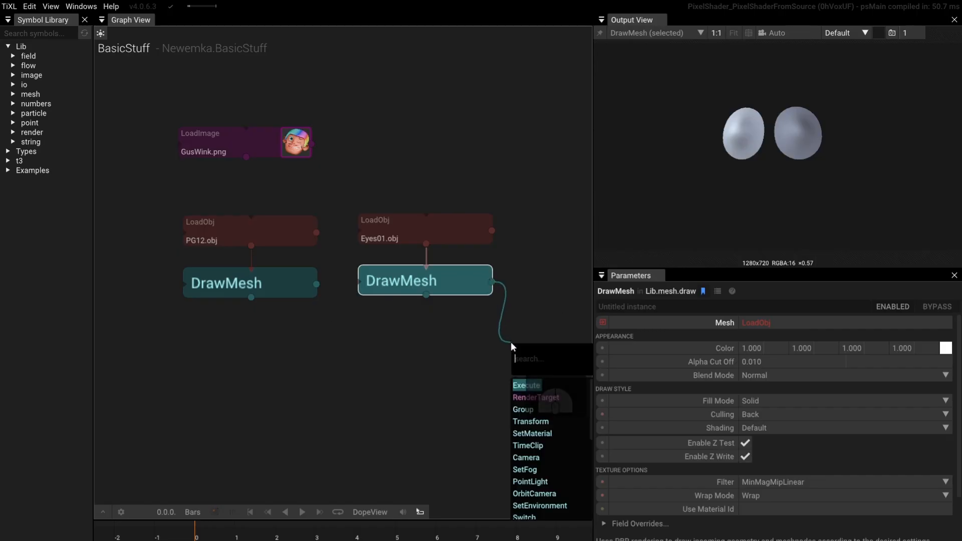
{"action": "left_click", "coordinate": [519, 407]}
{"action": "left_click_drag", "start_coordinate": [520, 407], "coordinate": [413, 407]}
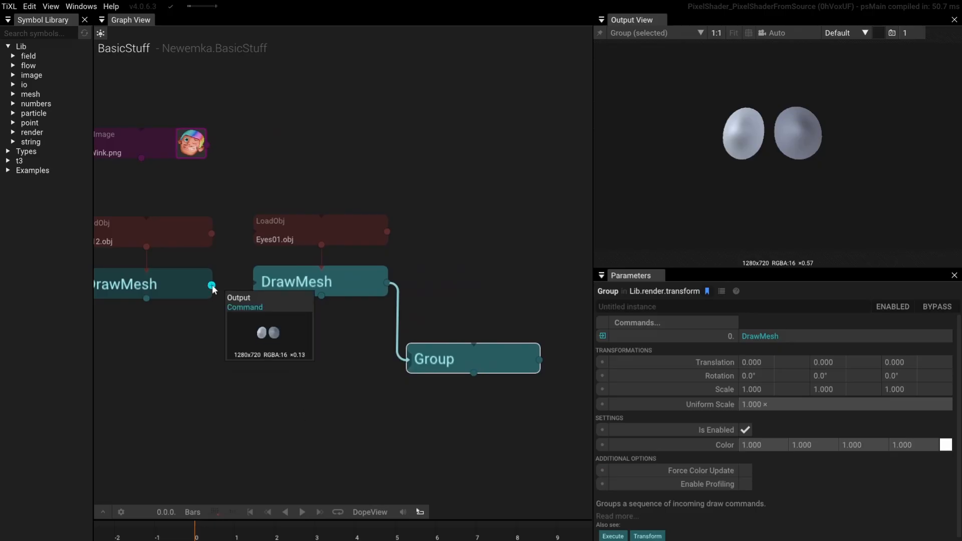
{"action": "left_click_drag", "start_coordinate": [211, 285], "coordinate": [410, 375]}
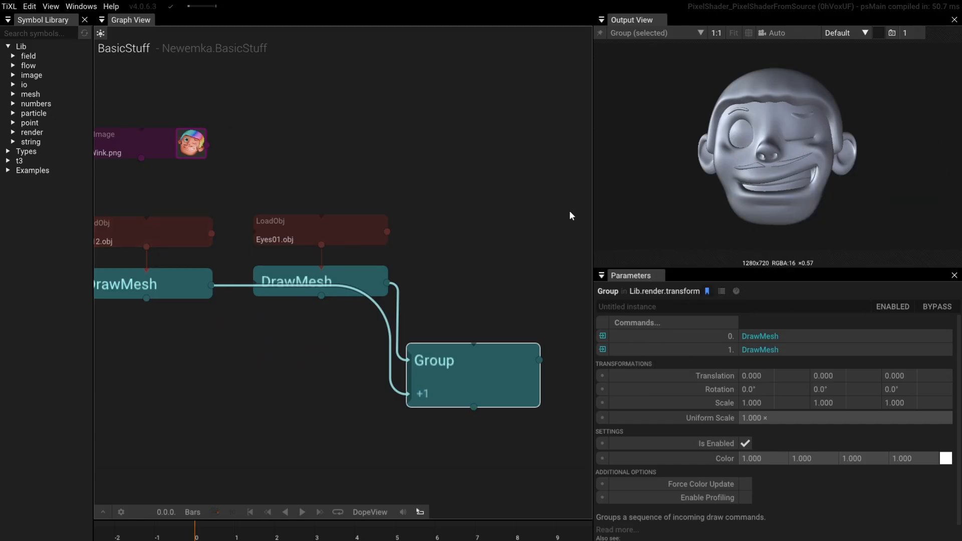
Step: Move Group slightly higher, place the PG12 LoadObj and DrawMesh pair below the Eyes01 pair, and pin Group to the output view
{"action": "left_click_drag", "start_coordinate": [460, 366], "coordinate": [467, 326]}
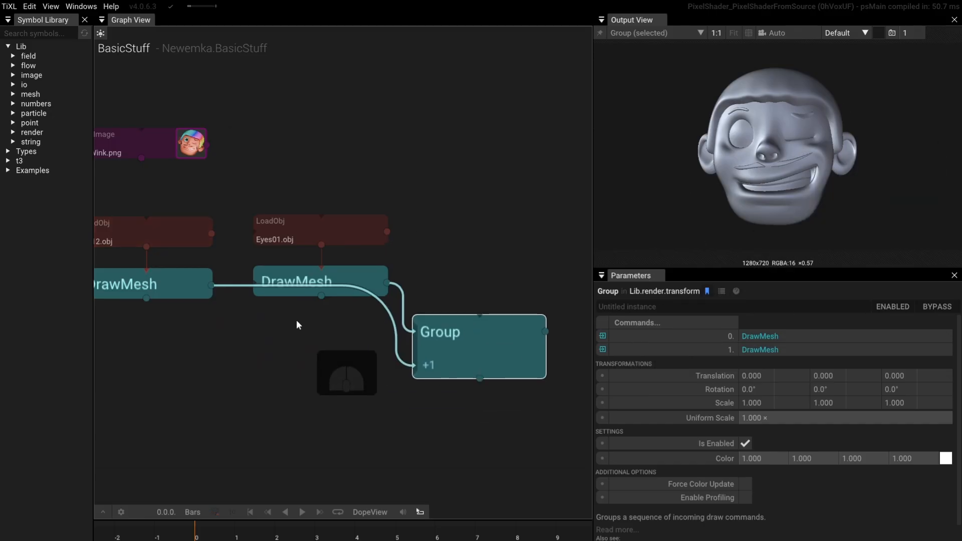
{"action": "left_click_drag", "start_coordinate": [169, 184], "coordinate": [314, 452]}
{"action": "left_click", "coordinate": [486, 362]}
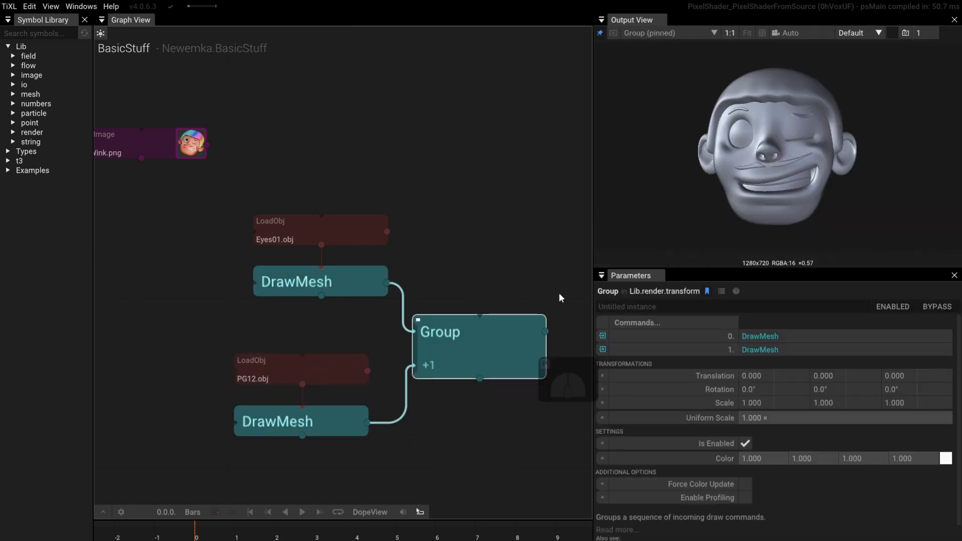
Step: Move the Eyes01 pair farther from Group and insert a SetMaterial operator between its DrawMesh and Group
{"action": "left_click_drag", "start_coordinate": [737, 165], "coordinate": [772, 168]}
{"action": "left_click_drag", "start_coordinate": [418, 203], "coordinate": [368, 167]}
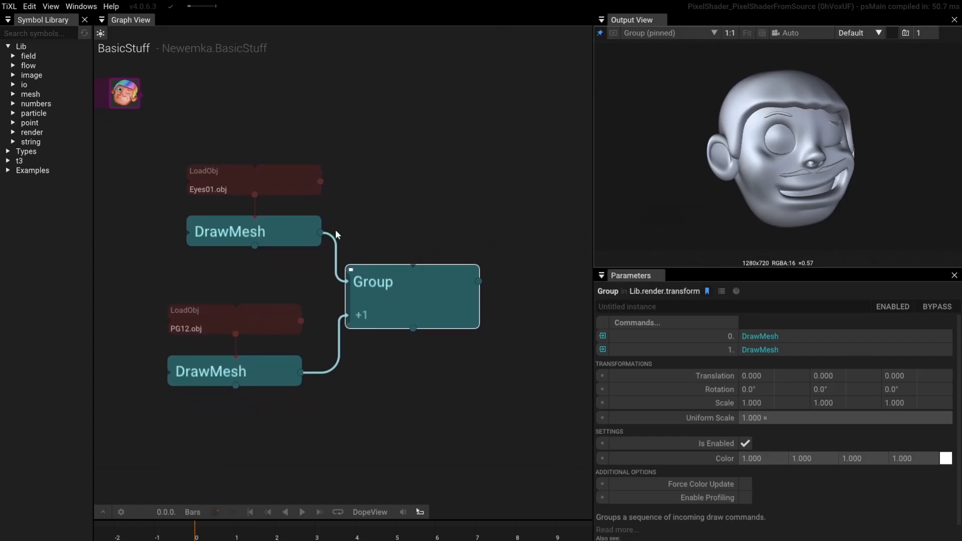
{"action": "left_click_drag", "start_coordinate": [814, 158], "coordinate": [763, 142]}
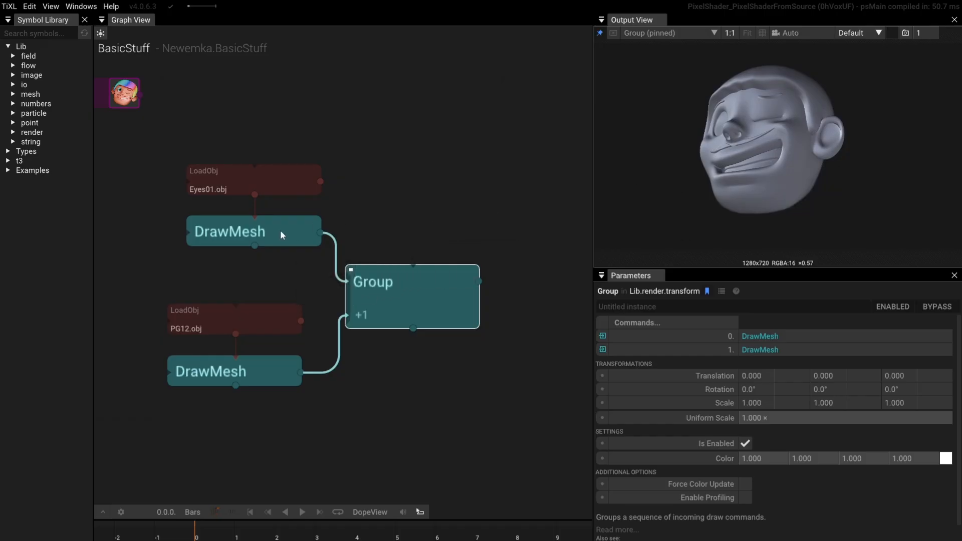
{"action": "left_click_drag", "start_coordinate": [354, 132], "coordinate": [203, 199]}
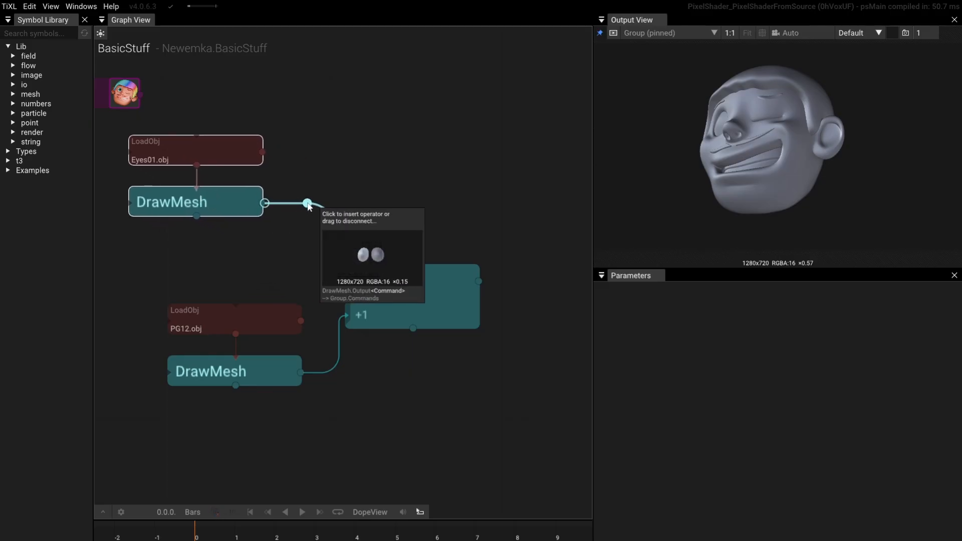
{"action": "left_click", "coordinate": [308, 204]}
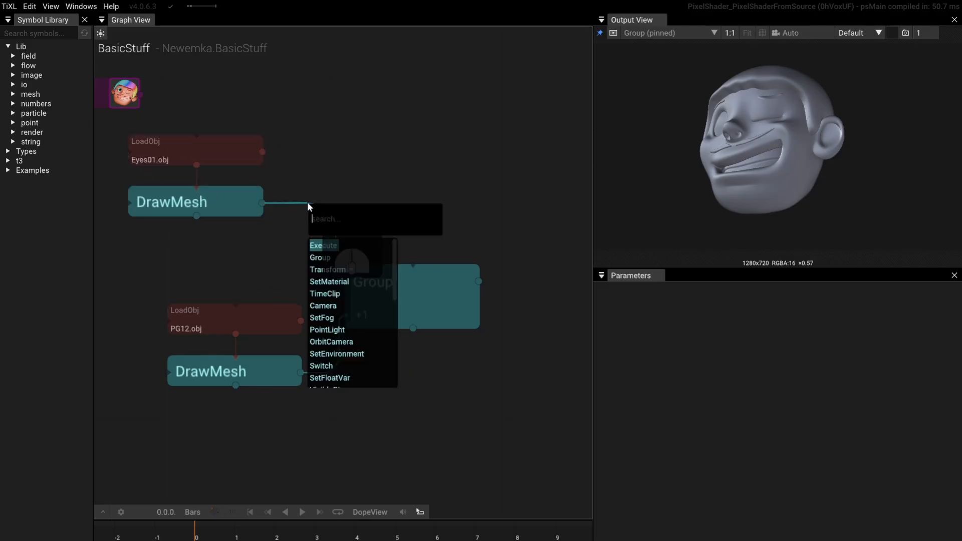
{"action": "left_click", "coordinate": [322, 284]}
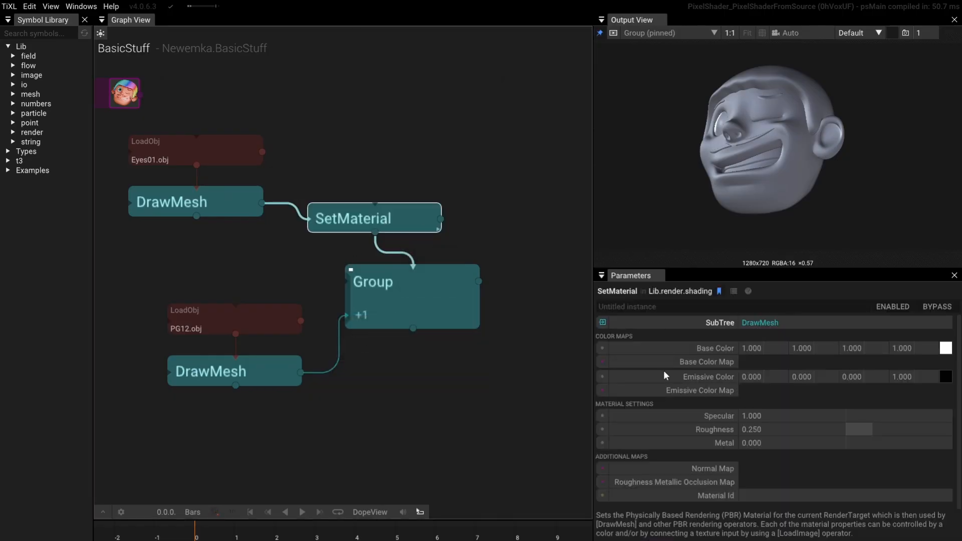
Step: Add a LoadImage operator to the Eyes01 SetMaterial's Base Color Map and inspect the textured eye up close in the output
{"action": "left_click", "coordinate": [601, 362]}
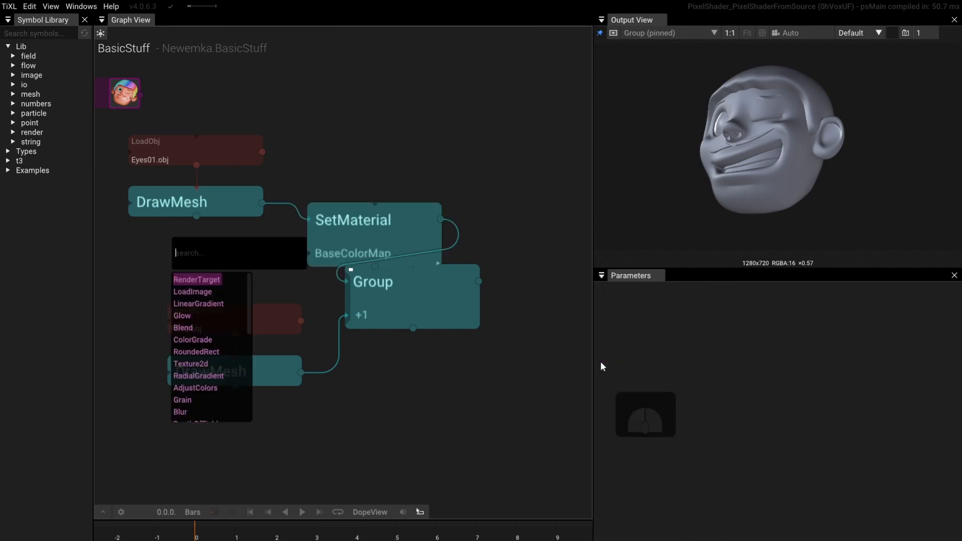
{"action": "left_click", "coordinate": [203, 291]}
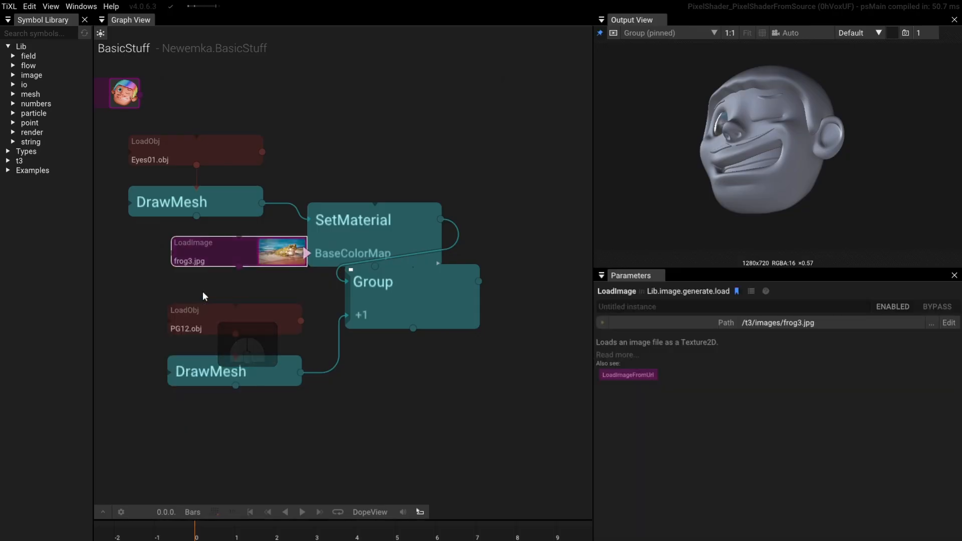
{"action": "left_click_drag", "start_coordinate": [689, 157], "coordinate": [790, 174]}
{"action": "scroll", "coordinate": [807, 167], "scroll_direction": "up", "scroll_amount": 5}
{"action": "scroll", "coordinate": [821, 164], "scroll_direction": "up", "scroll_amount": 5}
{"action": "scroll", "coordinate": [818, 166], "scroll_direction": "down", "scroll_amount": 4}
{"action": "scroll", "coordinate": [817, 164], "scroll_direction": "down", "scroll_amount": 5}
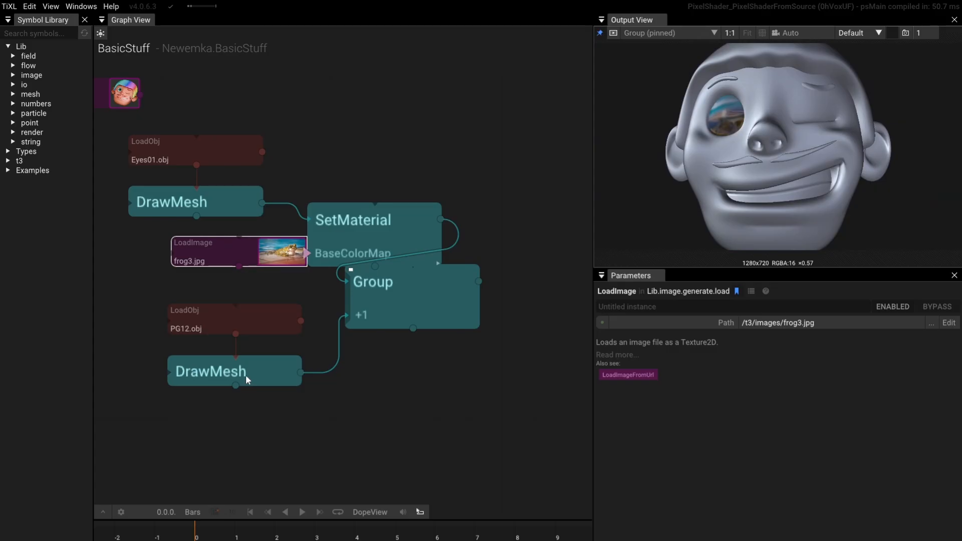
Step: Insert a SetMaterial operator between the PG12 DrawMesh and Group
{"action": "left_click", "coordinate": [327, 374]}
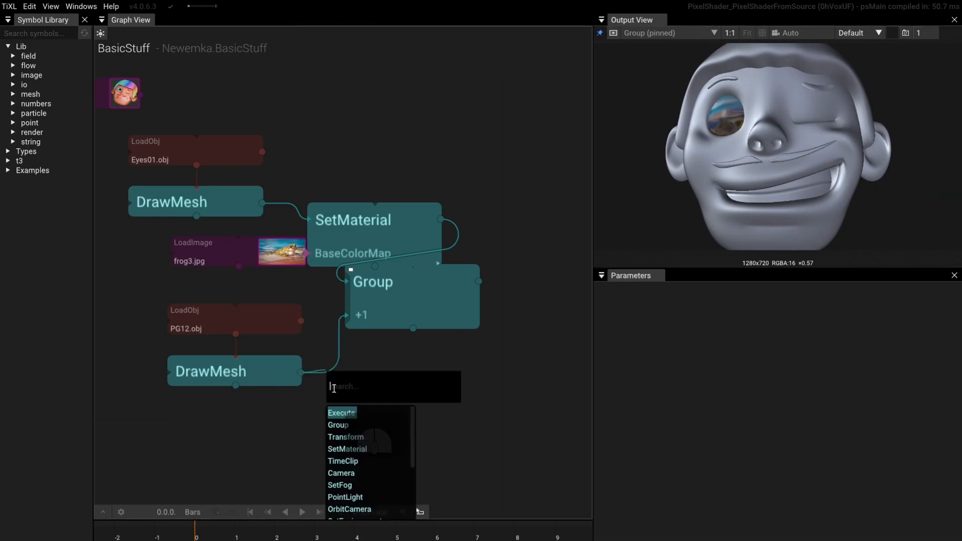
{"action": "left_click", "coordinate": [338, 438]}
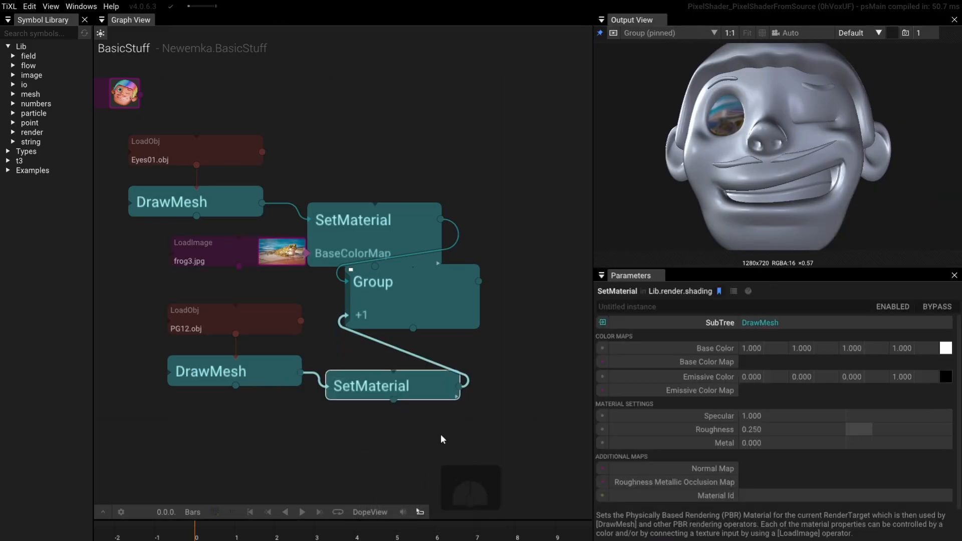
Step: Add a LoadImage operator to the PG12 SetMaterial's Base Color Map and view the textured face from another angle
{"action": "left_click", "coordinate": [603, 361]}
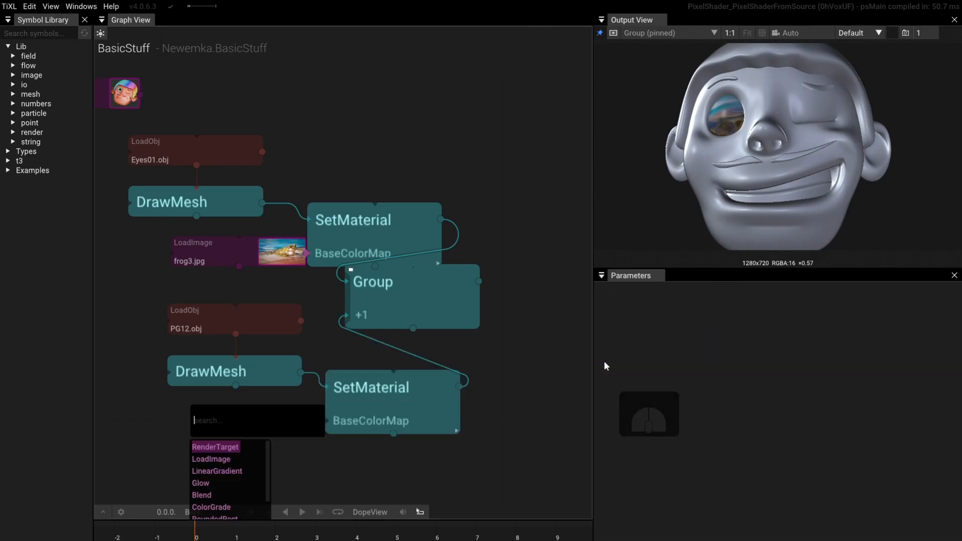
{"action": "left_click", "coordinate": [219, 459]}
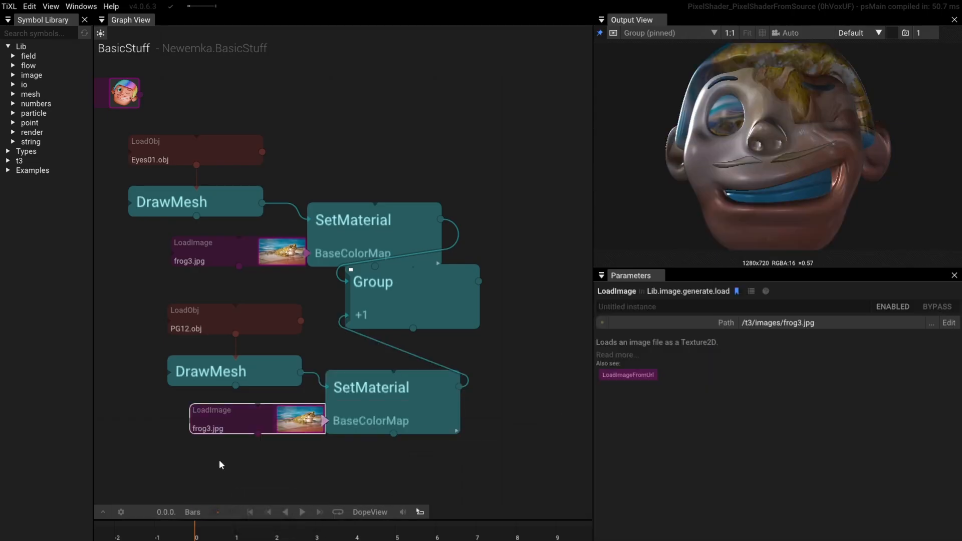
{"action": "left_click_drag", "start_coordinate": [700, 183], "coordinate": [786, 153]}
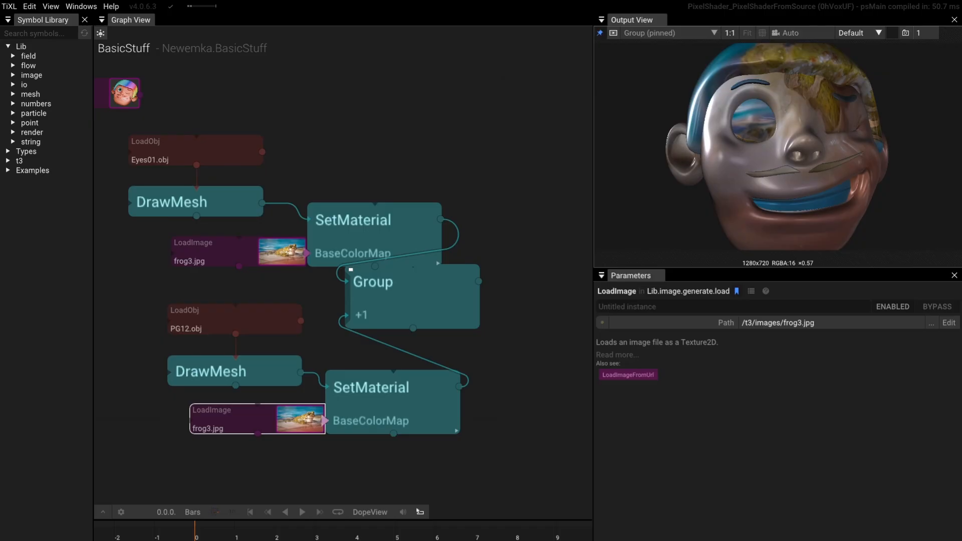
Step: Import Eyess.png from the PhilemonTheDreamer folder into the project's Bitmaps folder and assign it to the eye material's LoadImage
{"action": "left_click", "coordinate": [244, 249]}
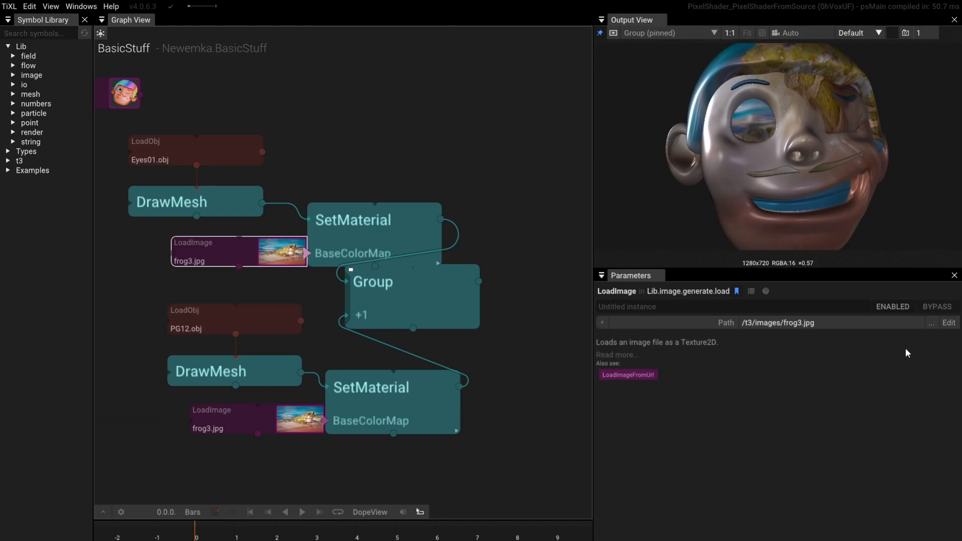
{"action": "left_click", "coordinate": [932, 323]}
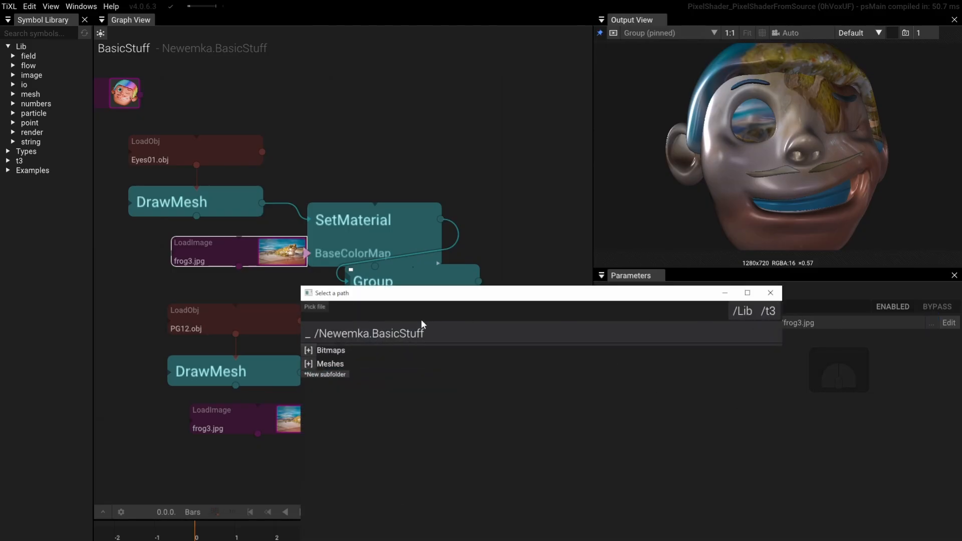
{"action": "left_click_drag", "start_coordinate": [416, 297], "coordinate": [351, 227]}
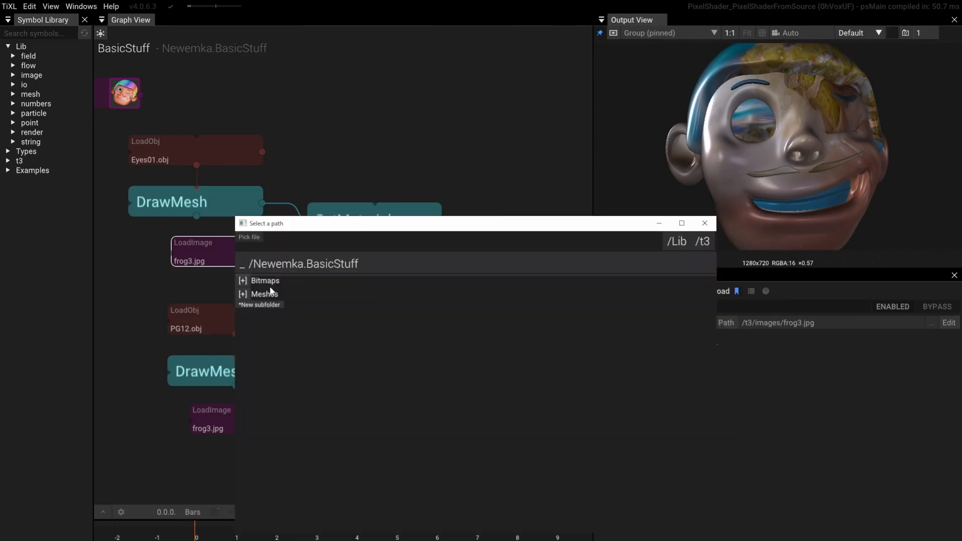
{"action": "left_click", "coordinate": [244, 283]}
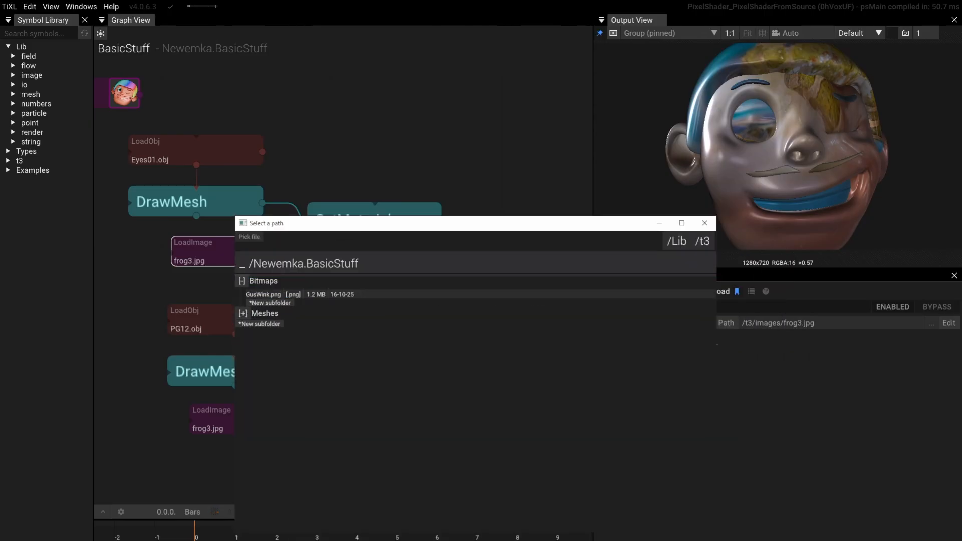
{"action": "left_click_drag", "start_coordinate": [961, 101], "coordinate": [798, 96]}
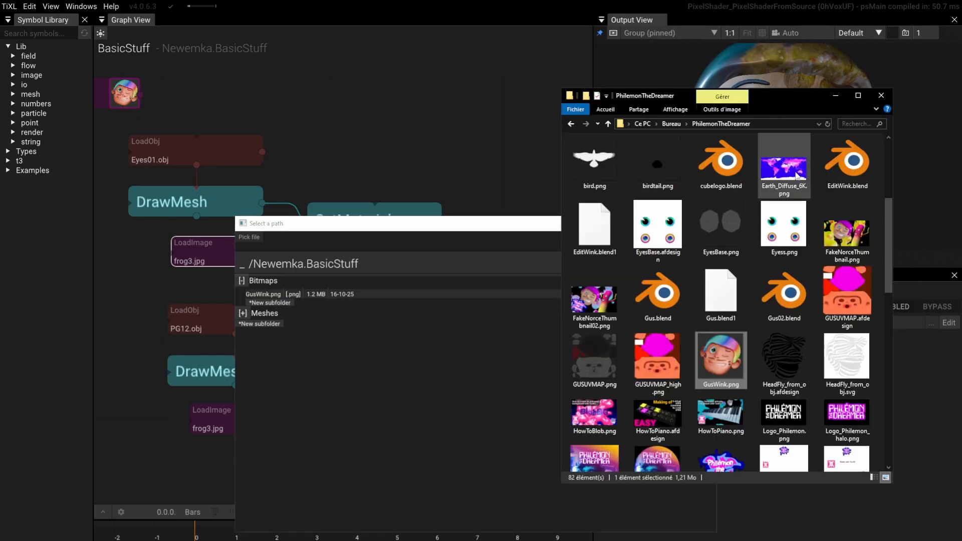
{"action": "left_click_drag", "start_coordinate": [788, 219], "coordinate": [267, 284]}
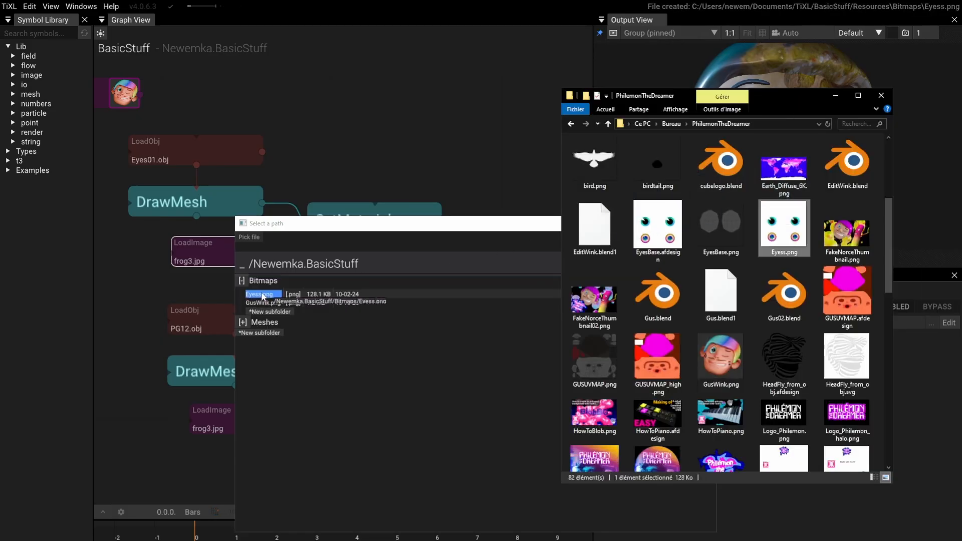
{"action": "left_click", "coordinate": [263, 295]}
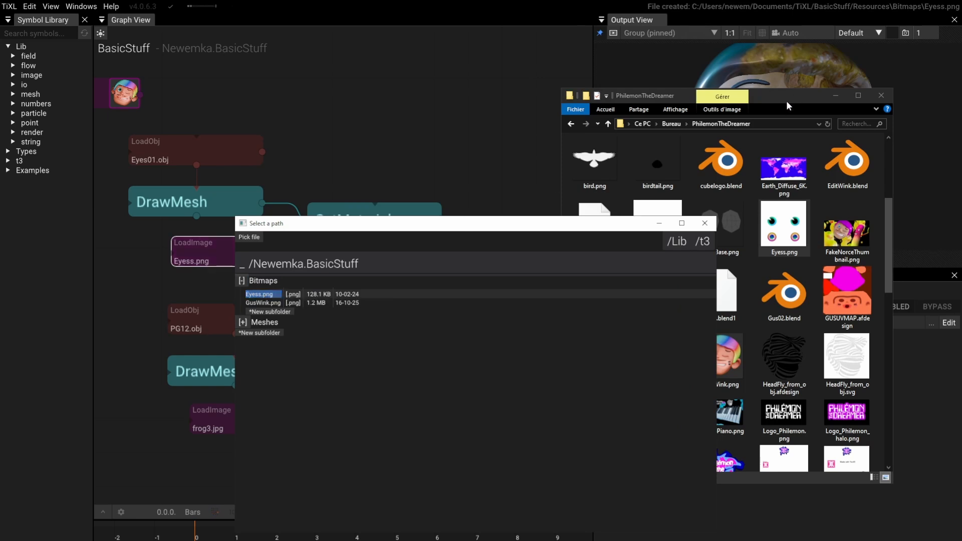
{"action": "left_click_drag", "start_coordinate": [789, 99], "coordinate": [961, 99]}
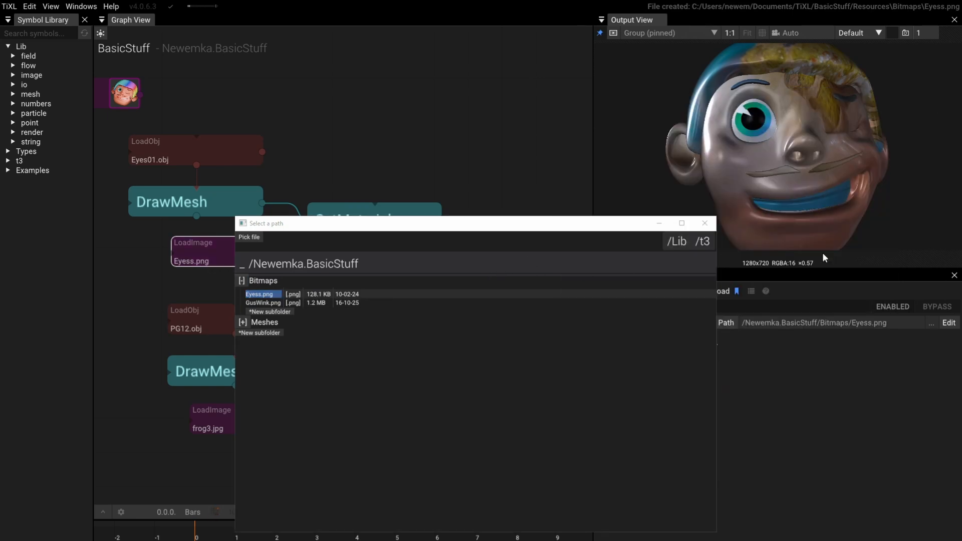
Step: Import GUSUVMAP_high.png from the PhilemonTheDreamer folder into the project's Bitmaps folder and close the file picker
{"action": "left_click_drag", "start_coordinate": [961, 86], "coordinate": [890, 86]}
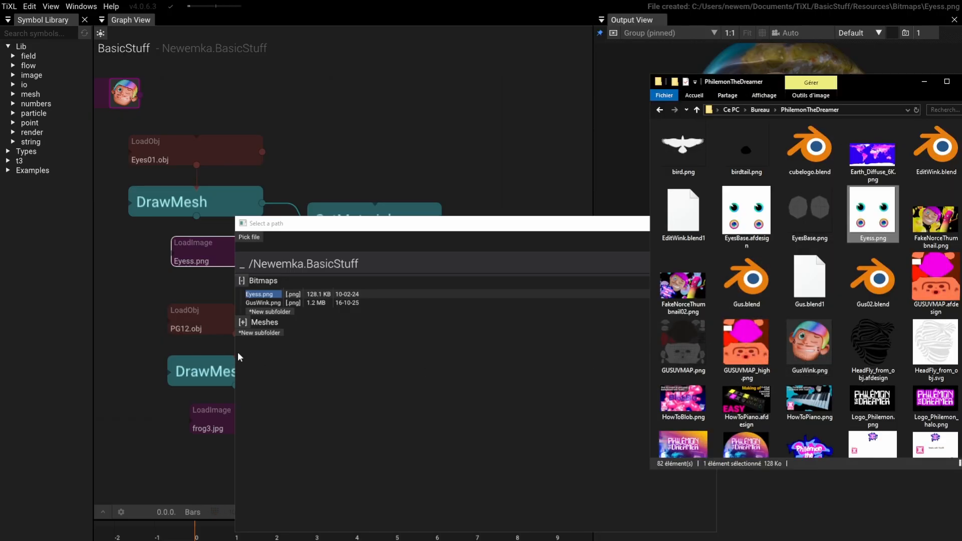
{"action": "left_click_drag", "start_coordinate": [746, 346], "coordinate": [519, 309]}
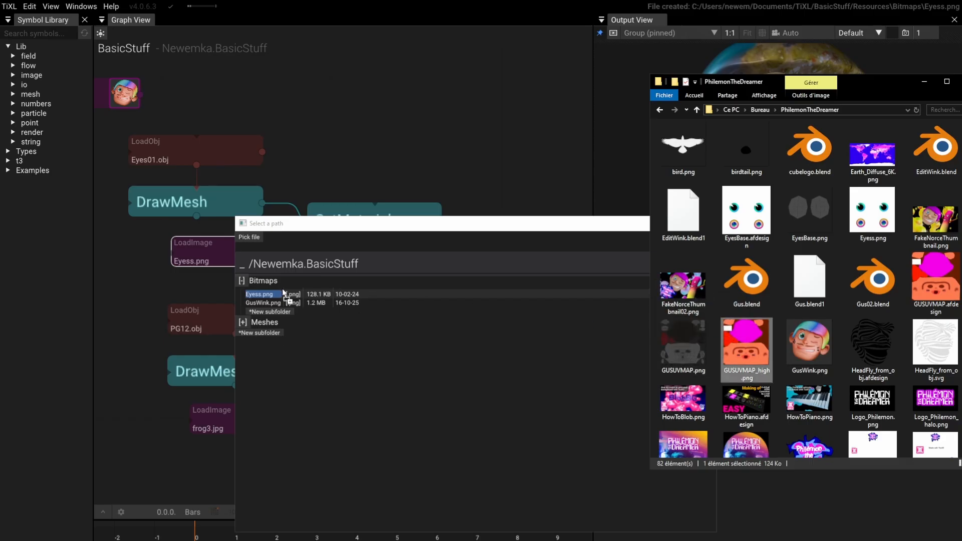
{"action": "left_click_drag", "start_coordinate": [269, 285], "coordinate": [269, 282]}
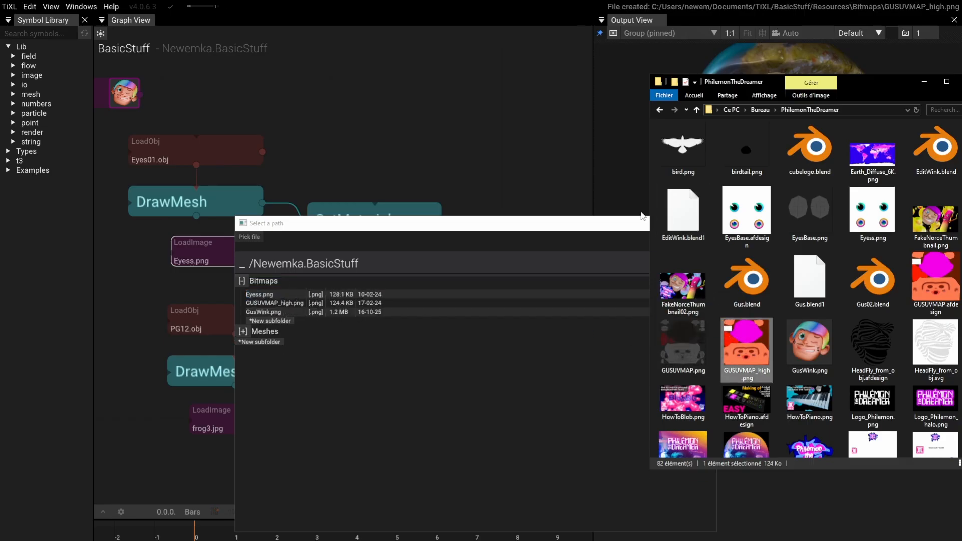
{"action": "left_click", "coordinate": [812, 198]}
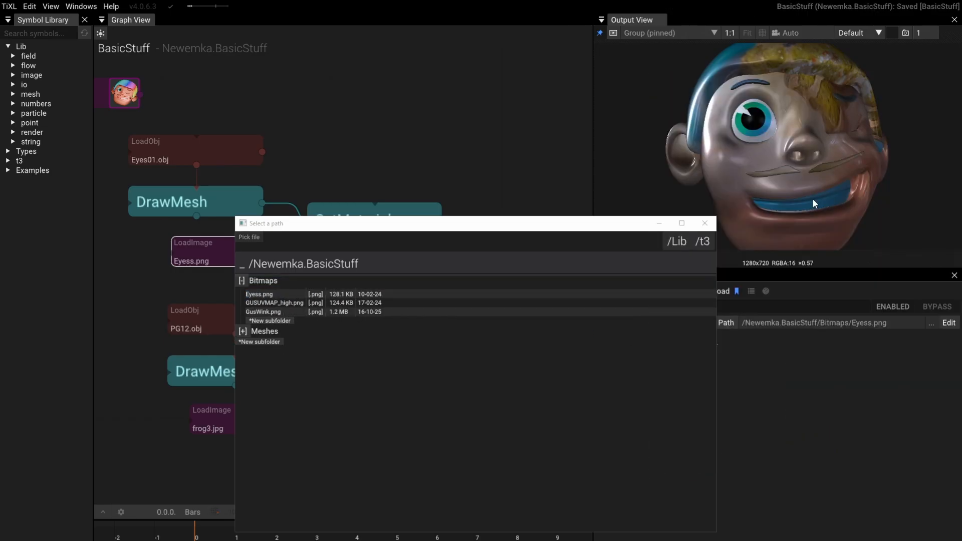
{"action": "left_click", "coordinate": [705, 223]}
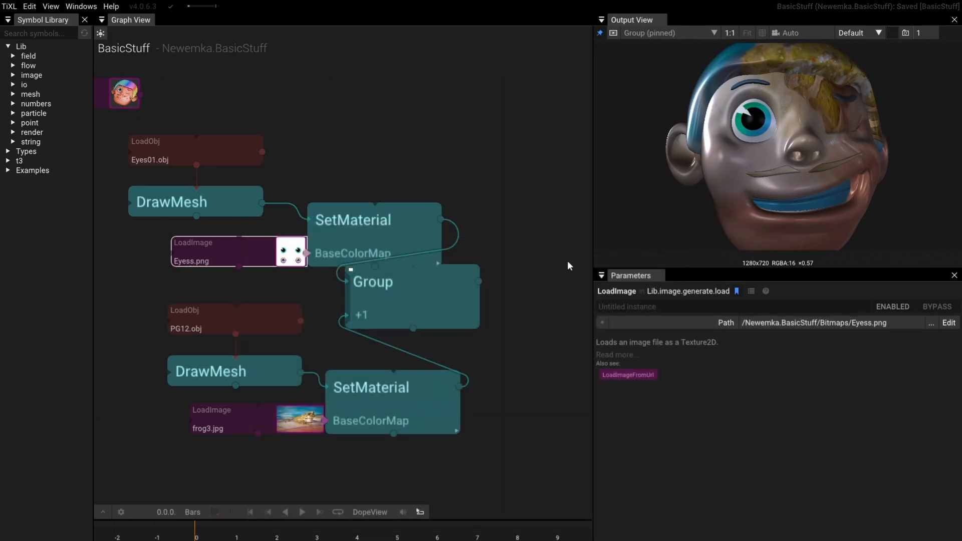
Step: Set the PG12 material's LoadImage path to Bitmaps/GUSUVMAP_high.png and inspect the textured head in the output
{"action": "left_click", "coordinate": [392, 407]}
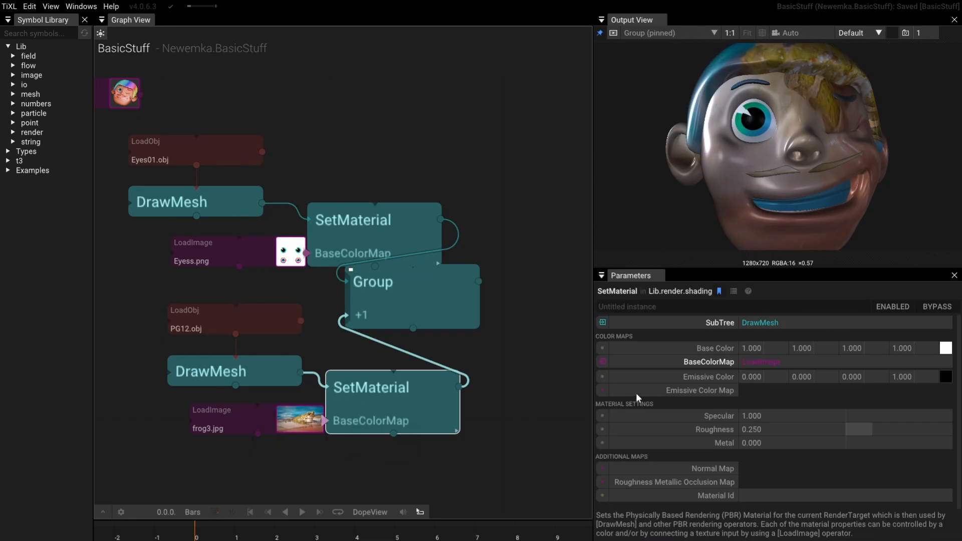
{"action": "left_click", "coordinate": [271, 418]}
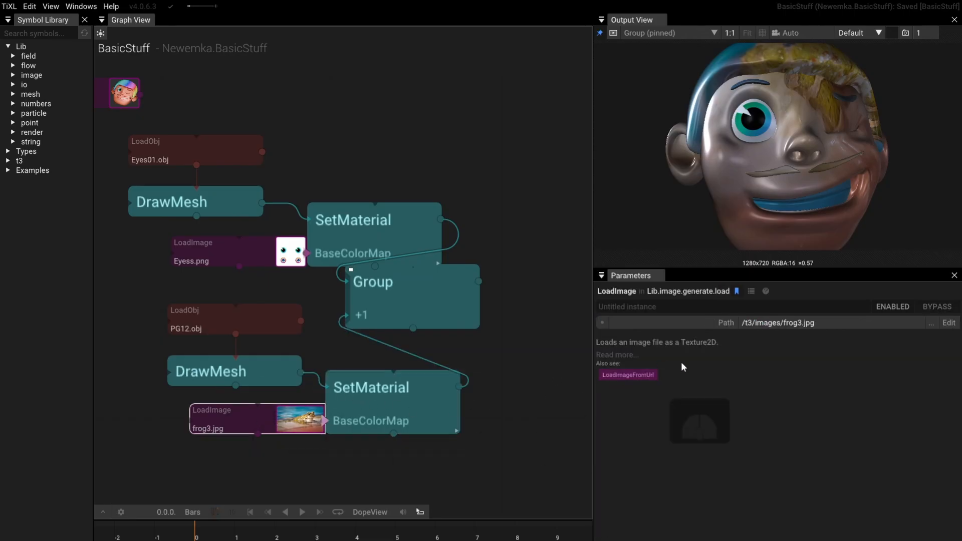
{"action": "left_click", "coordinate": [808, 322]}
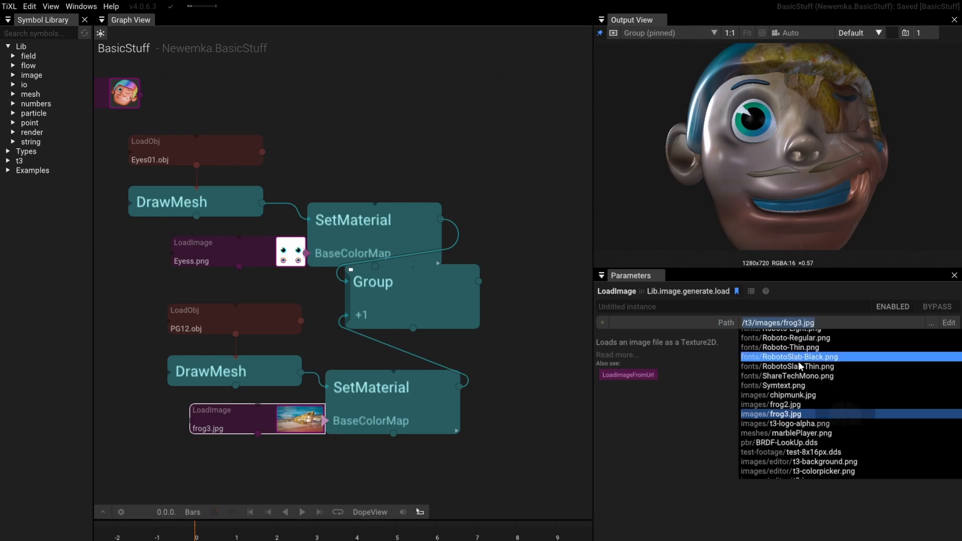
{"action": "scroll", "coordinate": [799, 369], "scroll_direction": "up", "scroll_amount": 5}
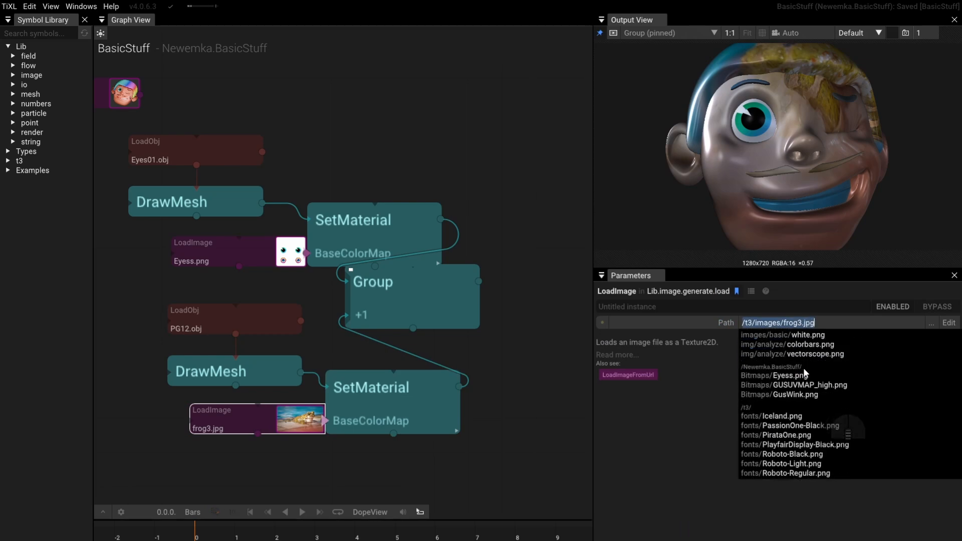
{"action": "left_click", "coordinate": [815, 386]}
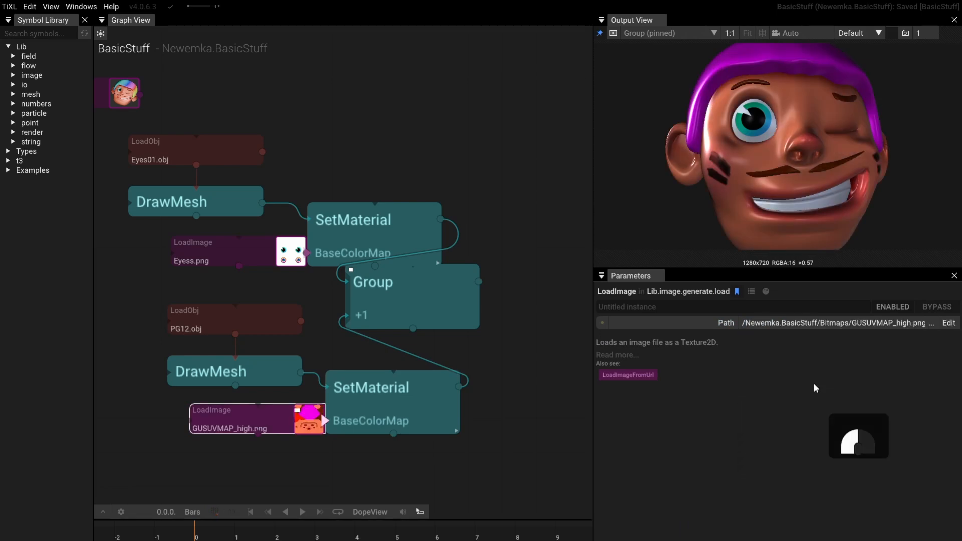
{"action": "left_click_drag", "start_coordinate": [753, 125], "coordinate": [782, 153]}
{"action": "scroll", "coordinate": [819, 122], "scroll_direction": "down", "scroll_amount": 3}
Step: Move Group farther away from the two SetMaterial operators to clear the overlap
{"action": "left_click_drag", "start_coordinate": [398, 290], "coordinate": [540, 299]}
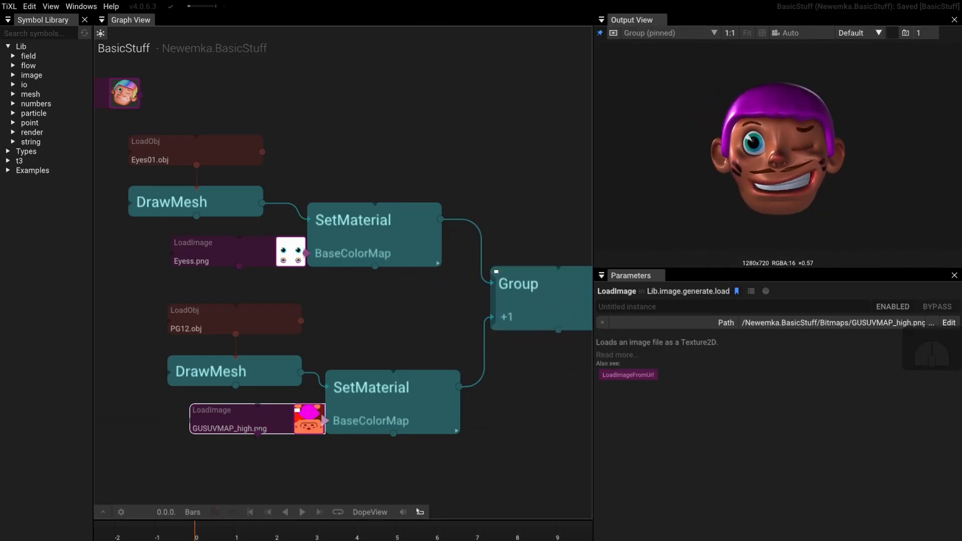
{"action": "scroll", "coordinate": [256, 250], "scroll_direction": "down", "scroll_amount": 4}
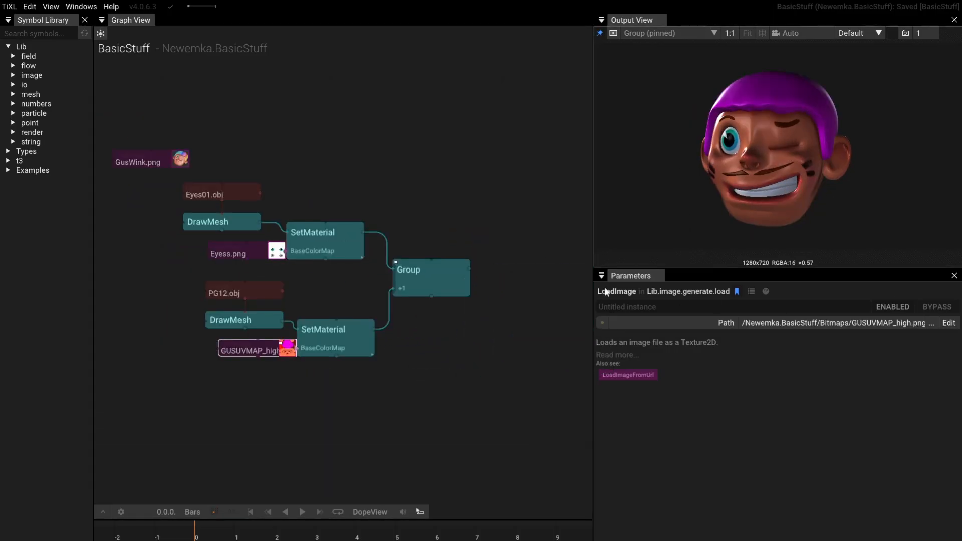
{"action": "left_click_drag", "start_coordinate": [525, 300], "coordinate": [461, 305]}
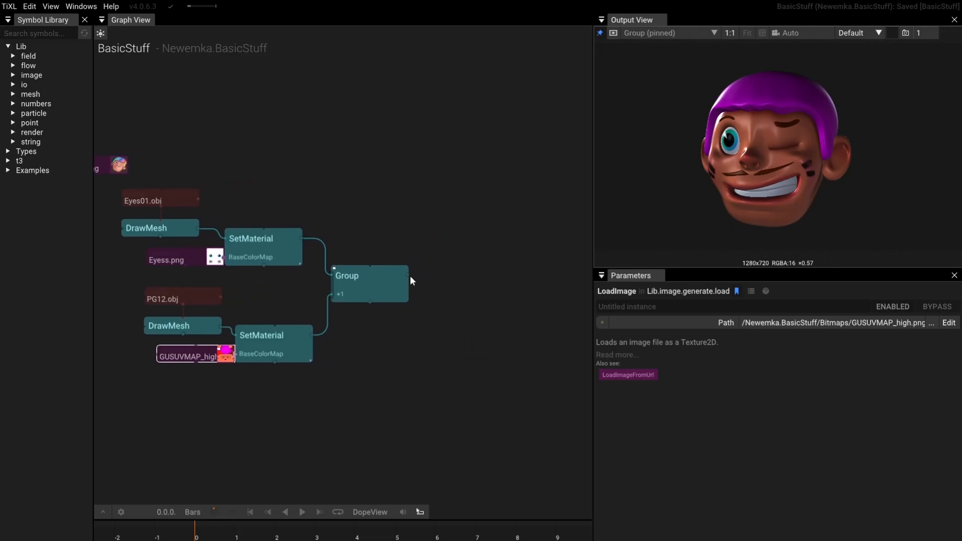
Step: Connect a Camera operator to Group's output and pin it to the output view
{"action": "scroll", "coordinate": [411, 276], "scroll_direction": "up", "scroll_amount": 3}
{"action": "left_click_drag", "start_coordinate": [408, 275], "coordinate": [453, 302]}
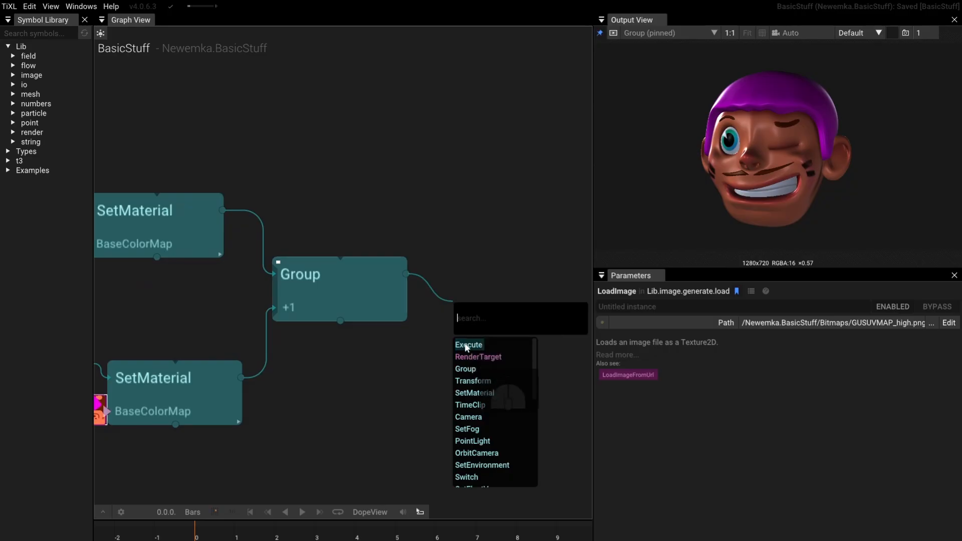
{"action": "left_click", "coordinate": [468, 419]}
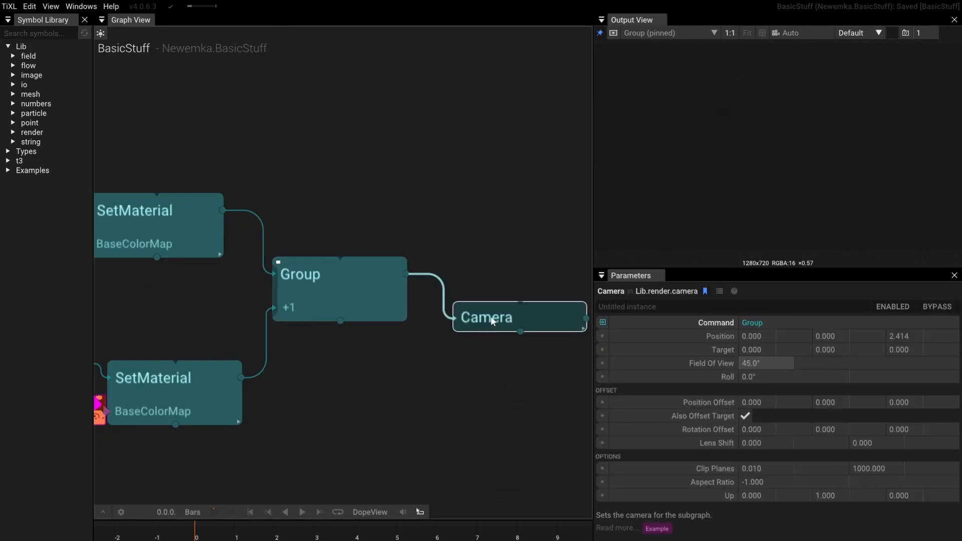
{"action": "key", "text": "p"}
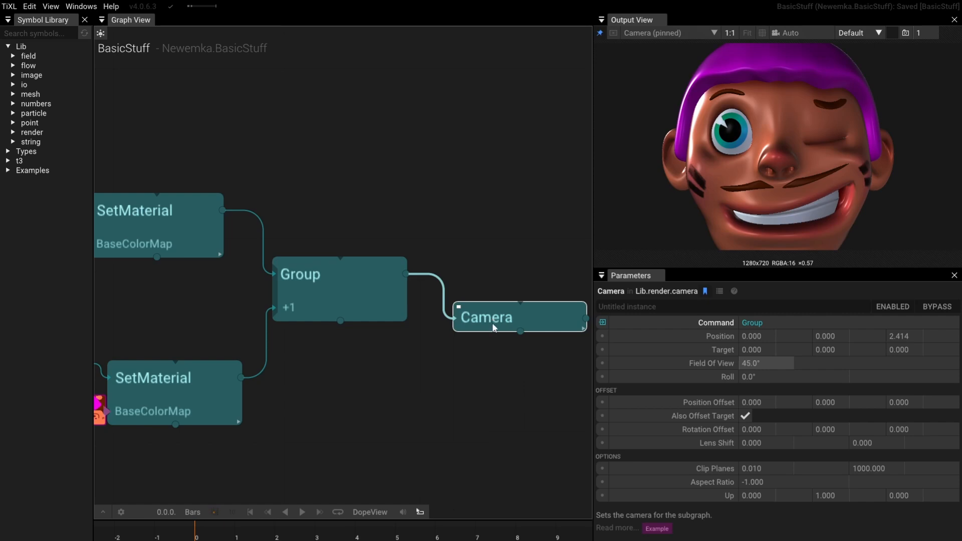
Step: Attach a RenderTarget operator below Camera and pin it to the output view
{"action": "left_click", "coordinate": [494, 325]}
{"action": "left_click", "coordinate": [495, 321]}
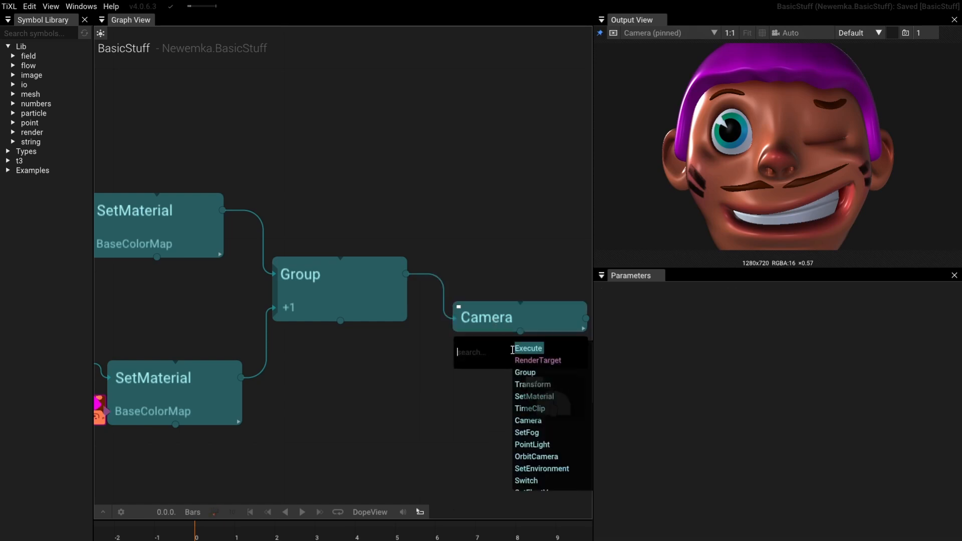
{"action": "left_click", "coordinate": [525, 360]}
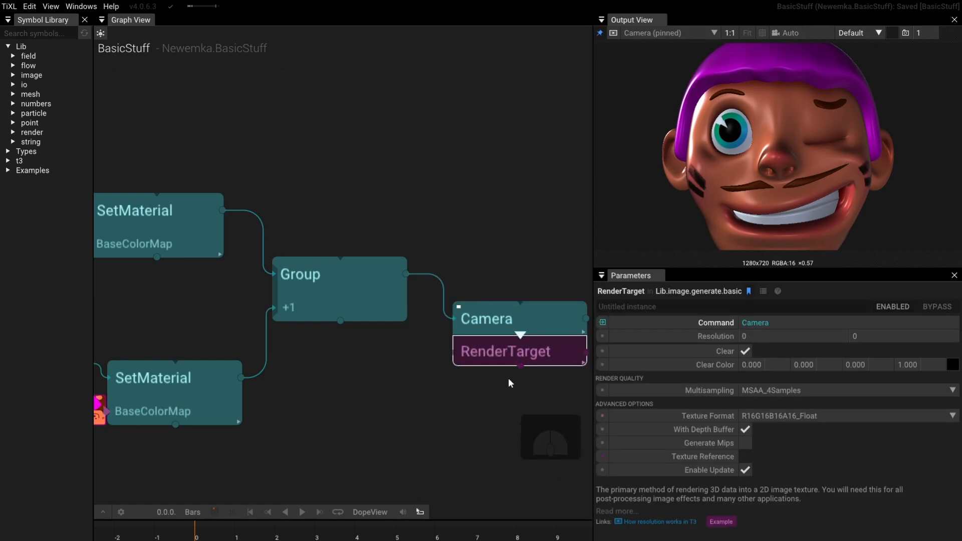
{"action": "left_click", "coordinate": [543, 357]}
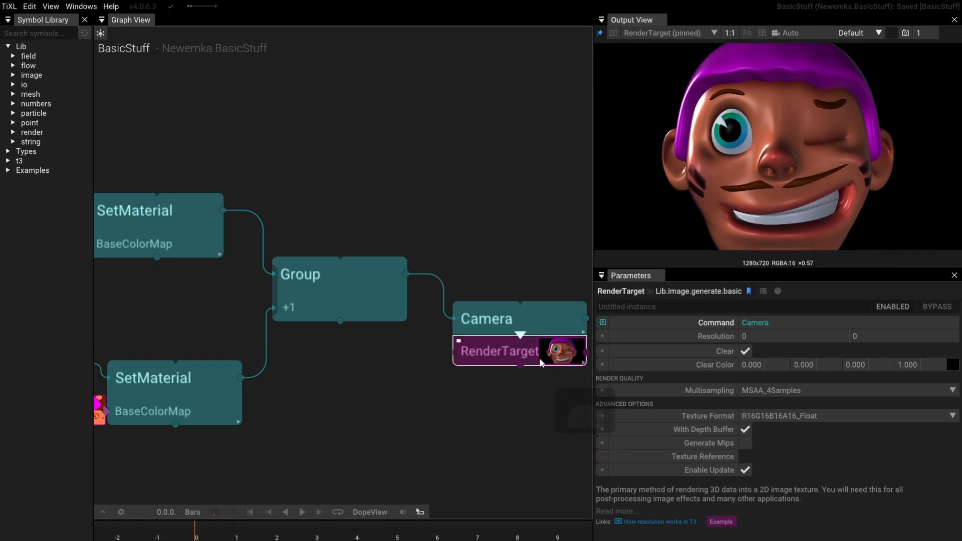
Step: Select Camera and orbit it back to a position of about 1.485, -0.424, 3.503 so the whole head fits
{"action": "left_click", "coordinate": [531, 317]}
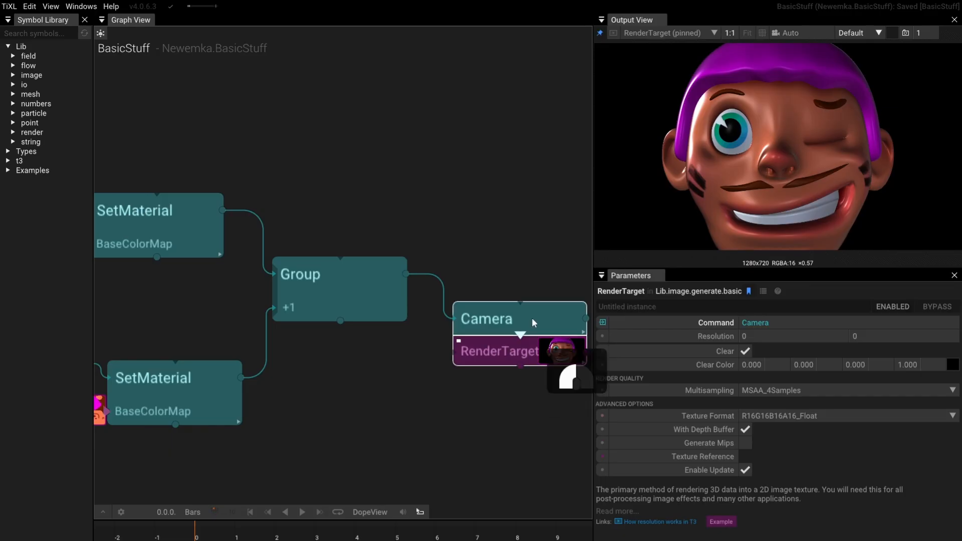
{"action": "mouse_move", "coordinate": [786, 146]}
{"action": "left_mouse_down"}
{"action": "mouse_move", "coordinate": [798, 140]}
{"action": "mouse_move", "coordinate": [737, 146]}
{"action": "mouse_move", "coordinate": [728, 170]}
{"action": "mouse_move", "coordinate": [843, 152]}
{"action": "mouse_move", "coordinate": [836, 164]}
{"action": "mouse_move", "coordinate": [744, 179]}
{"action": "mouse_move", "coordinate": [825, 140]}
{"action": "mouse_move", "coordinate": [827, 160]}
{"action": "mouse_move", "coordinate": [771, 164]}
{"action": "mouse_move", "coordinate": [821, 148]}
{"action": "mouse_move", "coordinate": [789, 151]}
{"action": "left_mouse_up"}
{"action": "scroll", "coordinate": [420, 168], "scroll_direction": "down", "scroll_amount": 4}
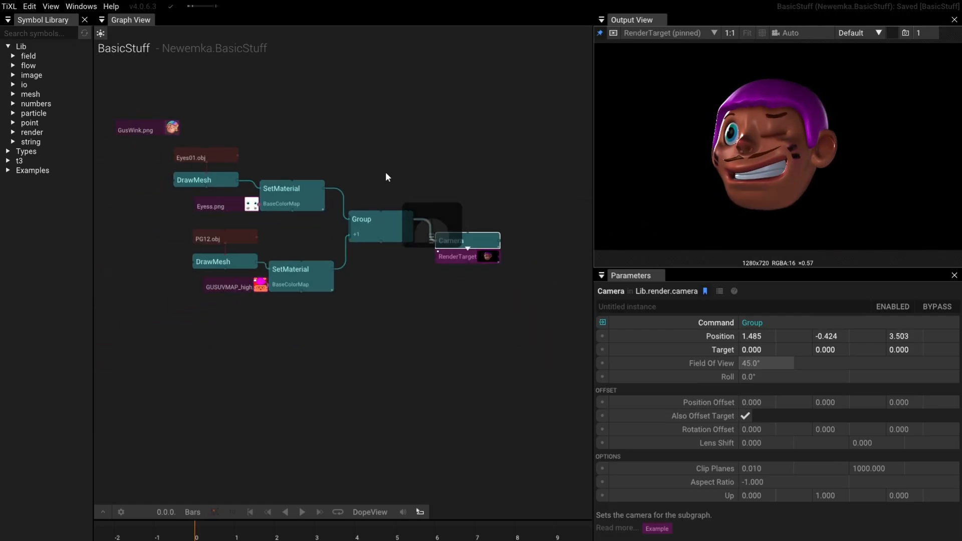
Step: Select the HowToDrawThings example among the interactive playgrounds and pin it to the output view
{"action": "left_click_drag", "start_coordinate": [386, 173], "coordinate": [418, 200]}
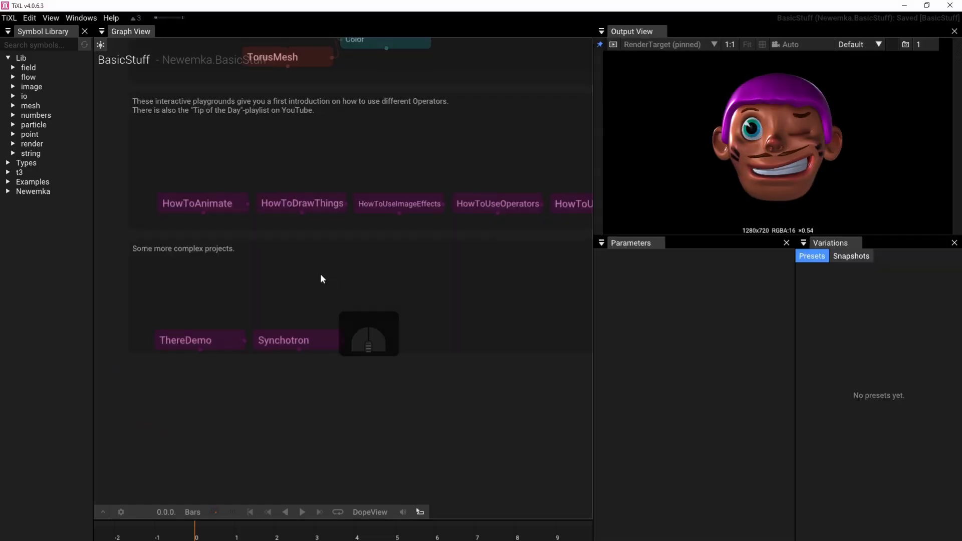
{"action": "left_click", "coordinate": [321, 206]}
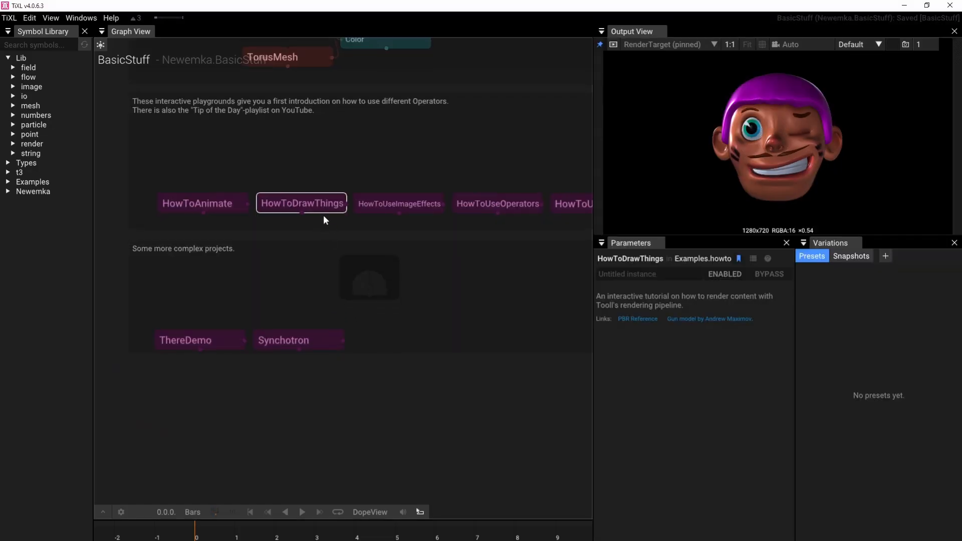
{"action": "left_click", "coordinate": [614, 45]}
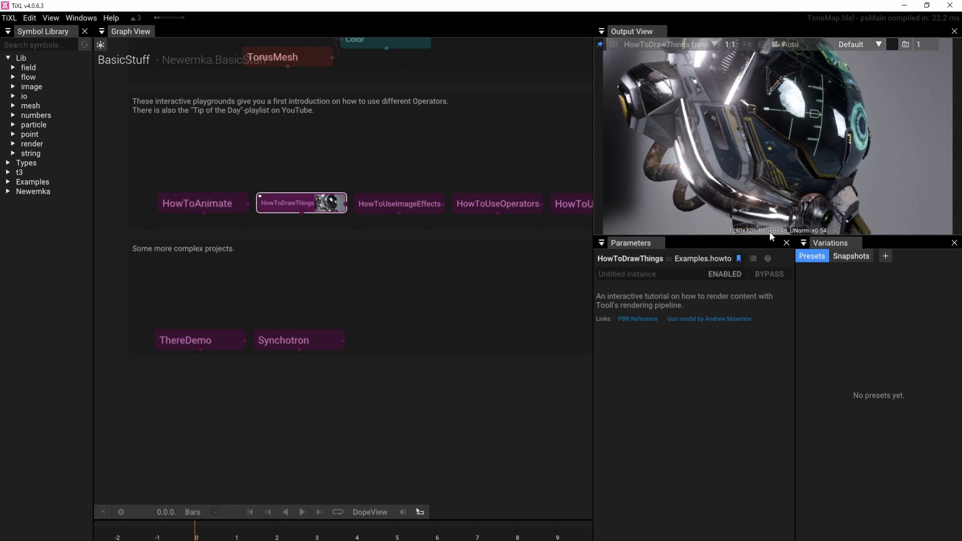
Step: Enlarge the output view and show the HowToAnimate and HowToUseImageEffects examples in it
{"action": "left_click_drag", "start_coordinate": [770, 236], "coordinate": [771, 292]}
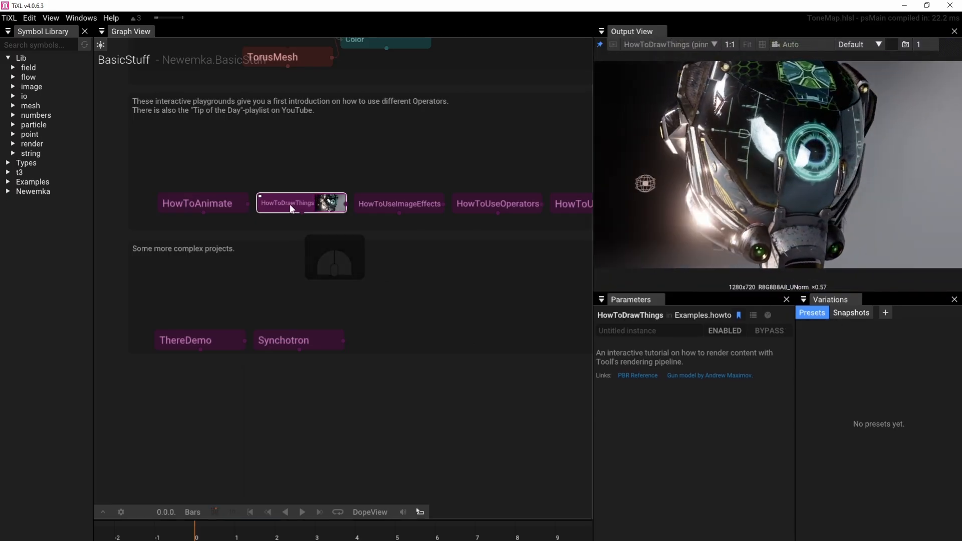
{"action": "left_click", "coordinate": [233, 203]}
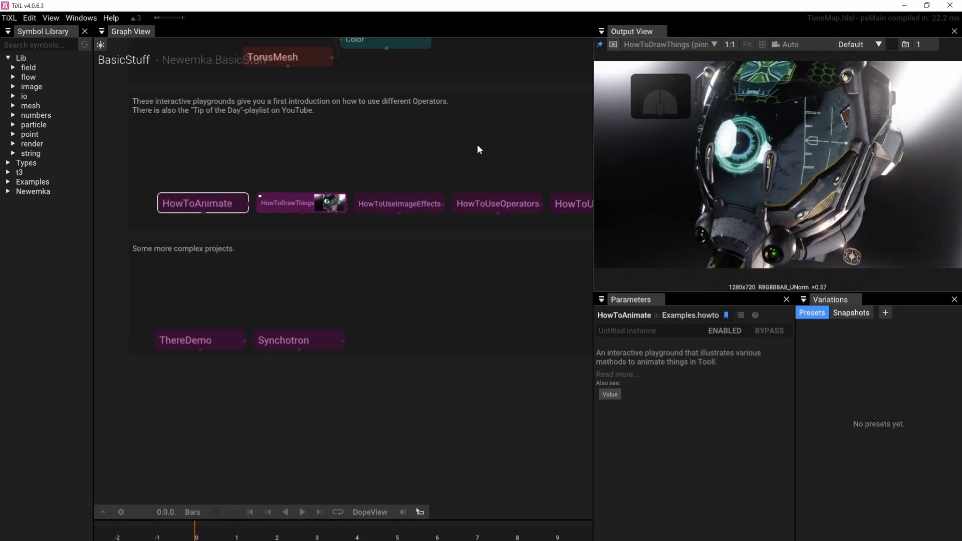
{"action": "left_click", "coordinate": [391, 210]}
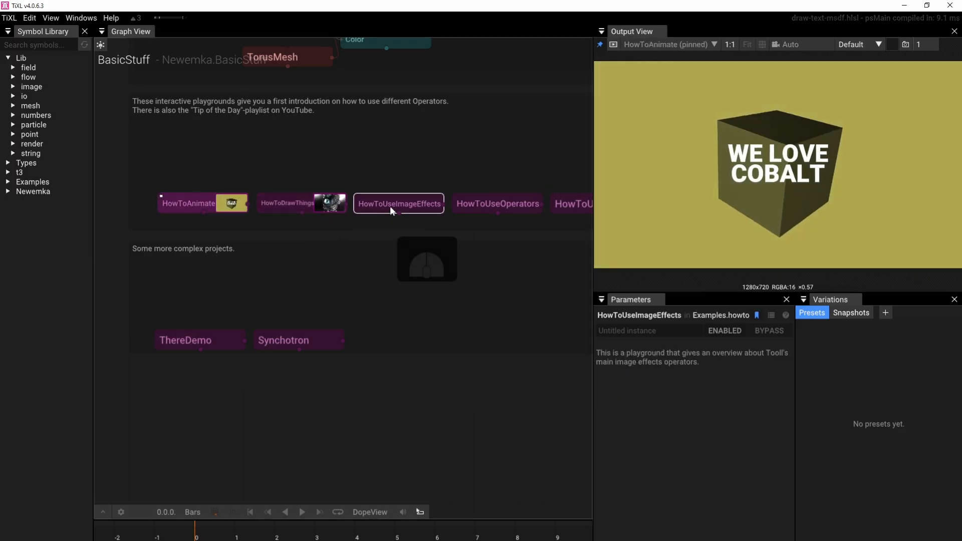
{"action": "left_click", "coordinate": [614, 44]}
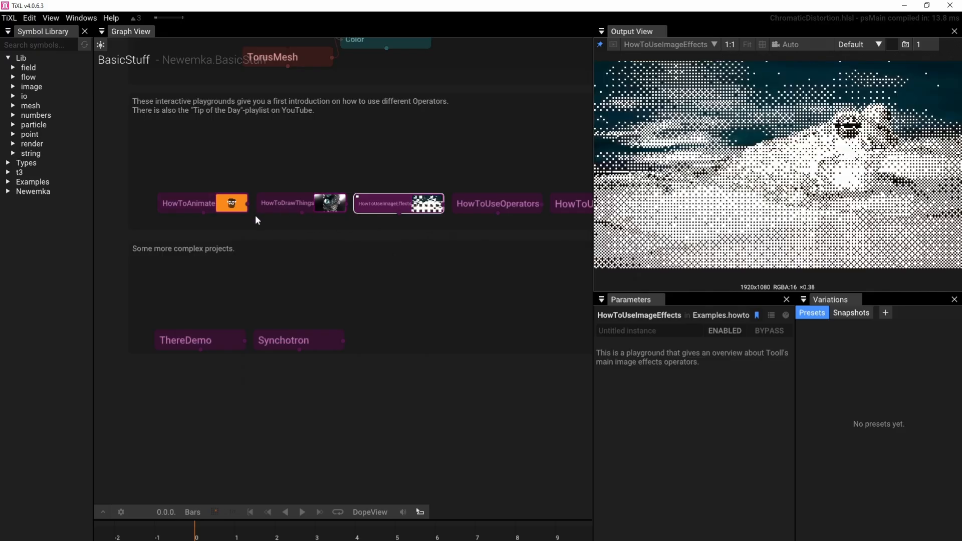
Step: Select the RenderTarget operator below Camera in the face graph and pin it to the output view
{"action": "scroll", "coordinate": [309, 186], "scroll_direction": "down", "scroll_amount": 5}
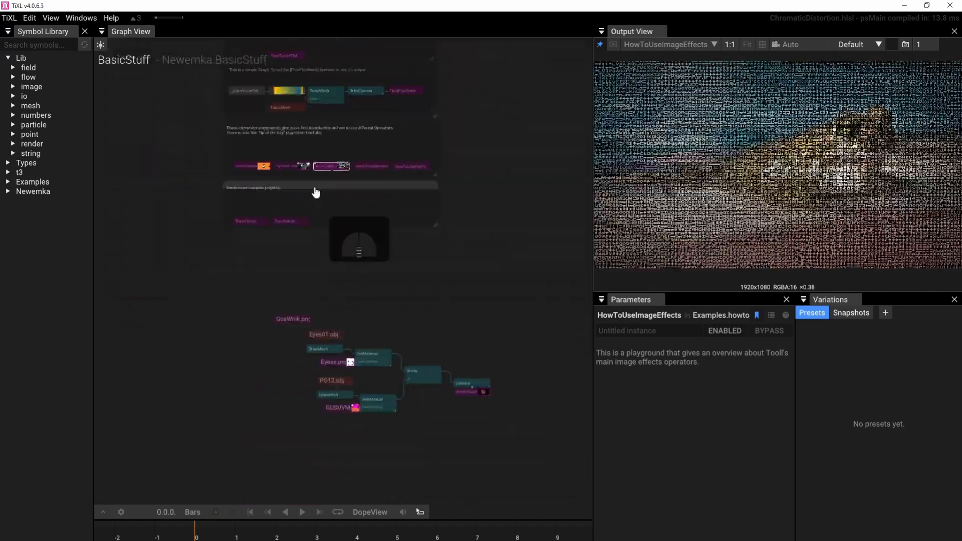
{"action": "left_click_drag", "start_coordinate": [315, 190], "coordinate": [312, 151]}
{"action": "scroll", "coordinate": [366, 216], "scroll_direction": "up", "scroll_amount": 3}
{"action": "left_click_drag", "start_coordinate": [373, 240], "coordinate": [351, 219]}
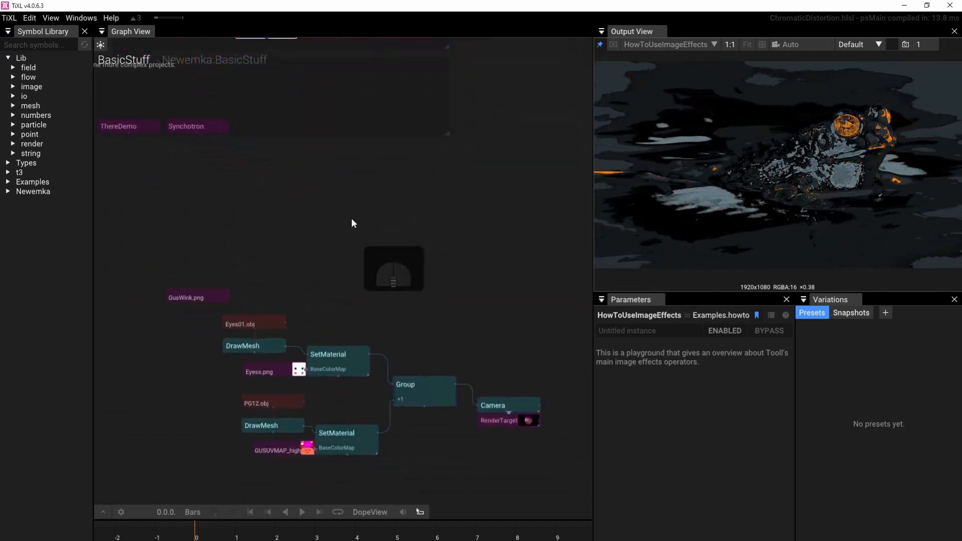
{"action": "scroll", "coordinate": [352, 219], "scroll_direction": "down", "scroll_amount": 1}
{"action": "left_click_drag", "start_coordinate": [431, 297], "coordinate": [372, 268]}
{"action": "scroll", "coordinate": [372, 269], "scroll_direction": "up", "scroll_amount": 1}
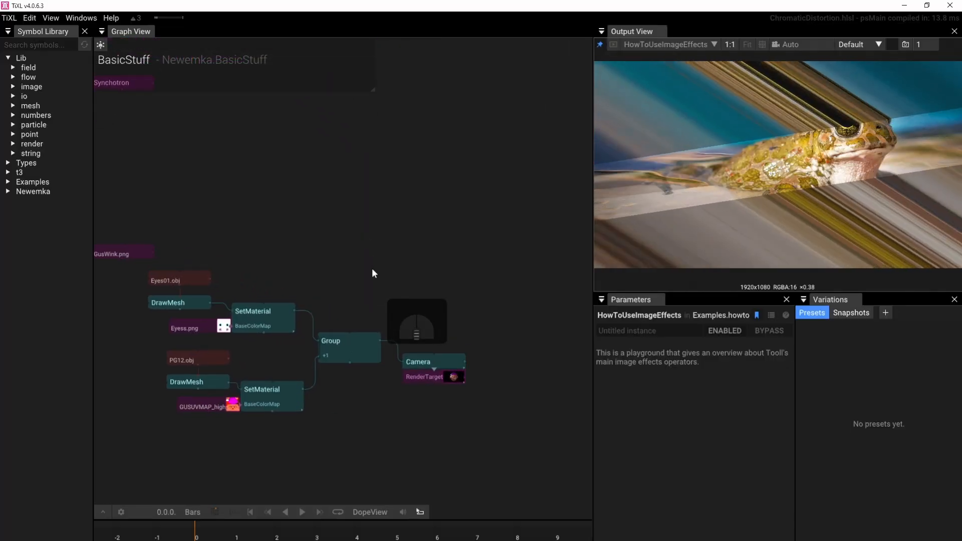
{"action": "scroll", "coordinate": [371, 269], "scroll_direction": "down", "scroll_amount": 1}
{"action": "left_click", "coordinate": [441, 356]}
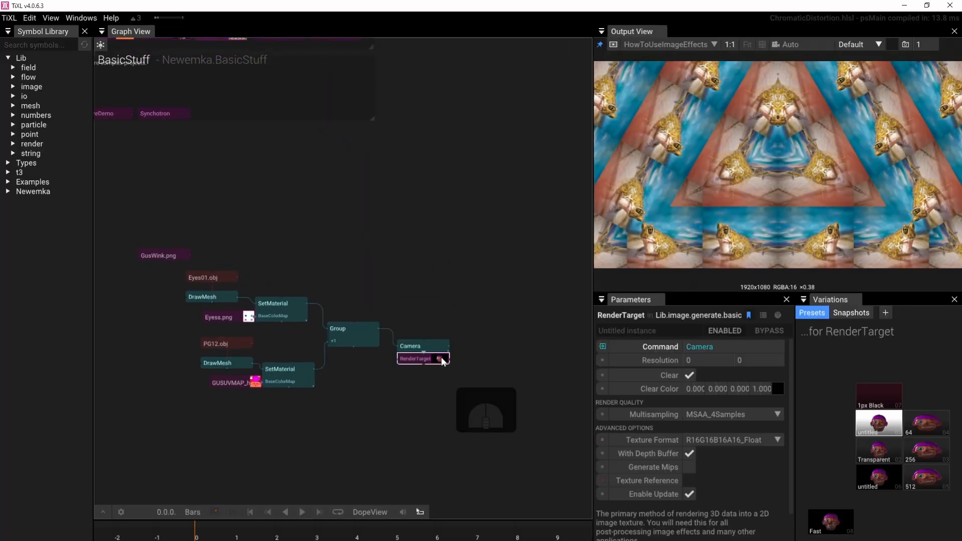
{"action": "left_click", "coordinate": [613, 45]}
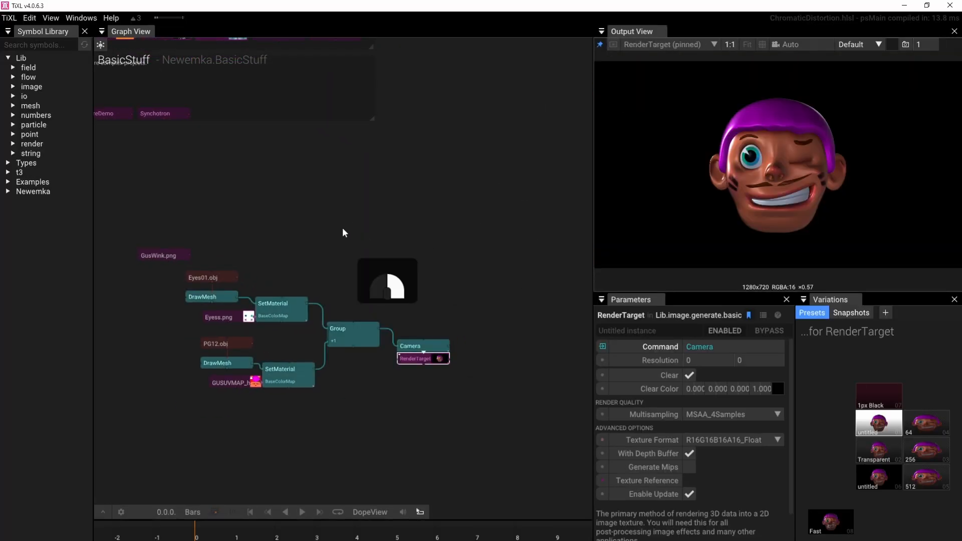
Step: Open the HowToDrawThings example to view its internal graph, and return to the BasicStuff graph
{"action": "left_click_drag", "start_coordinate": [343, 229], "coordinate": [369, 200]}
{"action": "scroll", "coordinate": [369, 201], "scroll_direction": "up", "scroll_amount": 2}
{"action": "scroll", "coordinate": [369, 201], "scroll_direction": "down", "scroll_amount": 3}
{"action": "scroll", "coordinate": [370, 200], "scroll_direction": "up", "scroll_amount": 1}
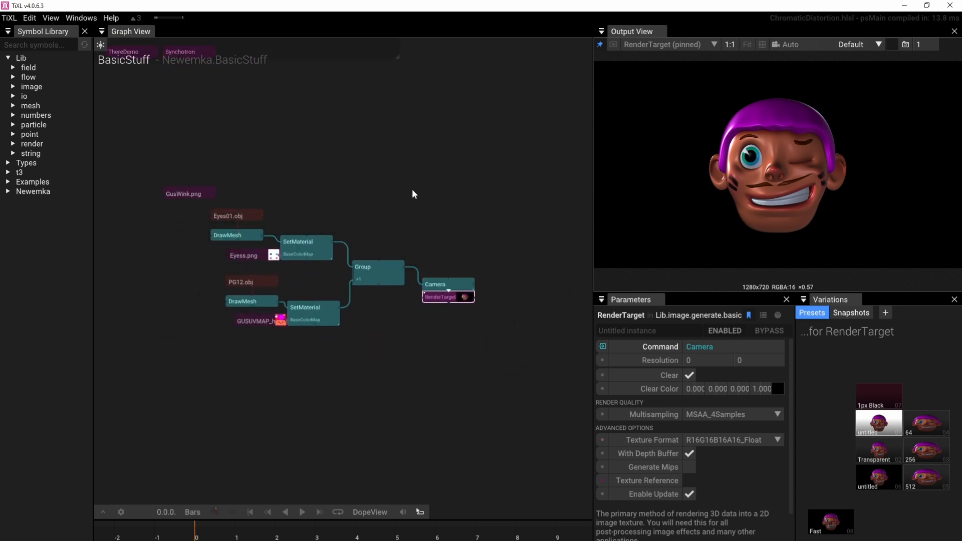
{"action": "left_click_drag", "start_coordinate": [275, 173], "coordinate": [302, 230]}
{"action": "double_click", "coordinate": [300, 144]}
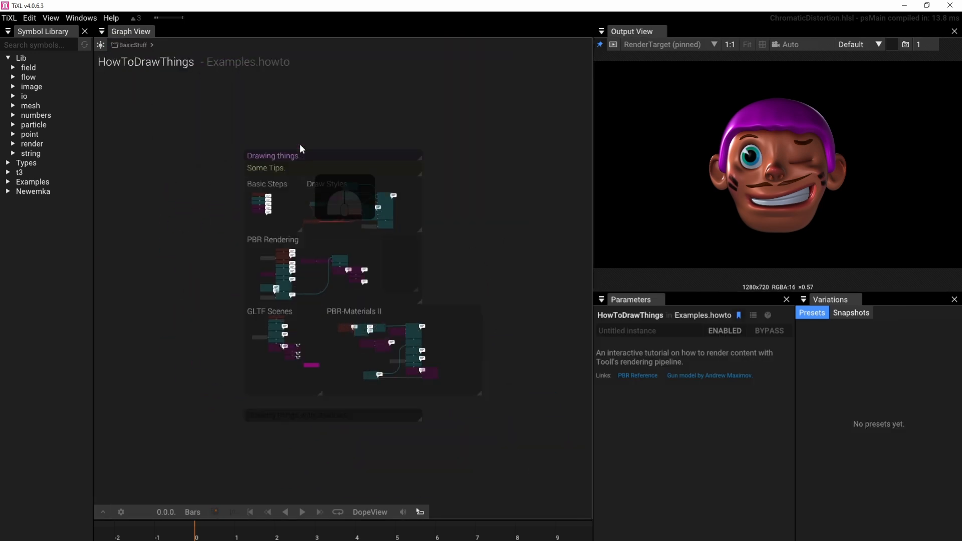
{"action": "double_click", "coordinate": [515, 239]}
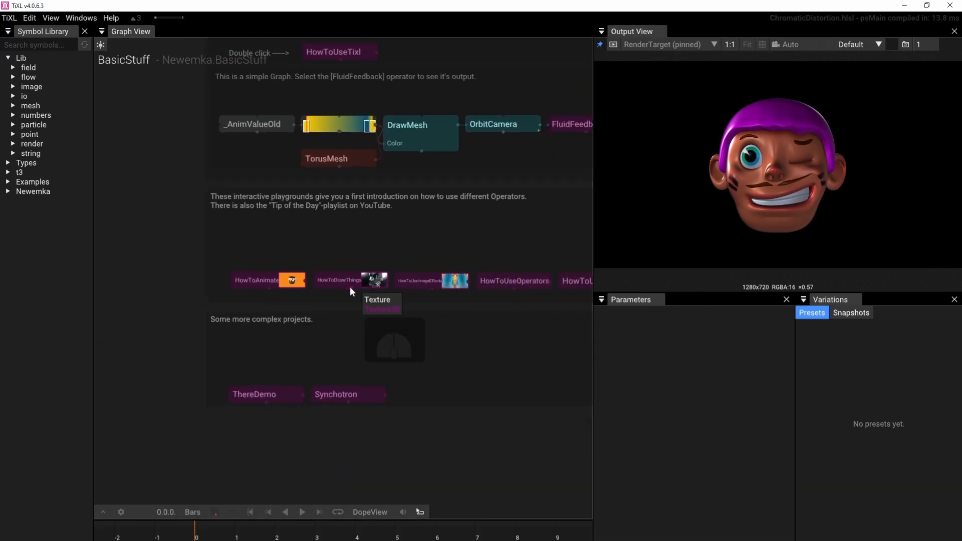
{"action": "scroll", "coordinate": [406, 350], "scroll_direction": "down", "scroll_amount": 3}
{"action": "left_click_drag", "start_coordinate": [406, 350], "coordinate": [366, 193]}
{"action": "left_click_drag", "start_coordinate": [409, 288], "coordinate": [350, 246]}
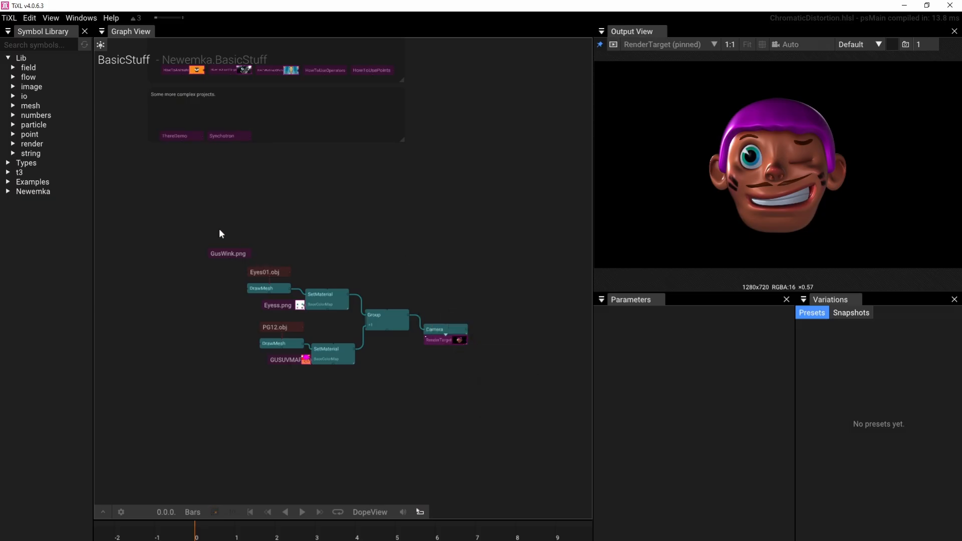
{"action": "left_click_drag", "start_coordinate": [205, 232], "coordinate": [476, 402]}
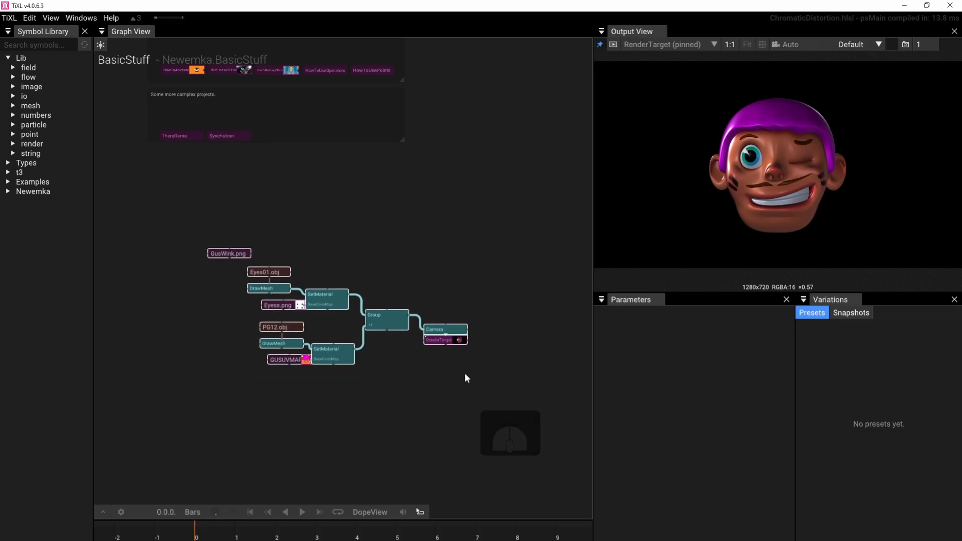
{"action": "scroll", "coordinate": [459, 356], "scroll_direction": "up", "scroll_amount": 2}
{"action": "right_click", "coordinate": [450, 315]}
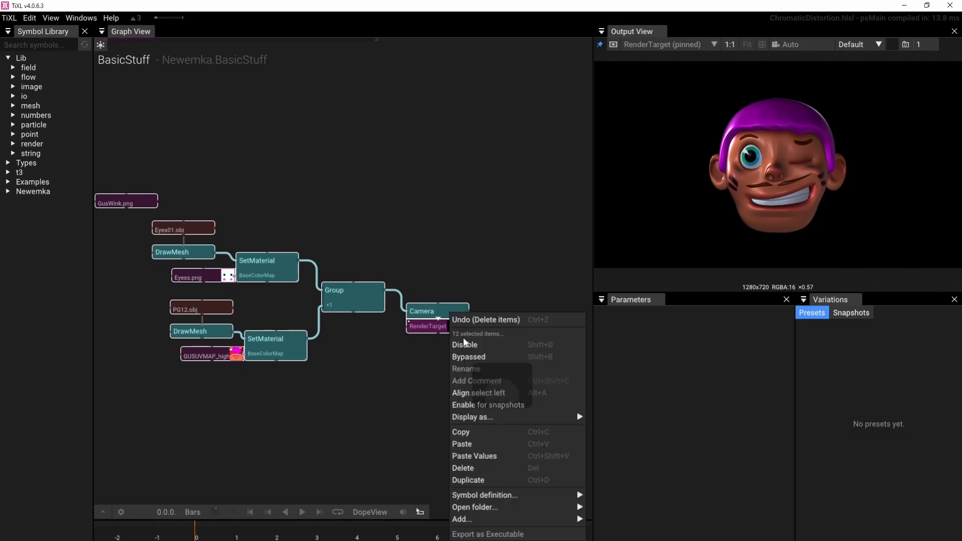
{"action": "mouse_move", "coordinate": [496, 497]}
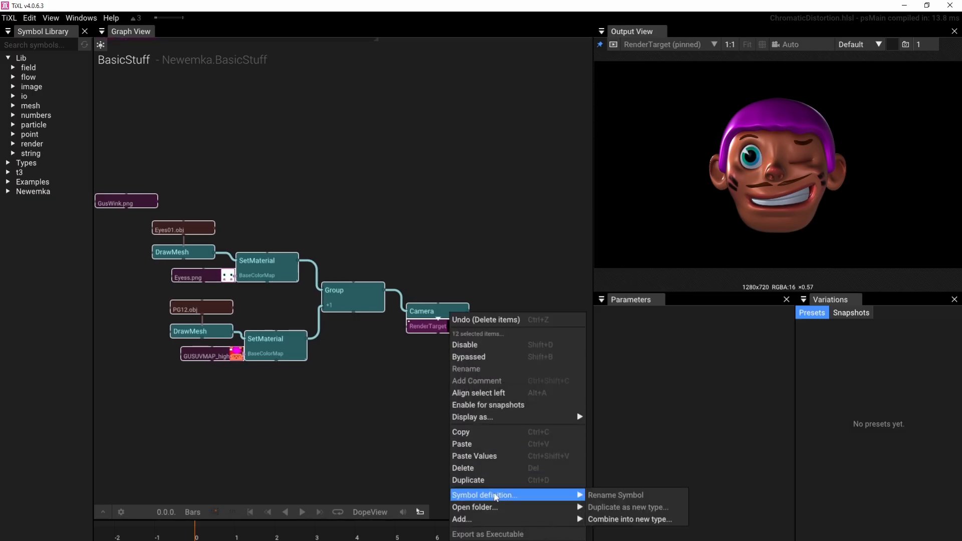
{"action": "left_click", "coordinate": [399, 353]}
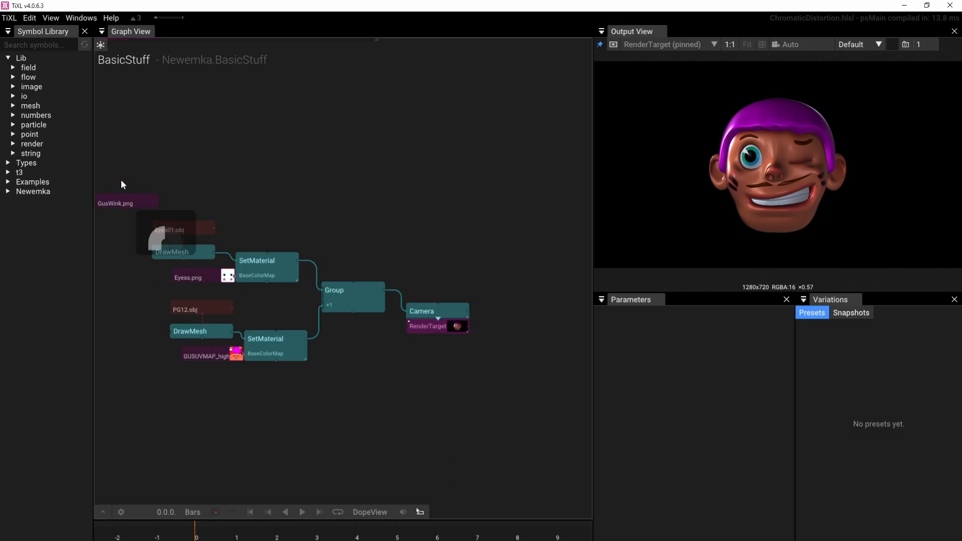
Step: Select all face graph operators from GusWink.png to RenderTarget and start combining them into a new type in the BasicStuff project
{"action": "left_click_drag", "start_coordinate": [121, 183], "coordinate": [440, 423]}
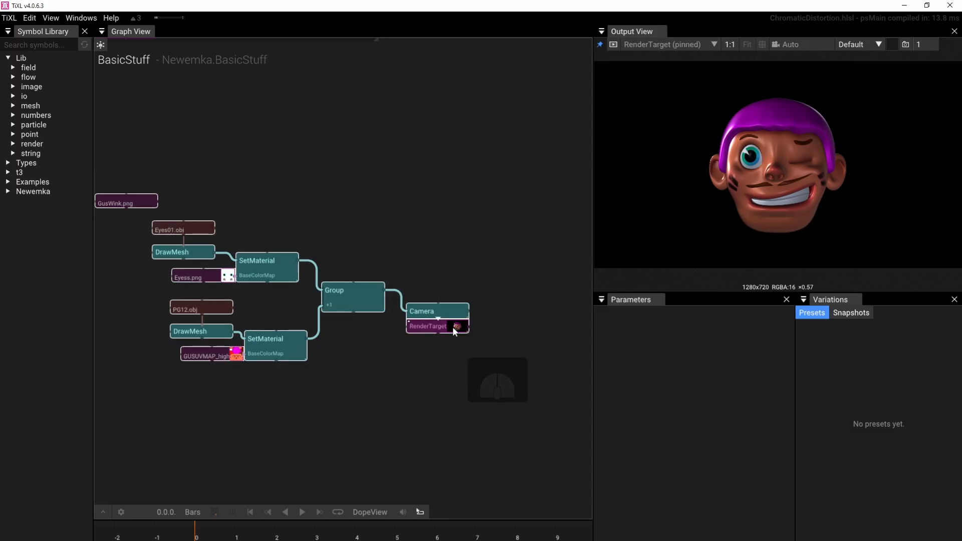
{"action": "right_click", "coordinate": [454, 331]}
{"action": "mouse_move", "coordinate": [499, 496]}
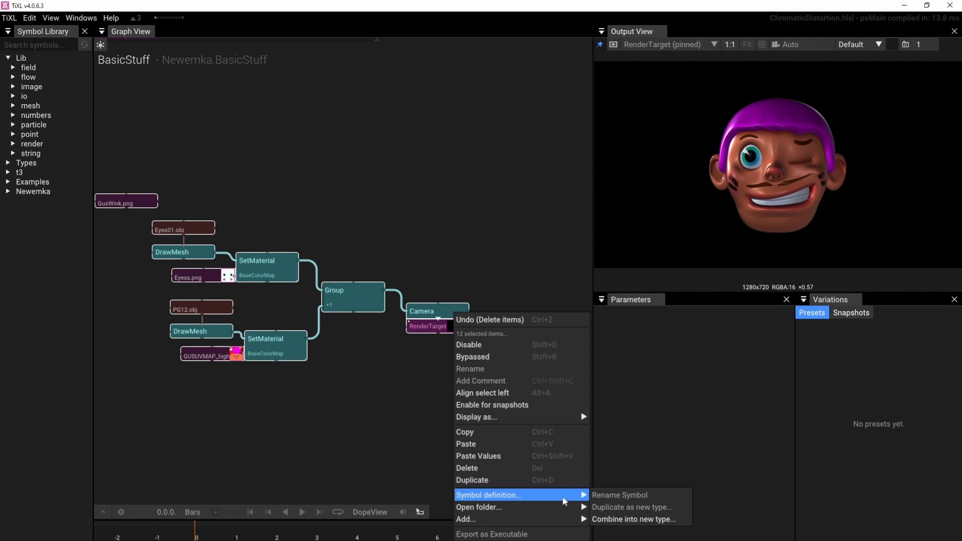
{"action": "left_click", "coordinate": [629, 520]}
{"action": "left_click", "coordinate": [671, 314]}
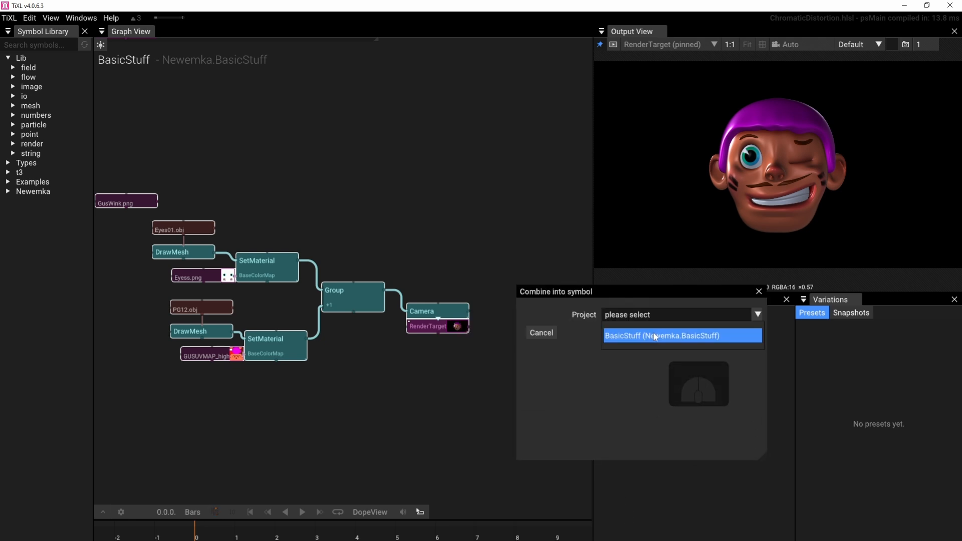
{"action": "left_click", "coordinate": [655, 337]}
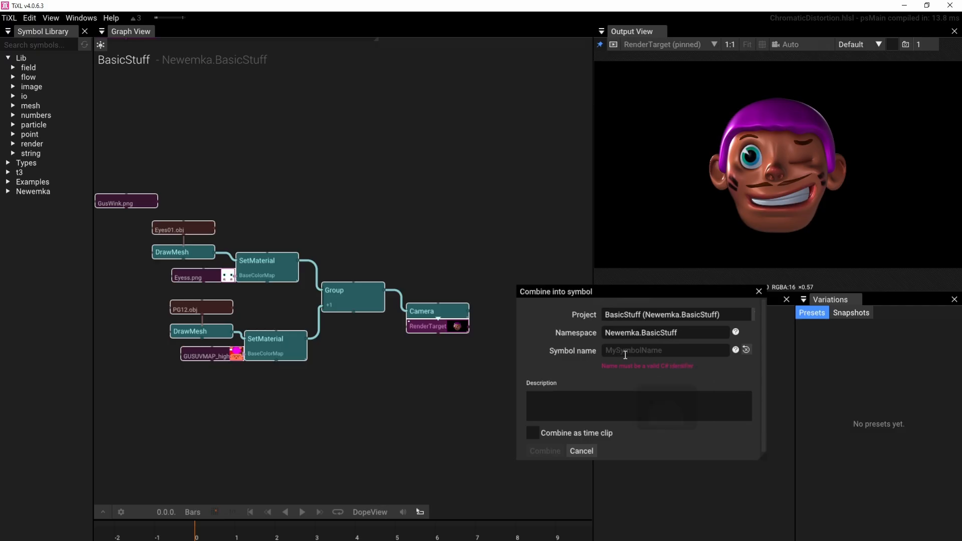
Step: Append .myprojects to the BasicStuff namespace of the new symbol
{"action": "left_click", "coordinate": [689, 334]}
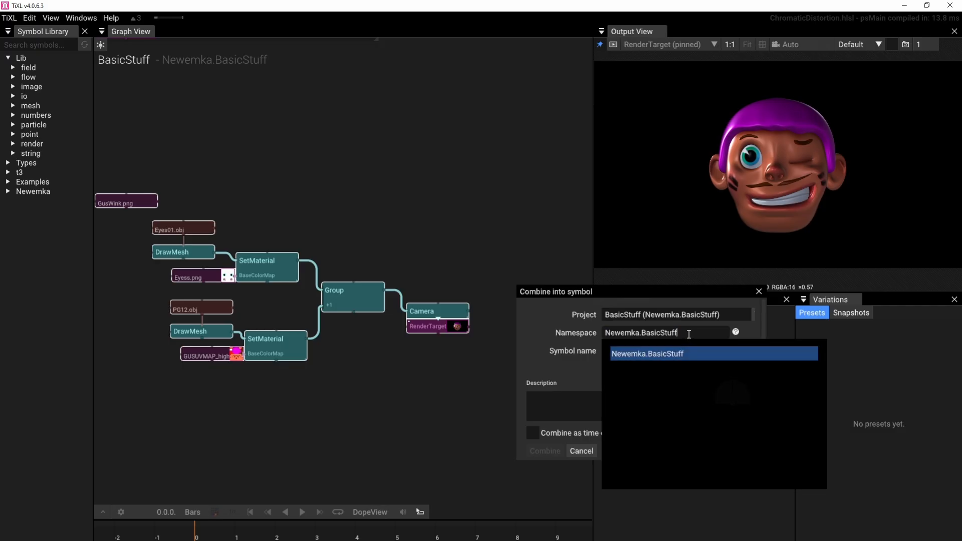
{"action": "type", "text": "."}
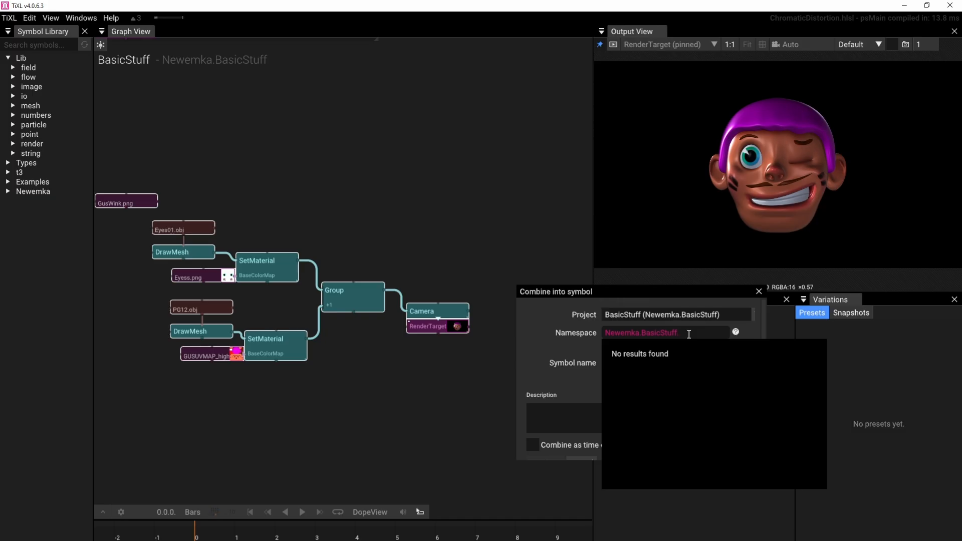
{"action": "type", "text": "myprojects"}
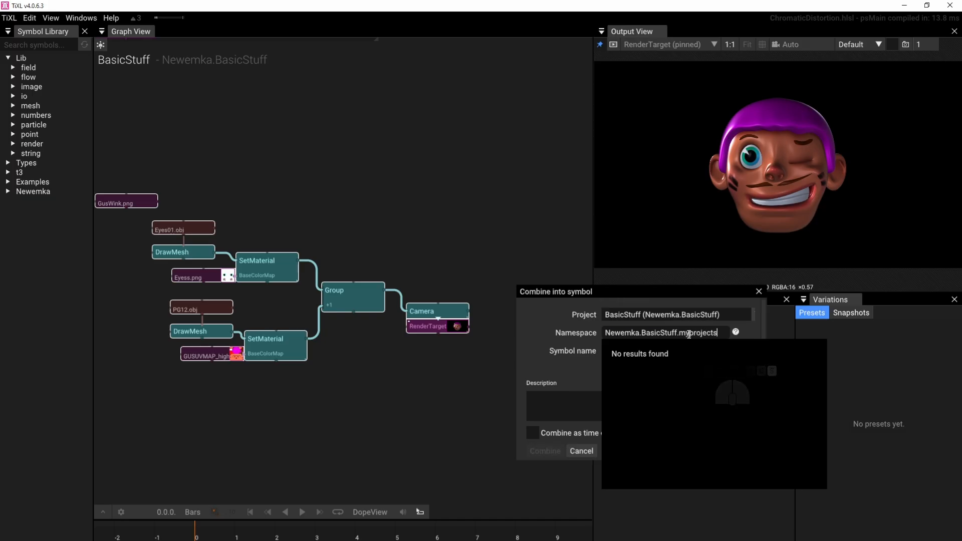
{"action": "left_click", "coordinate": [745, 327]}
Step: Name the new symbol ThatGuy and combine the selected operators into it
{"action": "left_click", "coordinate": [650, 350]}
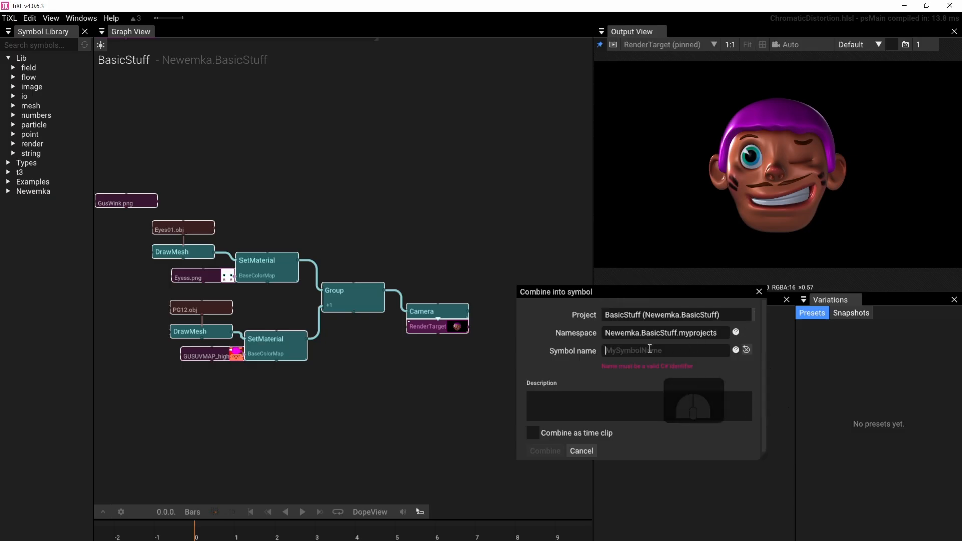
{"action": "type", "text": "Thh"}
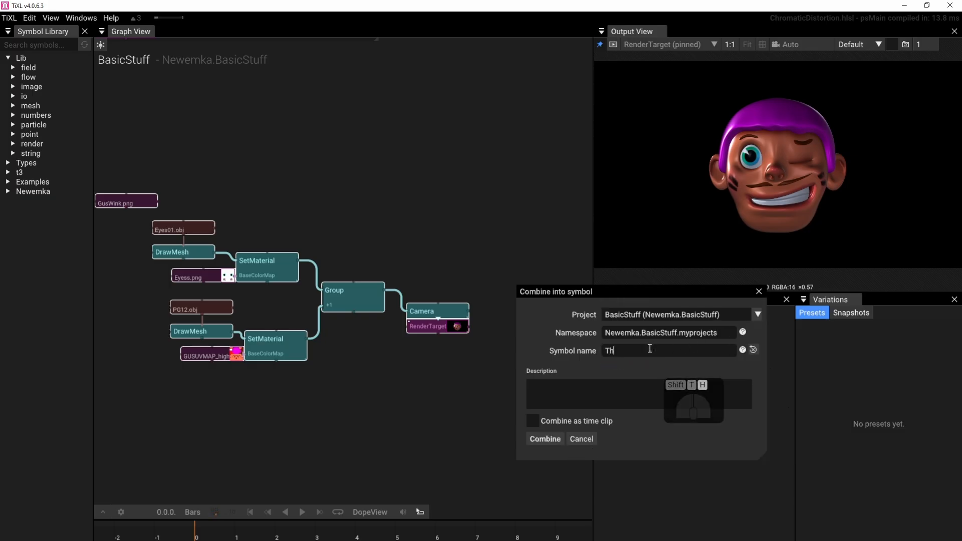
{"action": "key", "text": "BackSpace"}
{"action": "type", "text": "atGu"}
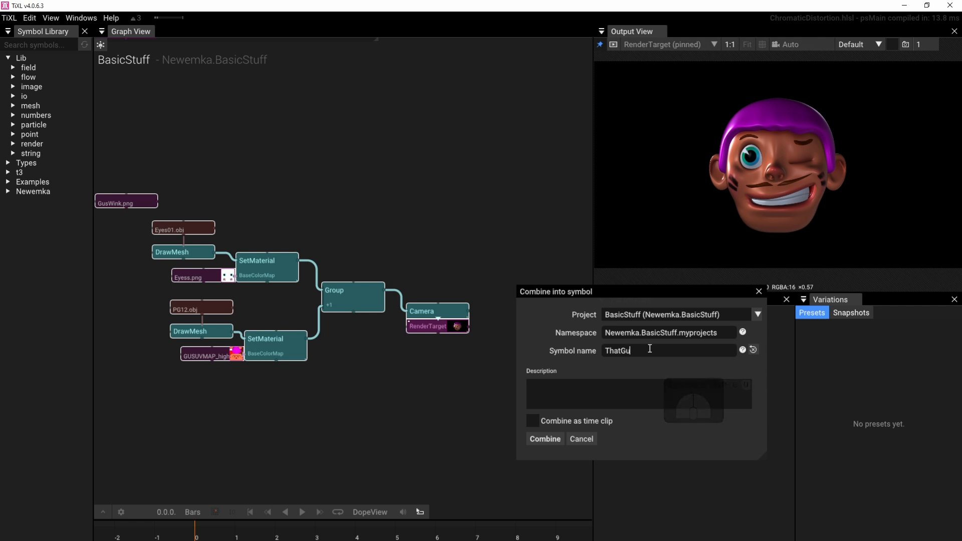
{"action": "type", "text": "y"}
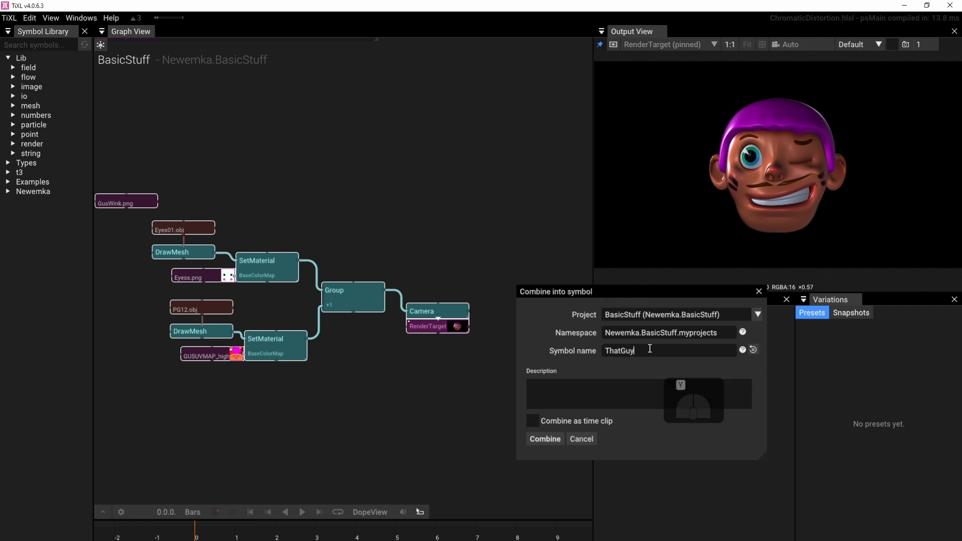
{"action": "left_click", "coordinate": [550, 441]}
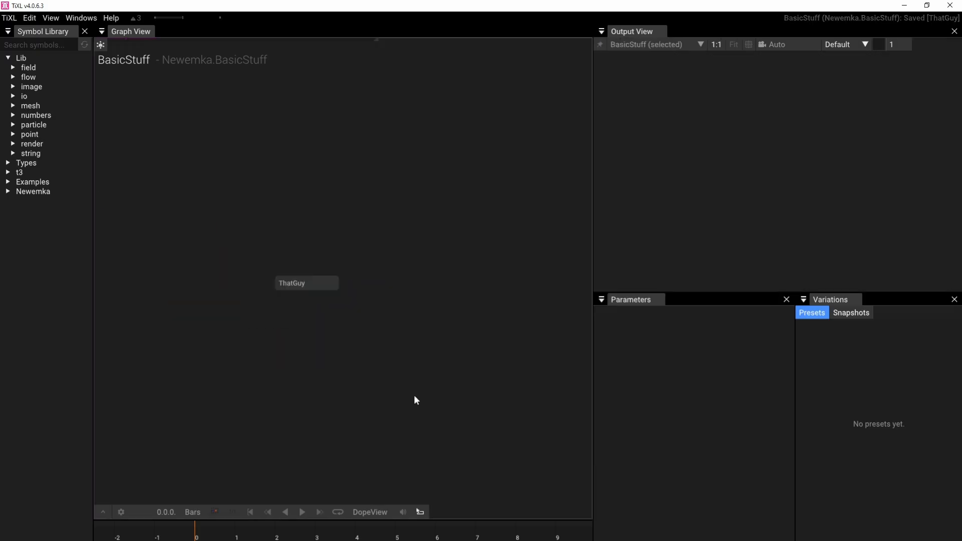
Step: Open the ThatGuy symbol and select its RenderTarget to preview the render in the output view
{"action": "left_click_drag", "start_coordinate": [287, 374], "coordinate": [317, 453]}
{"action": "left_click_drag", "start_coordinate": [326, 369], "coordinate": [302, 340]}
{"action": "scroll", "coordinate": [258, 299], "scroll_direction": "up", "scroll_amount": 3}
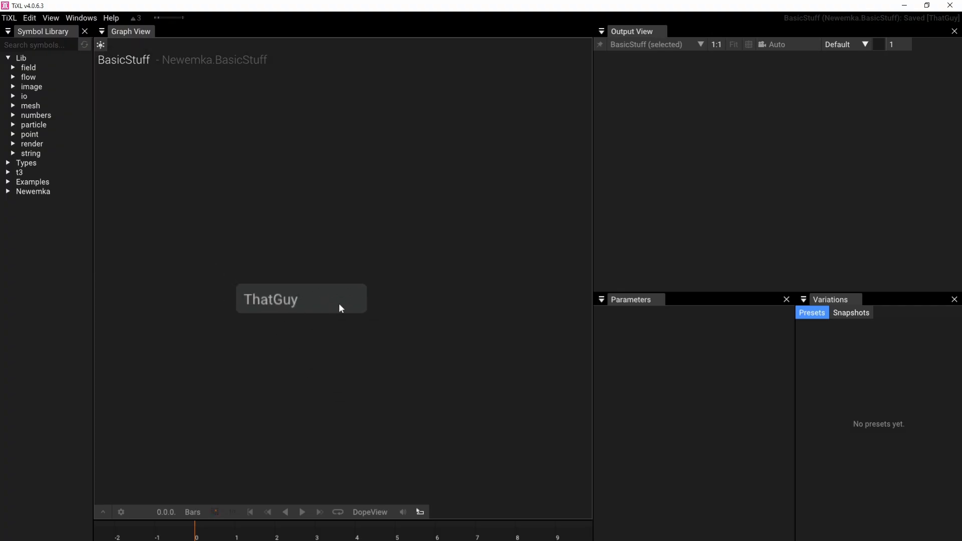
{"action": "double_click", "coordinate": [299, 300]}
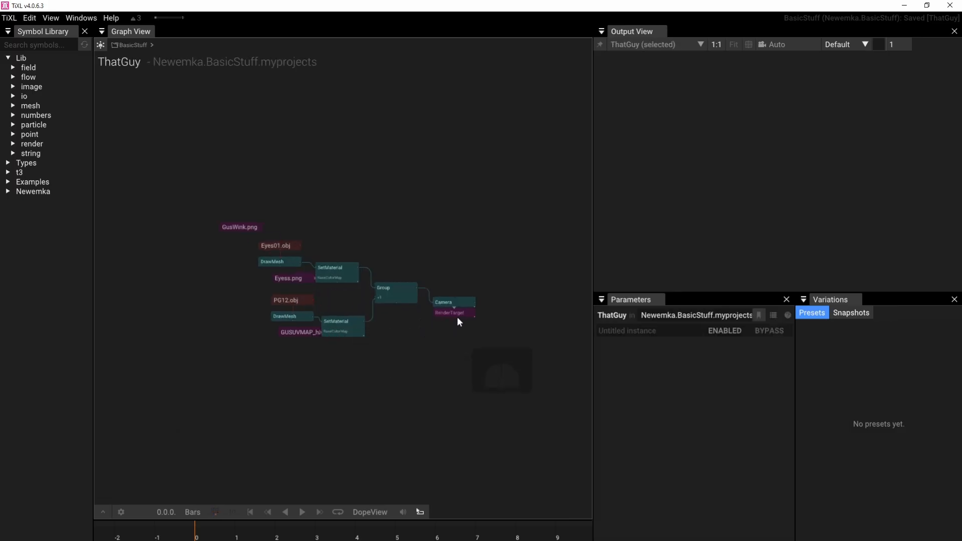
{"action": "left_click", "coordinate": [457, 316]}
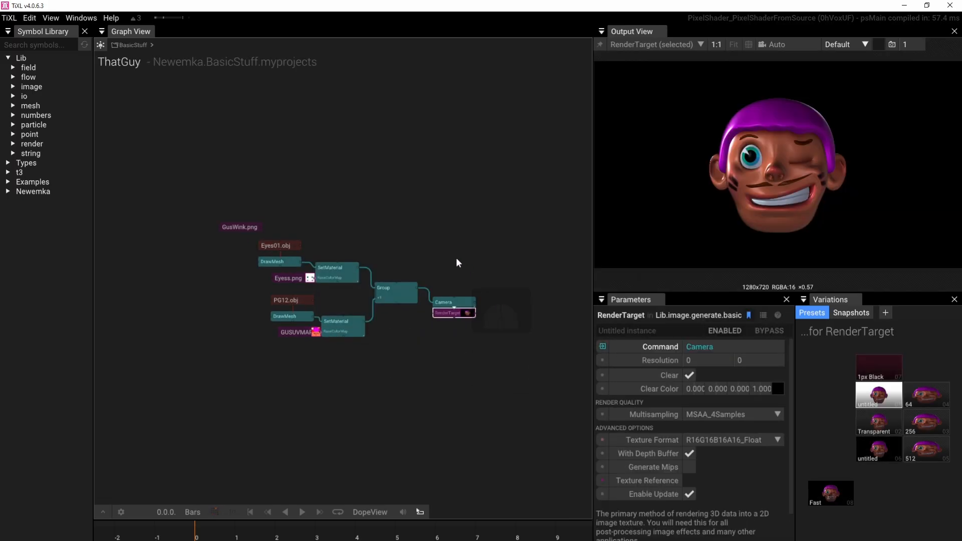
Step: Return to the BasicStuff graph and reopen the ThatGuy symbol at its RenderTarget operator
{"action": "key", "text": "u"}
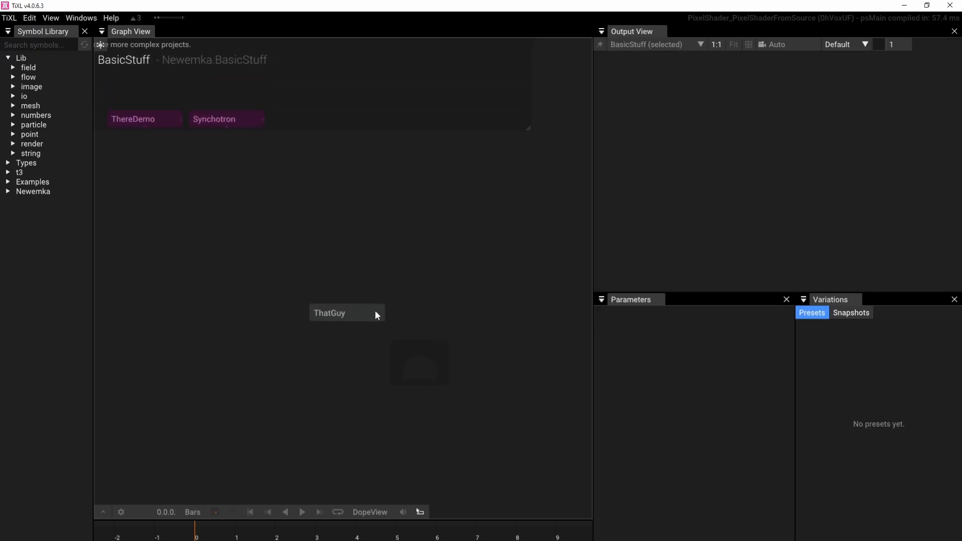
{"action": "double_click", "coordinate": [346, 316]}
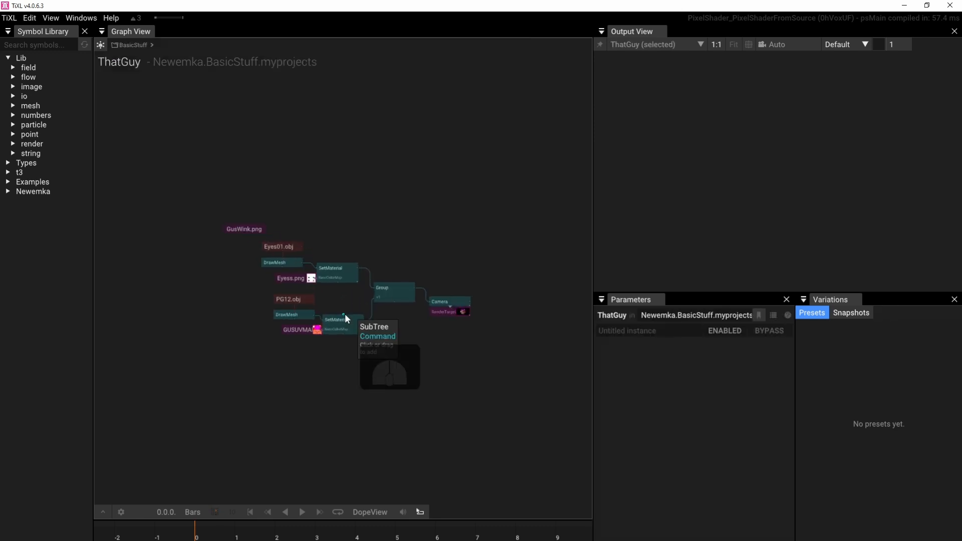
{"action": "scroll", "coordinate": [449, 335], "scroll_direction": "up", "scroll_amount": 3}
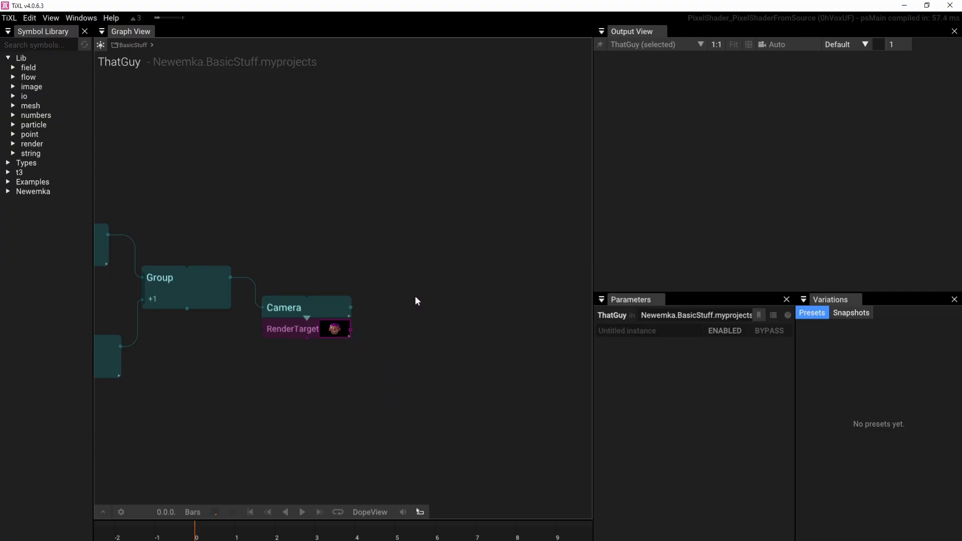
Step: Start adding a new output to the ThatGuy symbol and name it textureout
{"action": "right_click", "coordinate": [411, 243]}
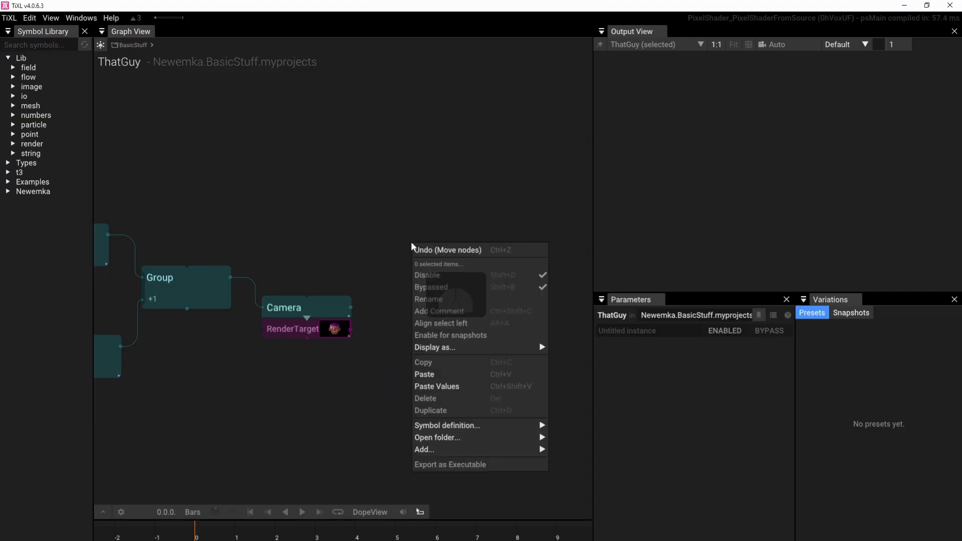
{"action": "mouse_move", "coordinate": [433, 453]}
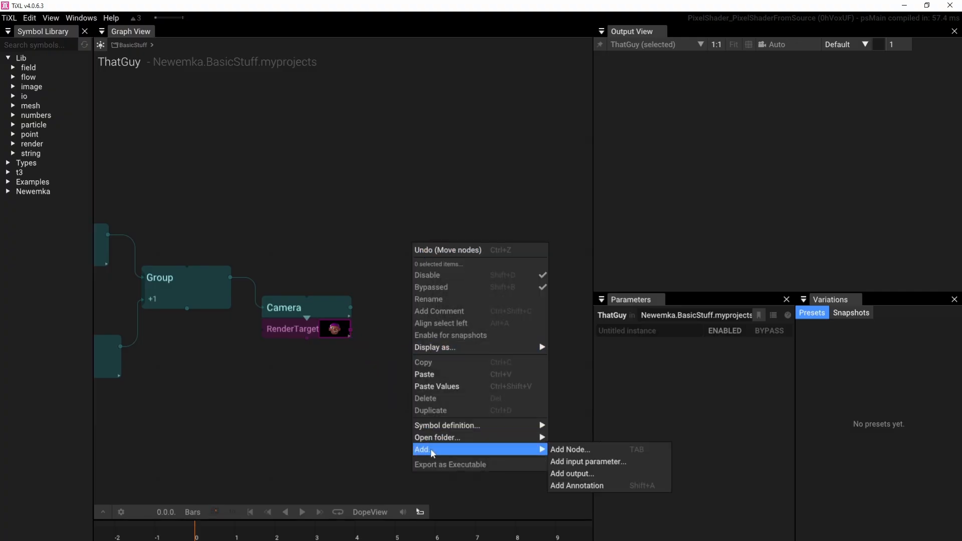
{"action": "left_click", "coordinate": [572, 474]}
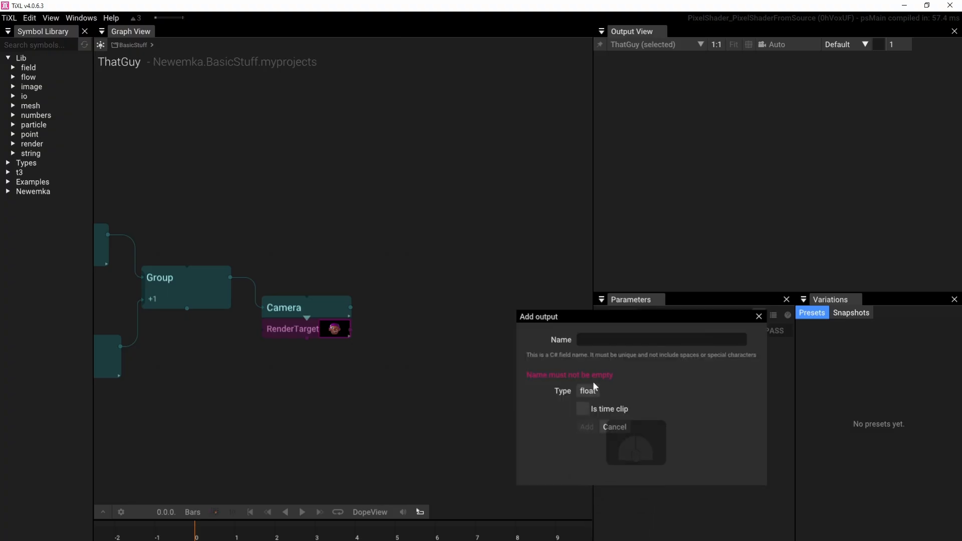
{"action": "left_click", "coordinate": [604, 340]}
{"action": "type", "text": "p"}
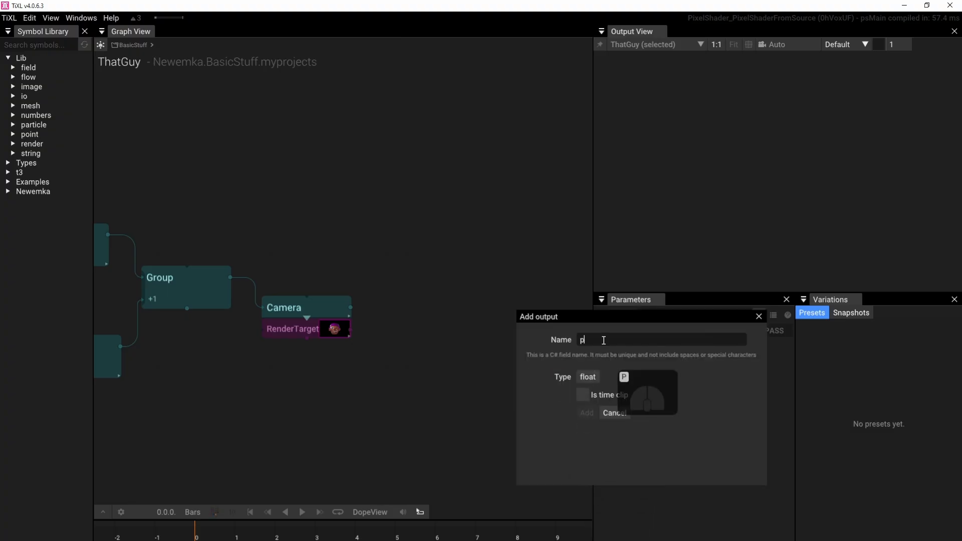
{"action": "key", "text": "BackSpace"}
{"action": "type", "text": "out"}
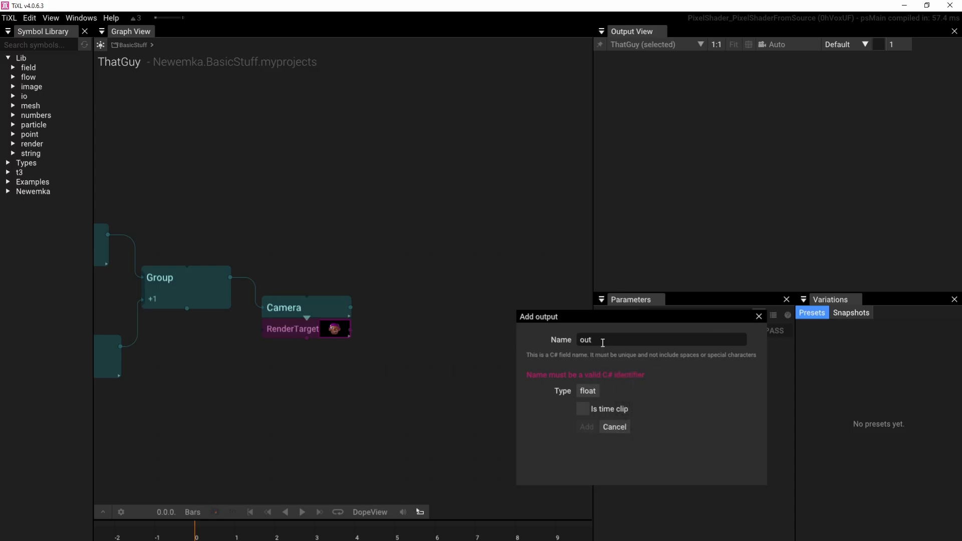
{"action": "left_click_drag", "start_coordinate": [602, 342], "coordinate": [579, 338]}
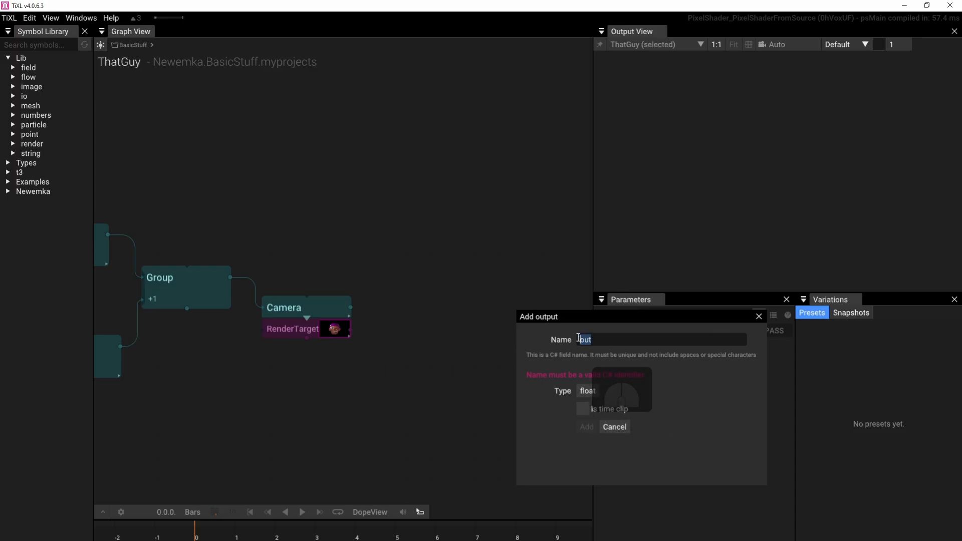
{"action": "type", "text": "textureou"}
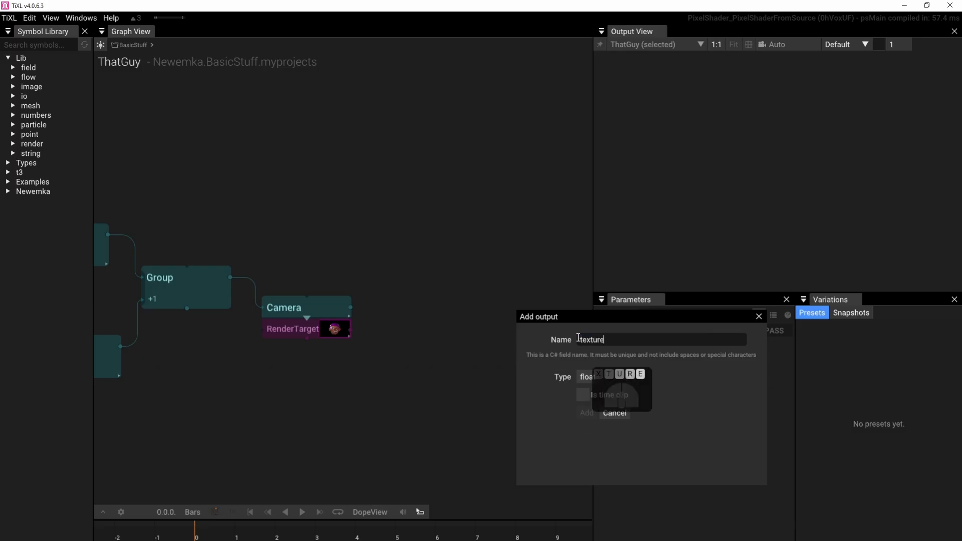
Step: Set the output's type to Texture2D, add it to the symbol and close the dialog
{"action": "left_click", "coordinate": [586, 376]}
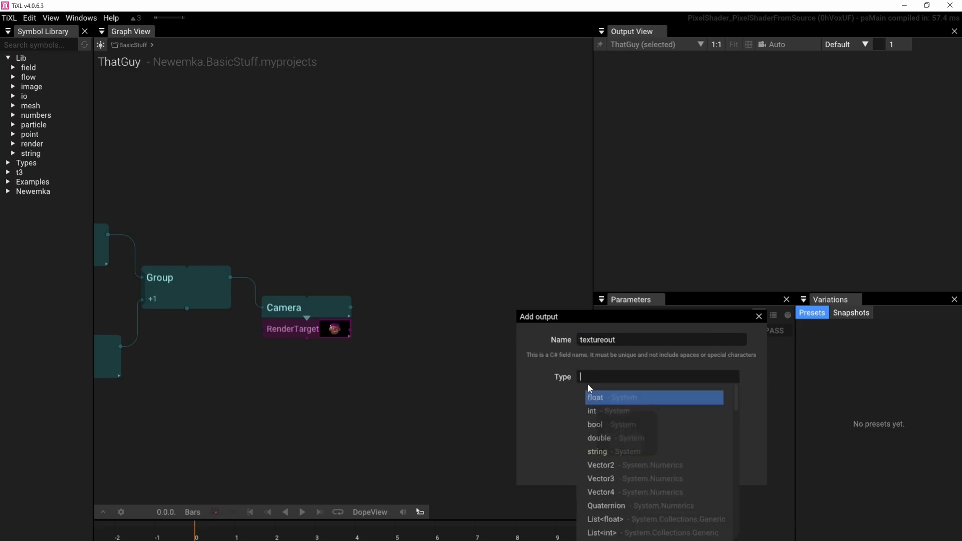
{"action": "type", "text": "text"}
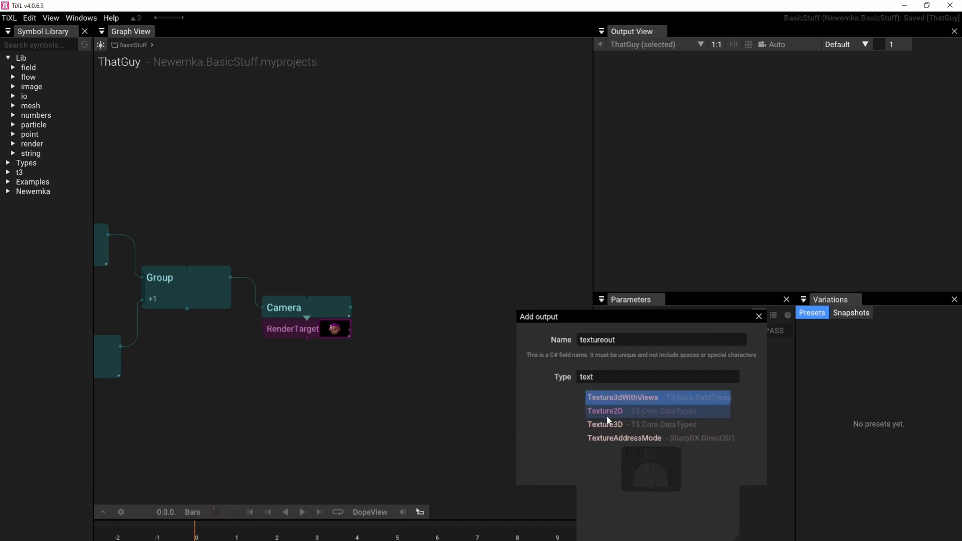
{"action": "left_click", "coordinate": [606, 412]}
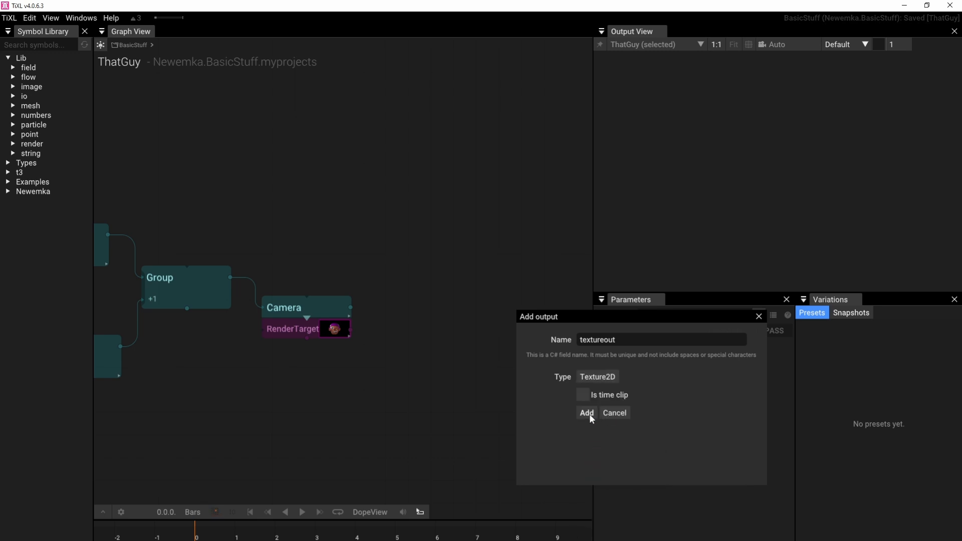
{"action": "left_click", "coordinate": [589, 413]}
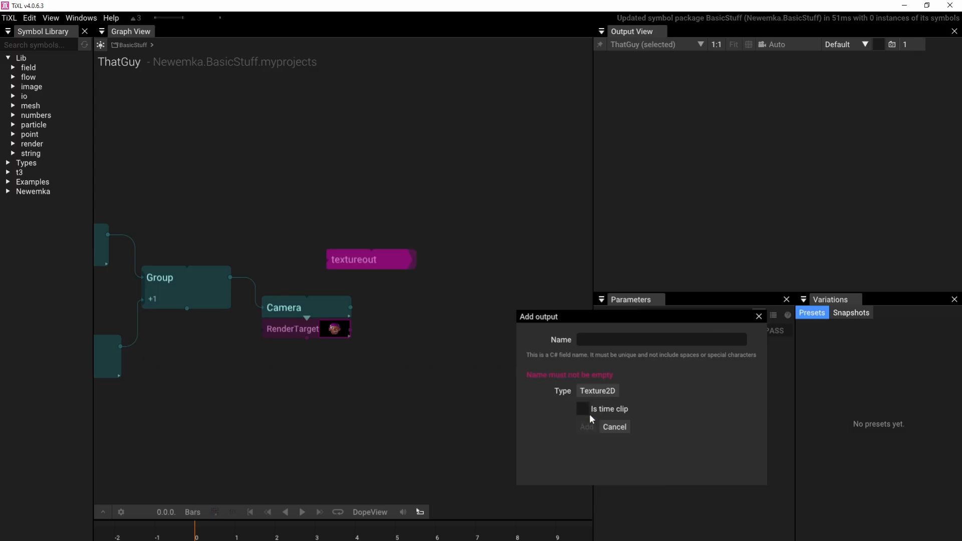
{"action": "left_click", "coordinate": [624, 428]}
Step: Place the textureout node beyond the Camera and connect the RenderTarget's output to it
{"action": "left_click_drag", "start_coordinate": [399, 259], "coordinate": [482, 272]}
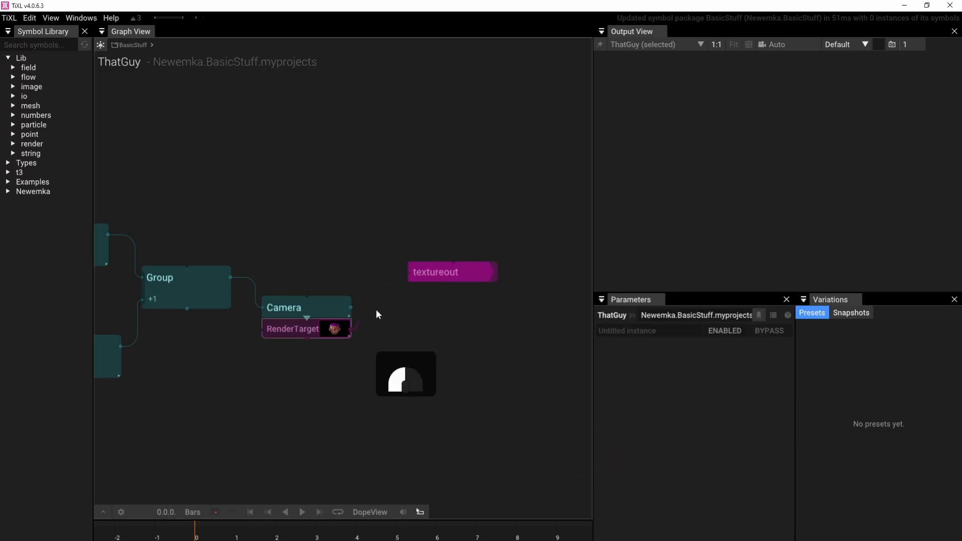
{"action": "mouse_move", "coordinate": [378, 315]}
{"action": "left_mouse_down"}
{"action": "mouse_move", "coordinate": [409, 280]}
{"action": "mouse_move", "coordinate": [380, 331]}
{"action": "left_mouse_up"}
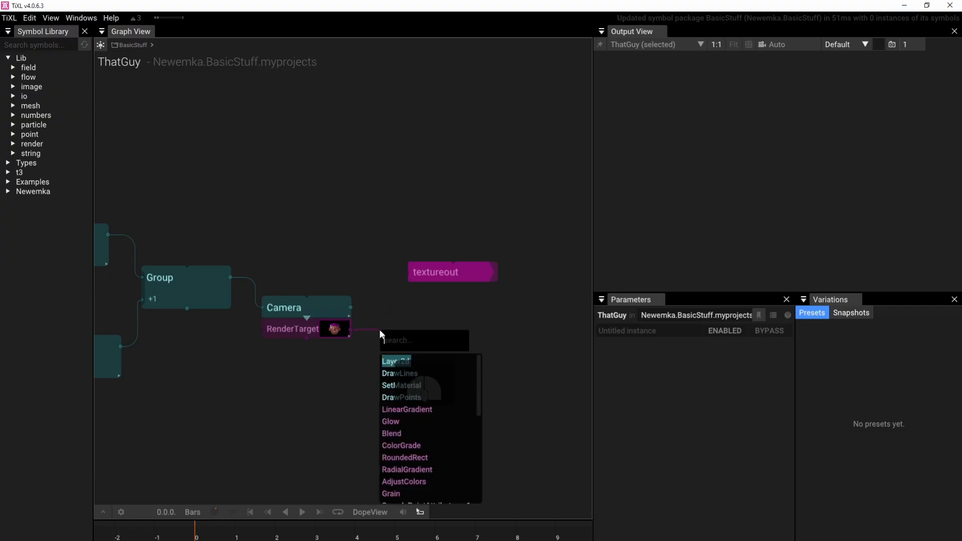
{"action": "scroll", "coordinate": [380, 329], "scroll_direction": "up", "scroll_amount": 4}
{"action": "left_click", "coordinate": [360, 302]}
{"action": "left_click_drag", "start_coordinate": [322, 329], "coordinate": [441, 216]}
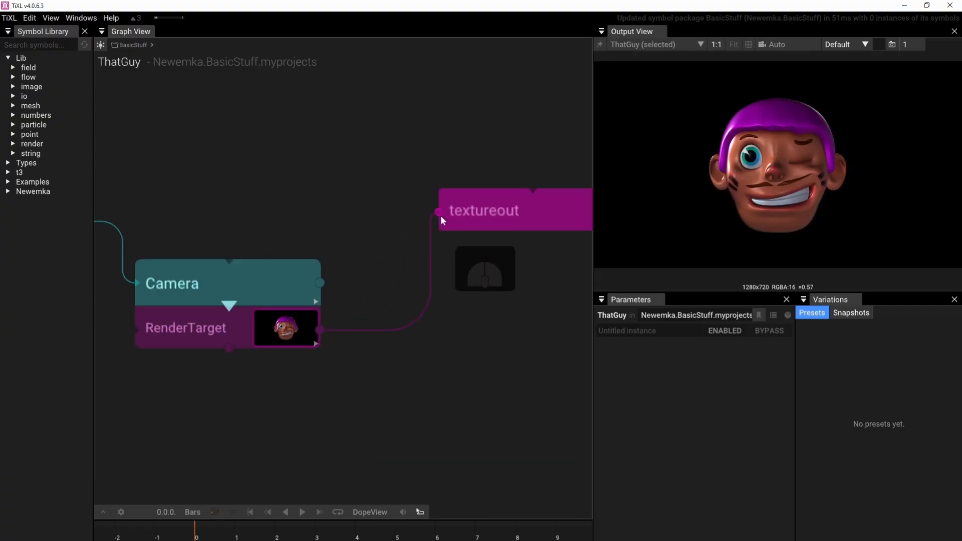
Step: Return to the BasicStuff graph and check the ThatGuy operator's output thumbnail
{"action": "double_click", "coordinate": [480, 295]}
{"action": "scroll", "coordinate": [296, 306], "scroll_direction": "up", "scroll_amount": 5}
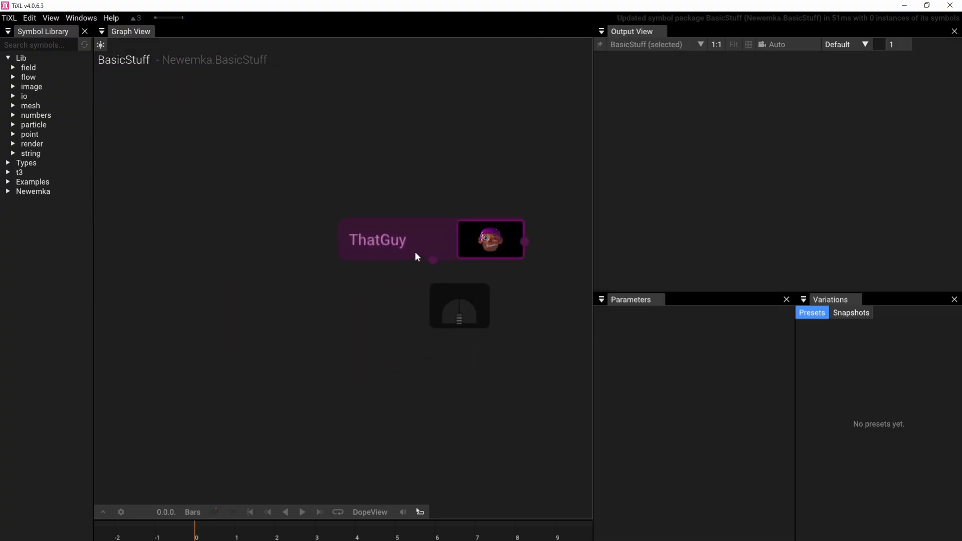
{"action": "left_click_drag", "start_coordinate": [417, 239], "coordinate": [360, 274]}
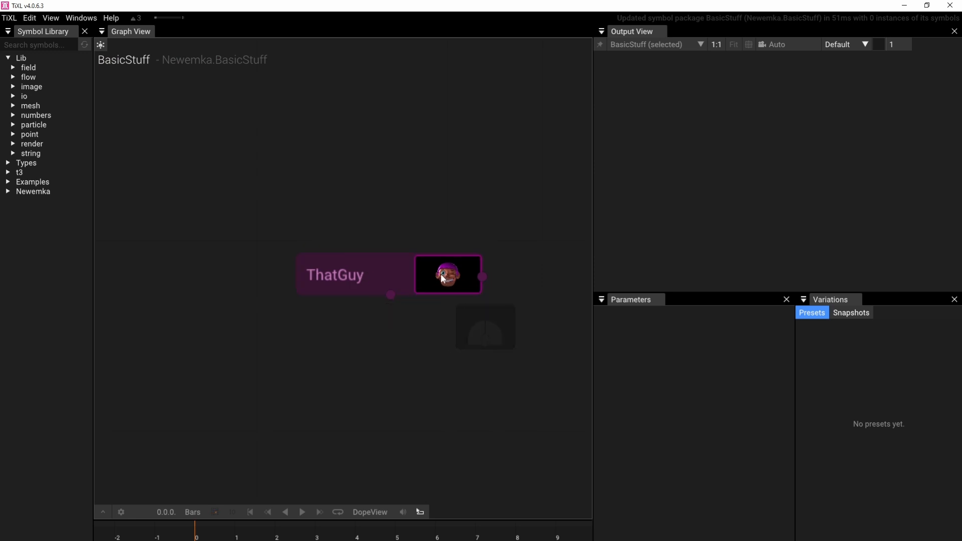
{"action": "scroll", "coordinate": [442, 279], "scroll_direction": "down", "scroll_amount": 3}
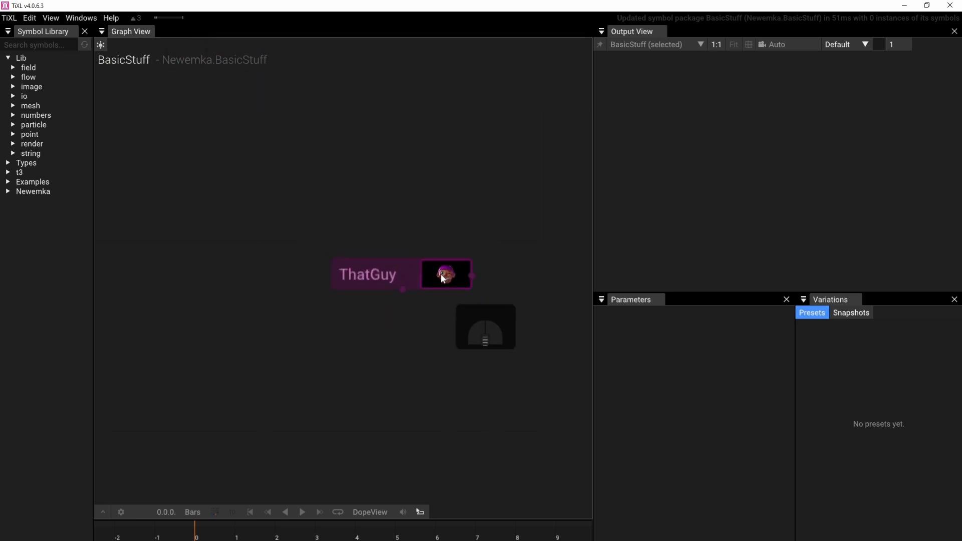
{"action": "scroll", "coordinate": [429, 300], "scroll_direction": "down", "scroll_amount": 2}
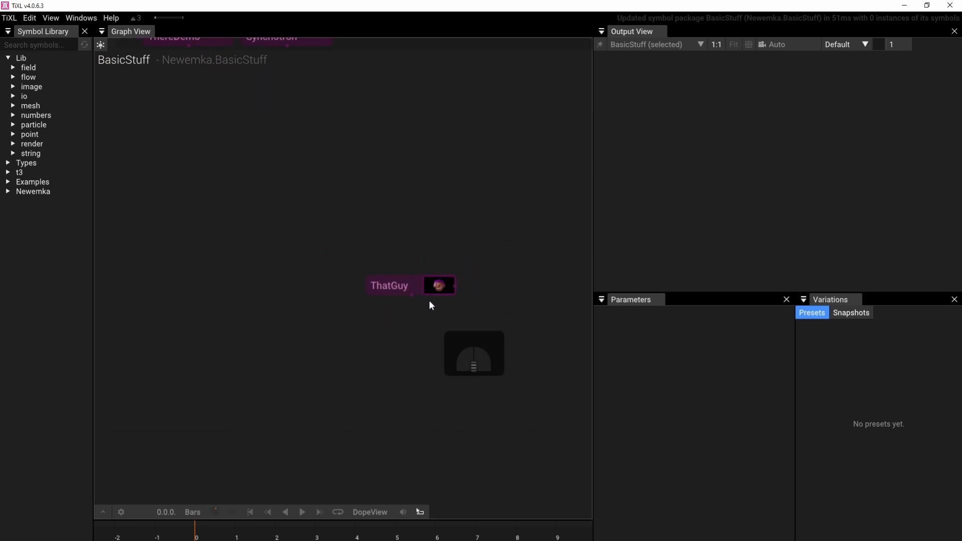
{"action": "left_click_drag", "start_coordinate": [404, 326], "coordinate": [410, 309]}
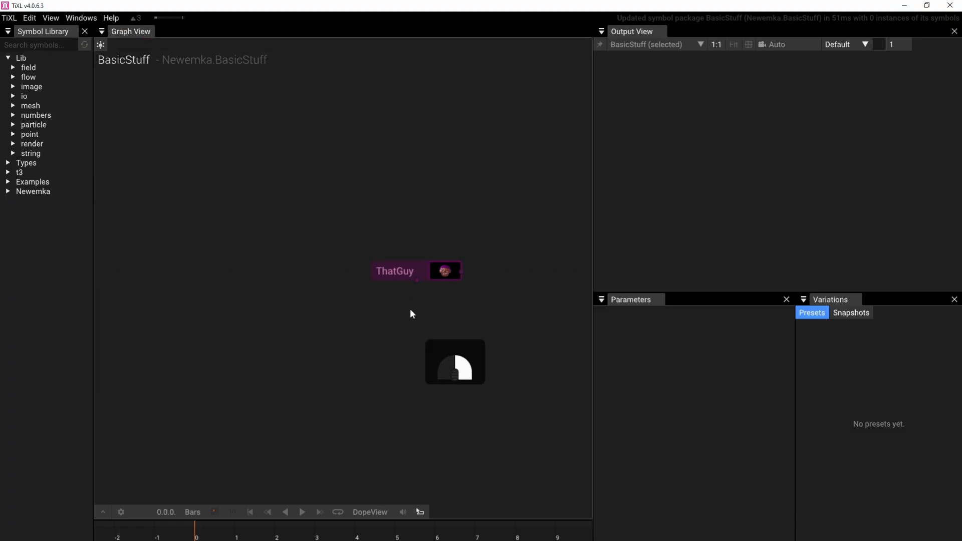
Step: Reopen ThatGuy and copy all its operators except the textureout output
{"action": "double_click", "coordinate": [408, 268]}
{"action": "scroll", "coordinate": [408, 269], "scroll_direction": "down", "scroll_amount": 4}
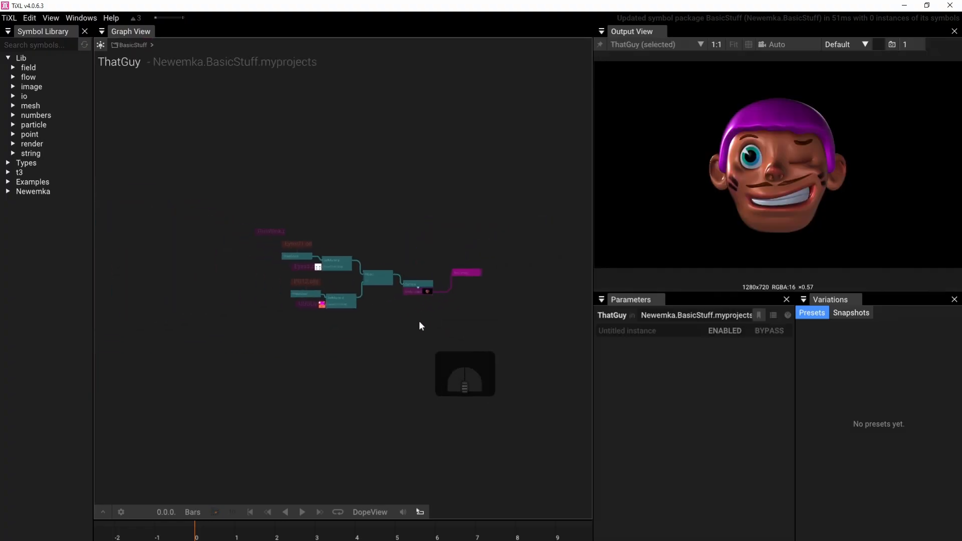
{"action": "scroll", "coordinate": [361, 323], "scroll_direction": "up", "scroll_amount": 2}
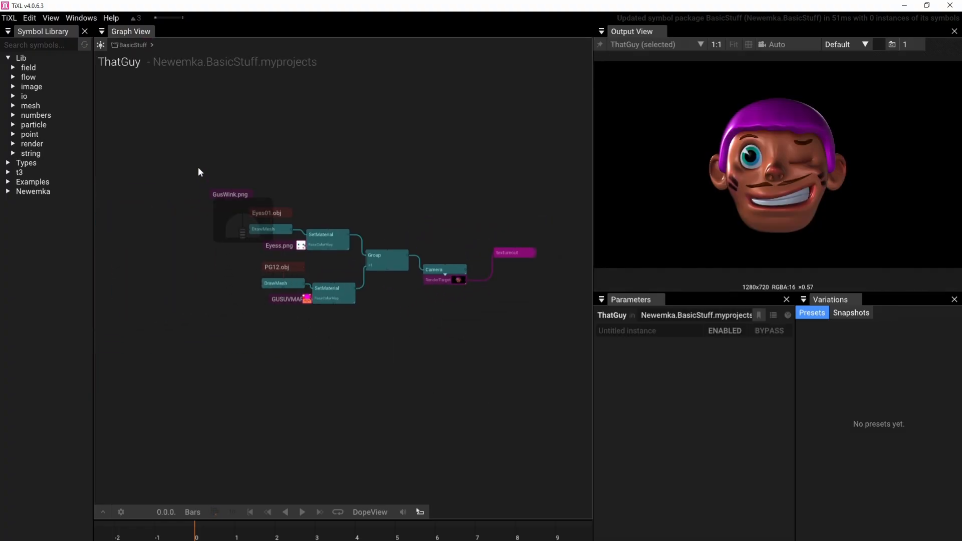
{"action": "left_click_drag", "start_coordinate": [198, 173], "coordinate": [449, 328]}
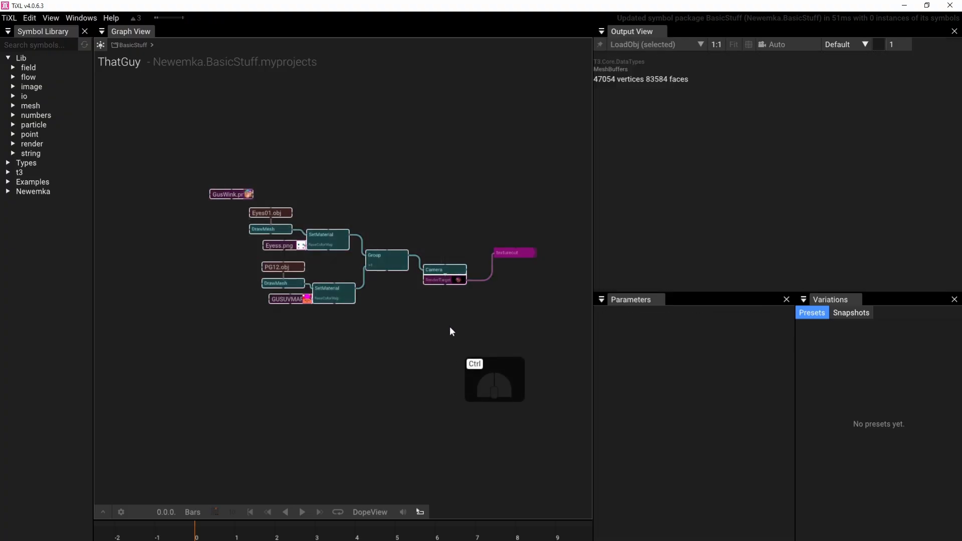
{"action": "left_click", "coordinate": [441, 325]}
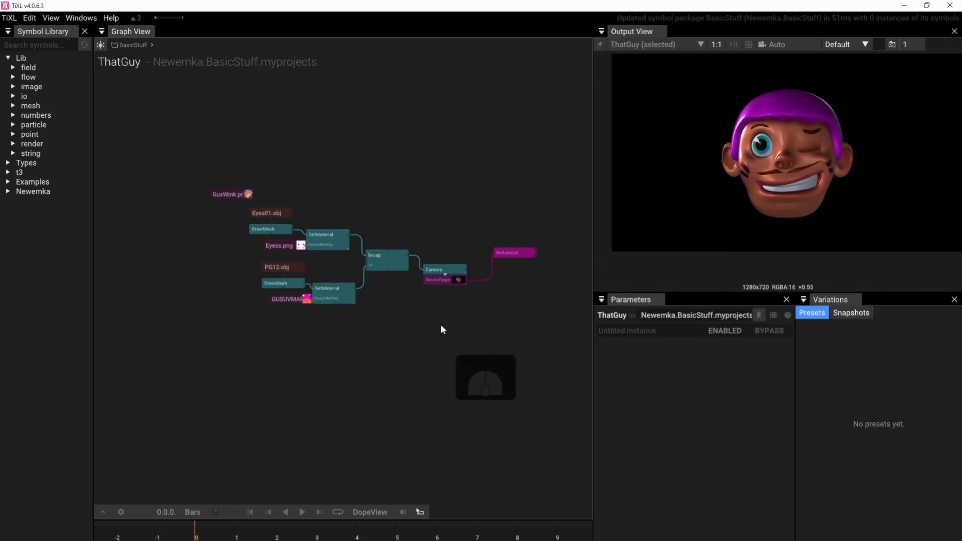
Step: Return to the BasicStuff graph and paste the copied operators below the ThatGuy operator
{"action": "double_click", "coordinate": [441, 325]}
{"action": "left_click_drag", "start_coordinate": [312, 314], "coordinate": [307, 189]}
{"action": "scroll", "coordinate": [303, 213], "scroll_direction": "down", "scroll_amount": 3}
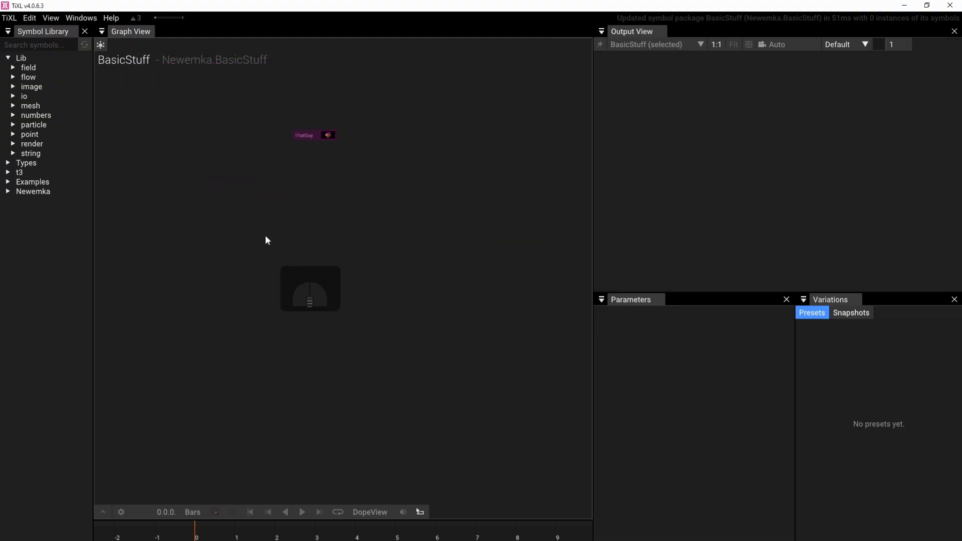
{"action": "left_click_drag", "start_coordinate": [266, 241], "coordinate": [299, 253]}
{"action": "key", "text": "ctrl+v"}
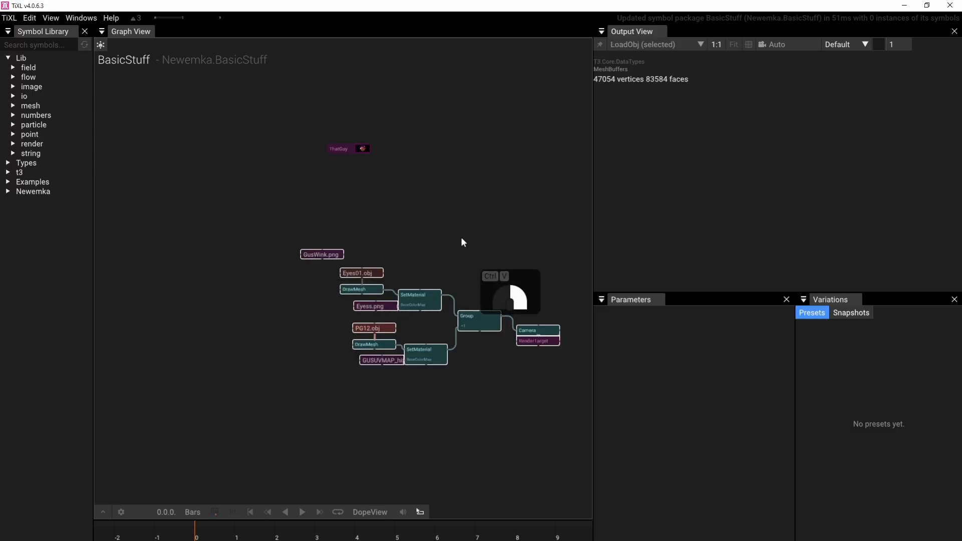
{"action": "left_click_drag", "start_coordinate": [461, 239], "coordinate": [404, 236]}
{"action": "scroll", "coordinate": [492, 280], "scroll_direction": "up", "scroll_amount": 1}
{"action": "left_click", "coordinate": [492, 285]}
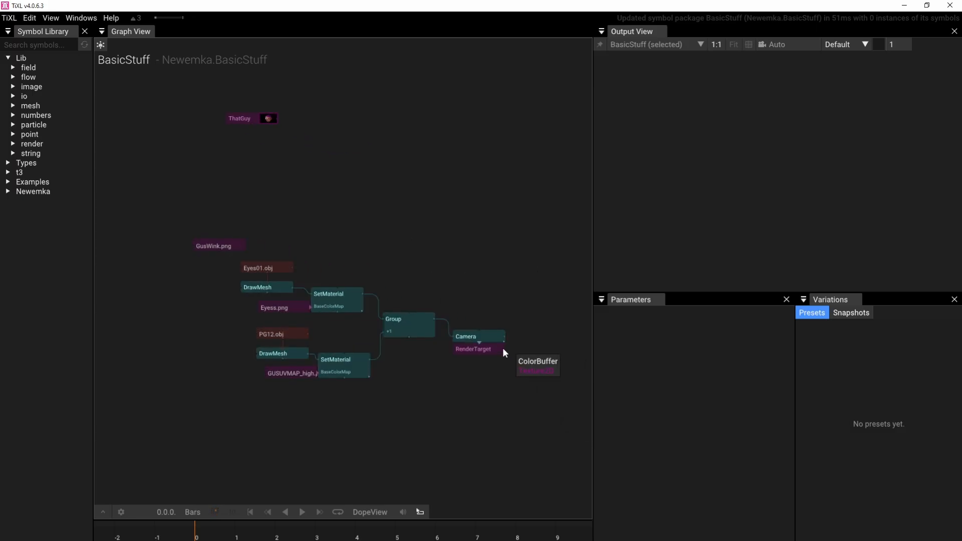
Step: Preview the ThatGuy operator, and connect a new Layer2d operator to the pasted RenderTarget's output
{"action": "left_click", "coordinate": [245, 118]}
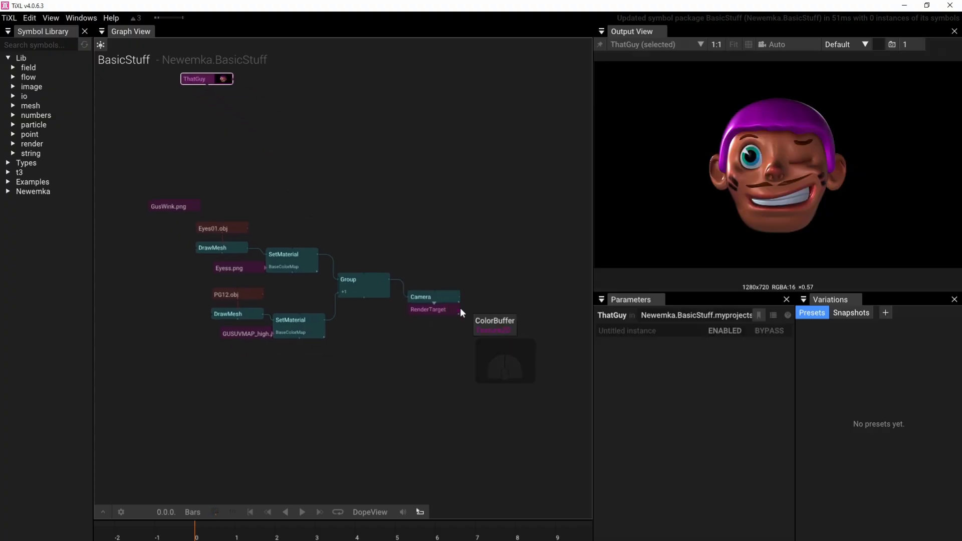
{"action": "left_click_drag", "start_coordinate": [460, 309], "coordinate": [530, 296]}
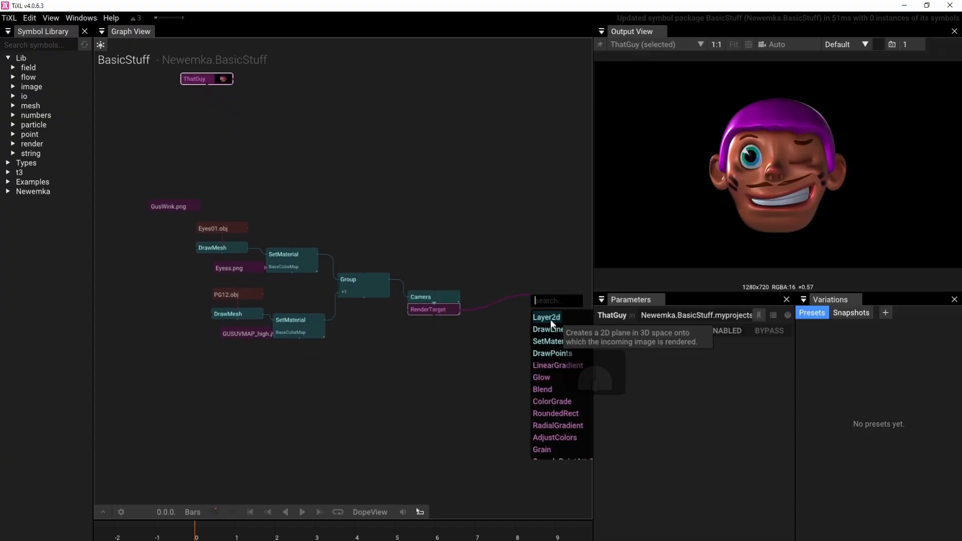
{"action": "left_click", "coordinate": [550, 319]}
{"action": "scroll", "coordinate": [504, 323], "scroll_direction": "down", "scroll_amount": 2}
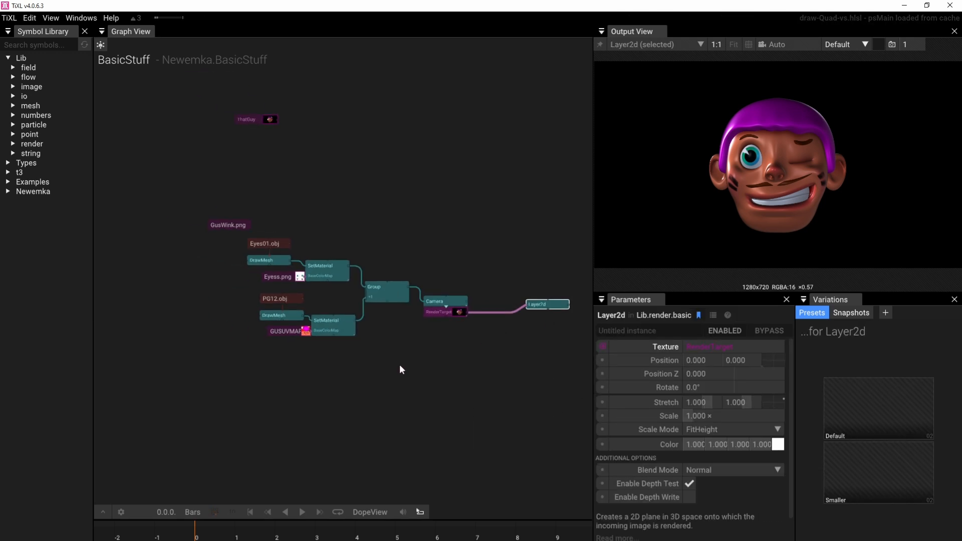
Step: Feed the Group's Rotation from a new Vector3 operator and connect a new Value operator to the vector's Y input
{"action": "scroll", "coordinate": [400, 369], "scroll_direction": "up", "scroll_amount": 3}
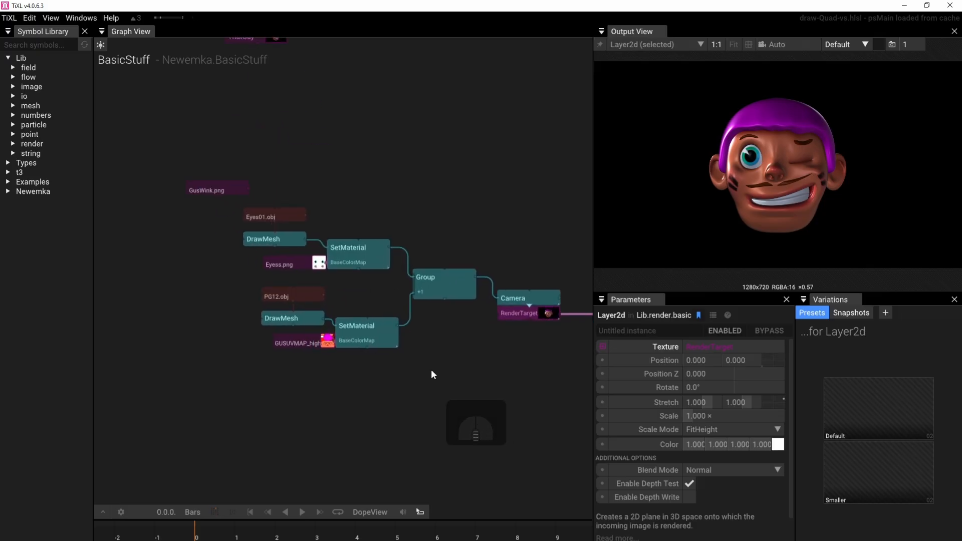
{"action": "left_click", "coordinate": [438, 288]}
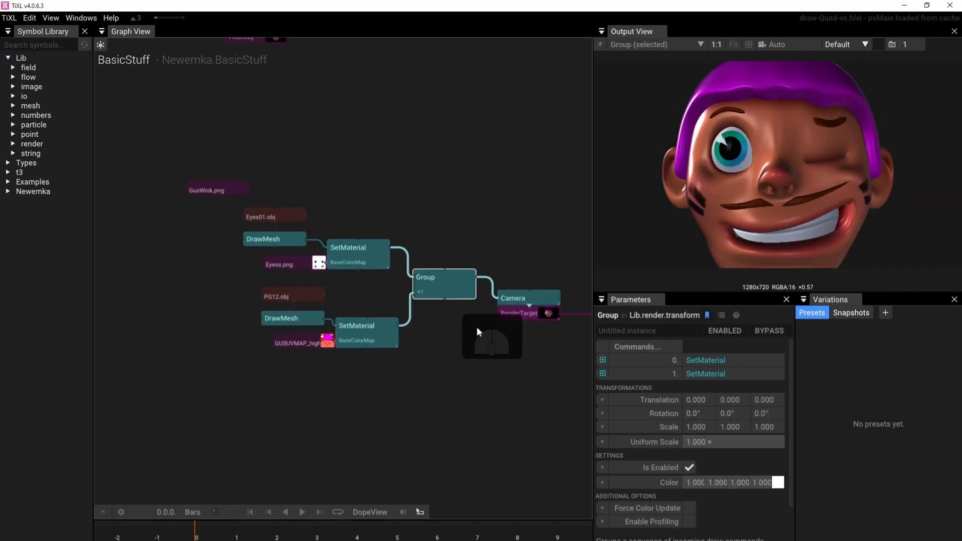
{"action": "left_click", "coordinate": [602, 413]}
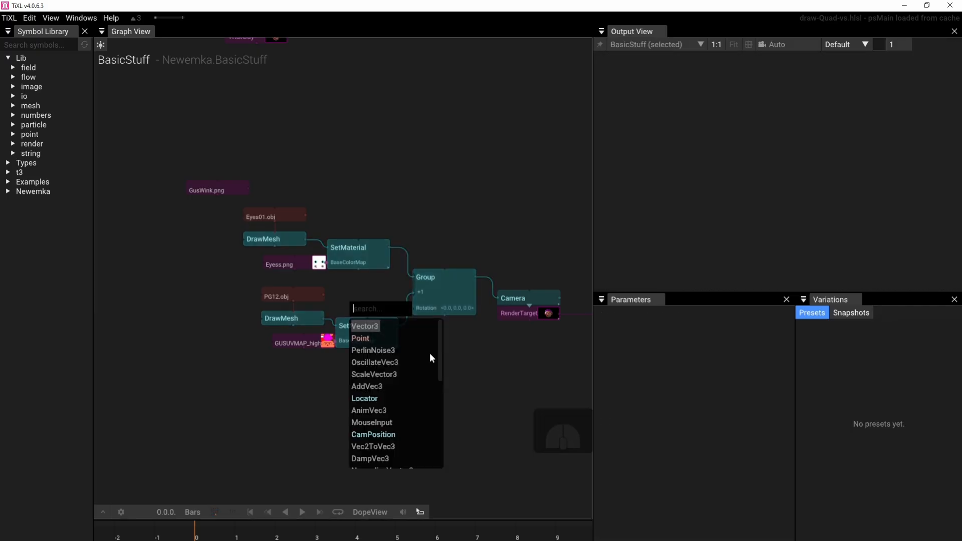
{"action": "left_click", "coordinate": [370, 327]}
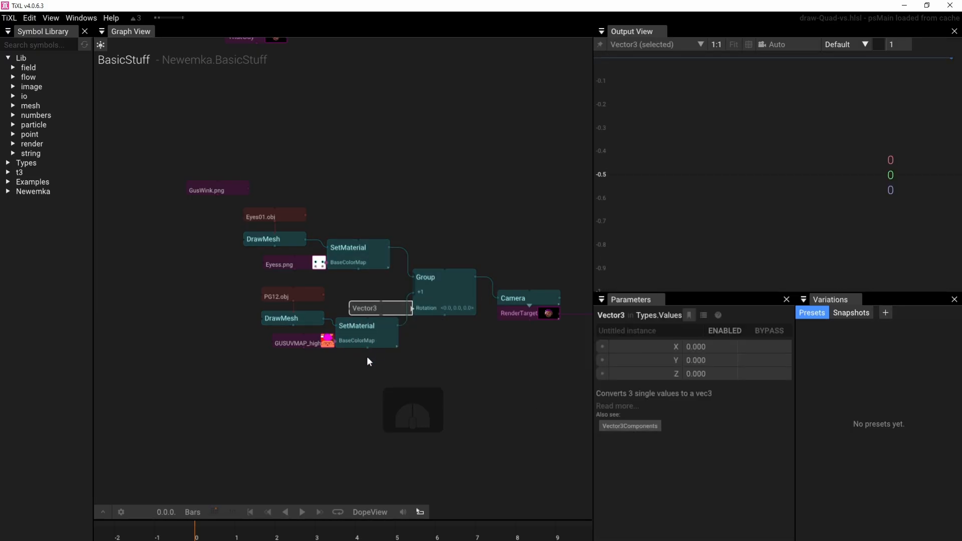
{"action": "left_click", "coordinate": [600, 361]}
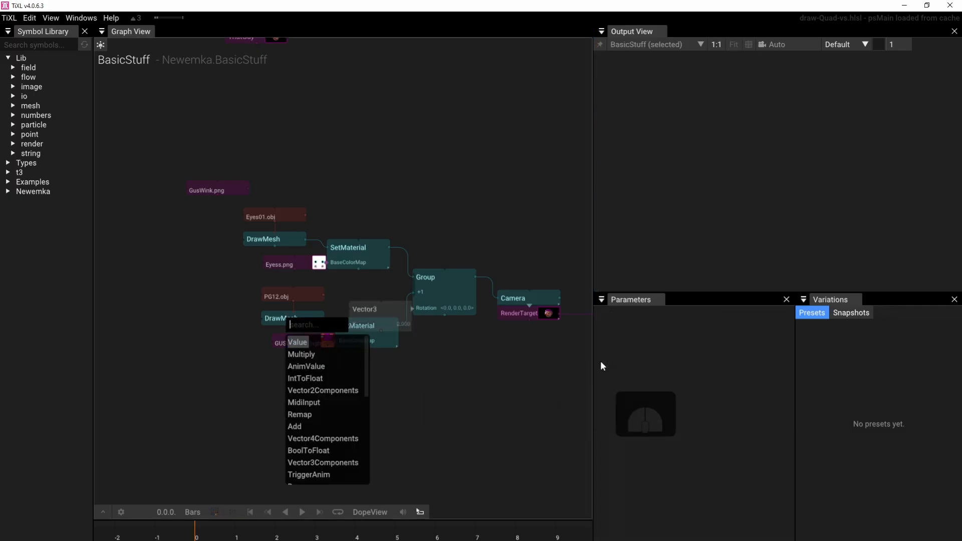
{"action": "left_click", "coordinate": [298, 343]}
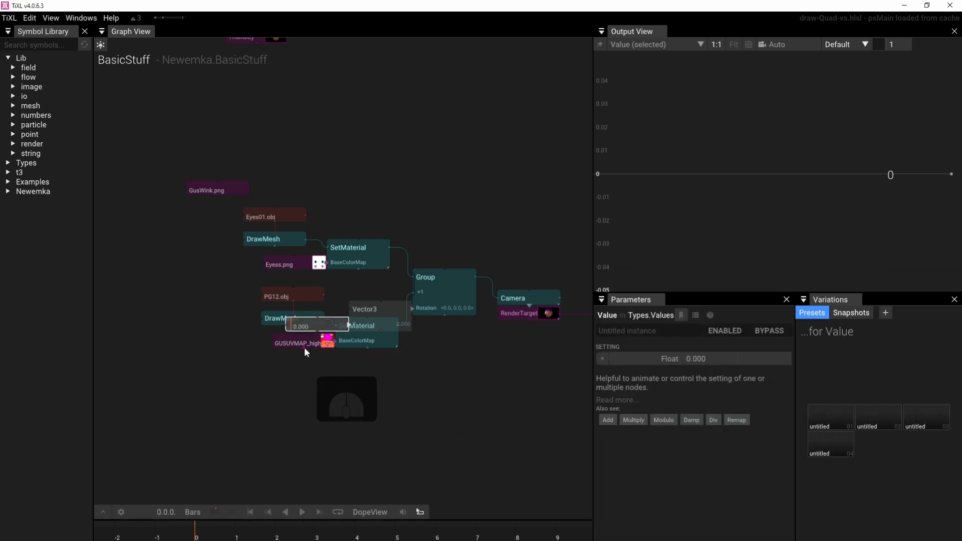
Step: Rearrange the graph so the PG12.obj, DrawMesh, GUSUVMAP_high.png and SetMaterial operators sit below the Vector3 and its Value operator without overlap
{"action": "scroll", "coordinate": [350, 348], "scroll_direction": "up", "scroll_amount": 5}
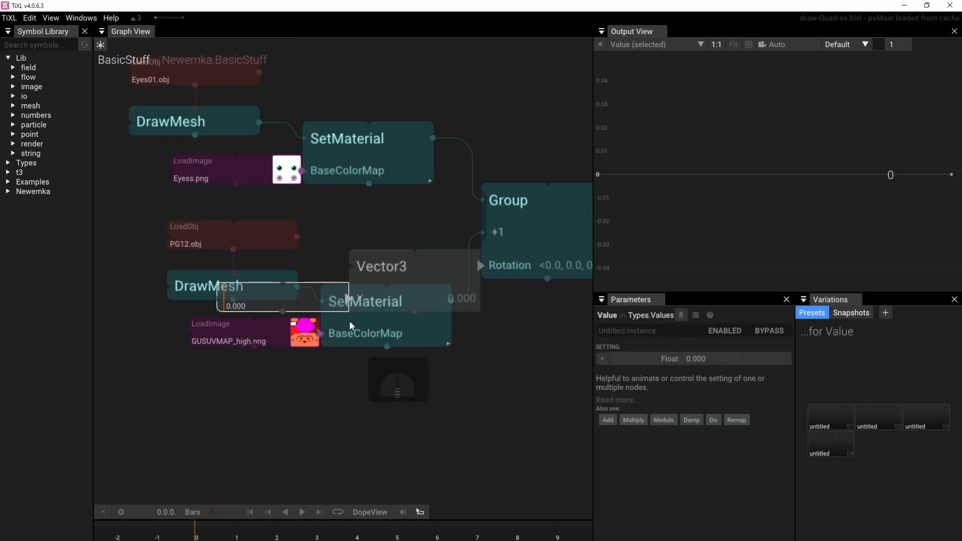
{"action": "left_click_drag", "start_coordinate": [221, 379], "coordinate": [370, 303]}
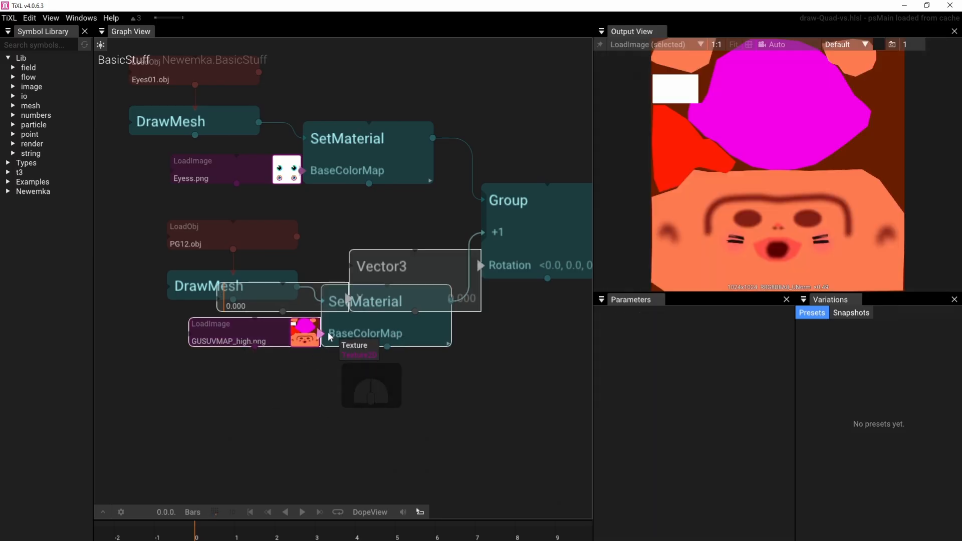
{"action": "left_click_drag", "start_coordinate": [330, 333], "coordinate": [299, 456]}
{"action": "left_click_drag", "start_coordinate": [365, 383], "coordinate": [362, 325]}
{"action": "left_click", "coordinate": [372, 338]}
{"action": "left_click_drag", "start_coordinate": [227, 297], "coordinate": [213, 428]}
{"action": "left_click_drag", "start_coordinate": [224, 227], "coordinate": [209, 379]}
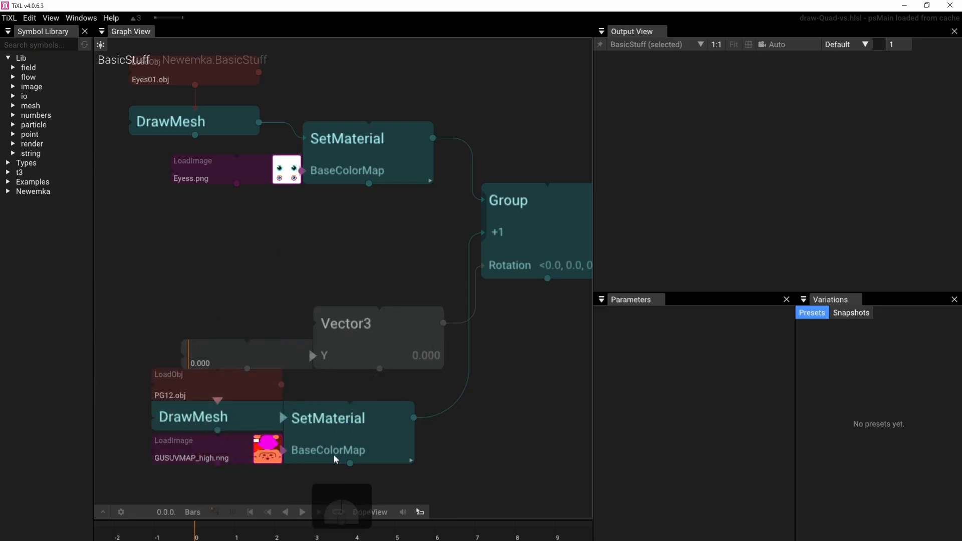
{"action": "left_click", "coordinate": [347, 329]}
{"action": "left_click_drag", "start_coordinate": [349, 354], "coordinate": [353, 288]}
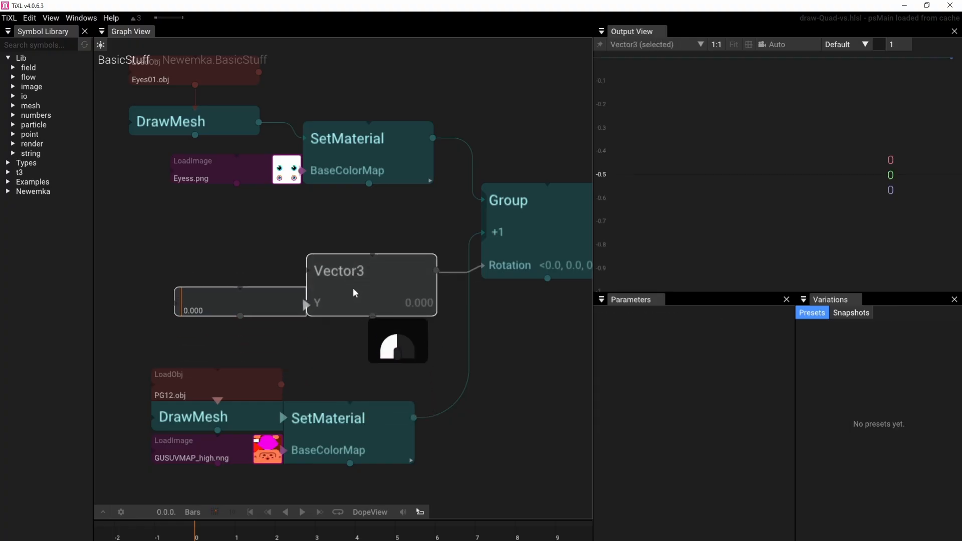
Step: Pin the RenderTarget to the output view so the rendered face stays displayed
{"action": "scroll", "coordinate": [459, 314], "scroll_direction": "down", "scroll_amount": 1}
{"action": "scroll", "coordinate": [459, 314], "scroll_direction": "down", "scroll_amount": 4}
{"action": "left_click_drag", "start_coordinate": [485, 337], "coordinate": [373, 348]}
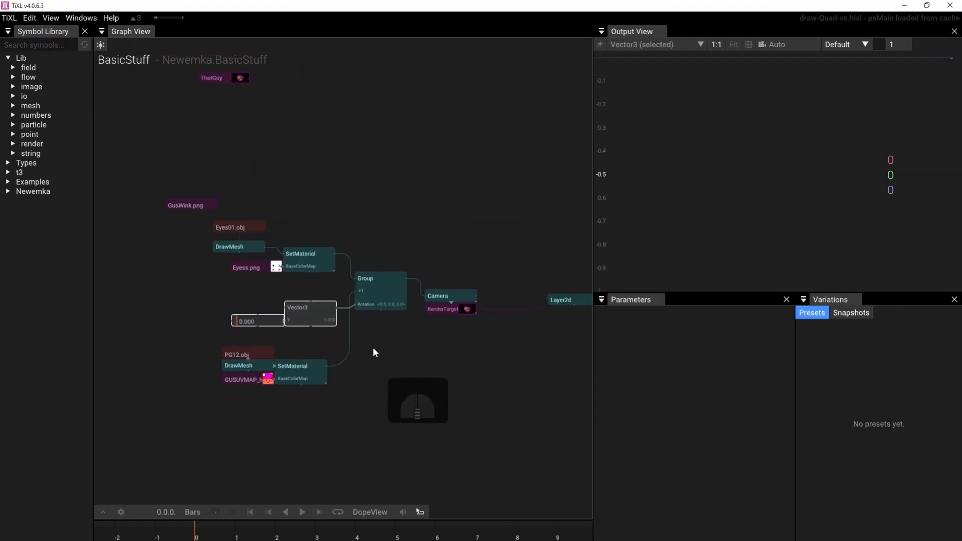
{"action": "left_click", "coordinate": [373, 347]}
{"action": "left_click", "coordinate": [248, 322]}
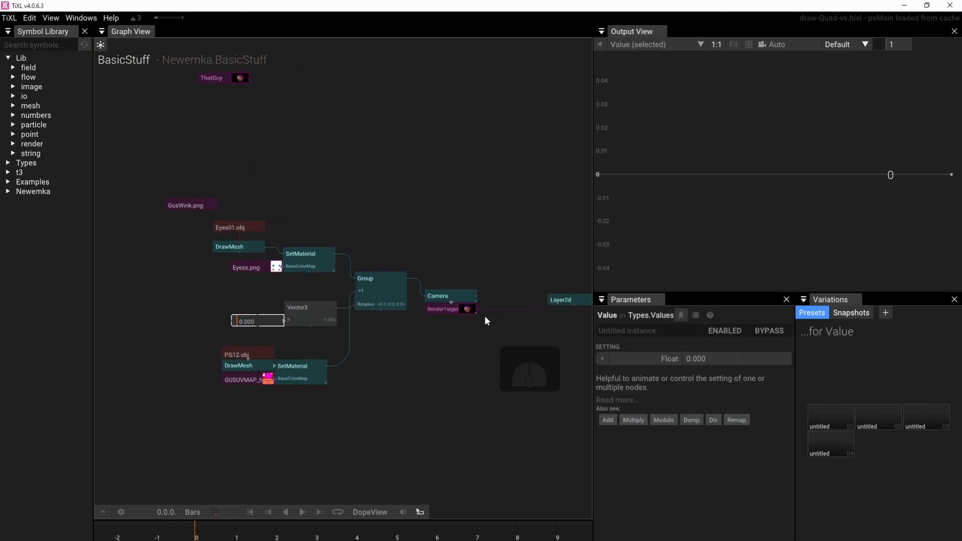
{"action": "left_click", "coordinate": [468, 314]}
{"action": "left_click", "coordinate": [467, 310]}
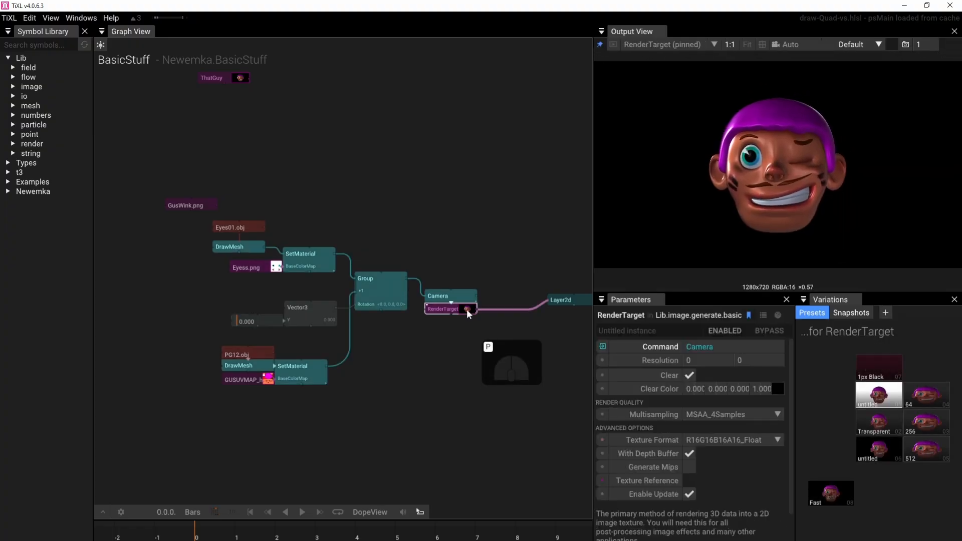
Step: Set the Value operator feeding the vector's Y input to -91
{"action": "left_click", "coordinate": [251, 321]}
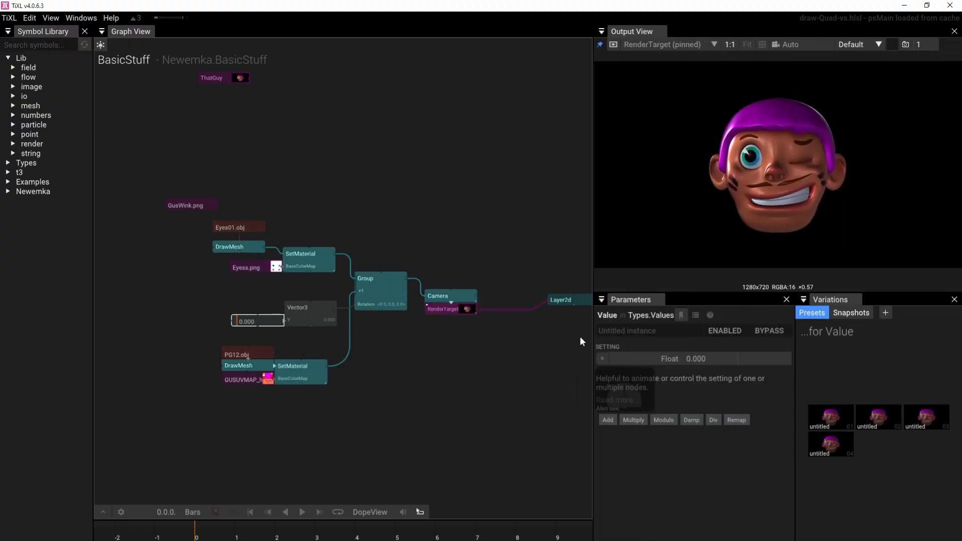
{"action": "left_click", "coordinate": [691, 359]}
{"action": "left_click_drag", "start_coordinate": [693, 360], "coordinate": [707, 254]}
{"action": "left_click", "coordinate": [399, 374]}
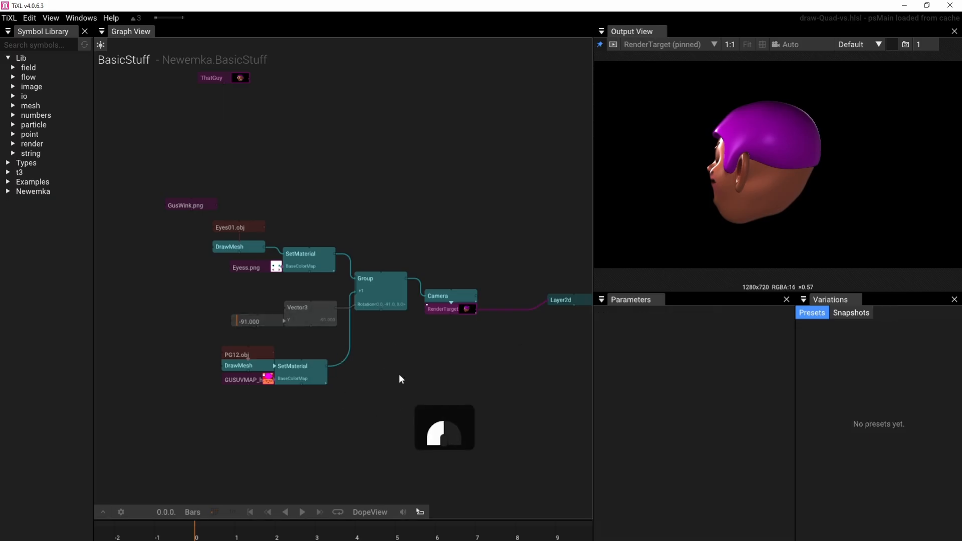
Step: Detach the Value operator from the Vector3 block and place it well apart from the face operators, keeping its connection
{"action": "left_click", "coordinate": [265, 321]}
{"action": "left_click_drag", "start_coordinate": [266, 320], "coordinate": [125, 321]}
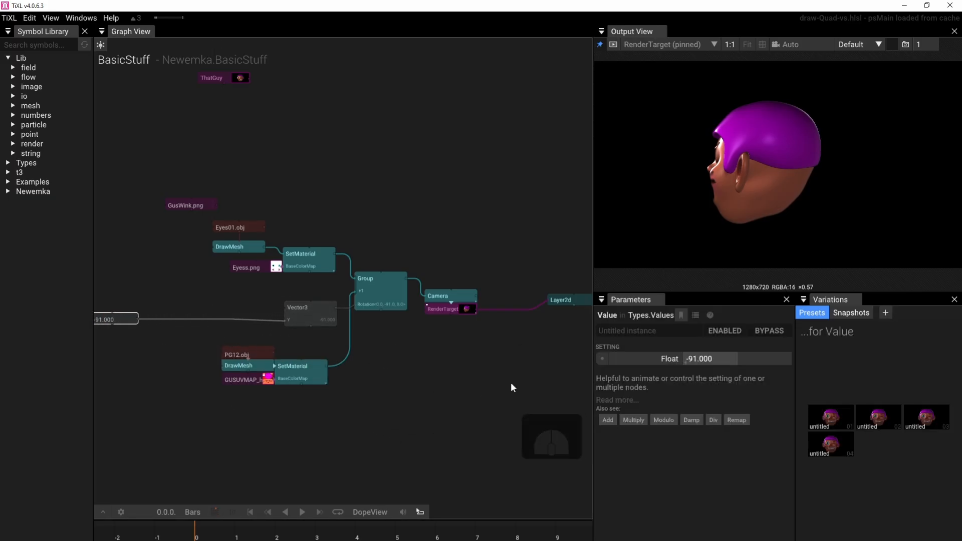
{"action": "scroll", "coordinate": [510, 380], "scroll_direction": "down", "scroll_amount": 3}
{"action": "left_click_drag", "start_coordinate": [445, 375], "coordinate": [418, 331]}
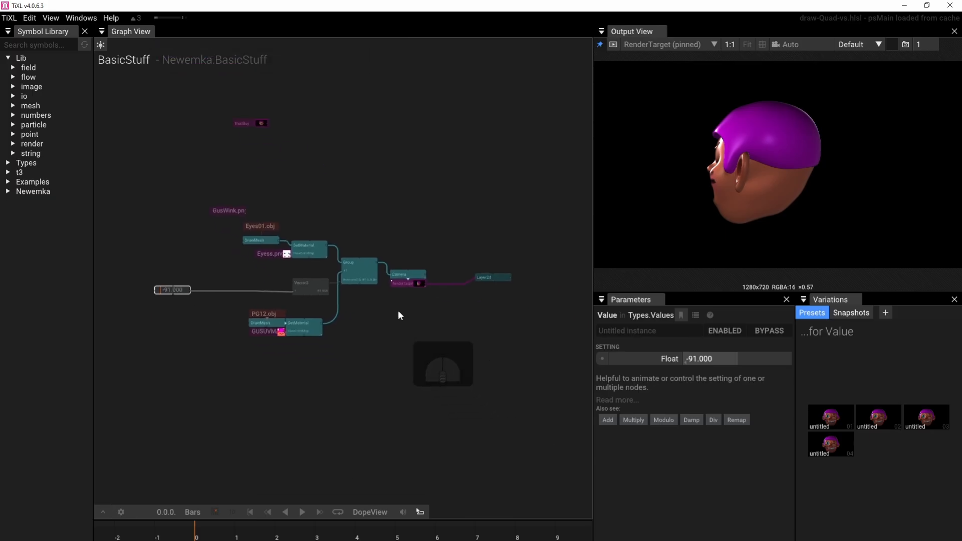
{"action": "scroll", "coordinate": [267, 170], "scroll_direction": "up", "scroll_amount": 2}
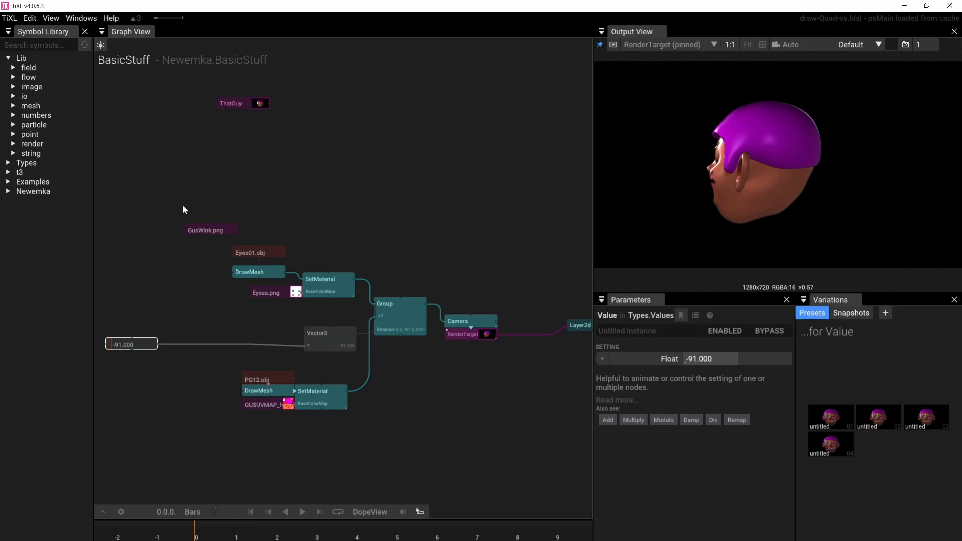
Step: Start combining the face operators, including Vector3, Group, Camera and RenderTarget but not the Value operator, into a new symbol in the BasicStuff project
{"action": "left_click_drag", "start_coordinate": [182, 205], "coordinate": [485, 453]}
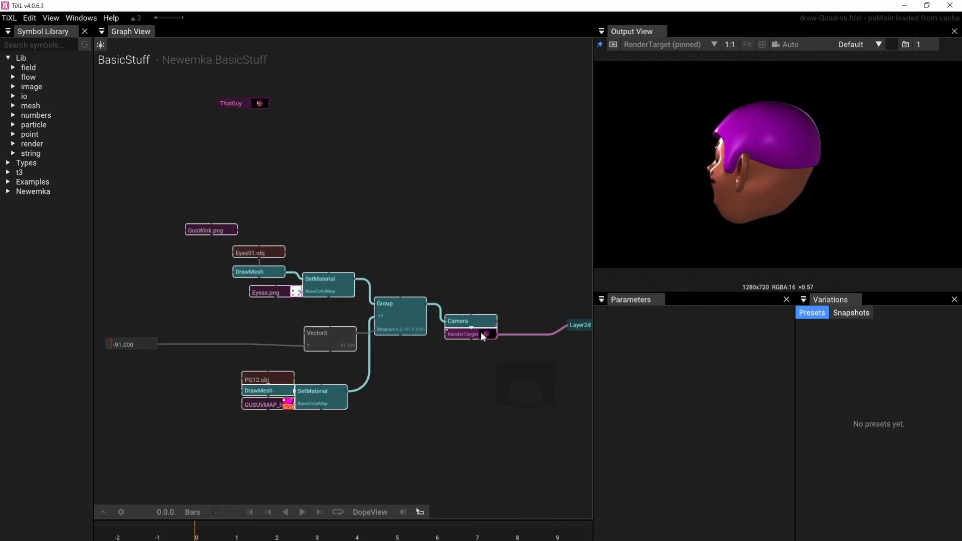
{"action": "right_click", "coordinate": [400, 317]}
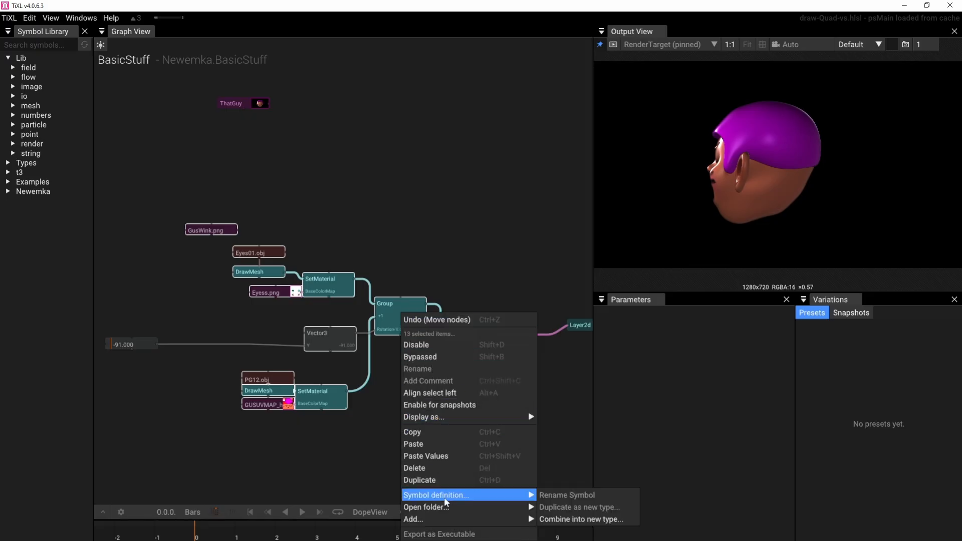
{"action": "mouse_move", "coordinate": [445, 519]}
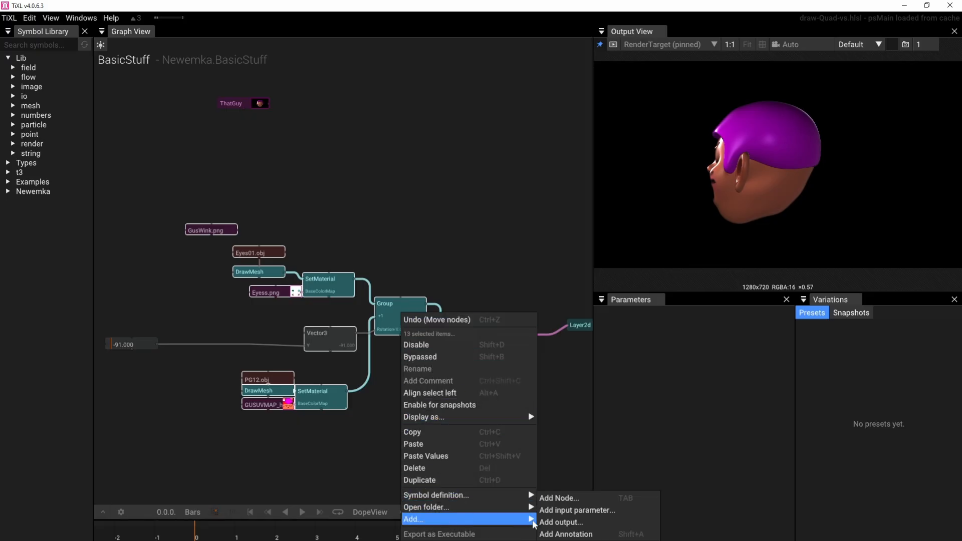
{"action": "mouse_move", "coordinate": [476, 498]}
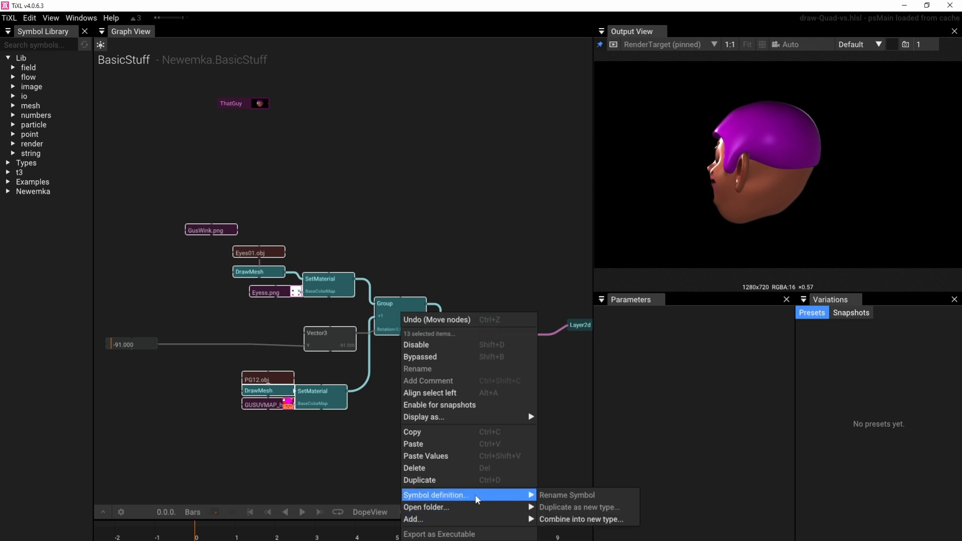
{"action": "left_click", "coordinate": [572, 520]}
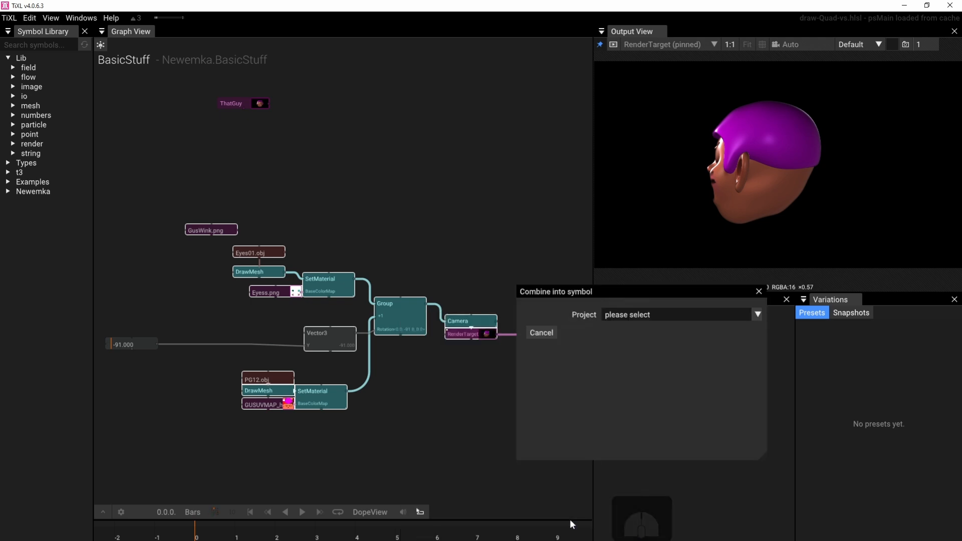
{"action": "left_click", "coordinate": [653, 314]}
{"action": "left_click", "coordinate": [639, 334]}
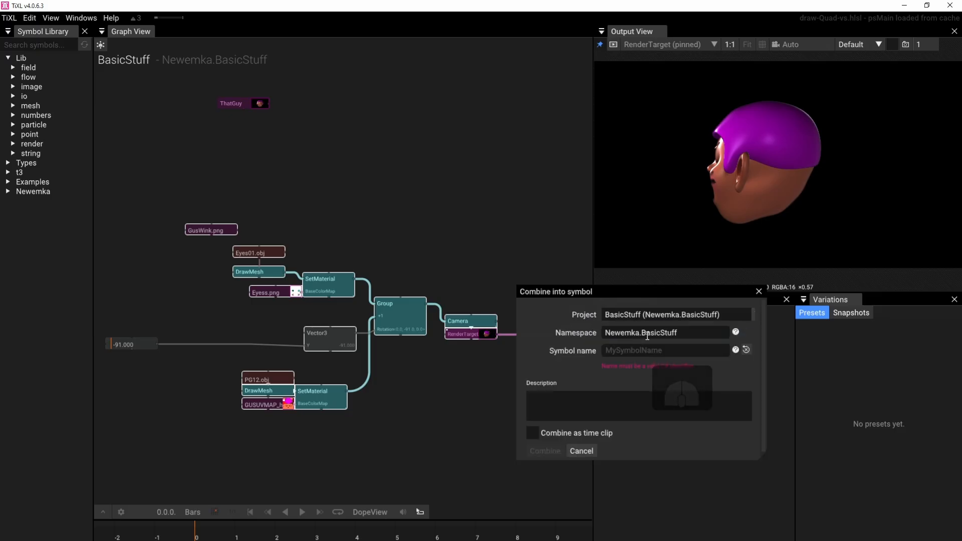
Step: Choose the BasicStuff.myprojects namespace, name the symbol ThatGuy02 and combine the selected operators
{"action": "left_click", "coordinate": [647, 335]}
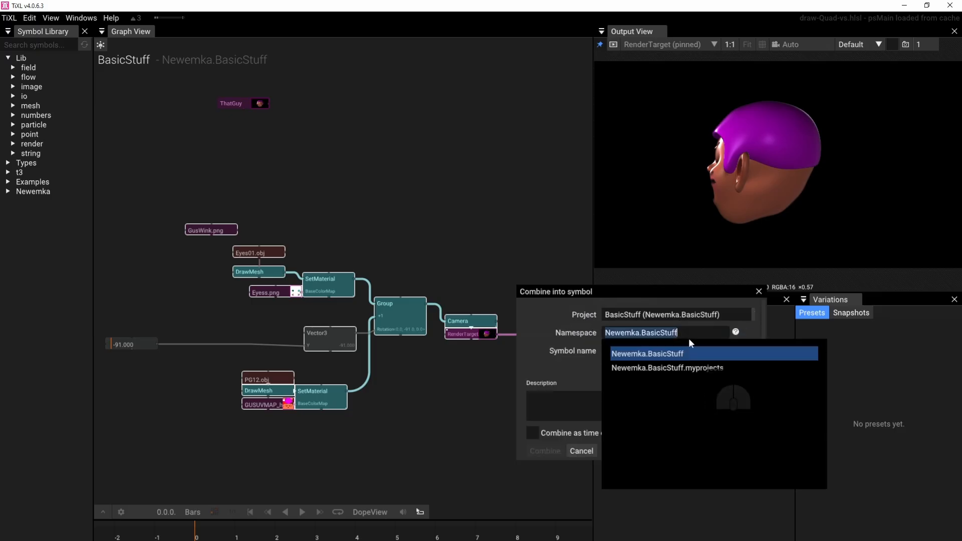
{"action": "left_click", "coordinate": [688, 369]}
{"action": "left_click", "coordinate": [655, 350]}
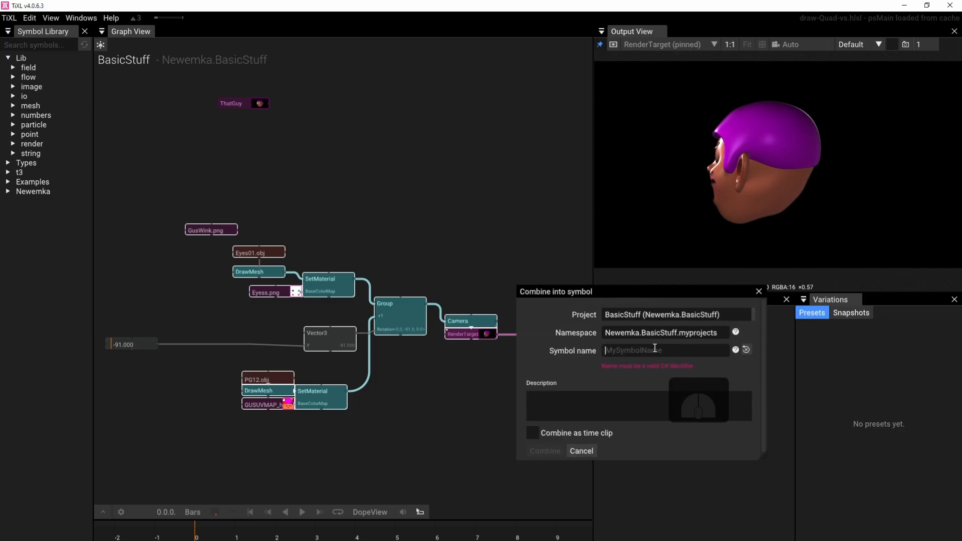
{"action": "type", "text": "That"}
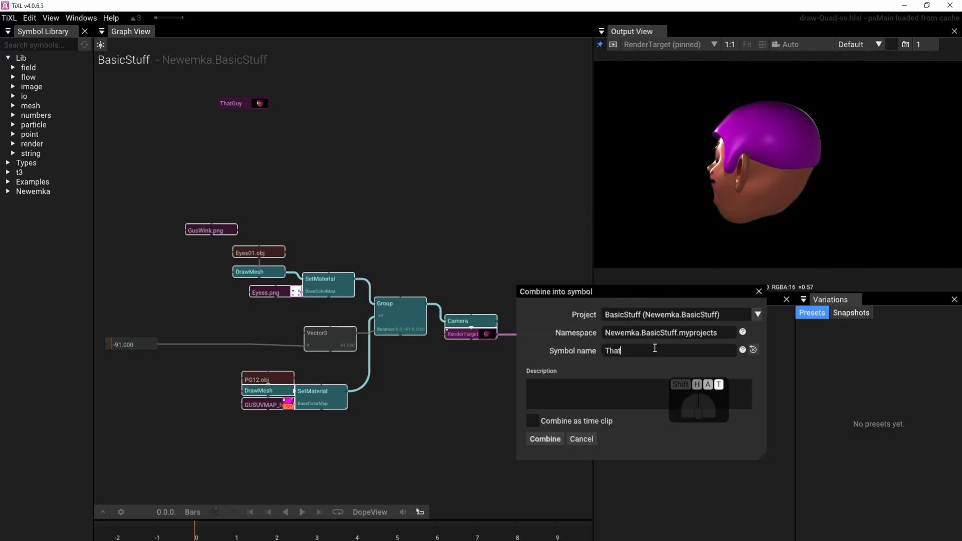
{"action": "type", "text": "Guy"}
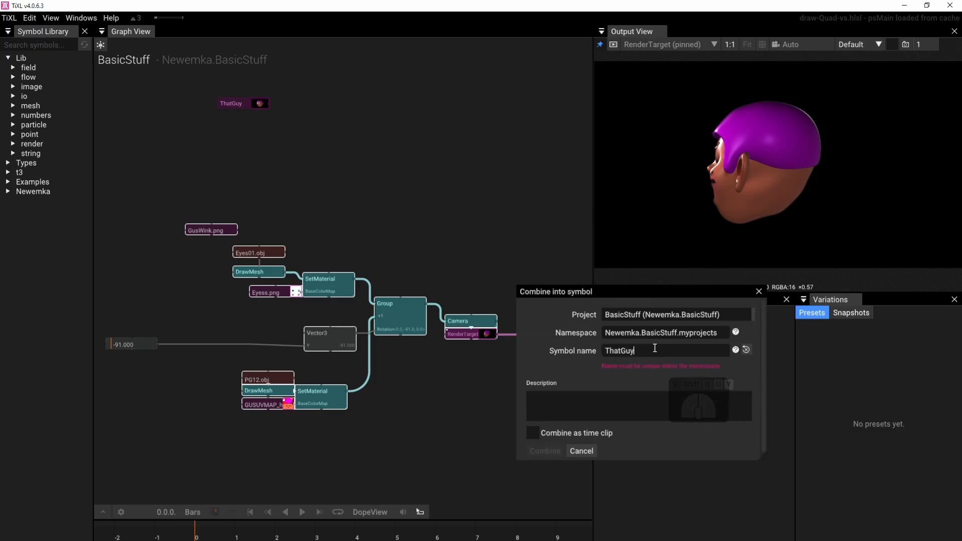
{"action": "type", "text": "02"}
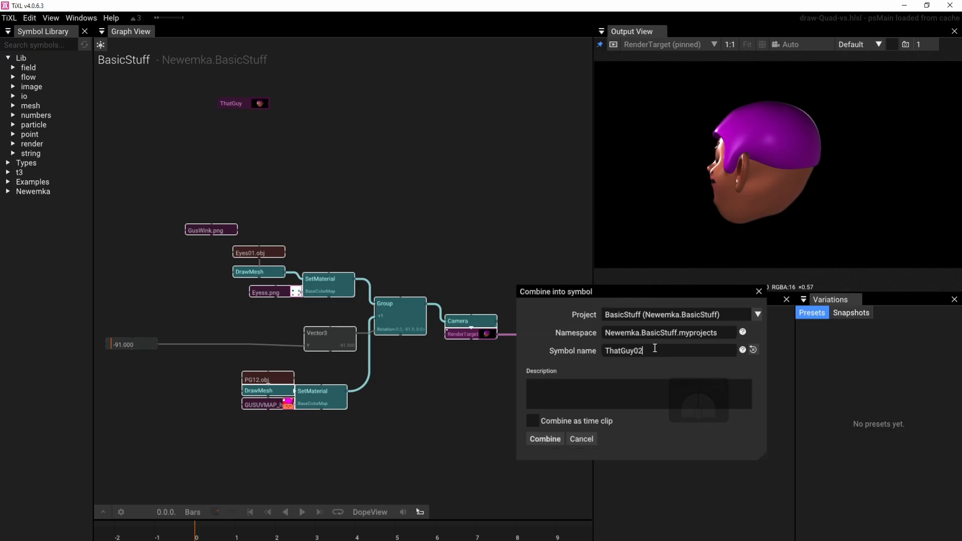
{"action": "left_click", "coordinate": [538, 440]}
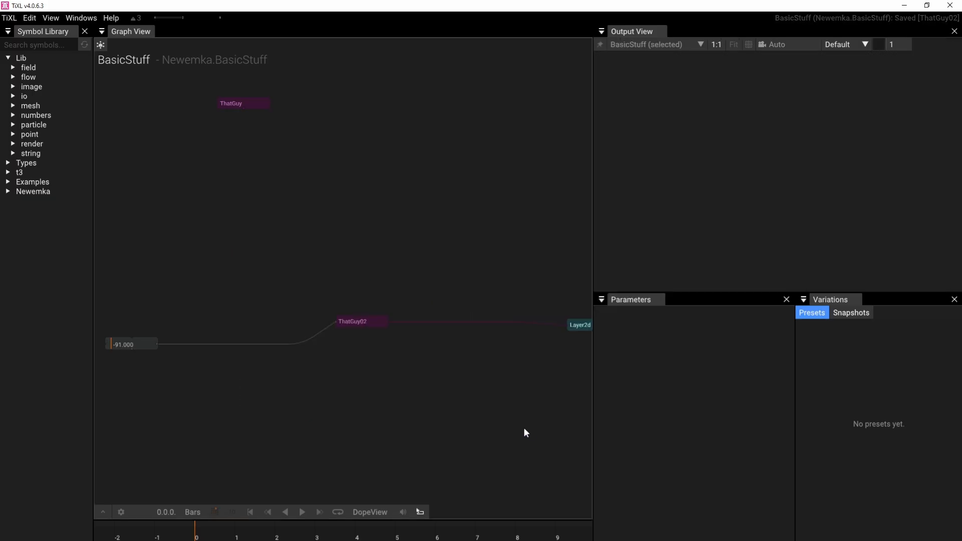
Step: Delete the Layer2d operator connected to ThatGuy02's output
{"action": "left_click_drag", "start_coordinate": [324, 392], "coordinate": [395, 396]}
{"action": "left_click_drag", "start_coordinate": [448, 362], "coordinate": [369, 373]}
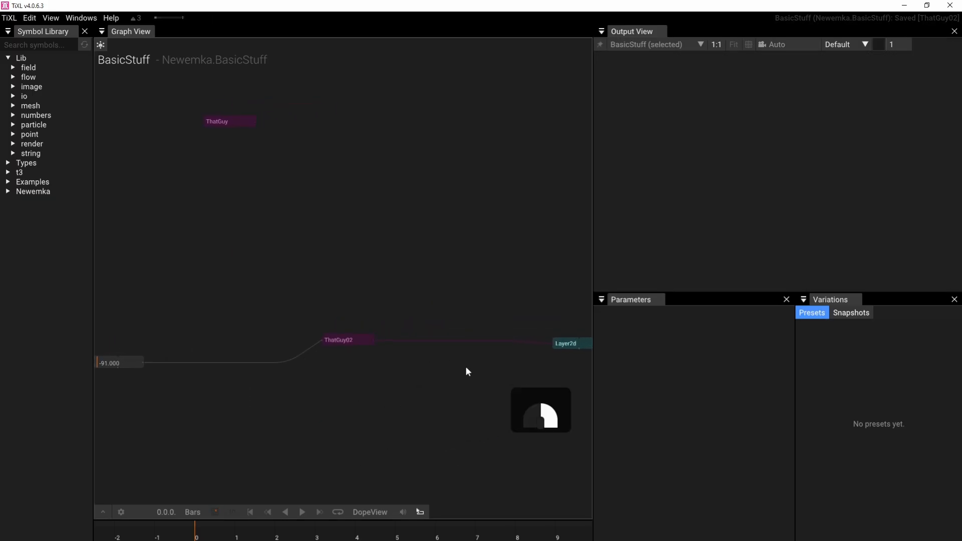
{"action": "left_click", "coordinate": [528, 364]}
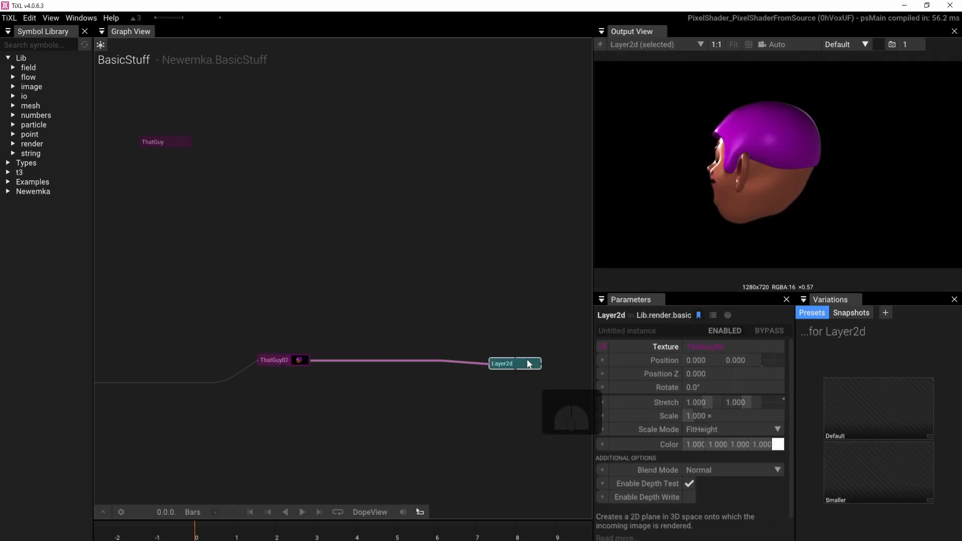
{"action": "key", "text": "Delete"}
Step: Place the Value operator close beside ThatGuy02 and roughly line the two operators up
{"action": "left_click_drag", "start_coordinate": [280, 298], "coordinate": [437, 225]}
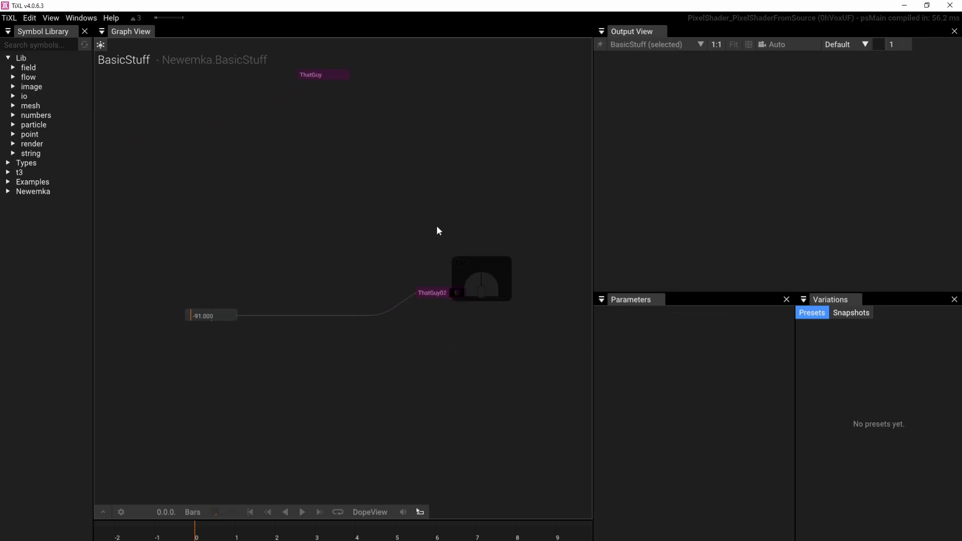
{"action": "left_click_drag", "start_coordinate": [203, 314], "coordinate": [349, 279]}
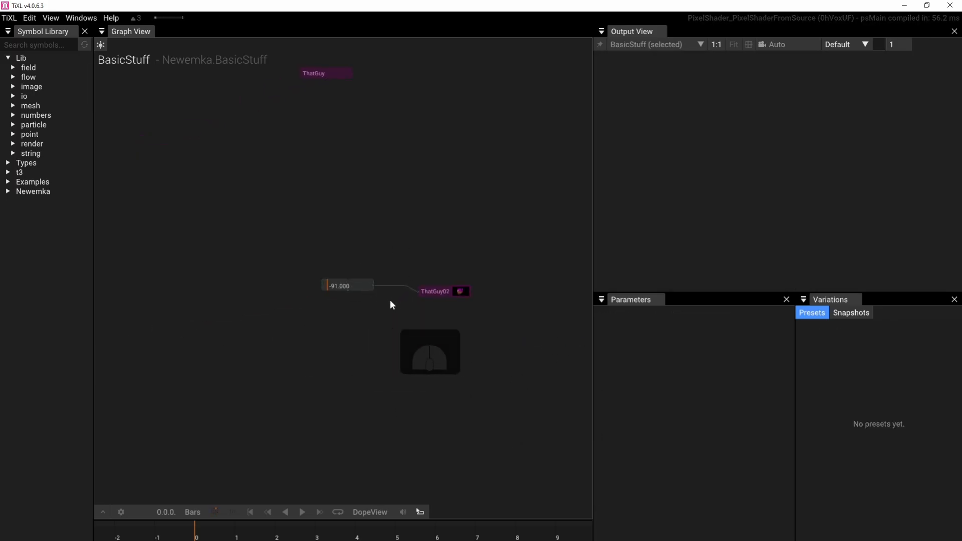
{"action": "scroll", "coordinate": [390, 300], "scroll_direction": "up", "scroll_amount": 5}
{"action": "left_click_drag", "start_coordinate": [463, 311], "coordinate": [365, 326]}
{"action": "left_click_drag", "start_coordinate": [421, 285], "coordinate": [355, 218]}
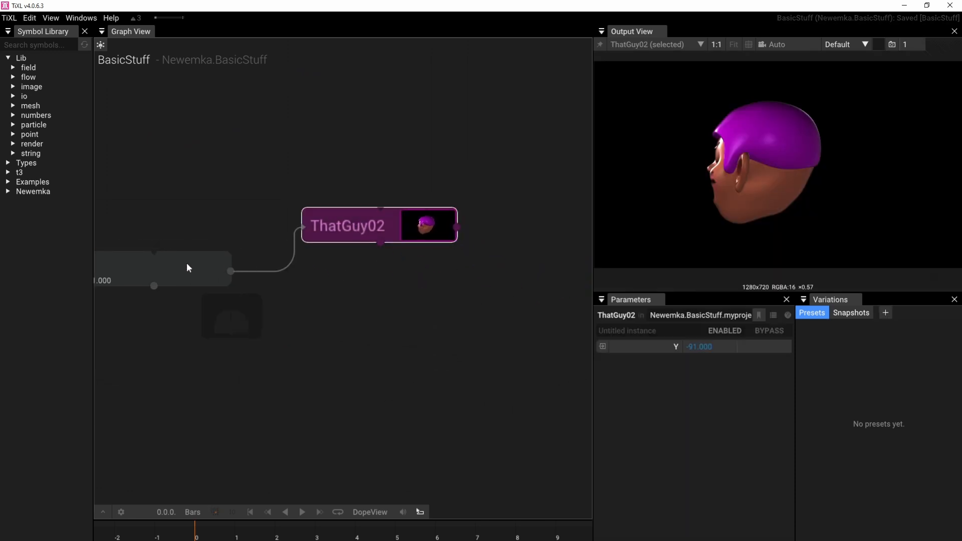
{"action": "left_click_drag", "start_coordinate": [188, 268], "coordinate": [217, 223]}
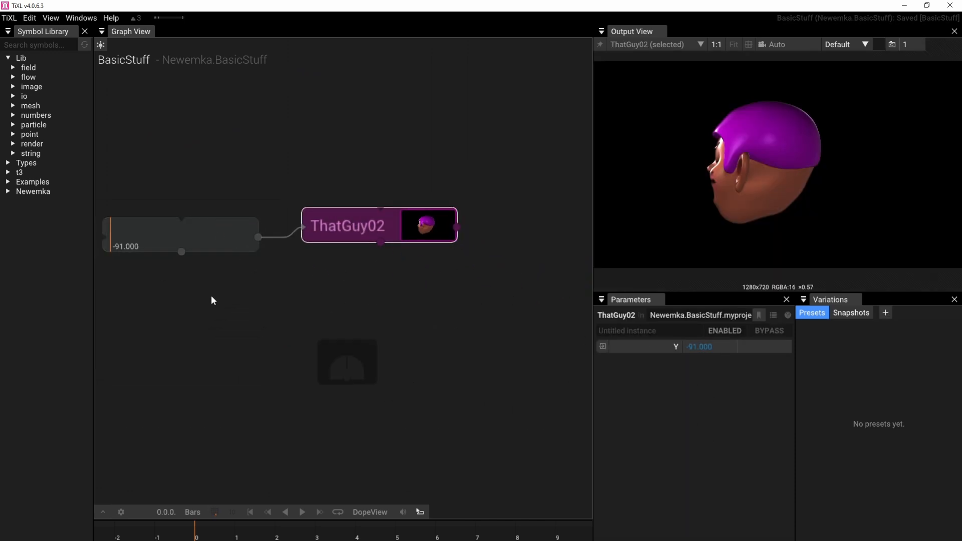
Step: Disconnect and delete the Value operator, and set ThatGuy02's own Y parameter to 54
{"action": "left_click_drag", "start_coordinate": [285, 236], "coordinate": [210, 324]}
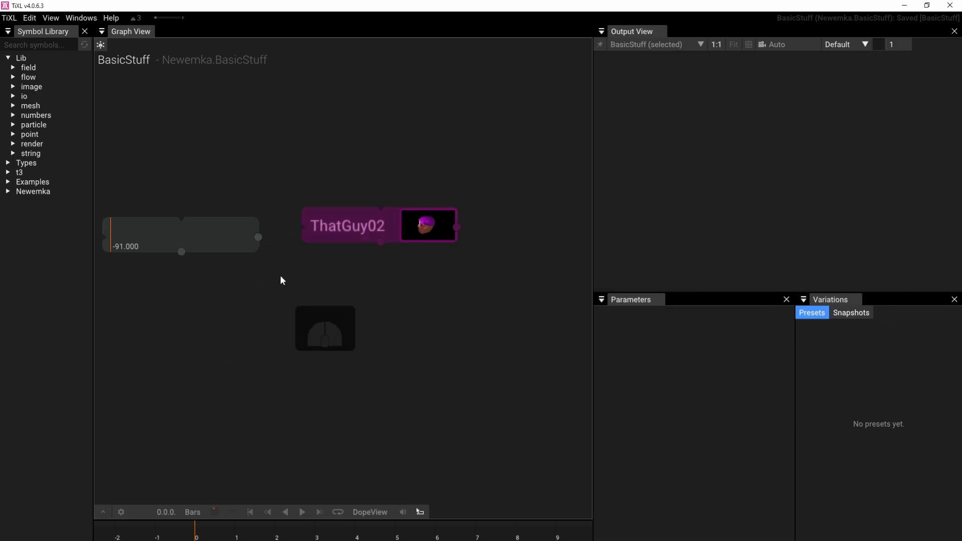
{"action": "left_click", "coordinate": [204, 239]}
{"action": "key", "text": "Delete"}
{"action": "left_click", "coordinate": [364, 218]}
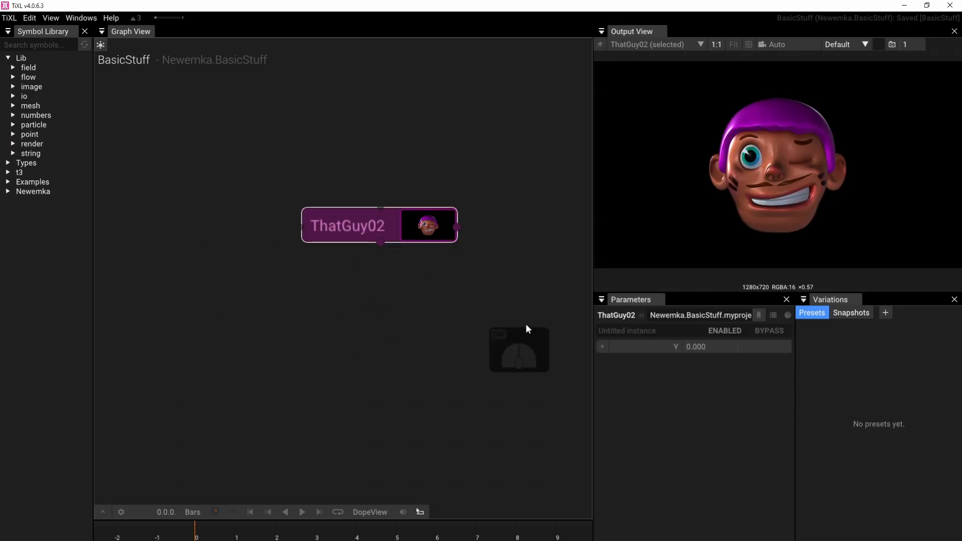
{"action": "left_click_drag", "start_coordinate": [697, 347], "coordinate": [834, 209]}
Step: Add a GlitchDisplace operator to ThatGuy02's output and position it just below and beyond ThatGuy02
{"action": "left_click_drag", "start_coordinate": [382, 224], "coordinate": [366, 255]}
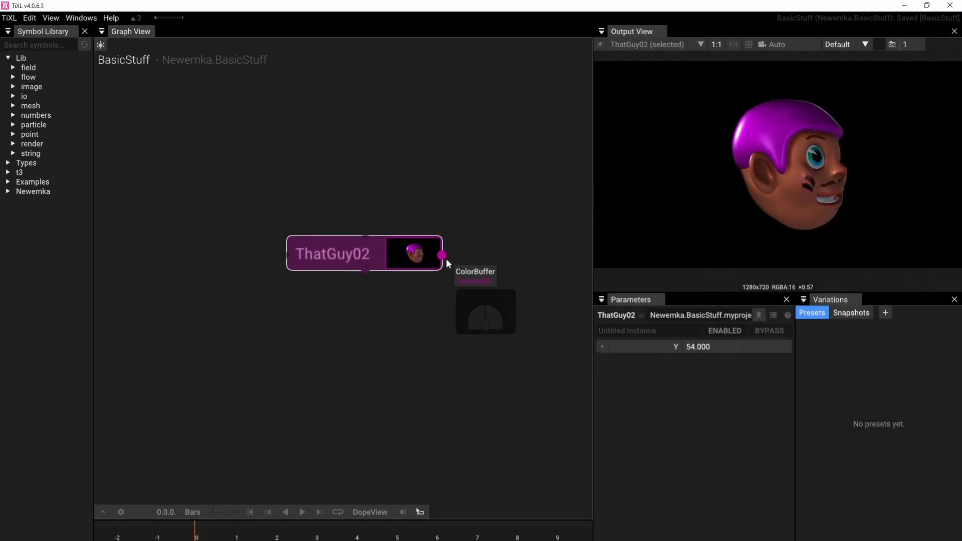
{"action": "left_click_drag", "start_coordinate": [442, 257], "coordinate": [530, 216]}
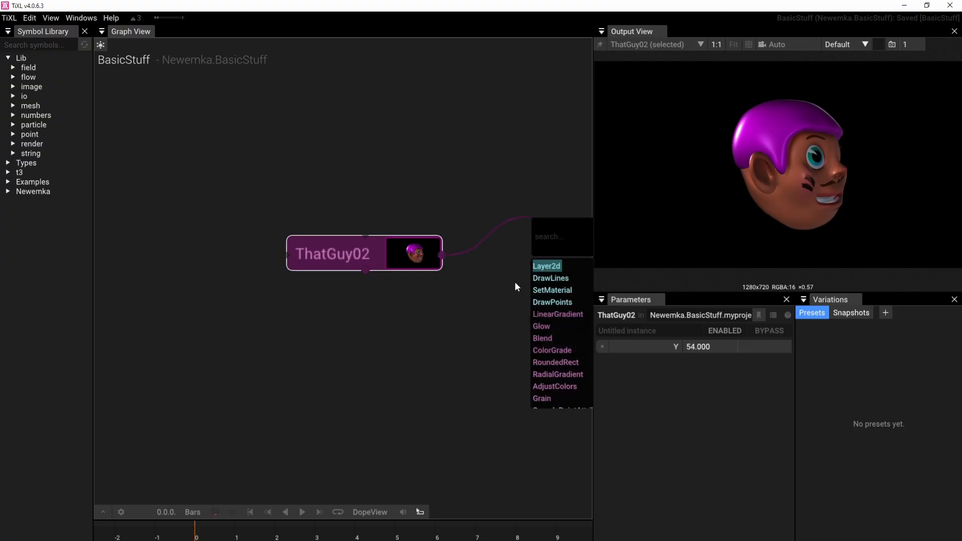
{"action": "type", "text": "gli"}
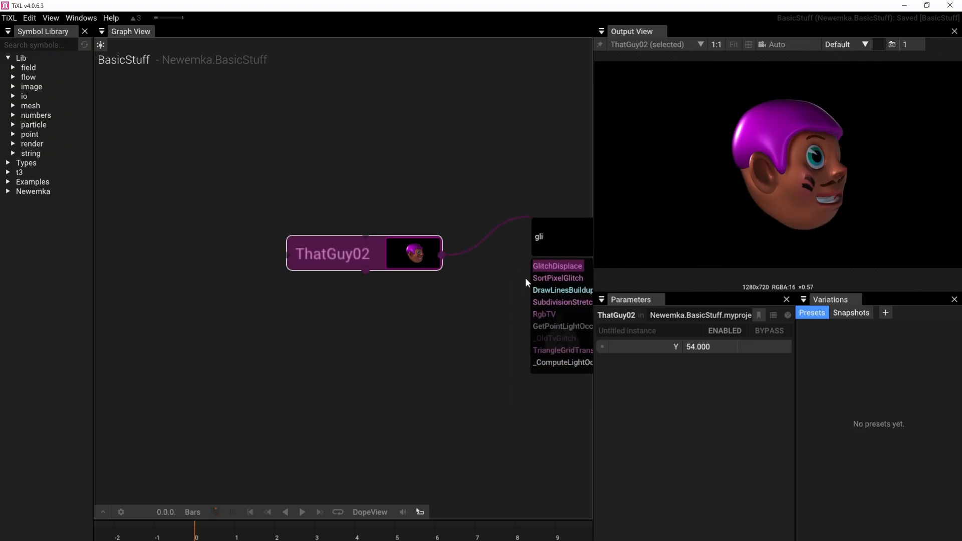
{"action": "left_click", "coordinate": [559, 265]}
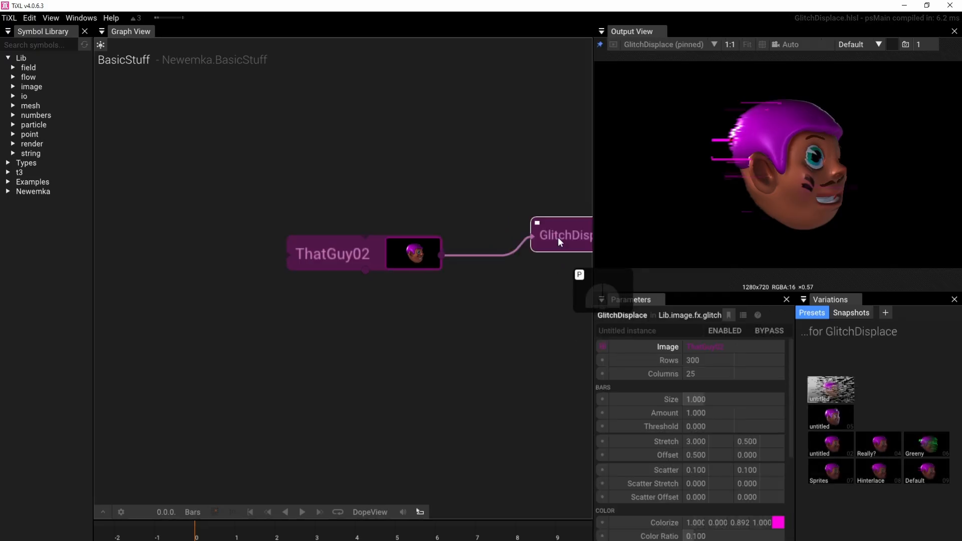
{"action": "left_click_drag", "start_coordinate": [483, 304], "coordinate": [437, 312]}
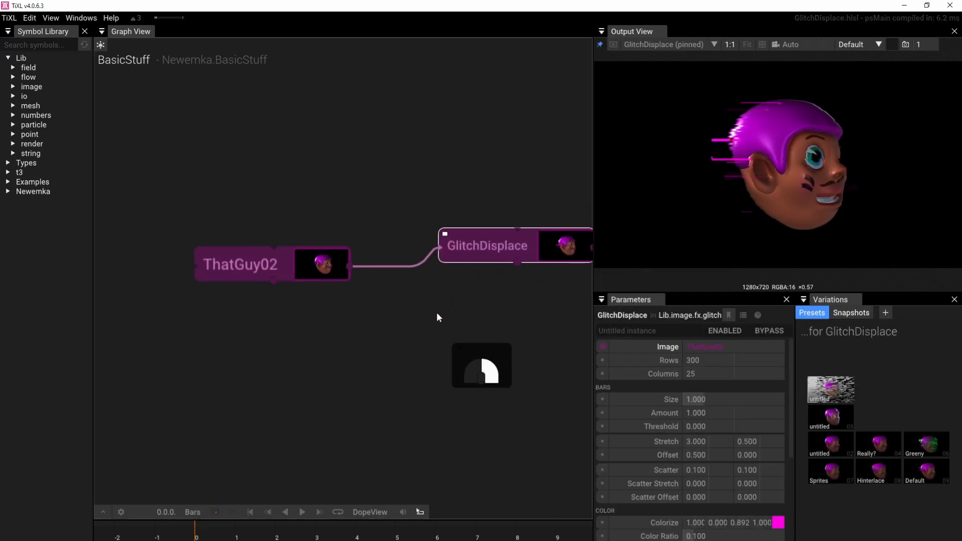
{"action": "left_click_drag", "start_coordinate": [476, 245], "coordinate": [443, 286]}
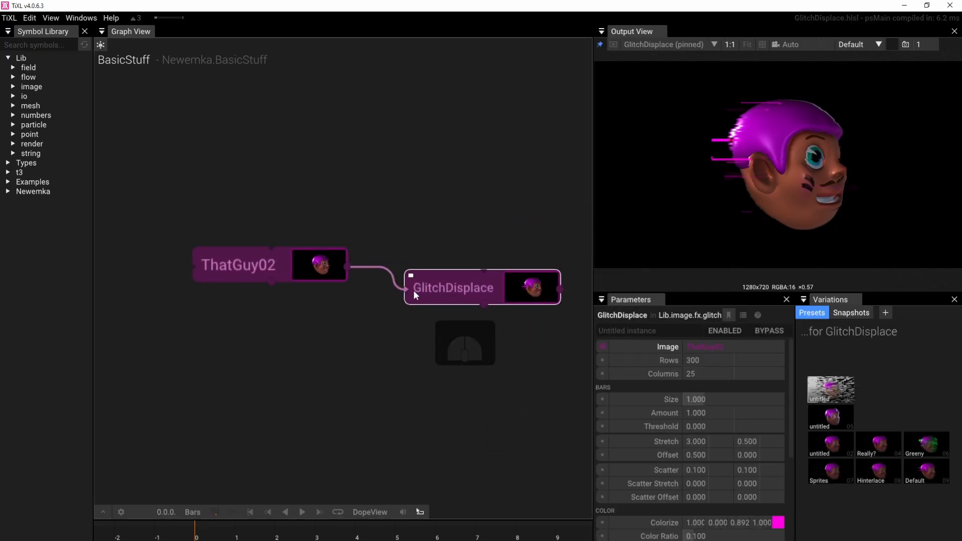
Step: Branch a DetectEdges operator off ThatGuy02's output above GlitchDisplace and pin it to the output view
{"action": "left_click_drag", "start_coordinate": [347, 270], "coordinate": [399, 209]}
{"action": "type", "text": "edge"}
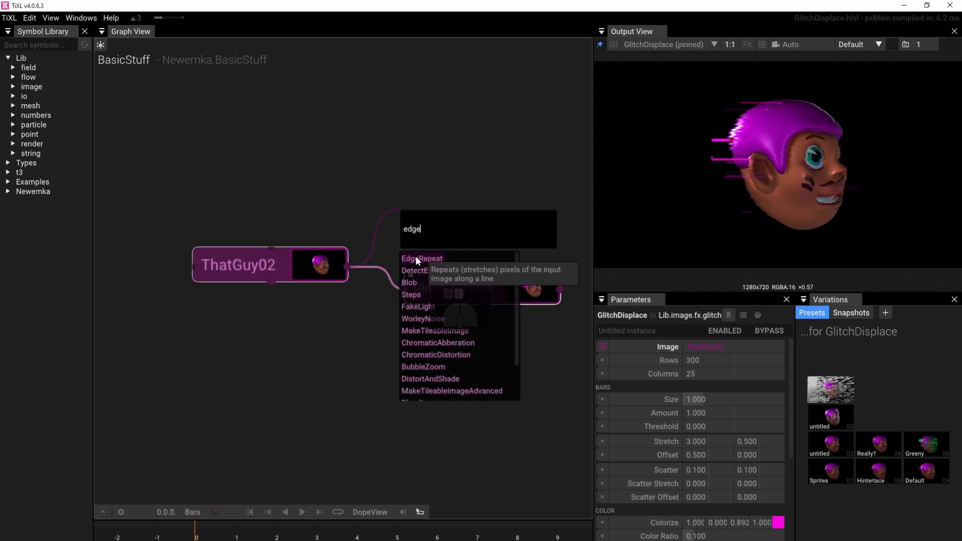
{"action": "left_click", "coordinate": [437, 270]}
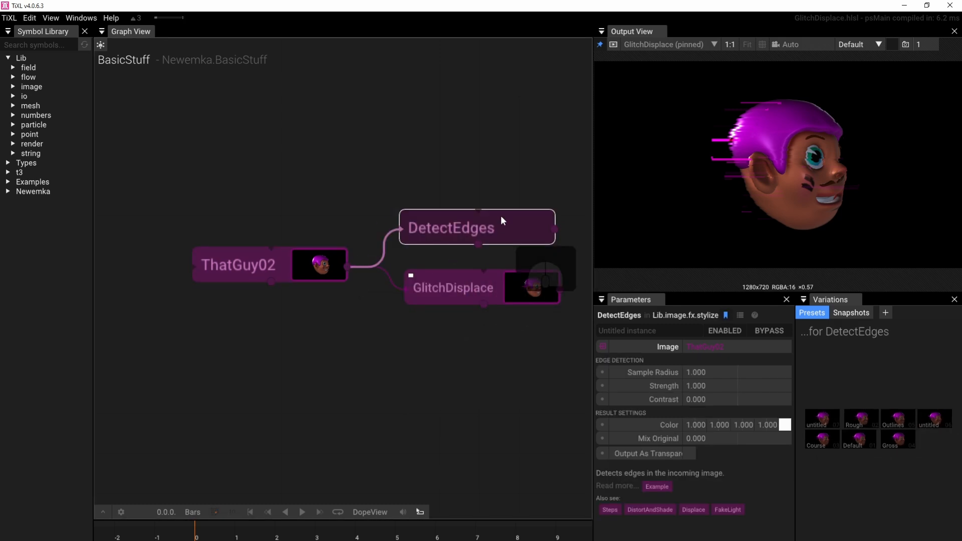
{"action": "key", "text": "p"}
Step: Connect a new AnimValue operator to ThatGuy02's Y parameter
{"action": "left_click", "coordinate": [314, 272]}
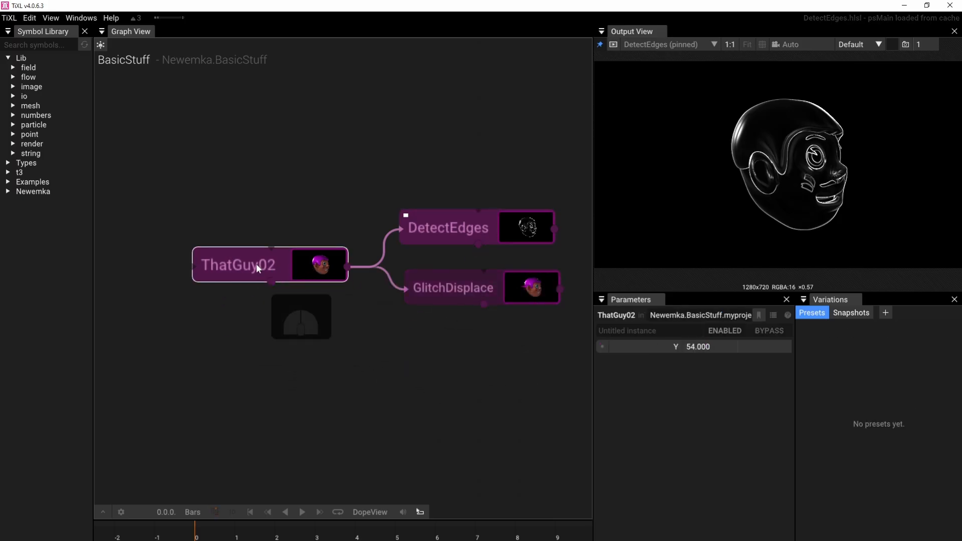
{"action": "left_click", "coordinate": [602, 346]}
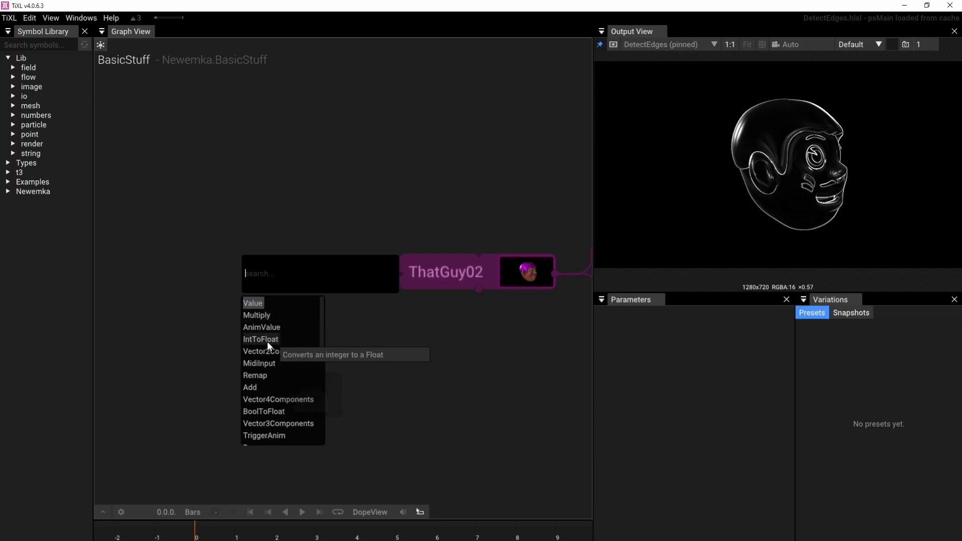
{"action": "left_click", "coordinate": [265, 327]}
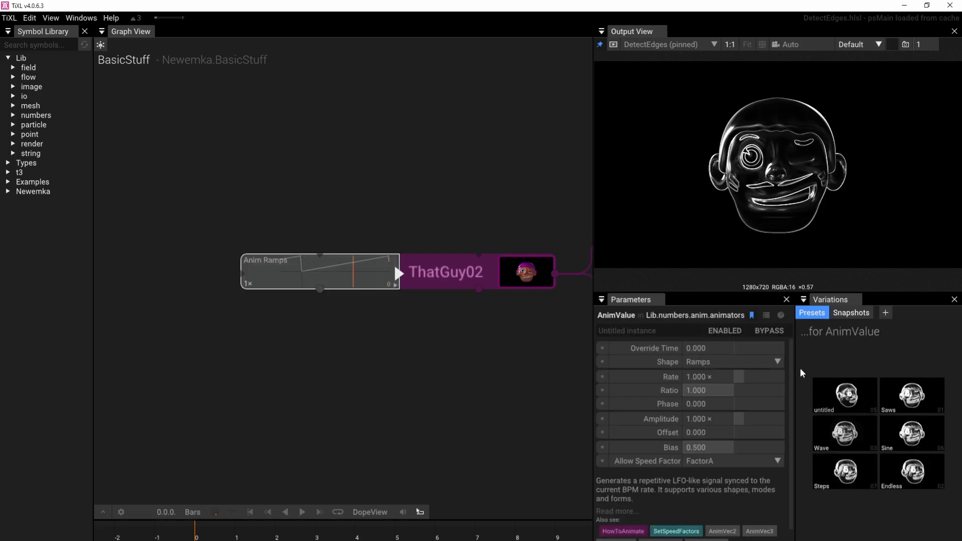
Step: Set the AnimValue's shape to PerlinNoiseSigned and its amplitude to 90
{"action": "left_click", "coordinate": [778, 361]}
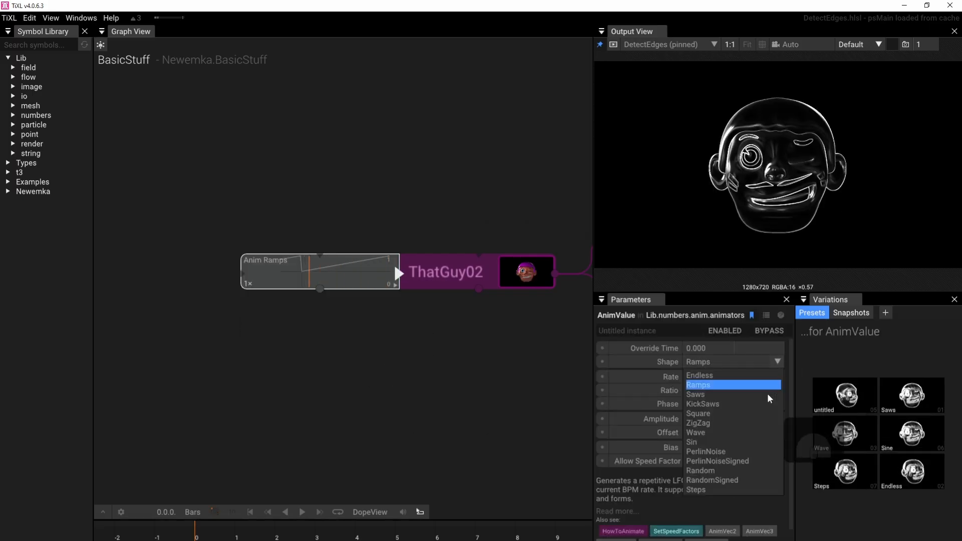
{"action": "left_click", "coordinate": [745, 465]}
{"action": "left_click", "coordinate": [705, 422]}
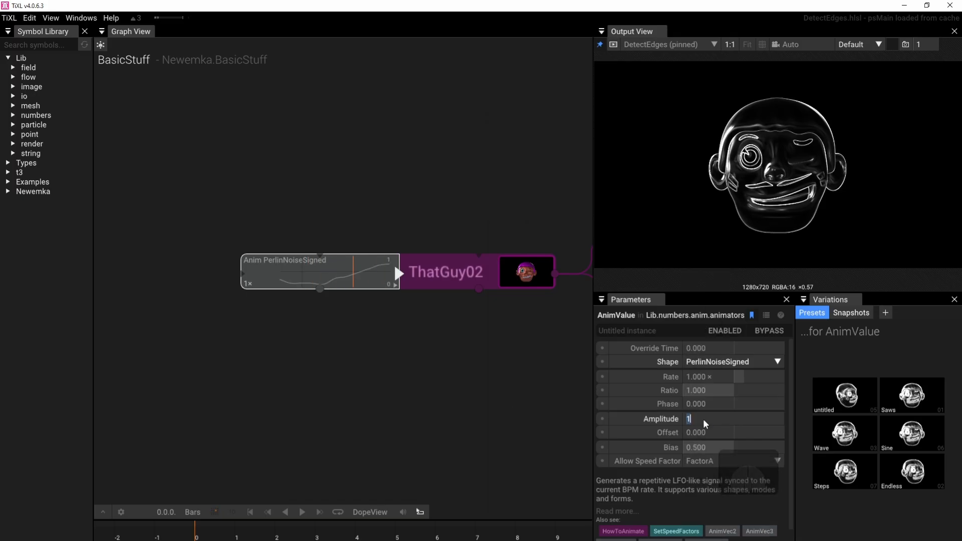
{"action": "key", "text": "Return"}
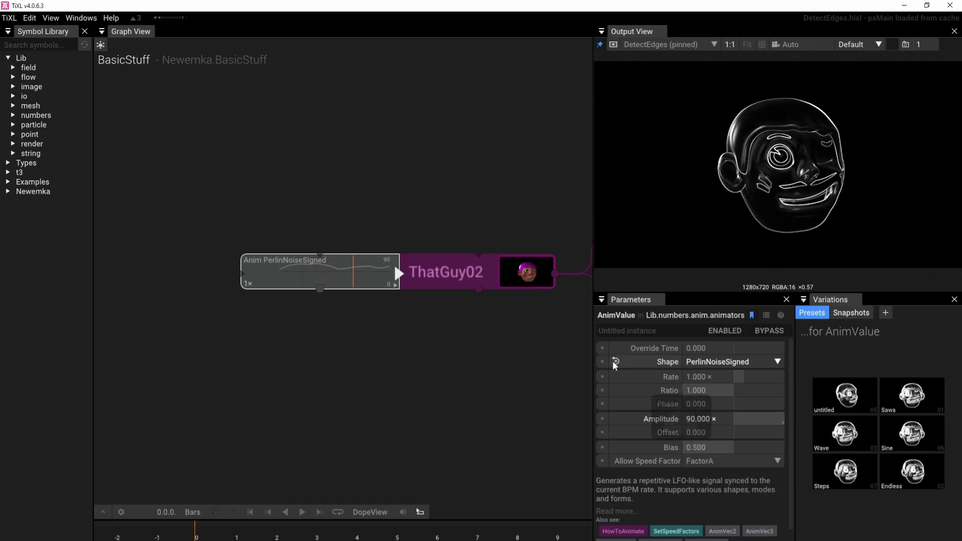
{"action": "left_click", "coordinate": [459, 357]}
{"action": "left_click_drag", "start_coordinate": [500, 343], "coordinate": [381, 344]}
{"action": "scroll", "coordinate": [381, 344], "scroll_direction": "down", "scroll_amount": 1}
{"action": "scroll", "coordinate": [380, 342], "scroll_direction": "down", "scroll_amount": 1}
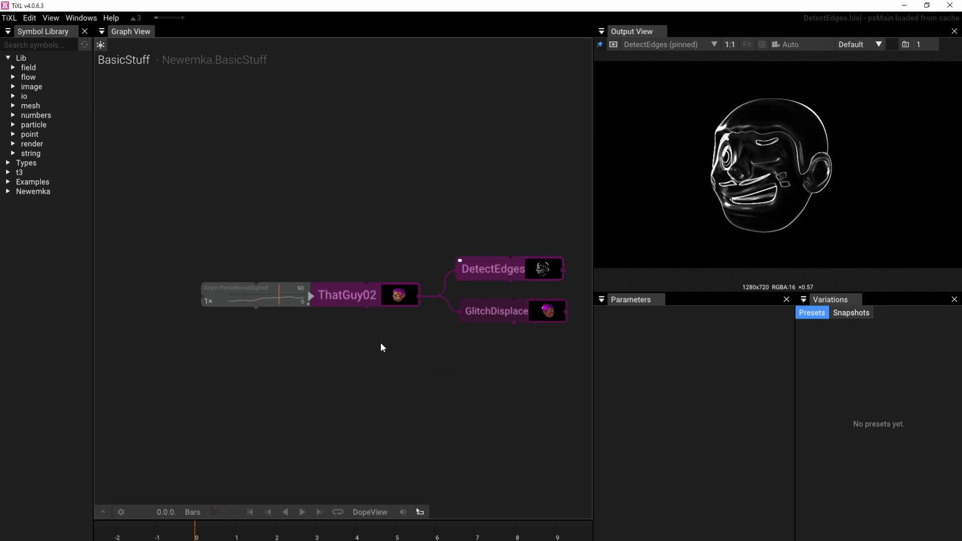
Step: Open ThatGuy02's inner graph, move the Y input down beside the Vector3 operator's level and inspect the Vector3 inputs
{"action": "double_click", "coordinate": [374, 294]}
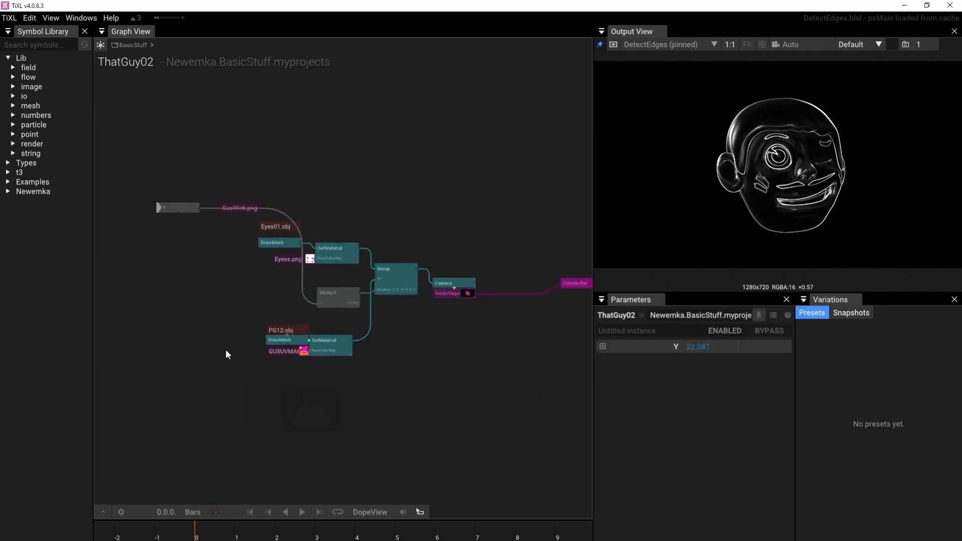
{"action": "left_click_drag", "start_coordinate": [166, 221], "coordinate": [133, 318]}
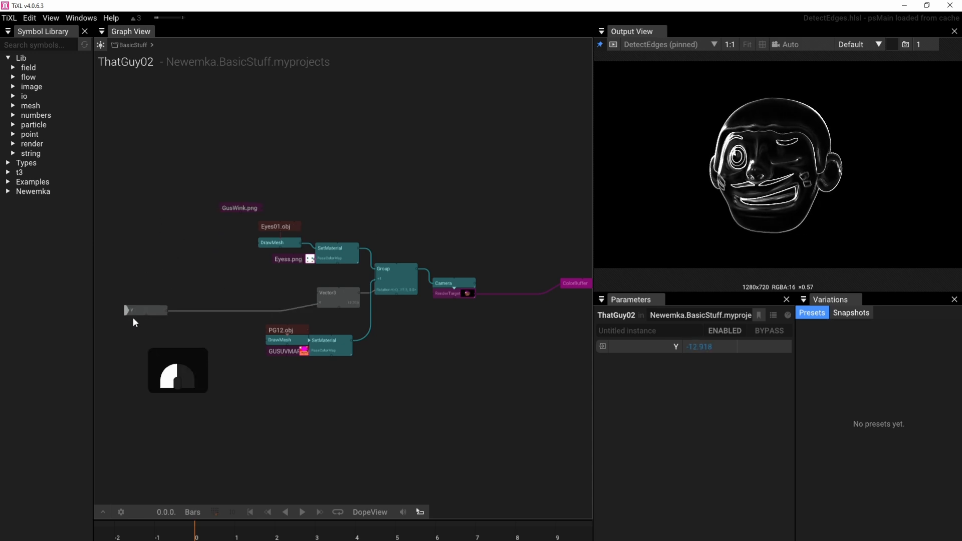
{"action": "scroll", "coordinate": [280, 307], "scroll_direction": "up", "scroll_amount": 4}
{"action": "left_click", "coordinate": [403, 284]}
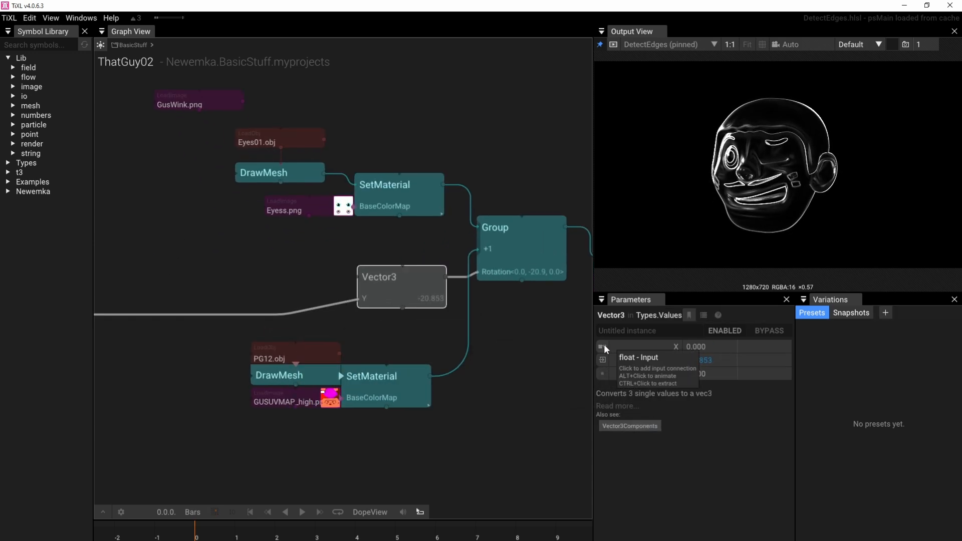
{"action": "scroll", "coordinate": [406, 161], "scroll_direction": "down", "scroll_amount": 5}
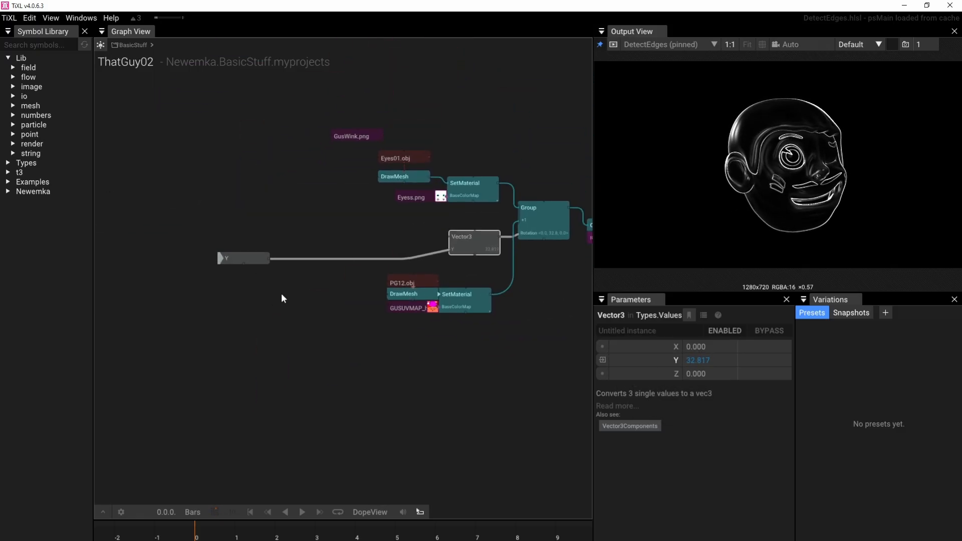
Step: Add a float input parameter named RotateX to ThatGuy02 and connect it to the Vector3's X input
{"action": "right_click", "coordinate": [317, 304]}
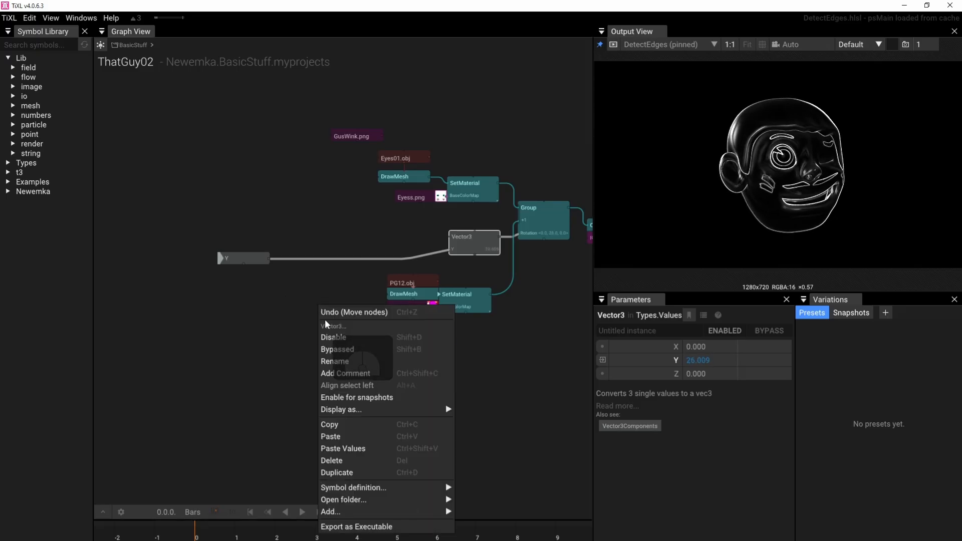
{"action": "mouse_move", "coordinate": [362, 512]}
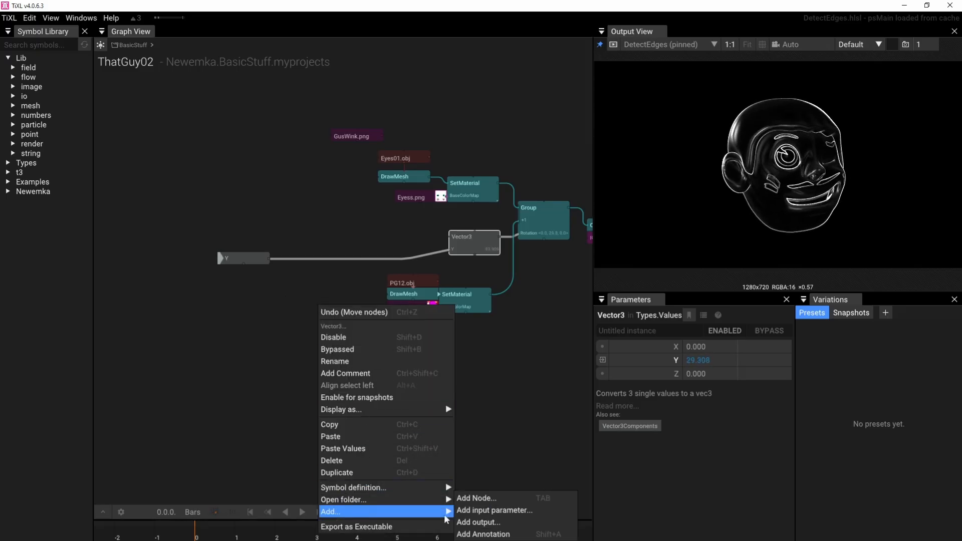
{"action": "left_click", "coordinate": [473, 510]}
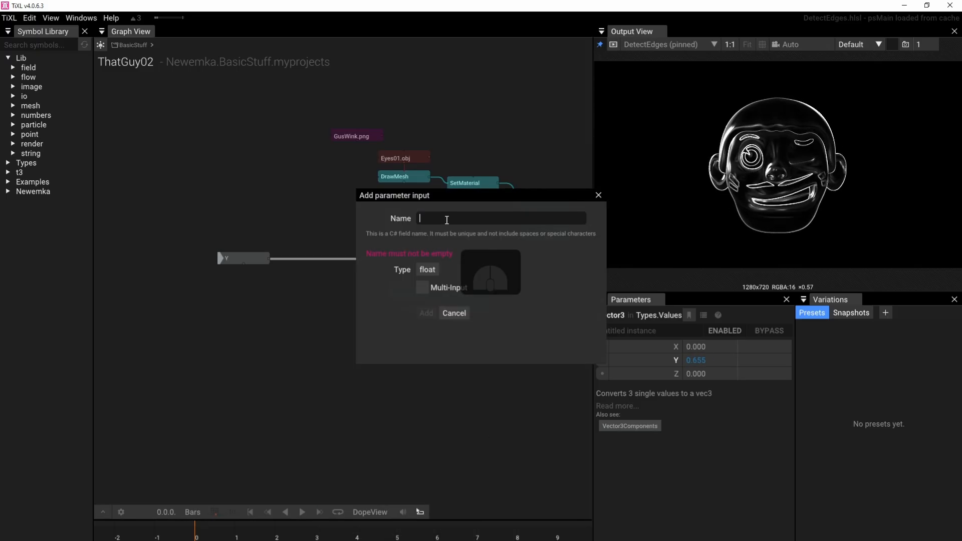
{"action": "type", "text": "RotateX"}
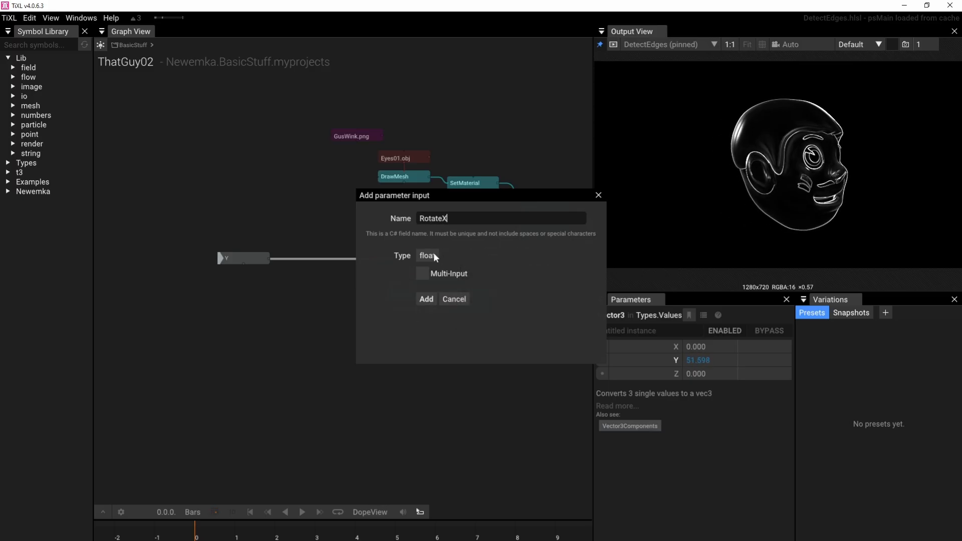
{"action": "left_click", "coordinate": [430, 299]}
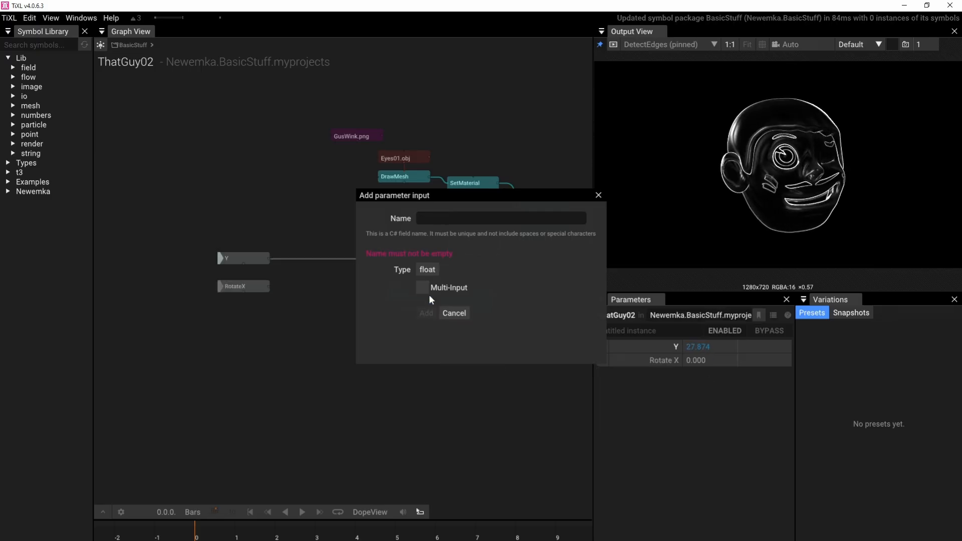
{"action": "left_click", "coordinate": [448, 312]}
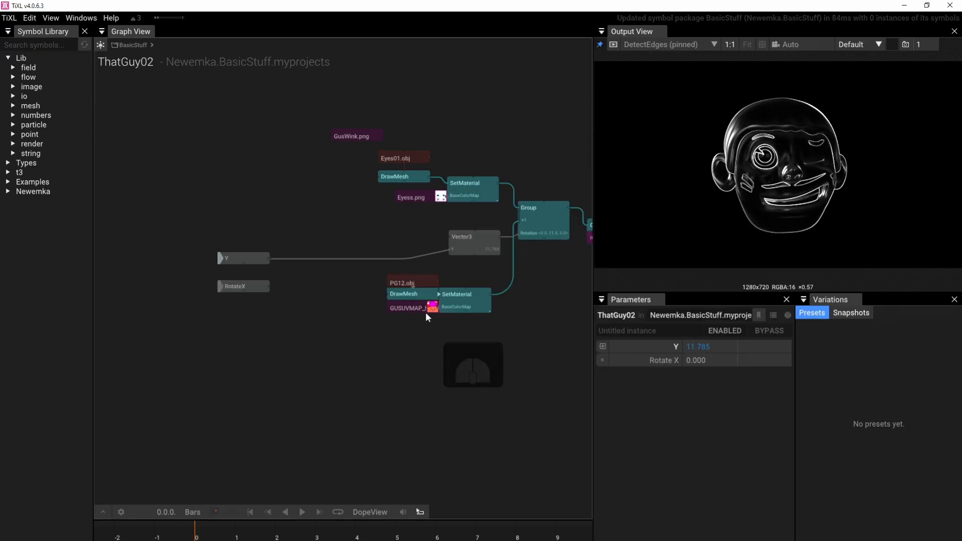
{"action": "left_click_drag", "start_coordinate": [269, 287], "coordinate": [449, 240]}
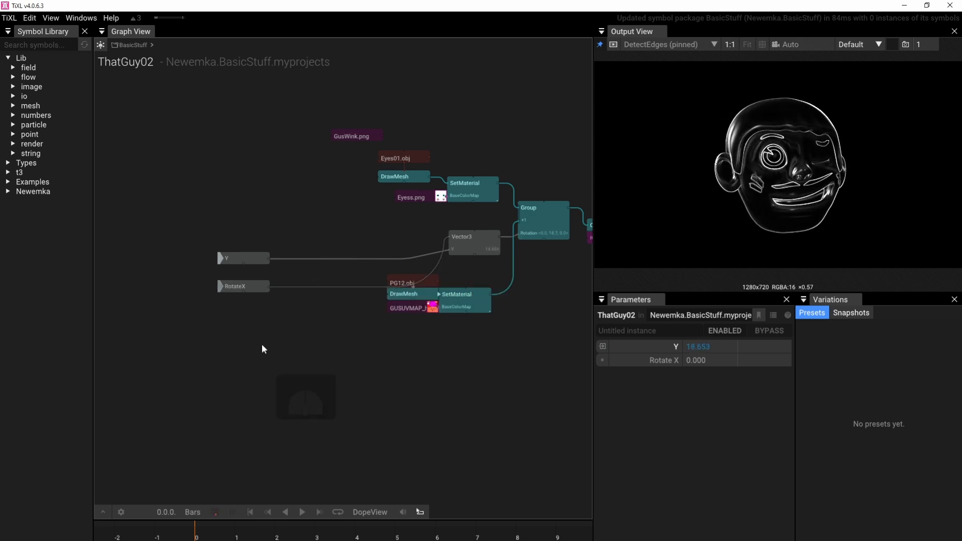
{"action": "left_click", "coordinate": [475, 242]}
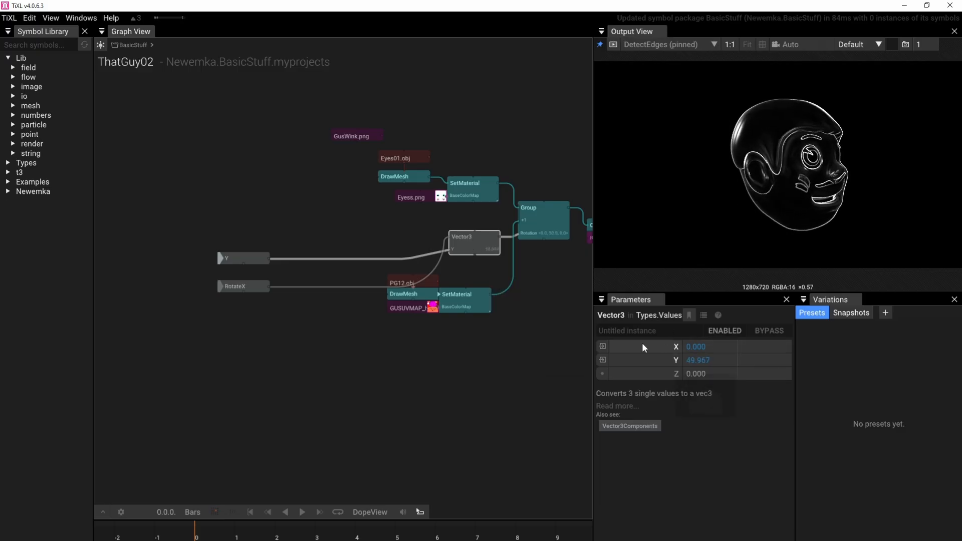
Step: Return to the BasicStuff graph and set ThatGuy02's Rotate X to -26
{"action": "double_click", "coordinate": [312, 310]}
{"action": "left_click", "coordinate": [329, 281]}
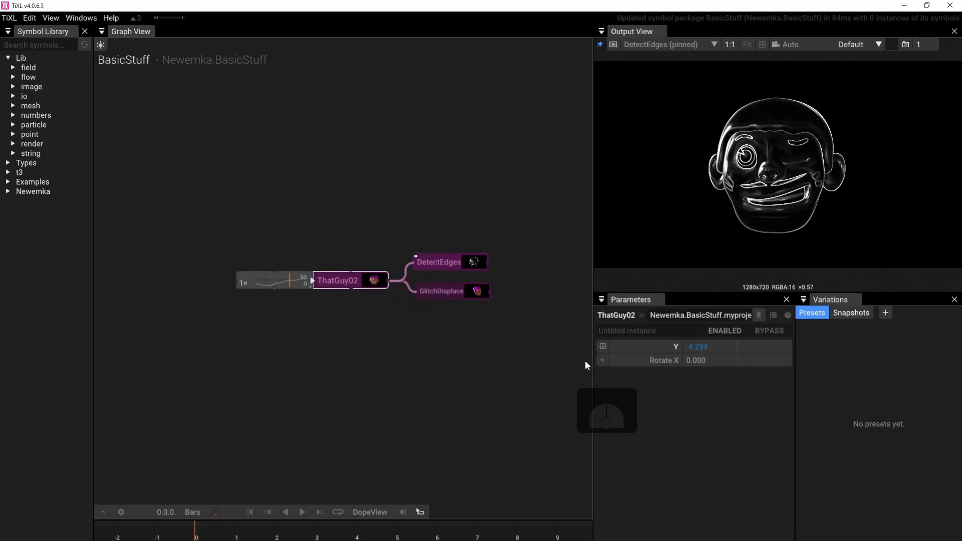
{"action": "left_click_drag", "start_coordinate": [696, 359], "coordinate": [677, 222]}
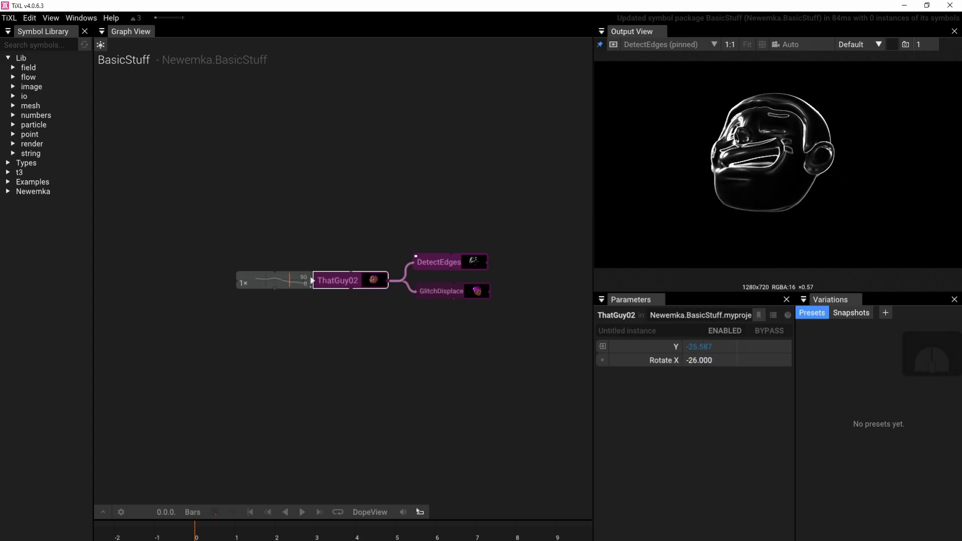
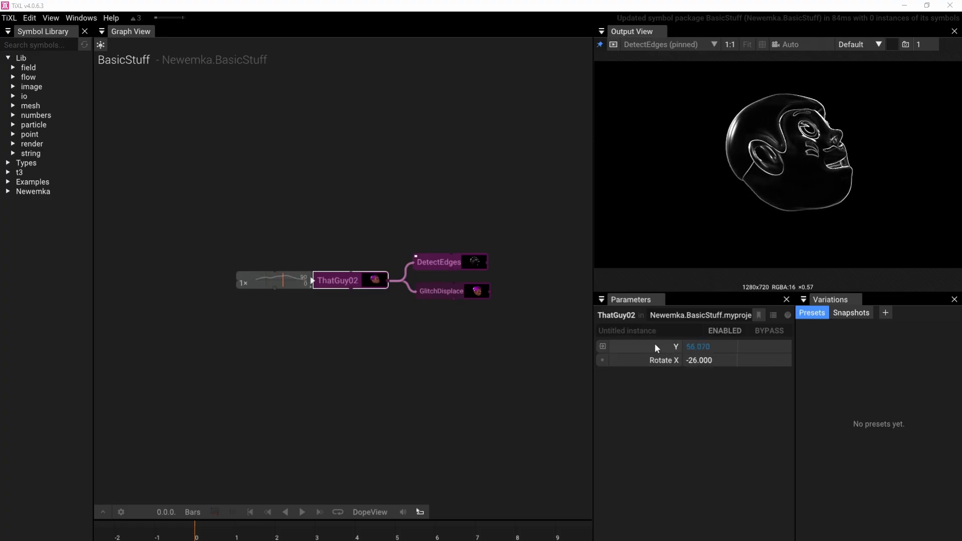
Step: Rename ThatGuy02's Y input to RotateY
{"action": "right_click", "coordinate": [656, 347]}
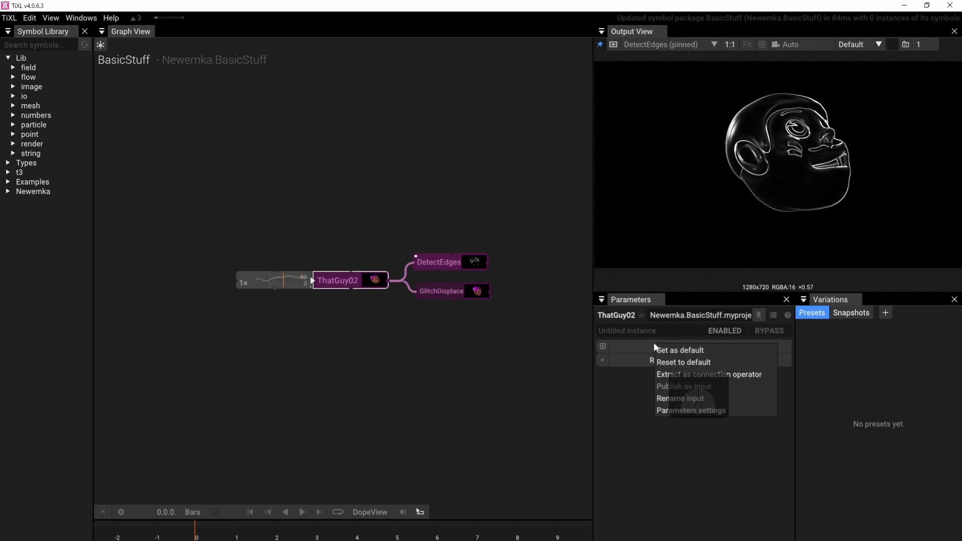
{"action": "left_click", "coordinate": [682, 398]}
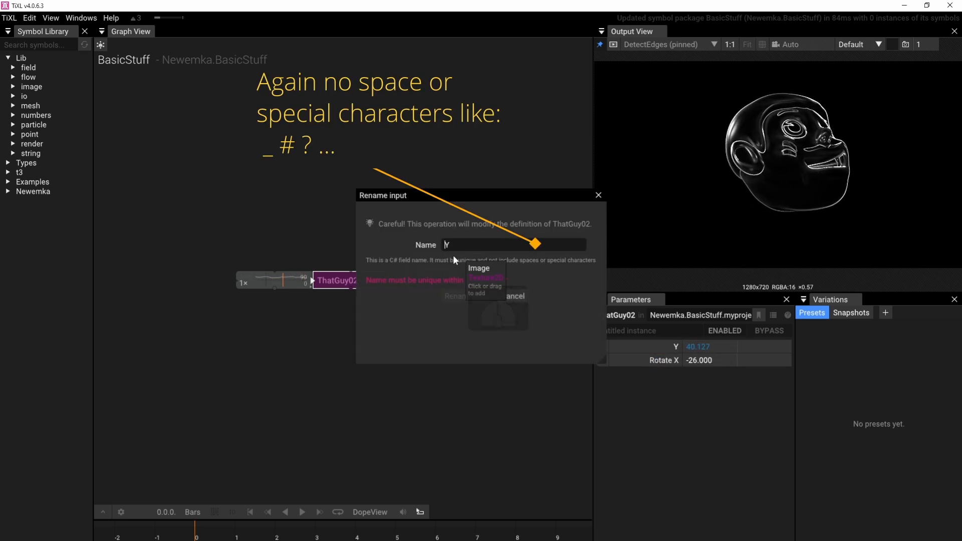
{"action": "type", "text": "Rotate"}
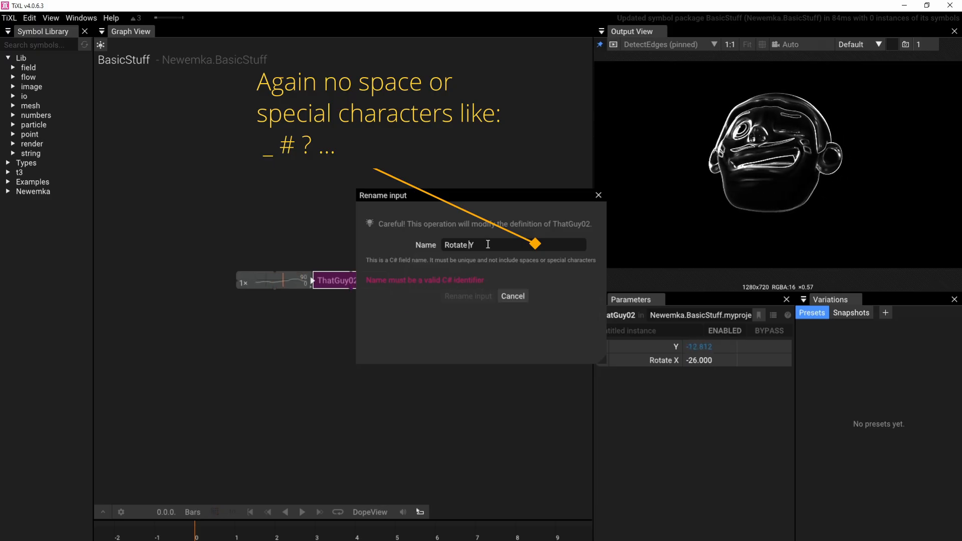
{"action": "key", "text": "BackSpace"}
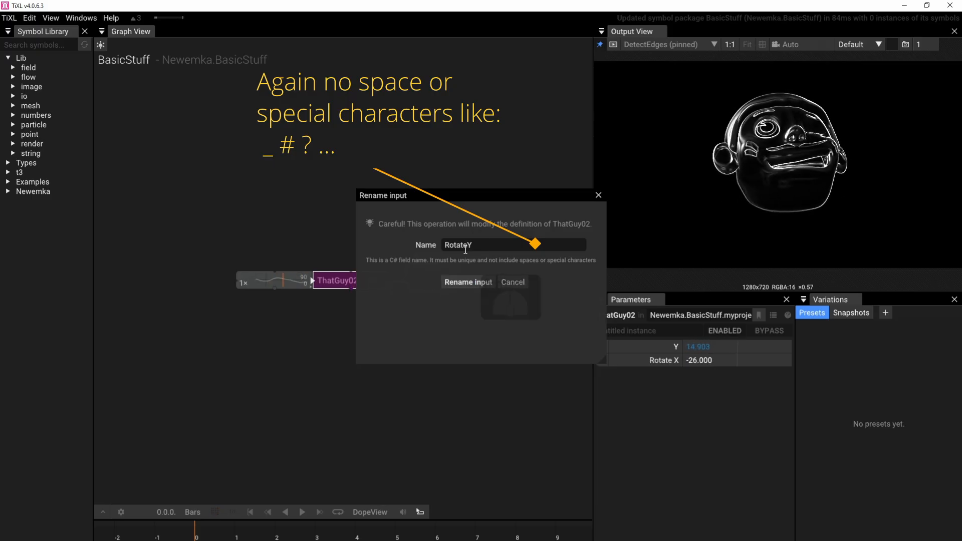
{"action": "left_click", "coordinate": [464, 282]}
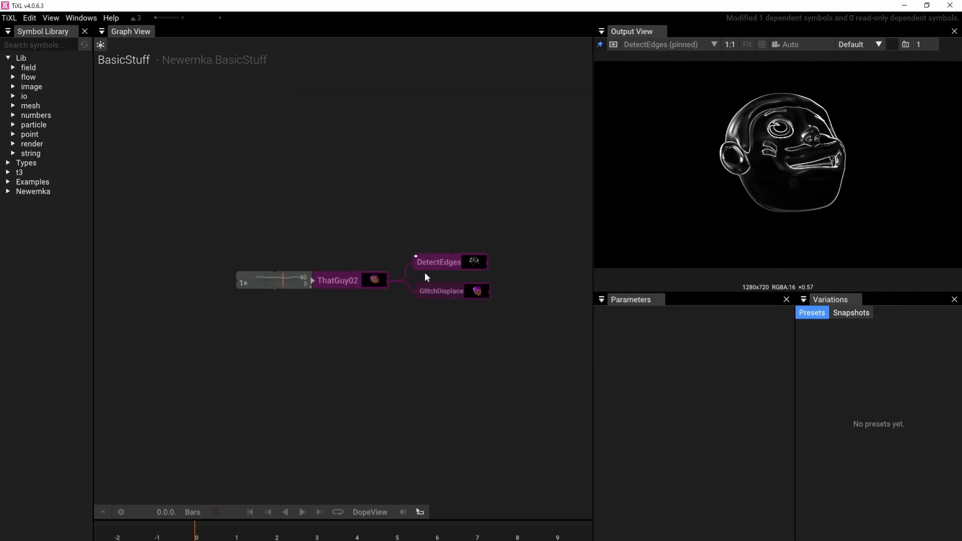
Step: Move the AnimValue operator away from ThatGuy02 and disconnect it from the RotateY input
{"action": "left_click", "coordinate": [362, 281]}
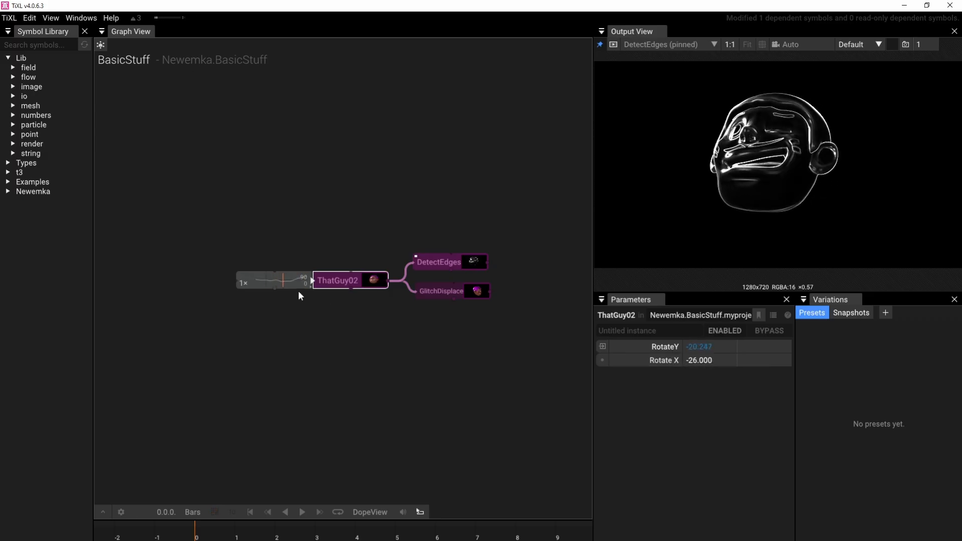
{"action": "left_click_drag", "start_coordinate": [299, 282], "coordinate": [232, 278]}
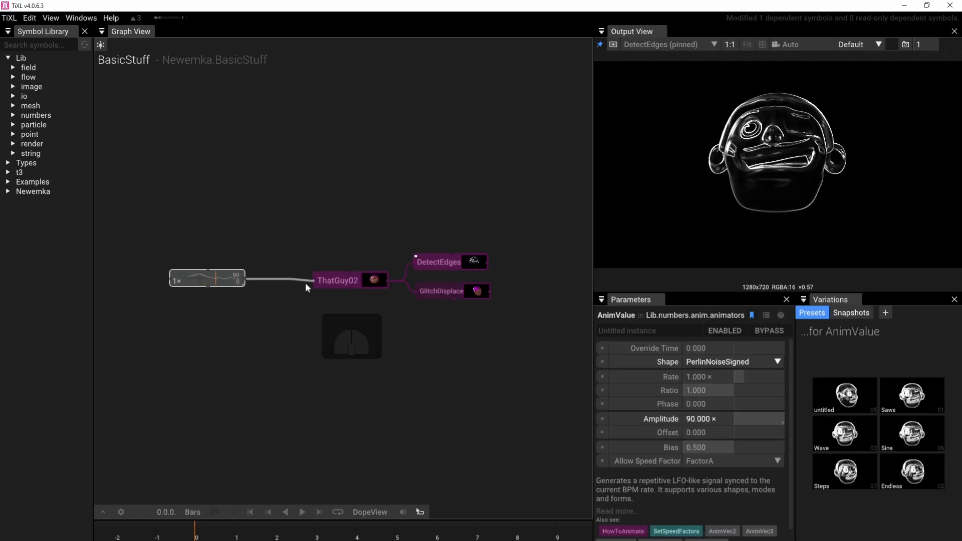
{"action": "left_click_drag", "start_coordinate": [304, 282], "coordinate": [283, 317]}
Step: Set ThatGuy02's Rotate X to -9.5 and Rotate Y to -9.1
{"action": "left_click", "coordinate": [357, 285]}
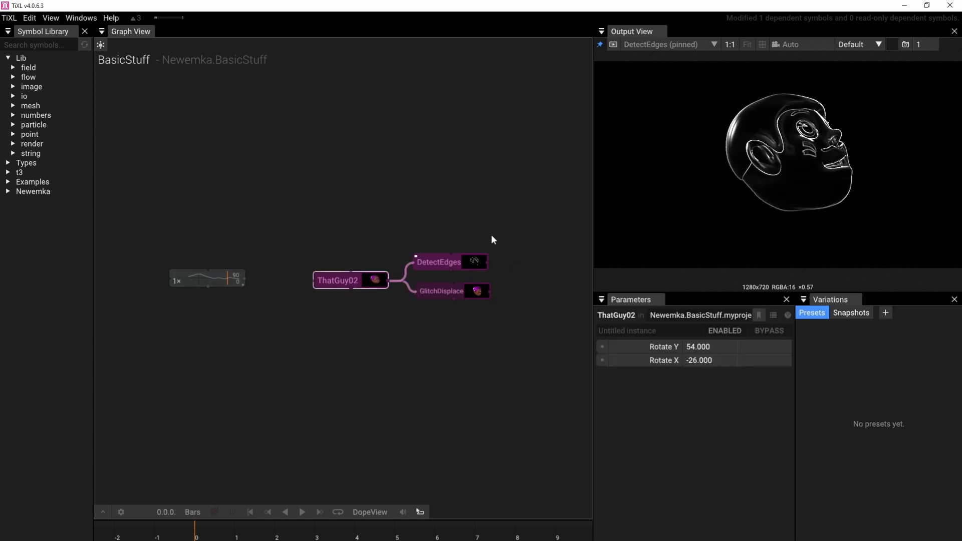
{"action": "left_click", "coordinate": [624, 347]}
{"action": "left_click", "coordinate": [620, 358]}
{"action": "left_click_drag", "start_coordinate": [743, 359], "coordinate": [581, 296]}
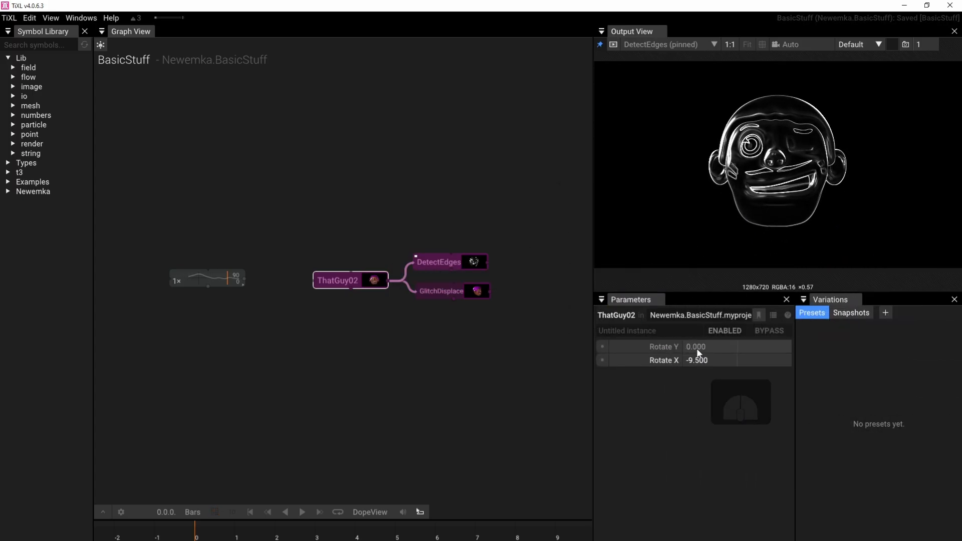
{"action": "left_click_drag", "start_coordinate": [699, 351], "coordinate": [714, 271]}
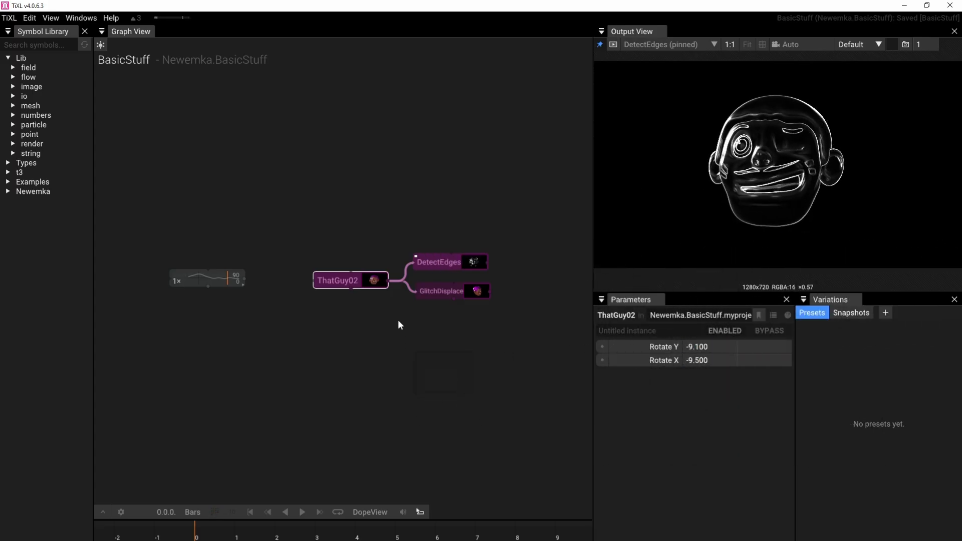
{"action": "scroll", "coordinate": [400, 325], "scroll_direction": "up", "scroll_amount": 2}
{"action": "left_click_drag", "start_coordinate": [367, 321], "coordinate": [333, 342]}
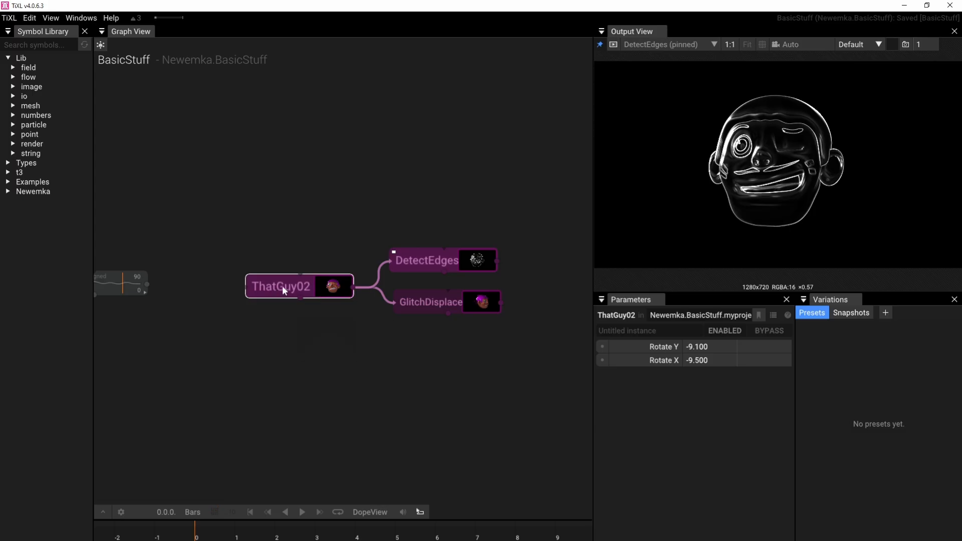
Step: Open the ThatGuy02 operator to show its whole inner node graph
{"action": "scroll", "coordinate": [281, 289], "scroll_direction": "up", "scroll_amount": 3}
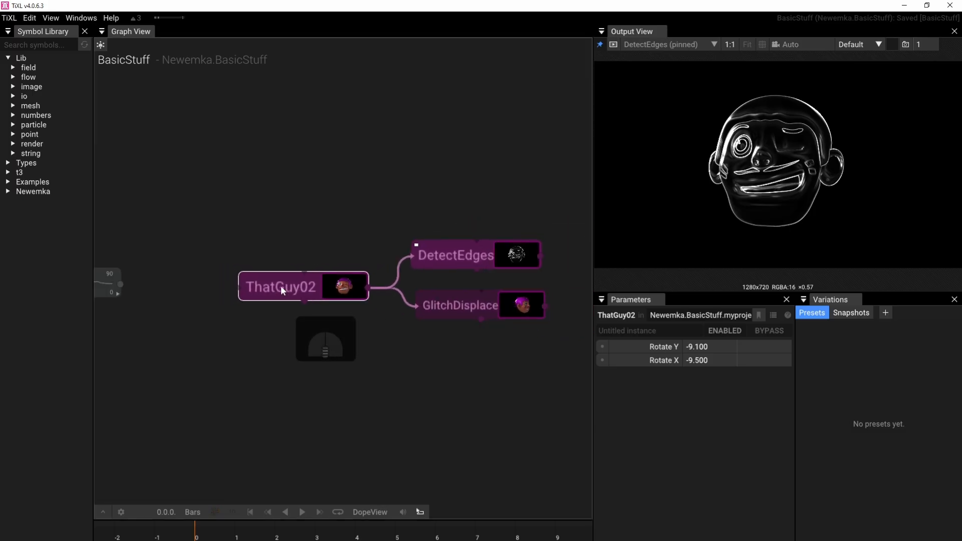
{"action": "double_click", "coordinate": [281, 286]}
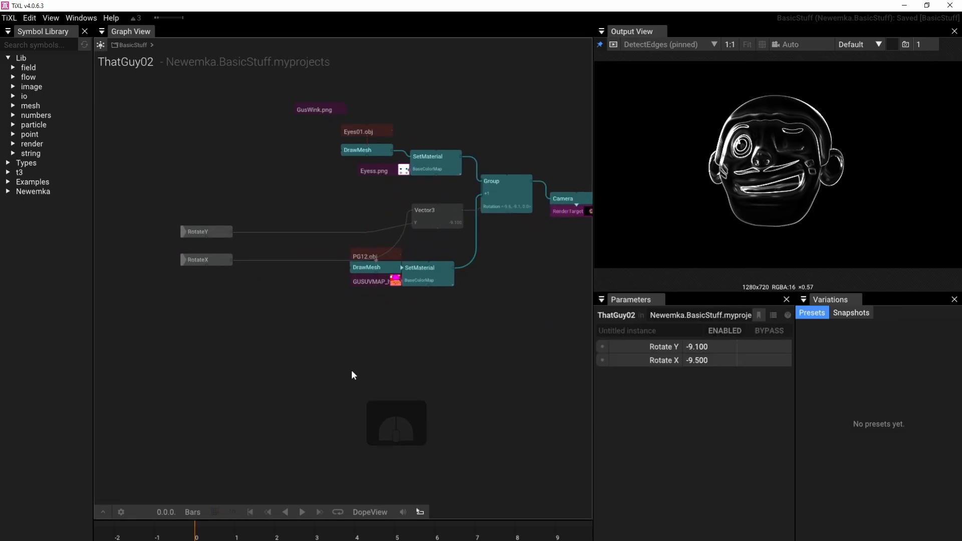
{"action": "left_click_drag", "start_coordinate": [352, 372], "coordinate": [316, 392]}
{"action": "scroll", "coordinate": [331, 381], "scroll_direction": "down", "scroll_amount": 3}
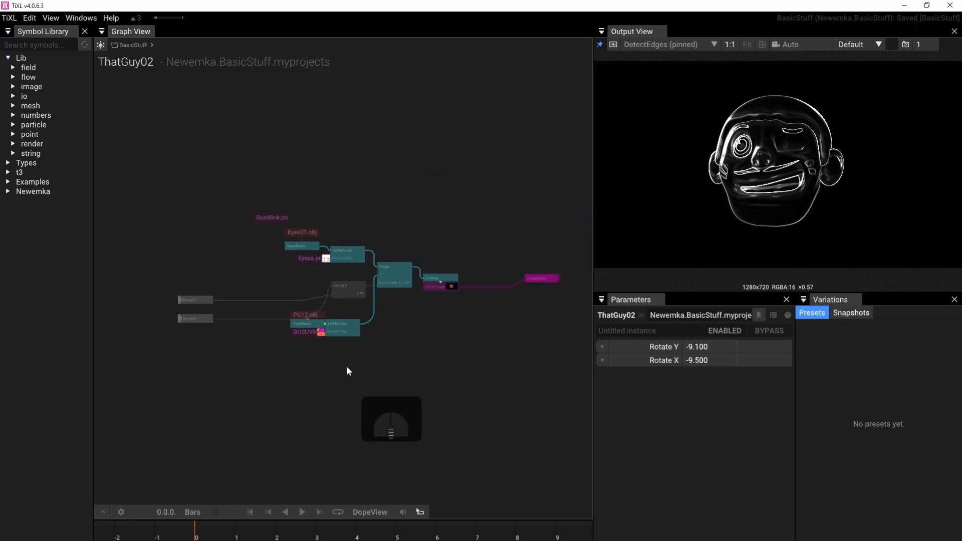
{"action": "left_click_drag", "start_coordinate": [381, 361], "coordinate": [404, 377]}
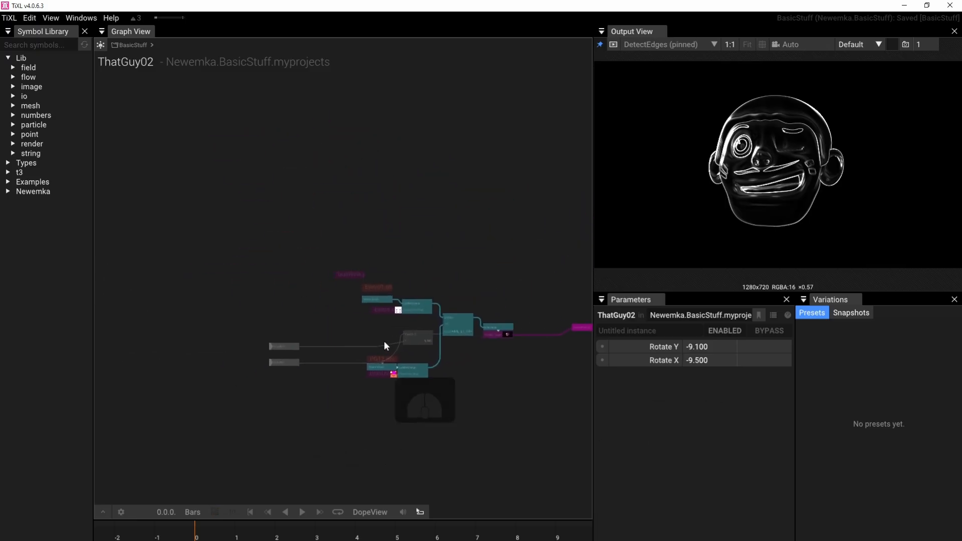
{"action": "scroll", "coordinate": [501, 359], "scroll_direction": "up", "scroll_amount": 2}
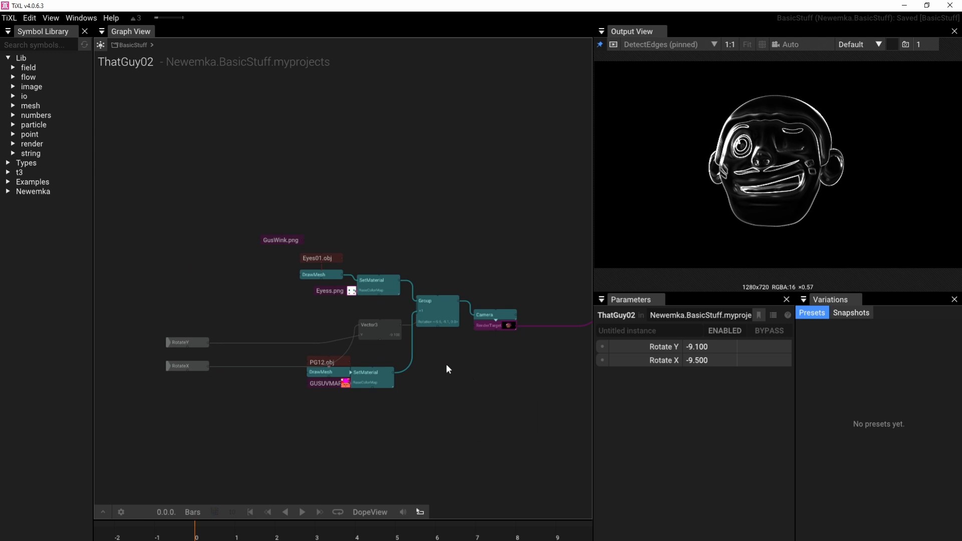
Step: Examine ThatGuy02's inner graph from the RotateX and RotateY inputs through Group and Camera to the ColorBuffer output
{"action": "scroll", "coordinate": [420, 394], "scroll_direction": "up", "scroll_amount": 2}
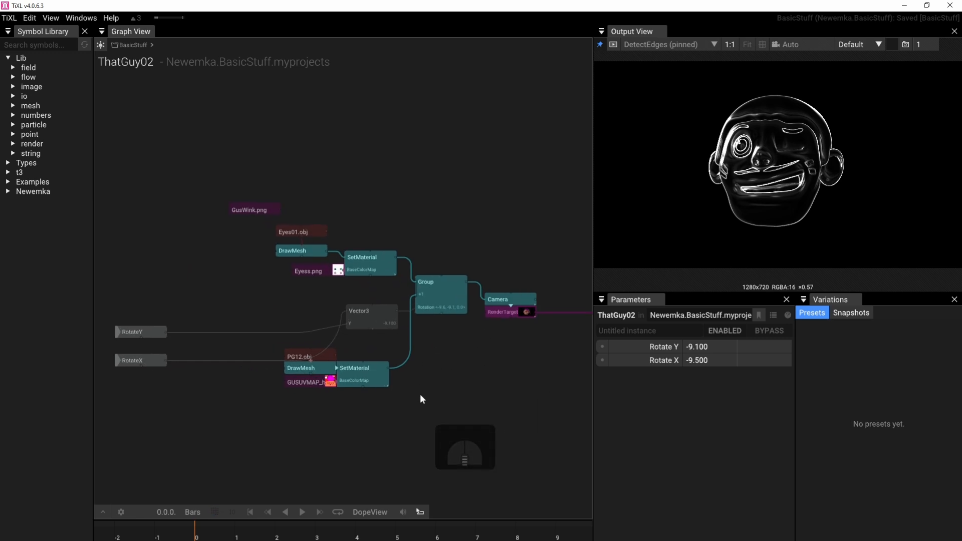
{"action": "scroll", "coordinate": [420, 394], "scroll_direction": "down", "scroll_amount": 2}
{"action": "scroll", "coordinate": [420, 394], "scroll_direction": "up", "scroll_amount": 2}
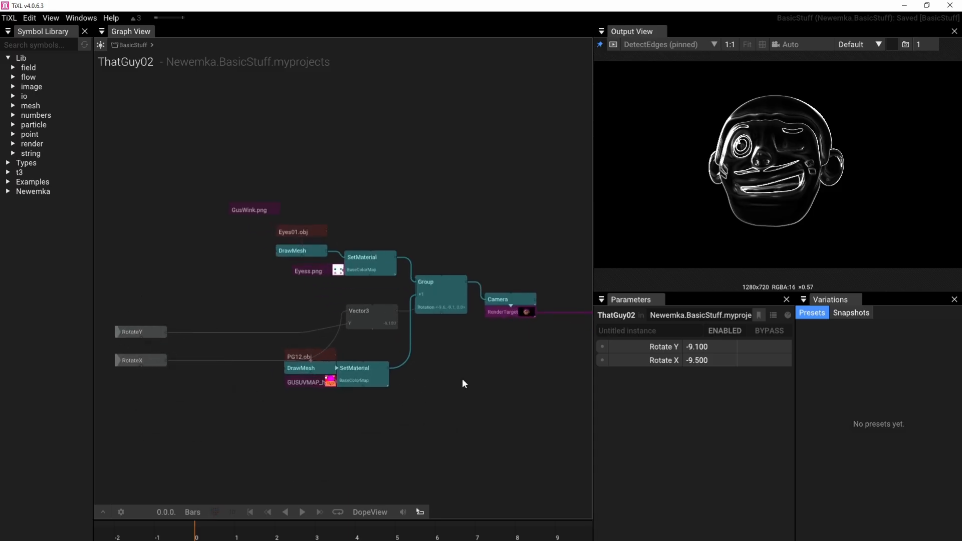
{"action": "left_click_drag", "start_coordinate": [460, 376], "coordinate": [344, 402]}
{"action": "left_click_drag", "start_coordinate": [494, 377], "coordinate": [440, 382]}
{"action": "left_click", "coordinate": [490, 331]}
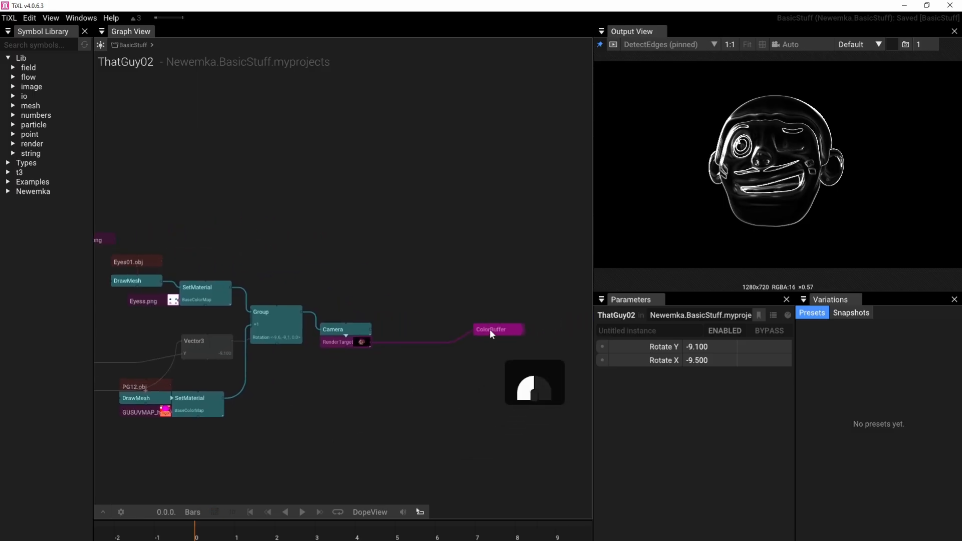
{"action": "left_click_drag", "start_coordinate": [490, 332], "coordinate": [476, 308]}
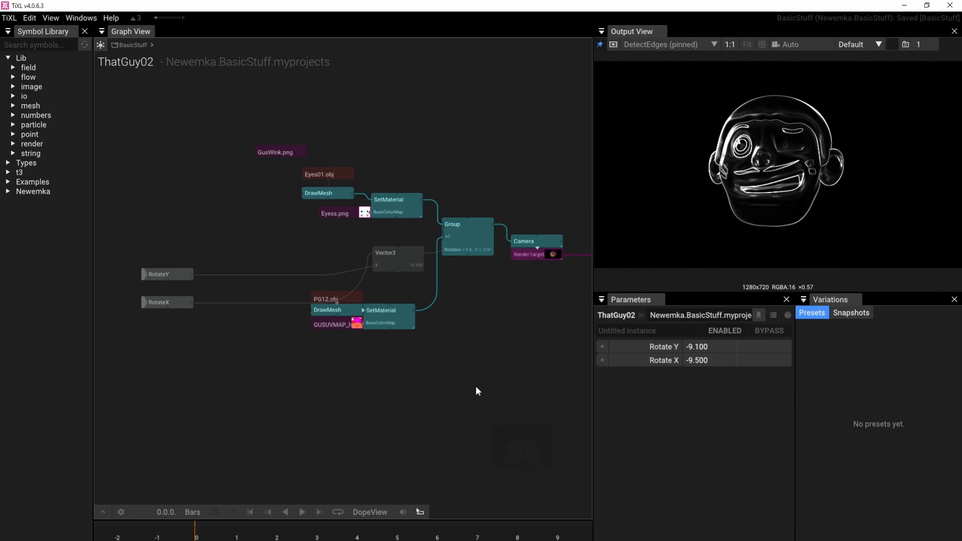
{"action": "left_click_drag", "start_coordinate": [483, 356], "coordinate": [455, 387]}
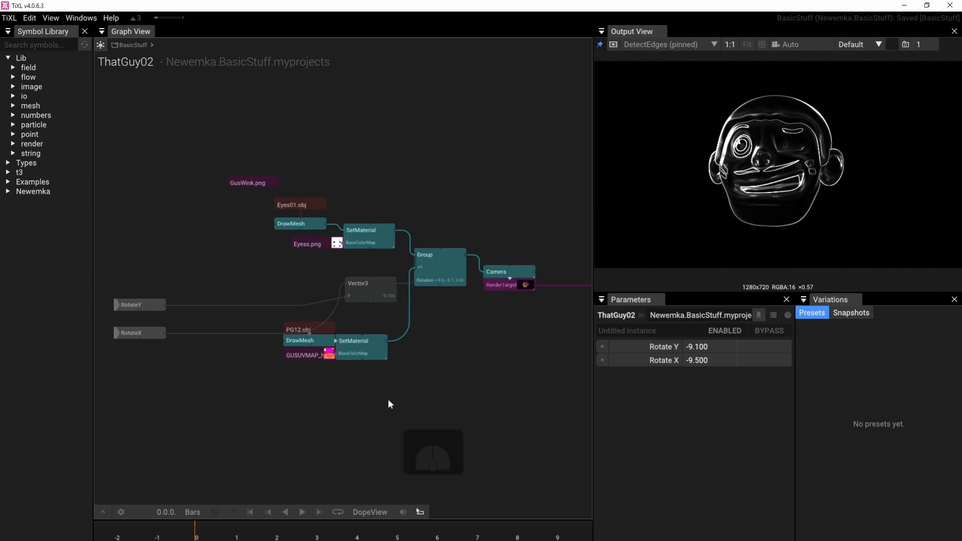
Step: Enable dedicated playback settings for ThatGuy02 and add a soundtrack entry with Project Sound Track as the audio source
{"action": "left_click", "coordinate": [121, 512]}
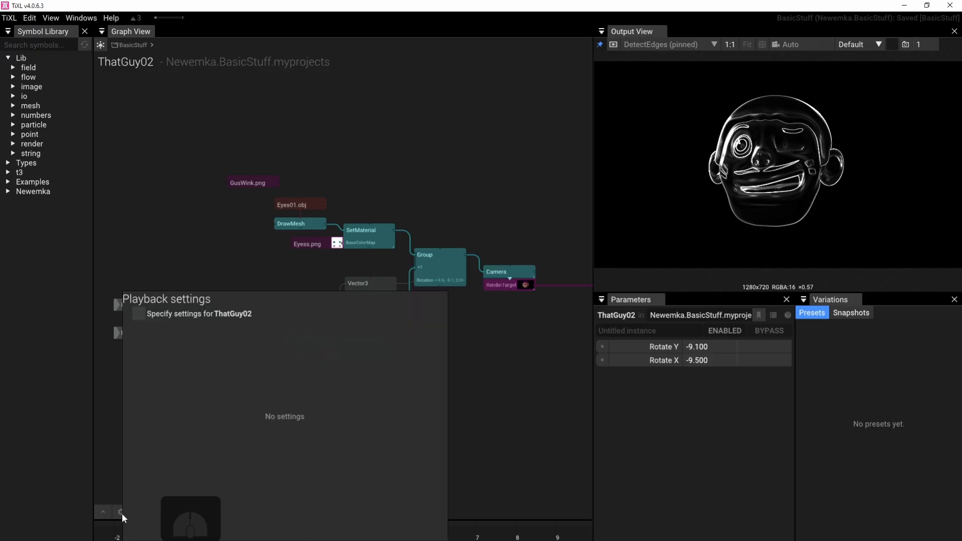
{"action": "left_click", "coordinate": [139, 315]}
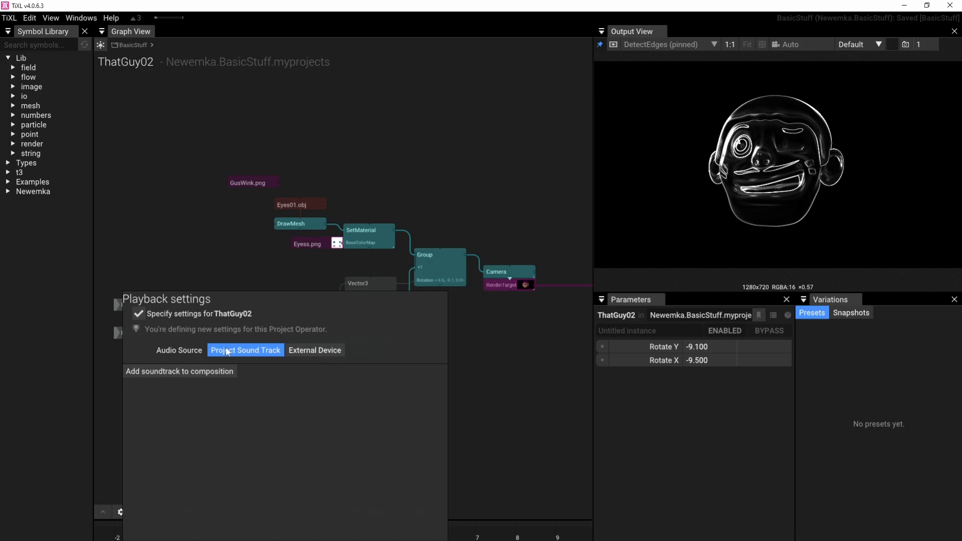
{"action": "left_click", "coordinate": [196, 372]}
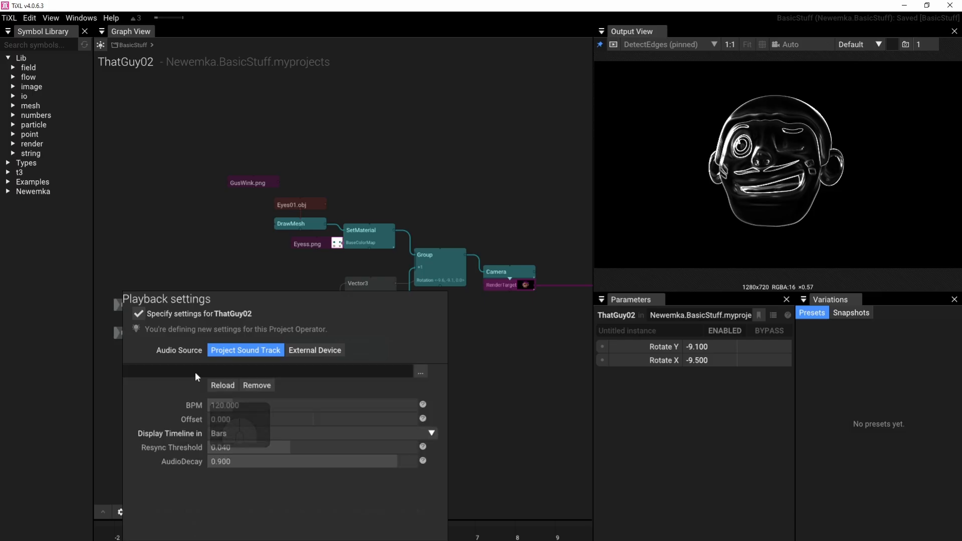
{"action": "left_click", "coordinate": [200, 371]}
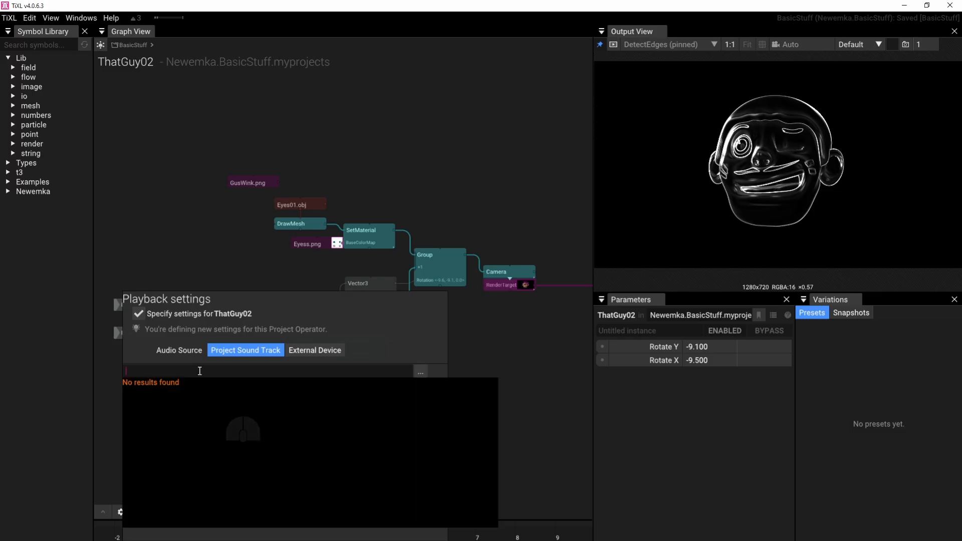
{"action": "left_click", "coordinate": [365, 320]}
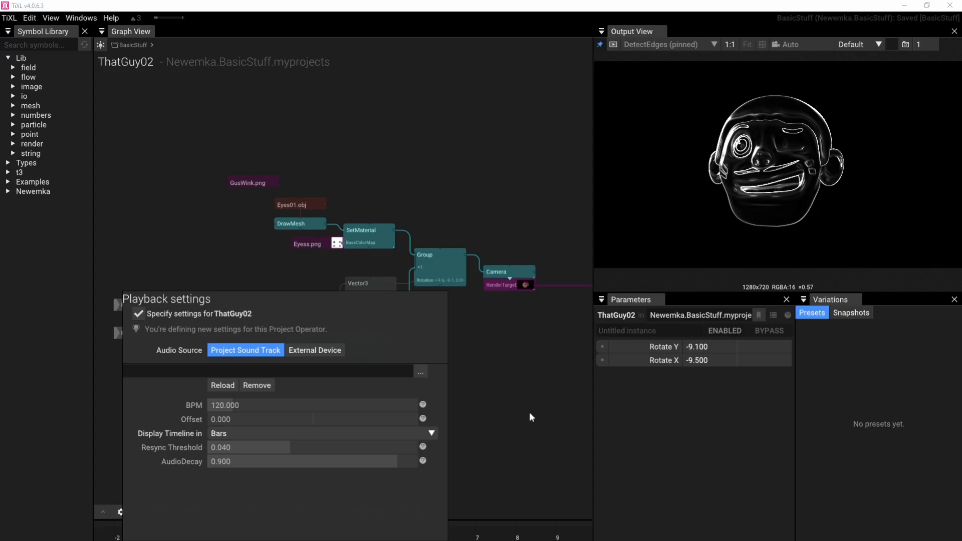
Step: Browse for the soundtrack file and create a new subfolder named Musics in Newemka.BasicStuff
{"action": "left_click", "coordinate": [422, 374]}
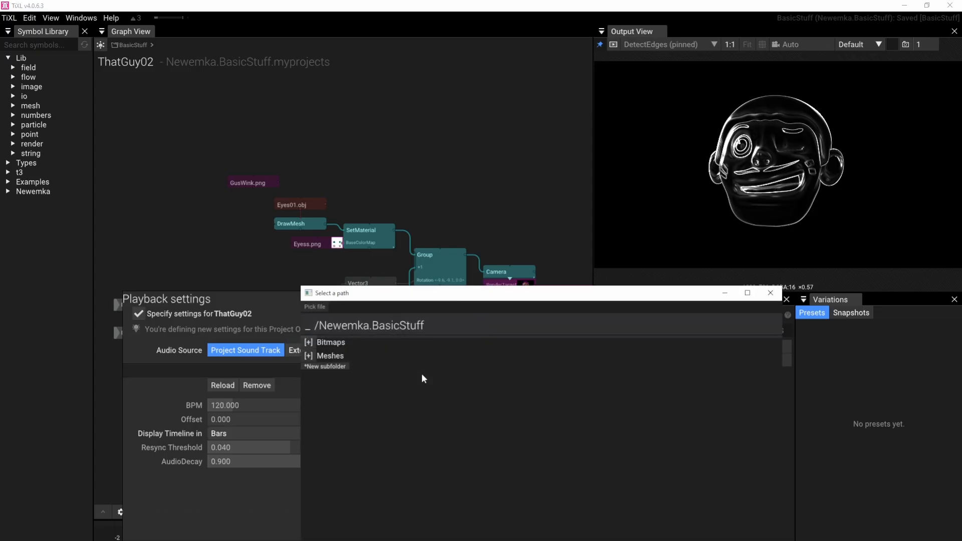
{"action": "left_click_drag", "start_coordinate": [455, 296], "coordinate": [405, 231]}
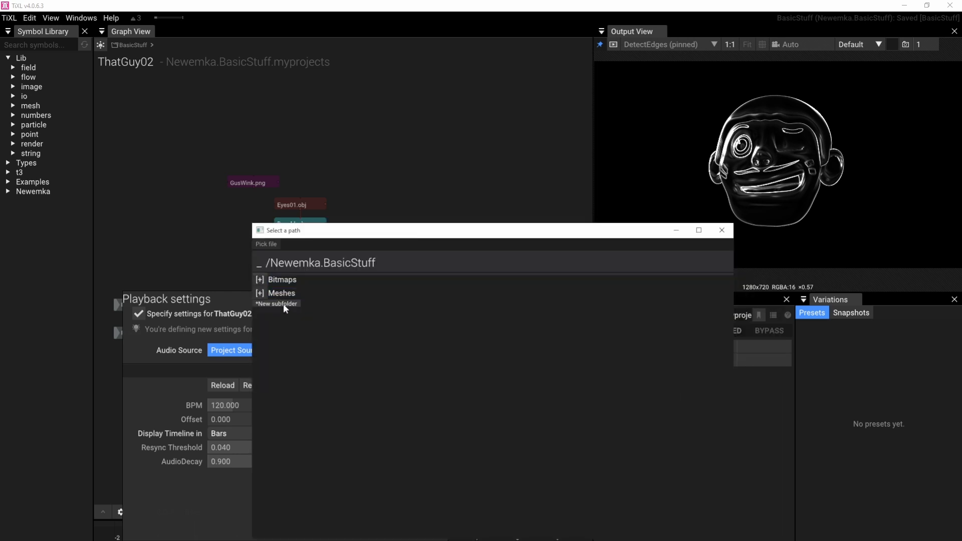
{"action": "left_click", "coordinate": [277, 303]}
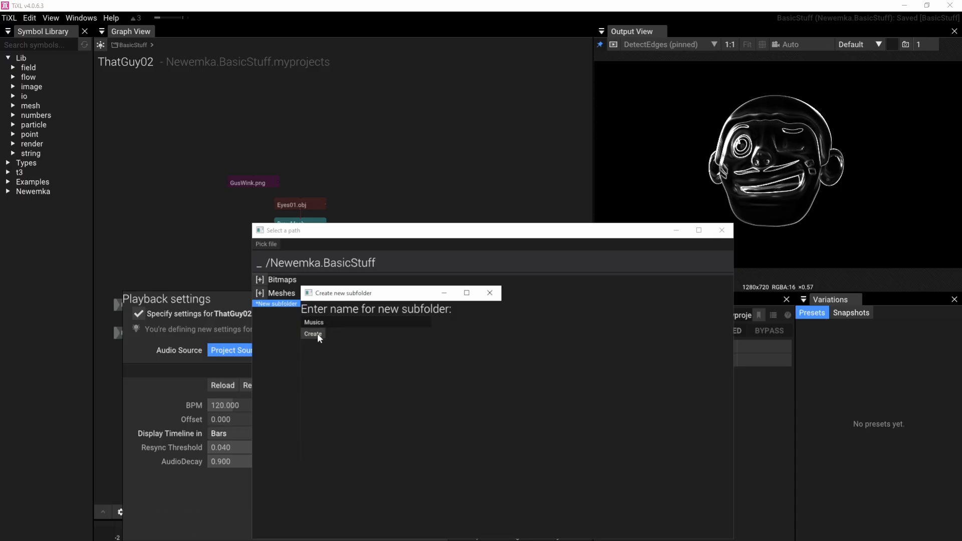
{"action": "left_click", "coordinate": [317, 334]}
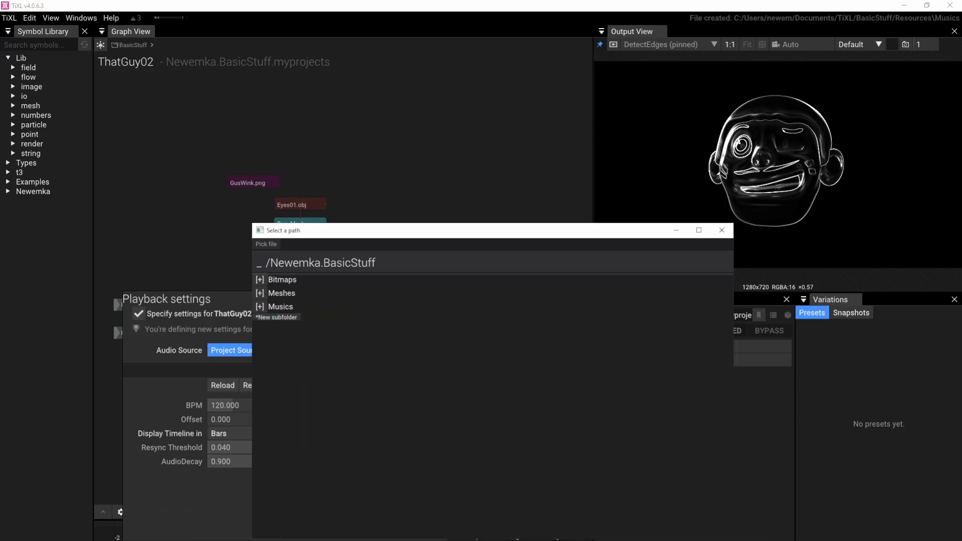
Step: Copy JACK RADIS_RADIS_Matster_125BPM.wav from File Explorer into the Musics folder and pick it as the soundtrack
{"action": "left_click_drag", "start_coordinate": [961, 136], "coordinate": [789, 141]}
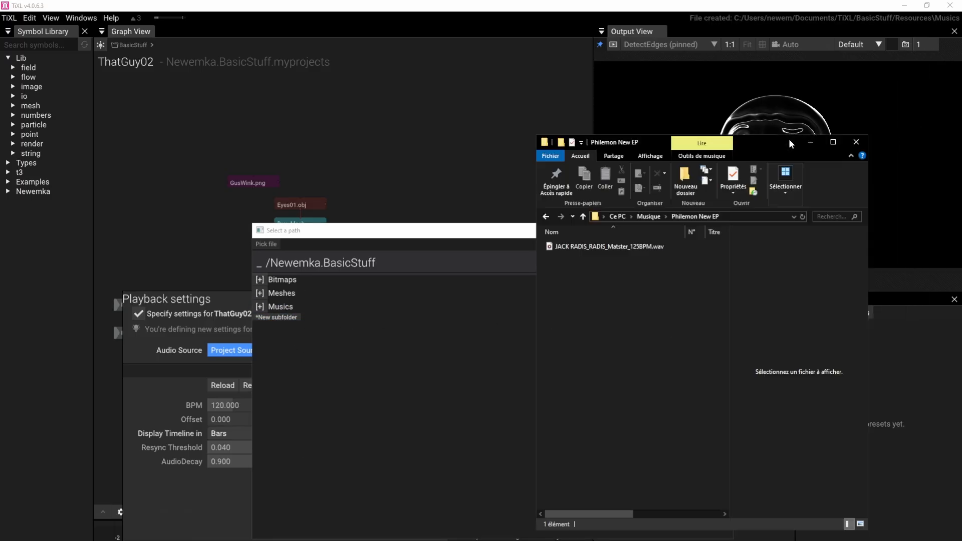
{"action": "left_click_drag", "start_coordinate": [588, 245], "coordinate": [272, 309]}
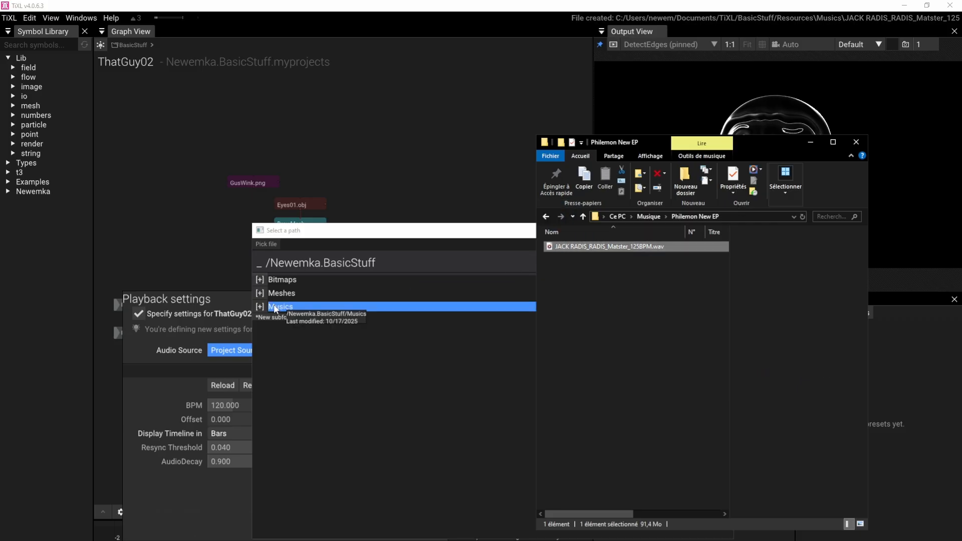
{"action": "left_click", "coordinate": [262, 305]}
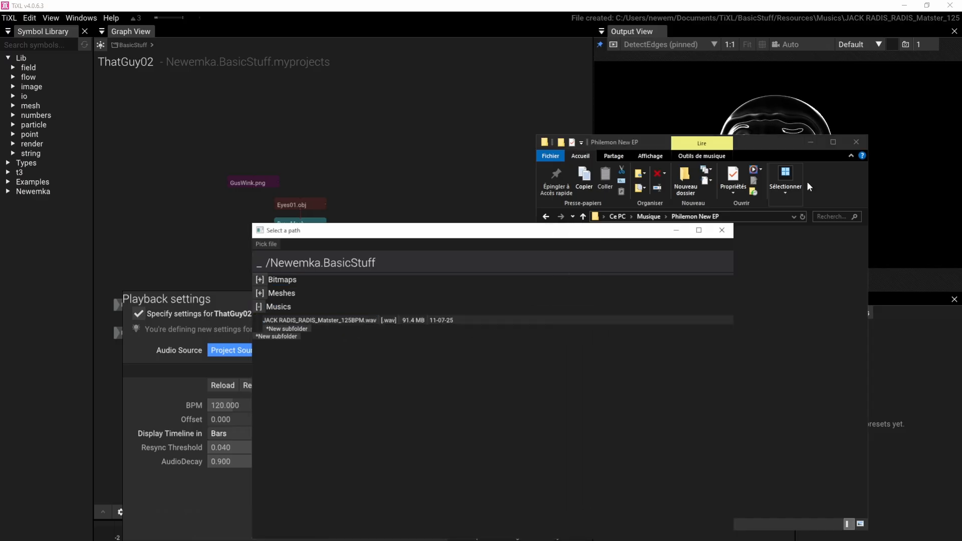
{"action": "left_click", "coordinate": [872, 145]}
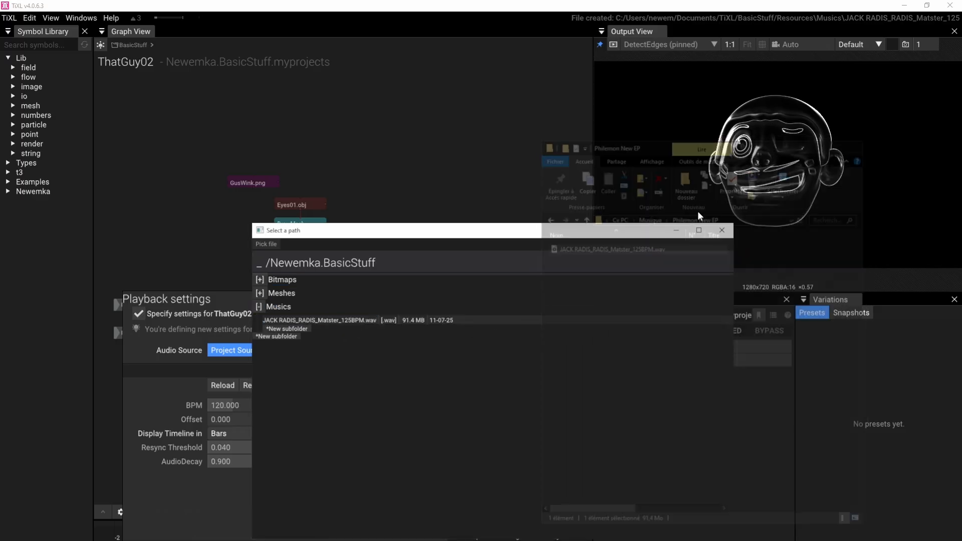
{"action": "left_click", "coordinate": [322, 324]}
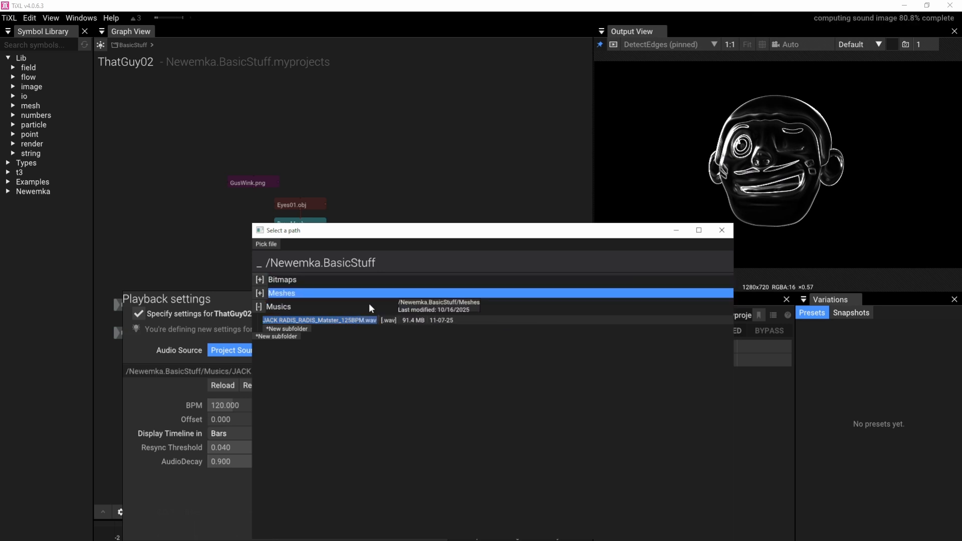
{"action": "left_click", "coordinate": [722, 231]}
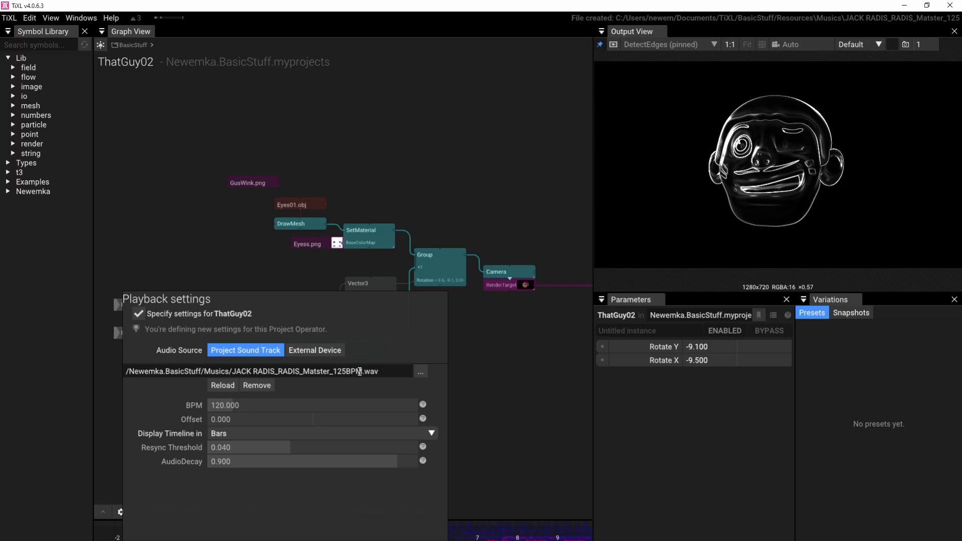
Step: Set the soundtrack's BPM to 125 and close the playback settings
{"action": "left_click", "coordinate": [247, 402]}
{"action": "left_click", "coordinate": [224, 408]}
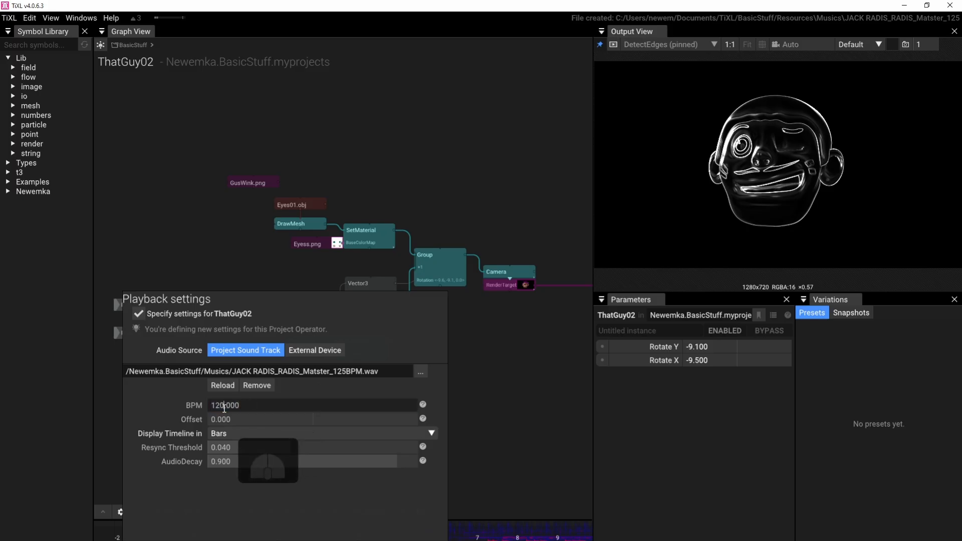
{"action": "left_click_drag", "start_coordinate": [220, 405], "coordinate": [277, 397]}
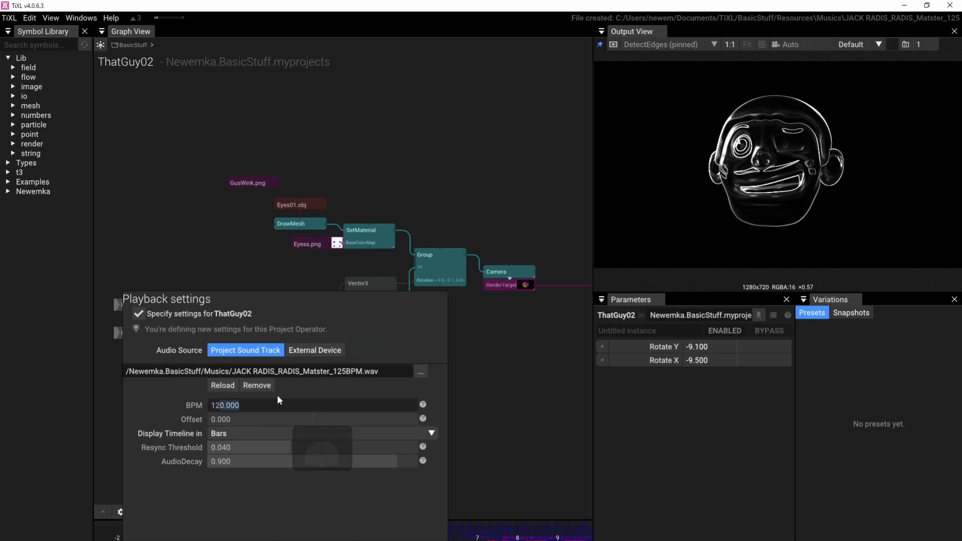
{"action": "type", "text": "5"}
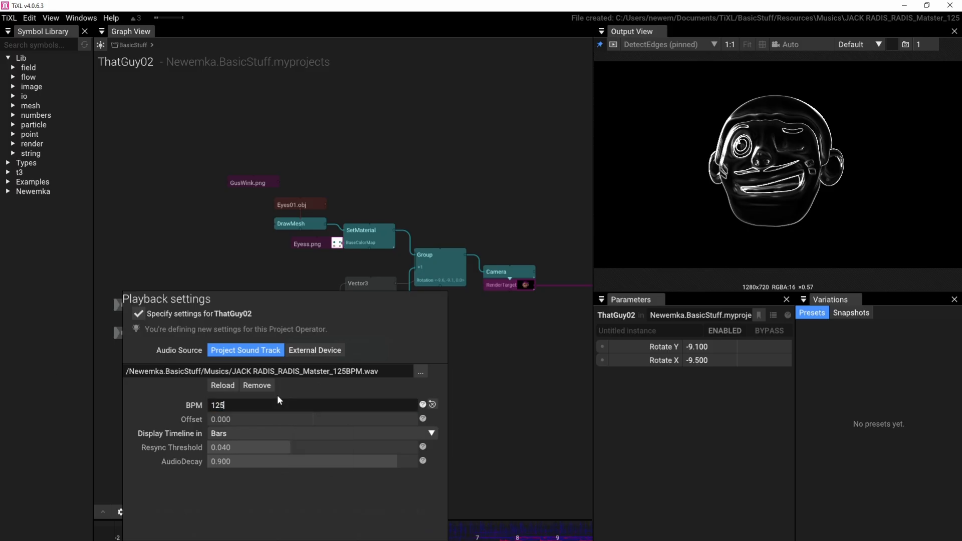
{"action": "left_click", "coordinate": [134, 396]}
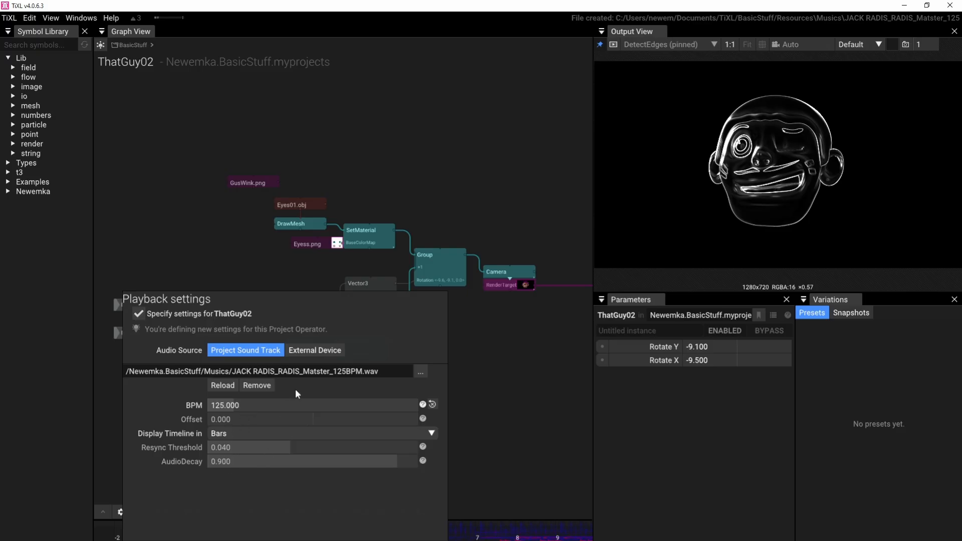
{"action": "left_click", "coordinate": [483, 339]}
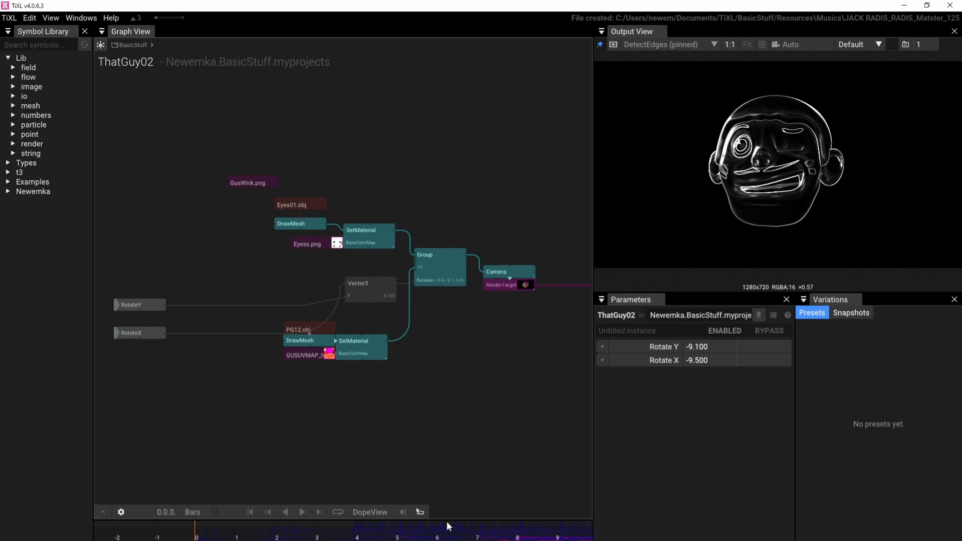
Step: Expand the timeline, look over the soundtrack's spectrum, and start playback from bar 0
{"action": "left_click", "coordinate": [102, 512]}
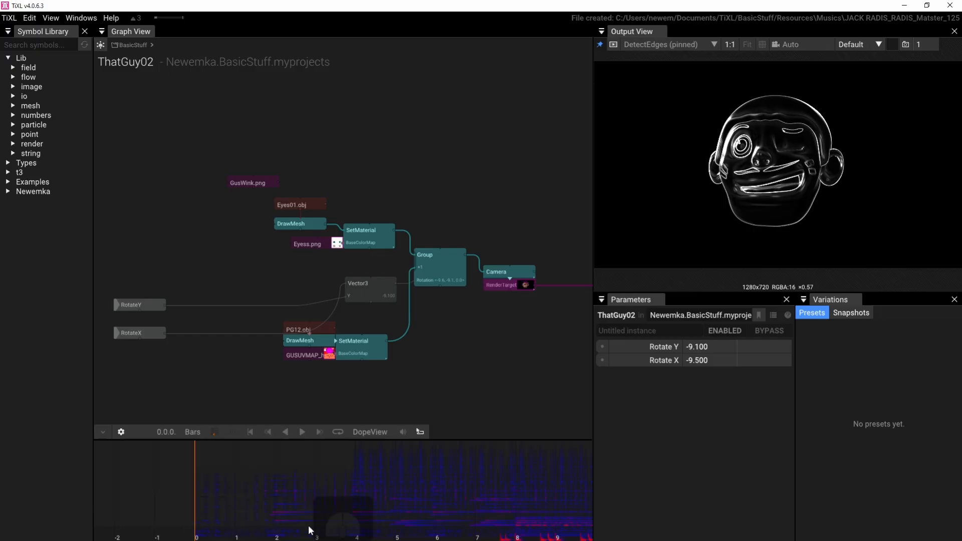
{"action": "left_click_drag", "start_coordinate": [497, 519], "coordinate": [219, 511]}
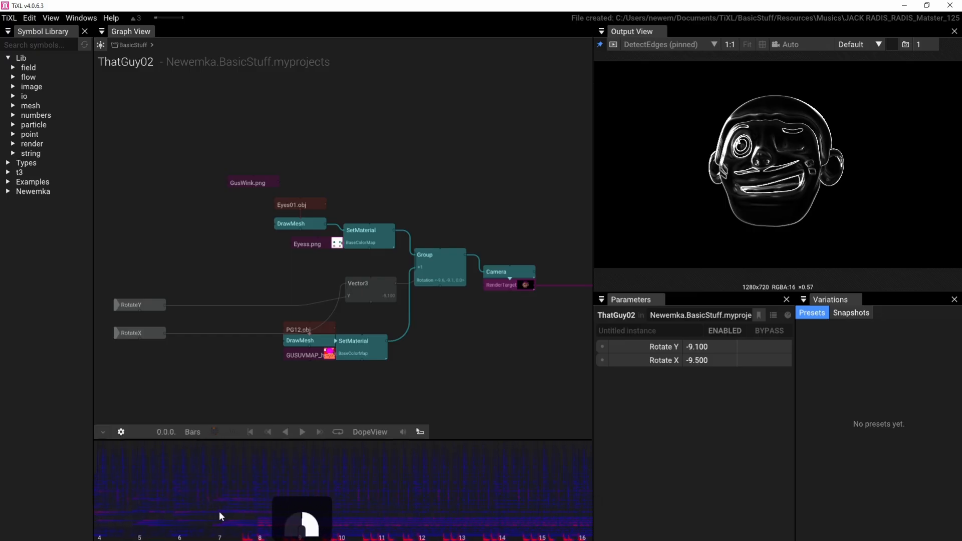
{"action": "left_click_drag", "start_coordinate": [428, 506], "coordinate": [497, 501]}
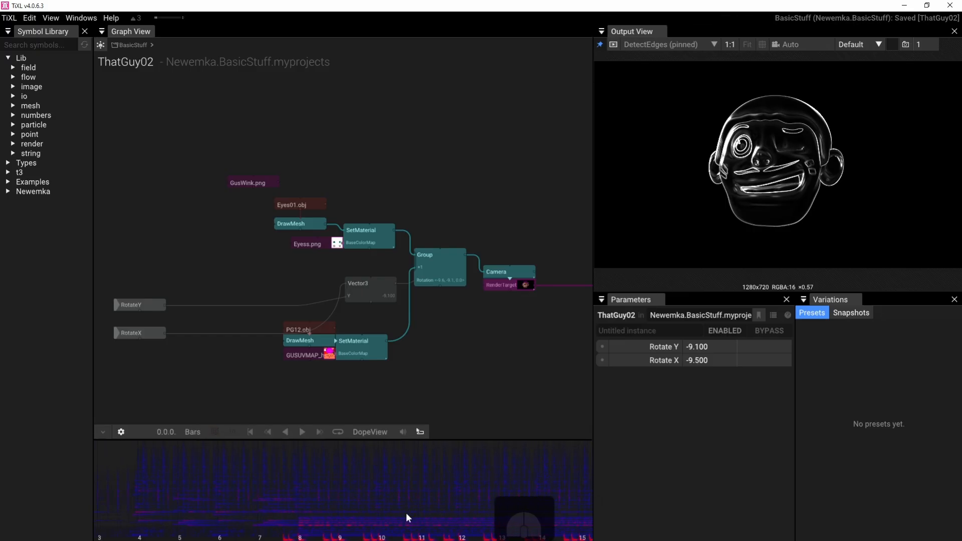
{"action": "left_click_drag", "start_coordinate": [305, 522], "coordinate": [497, 509]}
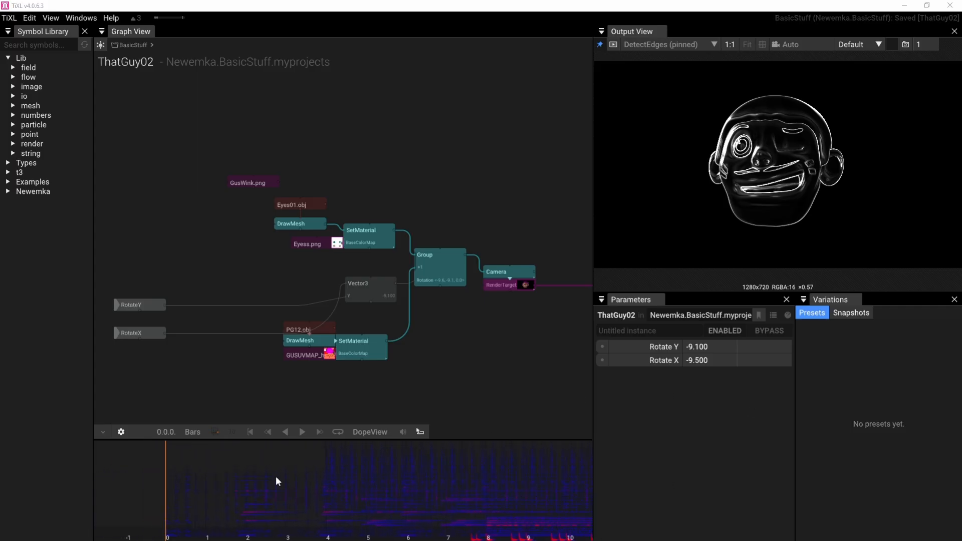
{"action": "left_click", "coordinate": [302, 433]}
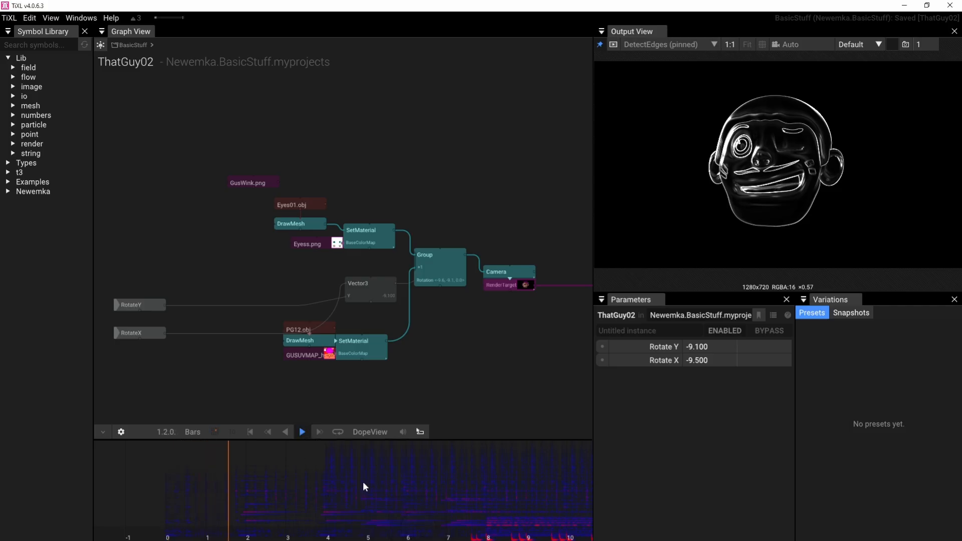
Step: Follow the soundtrack's playback along the timeline spectrum past bar 14
{"action": "left_click", "coordinate": [432, 531]}
{"action": "left_click_drag", "start_coordinate": [502, 516], "coordinate": [235, 500]}
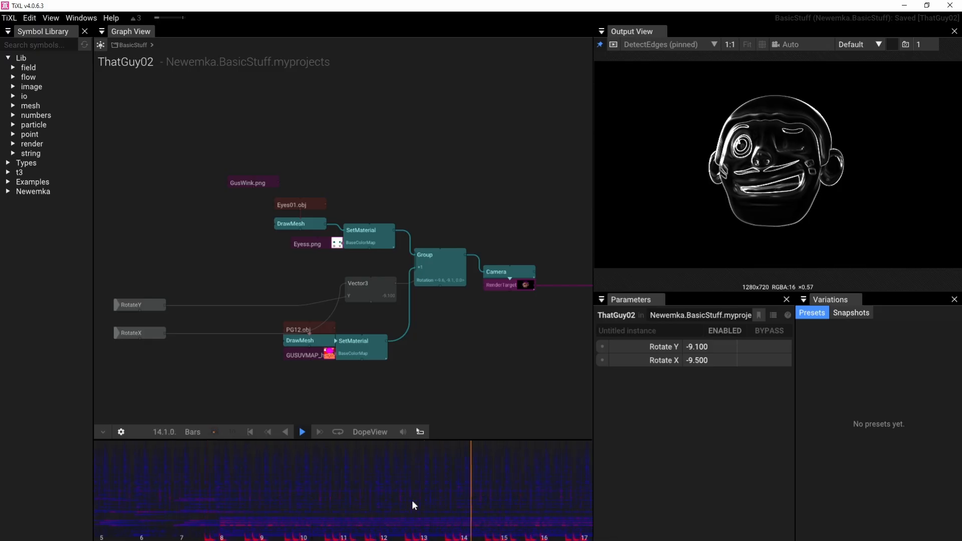
{"action": "left_click", "coordinate": [314, 501]}
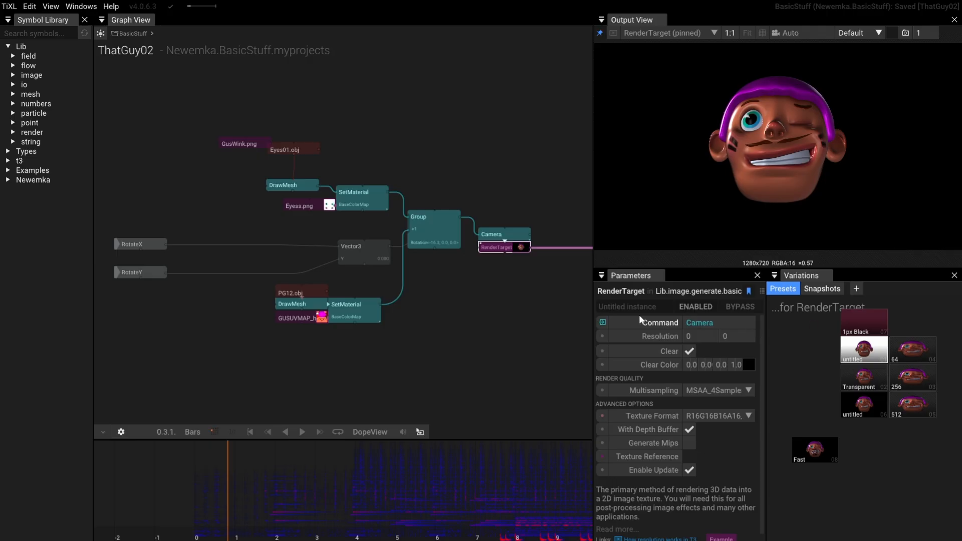
Step: Search the symbol library for "audio" and add an AudioReaction operator to the graph above the eyes' SetMaterial node
{"action": "left_click_drag", "start_coordinate": [454, 307], "coordinate": [434, 353]}
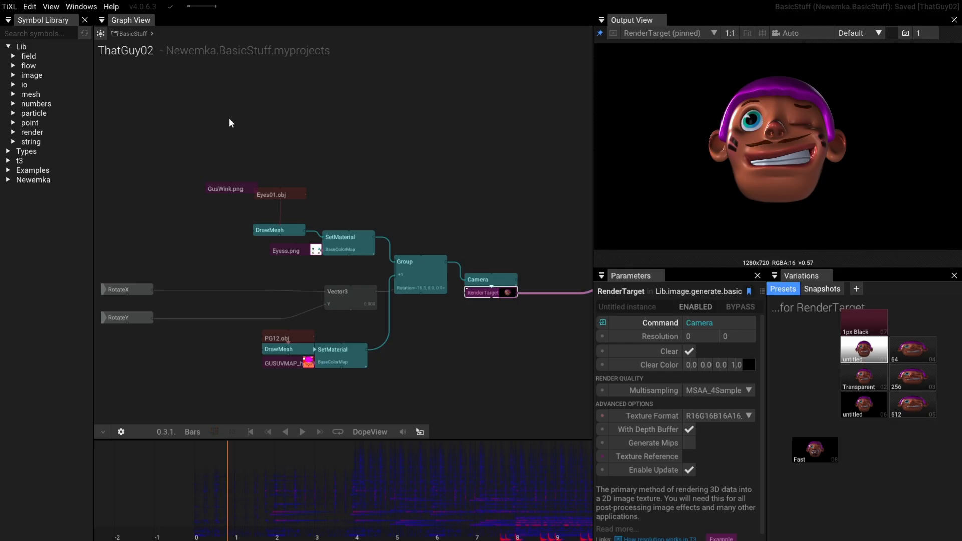
{"action": "left_click", "coordinate": [42, 33]}
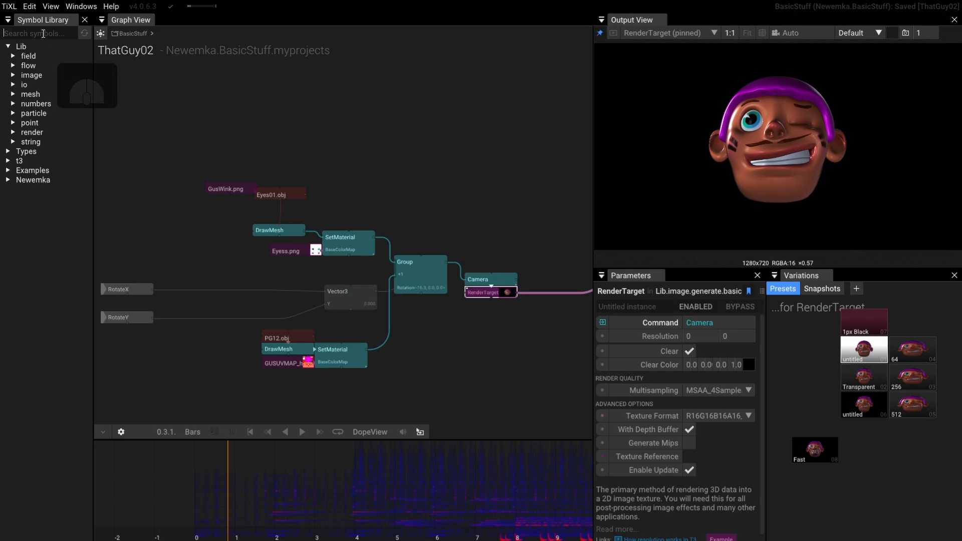
{"action": "type", "text": "audio"}
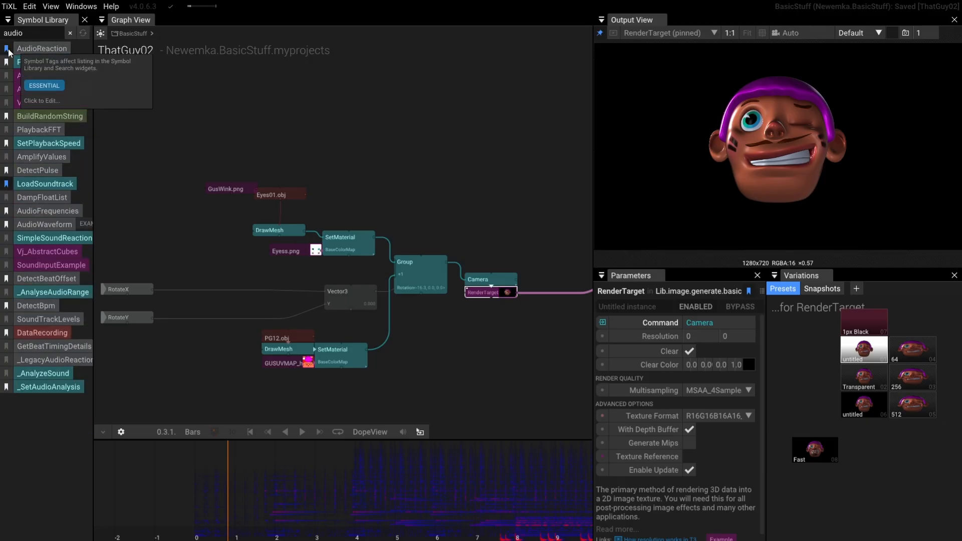
{"action": "left_click", "coordinate": [31, 49]}
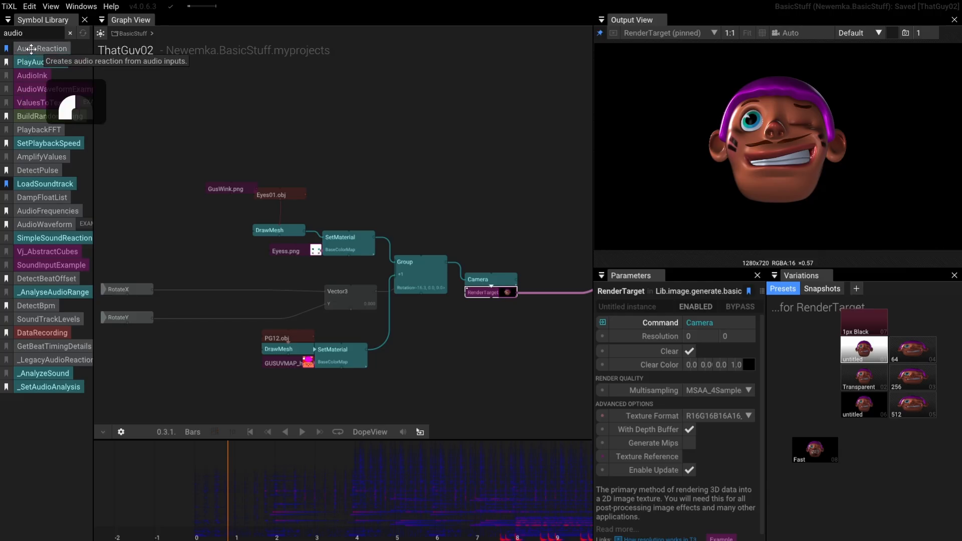
{"action": "left_click_drag", "start_coordinate": [31, 49], "coordinate": [322, 122]}
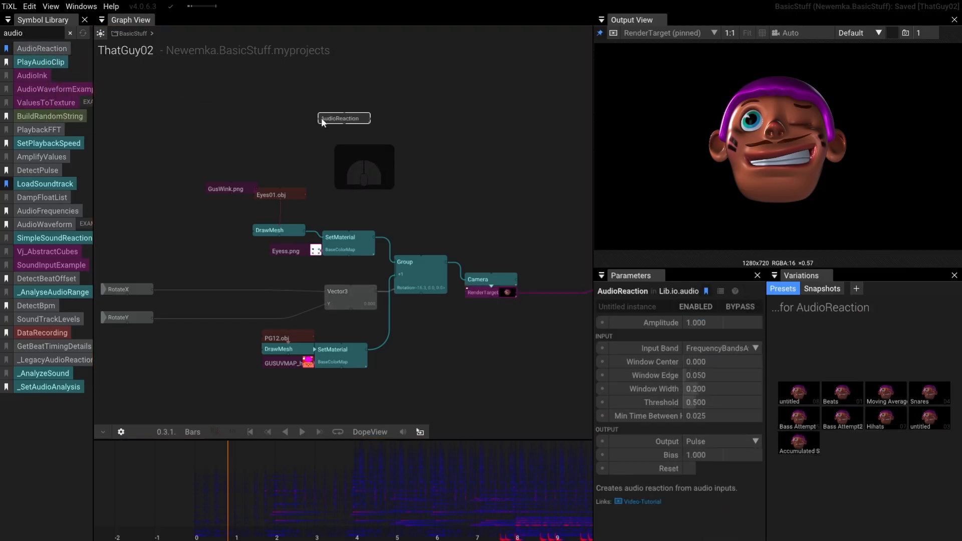
{"action": "scroll", "coordinate": [359, 140], "scroll_direction": "up", "scroll_amount": 2}
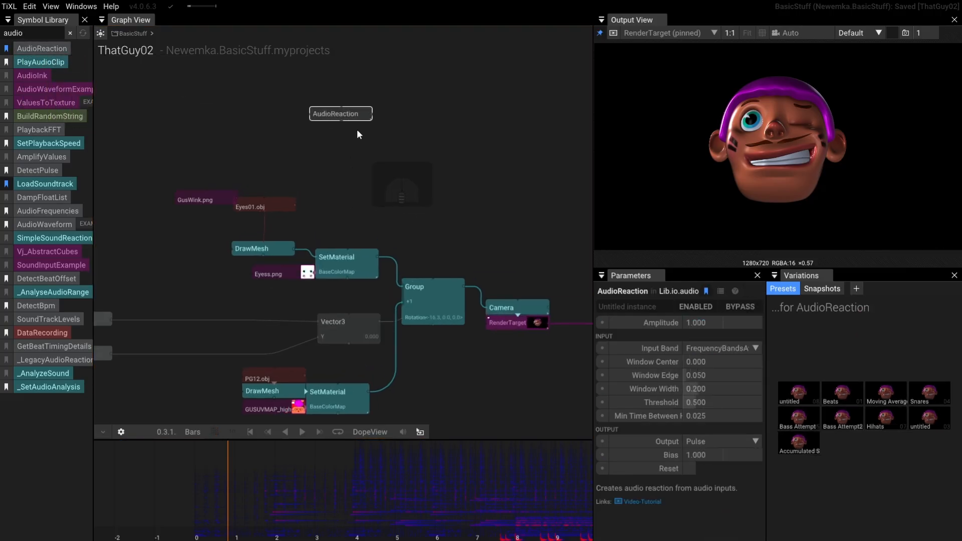
{"action": "left_click_drag", "start_coordinate": [356, 112], "coordinate": [374, 185]}
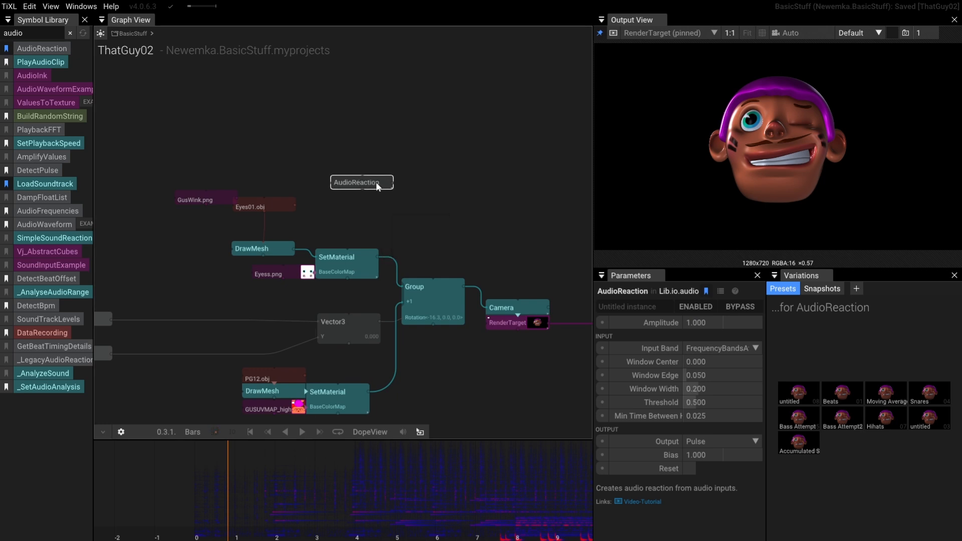
Step: Pin AudioReaction to the output view and play the soundtrack past bar 10 to watch its pulse curve, then pause
{"action": "scroll", "coordinate": [377, 184], "scroll_direction": "up", "scroll_amount": 3}
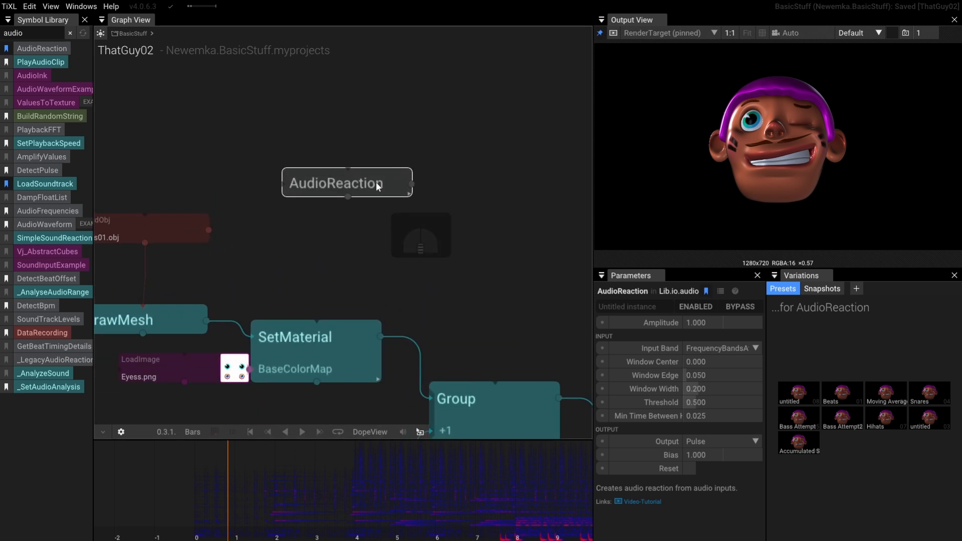
{"action": "key", "text": "p"}
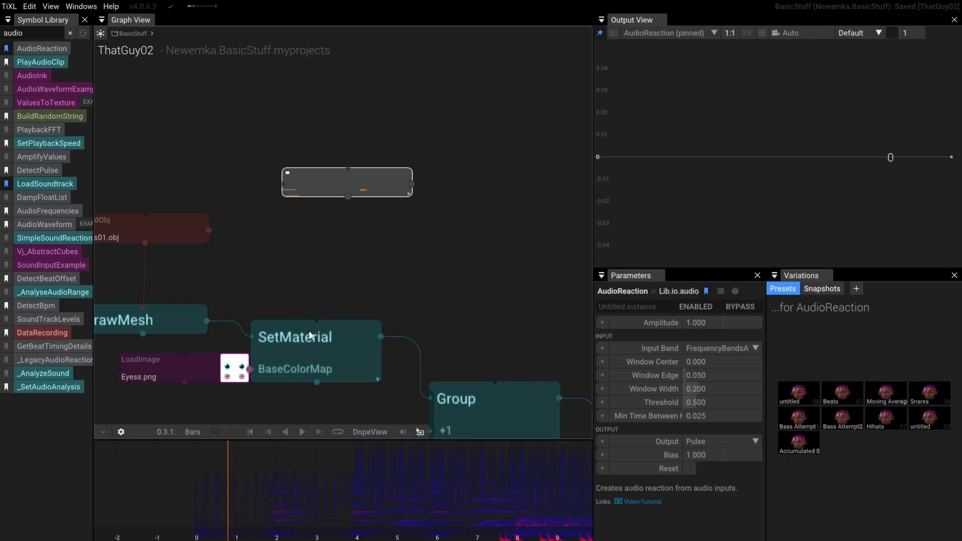
{"action": "left_click", "coordinate": [301, 433]}
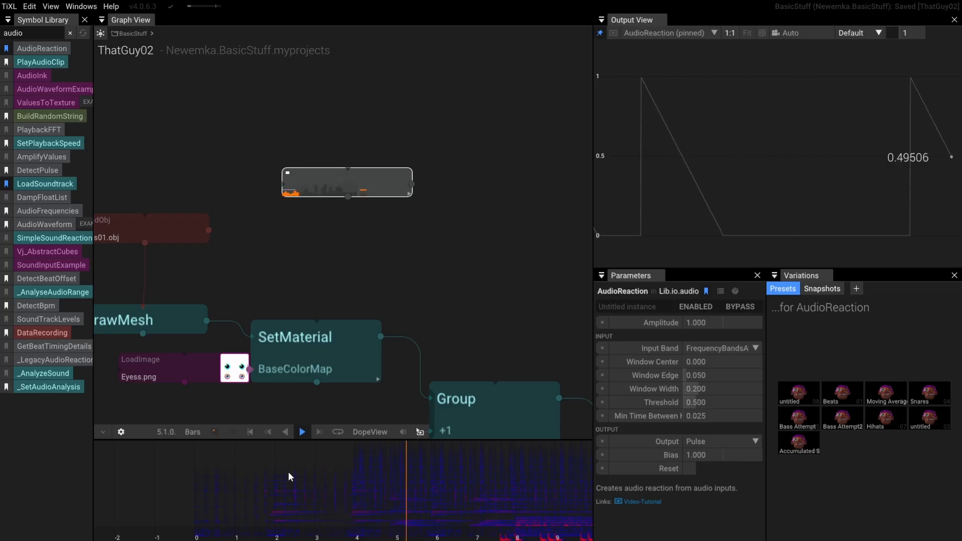
{"action": "left_click_drag", "start_coordinate": [485, 487], "coordinate": [287, 492]}
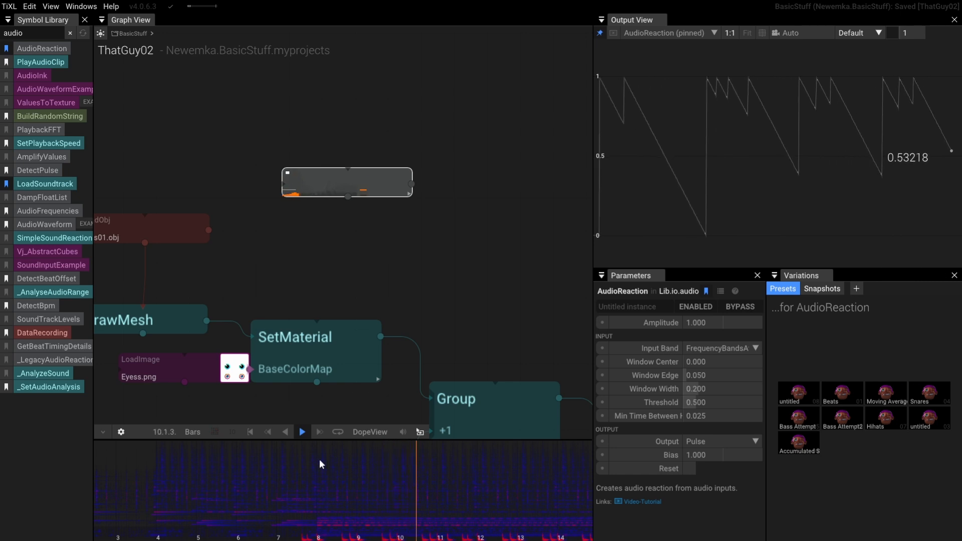
{"action": "left_click", "coordinate": [302, 432]}
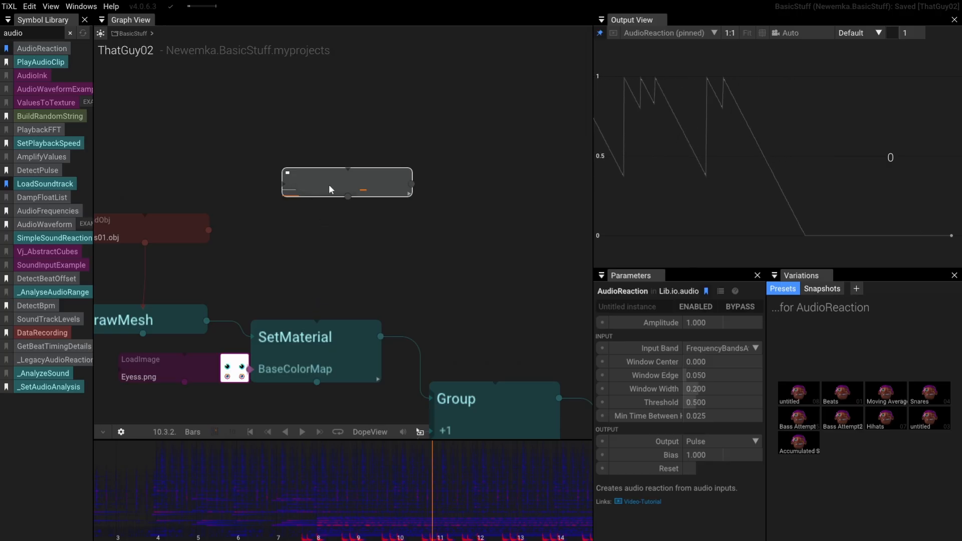
Step: Set AudioReaction's Window Center to 0.555 and Threshold to 0.490, and test the response with a short playback
{"action": "left_click_drag", "start_coordinate": [326, 184], "coordinate": [353, 193]}
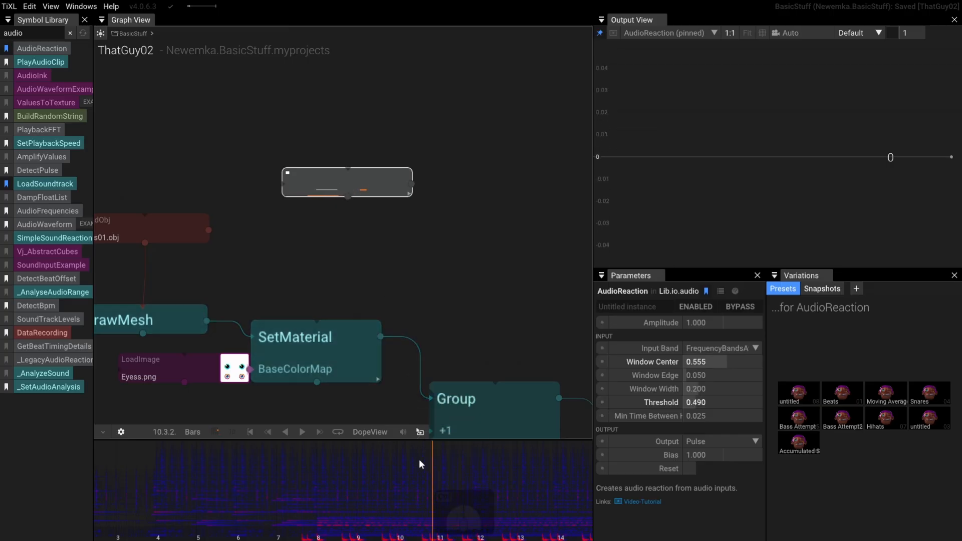
{"action": "key", "text": "space"}
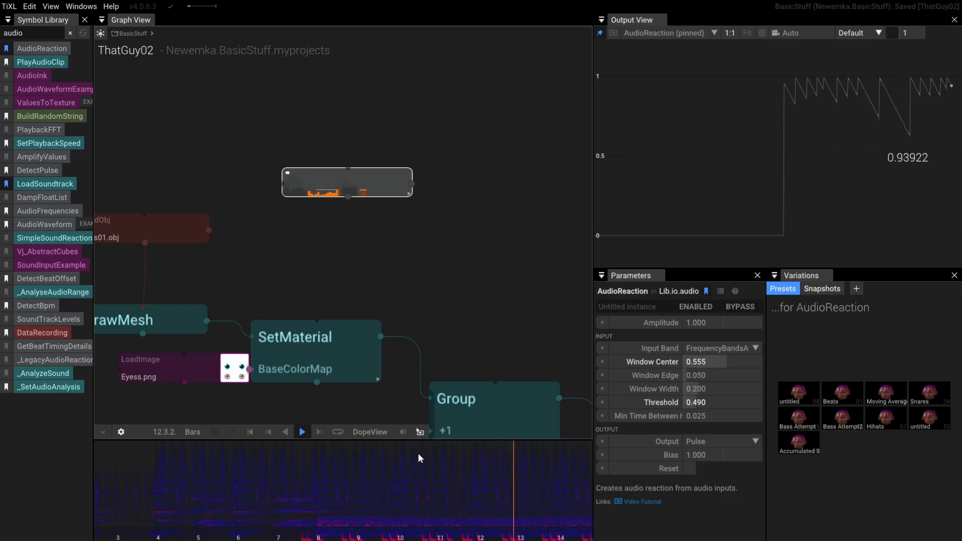
{"action": "key", "text": "space"}
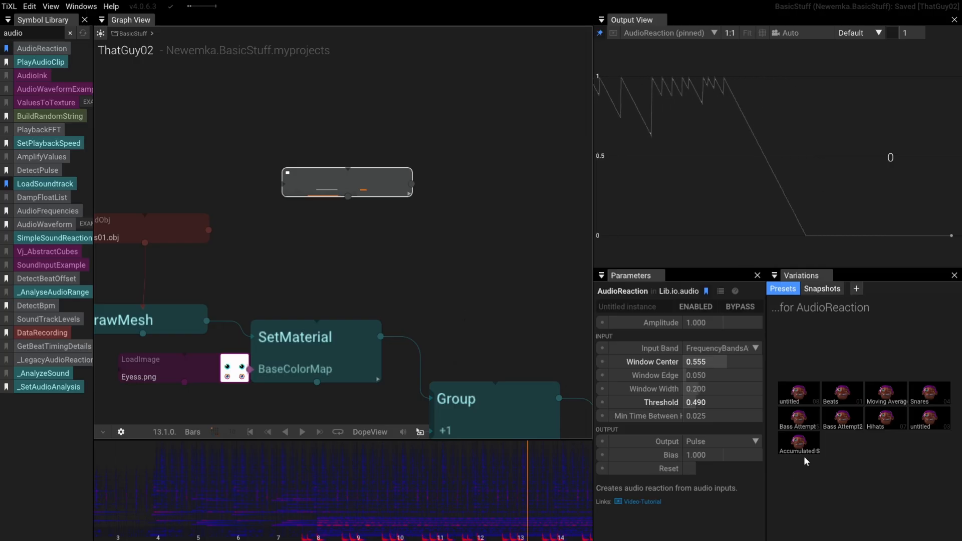
Step: Apply the Accumulated Spin preset to AudioReaction
{"action": "scroll", "coordinate": [826, 469], "scroll_direction": "up", "scroll_amount": 5}
{"action": "left_click_drag", "start_coordinate": [811, 467], "coordinate": [929, 491]}
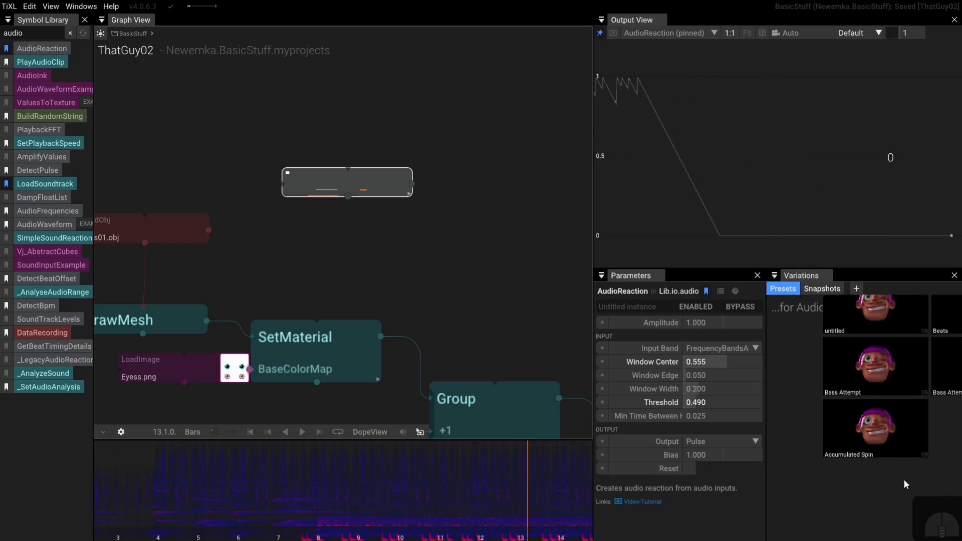
{"action": "left_click", "coordinate": [879, 425]}
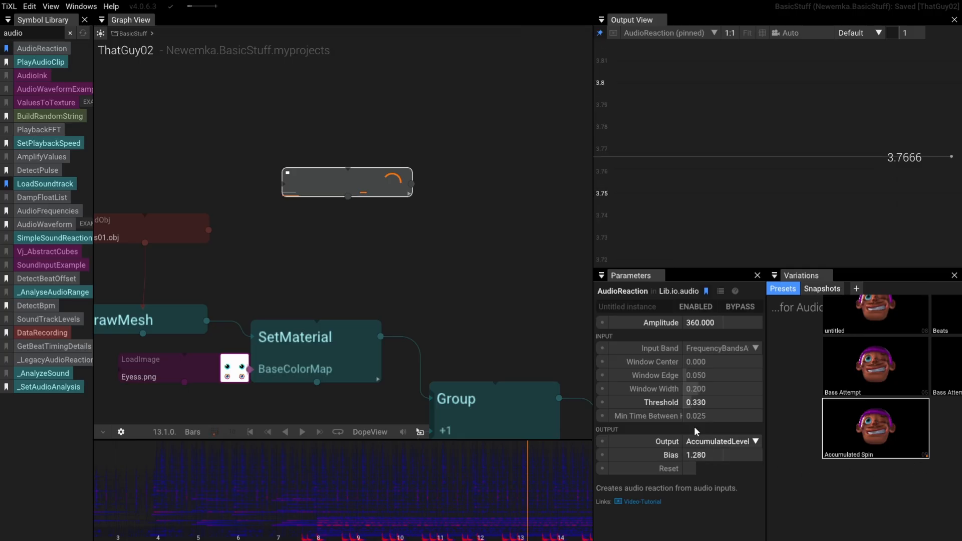
Step: Select the RenderTarget below Camera and pin it to the output view
{"action": "scroll", "coordinate": [404, 281], "scroll_direction": "down", "scroll_amount": 3}
{"action": "scroll", "coordinate": [333, 269], "scroll_direction": "down", "scroll_amount": 2}
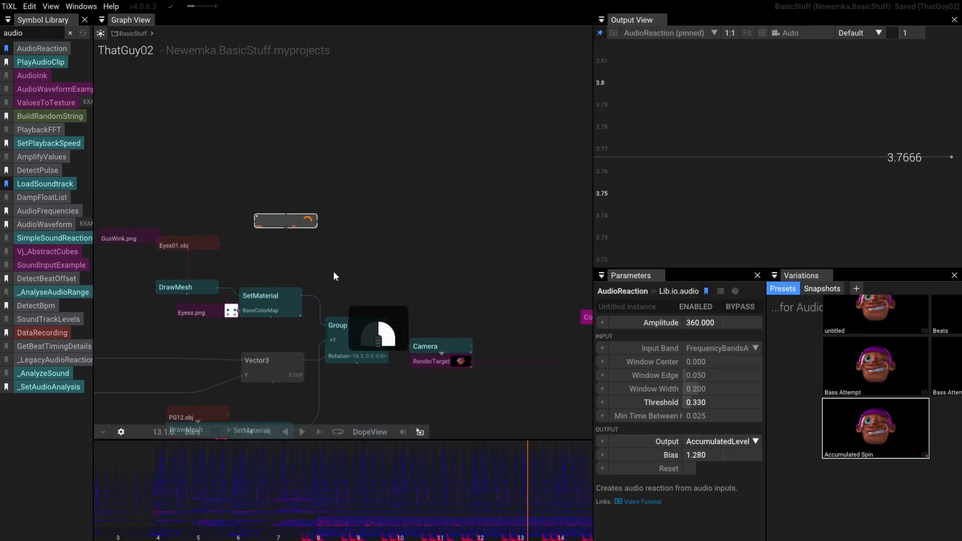
{"action": "left_click_drag", "start_coordinate": [332, 272], "coordinate": [375, 215]}
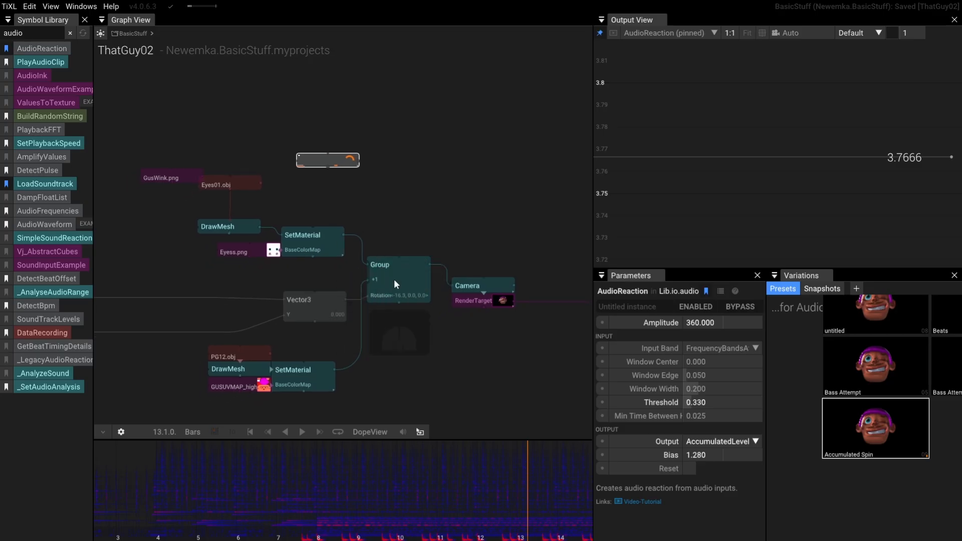
{"action": "left_click", "coordinate": [495, 301]}
{"action": "left_click", "coordinate": [613, 32]}
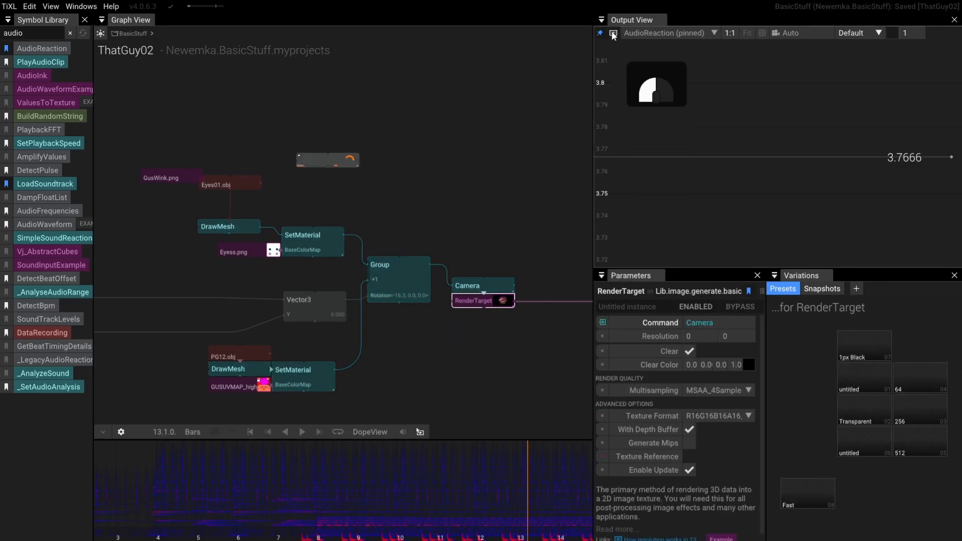
Step: Move AudioReaction close to the RotateX input and connect its Level output to the Y input of Vector3
{"action": "left_click_drag", "start_coordinate": [351, 194], "coordinate": [439, 187]}
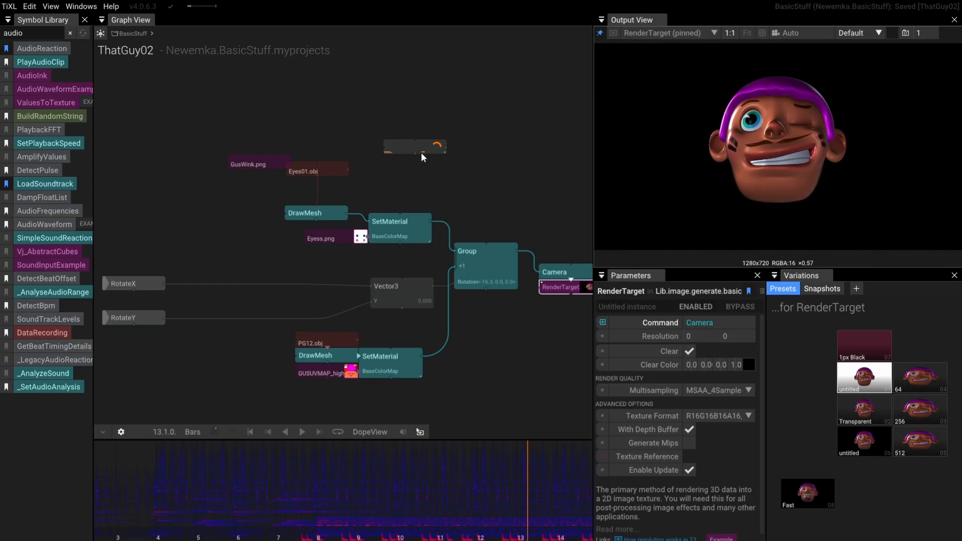
{"action": "left_click_drag", "start_coordinate": [421, 153], "coordinate": [248, 261]}
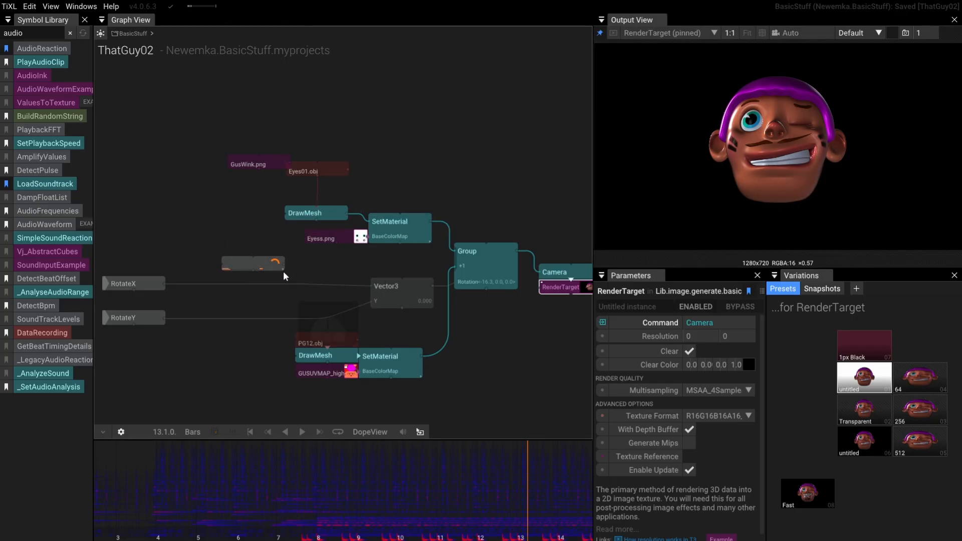
{"action": "scroll", "coordinate": [284, 272], "scroll_direction": "up", "scroll_amount": 4}
{"action": "mouse_move", "coordinate": [284, 263]}
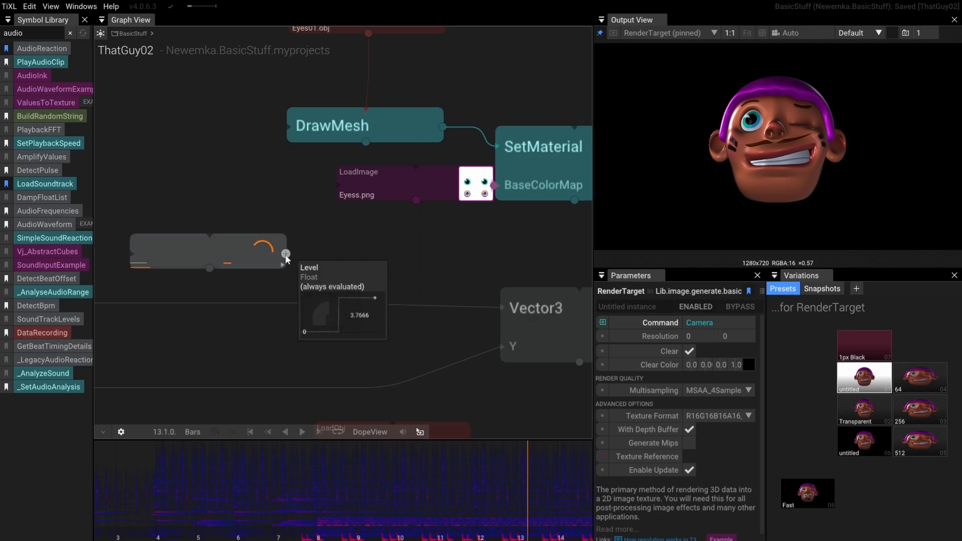
{"action": "left_click_drag", "start_coordinate": [285, 254], "coordinate": [347, 287]}
{"action": "scroll", "coordinate": [495, 354], "scroll_direction": "down", "scroll_amount": 1}
{"action": "scroll", "coordinate": [496, 354], "scroll_direction": "down", "scroll_amount": 2}
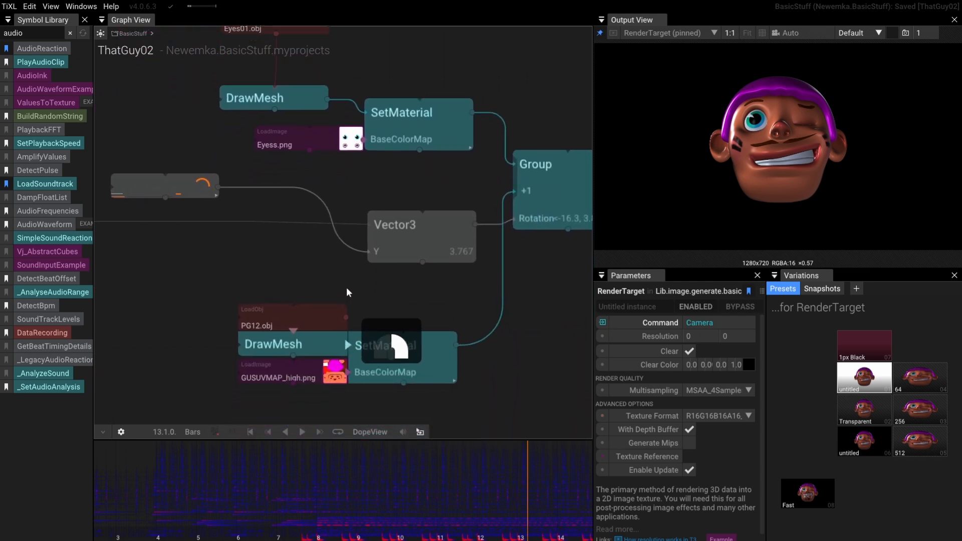
Step: Play the soundtrack to preview how AudioReaction rotates the head, then pause
{"action": "left_click", "coordinate": [302, 432]}
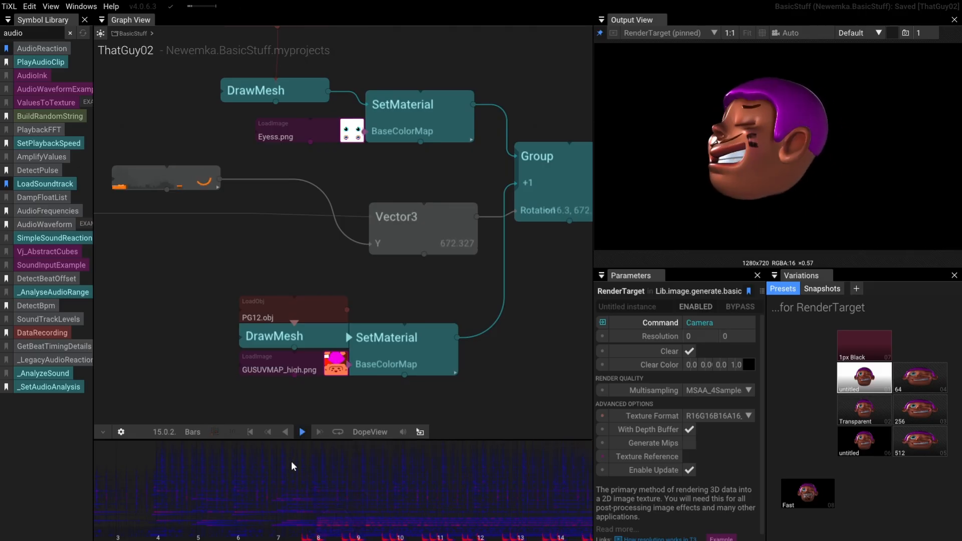
{"action": "left_click", "coordinate": [301, 432]}
{"action": "left_click_drag", "start_coordinate": [332, 249], "coordinate": [357, 262]}
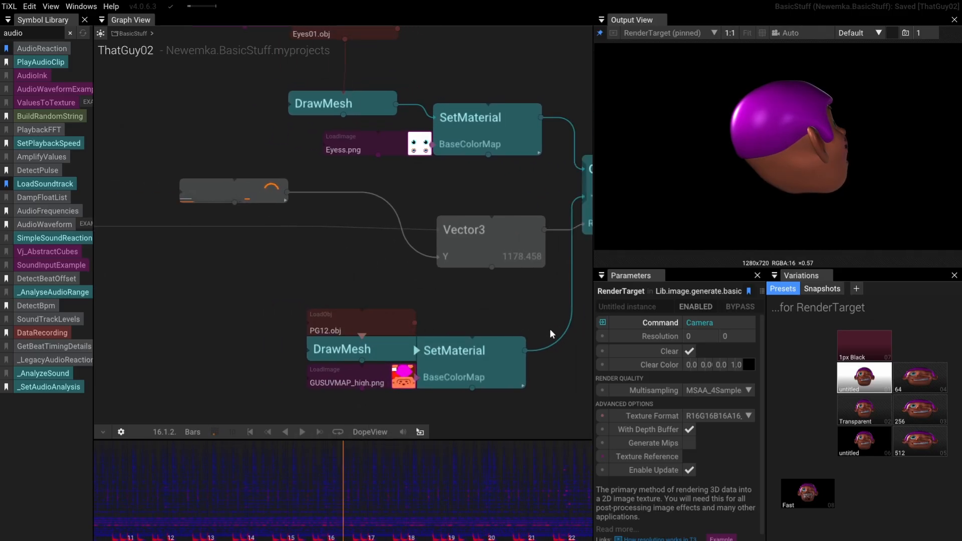
Step: Reconnect RotateY to the Y input of Vector3 and connect AudioReaction's output to its X input instead of RotateX
{"action": "left_click", "coordinate": [241, 197]}
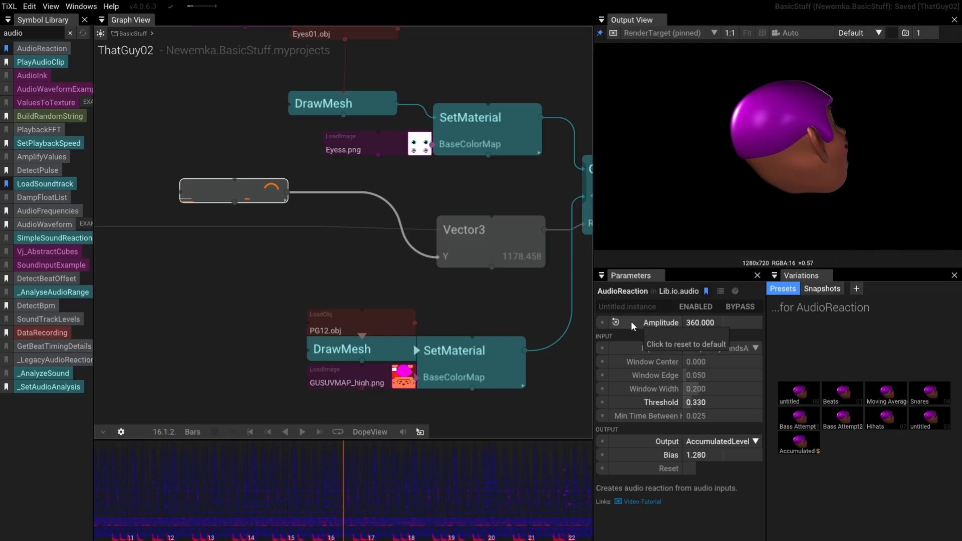
{"action": "left_click_drag", "start_coordinate": [281, 283], "coordinate": [414, 255]}
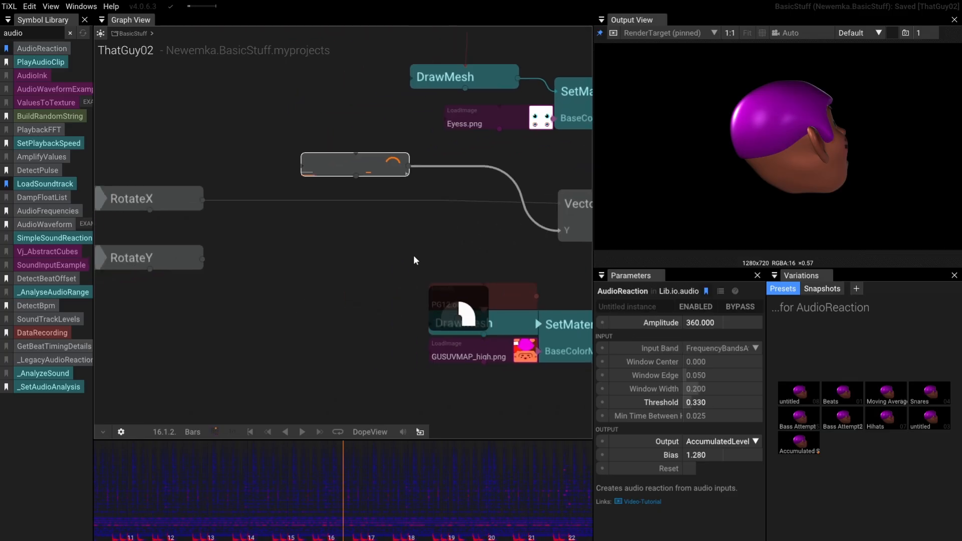
{"action": "scroll", "coordinate": [413, 255], "scroll_direction": "down", "scroll_amount": 1}
{"action": "left_click_drag", "start_coordinate": [249, 257], "coordinate": [547, 232]}
{"action": "left_click_drag", "start_coordinate": [340, 295], "coordinate": [237, 302]}
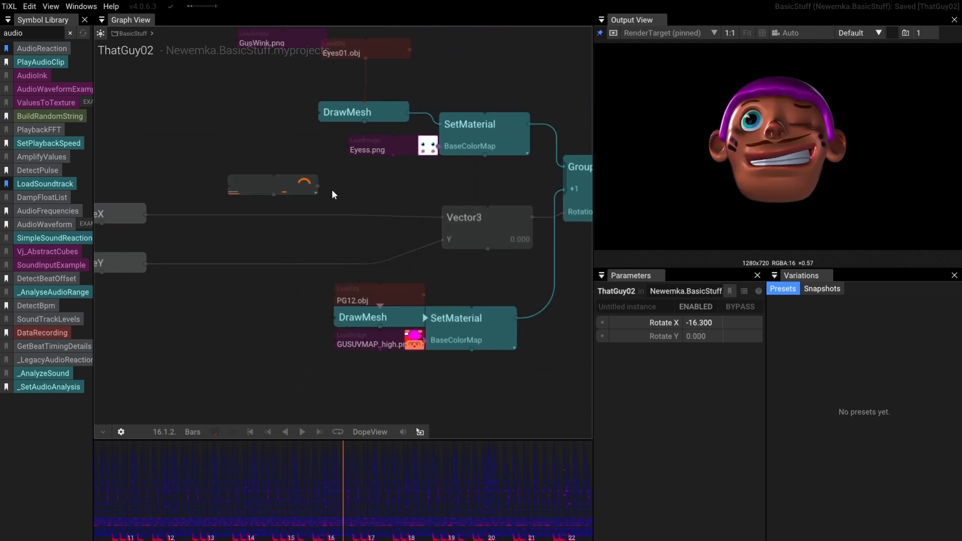
{"action": "left_click_drag", "start_coordinate": [320, 185], "coordinate": [443, 217]}
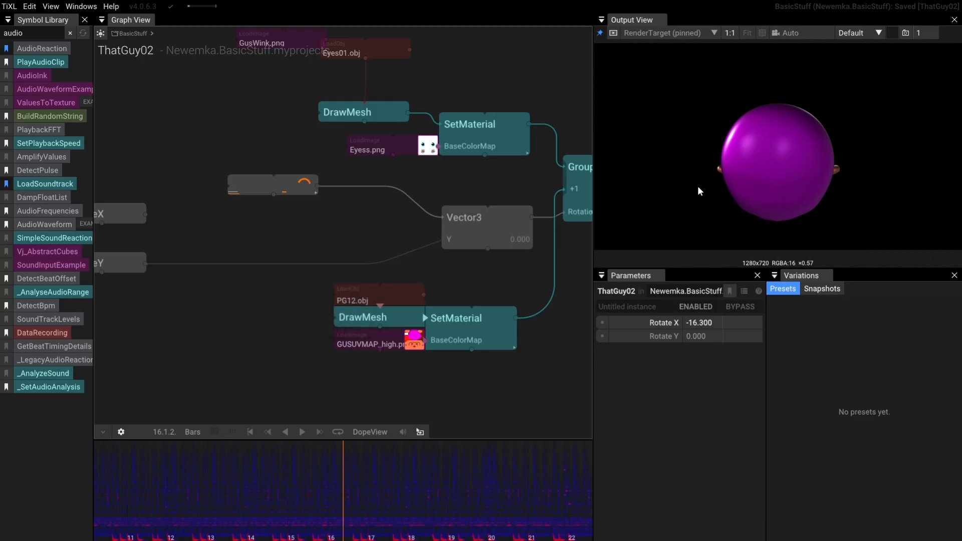
Step: Set AudioReaction's Output mode to Level
{"action": "left_click", "coordinate": [295, 189]}
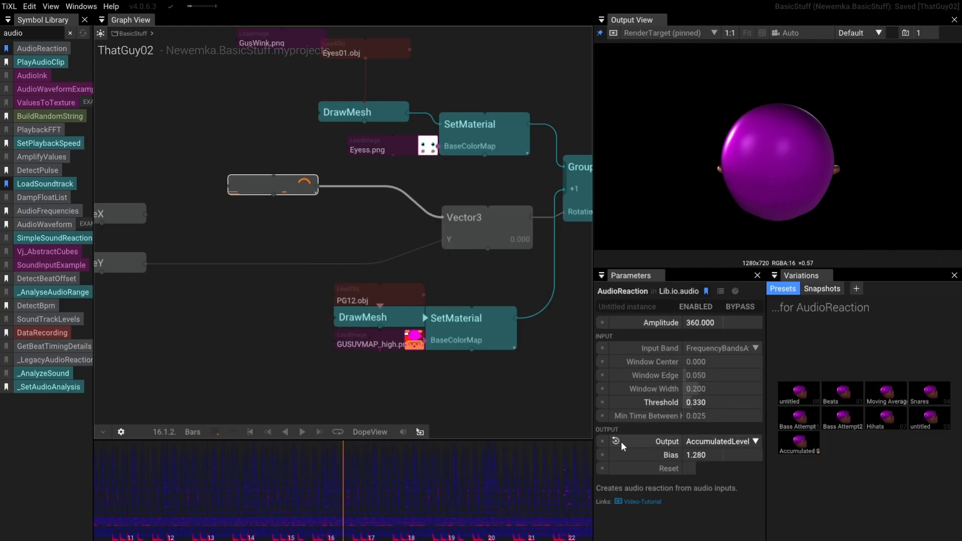
{"action": "left_click", "coordinate": [755, 441]}
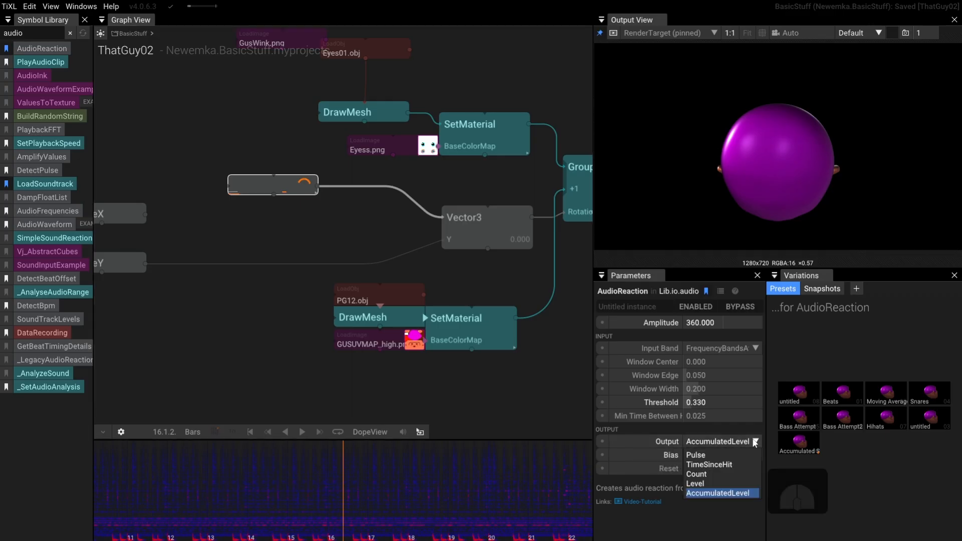
{"action": "left_click", "coordinate": [702, 483]}
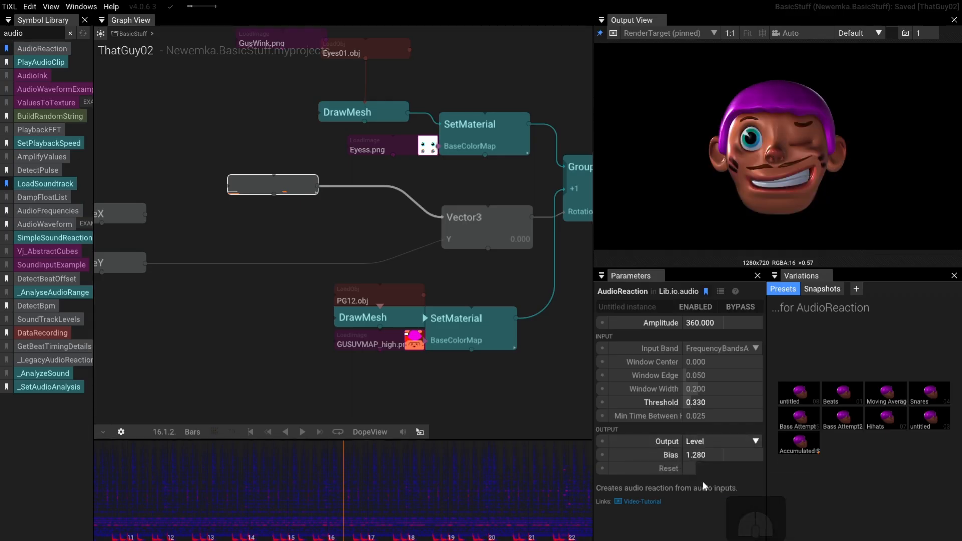
Step: Set AudioReaction's Amplitude to 45 and play the soundtrack to preview the head's rotation, then pause
{"action": "left_click", "coordinate": [696, 323]}
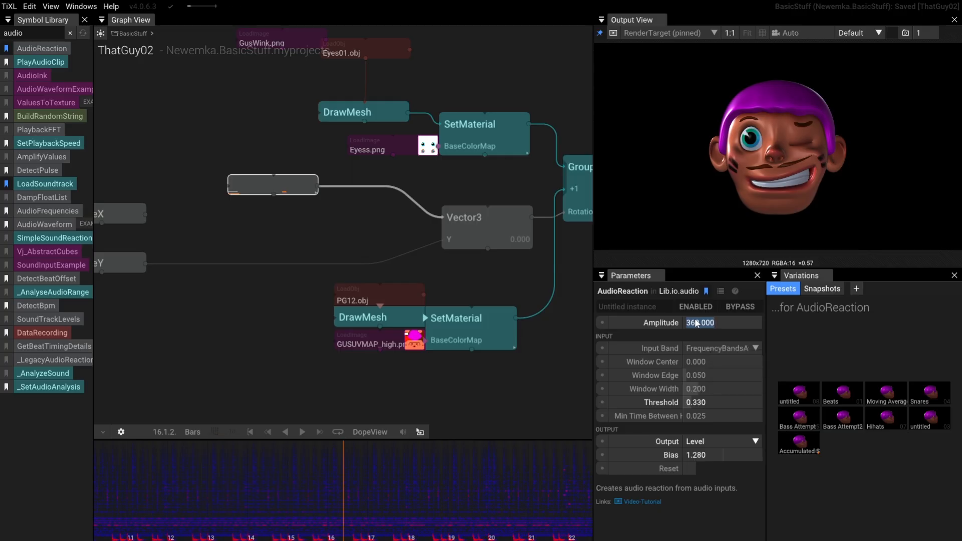
{"action": "key", "text": "Return"}
{"action": "left_click", "coordinate": [302, 432]}
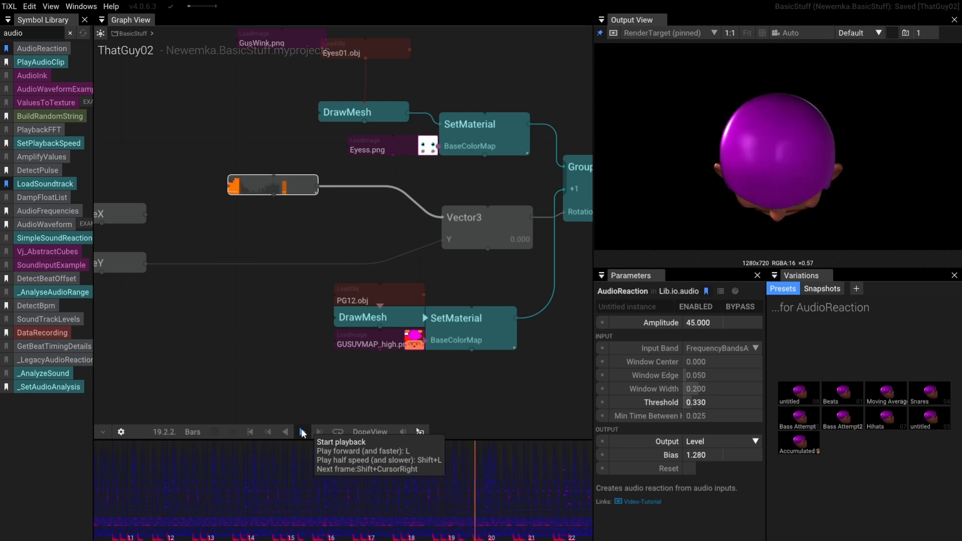
{"action": "left_click", "coordinate": [303, 432]}
{"action": "scroll", "coordinate": [311, 243], "scroll_direction": "down", "scroll_amount": 5}
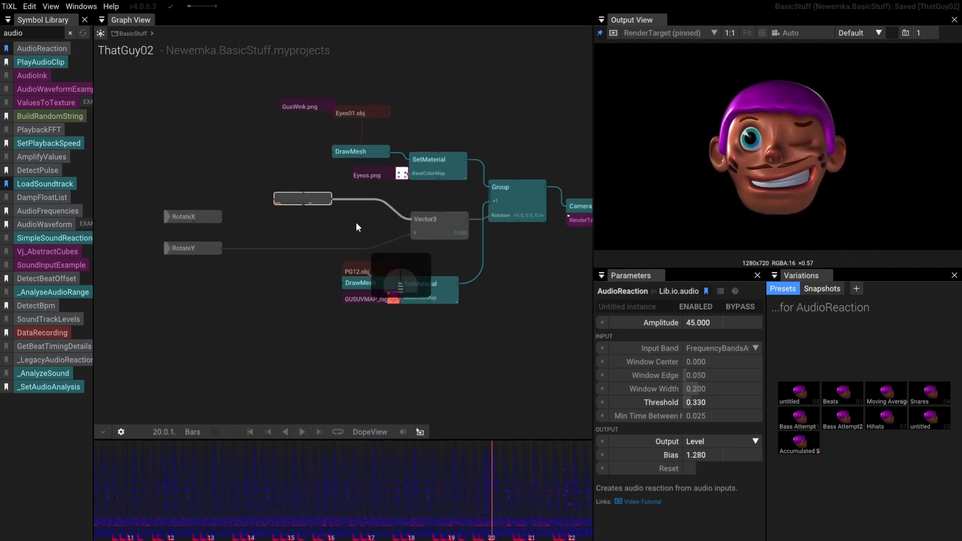
{"action": "left_click_drag", "start_coordinate": [279, 252], "coordinate": [277, 253]}
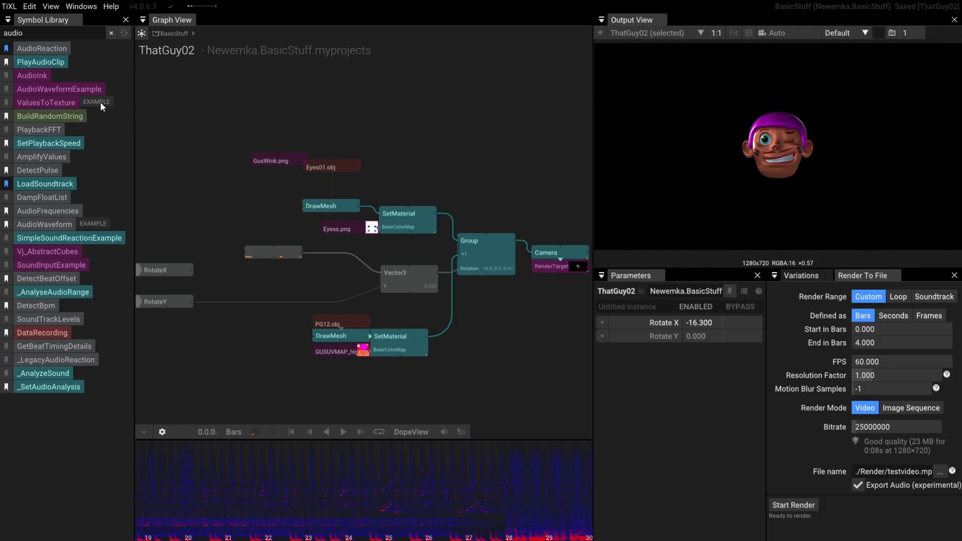
Step: Add the ValuesToTexture example to the empty area above the head's operators and preview it with the soundtrack, then pause
{"action": "left_click_drag", "start_coordinate": [134, 106], "coordinate": [292, 102]}
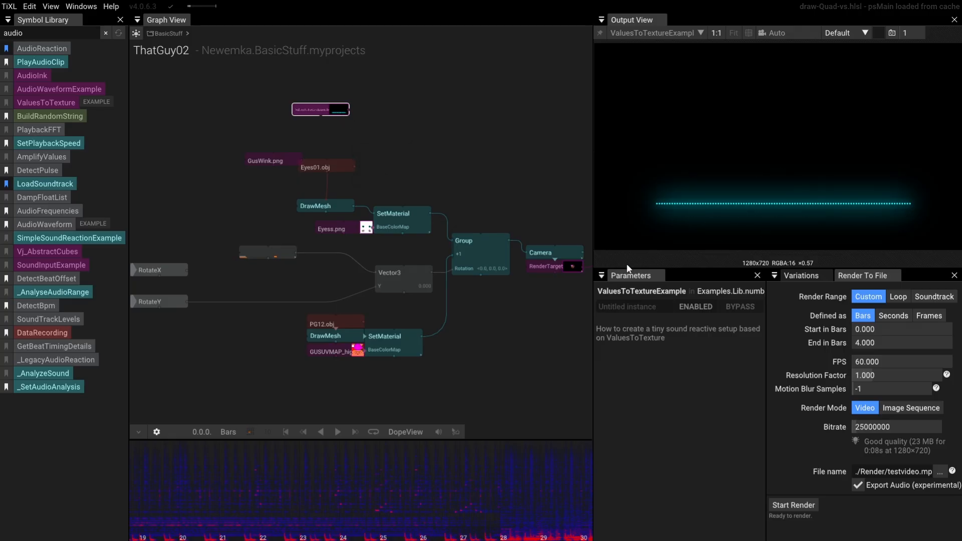
{"action": "left_click", "coordinate": [336, 432]}
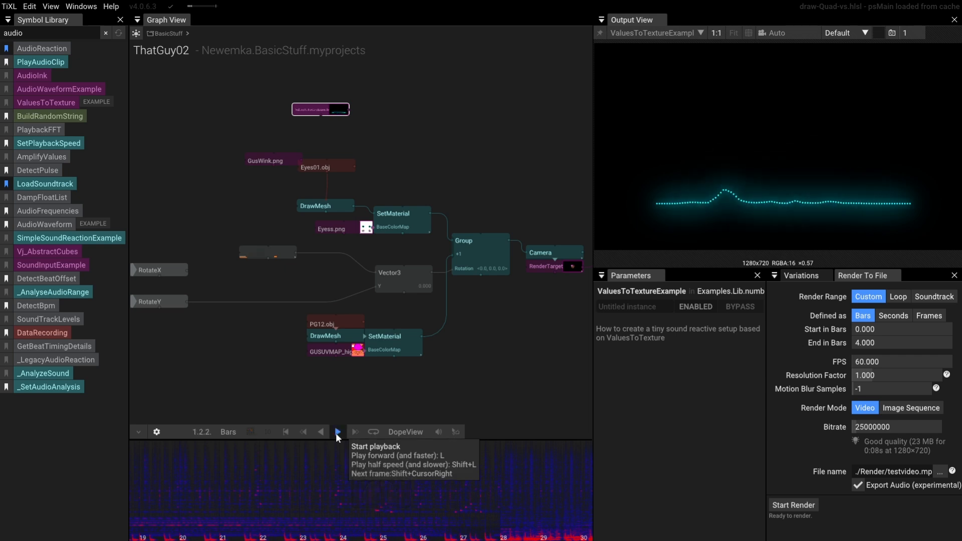
{"action": "left_click", "coordinate": [336, 433]}
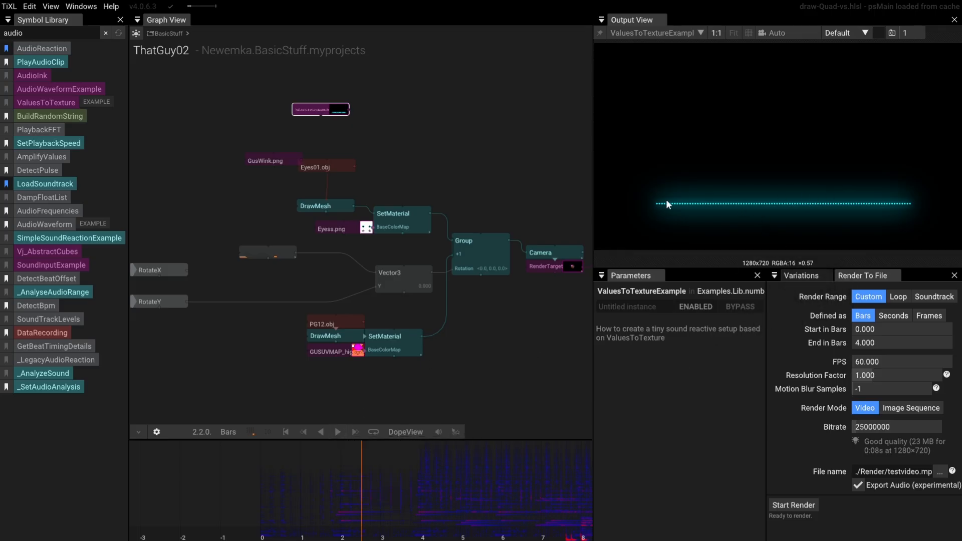
Step: Open the inner graph of the ValuesToTextureExample operator
{"action": "scroll", "coordinate": [393, 132], "scroll_direction": "up", "scroll_amount": 3}
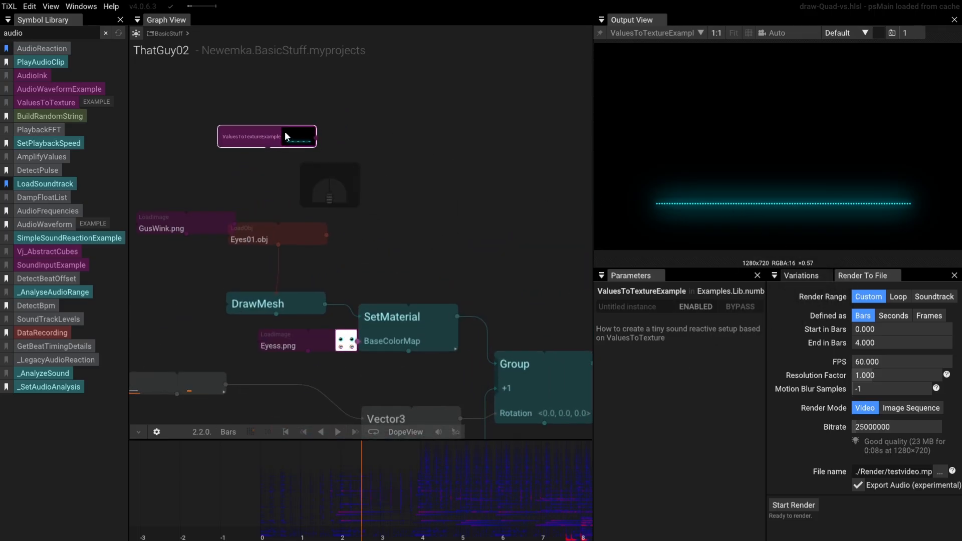
{"action": "scroll", "coordinate": [283, 132], "scroll_direction": "up", "scroll_amount": 3}
{"action": "left_click_drag", "start_coordinate": [264, 196], "coordinate": [330, 249]}
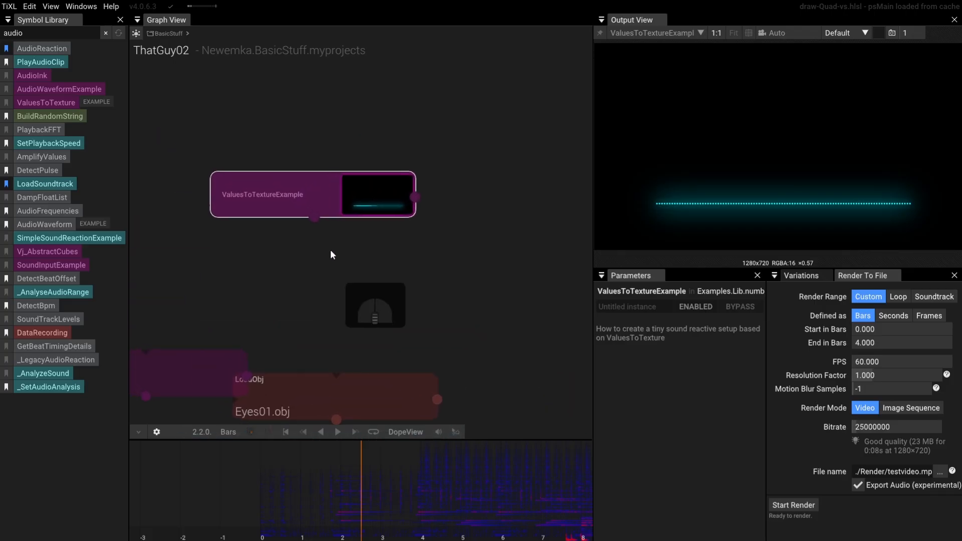
{"action": "double_click", "coordinate": [325, 202]}
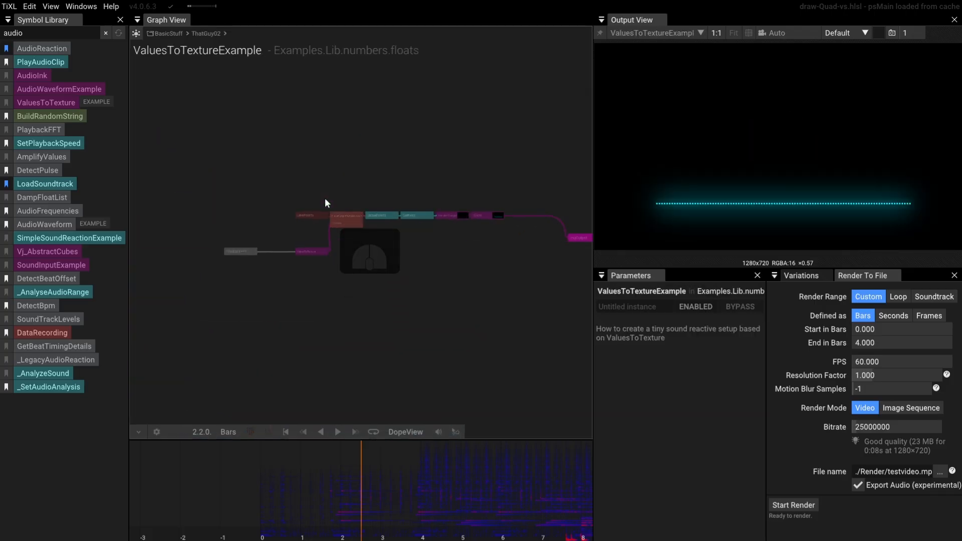
Step: Examine the example's operator chain from PlaybackFFT and LinePoints through DrawPoints to the render operators
{"action": "scroll", "coordinate": [325, 200], "scroll_direction": "up", "scroll_amount": 2}
{"action": "left_click_drag", "start_coordinate": [200, 170], "coordinate": [288, 122]}
{"action": "scroll", "coordinate": [238, 194], "scroll_direction": "up", "scroll_amount": 2}
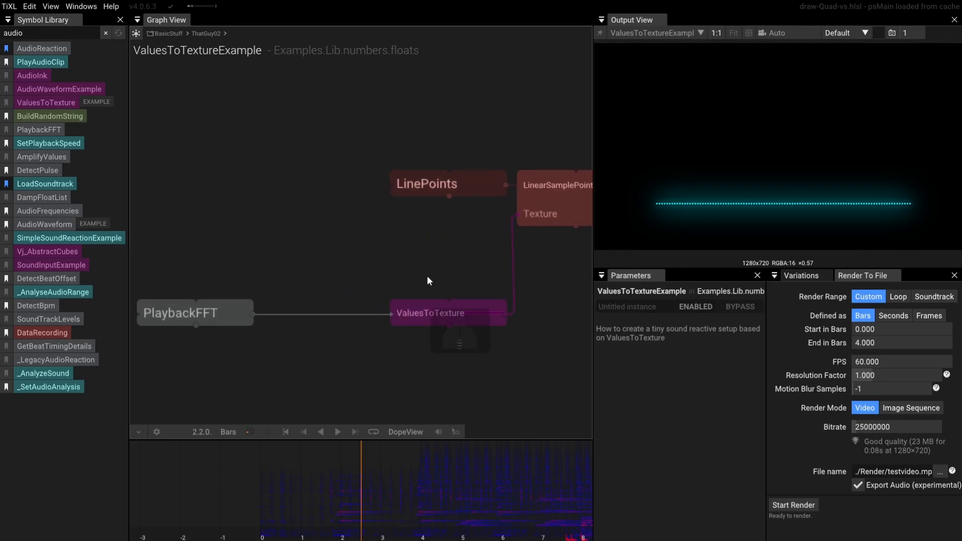
{"action": "left_click_drag", "start_coordinate": [430, 279], "coordinate": [328, 278]}
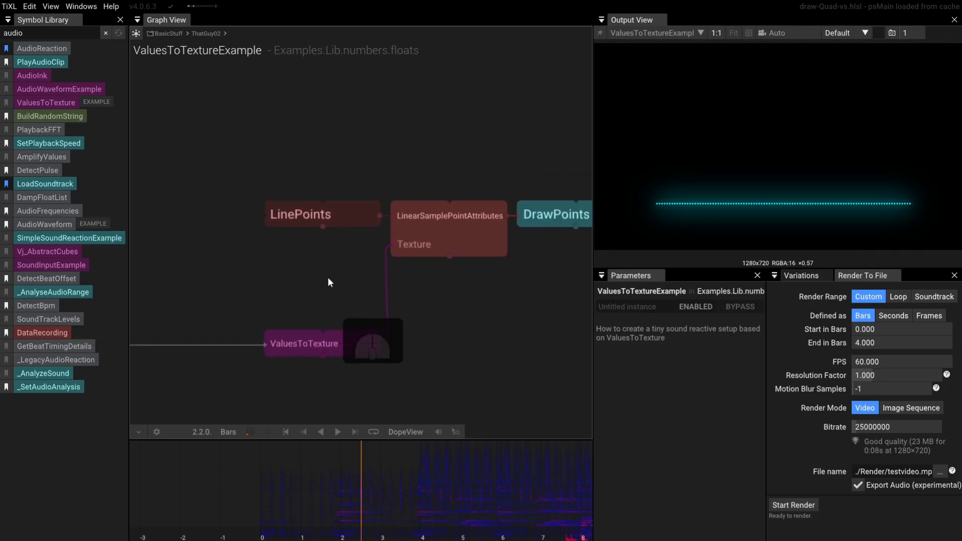
{"action": "left_click_drag", "start_coordinate": [435, 298], "coordinate": [316, 313]}
{"action": "left_click_drag", "start_coordinate": [455, 280], "coordinate": [274, 286]}
{"action": "scroll", "coordinate": [395, 298], "scroll_direction": "down", "scroll_amount": 3}
{"action": "left_click_drag", "start_coordinate": [428, 307], "coordinate": [327, 319]}
{"action": "left_click_drag", "start_coordinate": [438, 297], "coordinate": [471, 285]}
{"action": "scroll", "coordinate": [461, 285], "scroll_direction": "down", "scroll_amount": 2}
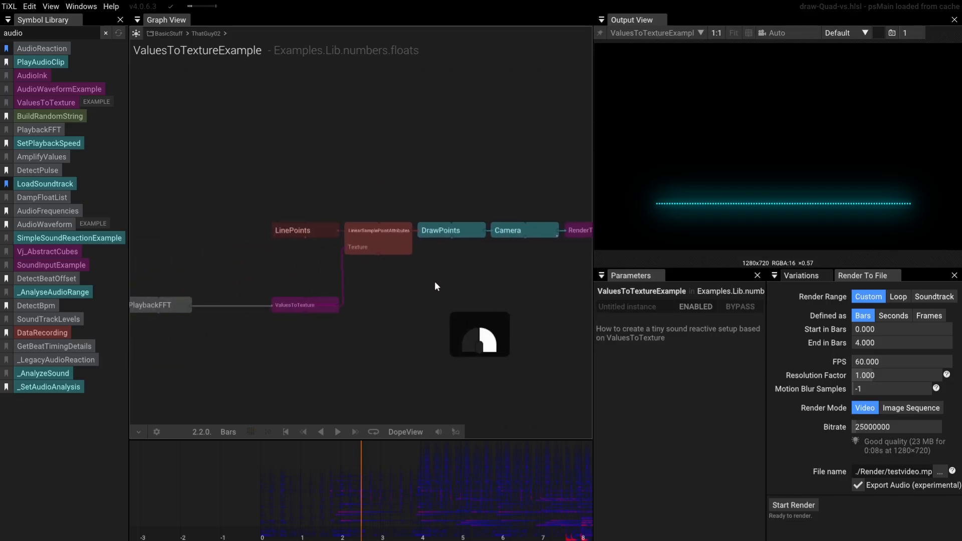
{"action": "scroll", "coordinate": [435, 281], "scroll_direction": "down", "scroll_amount": 1}
Step: Copy the PlaybackFFT, ValuesToTexture, LinePoints, LinearSamplePointAttributes and DrawPoints operators from the example
{"action": "left_click_drag", "start_coordinate": [208, 199], "coordinate": [479, 343]}
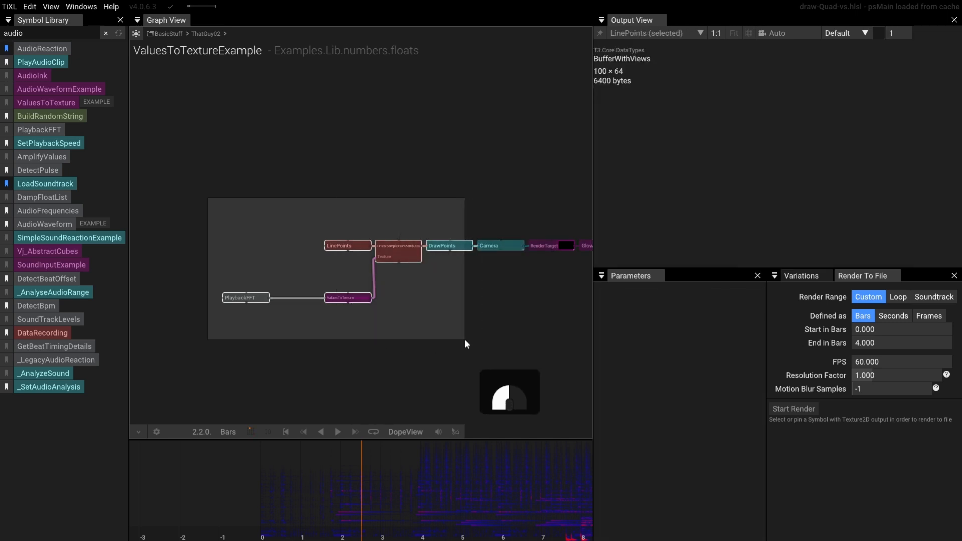
{"action": "scroll", "coordinate": [431, 303], "scroll_direction": "up", "scroll_amount": 2}
{"action": "left_click_drag", "start_coordinate": [430, 299], "coordinate": [450, 315]}
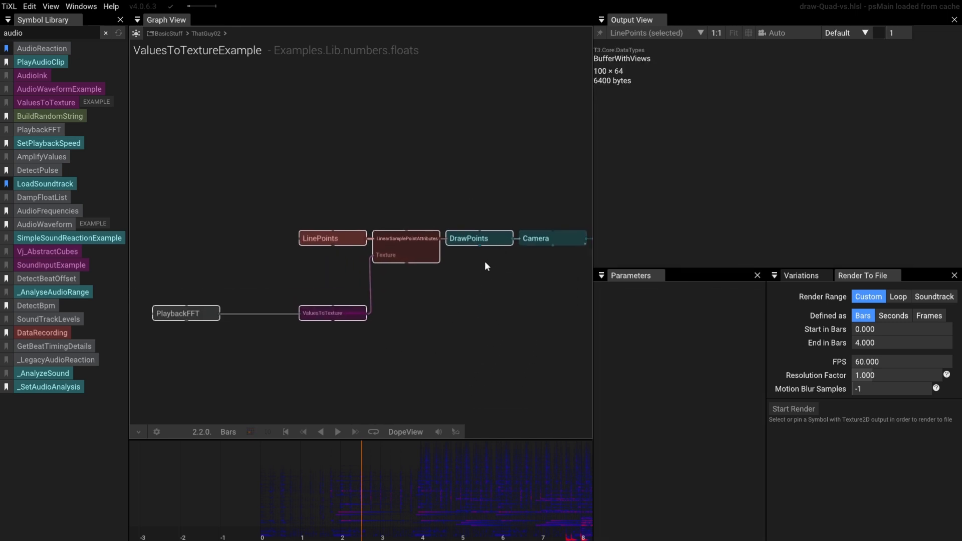
{"action": "key", "text": "ctrl+c"}
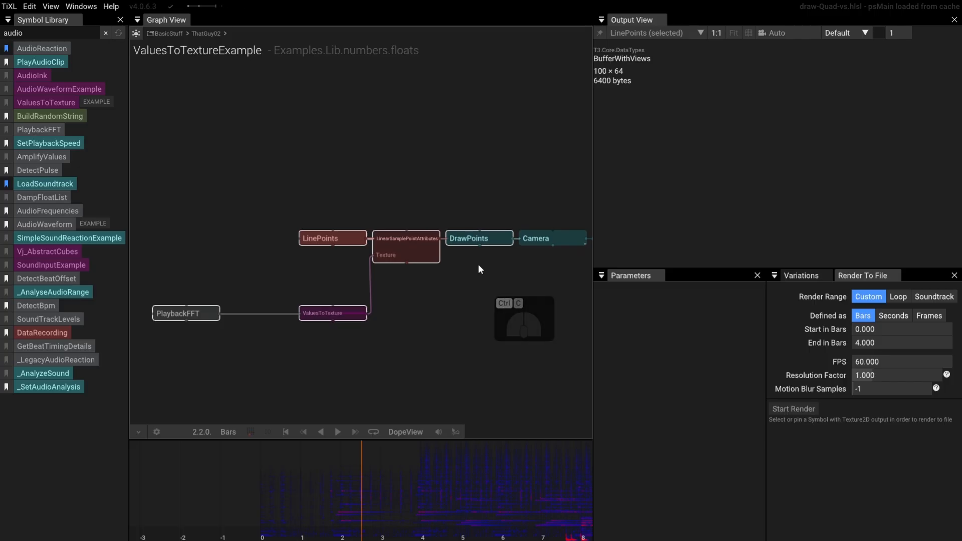
Step: Return to the ThatGuy02 graph and delete the ValuesToTextureExample operator
{"action": "double_click", "coordinate": [460, 197]}
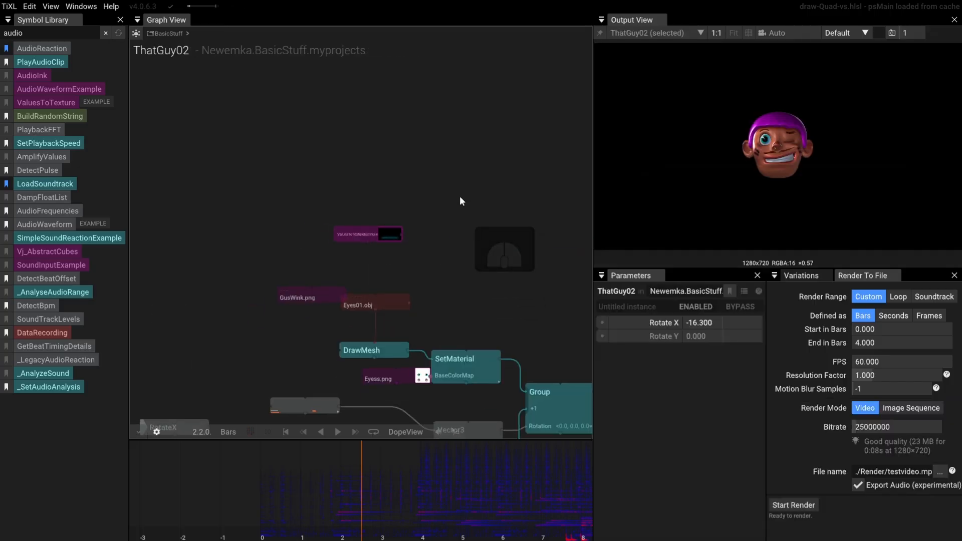
{"action": "left_click_drag", "start_coordinate": [460, 197], "coordinate": [427, 248]}
{"action": "left_click", "coordinate": [356, 285]}
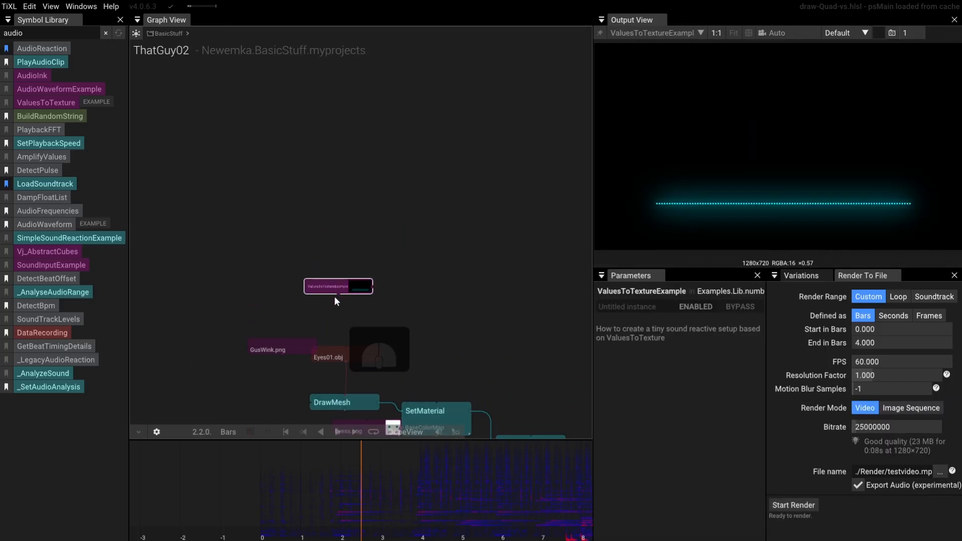
{"action": "key", "text": "Delete"}
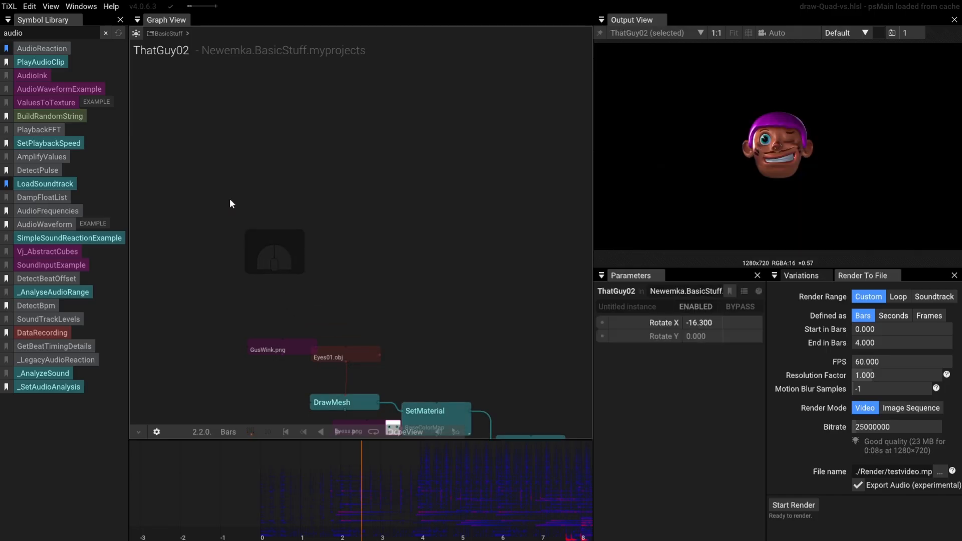
Step: Paste the copied operators above the head's graph and pin DrawPoints to the output view
{"action": "key", "text": "ctrl"}
{"action": "key", "text": "ctrl+z"}
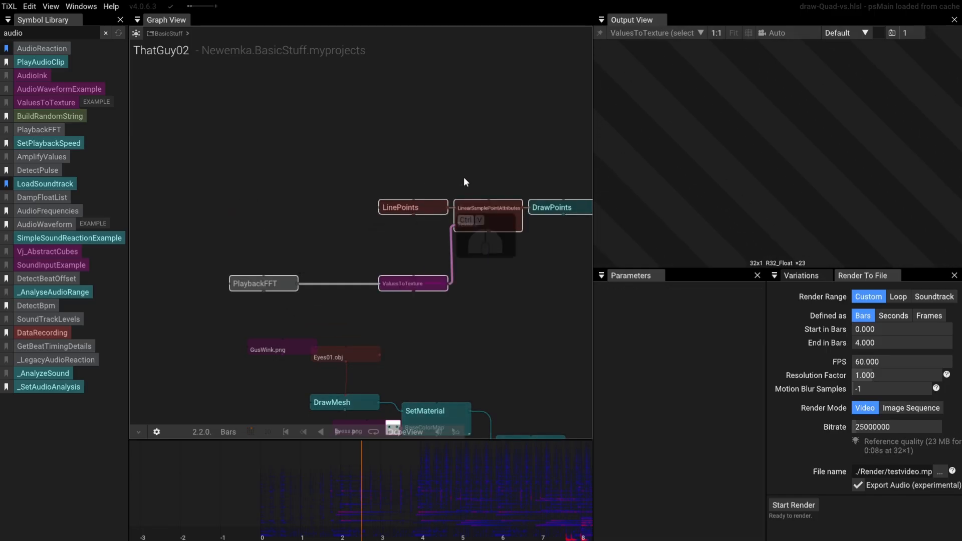
{"action": "left_click_drag", "start_coordinate": [464, 176], "coordinate": [333, 191]}
{"action": "left_click", "coordinate": [432, 221]}
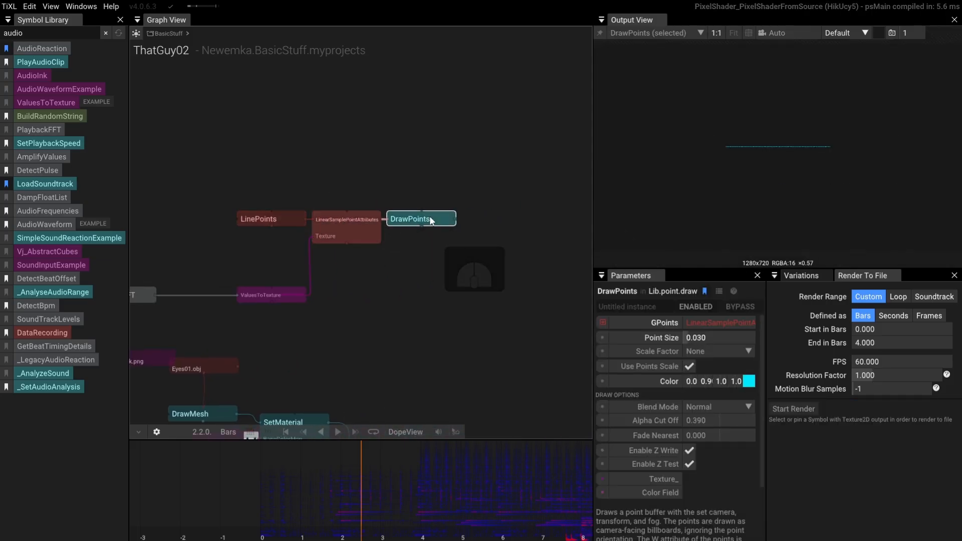
{"action": "left_click_drag", "start_coordinate": [749, 191], "coordinate": [797, 193]}
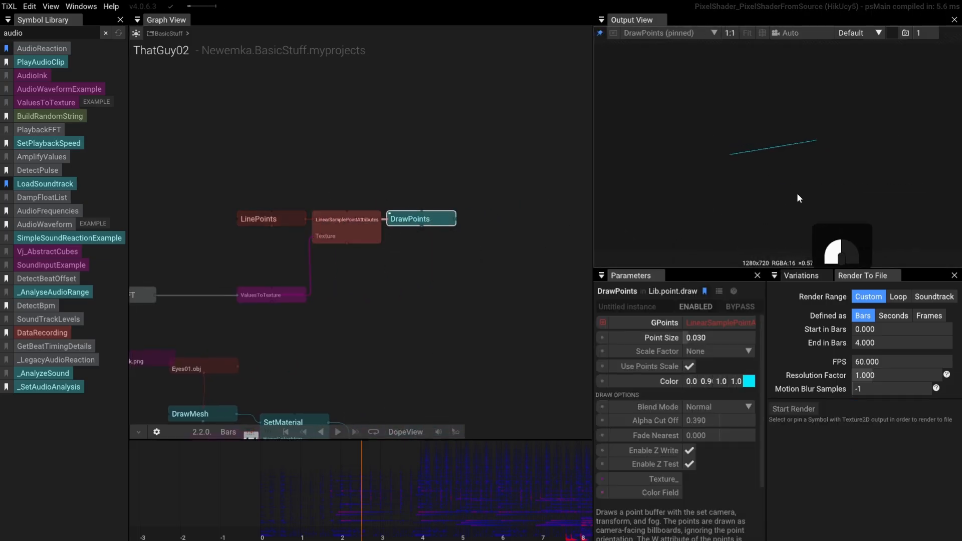
{"action": "left_click_drag", "start_coordinate": [372, 176], "coordinate": [445, 155]}
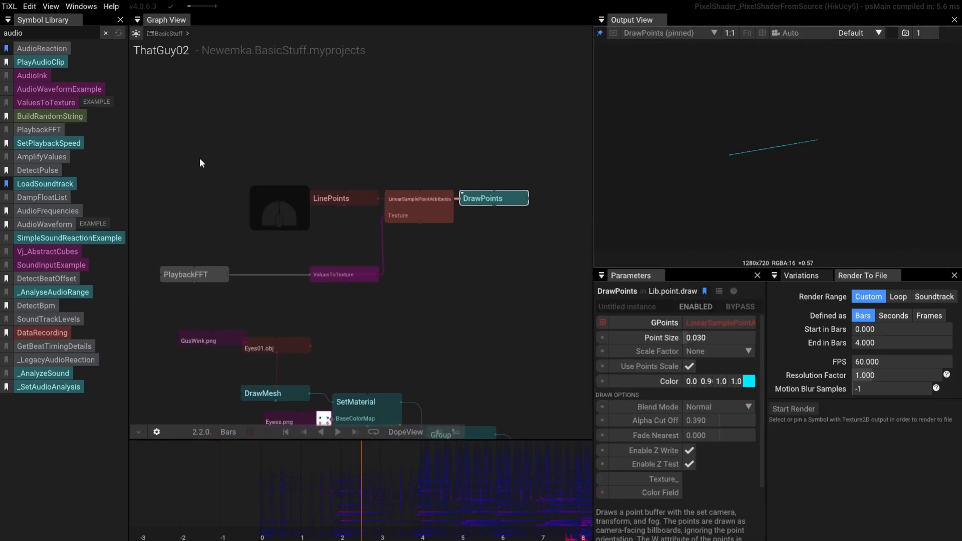
Step: Move PlaybackFFT closer to ValuesToTexture and pull LinePoints up and away from LinearSamplePointAttributes
{"action": "left_click_drag", "start_coordinate": [197, 273], "coordinate": [229, 265]}
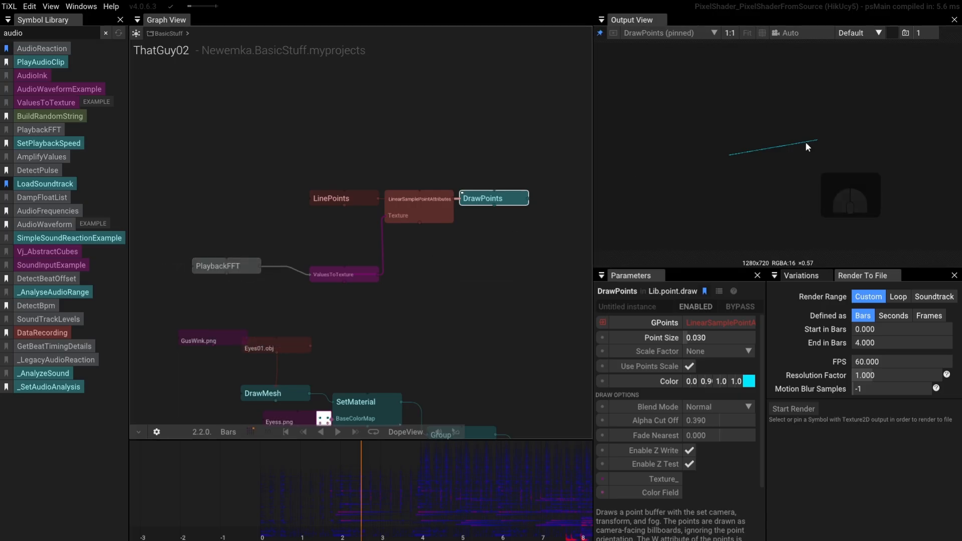
{"action": "left_click_drag", "start_coordinate": [806, 143], "coordinate": [762, 152]}
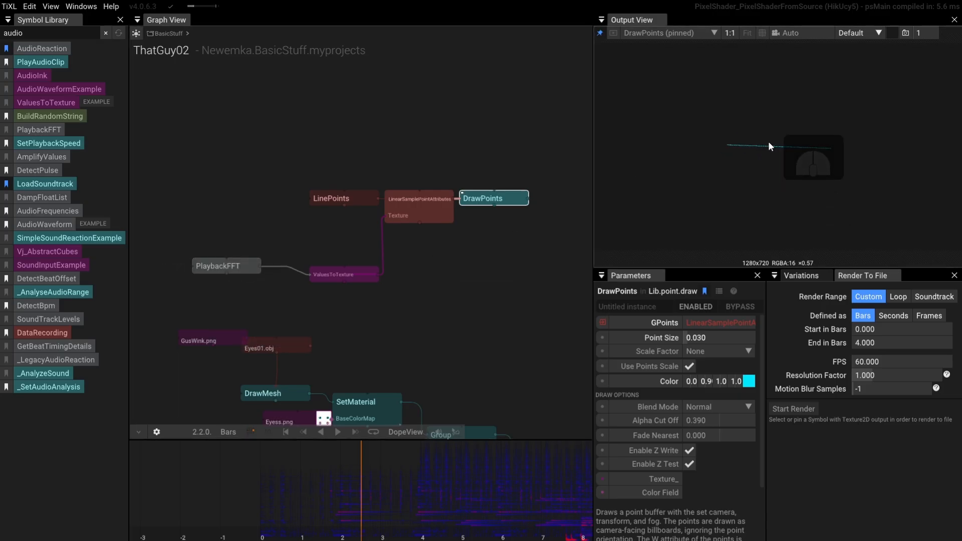
{"action": "left_click_drag", "start_coordinate": [337, 199], "coordinate": [228, 124]}
Step: Add a RadialPoints operator below LinePoints and connect its OutBuffer to LinearSamplePointAttributes in place of LinePoints
{"action": "left_click", "coordinate": [219, 163]}
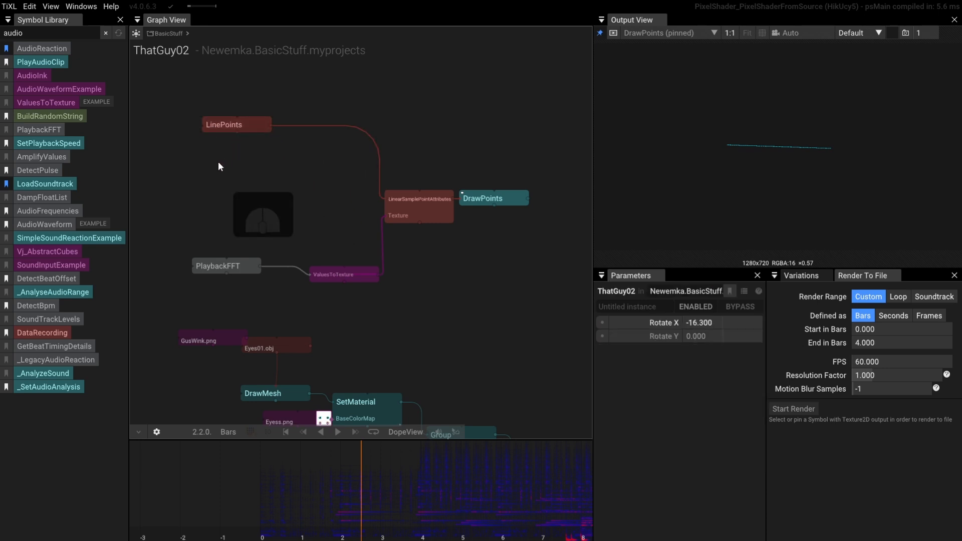
{"action": "double_click", "coordinate": [219, 163]}
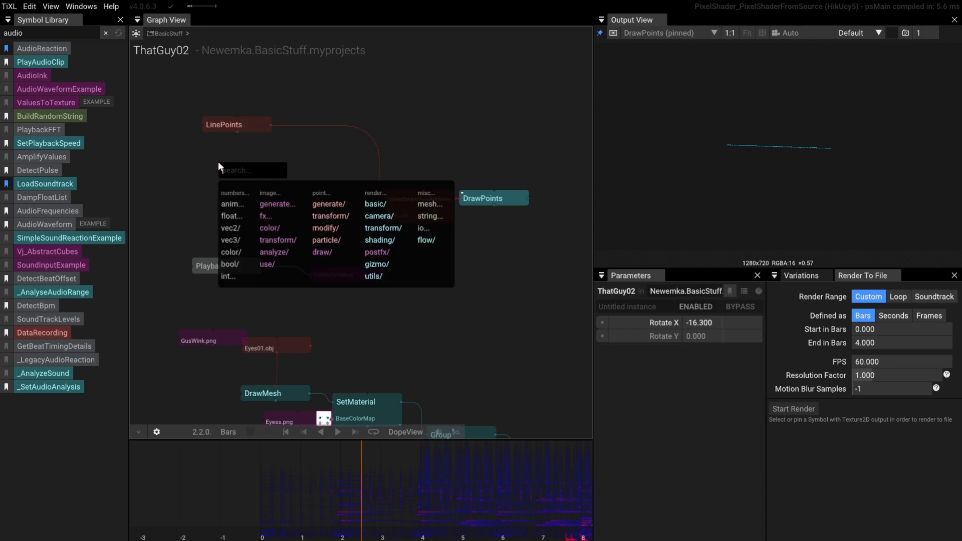
{"action": "type", "text": "radial"}
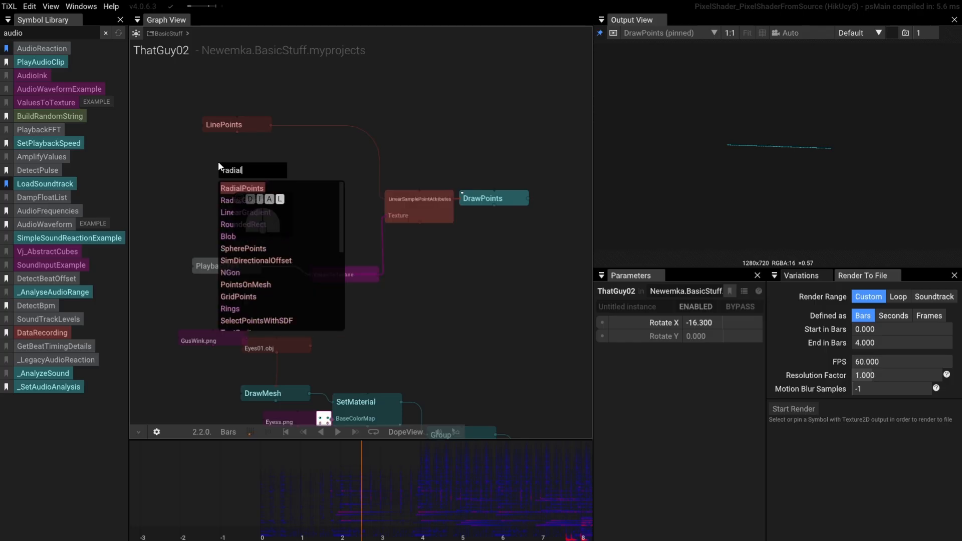
{"action": "left_click", "coordinate": [254, 188]}
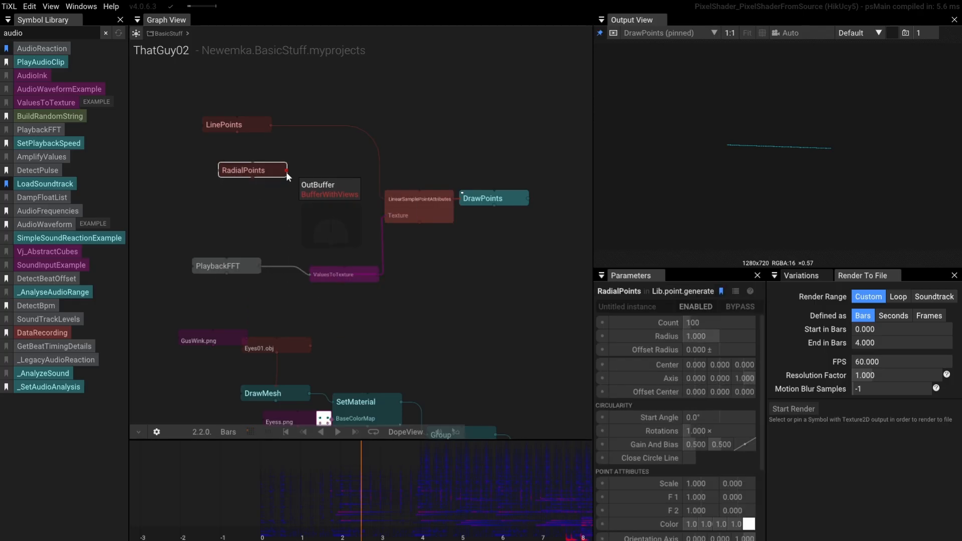
{"action": "left_click_drag", "start_coordinate": [287, 173], "coordinate": [379, 199]}
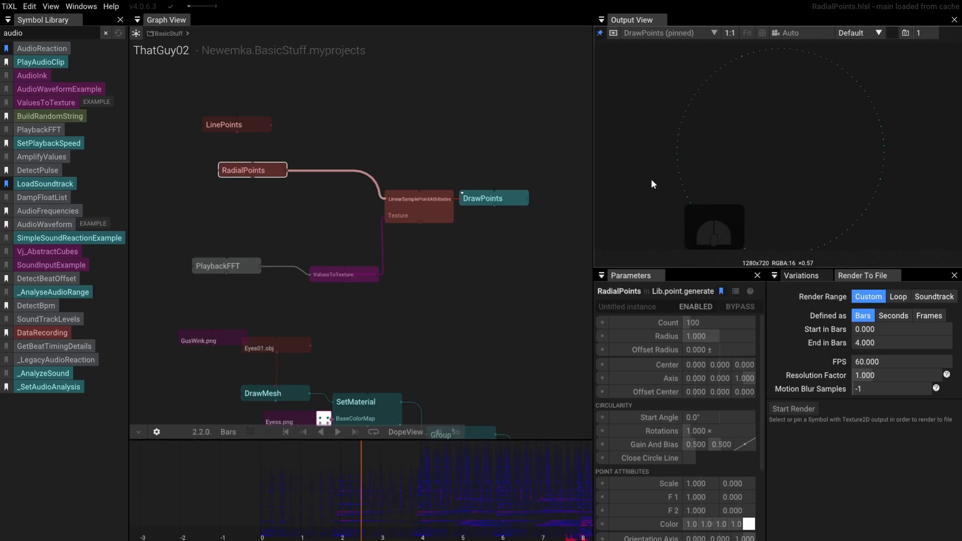
Step: Set DrawPoints' Point Size to 0.120 and save the project
{"action": "left_click", "coordinate": [514, 200]}
{"action": "left_click_drag", "start_coordinate": [692, 337], "coordinate": [721, 317]}
{"action": "key", "text": "ctrl+s"}
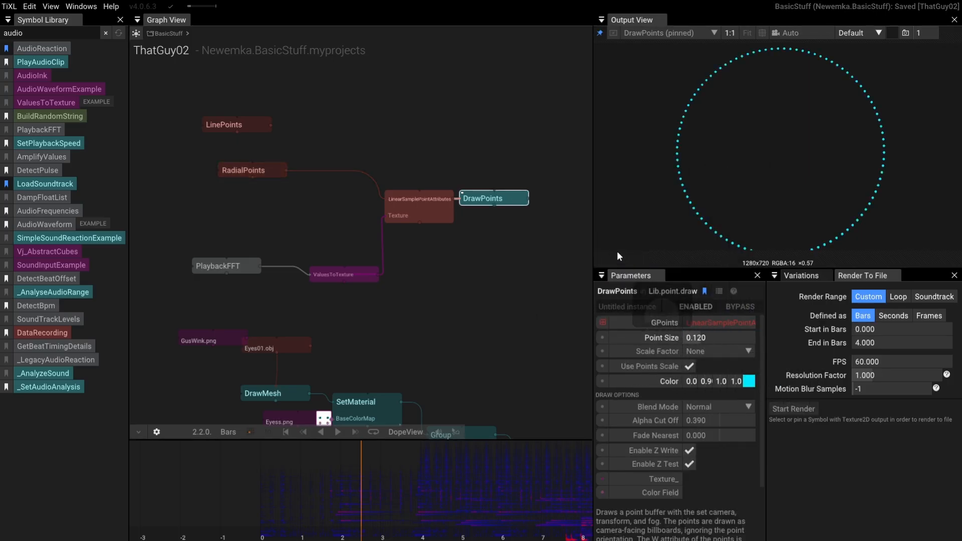
Step: Turn on the grid in the output view to inspect the ring of points in 3D
{"action": "left_click_drag", "start_coordinate": [761, 171], "coordinate": [776, 188]}
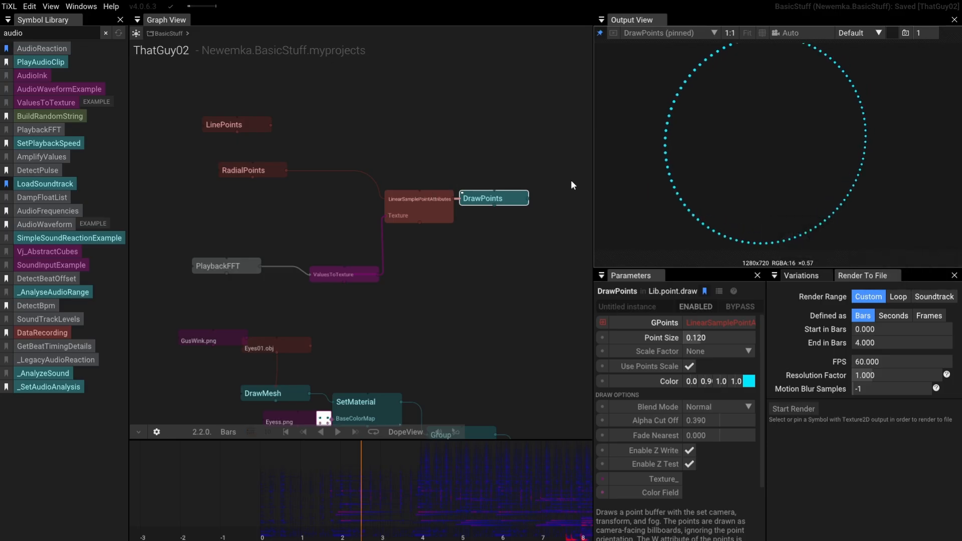
{"action": "mouse_move", "coordinate": [767, 165]}
{"action": "left_mouse_down"}
{"action": "mouse_move", "coordinate": [788, 125]}
{"action": "mouse_move", "coordinate": [798, 162]}
{"action": "mouse_move", "coordinate": [765, 172]}
{"action": "left_mouse_up"}
{"action": "scroll", "coordinate": [273, 171], "scroll_direction": "up", "scroll_amount": 2}
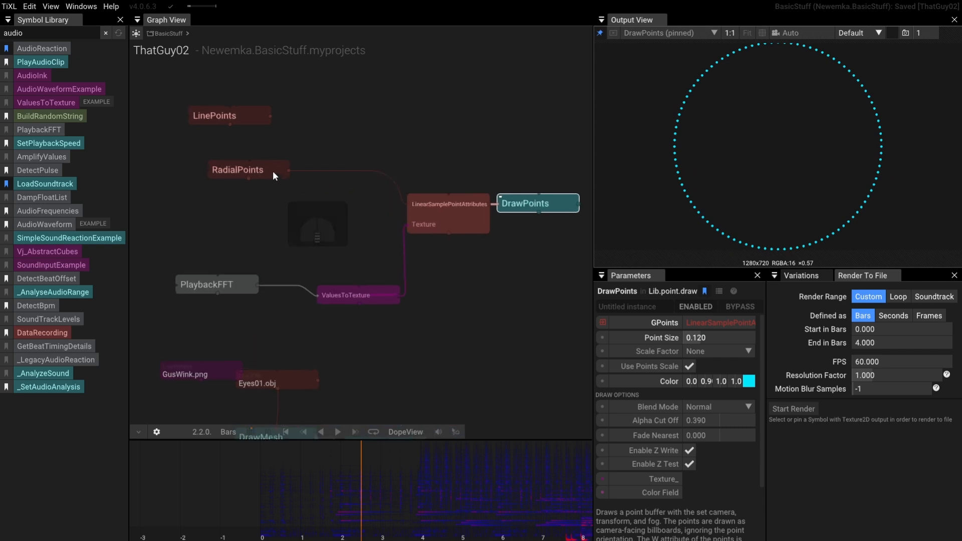
{"action": "left_click_drag", "start_coordinate": [744, 149], "coordinate": [892, 159]}
{"action": "left_click", "coordinate": [762, 32]}
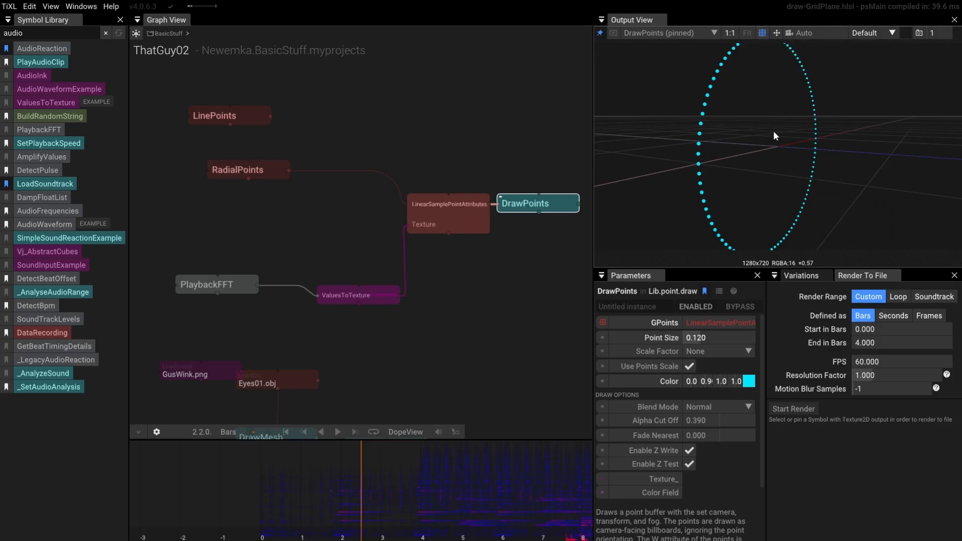
{"action": "left_click_drag", "start_coordinate": [774, 134], "coordinate": [749, 173]}
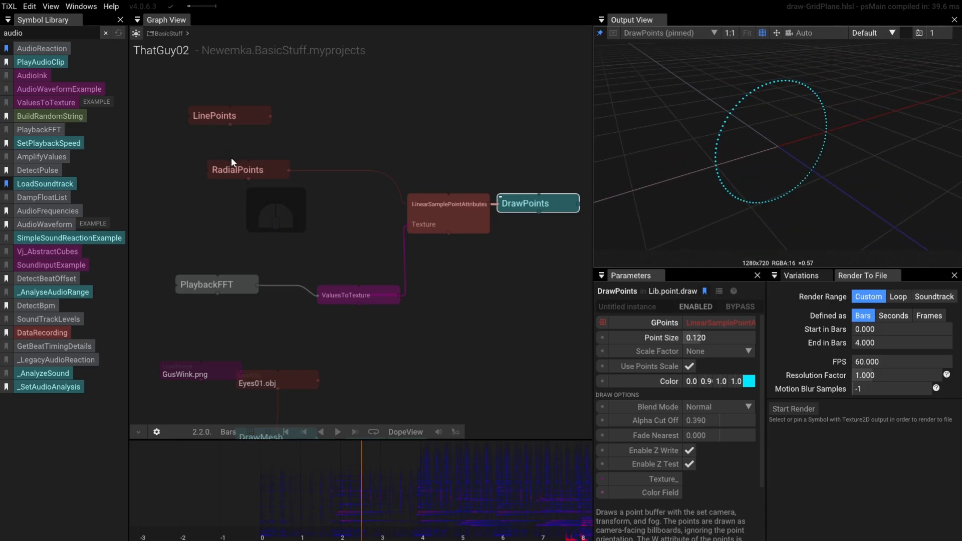
Step: Set RadialPoints' Axis to 0, 1, 0 and check the ring's orientation against the grid
{"action": "left_click", "coordinate": [273, 169]}
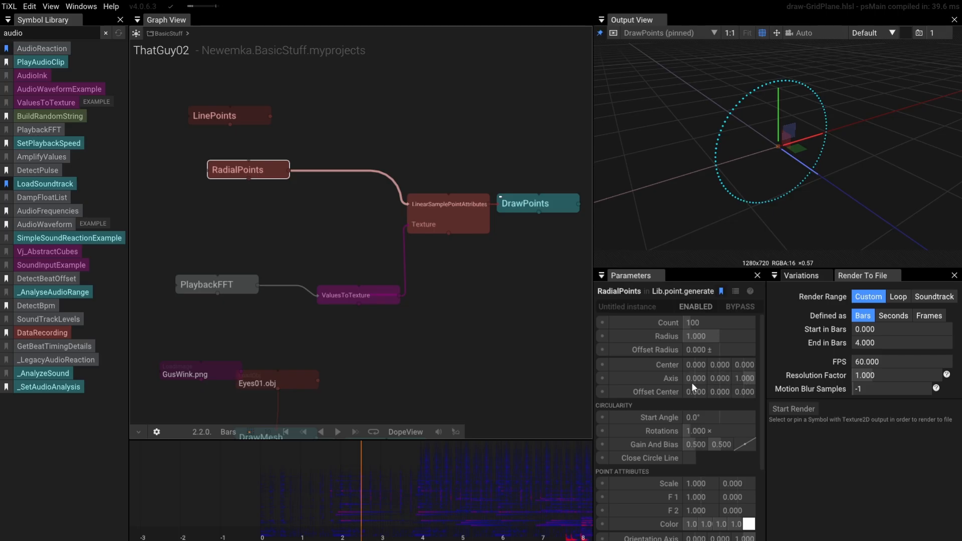
{"action": "left_click", "coordinate": [742, 382]}
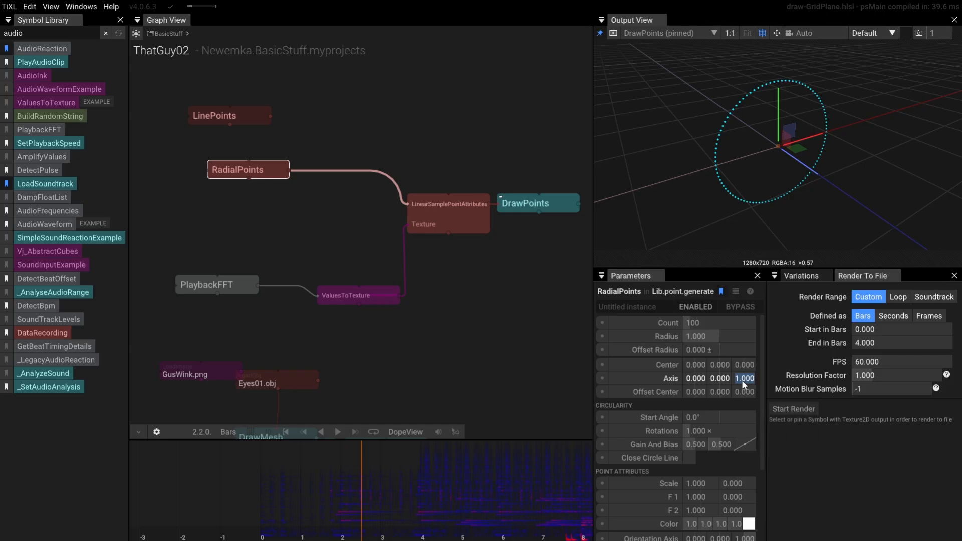
{"action": "key", "text": "Return"}
{"action": "left_click", "coordinate": [719, 380]}
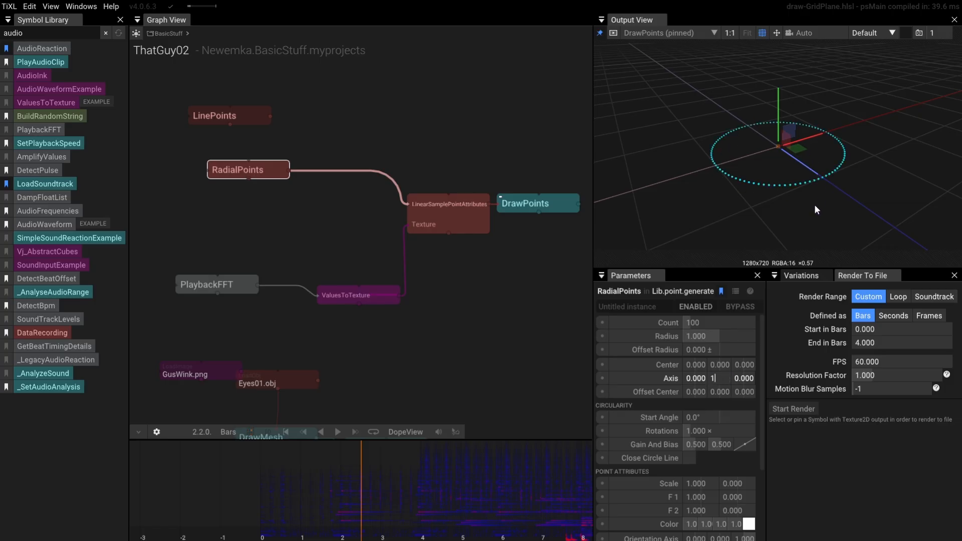
{"action": "mouse_move", "coordinate": [815, 206]}
{"action": "left_mouse_down"}
{"action": "mouse_move", "coordinate": [737, 199]}
{"action": "mouse_move", "coordinate": [826, 191]}
{"action": "left_mouse_up"}
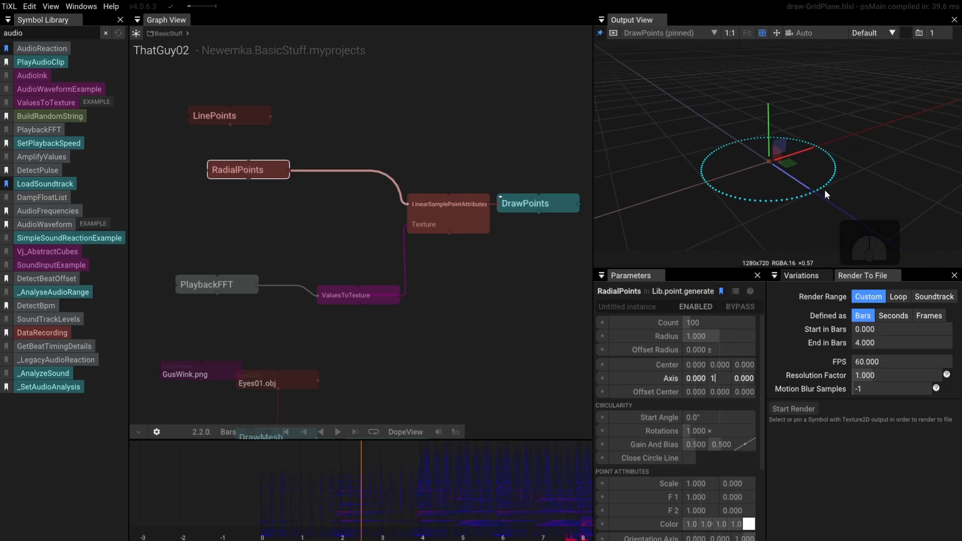
Step: Close the Symbol Library to give the graph more room
{"action": "scroll", "coordinate": [435, 263], "scroll_direction": "down", "scroll_amount": 5}
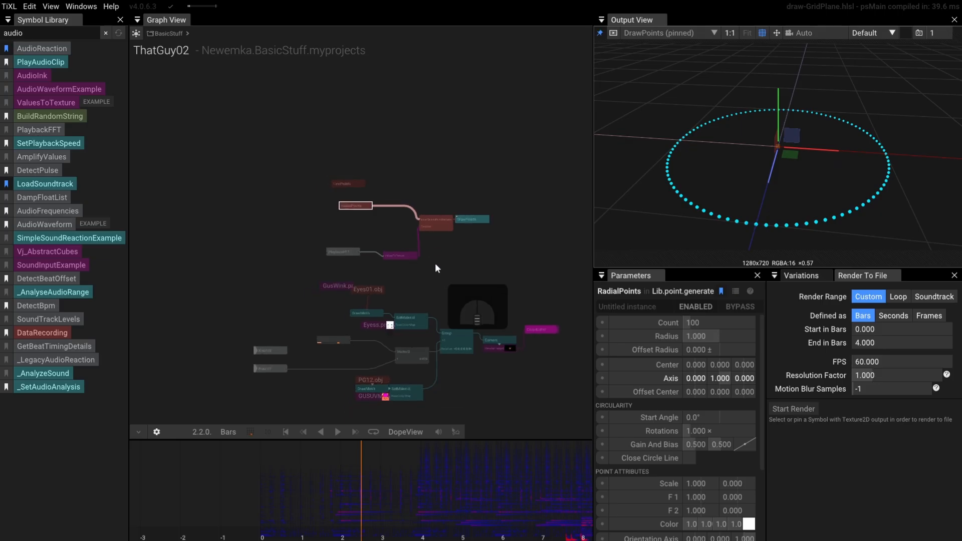
{"action": "left_click_drag", "start_coordinate": [458, 280], "coordinate": [489, 190]}
{"action": "scroll", "coordinate": [440, 281], "scroll_direction": "up", "scroll_amount": 3}
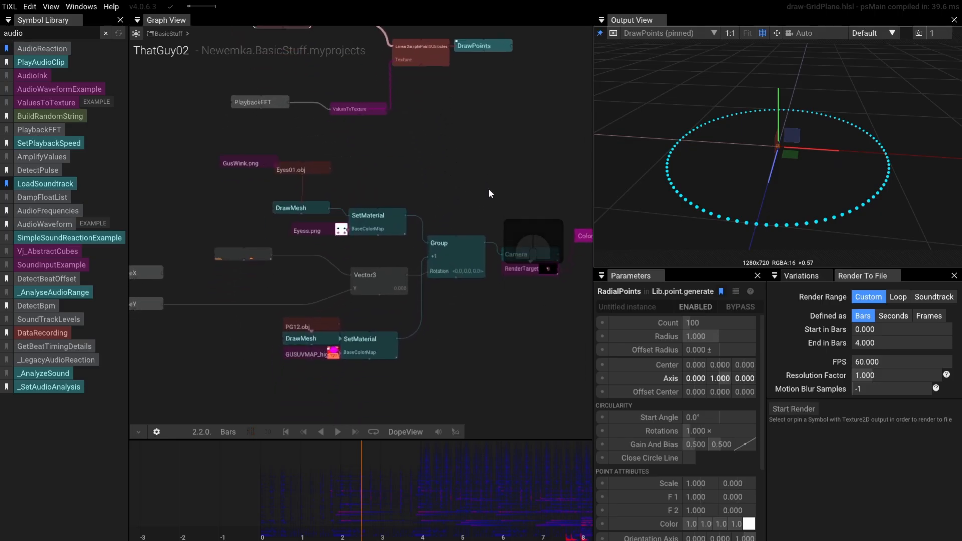
{"action": "left_click", "coordinate": [119, 20]}
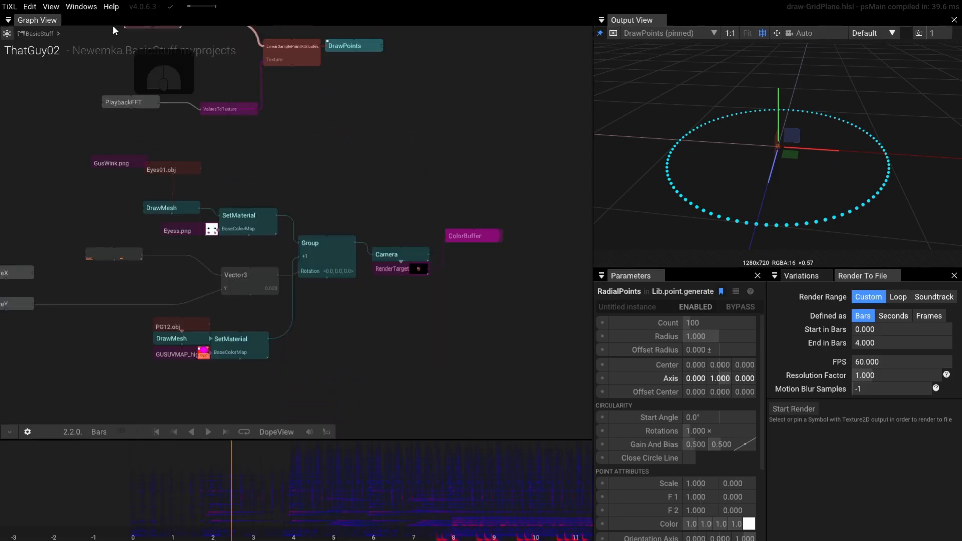
Step: Connect DrawPoints' output to the Group that combines the SetMaterial operators and pin RenderTarget to the output view
{"action": "left_click_drag", "start_coordinate": [56, 134], "coordinate": [141, 171]}
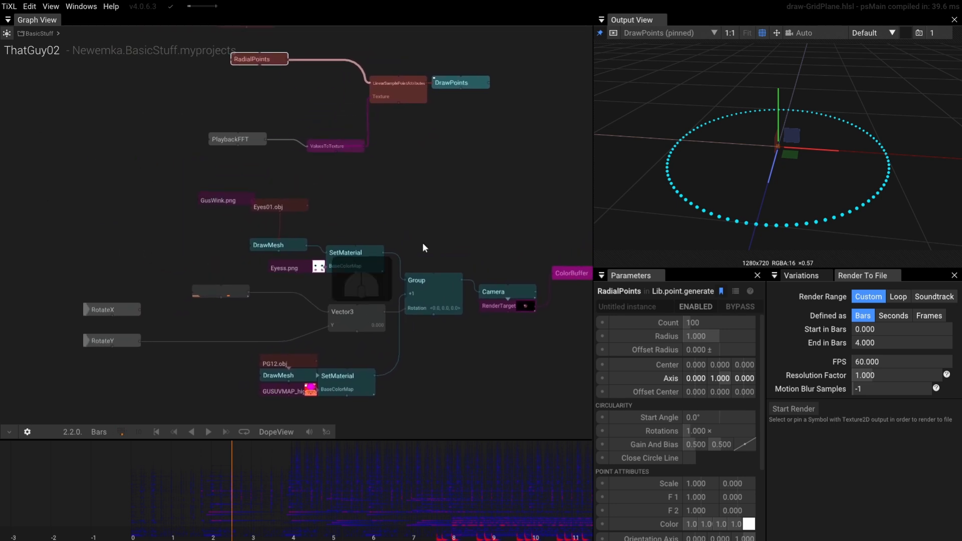
{"action": "left_click_drag", "start_coordinate": [402, 226], "coordinate": [379, 251]}
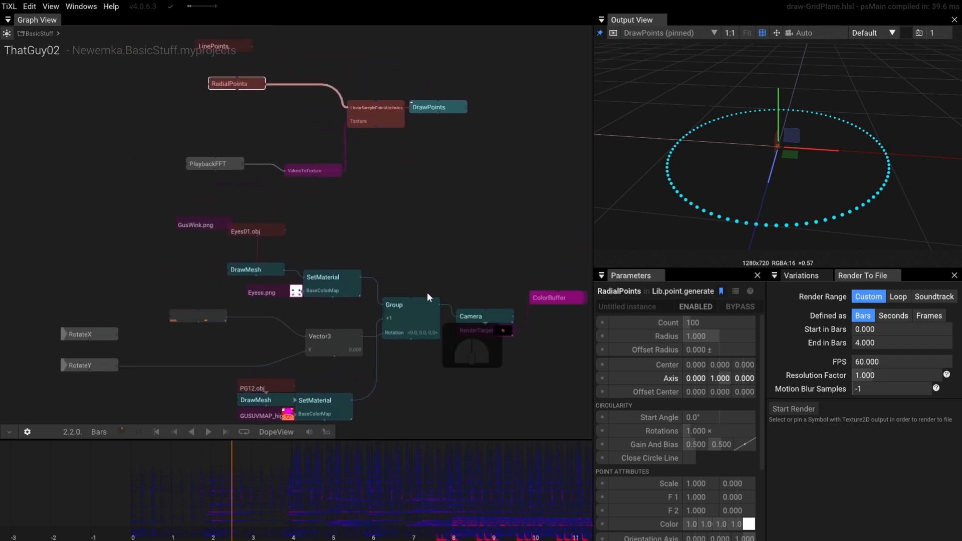
{"action": "left_click", "coordinate": [408, 310]}
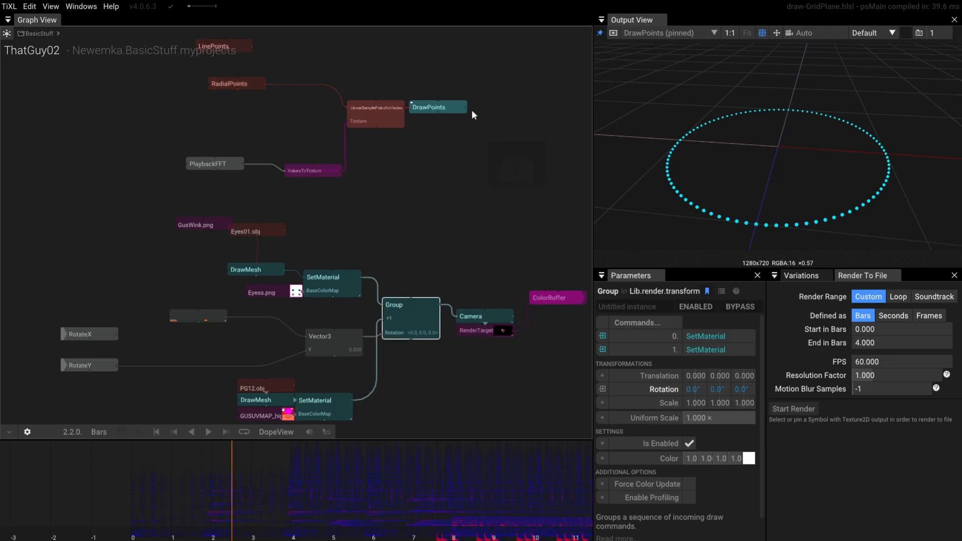
{"action": "left_click_drag", "start_coordinate": [468, 107], "coordinate": [380, 313]}
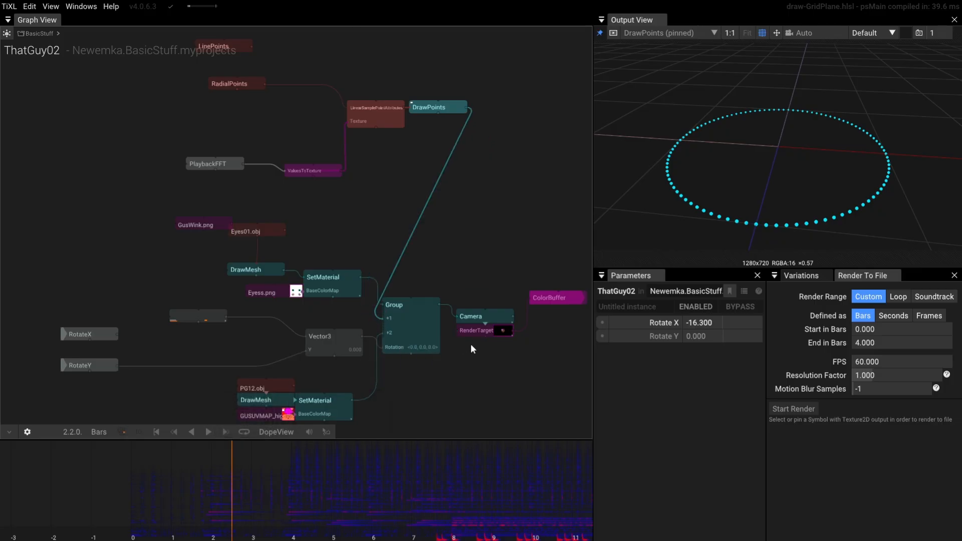
{"action": "left_click", "coordinate": [499, 332]}
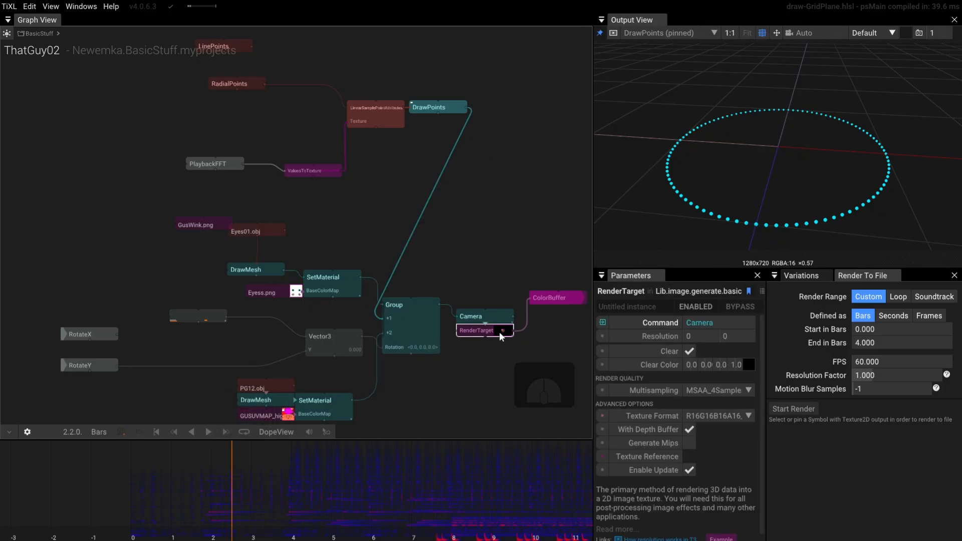
{"action": "key", "text": "p"}
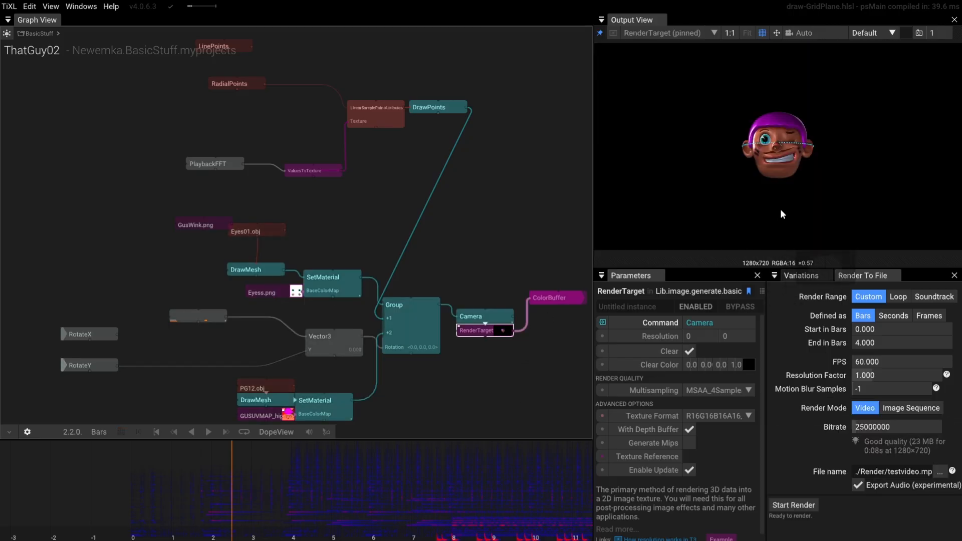
Step: Select Camera and orbit it around the head and ring to a position of about -1.217, 1.007, 4.143
{"action": "left_click", "coordinate": [500, 314]}
{"action": "left_click_drag", "start_coordinate": [685, 181], "coordinate": [768, 166]}
{"action": "scroll", "coordinate": [790, 184], "scroll_direction": "up", "scroll_amount": 5}
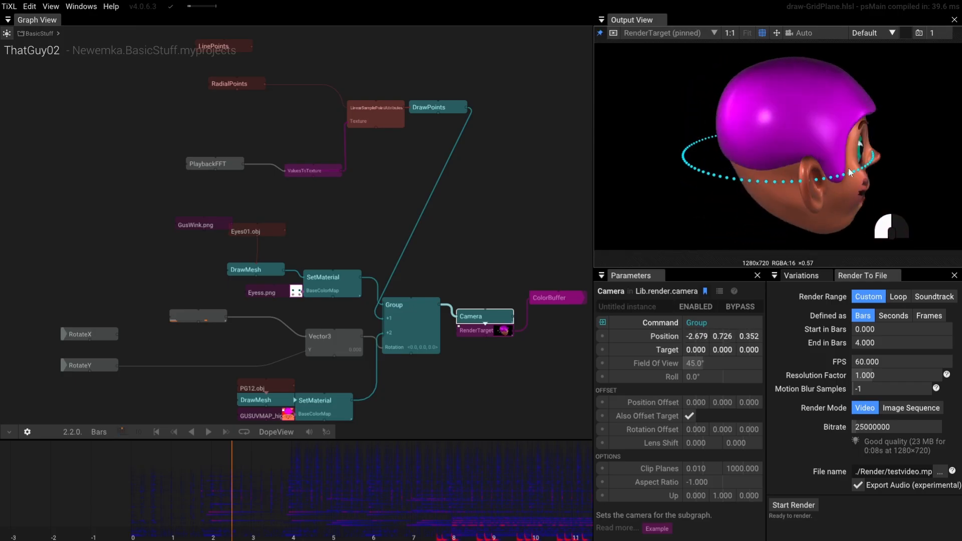
{"action": "scroll", "coordinate": [846, 168], "scroll_direction": "down", "scroll_amount": 3}
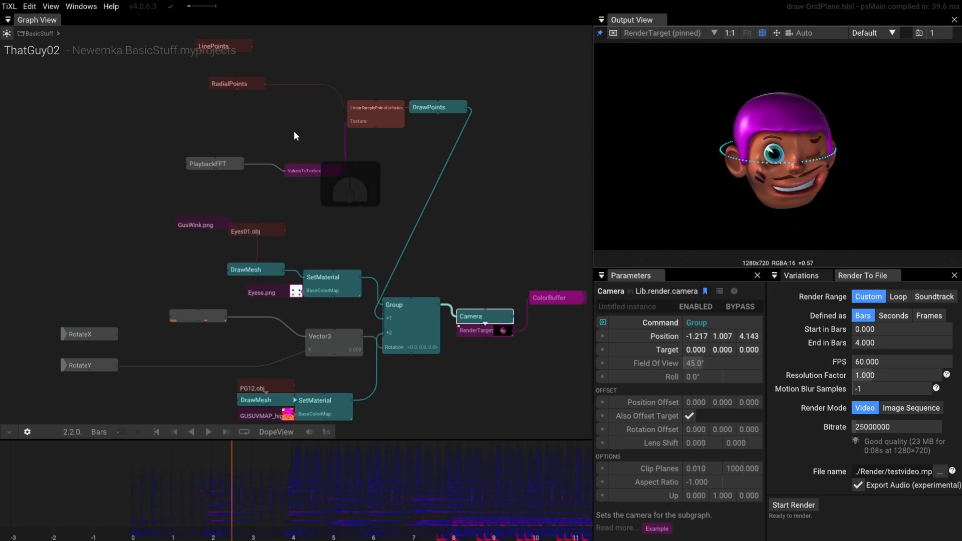
Step: Set RadialPoints' Radius to 3 to widen the ring around the head
{"action": "left_click_drag", "start_coordinate": [295, 132], "coordinate": [294, 182]}
{"action": "scroll", "coordinate": [252, 138], "scroll_direction": "up", "scroll_amount": 4}
{"action": "left_click_drag", "start_coordinate": [252, 138], "coordinate": [250, 202]}
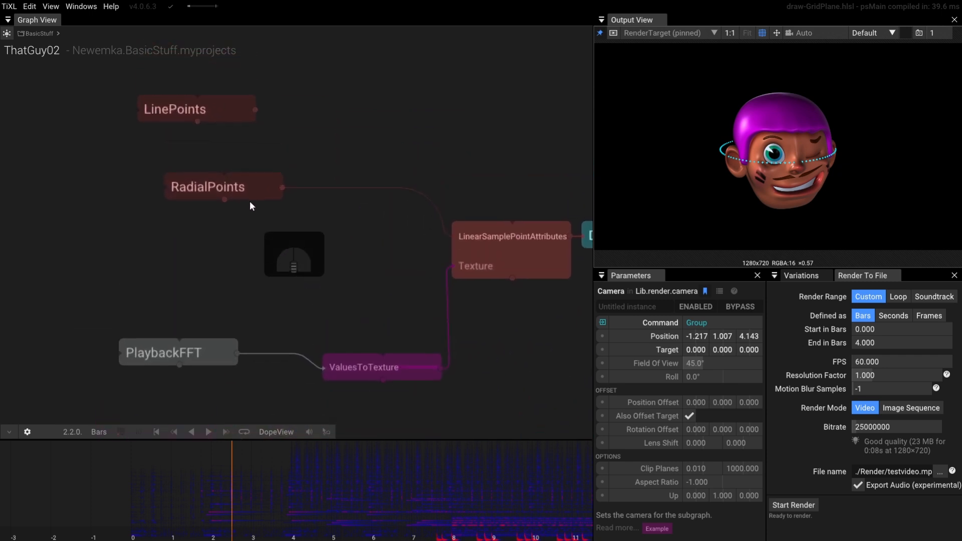
{"action": "left_click", "coordinate": [252, 190]}
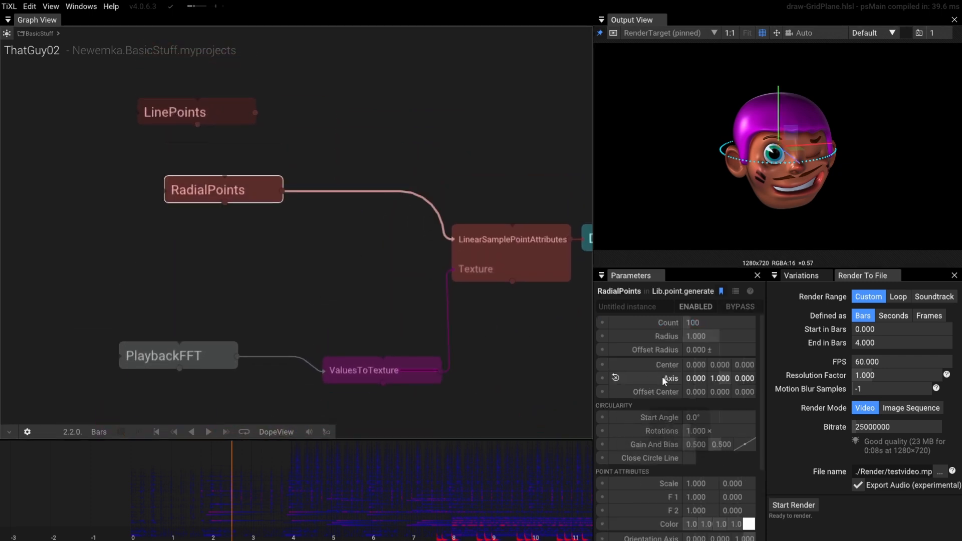
{"action": "left_click", "coordinate": [705, 338]}
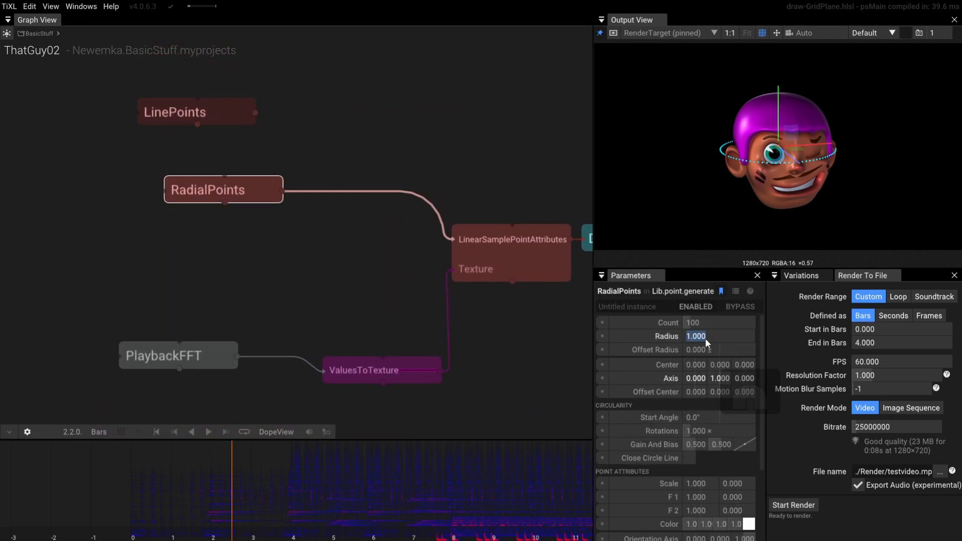
{"action": "type", "text": "3"}
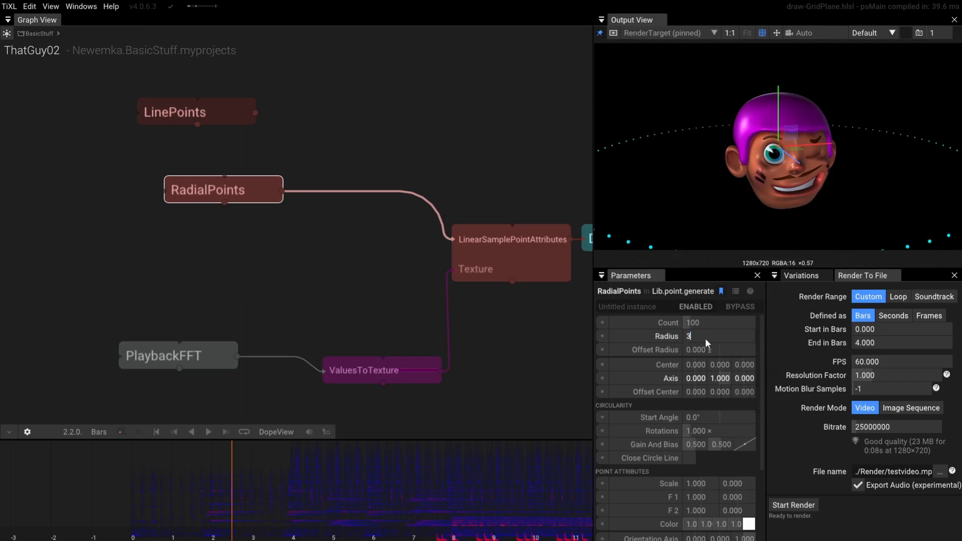
{"action": "key", "text": "Return"}
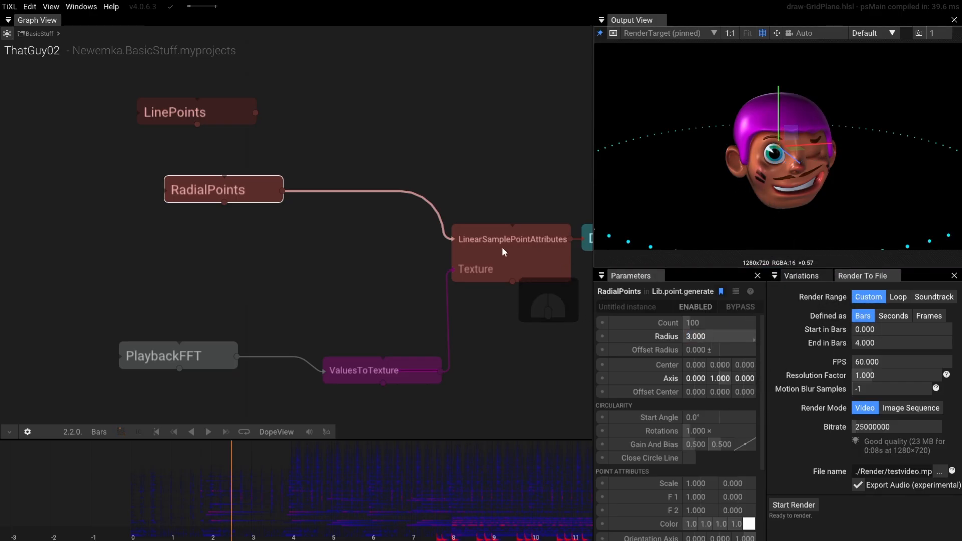
Step: Select Camera again and orbit it to a frontal position of about 0.407, 0.471, 4.390
{"action": "scroll", "coordinate": [502, 248], "scroll_direction": "down", "scroll_amount": 3}
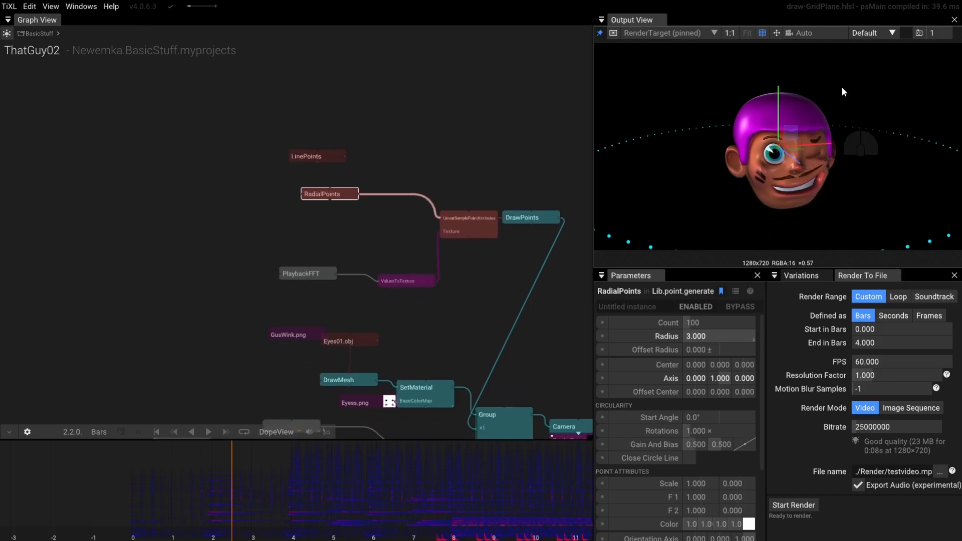
{"action": "left_click_drag", "start_coordinate": [543, 382], "coordinate": [459, 319]}
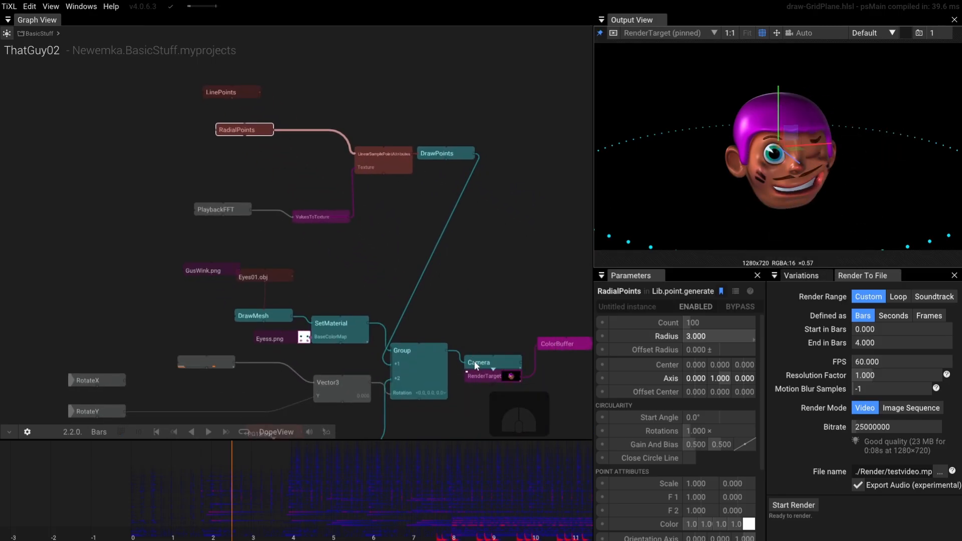
{"action": "left_click", "coordinate": [474, 362]}
{"action": "left_click_drag", "start_coordinate": [837, 209], "coordinate": [812, 186]}
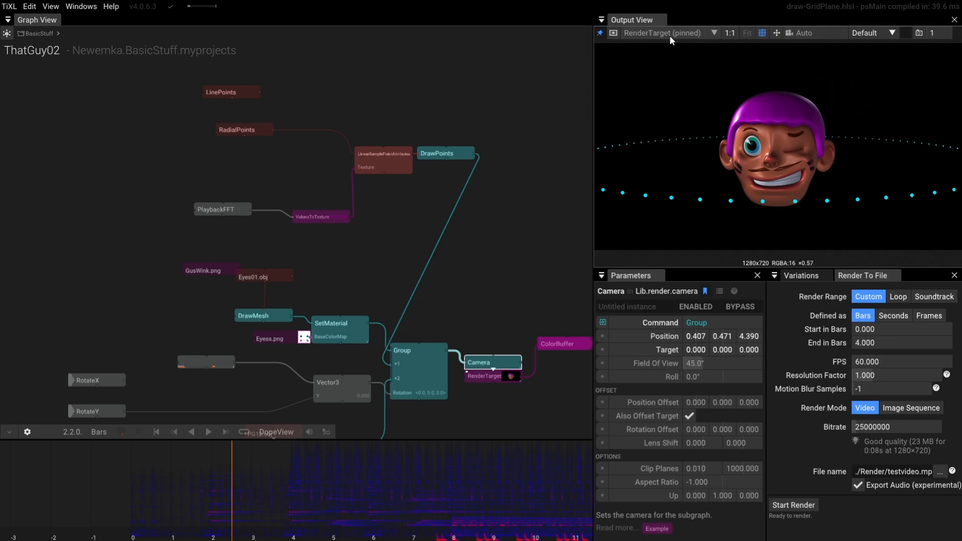
Step: Lock the output view to the Camera operator and orbit it to about -0.080, 0.945, 4.331
{"action": "left_click", "coordinate": [815, 34]}
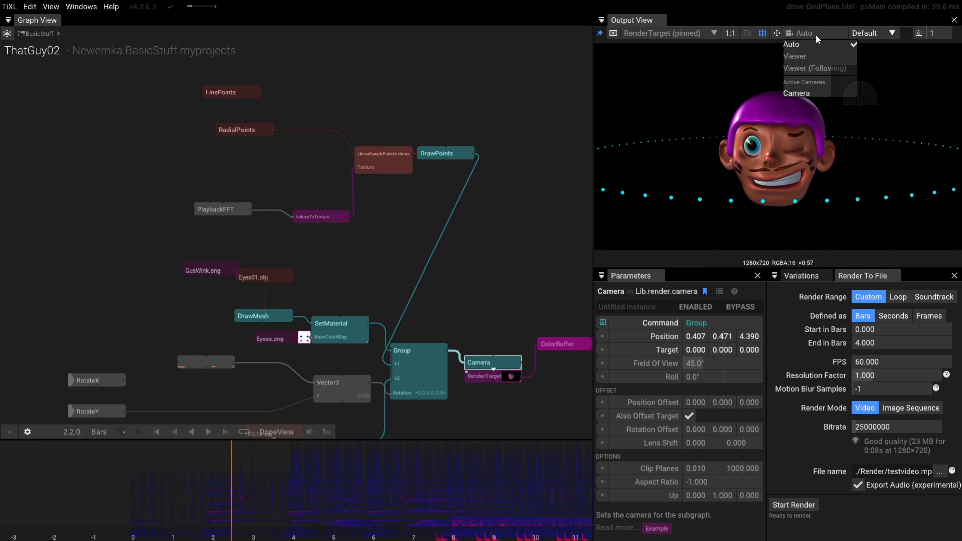
{"action": "left_click", "coordinate": [801, 94]}
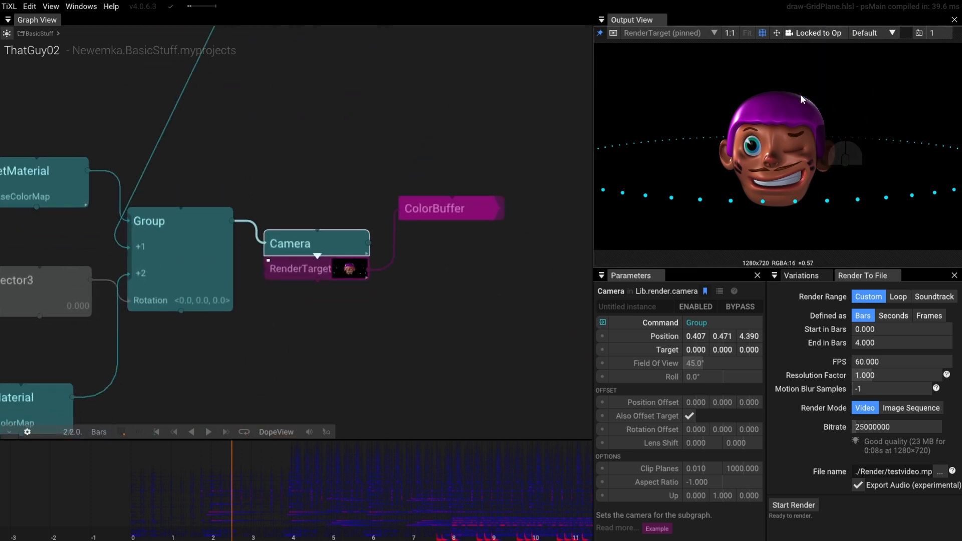
{"action": "left_click_drag", "start_coordinate": [796, 109], "coordinate": [786, 146]}
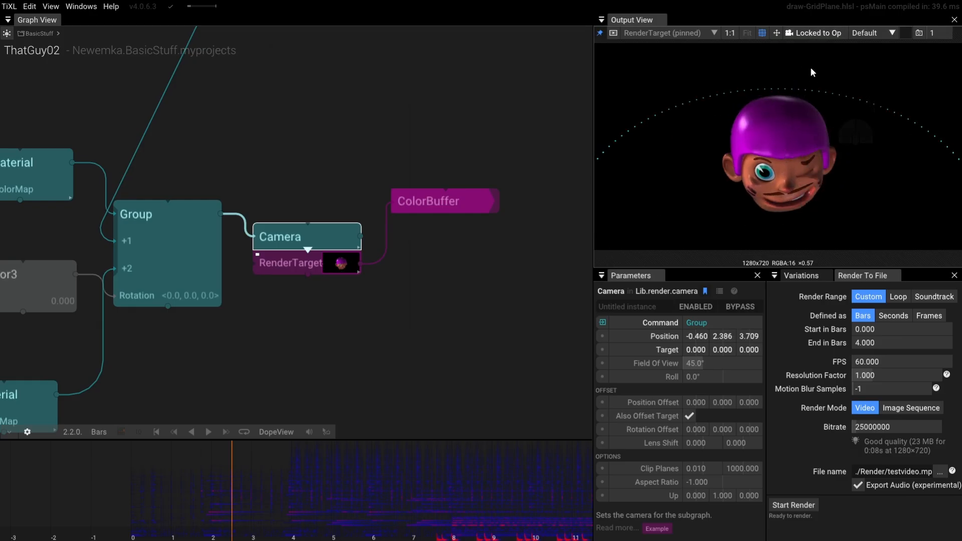
{"action": "left_click_drag", "start_coordinate": [813, 74], "coordinate": [766, 155]}
Step: Select RadialPoints, pull the view back to frame the whole ring, and briefly play the soundtrack to check the motion
{"action": "scroll", "coordinate": [514, 188], "scroll_direction": "down", "scroll_amount": 5}
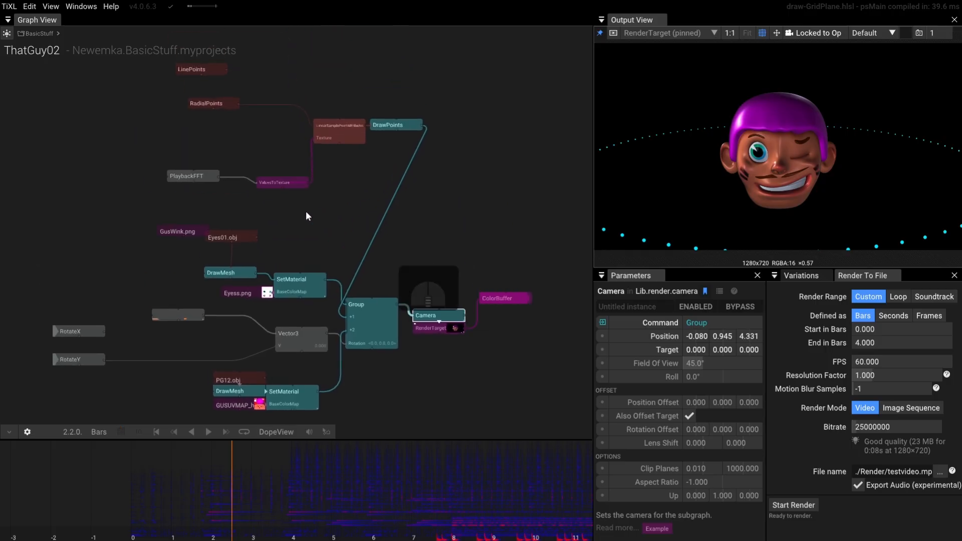
{"action": "left_click", "coordinate": [224, 103]}
{"action": "left_click_drag", "start_coordinate": [685, 155], "coordinate": [756, 176]}
{"action": "scroll", "coordinate": [796, 188], "scroll_direction": "down", "scroll_amount": 4}
{"action": "scroll", "coordinate": [756, 176], "scroll_direction": "up", "scroll_amount": 3}
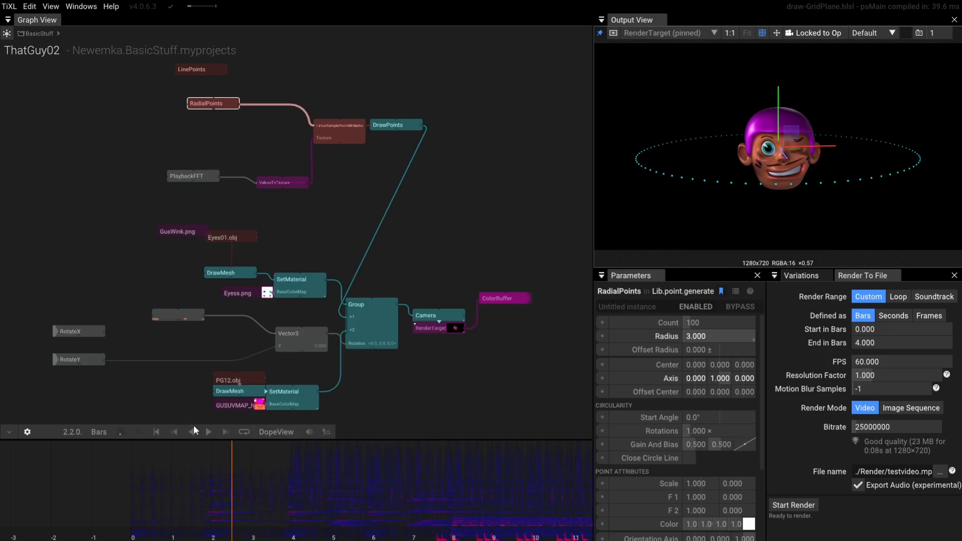
{"action": "left_click", "coordinate": [208, 432]}
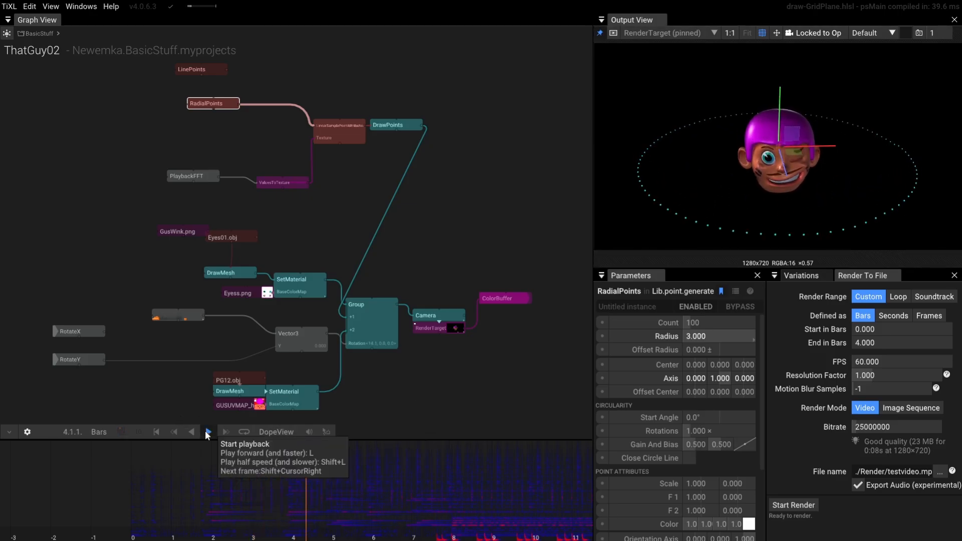
{"action": "left_click", "coordinate": [207, 431]}
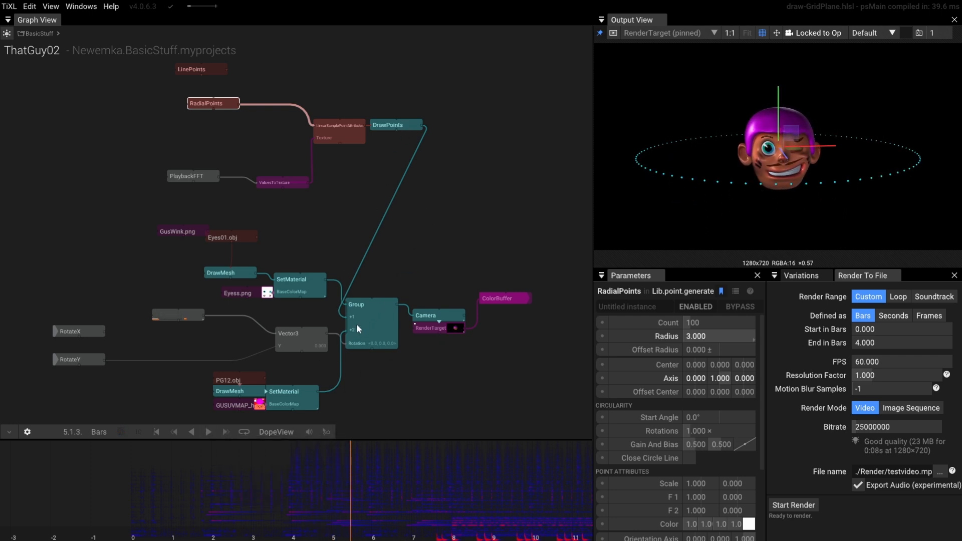
Step: Move Camera and RenderTarget away from Group to make room for another operator between them
{"action": "scroll", "coordinate": [362, 325], "scroll_direction": "up", "scroll_amount": 2}
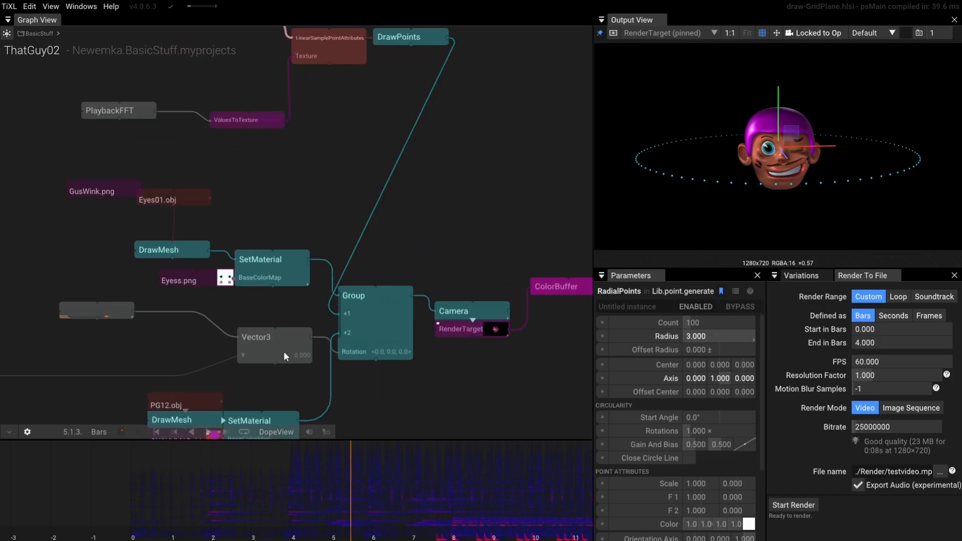
{"action": "left_click_drag", "start_coordinate": [407, 255], "coordinate": [504, 397]}
{"action": "left_click_drag", "start_coordinate": [350, 336], "coordinate": [541, 312]}
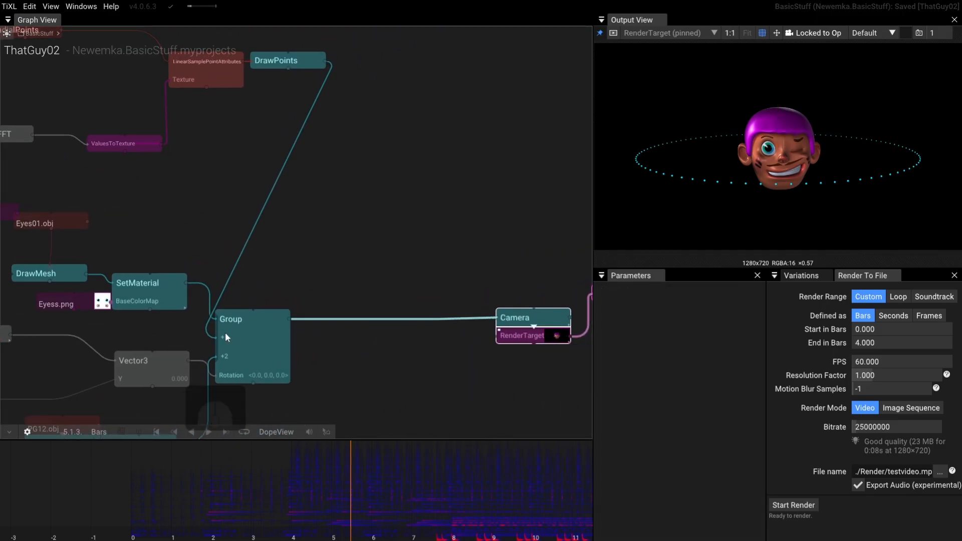
Step: Insert a second Group between the existing Group and Camera, and reroute DrawPoints' output into the new Group
{"action": "left_click", "coordinate": [380, 319]}
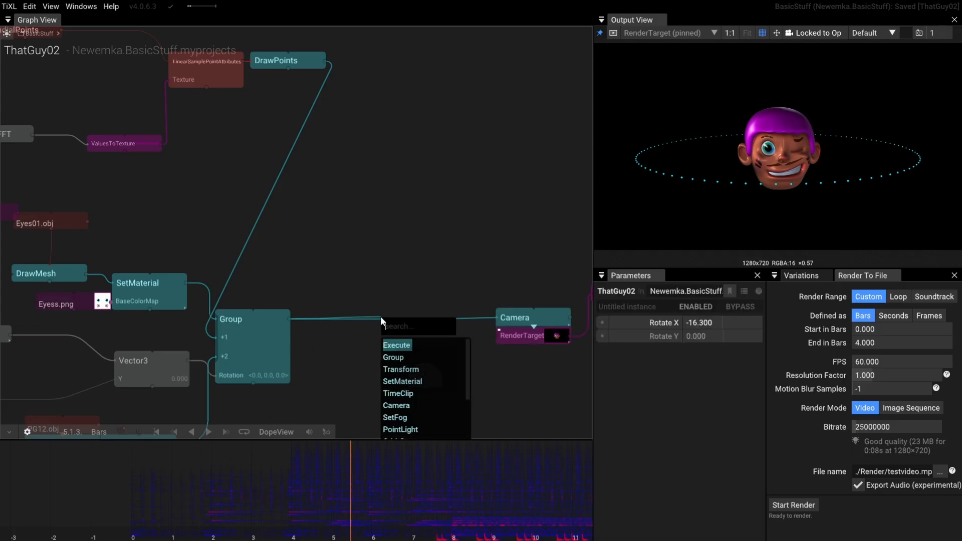
{"action": "left_click", "coordinate": [398, 356]}
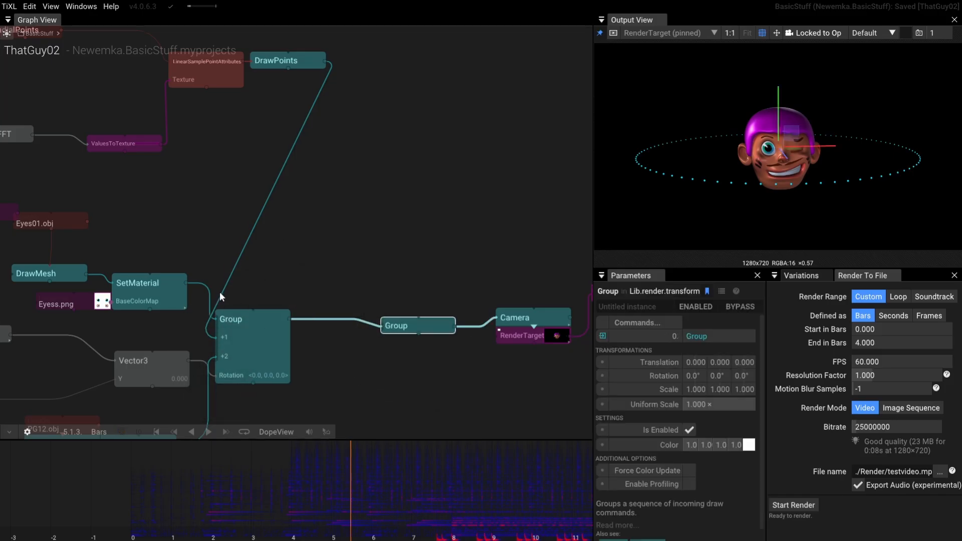
{"action": "left_click_drag", "start_coordinate": [220, 292], "coordinate": [381, 312]}
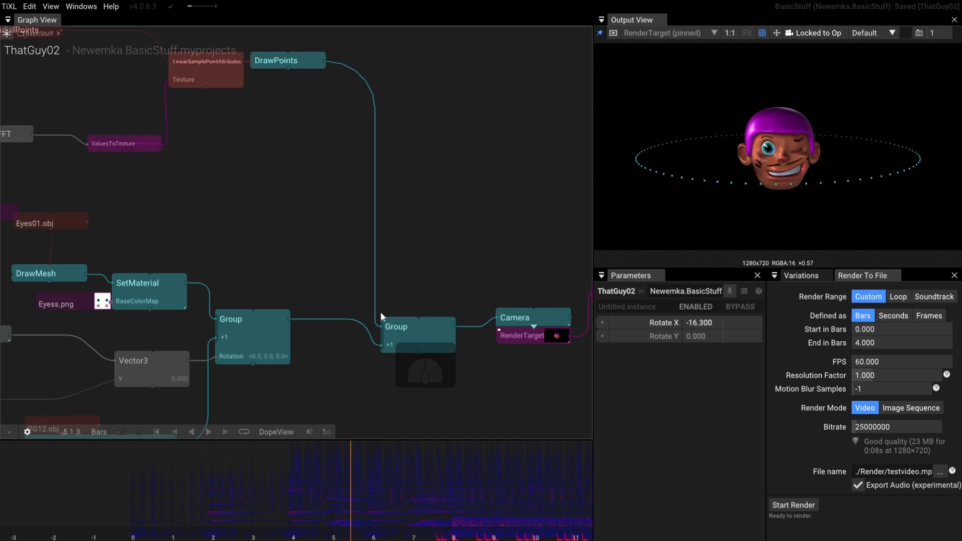
Step: Stop the playback and try out a rotation on the new Group, resetting Rotation to its default
{"action": "left_click", "coordinate": [208, 431]}
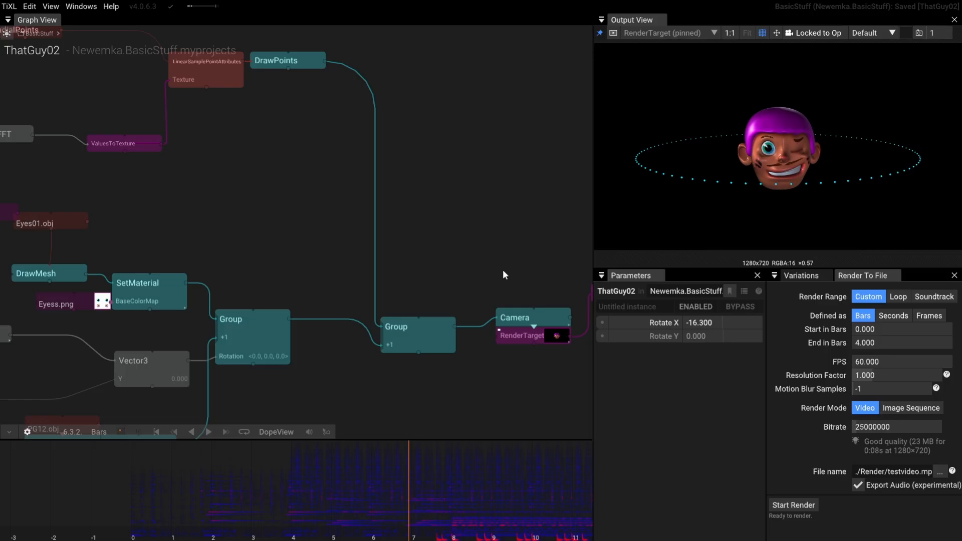
{"action": "left_click", "coordinate": [428, 326]}
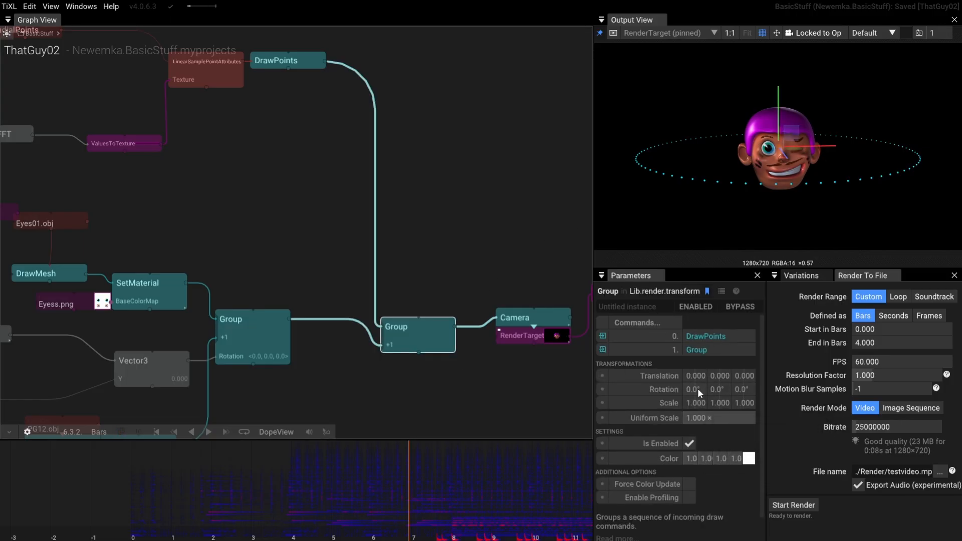
{"action": "mouse_move", "coordinate": [698, 389]}
{"action": "left_mouse_down"}
{"action": "mouse_move", "coordinate": [647, 386]}
{"action": "mouse_move", "coordinate": [735, 386]}
{"action": "mouse_move", "coordinate": [685, 384]}
{"action": "left_mouse_up"}
{"action": "left_click", "coordinate": [616, 389]}
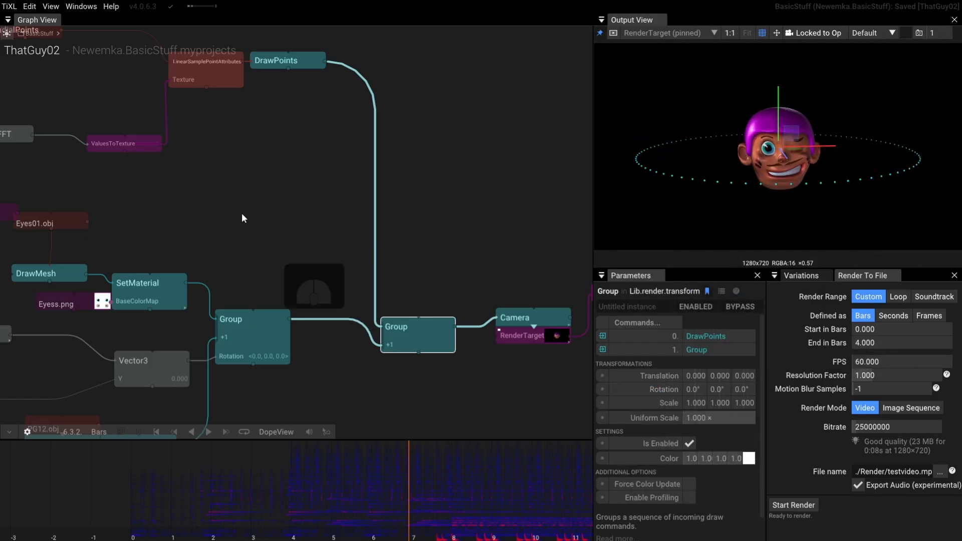
Step: Snap ValuesToTexture beneath PlaybackFFT and RadialPoints onto LinearSamplePointAttributes, and bring the two stacks closer together
{"action": "scroll", "coordinate": [347, 267], "scroll_direction": "down", "scroll_amount": 5}
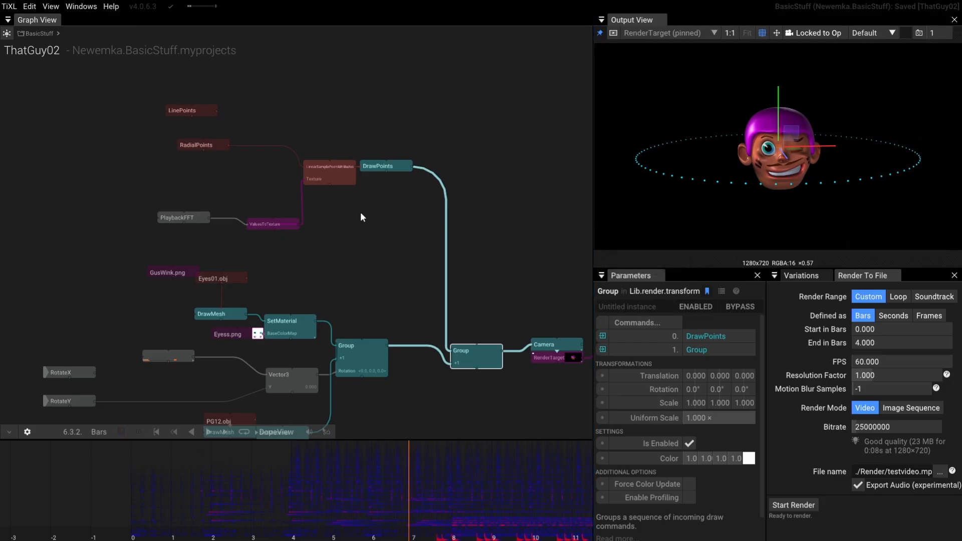
{"action": "left_click_drag", "start_coordinate": [355, 212], "coordinate": [373, 268]}
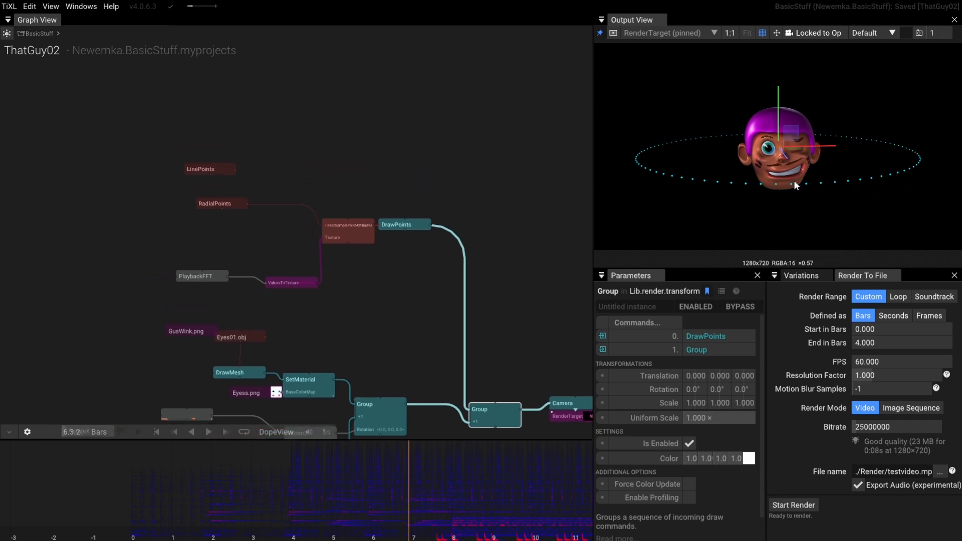
{"action": "scroll", "coordinate": [251, 210], "scroll_direction": "up", "scroll_amount": 3}
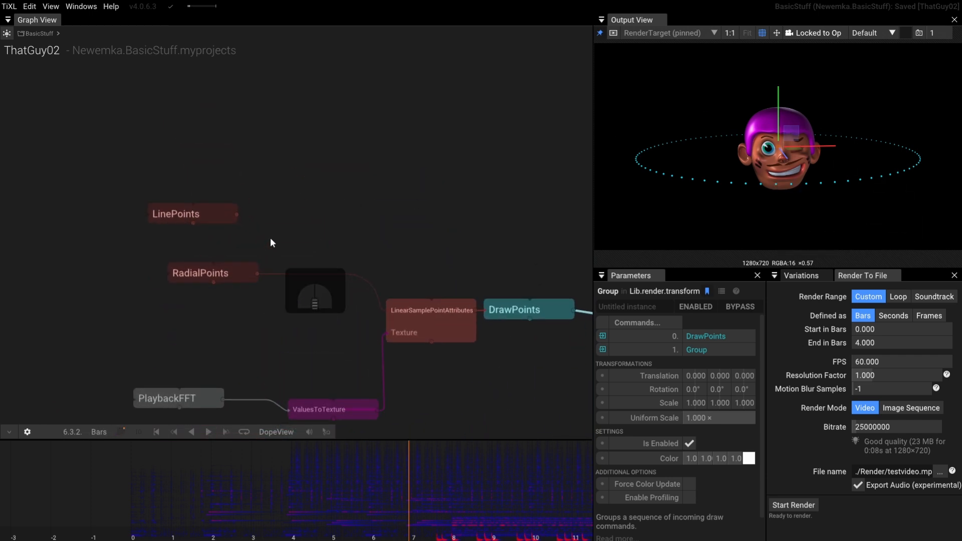
{"action": "left_click_drag", "start_coordinate": [321, 235], "coordinate": [277, 149]}
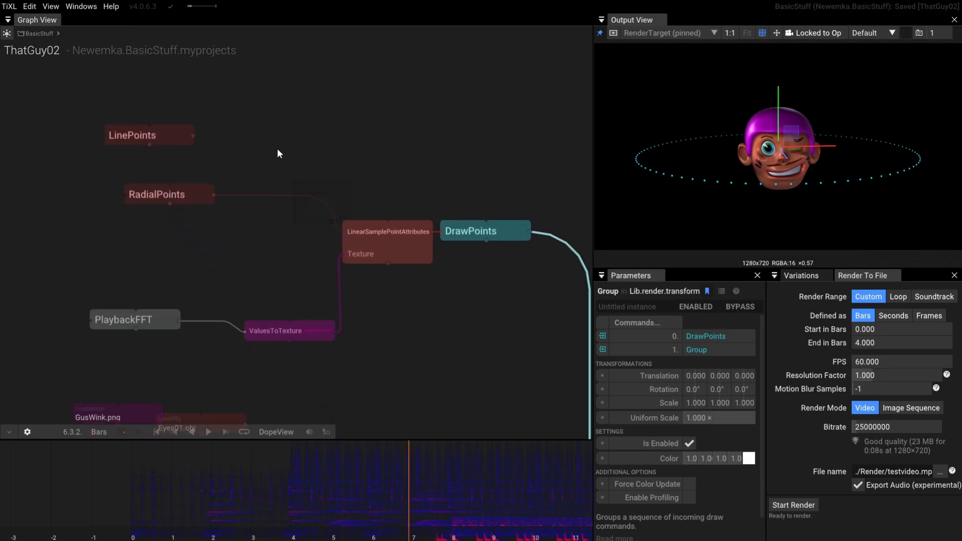
{"action": "left_click_drag", "start_coordinate": [147, 317], "coordinate": [191, 273]}
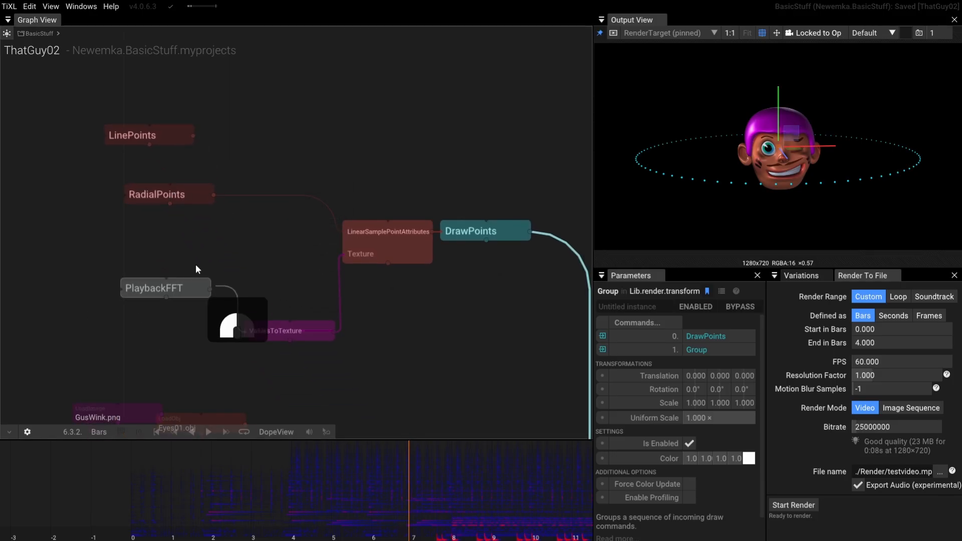
{"action": "left_click_drag", "start_coordinate": [279, 331], "coordinate": [161, 295]}
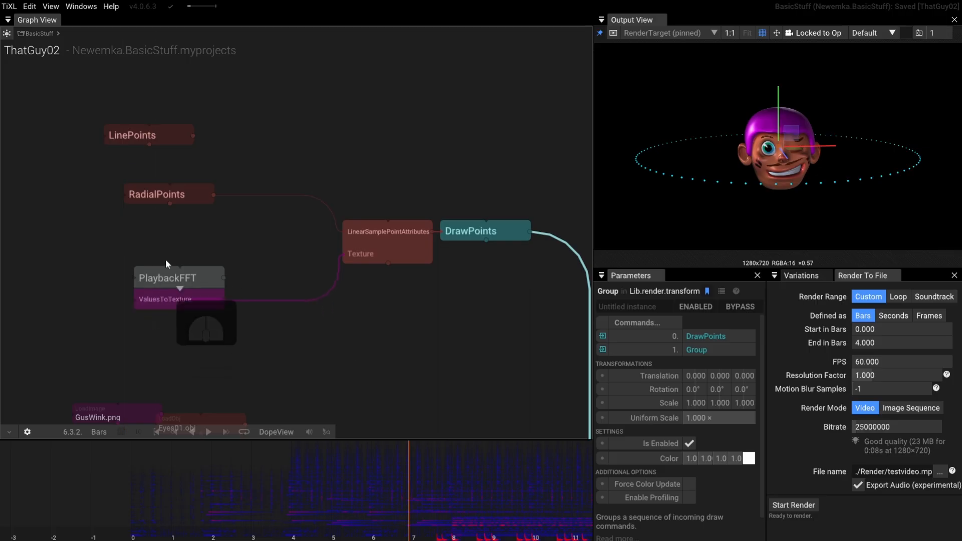
{"action": "left_click_drag", "start_coordinate": [198, 195], "coordinate": [417, 208]}
{"action": "left_click_drag", "start_coordinate": [83, 242], "coordinate": [315, 256]}
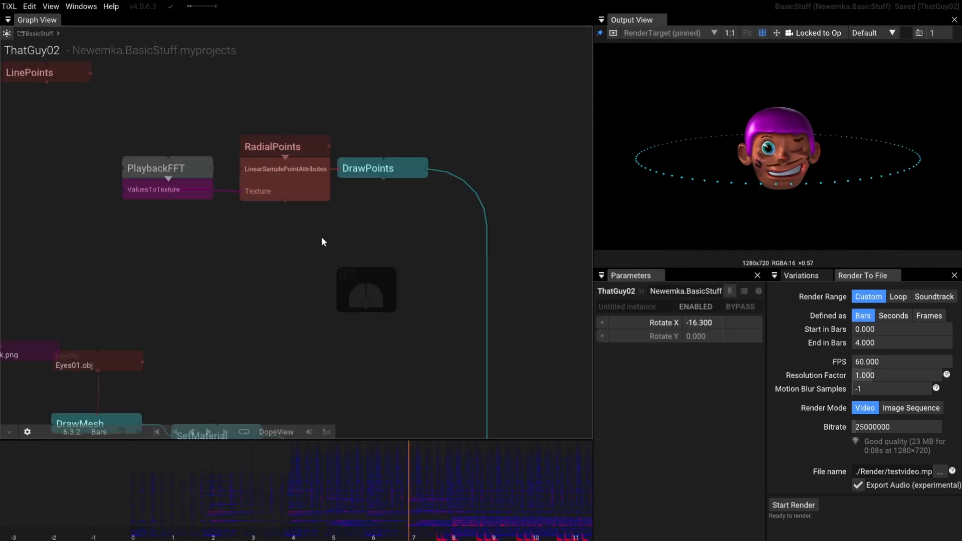
Step: Add a DrawMeshAtPoints operator fed by LinearSamplePointAttributes and place it just below DrawPoints
{"action": "left_click_drag", "start_coordinate": [330, 234], "coordinate": [295, 230]}
{"action": "scroll", "coordinate": [306, 154], "scroll_direction": "up", "scroll_amount": 3}
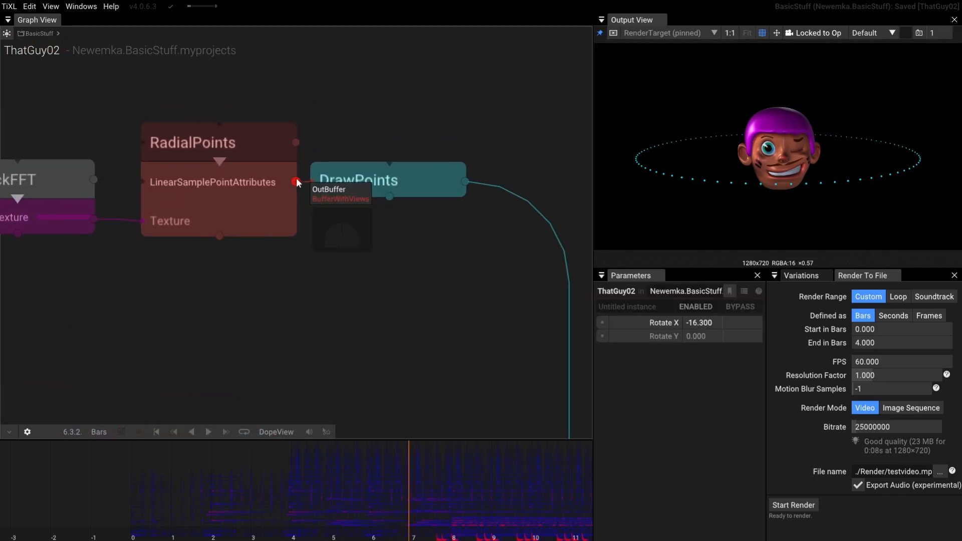
{"action": "left_click_drag", "start_coordinate": [296, 181], "coordinate": [380, 104]}
{"action": "type", "text": "draw"}
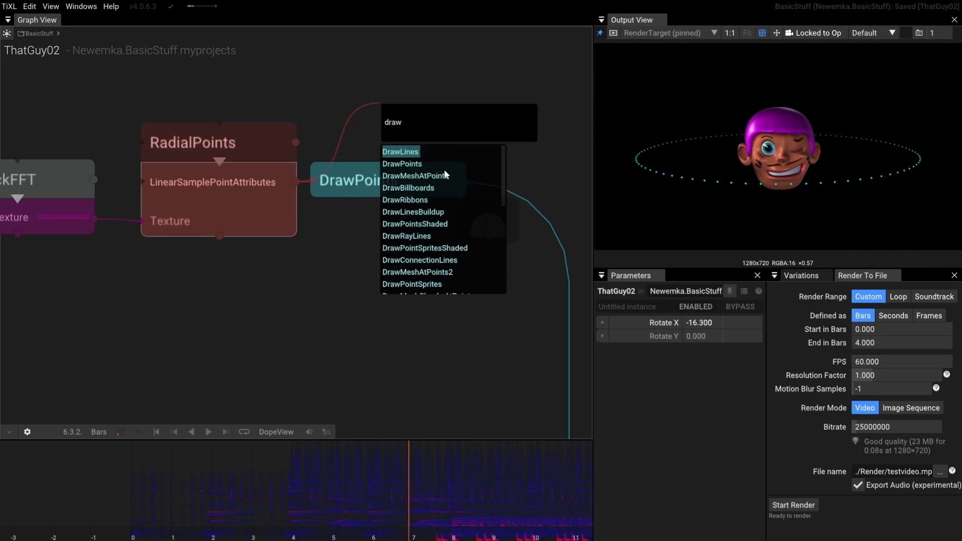
{"action": "type", "text": "m"}
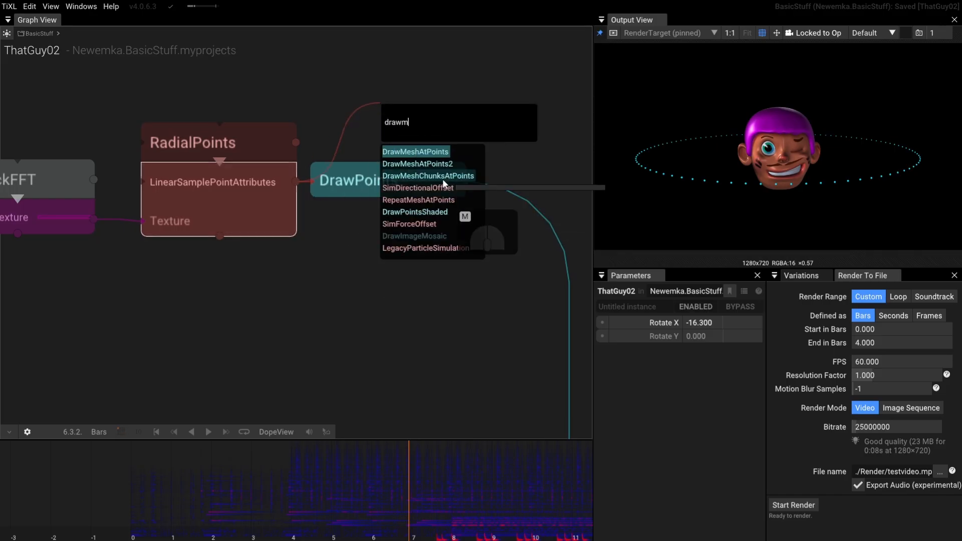
{"action": "left_click", "coordinate": [433, 155]}
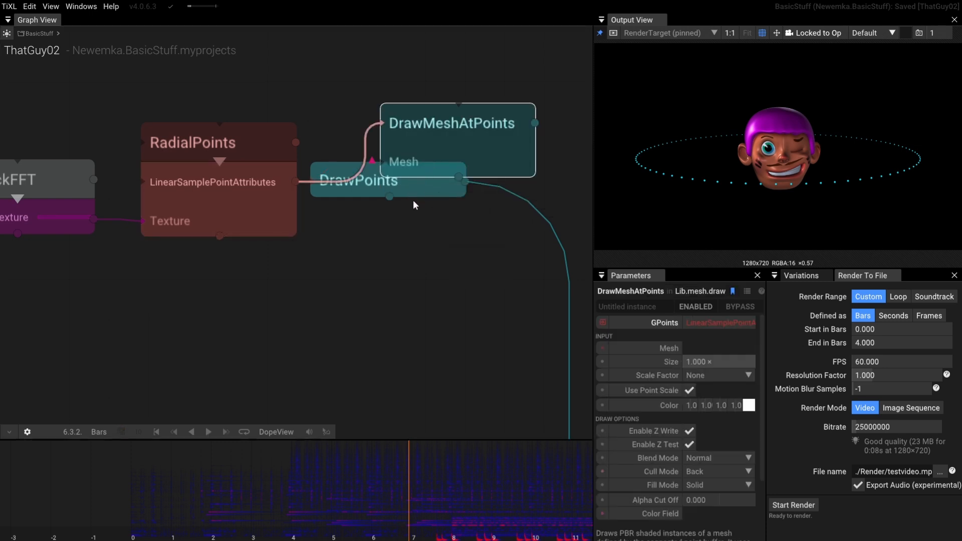
{"action": "left_click_drag", "start_coordinate": [467, 137], "coordinate": [434, 255]}
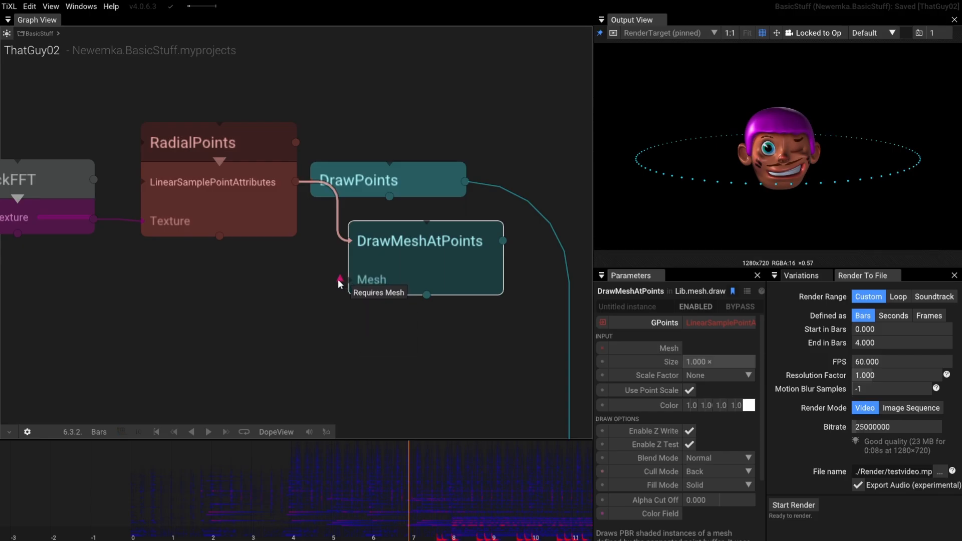
Step: Add a CubeMesh operator below the point operators and connect it to DrawMeshAtPoints' Mesh input
{"action": "left_click_drag", "start_coordinate": [208, 297], "coordinate": [264, 228]}
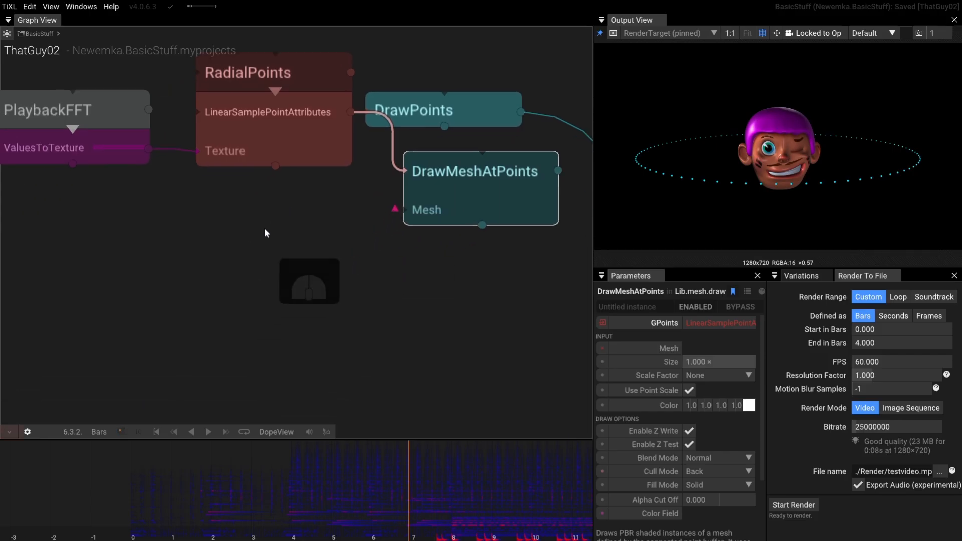
{"action": "left_click", "coordinate": [195, 254]}
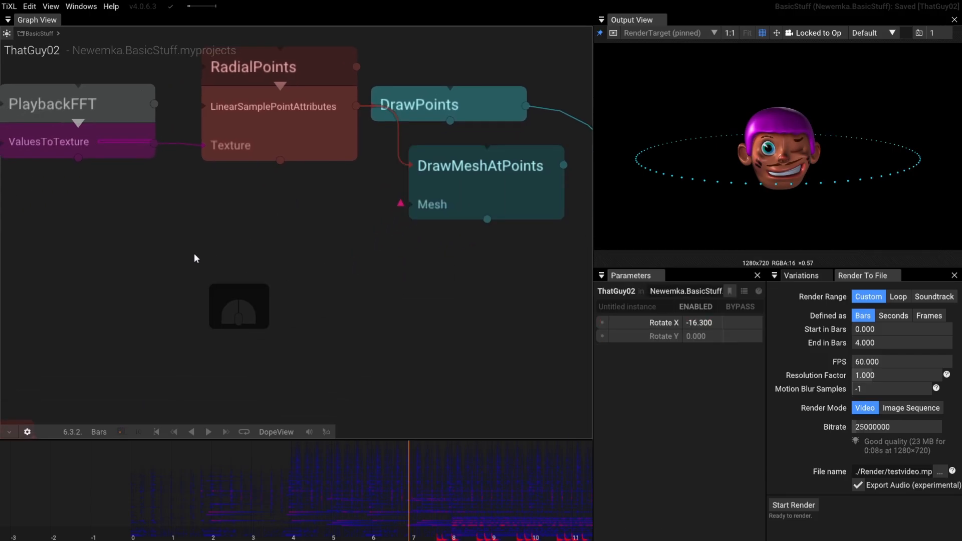
{"action": "double_click", "coordinate": [195, 254]}
{"action": "type", "text": "cube"}
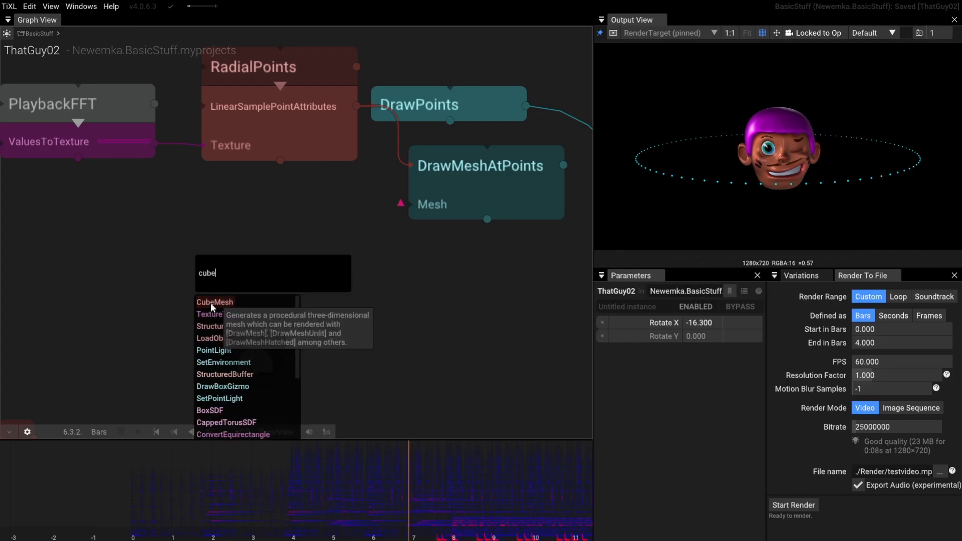
{"action": "left_click", "coordinate": [211, 302]}
{"action": "left_click_drag", "start_coordinate": [350, 275], "coordinate": [401, 203]}
Step: Replace DrawPoints with DrawMeshAtPoints at the second Group's first input, and orbit the output to view the ring from above
{"action": "left_click_drag", "start_coordinate": [396, 329], "coordinate": [278, 207]}
{"action": "scroll", "coordinate": [278, 206], "scroll_direction": "down", "scroll_amount": 4}
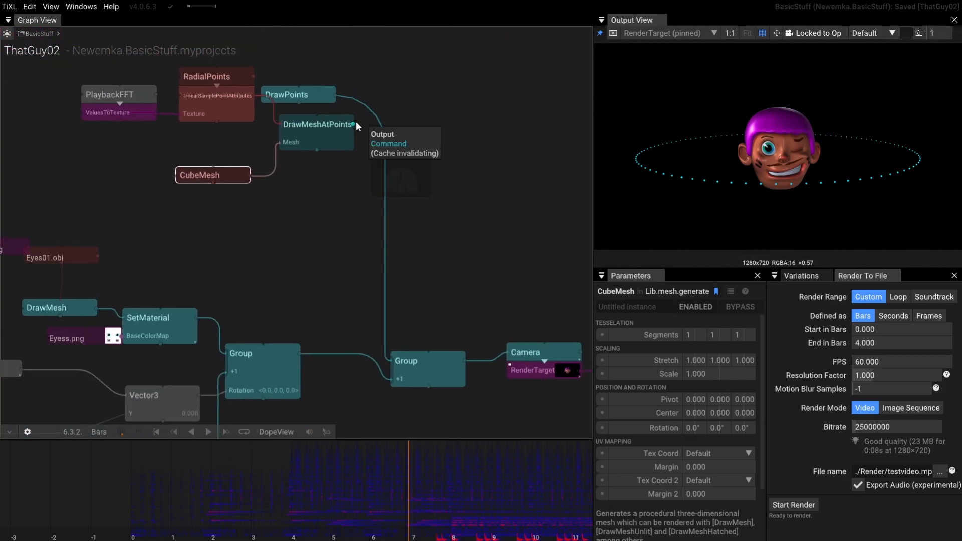
{"action": "left_click_drag", "start_coordinate": [354, 124], "coordinate": [388, 362]}
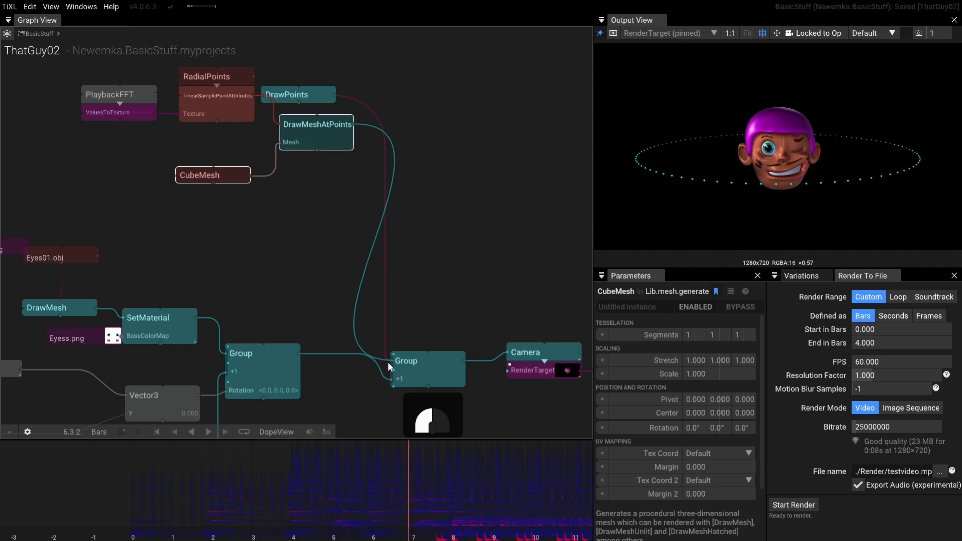
{"action": "left_click_drag", "start_coordinate": [388, 361], "coordinate": [388, 361]}
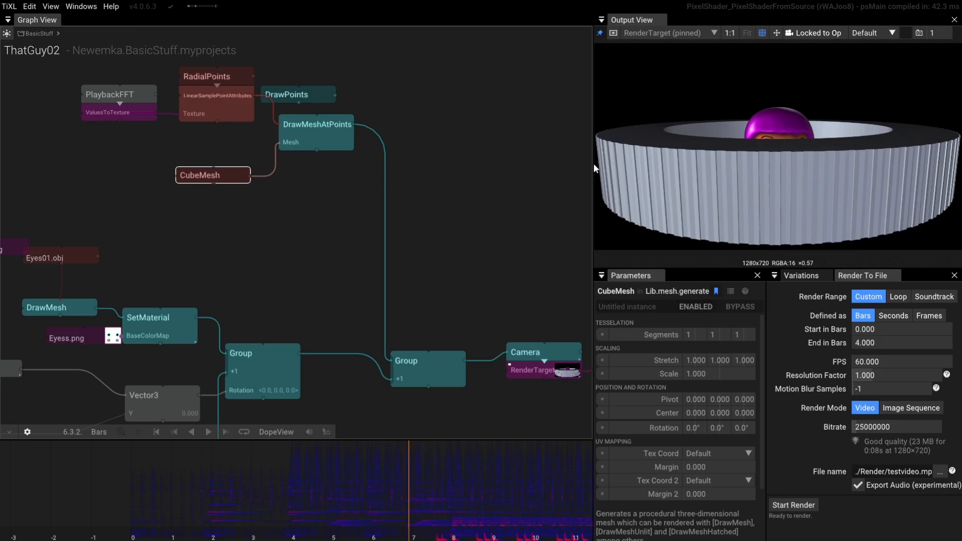
{"action": "left_click_drag", "start_coordinate": [744, 152], "coordinate": [787, 140]}
Step: Move CubeMesh further from DrawMeshAtPoints and set its Scale to 0.25
{"action": "left_click_drag", "start_coordinate": [209, 175], "coordinate": [140, 172]}
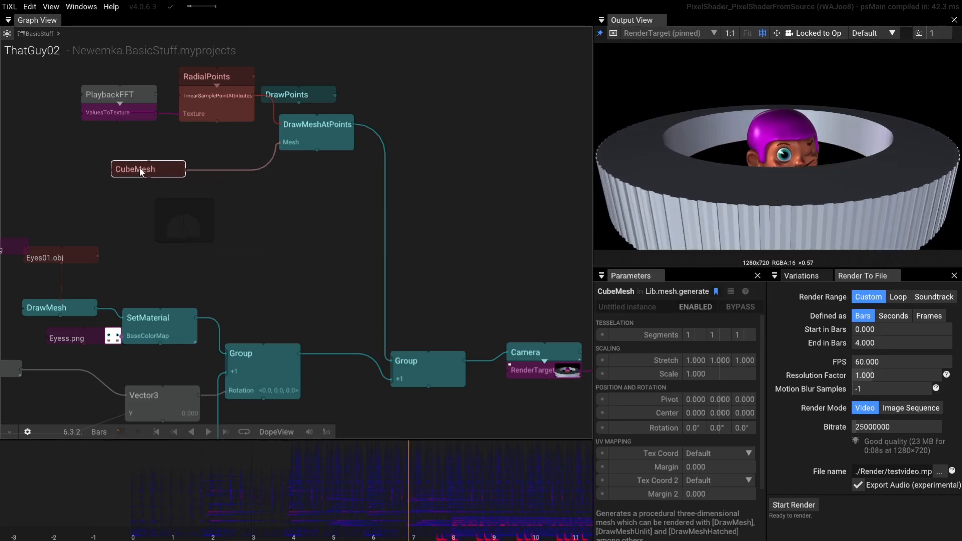
{"action": "left_click", "coordinate": [715, 375]}
{"action": "type", "text": "."}
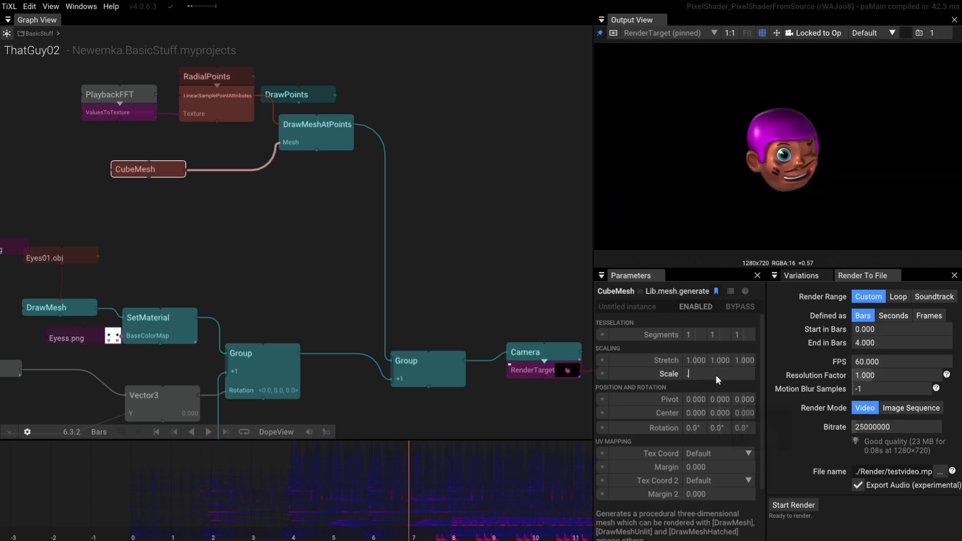
{"action": "type", "text": "25"}
{"action": "key", "text": "Return"}
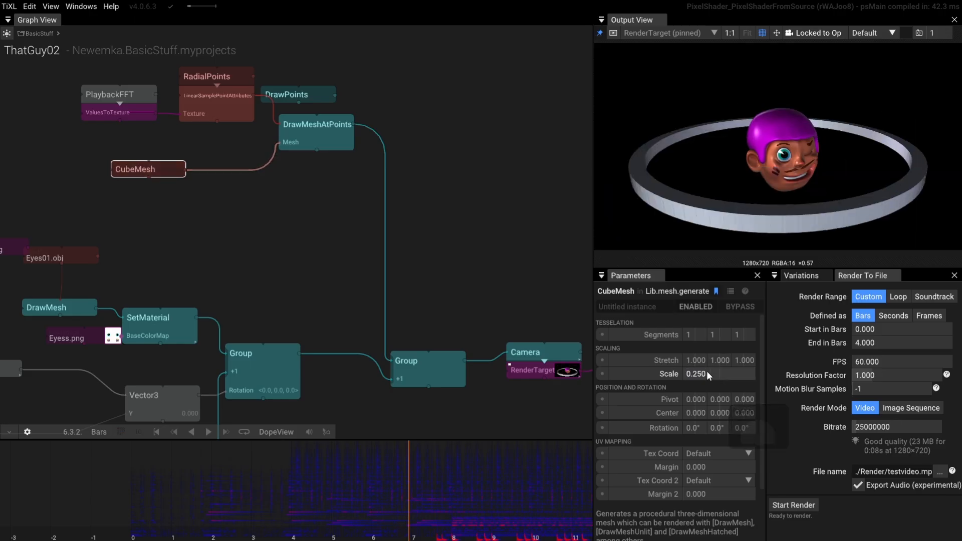
Step: Set the RadialPoints Count to 32
{"action": "left_click_drag", "start_coordinate": [352, 209], "coordinate": [387, 272]}
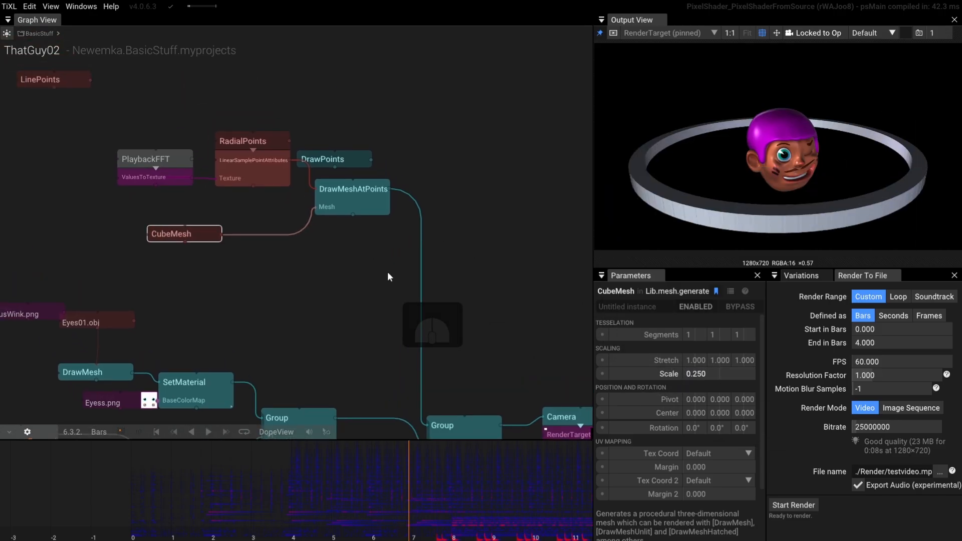
{"action": "left_click", "coordinate": [274, 140]}
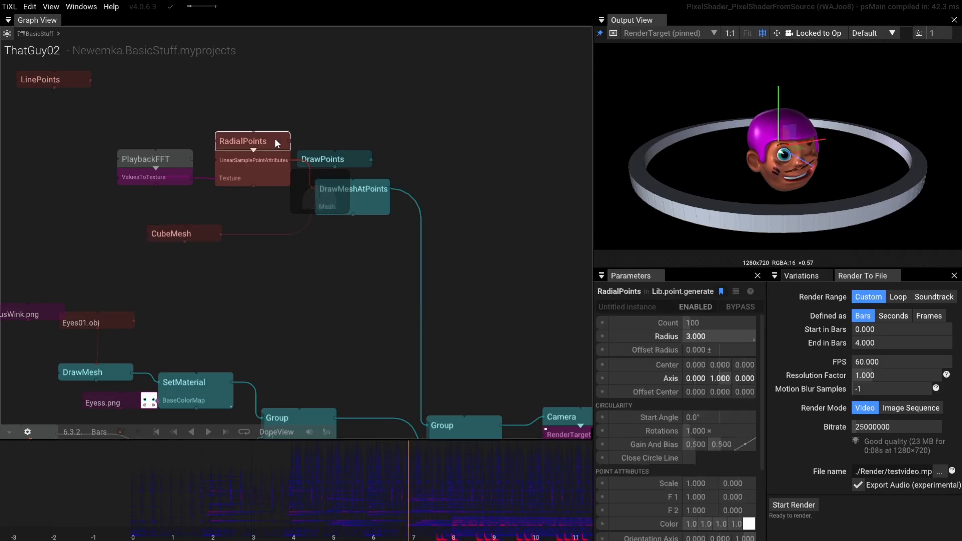
{"action": "left_click", "coordinate": [713, 326]}
{"action": "type", "text": "32"}
{"action": "key", "text": "Return"}
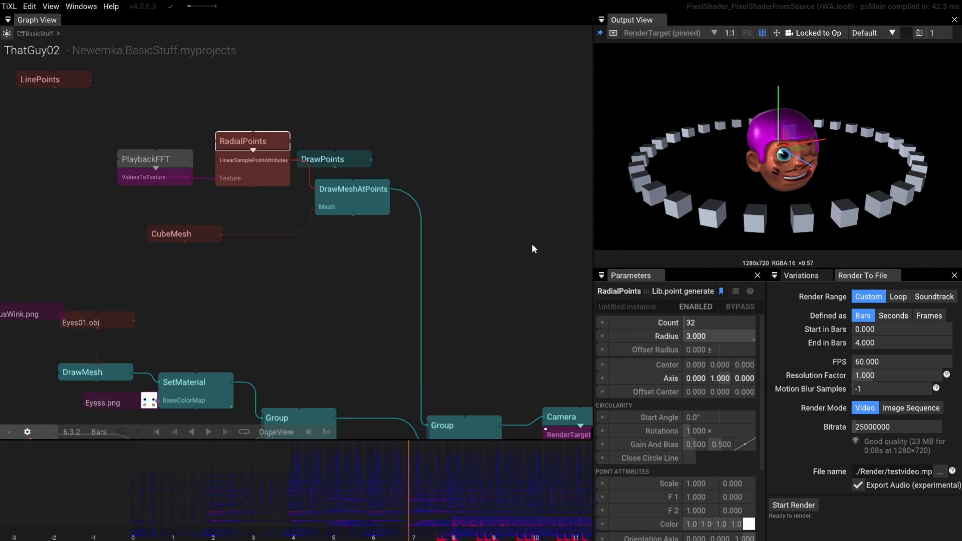
Step: Play the soundtrack for a few bars to check how the ring of cubes reacts, and stop playback
{"action": "left_click_drag", "start_coordinate": [477, 305], "coordinate": [457, 243]}
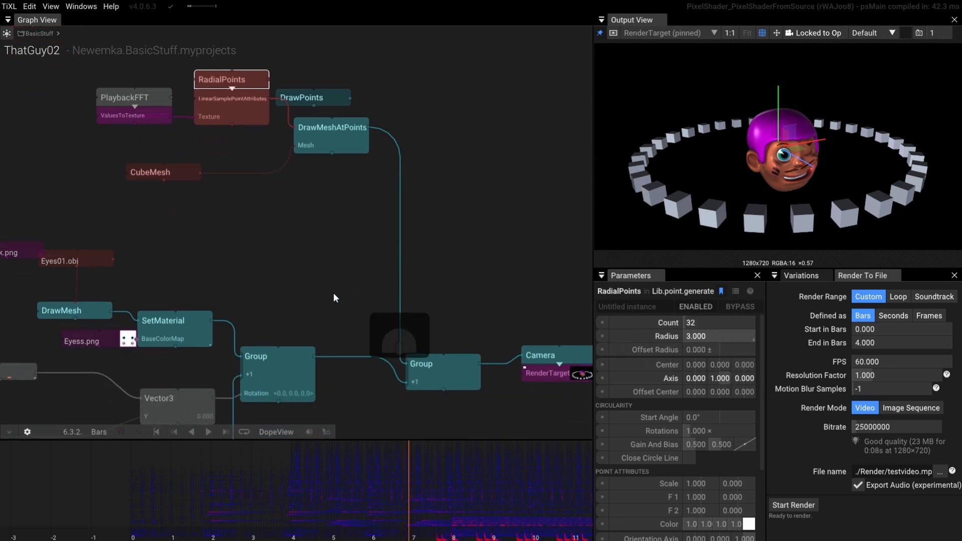
{"action": "left_click", "coordinate": [208, 430]}
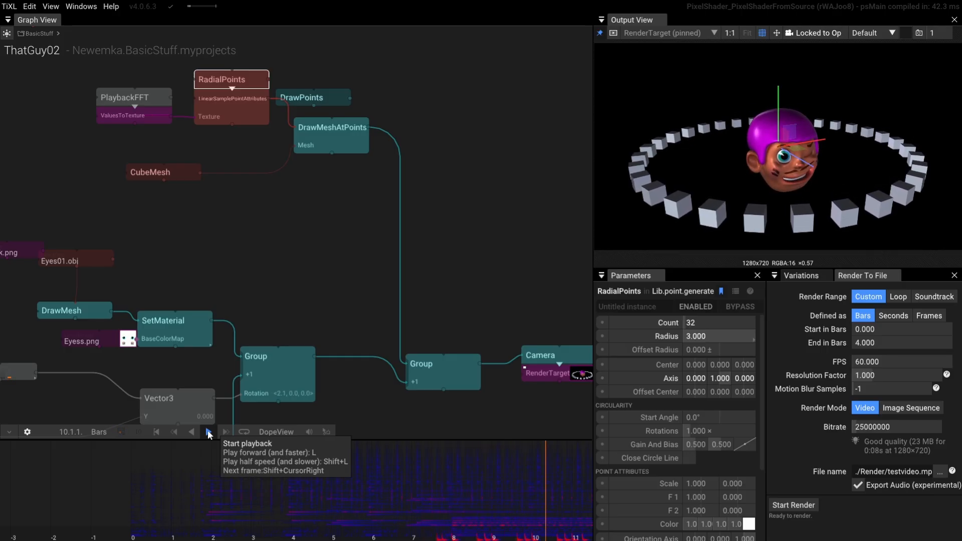
{"action": "left_click", "coordinate": [207, 430]}
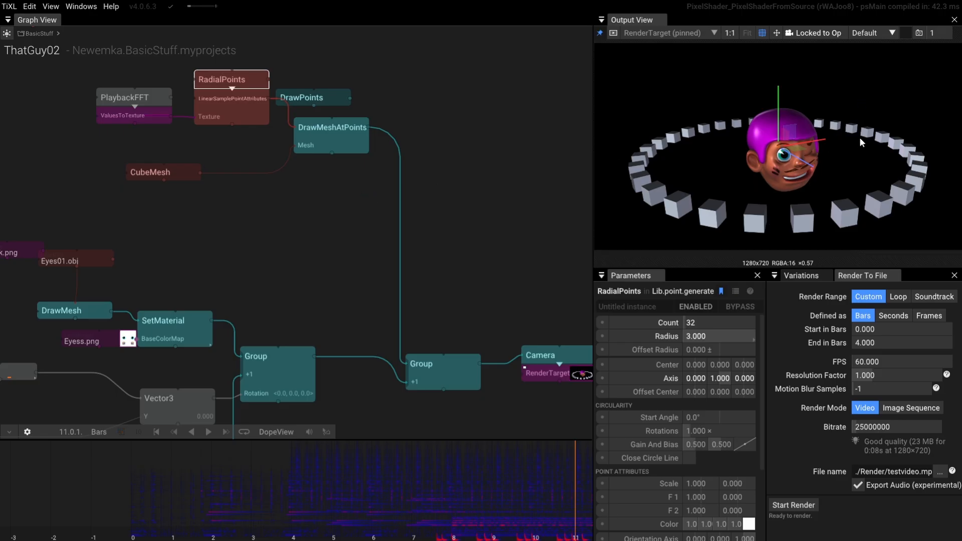
Step: Set the Red channel of LinearSamplePointAttributes to Stretch_Y
{"action": "scroll", "coordinate": [263, 261], "scroll_direction": "up", "scroll_amount": 5}
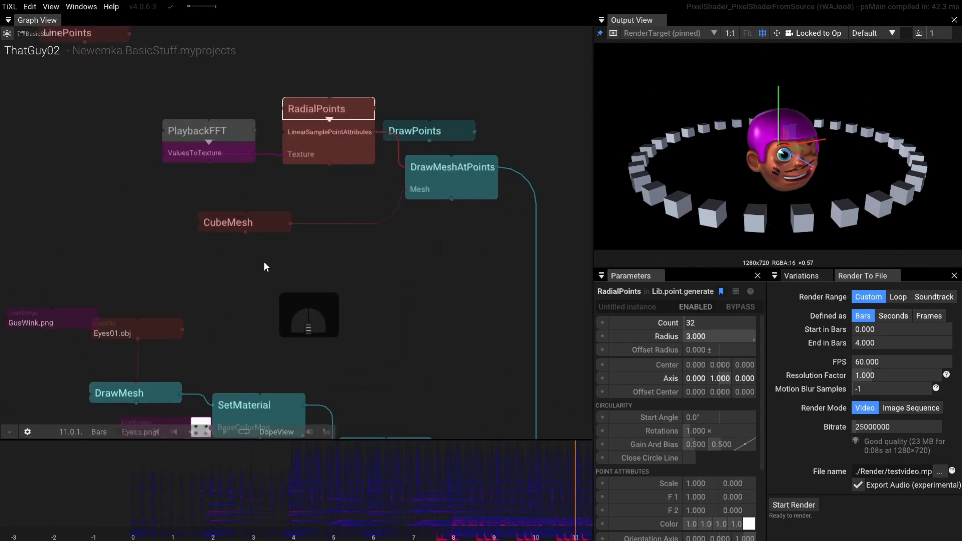
{"action": "left_click_drag", "start_coordinate": [347, 161], "coordinate": [327, 264]}
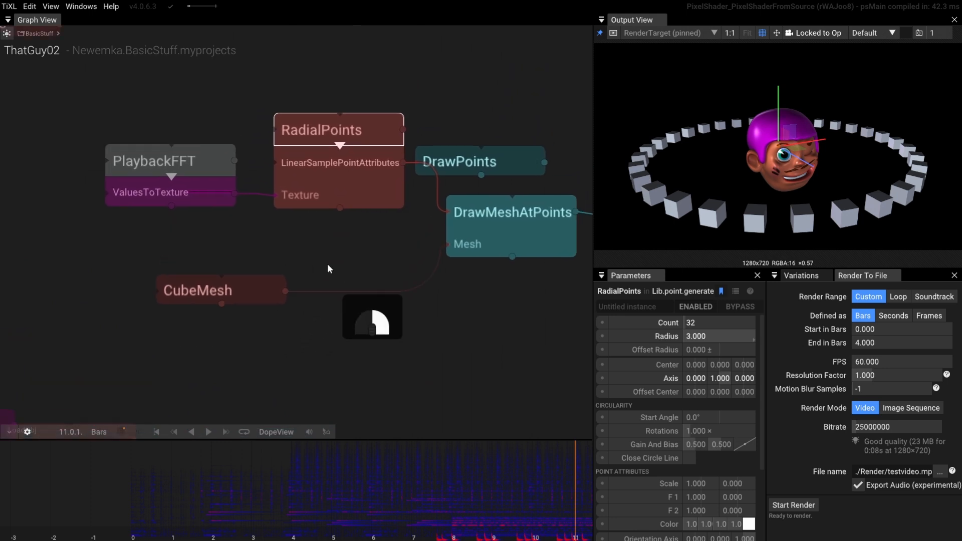
{"action": "scroll", "coordinate": [335, 197], "scroll_direction": "up", "scroll_amount": 2}
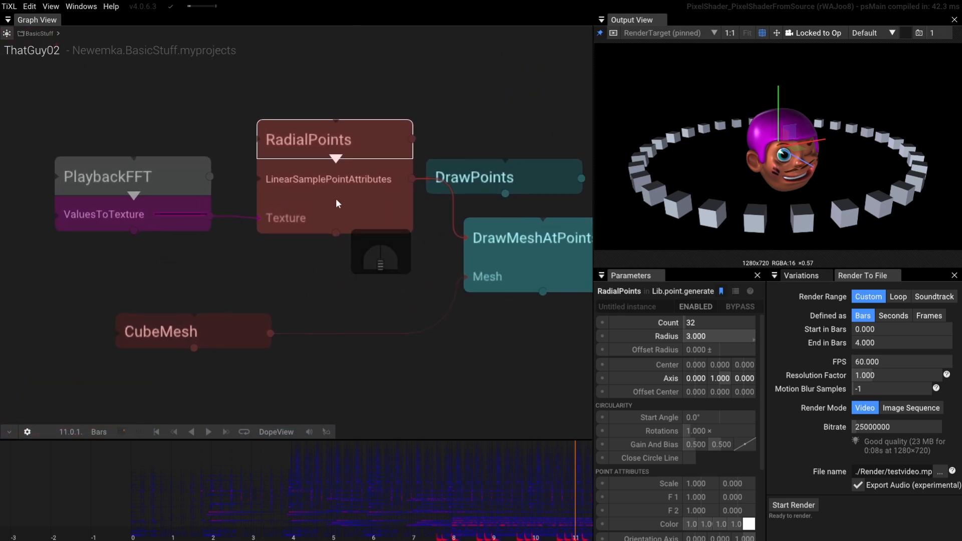
{"action": "left_click", "coordinate": [336, 198]}
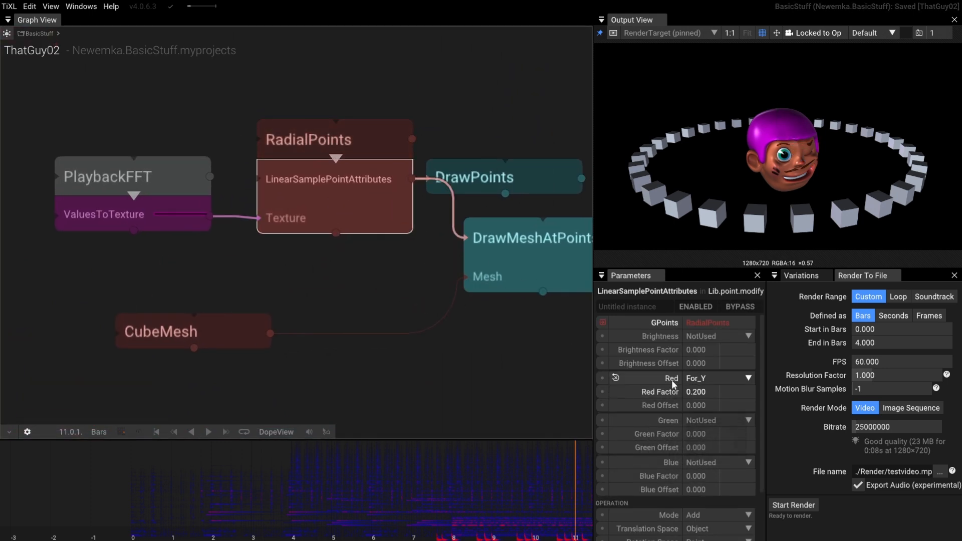
{"action": "left_click", "coordinate": [749, 383]}
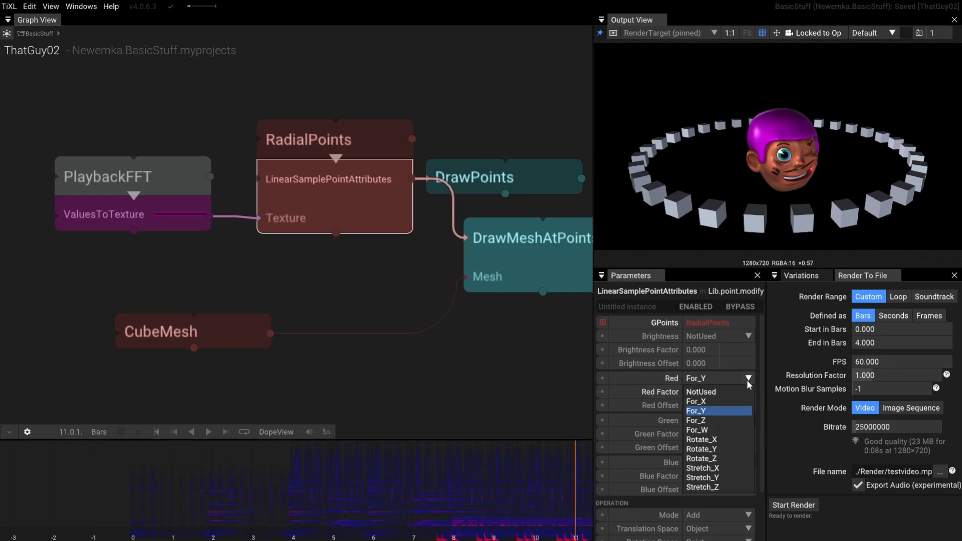
{"action": "left_click", "coordinate": [714, 479]}
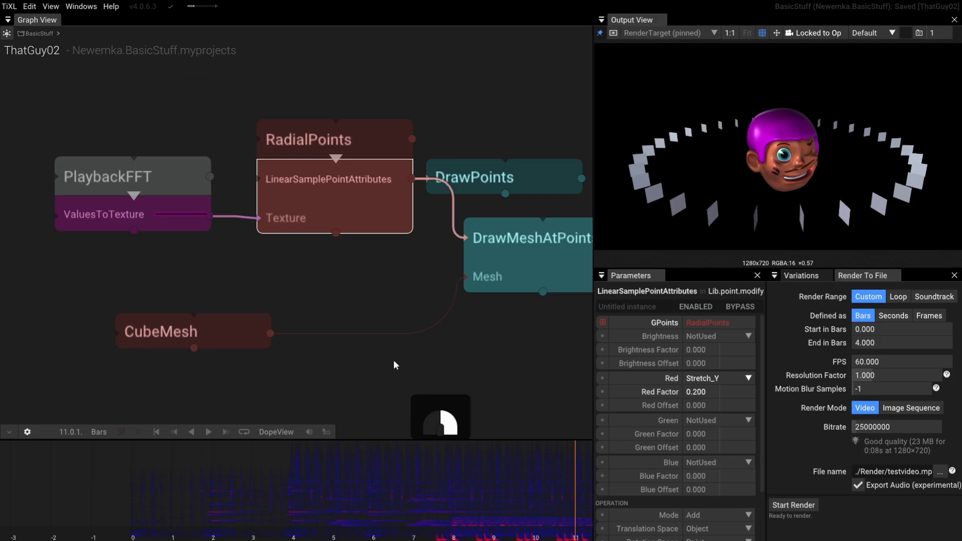
Step: Play the soundtrack briefly to check how the cubes stretch, and stop playback
{"action": "left_click_drag", "start_coordinate": [393, 360], "coordinate": [390, 326]}
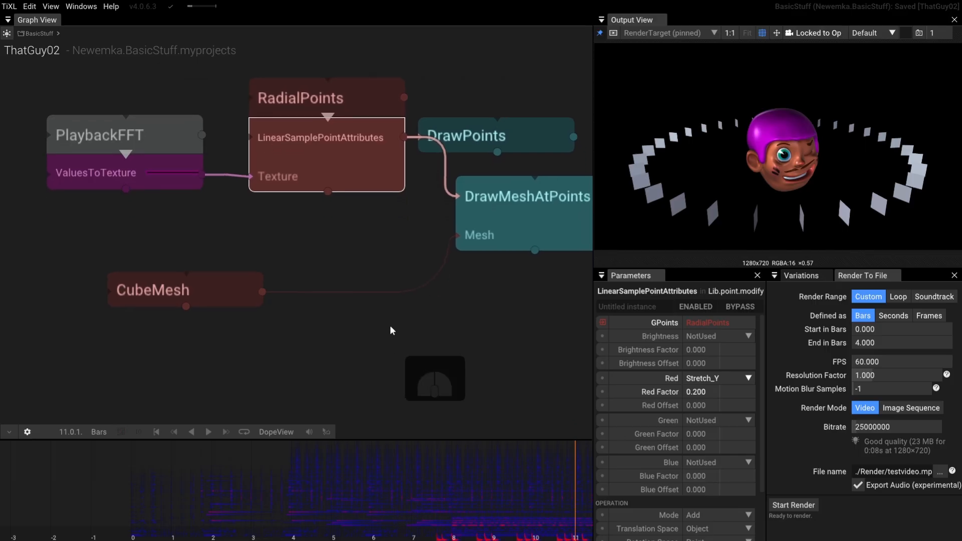
{"action": "left_click", "coordinate": [207, 432]}
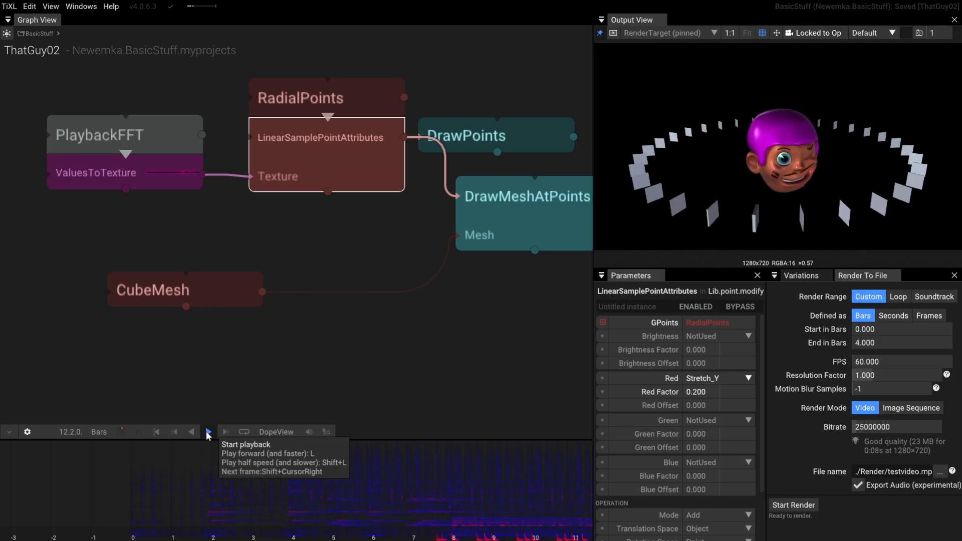
{"action": "left_click", "coordinate": [207, 433]}
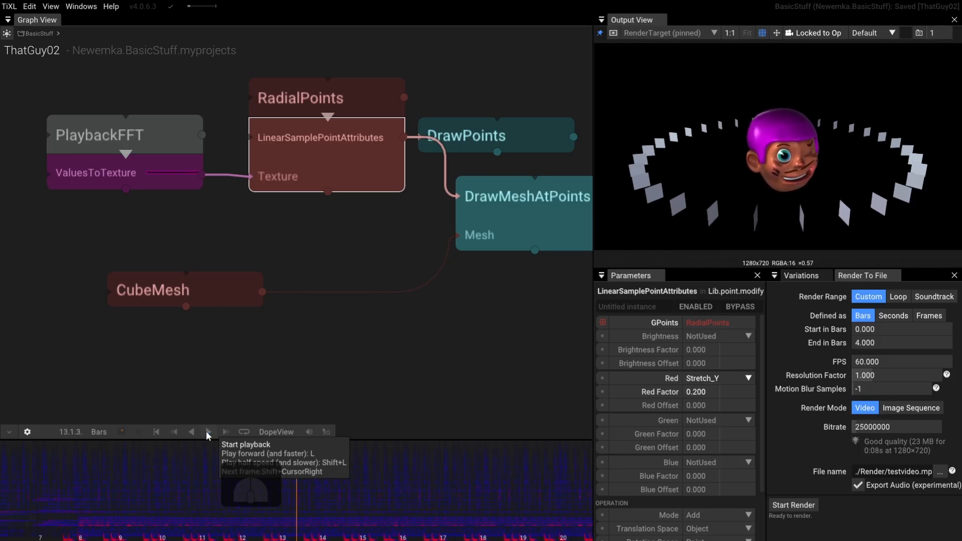
Step: Set the Red Factor of LinearSamplePointAttributes to 1 and play a short passage to check the stretching
{"action": "left_click", "coordinate": [712, 394]}
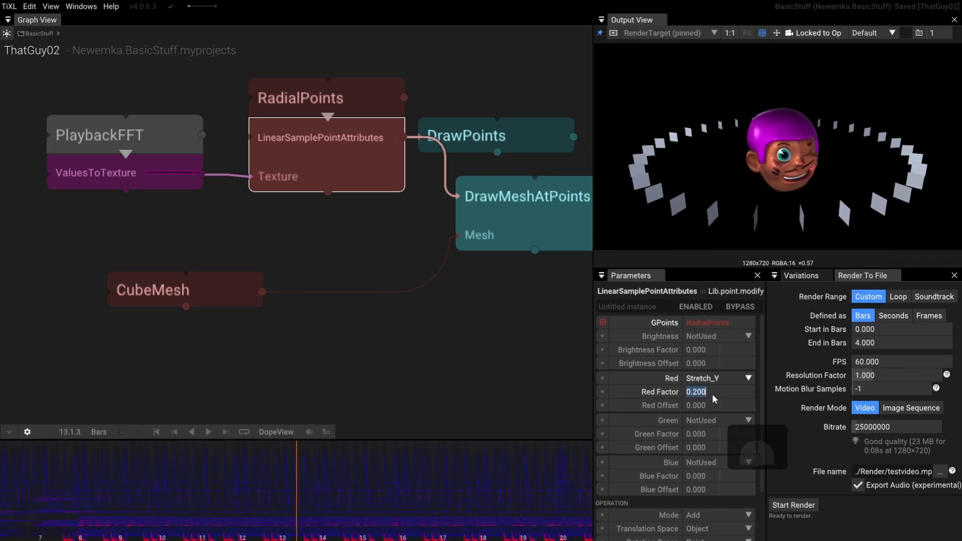
{"action": "type", "text": "1"}
{"action": "key", "text": "Return"}
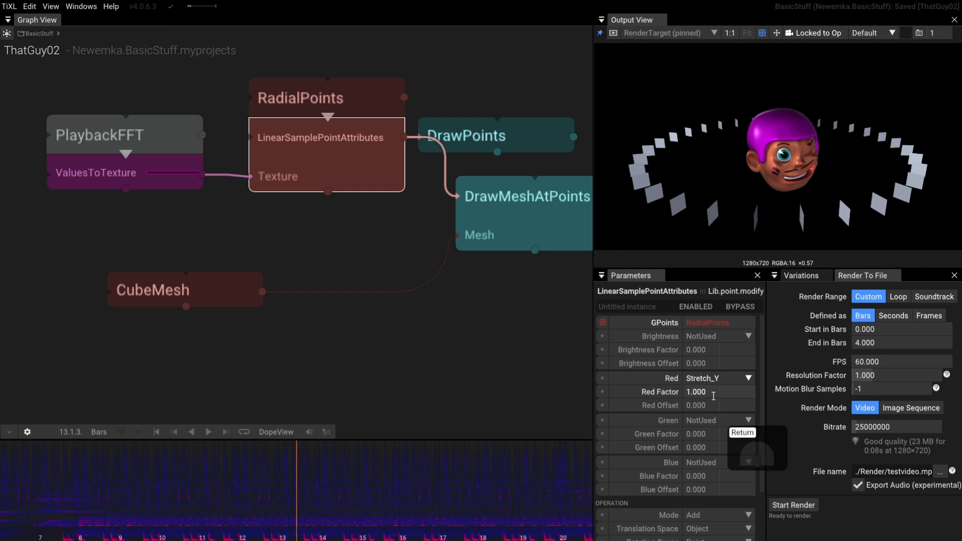
{"action": "left_click", "coordinate": [209, 432]}
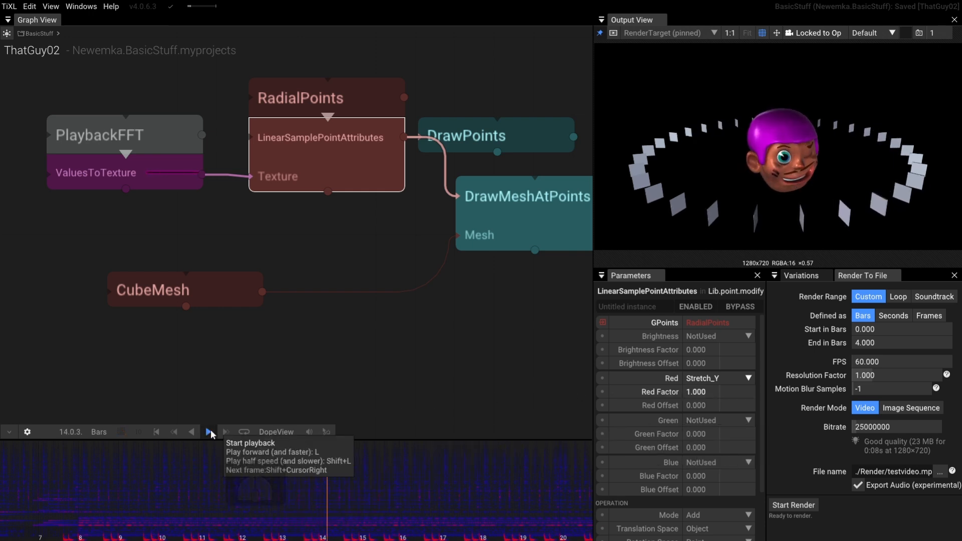
{"action": "left_click", "coordinate": [211, 430]}
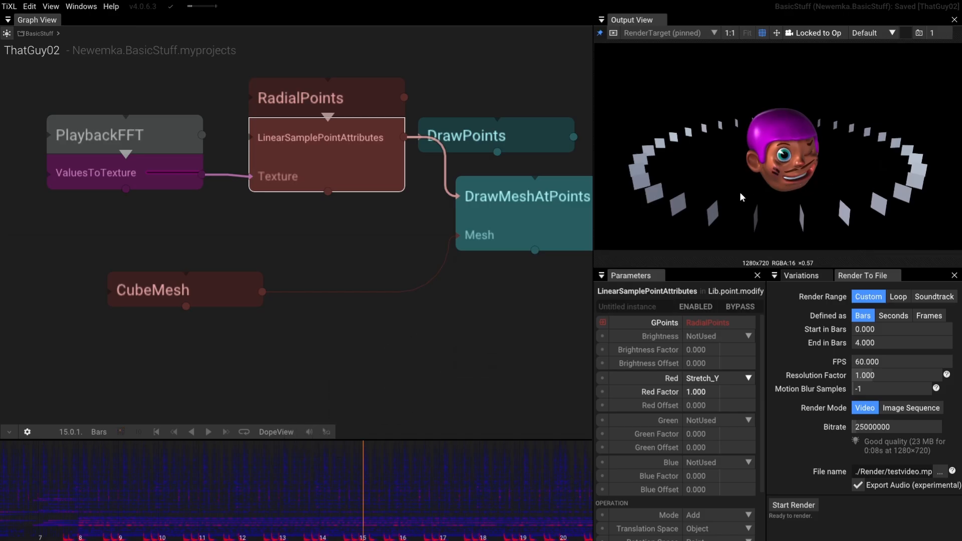
Step: Add a VisualizePoints operator above DrawPoints and connect the RadialPoints output to it
{"action": "left_click_drag", "start_coordinate": [339, 232], "coordinate": [110, 329]}
{"action": "scroll", "coordinate": [140, 320], "scroll_direction": "down", "scroll_amount": 2}
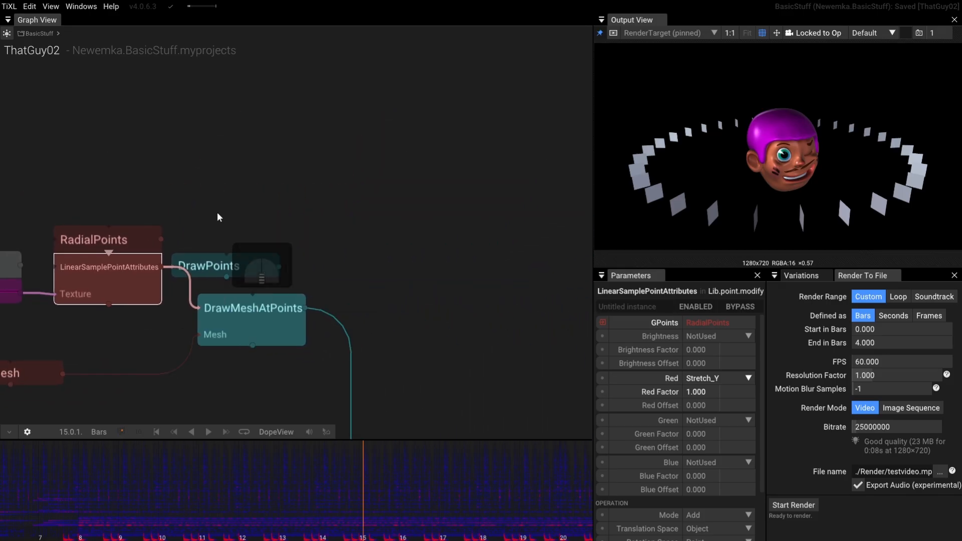
{"action": "left_click_drag", "start_coordinate": [217, 212], "coordinate": [300, 215]}
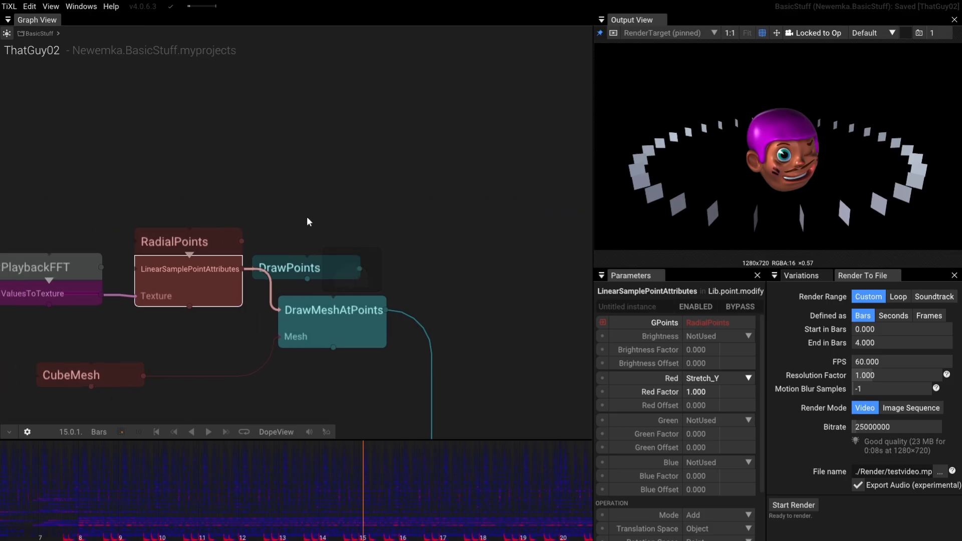
{"action": "left_click", "coordinate": [309, 218]}
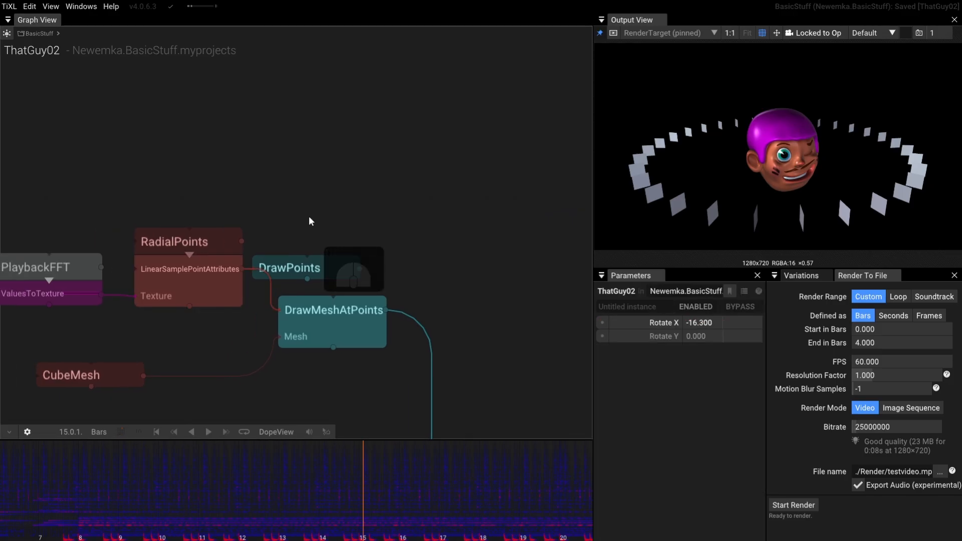
{"action": "key", "text": "Tab"}
{"action": "type", "text": "vis"}
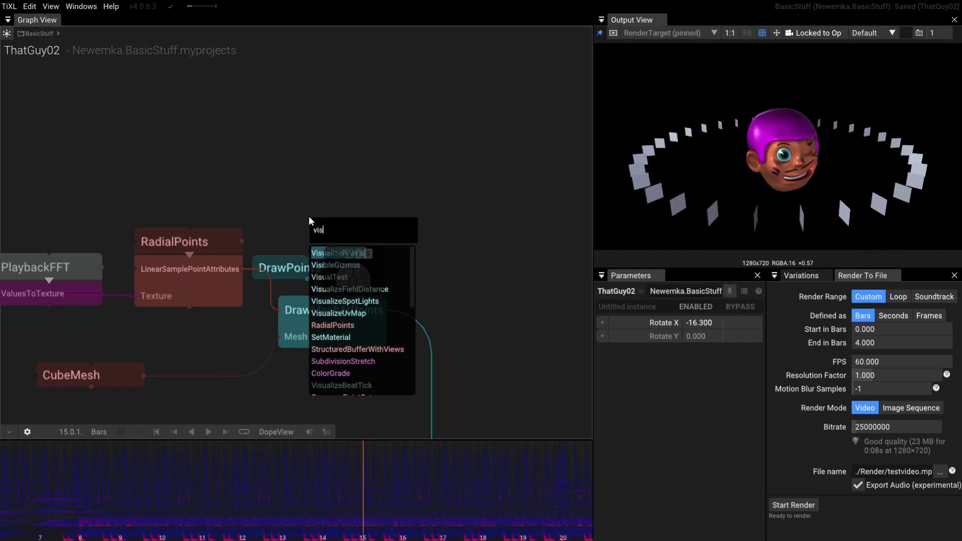
{"action": "left_click", "coordinate": [355, 252]}
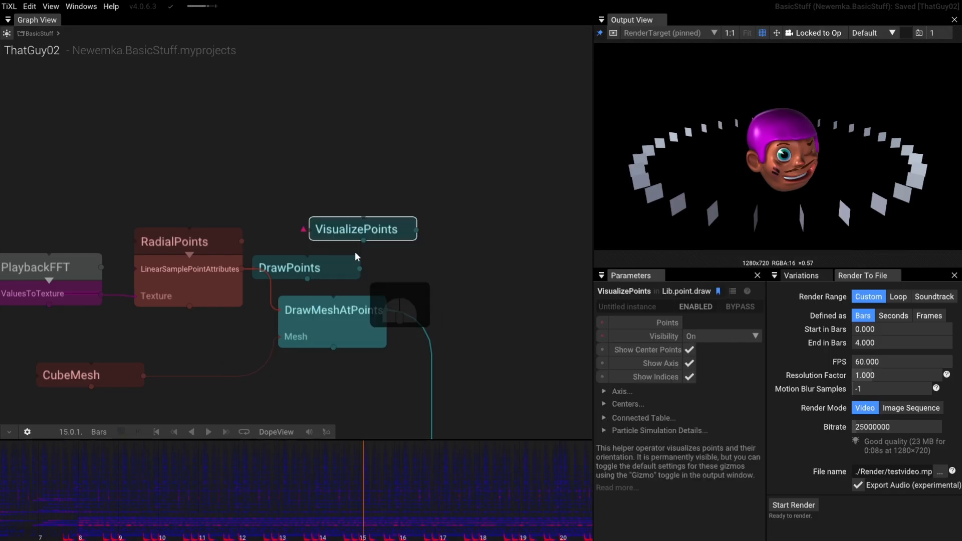
{"action": "left_click_drag", "start_coordinate": [242, 238], "coordinate": [305, 229]}
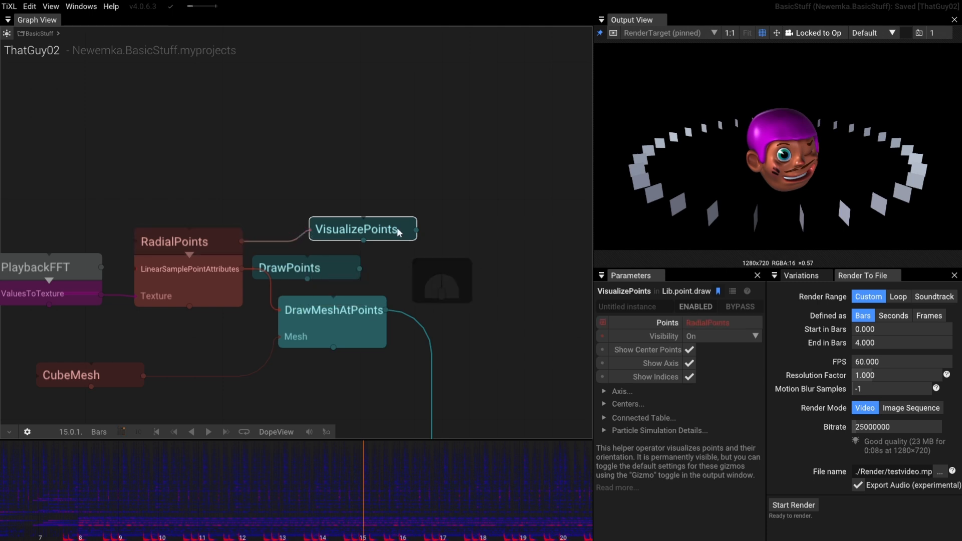
Step: Pin VisualizePoints to the output and set its axis Size to 0.268 and Line Thickness to 0.070
{"action": "key", "text": "p"}
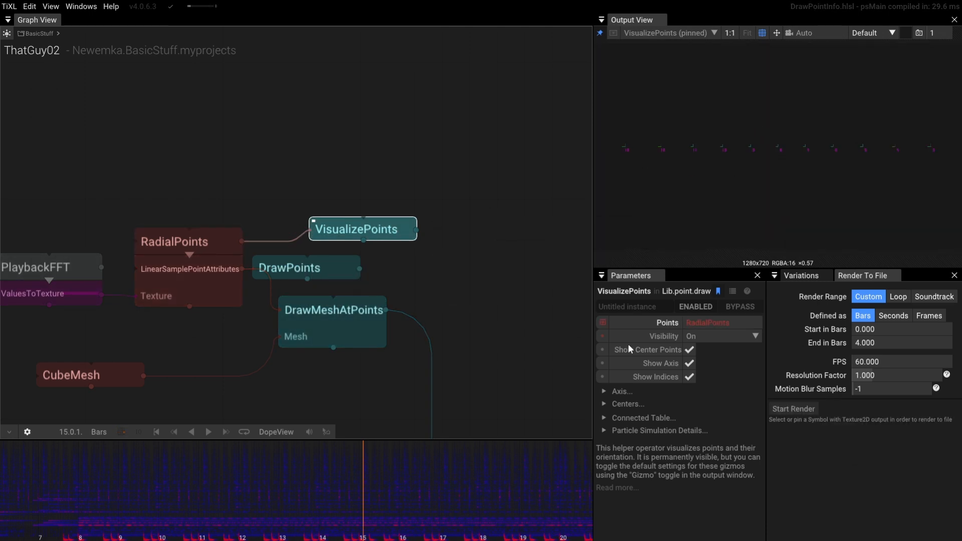
{"action": "left_click", "coordinate": [603, 392]}
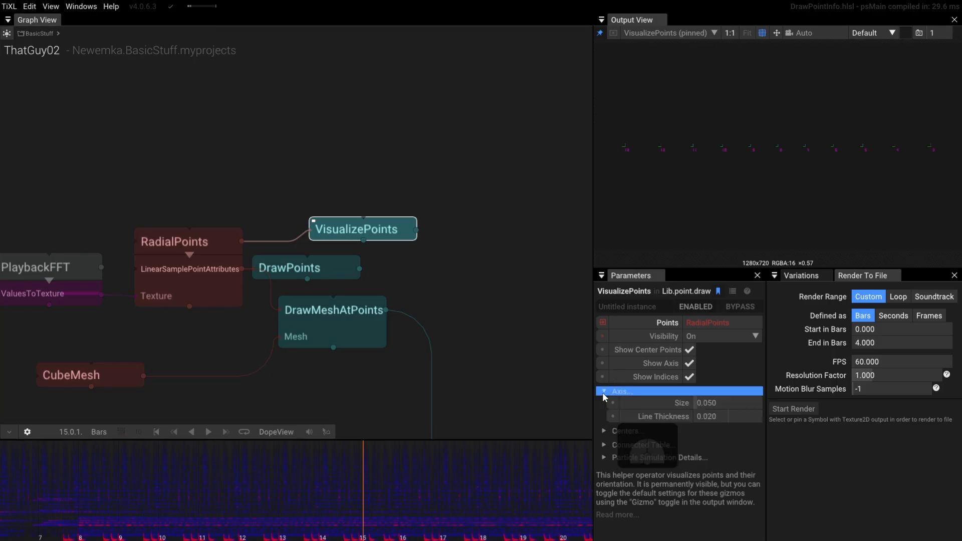
{"action": "left_click_drag", "start_coordinate": [707, 405], "coordinate": [932, 438]}
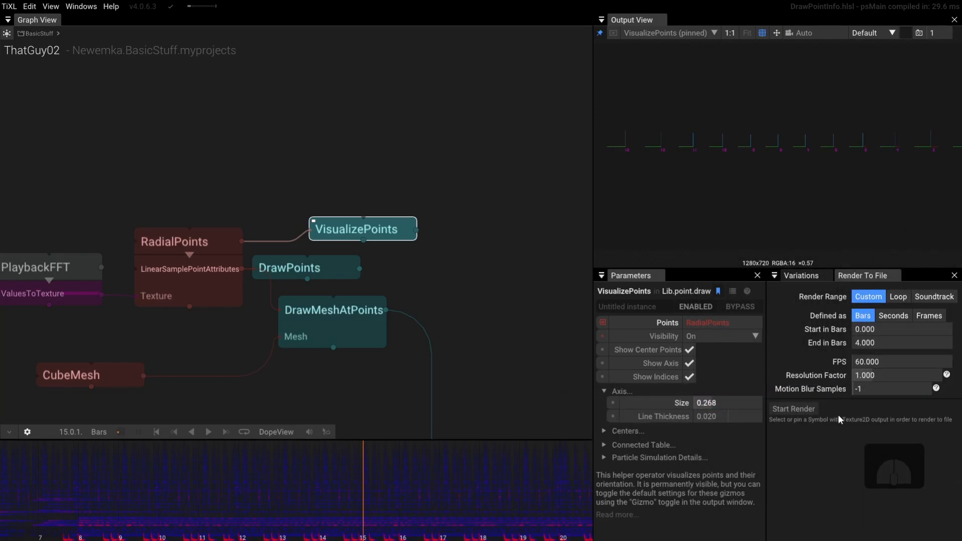
{"action": "mouse_move", "coordinate": [725, 416]}
{"action": "left_mouse_down"}
{"action": "mouse_move", "coordinate": [747, 414]}
{"action": "mouse_move", "coordinate": [710, 413]}
{"action": "left_mouse_up"}
Step: Examine the orientation of the axes on the ring of points from different angles and distances
{"action": "left_click_drag", "start_coordinate": [711, 259], "coordinate": [796, 171]}
{"action": "scroll", "coordinate": [777, 181], "scroll_direction": "down", "scroll_amount": 4}
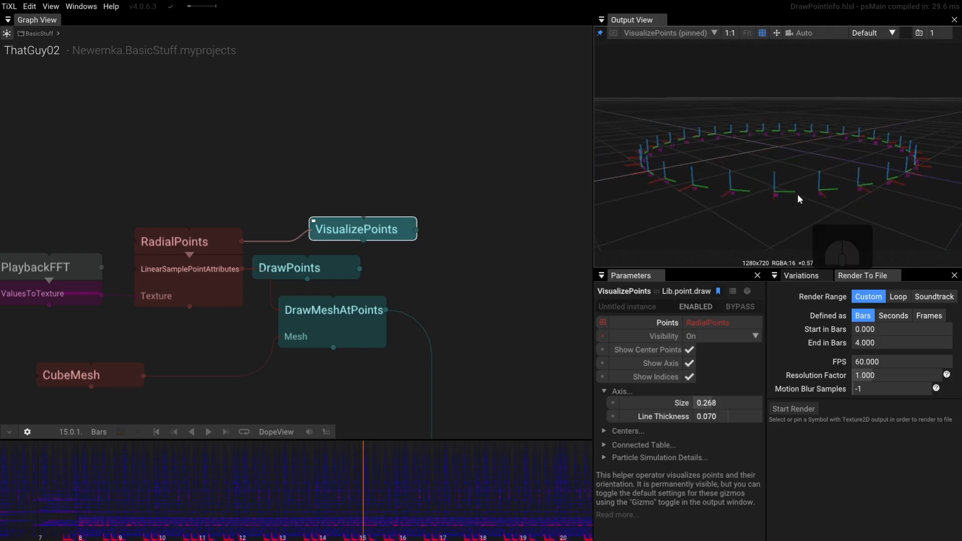
{"action": "scroll", "coordinate": [751, 203], "scroll_direction": "up", "scroll_amount": 4}
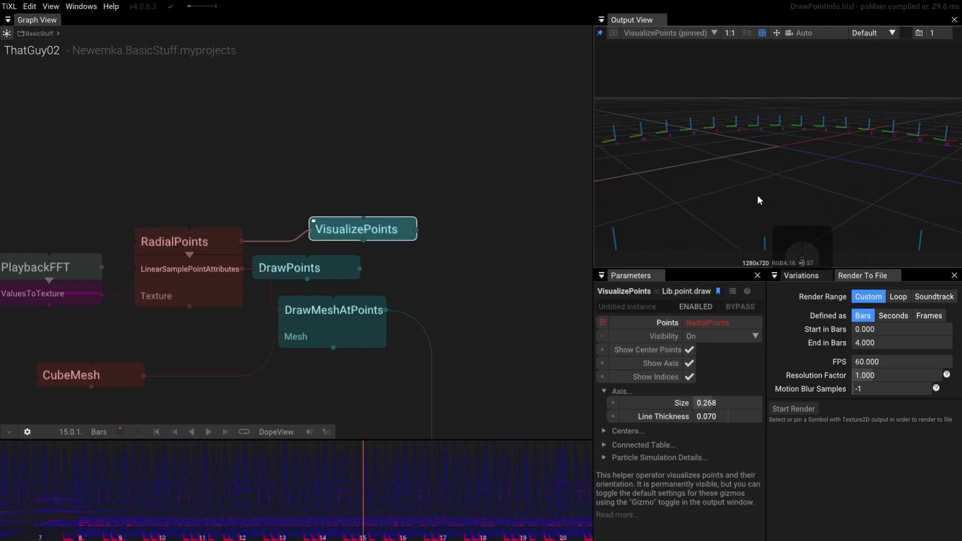
{"action": "scroll", "coordinate": [756, 194], "scroll_direction": "down", "scroll_amount": 4}
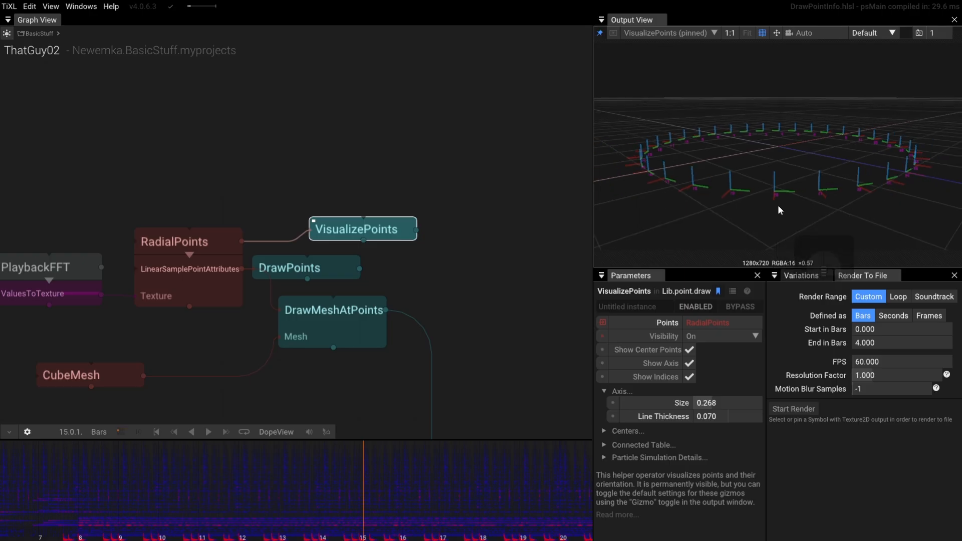
{"action": "left_click_drag", "start_coordinate": [778, 206], "coordinate": [749, 207]}
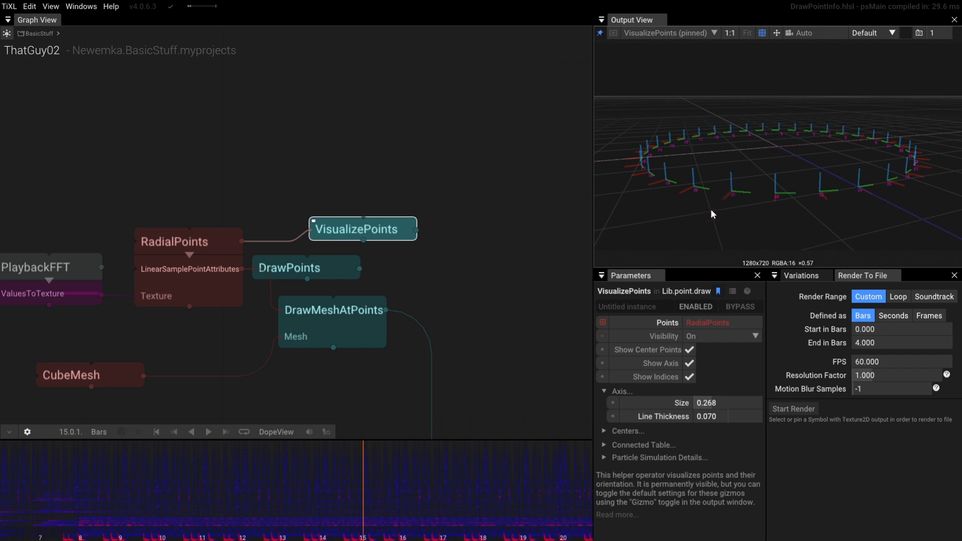
{"action": "scroll", "coordinate": [714, 209], "scroll_direction": "up", "scroll_amount": 4}
{"action": "left_click_drag", "start_coordinate": [736, 179], "coordinate": [796, 205]}
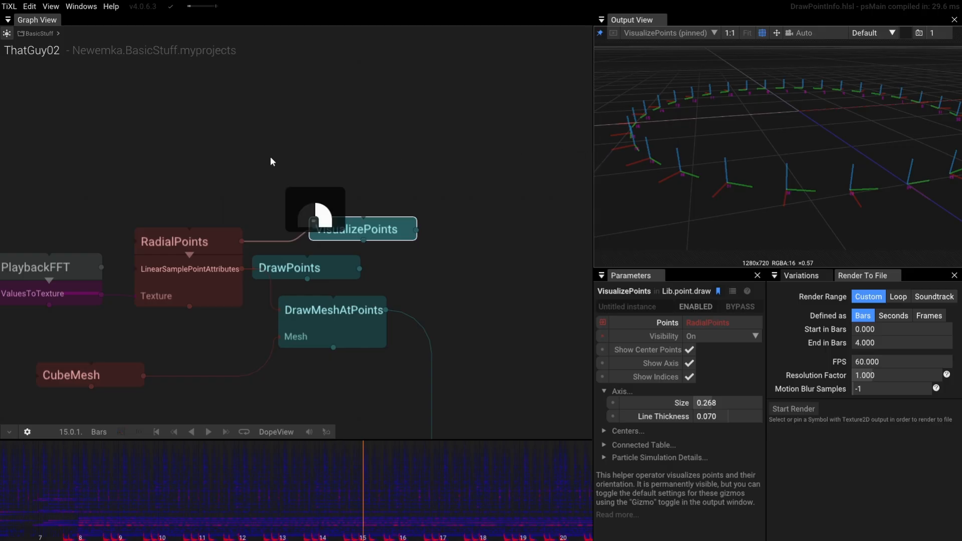
Step: Set the Orientation Axis of RadialPoints to 1, 0, 0
{"action": "left_click_drag", "start_coordinate": [270, 156], "coordinate": [335, 88]}
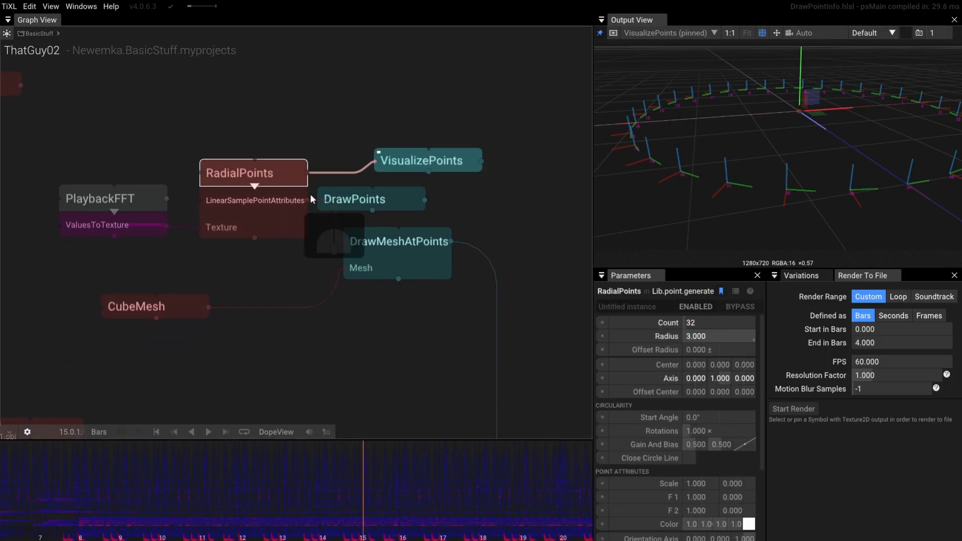
{"action": "left_click_drag", "start_coordinate": [767, 426], "coordinate": [842, 430]}
{"action": "scroll", "coordinate": [758, 379], "scroll_direction": "down", "scroll_amount": 3}
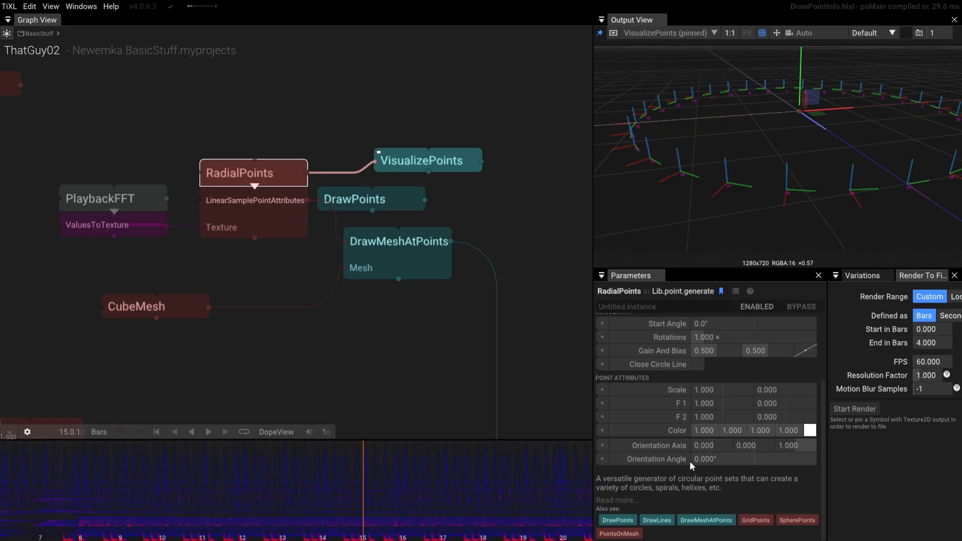
{"action": "left_click", "coordinate": [709, 445]}
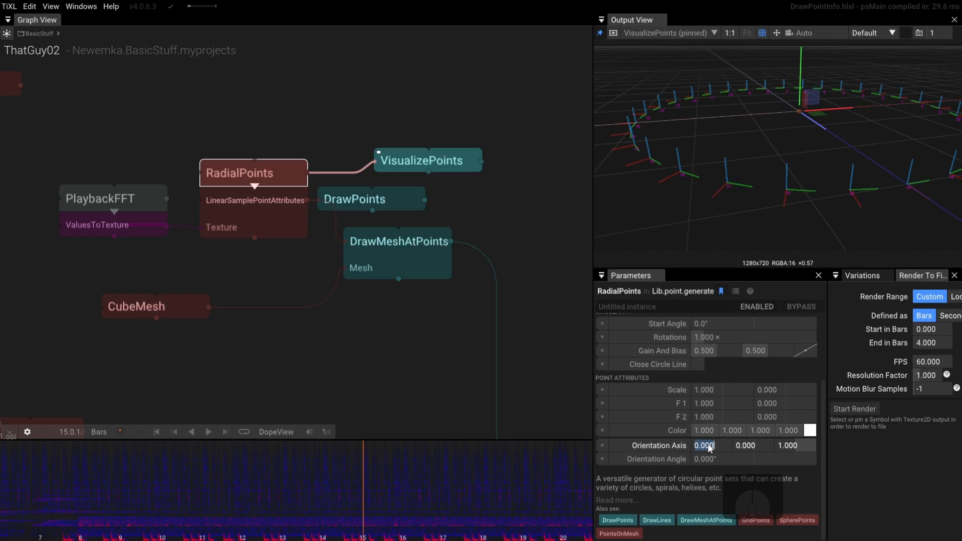
{"action": "type", "text": "1"}
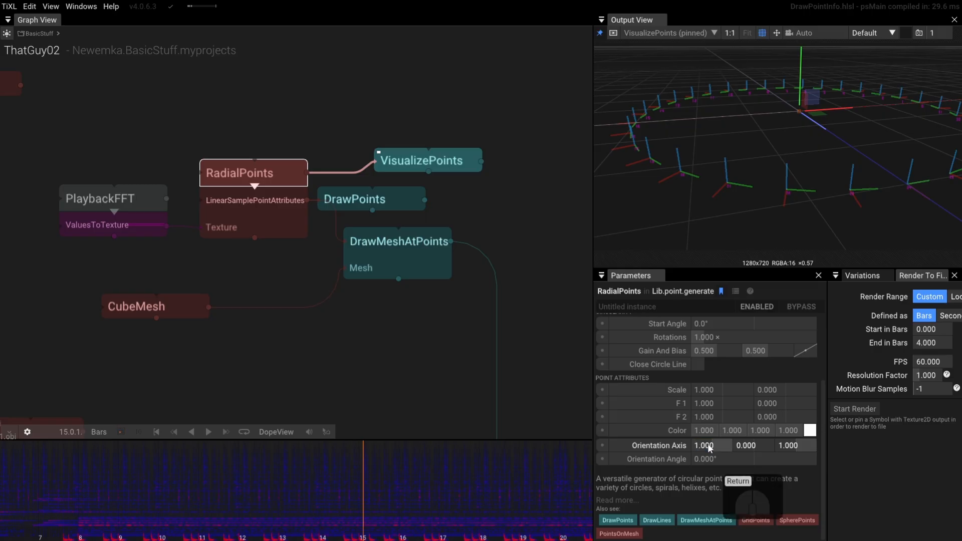
{"action": "key", "text": "Return"}
{"action": "left_click", "coordinate": [793, 447]}
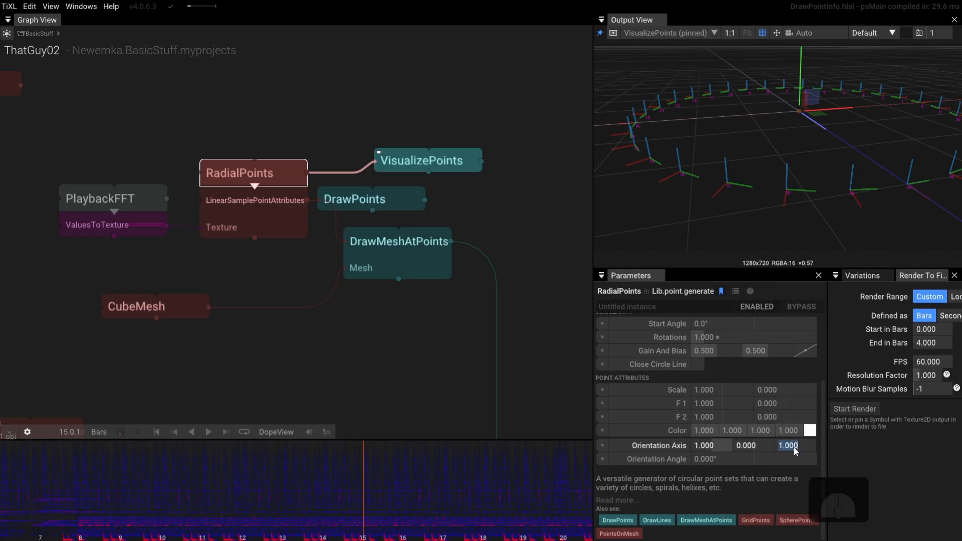
{"action": "type", "text": "0"}
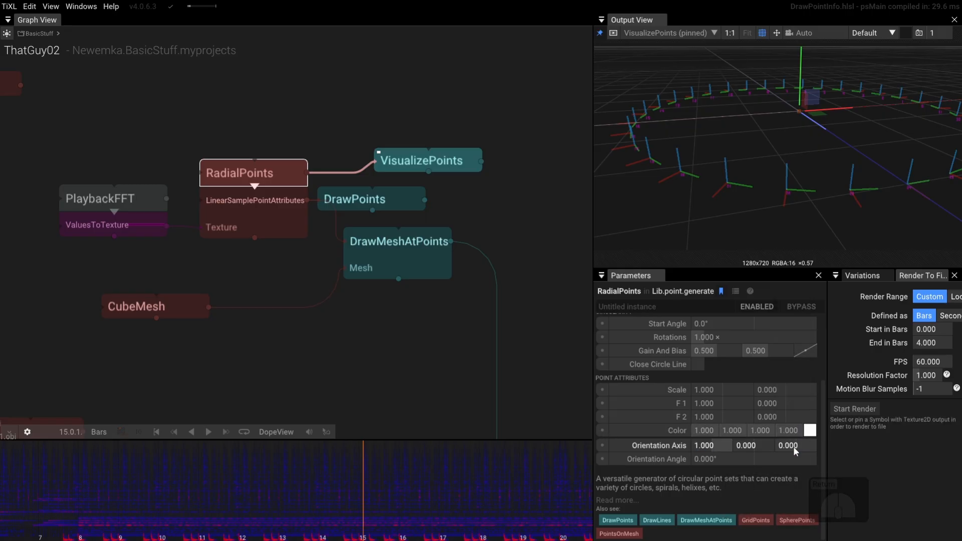
{"action": "key", "text": "Return"}
Step: Set the Orientation Angle of RadialPoints to 90°
{"action": "left_click", "coordinate": [730, 459]}
{"action": "left_click_drag", "start_coordinate": [730, 459], "coordinate": [811, 387]}
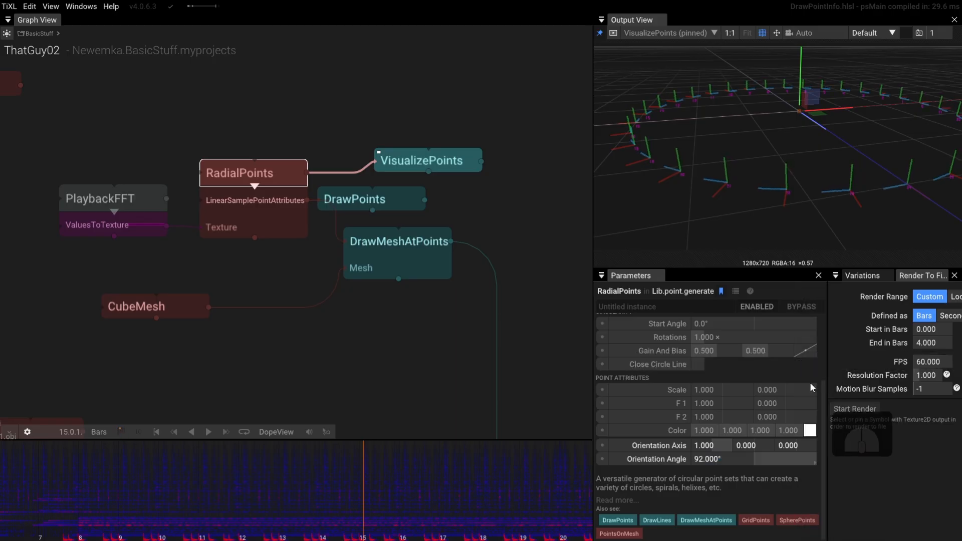
{"action": "left_click", "coordinate": [739, 457]}
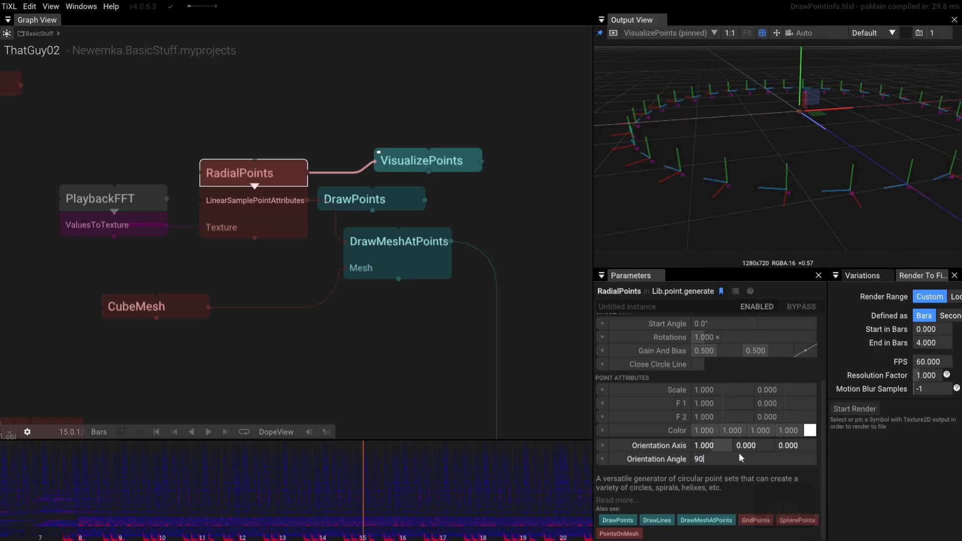
{"action": "type", "text": "90"}
{"action": "key", "text": "Return"}
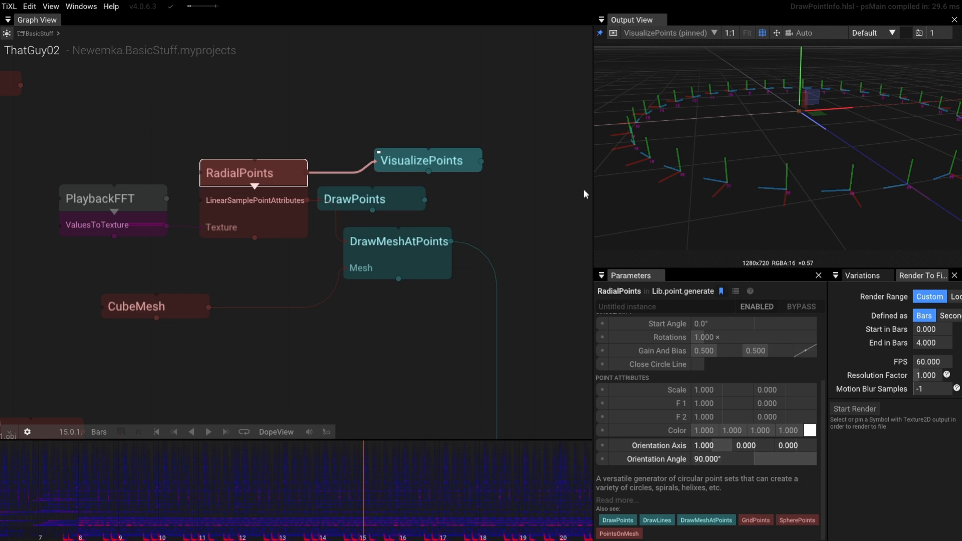
Step: Pin RenderTarget to the output and play the timeline briefly to check how the cubes react to the music
{"action": "scroll", "coordinate": [528, 200], "scroll_direction": "down", "scroll_amount": 3}
{"action": "left_click_drag", "start_coordinate": [519, 221], "coordinate": [479, 191]}
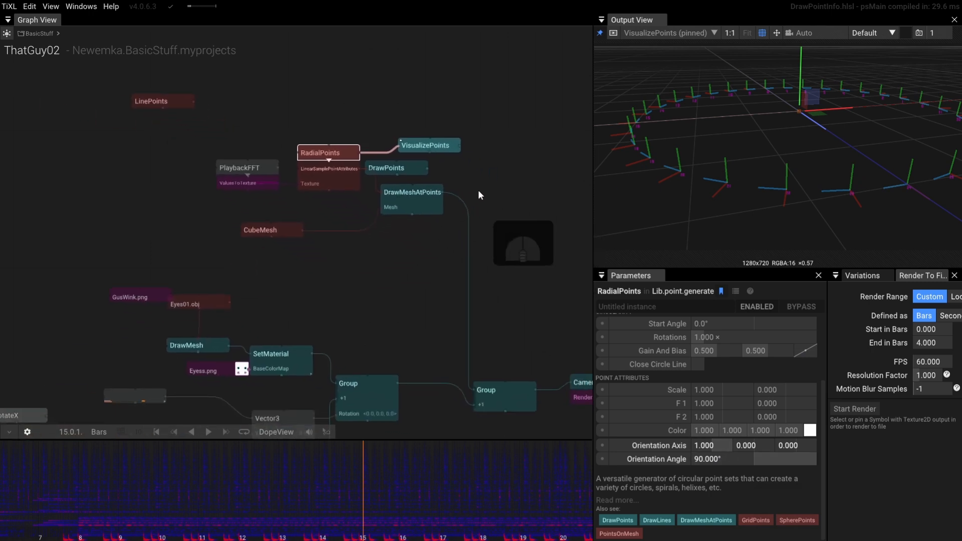
{"action": "left_click_drag", "start_coordinate": [441, 297], "coordinate": [367, 220]}
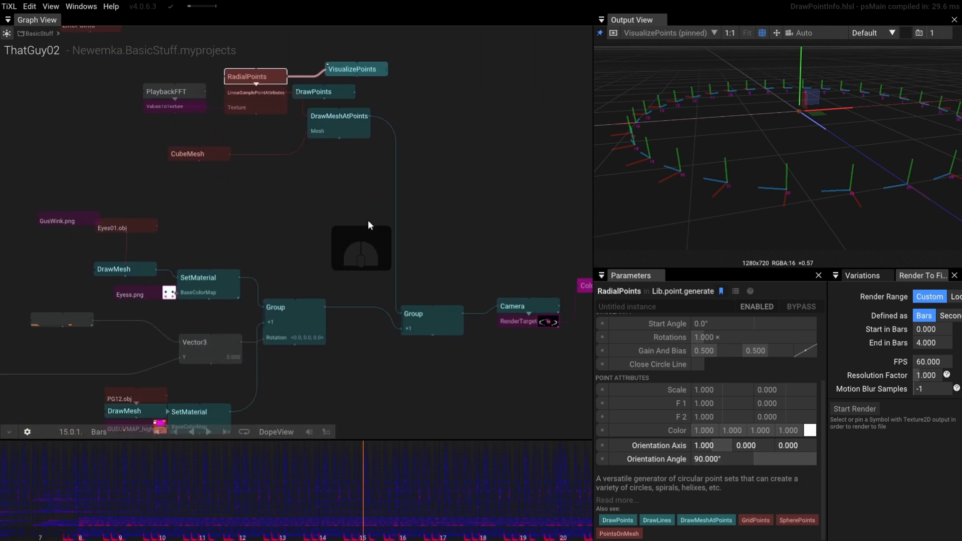
{"action": "scroll", "coordinate": [426, 246], "scroll_direction": "up", "scroll_amount": 2}
{"action": "left_click", "coordinate": [471, 311]}
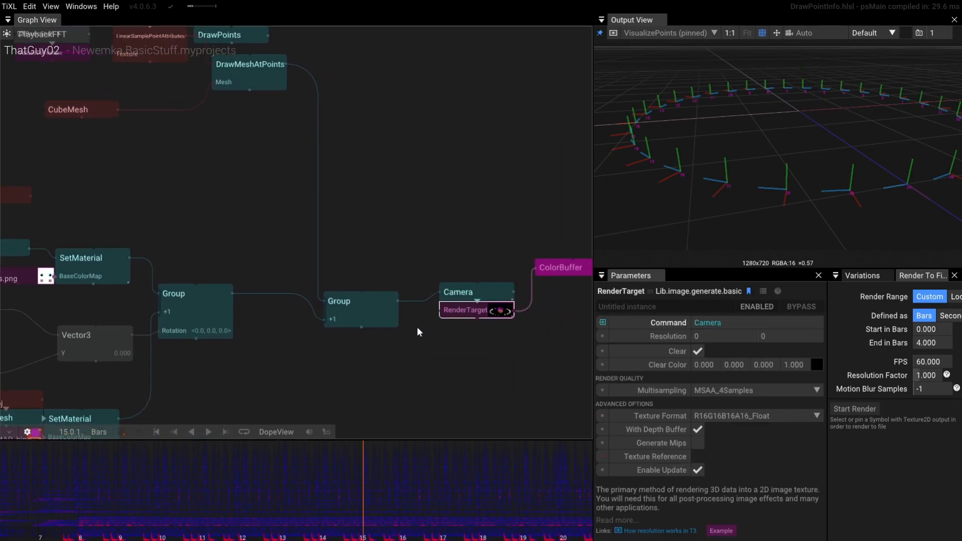
{"action": "key", "text": "p"}
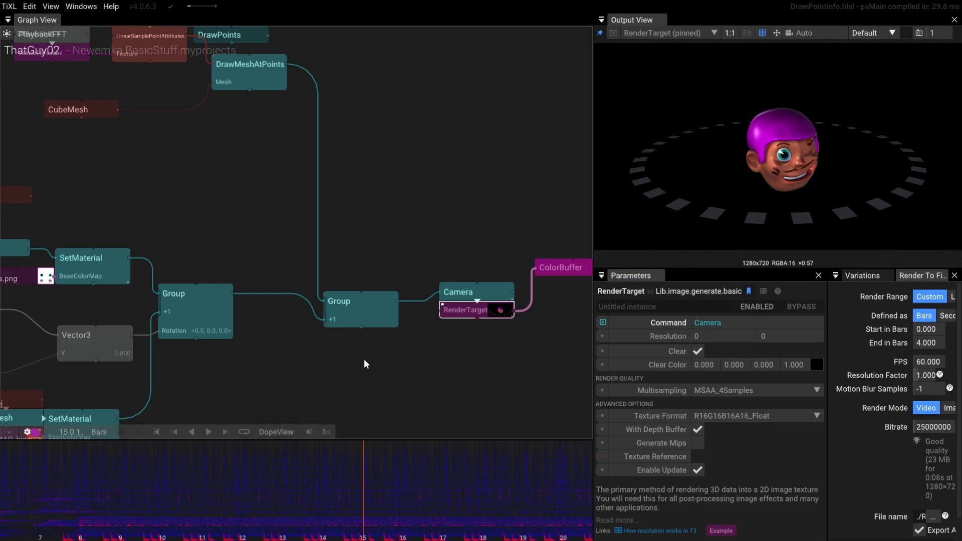
{"action": "left_click", "coordinate": [208, 433]}
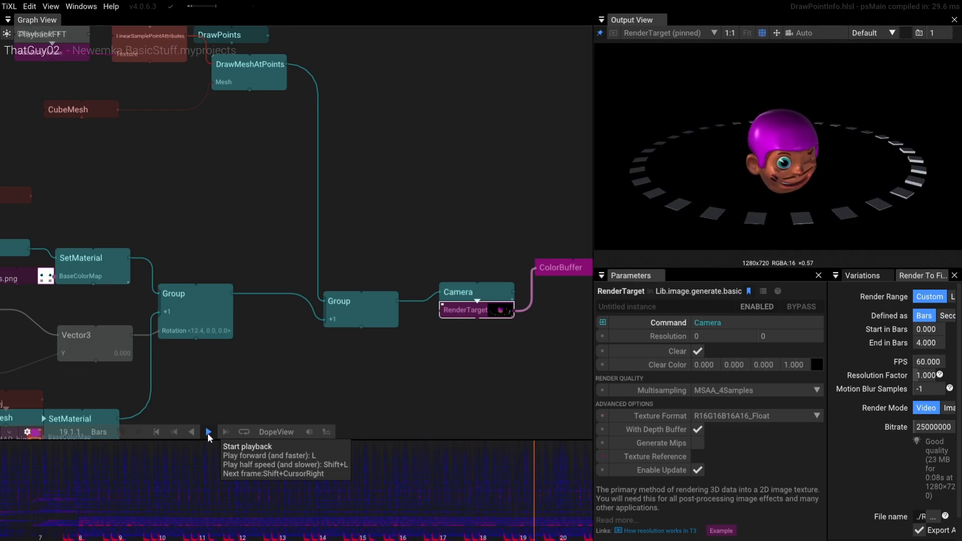
{"action": "left_click", "coordinate": [208, 433]}
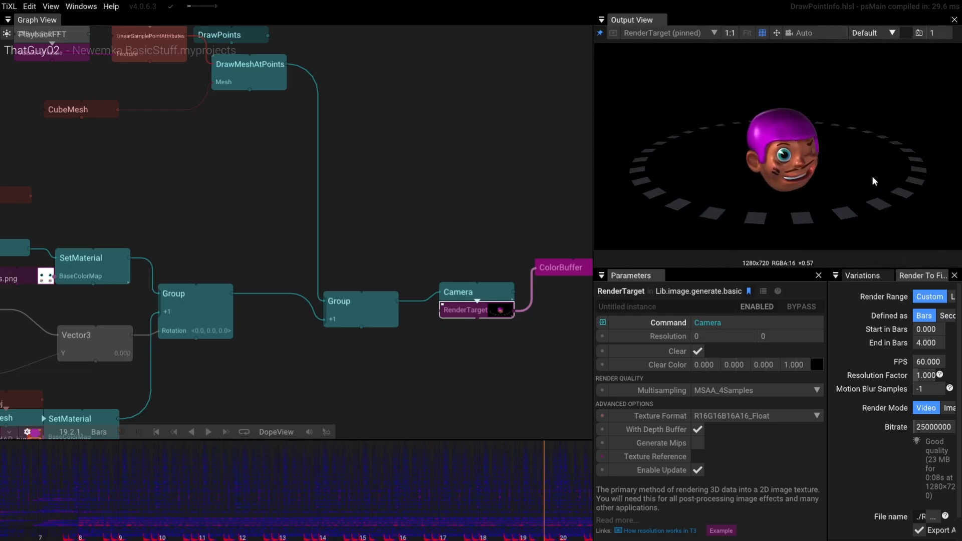
Step: Set the Red Offset of LinearSamplePointAttributes to 0.310 so the cubes keep a minimum height
{"action": "left_click_drag", "start_coordinate": [206, 190], "coordinate": [362, 323]}
{"action": "scroll", "coordinate": [326, 235], "scroll_direction": "up", "scroll_amount": 3}
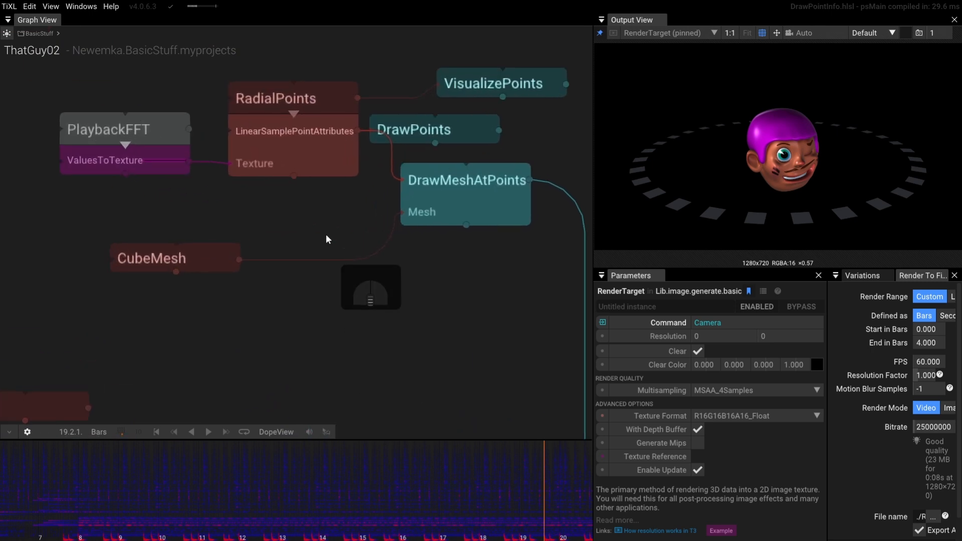
{"action": "left_click", "coordinate": [332, 151]}
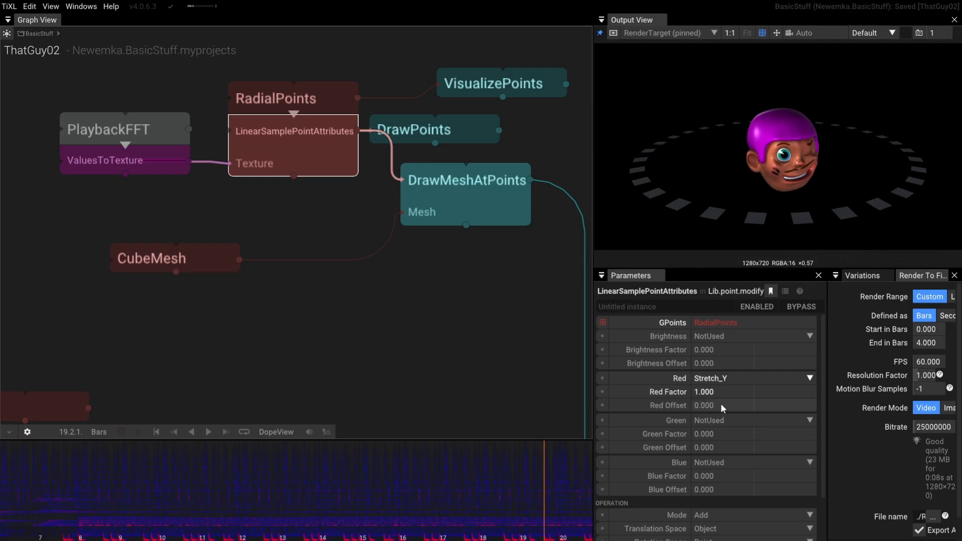
{"action": "left_click_drag", "start_coordinate": [720, 404], "coordinate": [796, 382]}
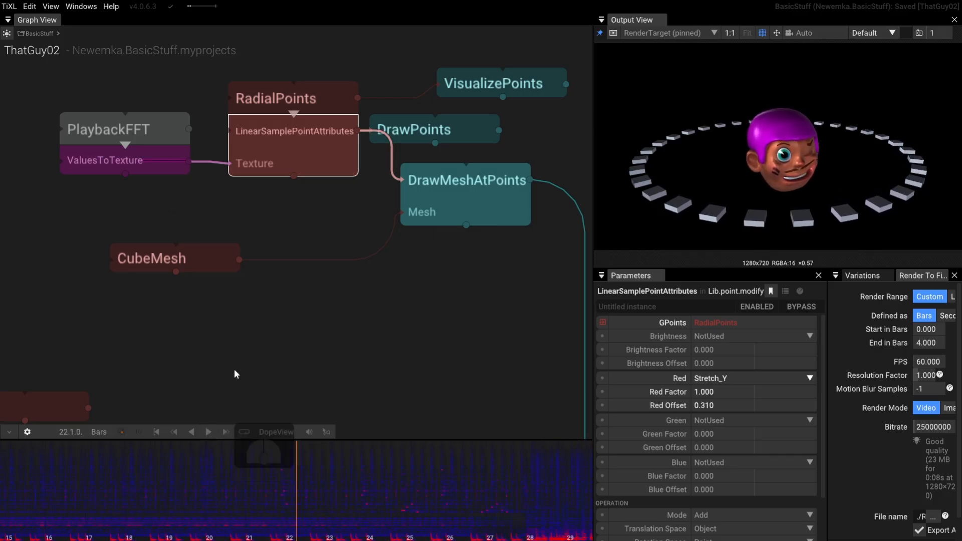
Step: Add a Transform operator and wire it between DrawMeshAtPoints and the final Group in front of the Camera
{"action": "scroll", "coordinate": [308, 302], "scroll_direction": "down", "scroll_amount": 3}
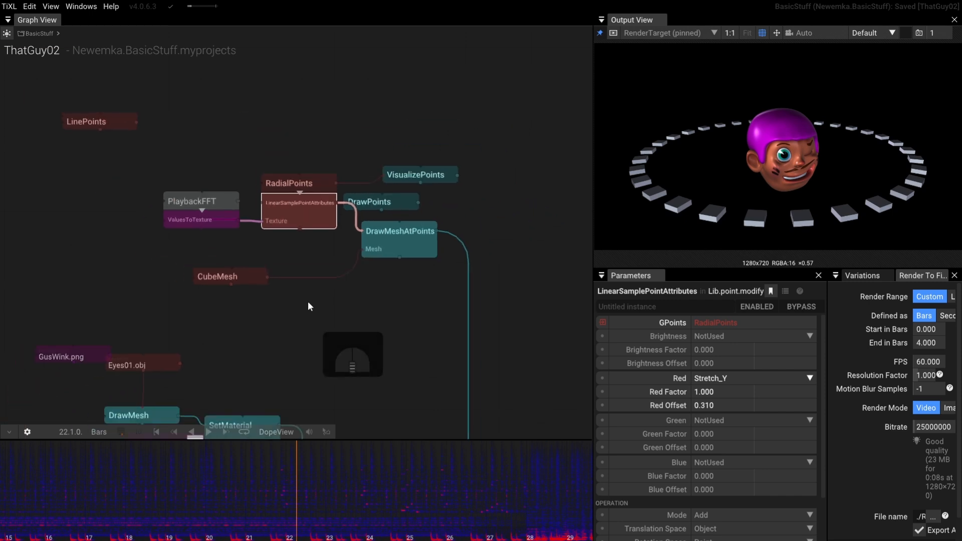
{"action": "left_click_drag", "start_coordinate": [307, 302], "coordinate": [332, 226]}
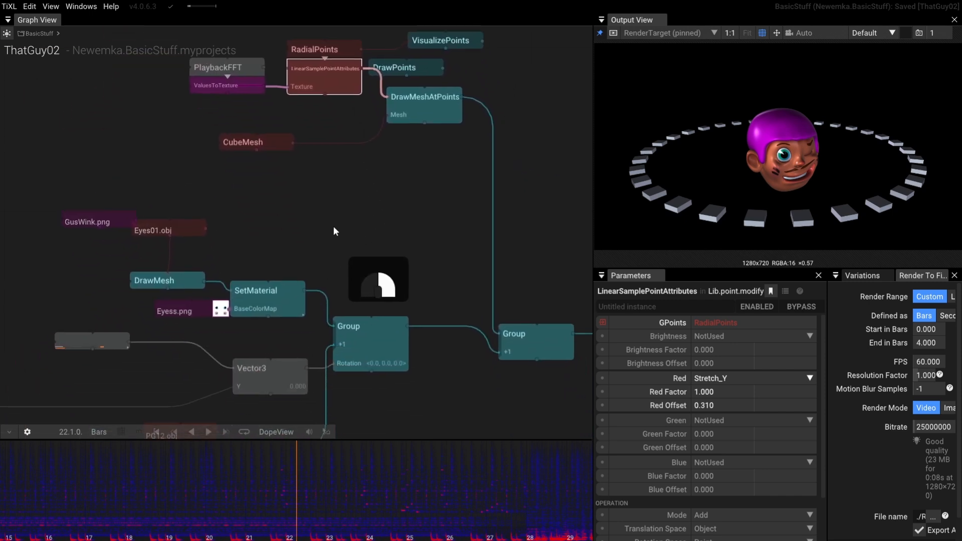
{"action": "left_click_drag", "start_coordinate": [407, 214], "coordinate": [408, 251]}
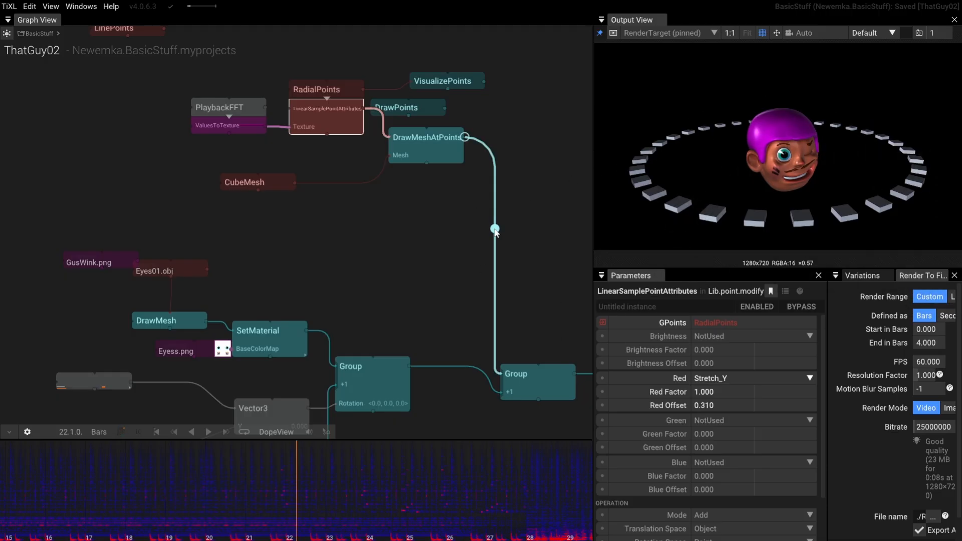
{"action": "left_click_drag", "start_coordinate": [441, 203], "coordinate": [441, 261]}
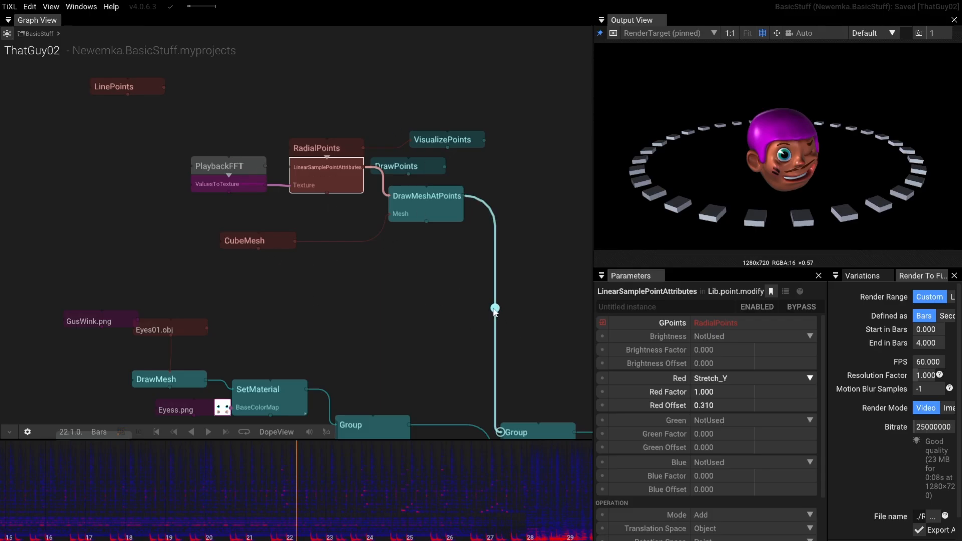
{"action": "right_click", "coordinate": [418, 294]}
{"action": "left_click_drag", "start_coordinate": [377, 288], "coordinate": [332, 266]}
{"action": "left_click", "coordinate": [334, 275]}
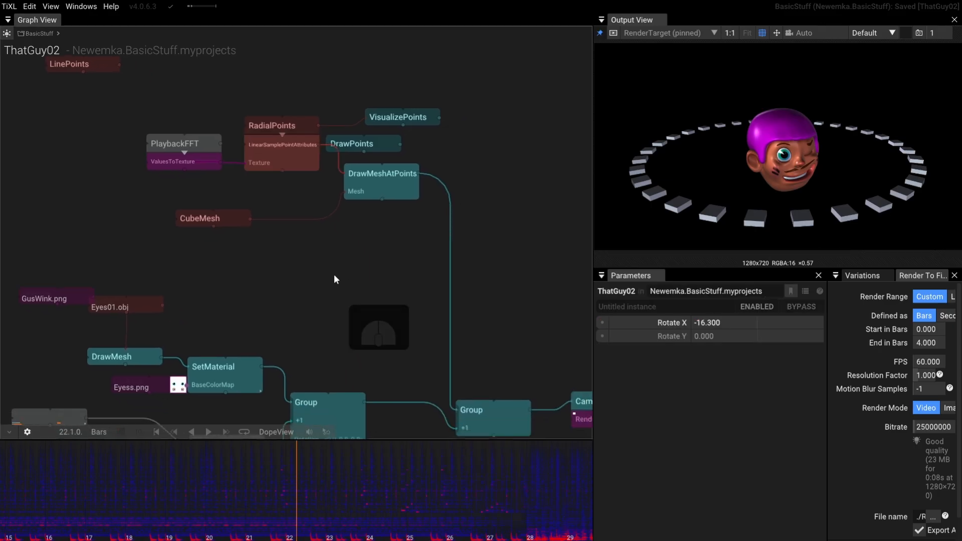
{"action": "key", "text": "Tab"}
{"action": "type", "text": "tra"}
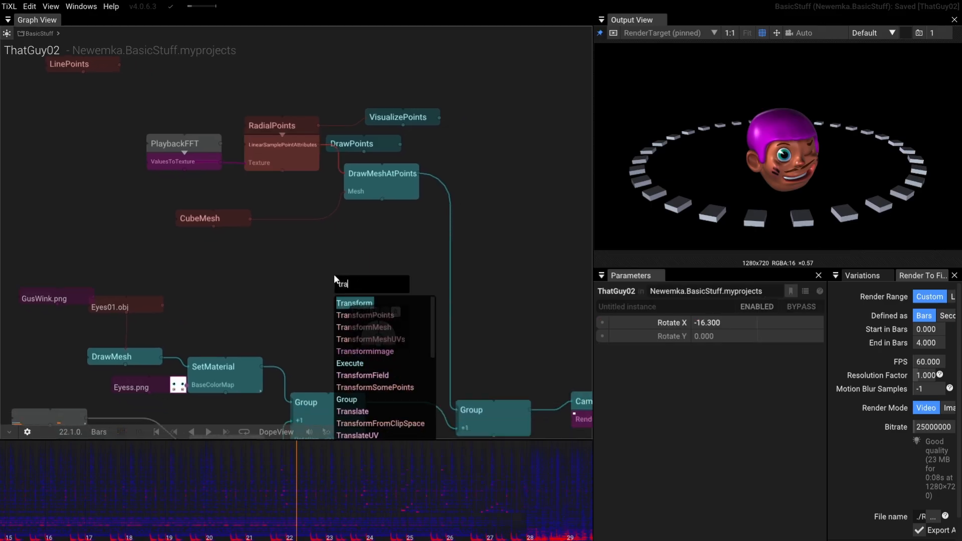
{"action": "left_click", "coordinate": [350, 302]}
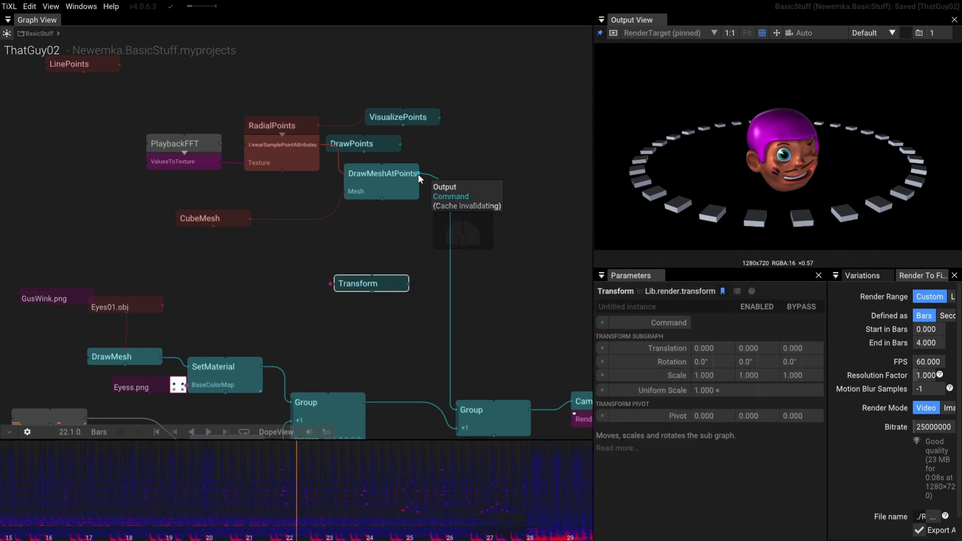
{"action": "left_click_drag", "start_coordinate": [418, 174], "coordinate": [330, 283]}
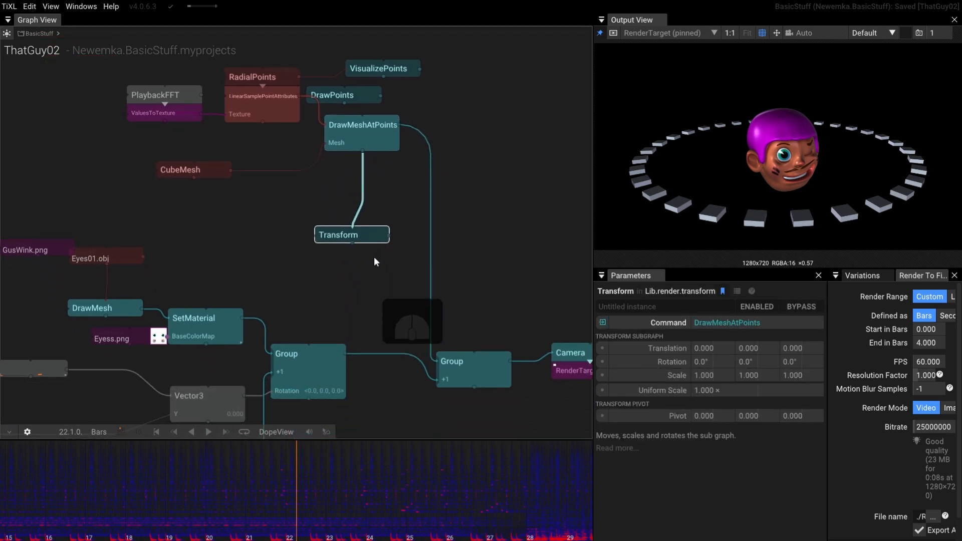
{"action": "left_click_drag", "start_coordinate": [385, 239], "coordinate": [430, 361]}
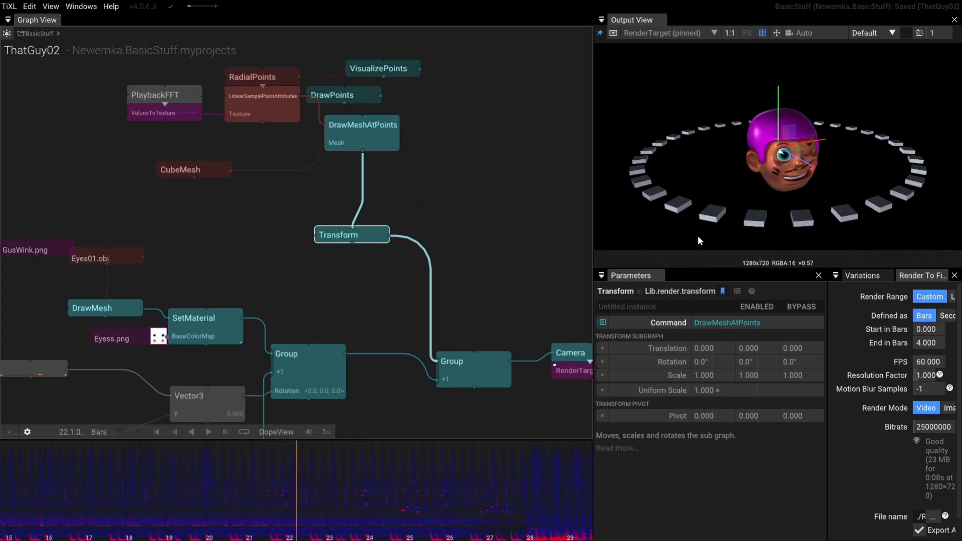
Step: Rotate the ring of cubes around the Y axis to about -44.9° with the Rotate gizmo
{"action": "left_click", "coordinate": [777, 33]}
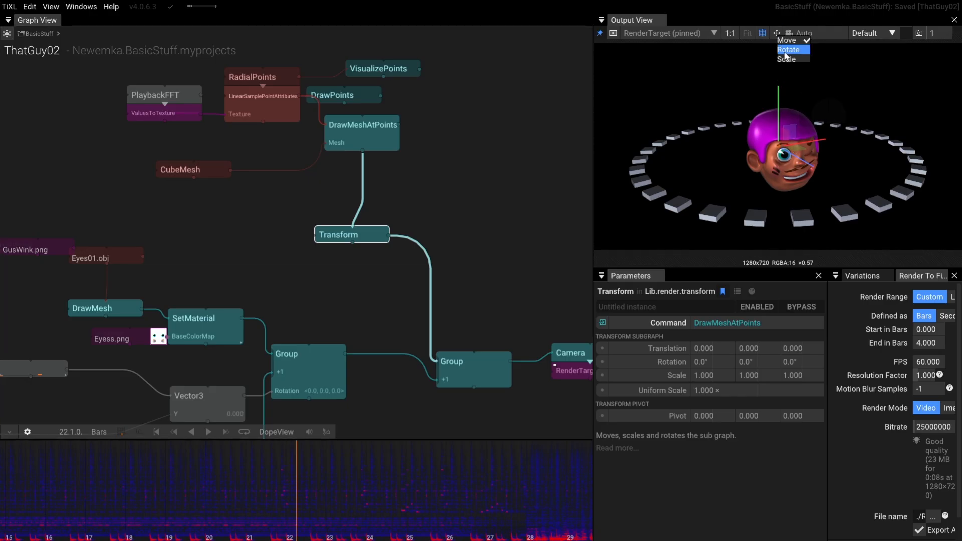
{"action": "left_click", "coordinate": [786, 49]}
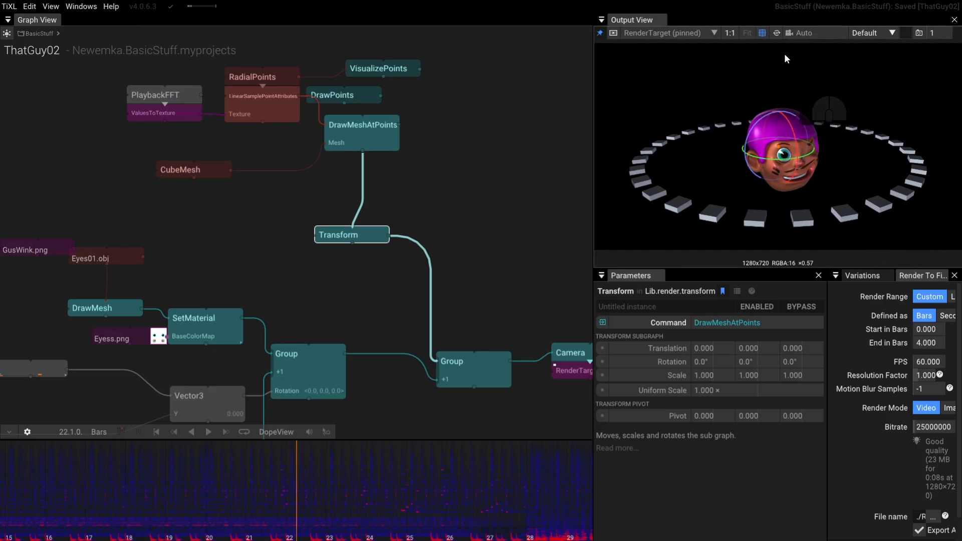
{"action": "left_click_drag", "start_coordinate": [801, 159], "coordinate": [776, 173]}
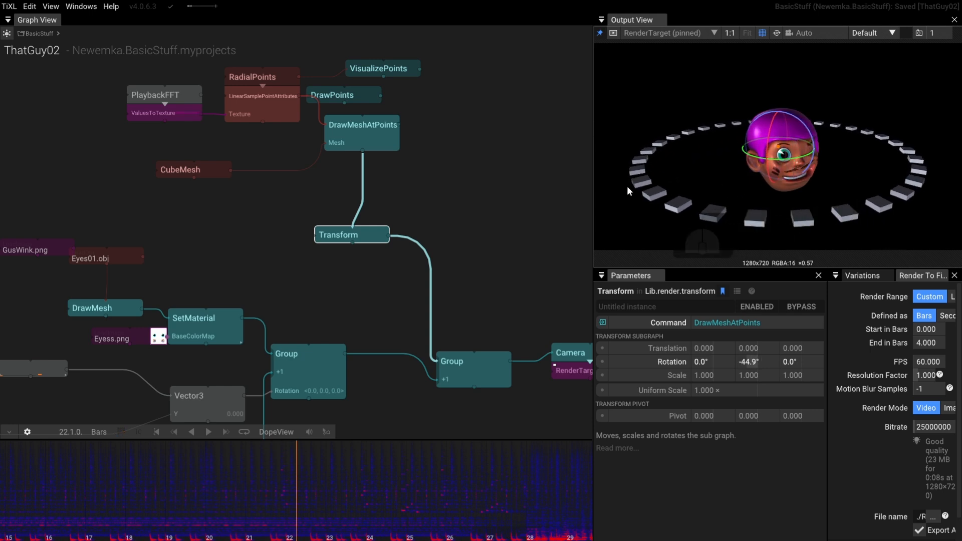
Step: Hide the output gizmos and add an AnimValue operator beside Transform
{"action": "scroll", "coordinate": [485, 139], "scroll_direction": "down", "scroll_amount": 3}
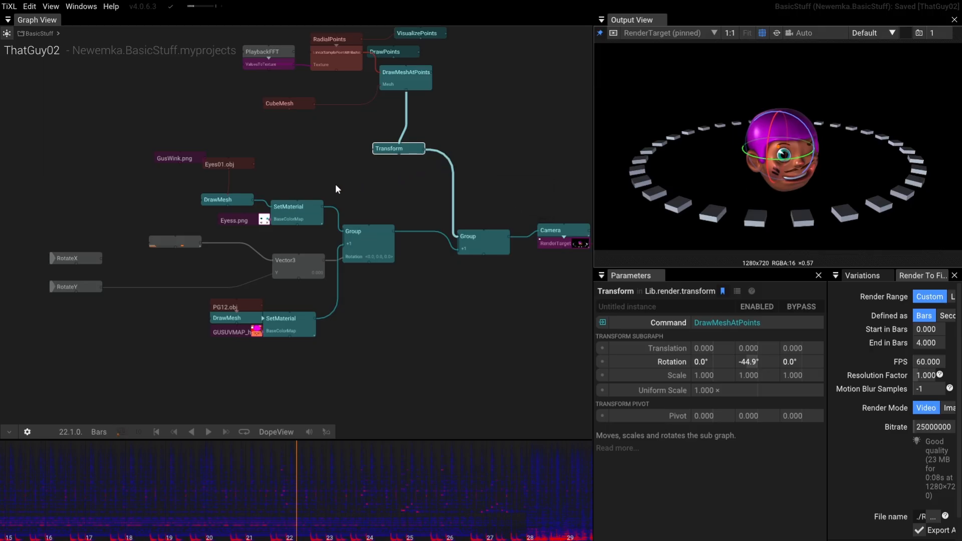
{"action": "scroll", "coordinate": [310, 155], "scroll_direction": "up", "scroll_amount": 2}
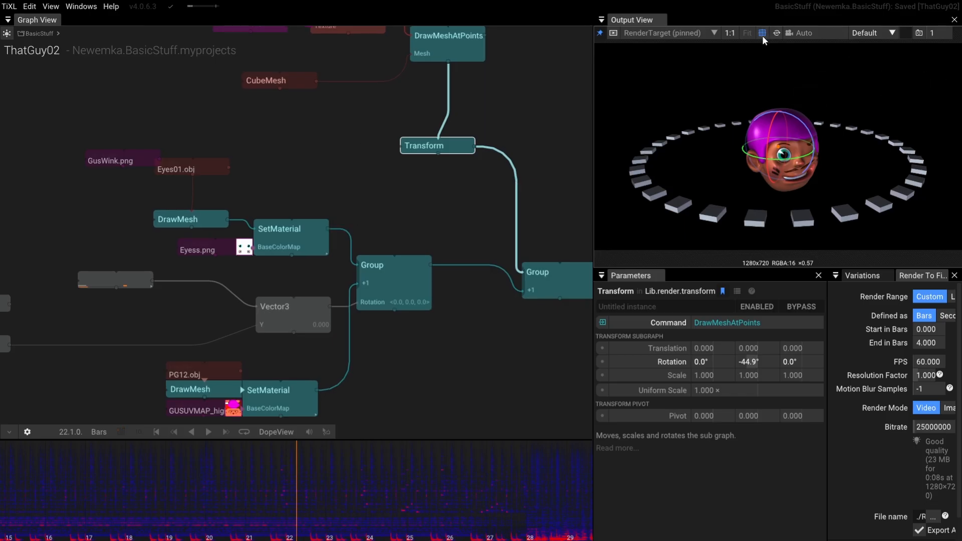
{"action": "left_click", "coordinate": [762, 33]}
{"action": "left_click", "coordinate": [295, 167]}
{"action": "key", "text": "Tab"}
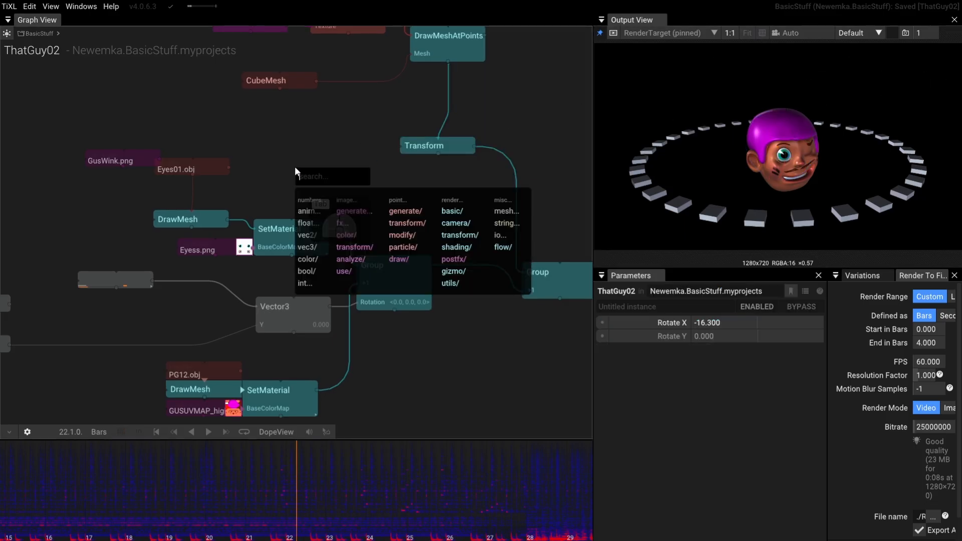
{"action": "type", "text": "ani"}
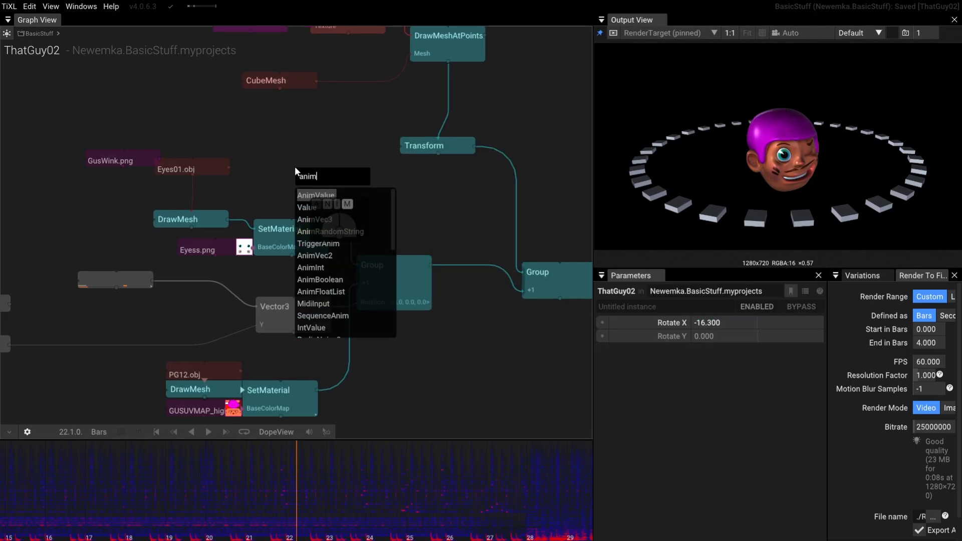
{"action": "type", "text": "m"}
{"action": "left_click", "coordinate": [304, 196]}
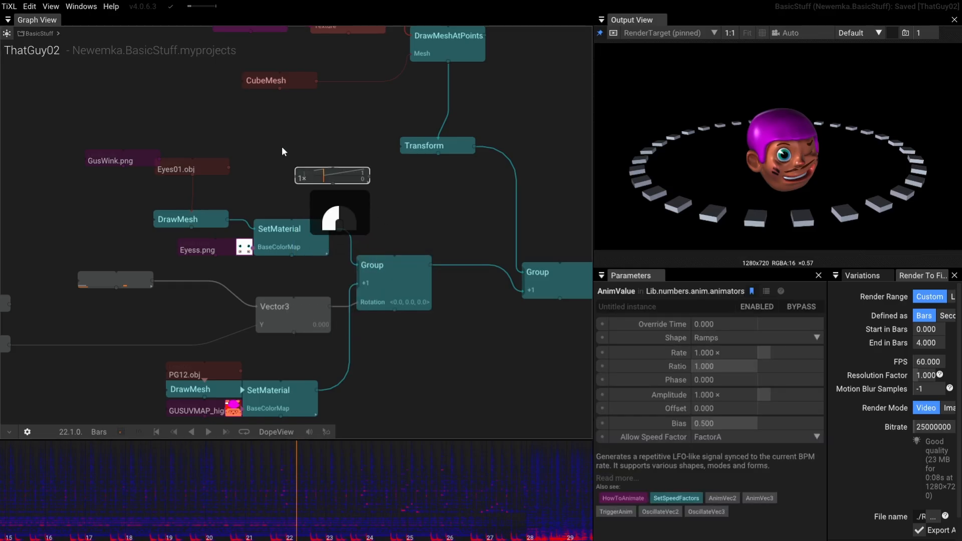
{"action": "left_click_drag", "start_coordinate": [300, 168], "coordinate": [265, 134]}
Step: Feed the Rotation of Transform from a new Vector3 operator and connect AnimValue to the vector's Y input
{"action": "left_click", "coordinate": [432, 146]}
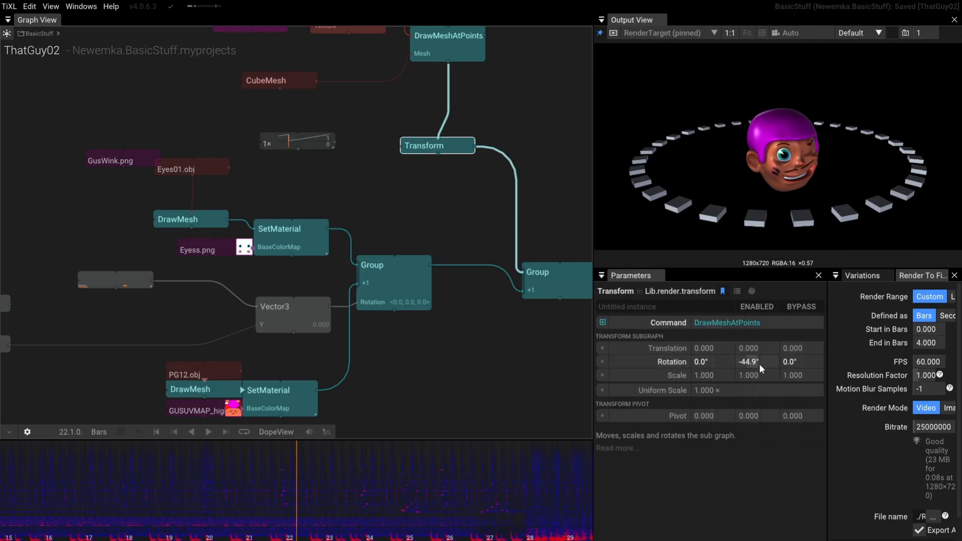
{"action": "left_click", "coordinate": [601, 362]}
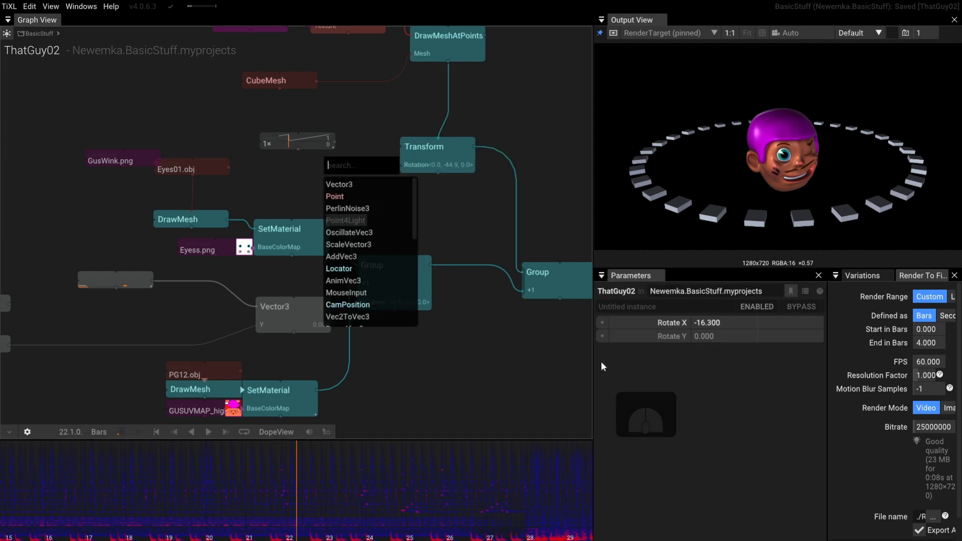
{"action": "left_click", "coordinate": [351, 183]}
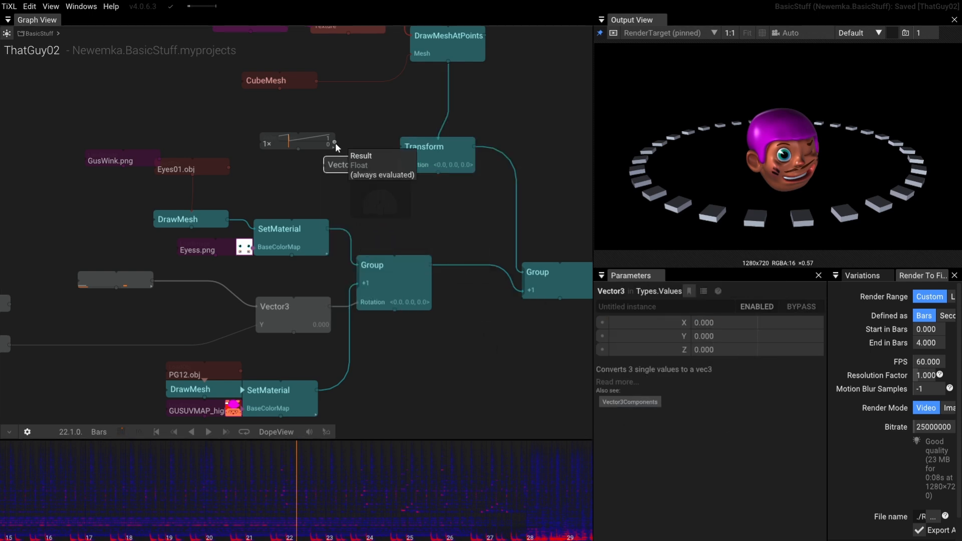
{"action": "left_click_drag", "start_coordinate": [336, 143], "coordinate": [377, 190]}
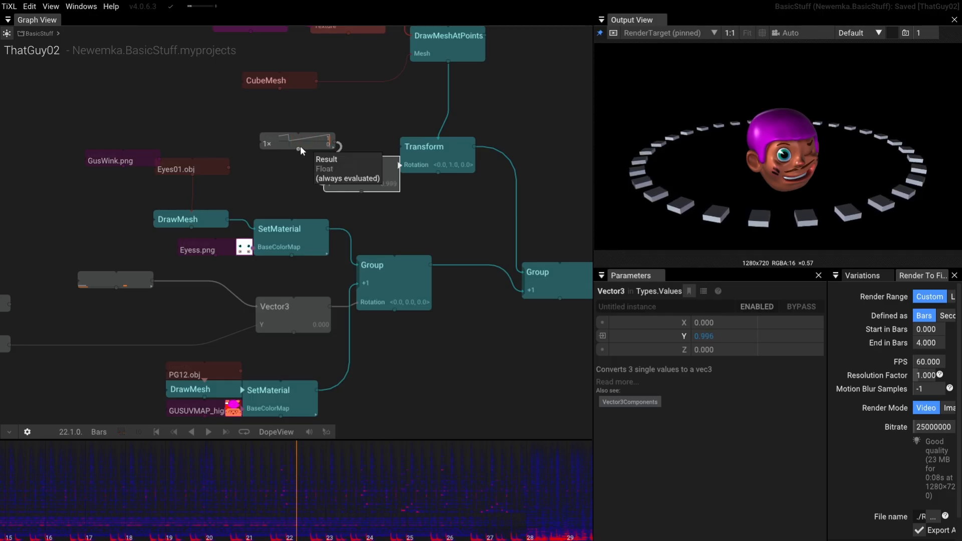
{"action": "left_click_drag", "start_coordinate": [294, 137], "coordinate": [260, 127]}
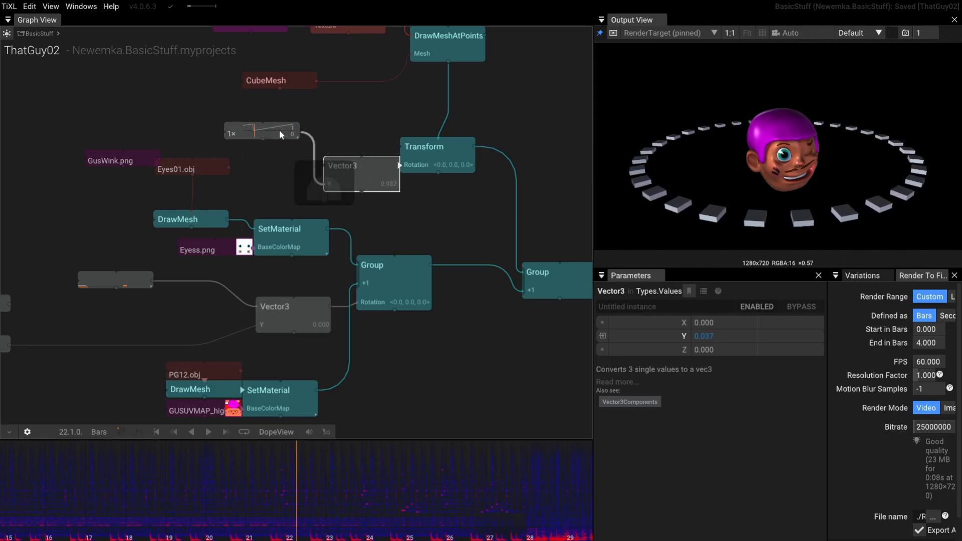
{"action": "left_click", "coordinate": [279, 131]}
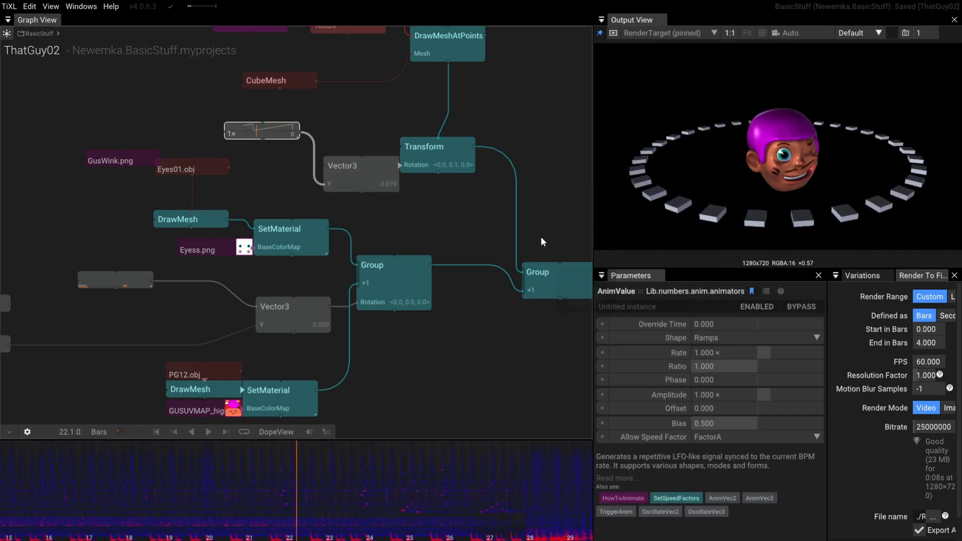
Step: Set the Amplitude of the AnimValue operator to 360 and its Rate to 0.125
{"action": "left_click", "coordinate": [724, 394]}
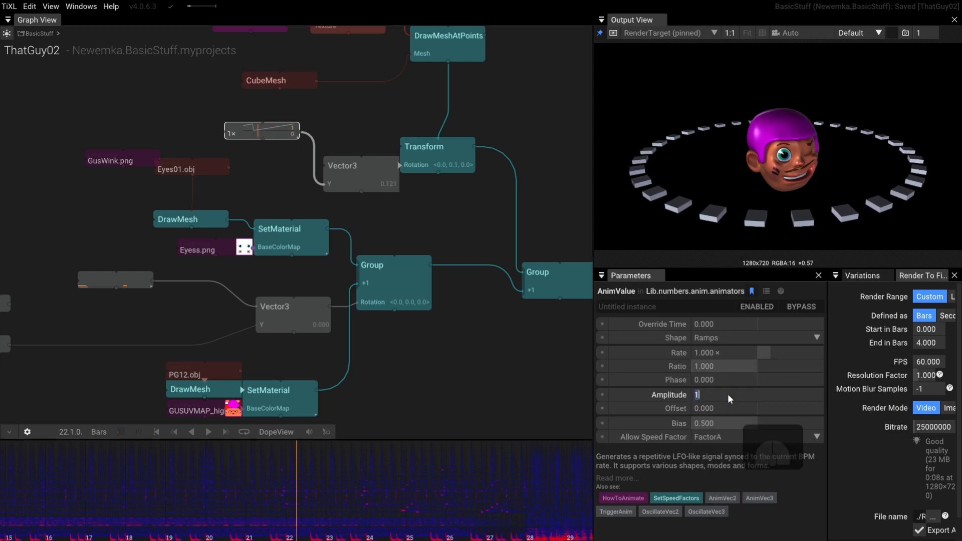
{"action": "type", "text": "360"}
{"action": "key", "text": "Return"}
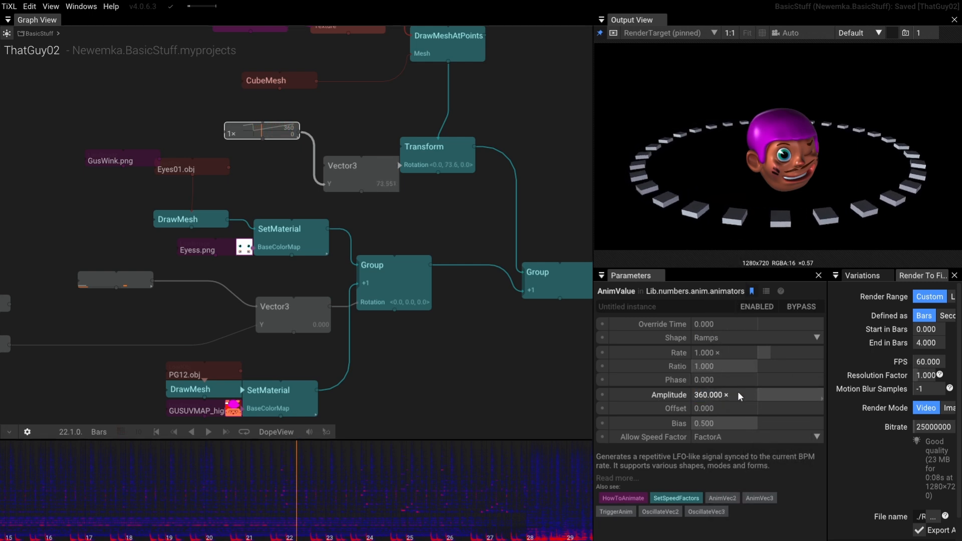
{"action": "left_click", "coordinate": [744, 351]}
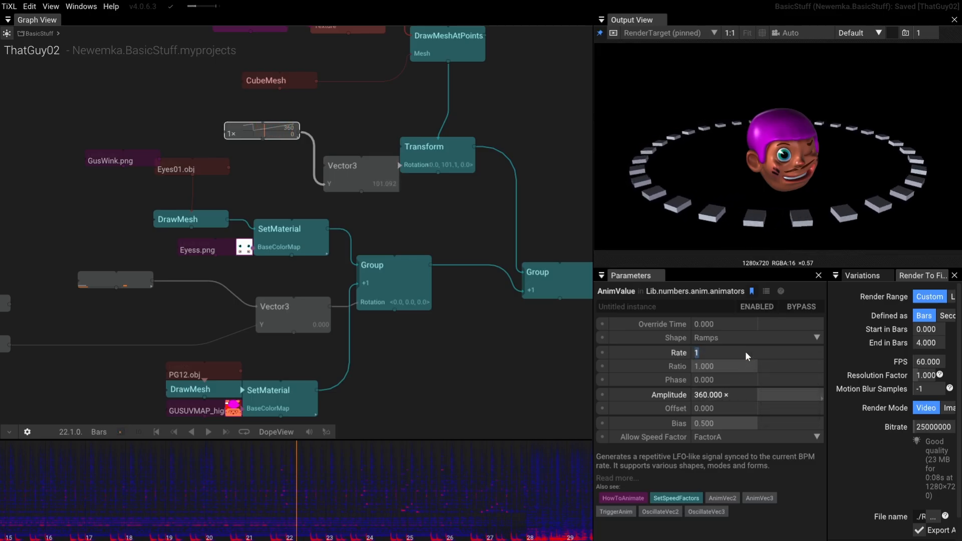
{"action": "type", "text": ".125"}
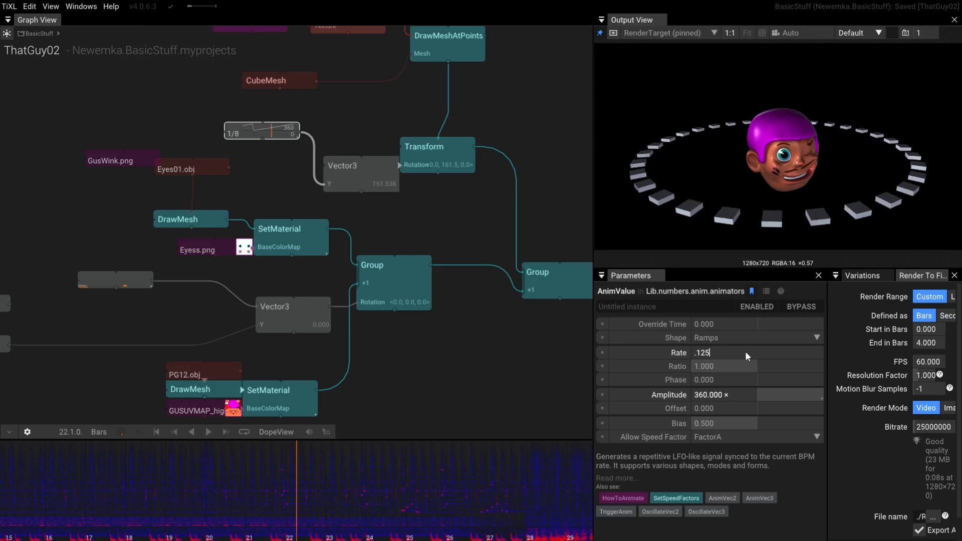
{"action": "key", "text": "Return"}
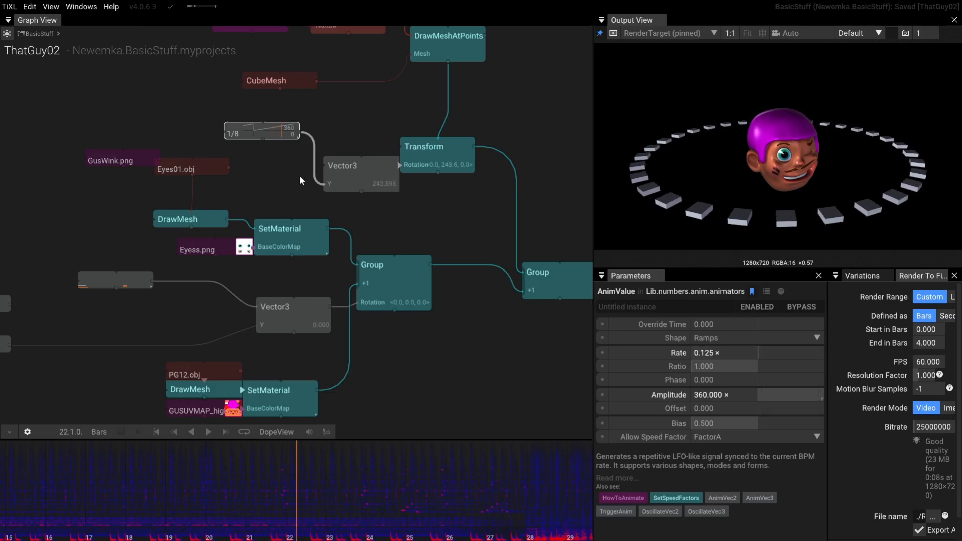
Step: Adjust AnimValue to a 1/16 rate and 0.970 Ratio, reset its Bias to 0.500, and play the animation with the audio
{"action": "scroll", "coordinate": [285, 194], "scroll_direction": "up", "scroll_amount": 3}
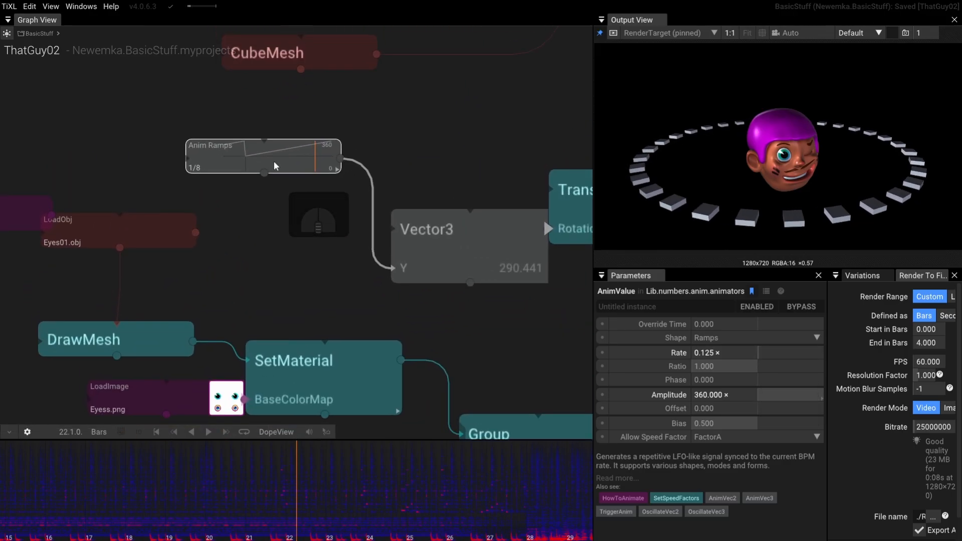
{"action": "left_click_drag", "start_coordinate": [268, 160], "coordinate": [275, 201]}
{"action": "scroll", "coordinate": [213, 160], "scroll_direction": "up", "scroll_amount": 3}
{"action": "scroll", "coordinate": [213, 160], "scroll_direction": "down", "scroll_amount": 2}
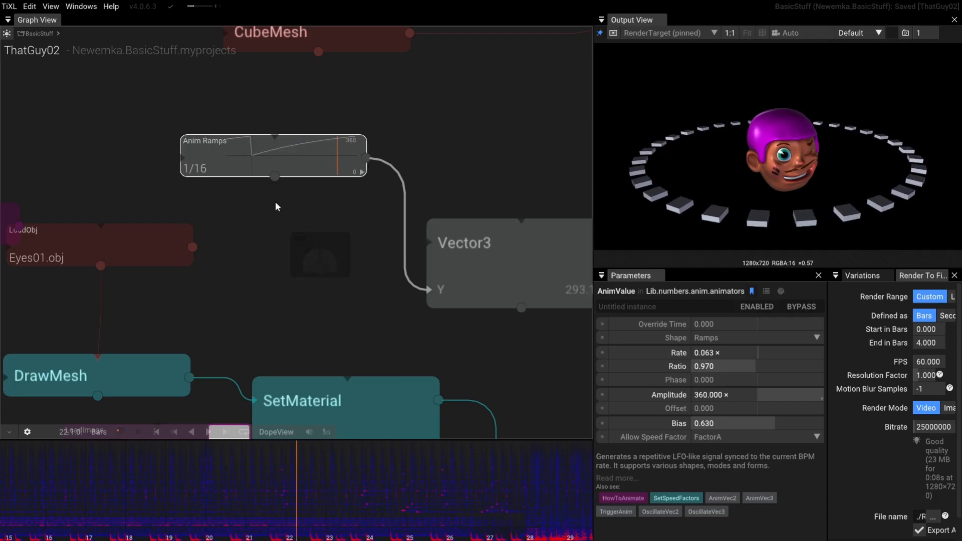
{"action": "left_click", "coordinate": [602, 424]}
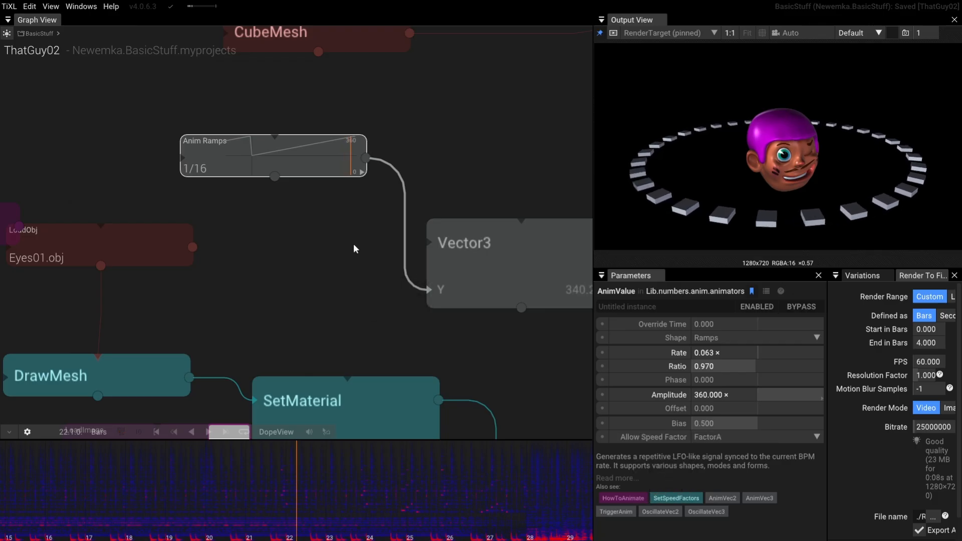
{"action": "scroll", "coordinate": [315, 235], "scroll_direction": "down", "scroll_amount": 4}
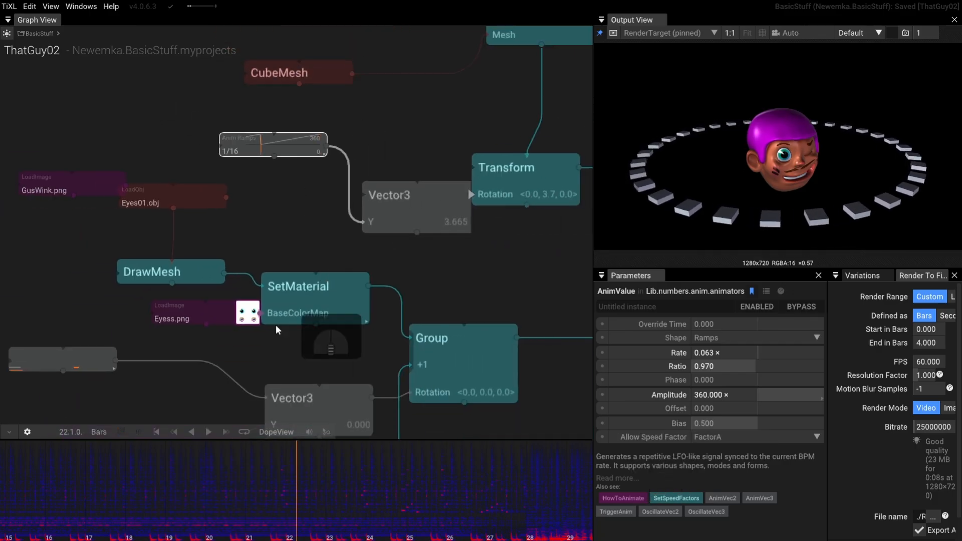
{"action": "left_click", "coordinate": [208, 434]}
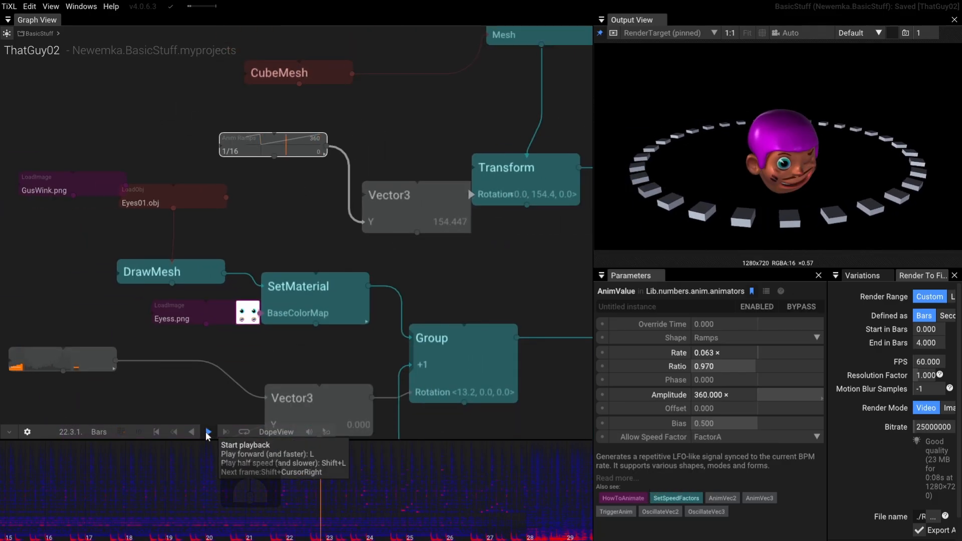
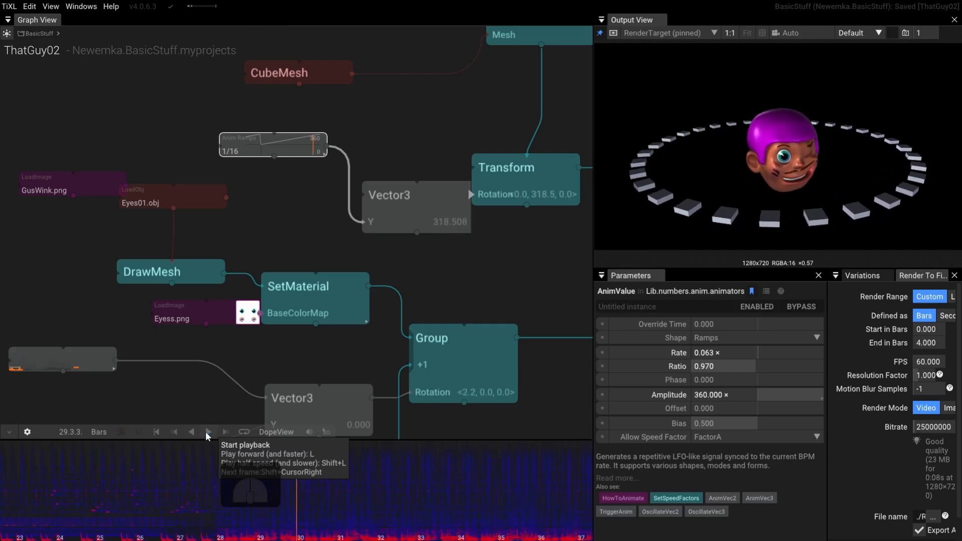
Step: Delete the unused VisualizePoints and DrawPoints operators beside RadialPoints
{"action": "left_click_drag", "start_coordinate": [435, 129], "coordinate": [414, 257]}
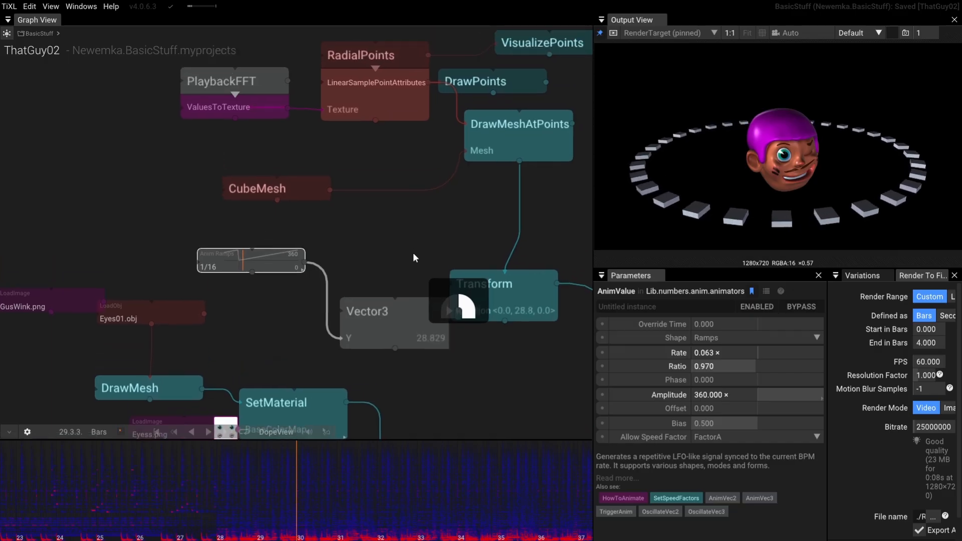
{"action": "scroll", "coordinate": [414, 255], "scroll_direction": "down", "scroll_amount": 6}
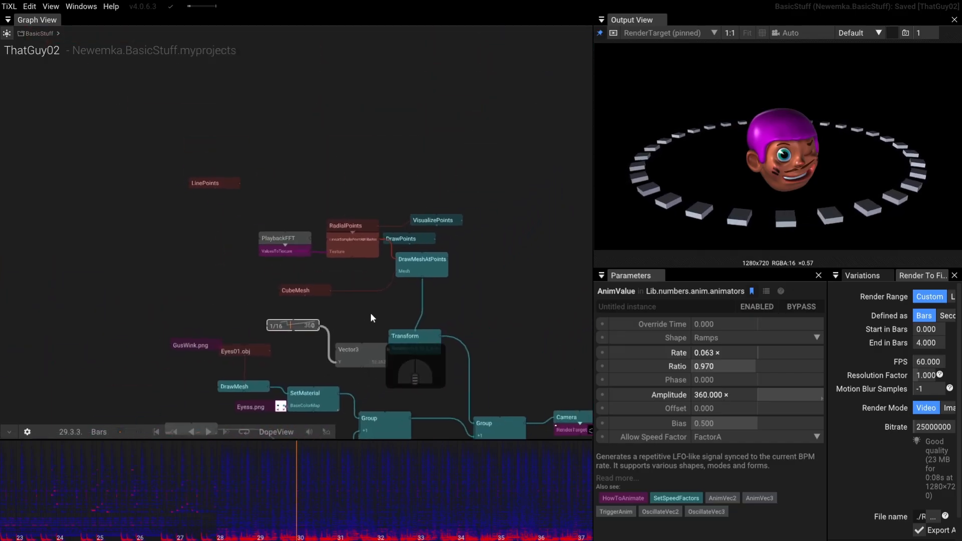
{"action": "scroll", "coordinate": [374, 278], "scroll_direction": "up", "scroll_amount": 4}
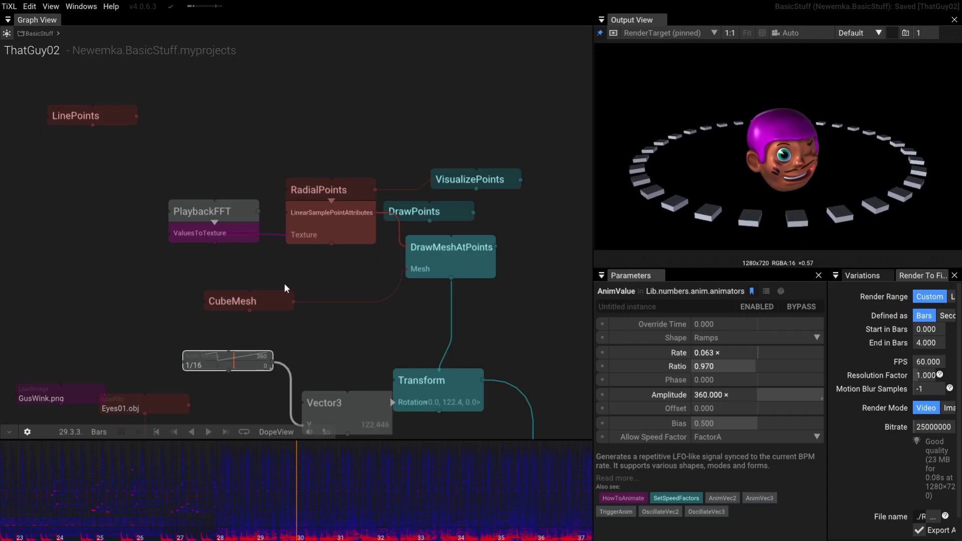
{"action": "left_click_drag", "start_coordinate": [543, 151], "coordinate": [456, 215]}
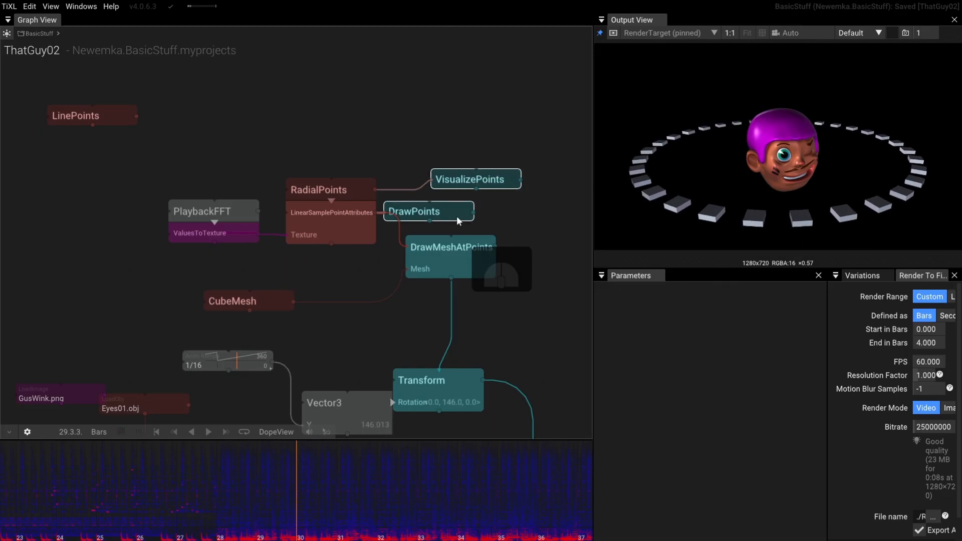
{"action": "key", "text": "Delete"}
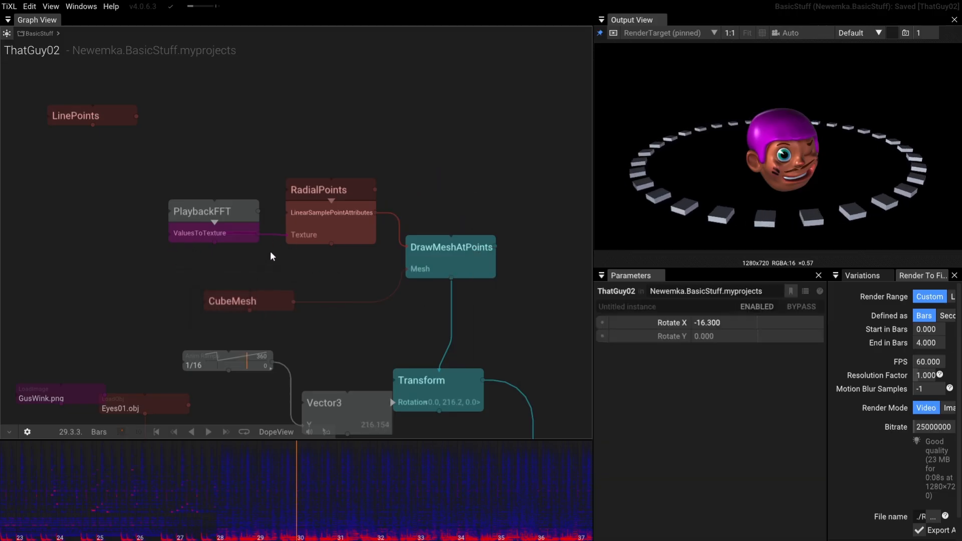
Step: Move the PlaybackFFT and RadialPoints blocks aside and insert a MapPointAttributes operator between LinearSamplePointAttributes and DrawMeshAtPoints
{"action": "left_click_drag", "start_coordinate": [175, 264], "coordinate": [323, 159]}
{"action": "left_click_drag", "start_coordinate": [318, 213], "coordinate": [198, 176]}
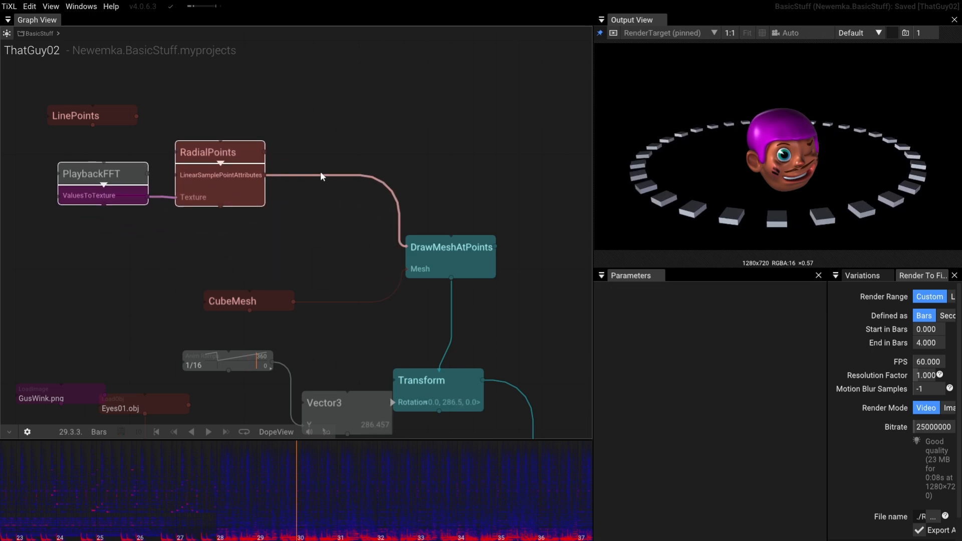
{"action": "left_click_drag", "start_coordinate": [265, 176], "coordinate": [284, 206]}
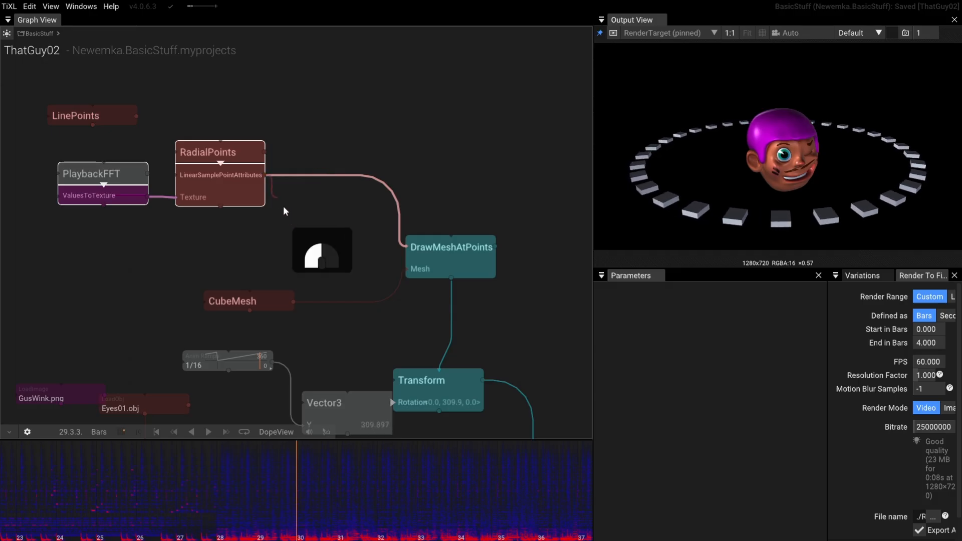
{"action": "type", "text": "map"}
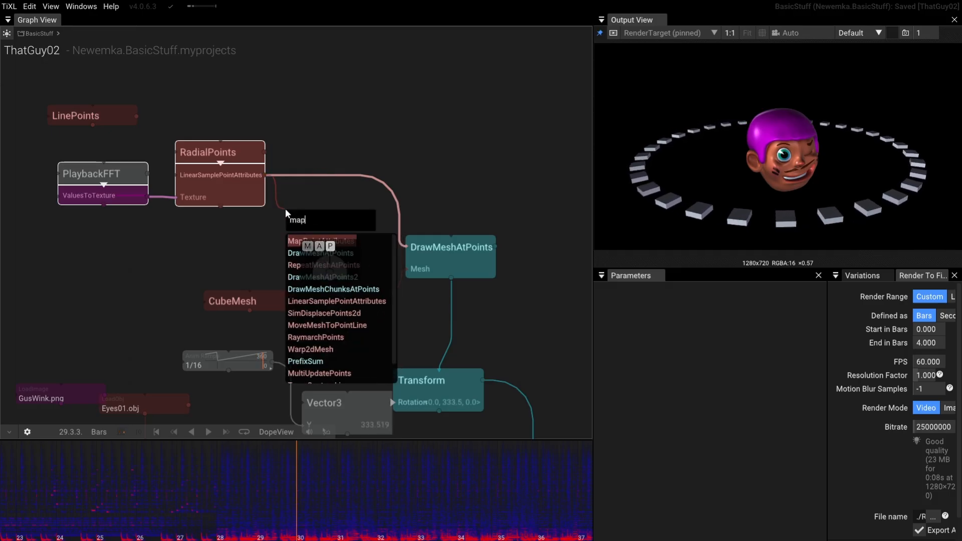
{"action": "left_click", "coordinate": [327, 240]}
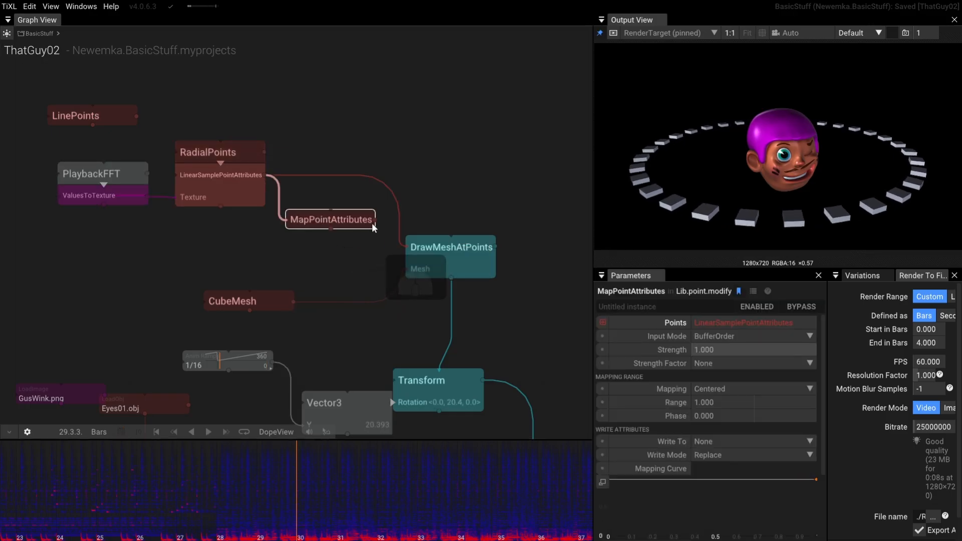
{"action": "left_click_drag", "start_coordinate": [374, 221], "coordinate": [406, 247]}
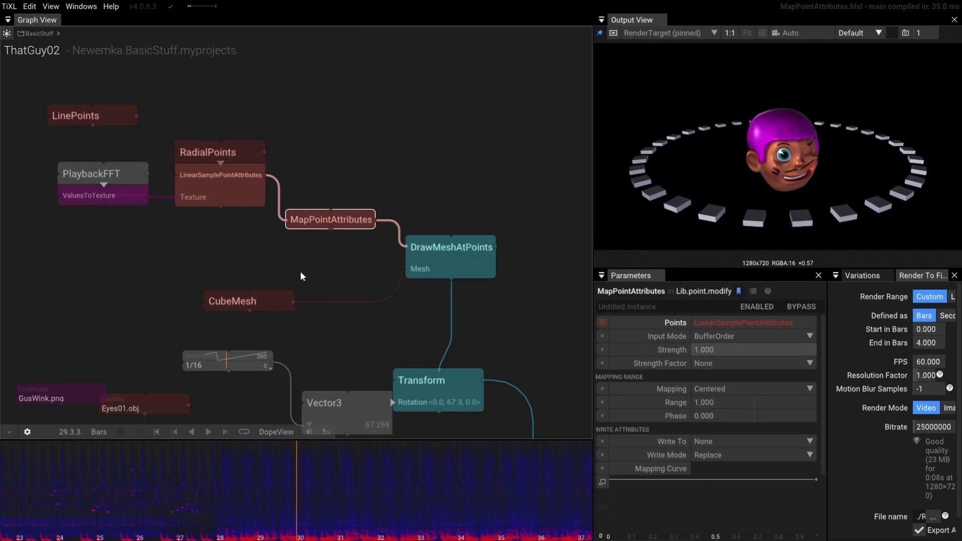
Step: Color the start stop of the MapPointAttributes gradient yellow, with a hue of about 58
{"action": "scroll", "coordinate": [723, 382], "scroll_direction": "down", "scroll_amount": 4}
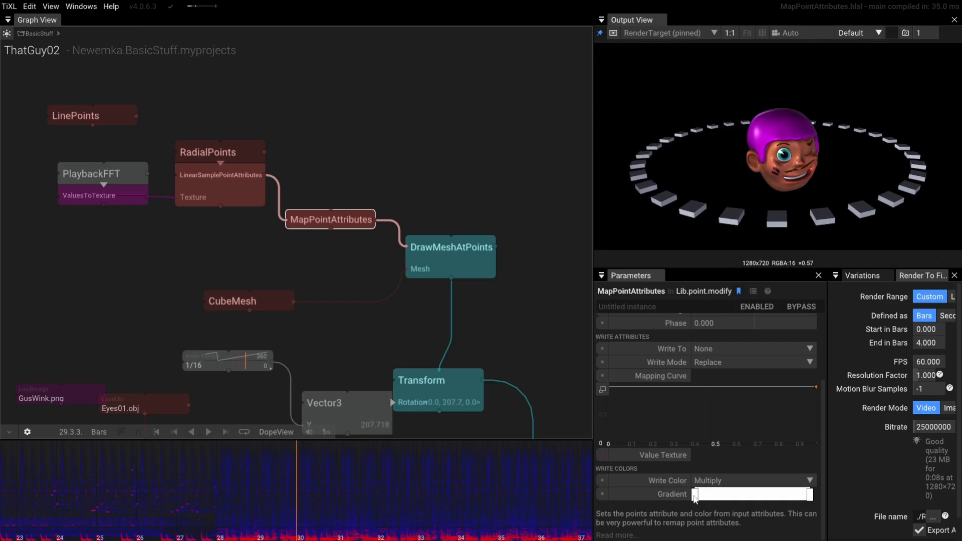
{"action": "left_click", "coordinate": [694, 496]}
{"action": "left_click_drag", "start_coordinate": [757, 442], "coordinate": [777, 378]}
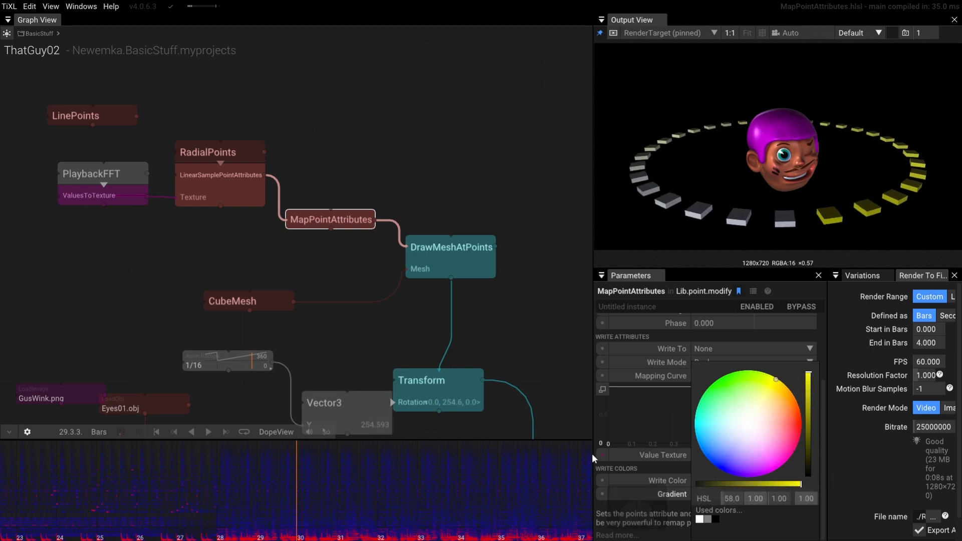
{"action": "left_click", "coordinate": [536, 426]}
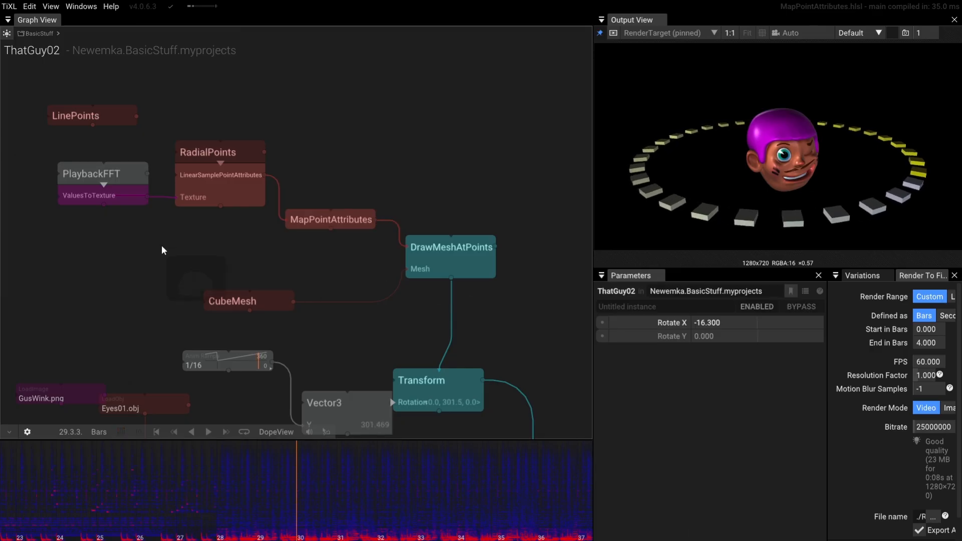
Step: Color the end stop of the MapPointAttributes gradient pink, with a hue of about 326
{"action": "left_click", "coordinate": [214, 189]}
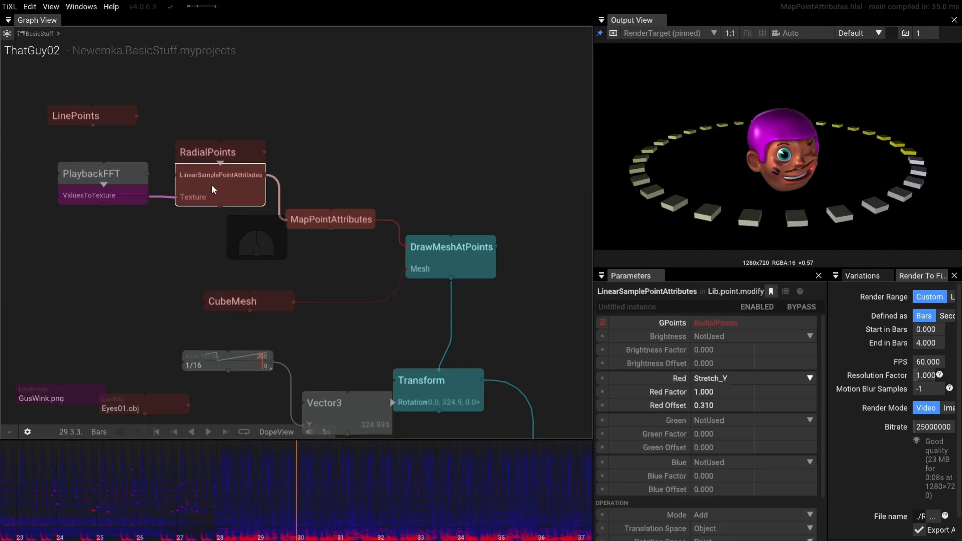
{"action": "left_click", "coordinate": [331, 220]}
{"action": "scroll", "coordinate": [742, 481], "scroll_direction": "down", "scroll_amount": 4}
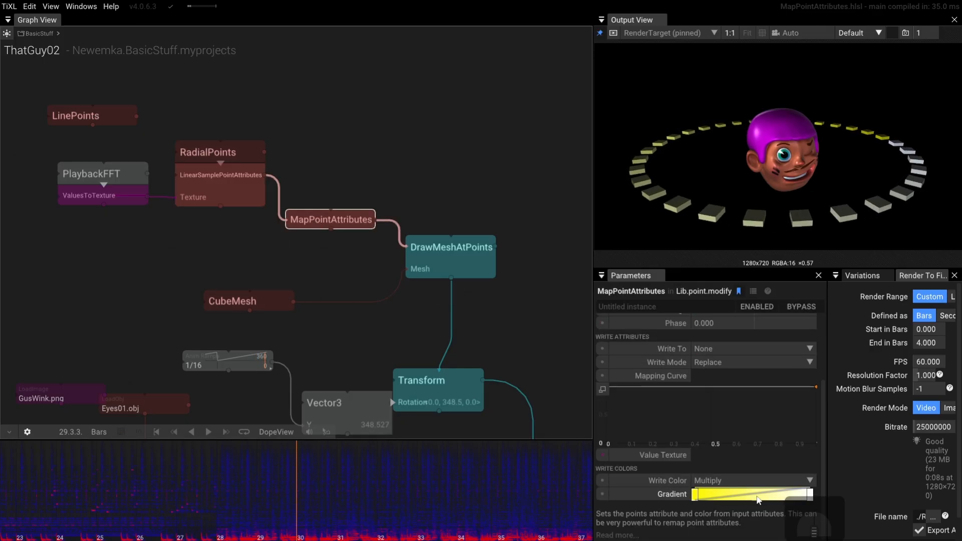
{"action": "left_click", "coordinate": [810, 496]}
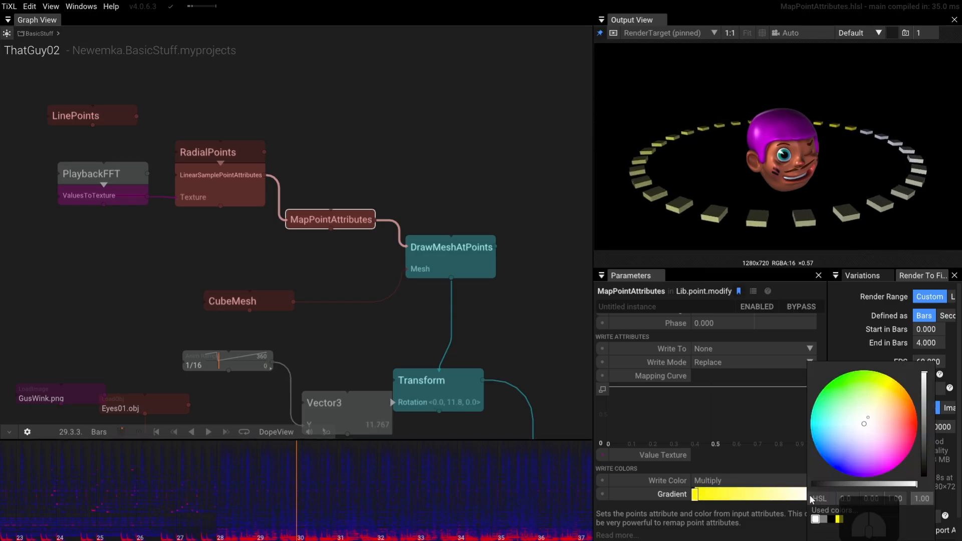
{"action": "left_click_drag", "start_coordinate": [876, 446], "coordinate": [919, 461]}
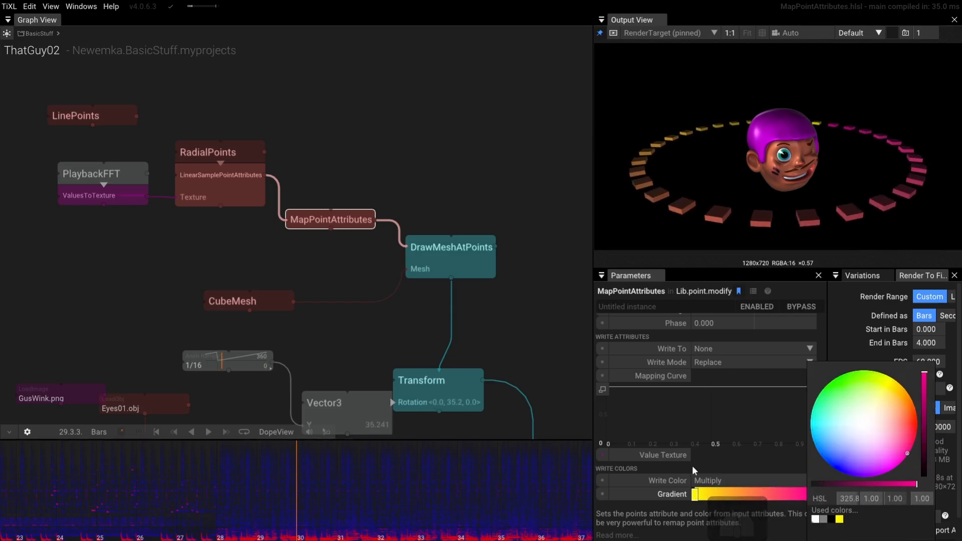
Step: Add a blue stop between the yellow and pink ends of the gradient and shift it to the middle
{"action": "left_click", "coordinate": [744, 497]}
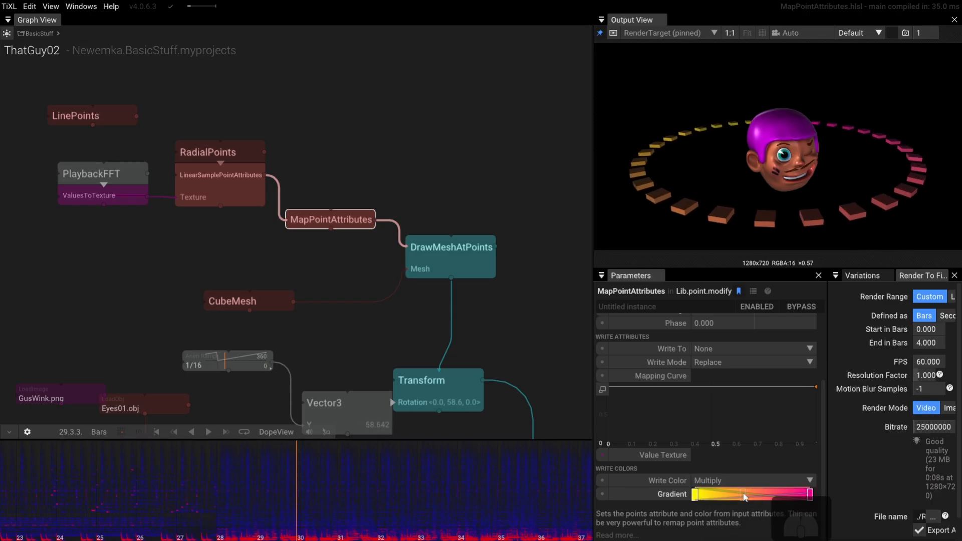
{"action": "left_click", "coordinate": [743, 495]}
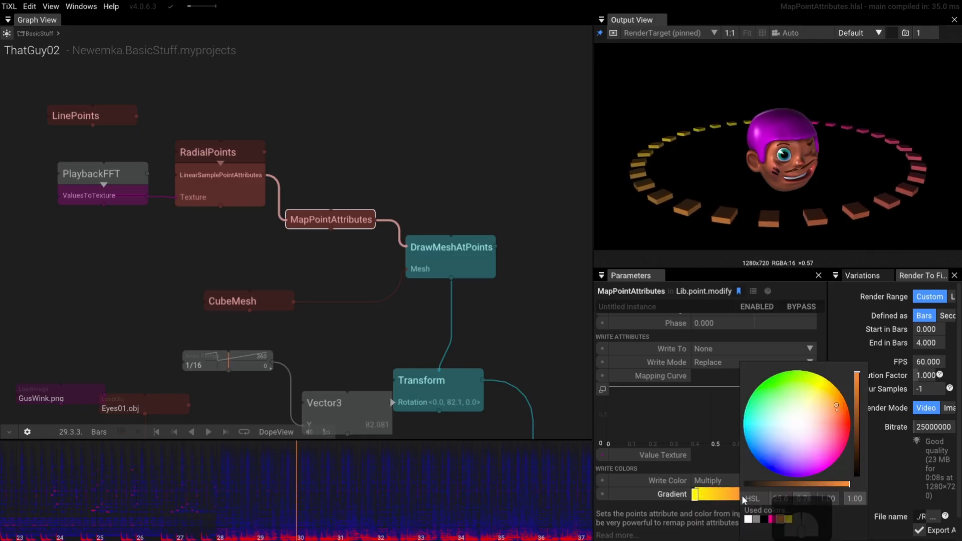
{"action": "left_click_drag", "start_coordinate": [759, 466], "coordinate": [747, 452]}
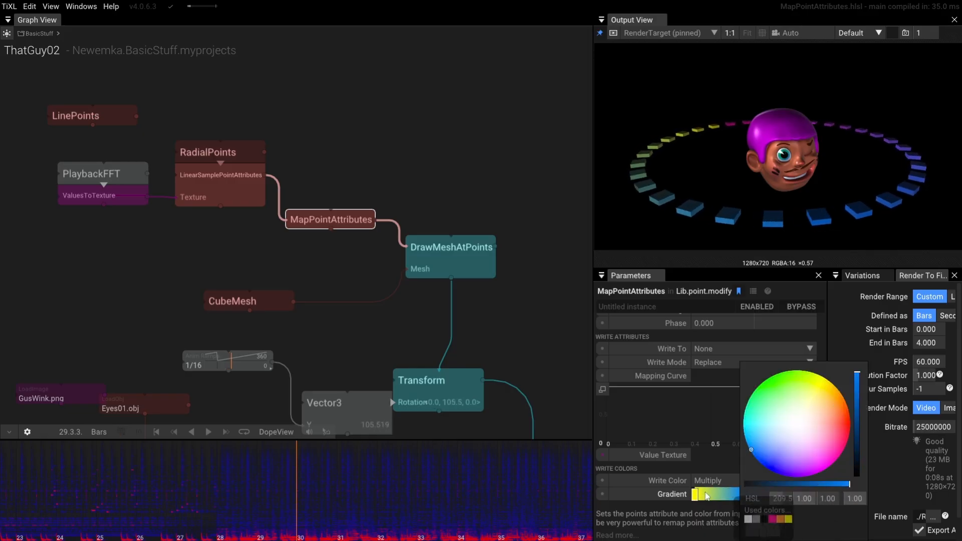
{"action": "left_click", "coordinate": [646, 504]}
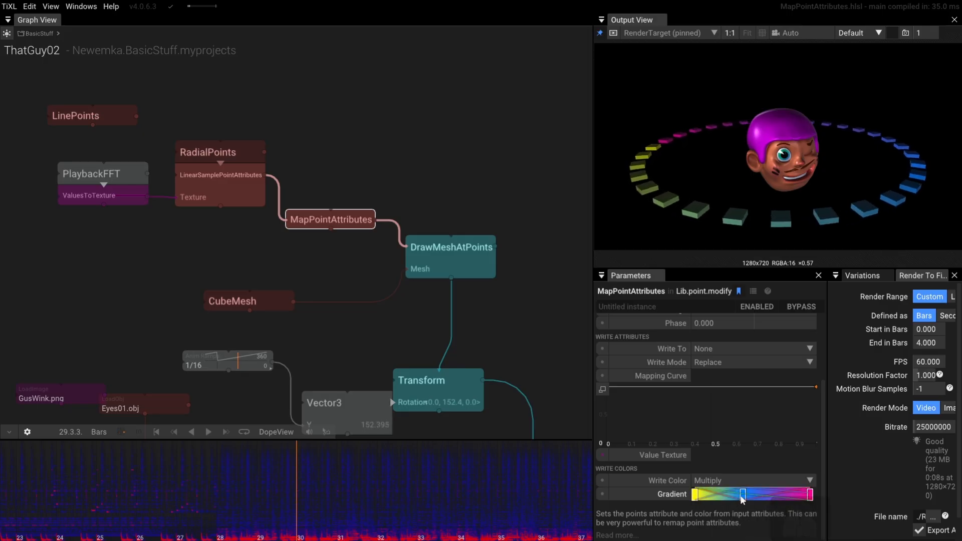
{"action": "left_click_drag", "start_coordinate": [741, 495], "coordinate": [754, 497]}
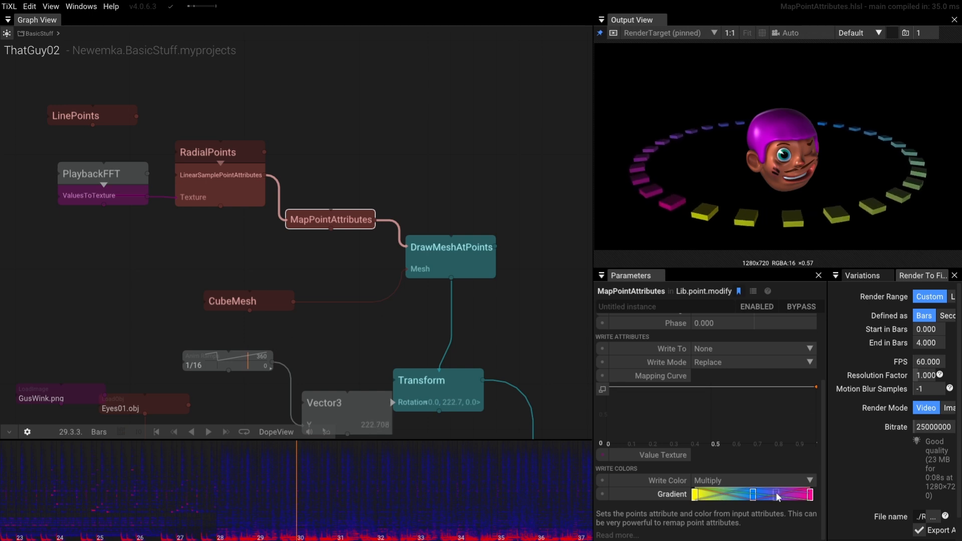
{"action": "right_click", "coordinate": [731, 497]}
{"action": "mouse_move", "coordinate": [773, 523]}
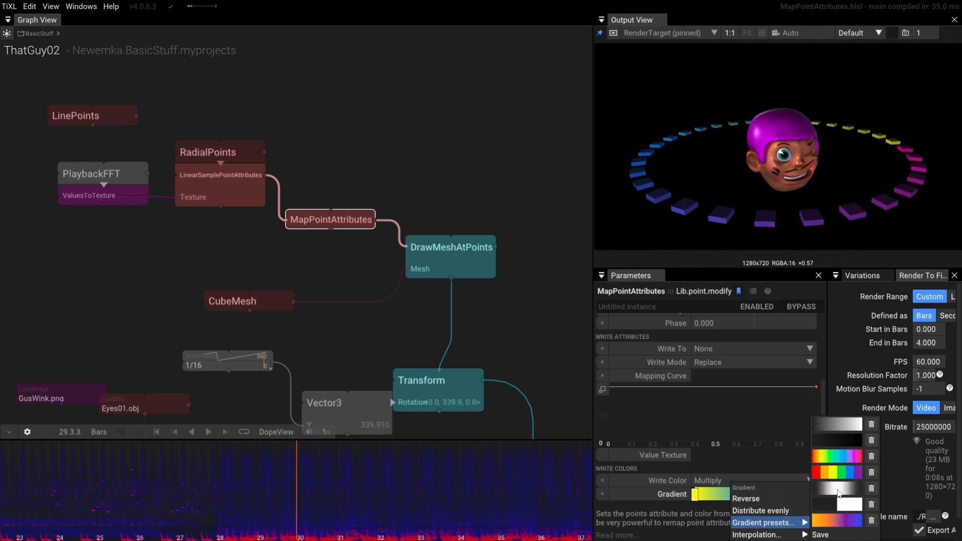
{"action": "left_click", "coordinate": [696, 504]}
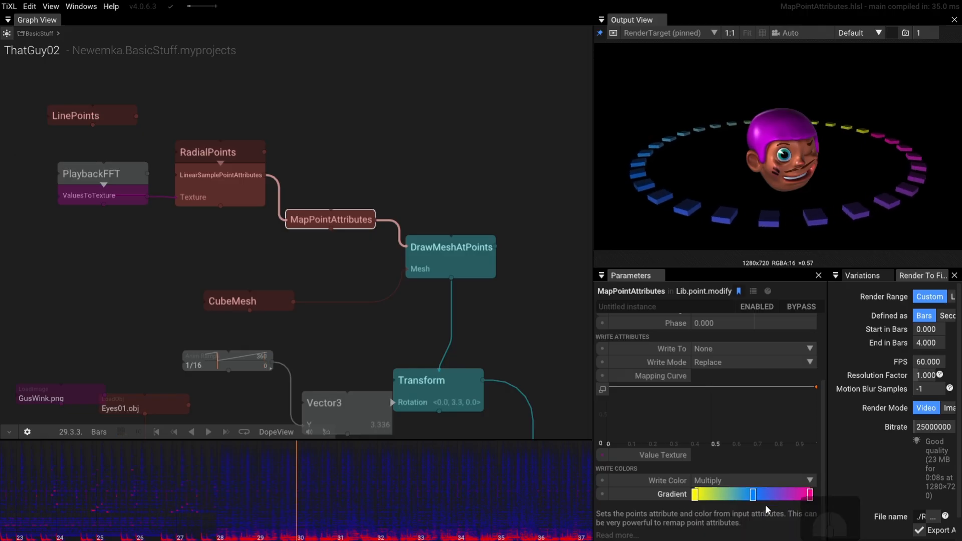
Step: Reverse the color order of the MapPointAttributes gradient so it runs from pink to yellow
{"action": "right_click", "coordinate": [735, 495]}
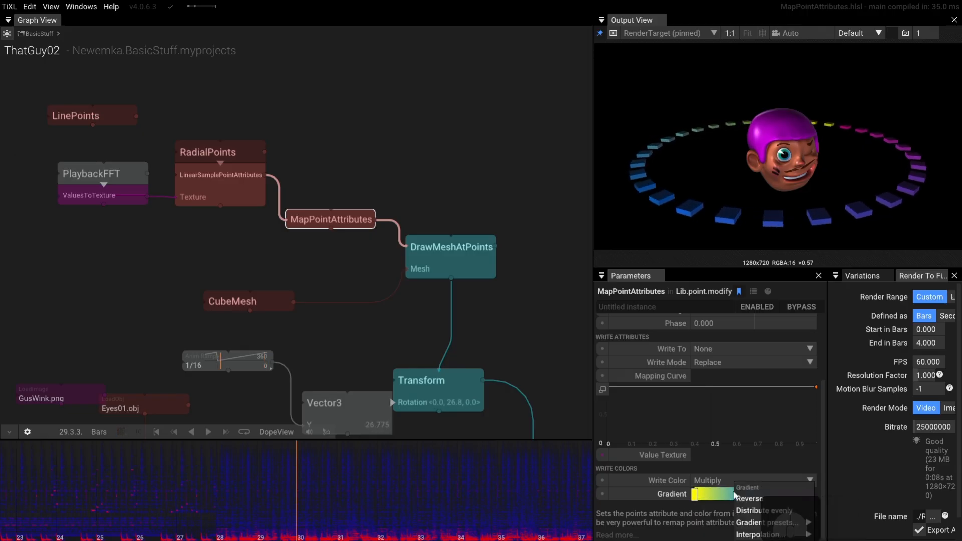
{"action": "left_click", "coordinate": [745, 499]}
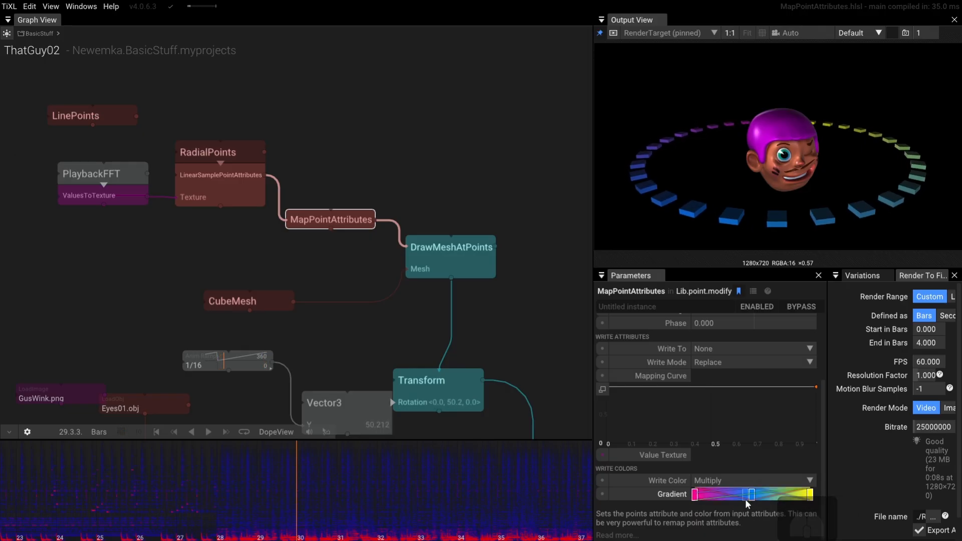
Step: Set the gradient interpolation to Hold and shift the blue and yellow stops to form three solid bands of similar width
{"action": "right_click", "coordinate": [735, 495]}
{"action": "mouse_move", "coordinate": [759, 536]}
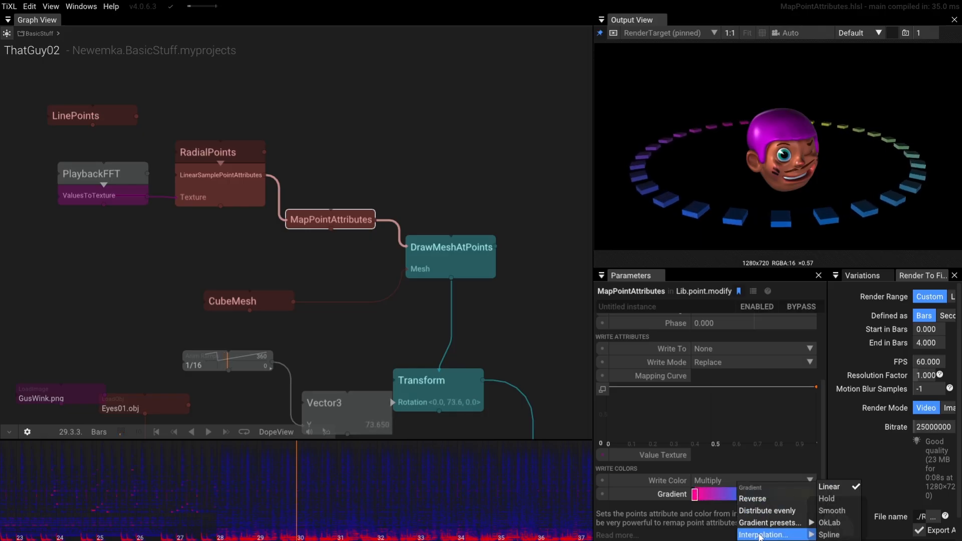
{"action": "left_click", "coordinate": [838, 500]}
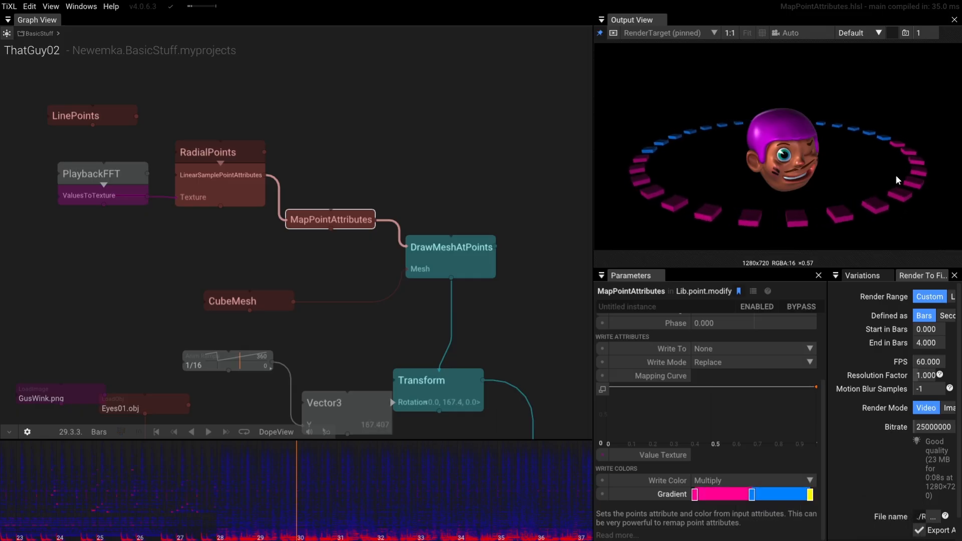
{"action": "left_click_drag", "start_coordinate": [810, 495], "coordinate": [734, 496]}
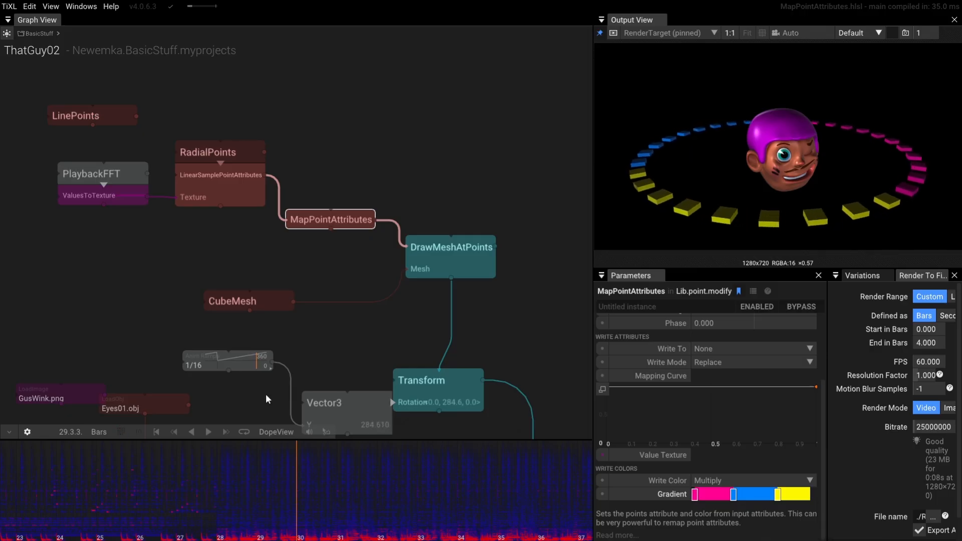
Step: Play the music briefly and stop it to check how the banded cube ring reacts
{"action": "scroll", "coordinate": [275, 251], "scroll_direction": "down", "scroll_amount": 4}
{"action": "left_click", "coordinate": [209, 432]}
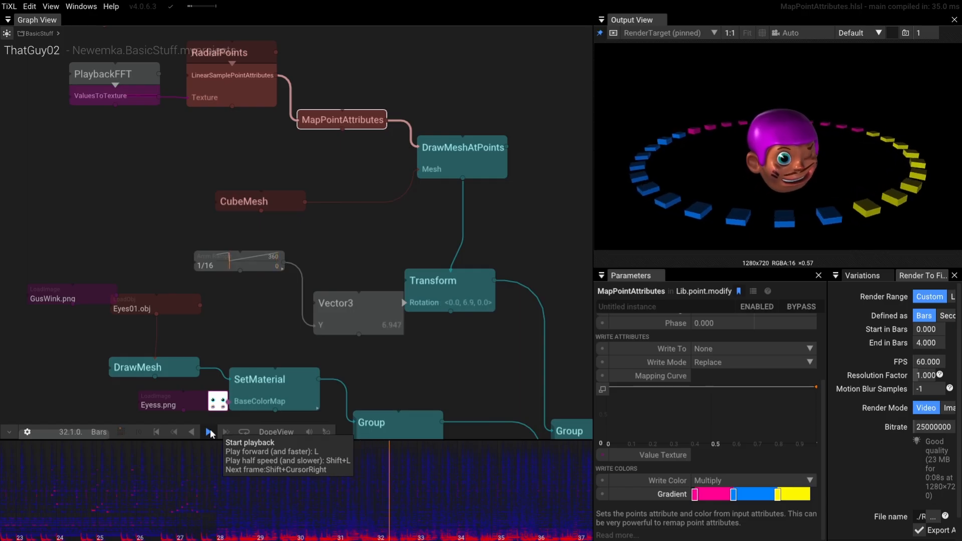
{"action": "left_click", "coordinate": [209, 432]}
Step: Reset the Pow parameter of the ValuesToTexture operator below PlaybackFFT to its default of 1.000
{"action": "left_click_drag", "start_coordinate": [300, 172], "coordinate": [437, 250]}
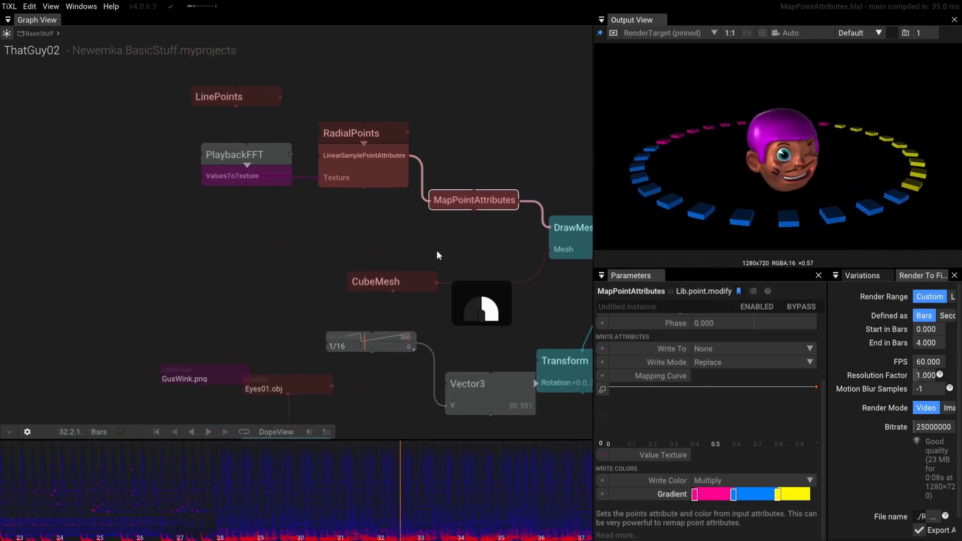
{"action": "left_click_drag", "start_coordinate": [362, 264], "coordinate": [274, 281]}
{"action": "left_click_drag", "start_coordinate": [227, 254], "coordinate": [286, 316]}
{"action": "scroll", "coordinate": [339, 266], "scroll_direction": "up", "scroll_amount": 3}
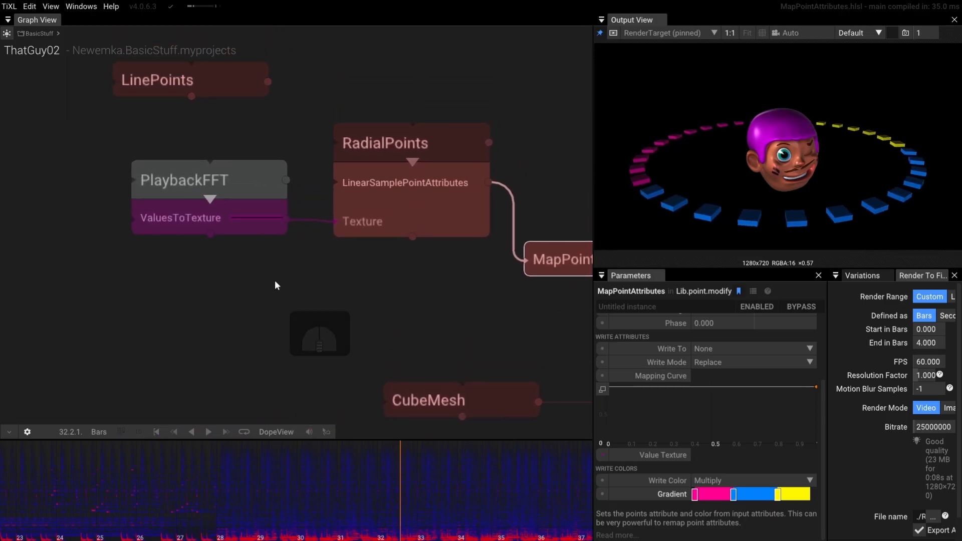
{"action": "left_click", "coordinate": [234, 222]}
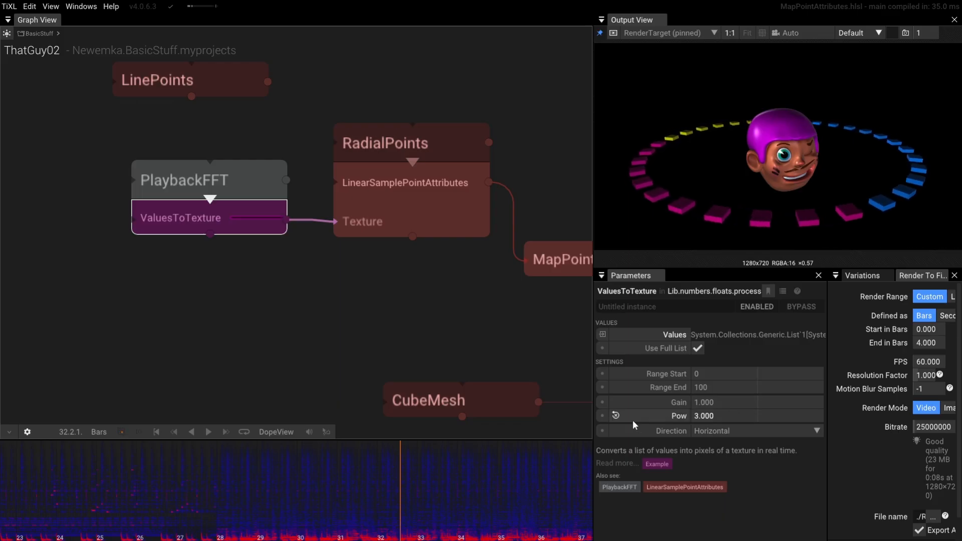
{"action": "left_click", "coordinate": [616, 416]}
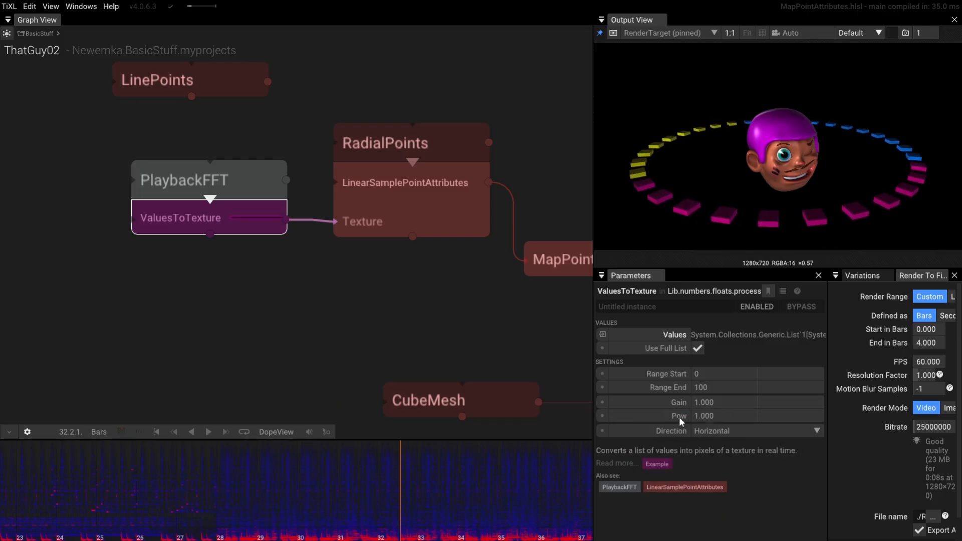
Step: Set the Gain of the ValuesToTexture node to 2 and play a short stretch of the animation to preview it
{"action": "left_click", "coordinate": [726, 402]}
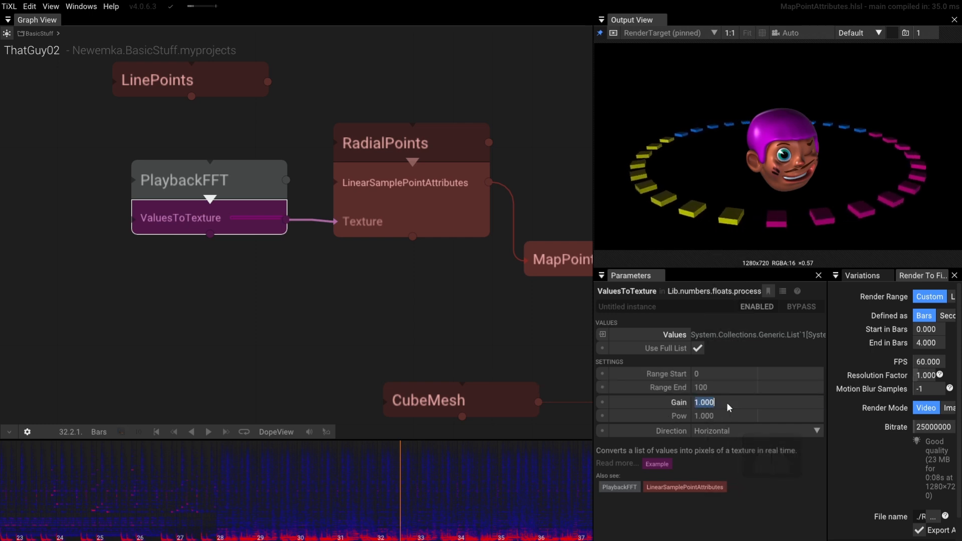
{"action": "type", "text": "2"}
{"action": "key", "text": "Return"}
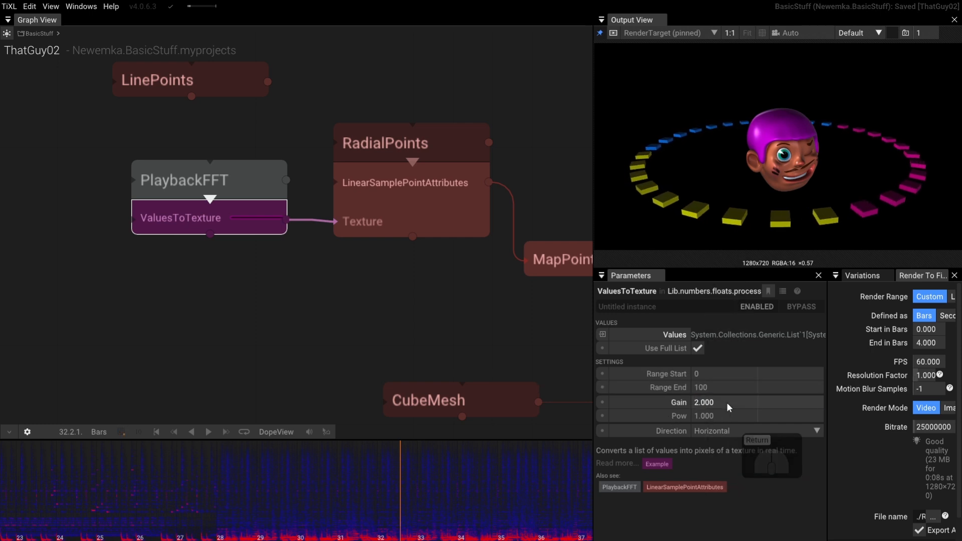
{"action": "left_click", "coordinate": [206, 432]}
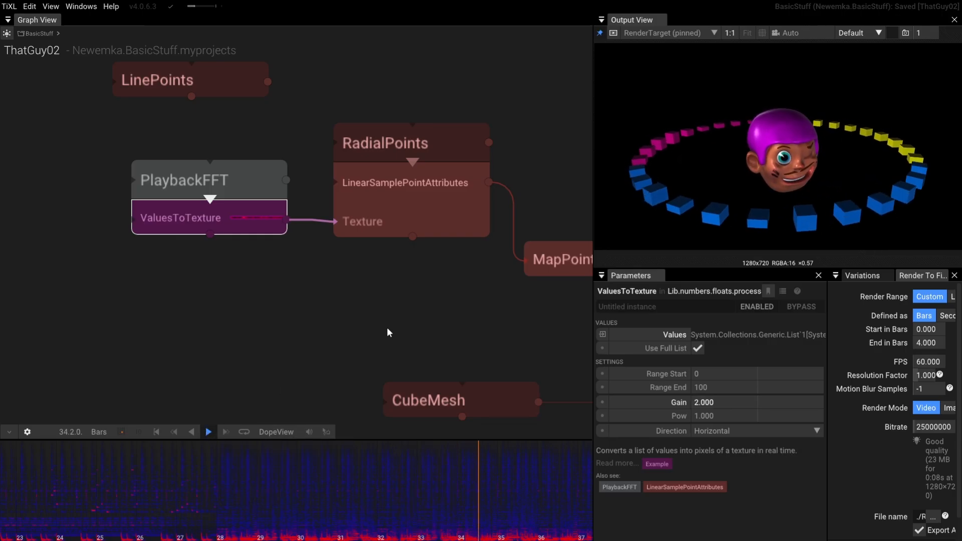
{"action": "left_click", "coordinate": [210, 430]}
Step: Try a Pow of 0.5 on ValuesToTexture in playback and reset the parameter to its default
{"action": "left_click", "coordinate": [723, 414]}
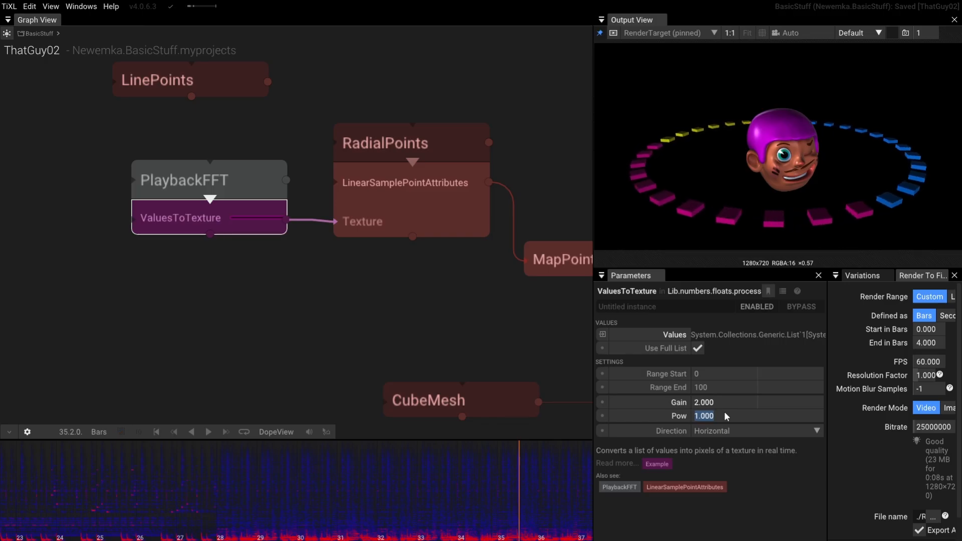
{"action": "type", "text": "0.5"}
{"action": "key", "text": "Return"}
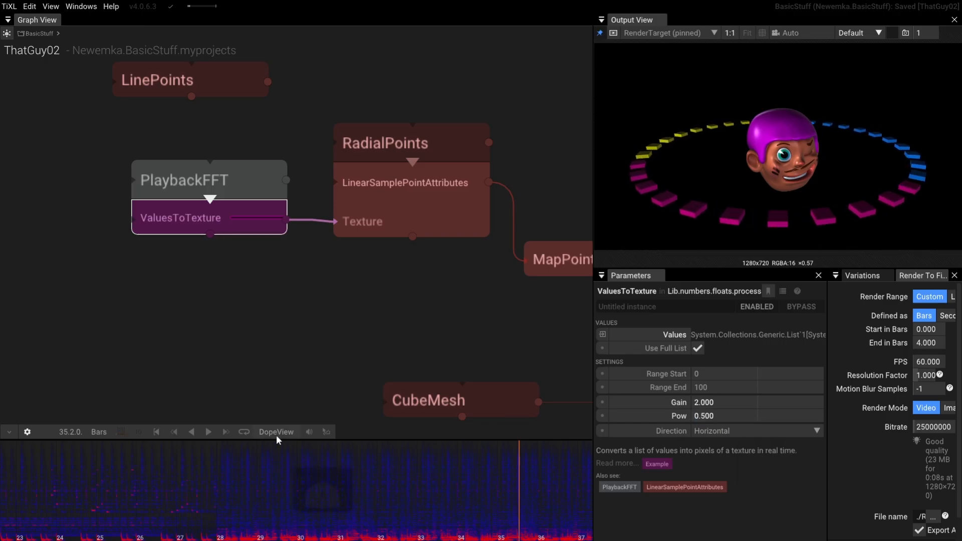
{"action": "left_click", "coordinate": [211, 431]}
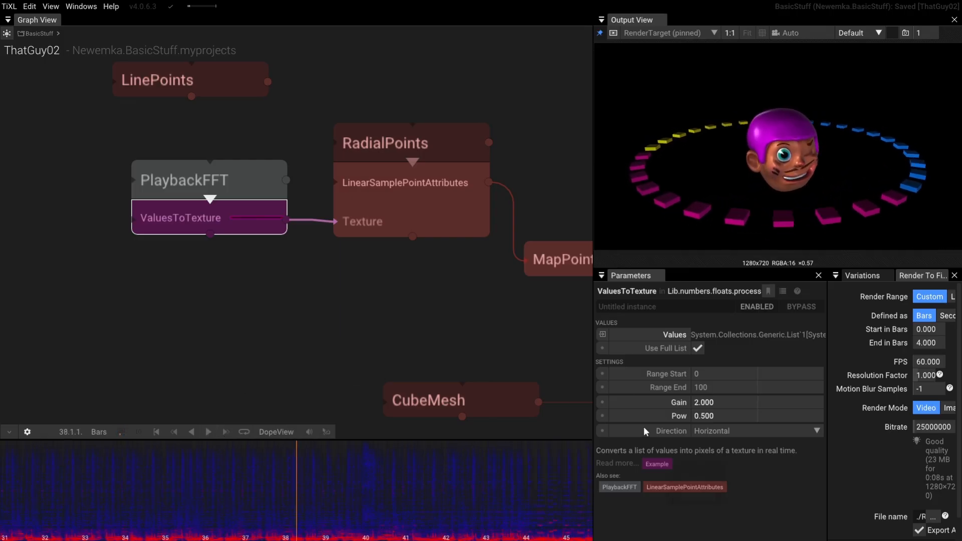
{"action": "left_click", "coordinate": [624, 417]}
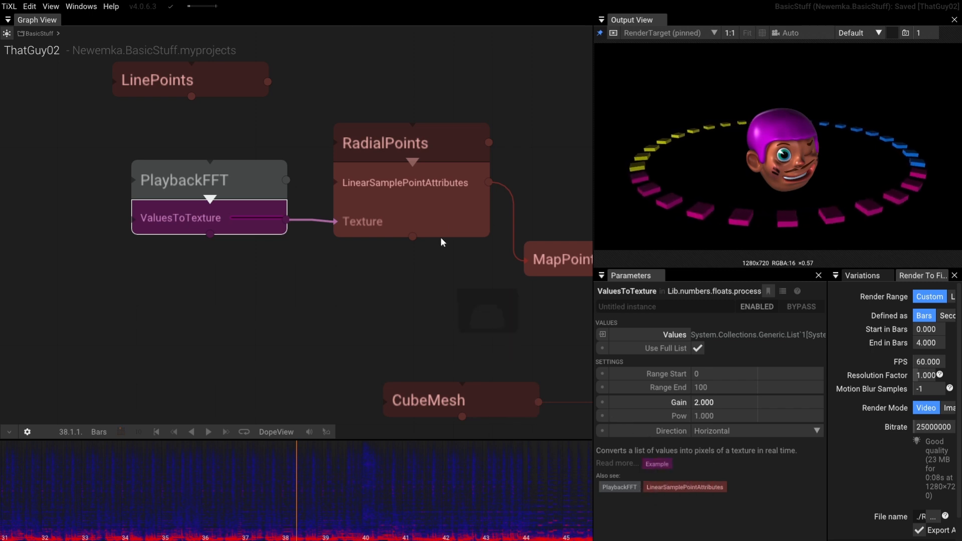
Step: Set the Red Factor of LinearSamplePointAttributes to 3 and preview the taller cube stretching in playback
{"action": "left_click", "coordinate": [440, 213]}
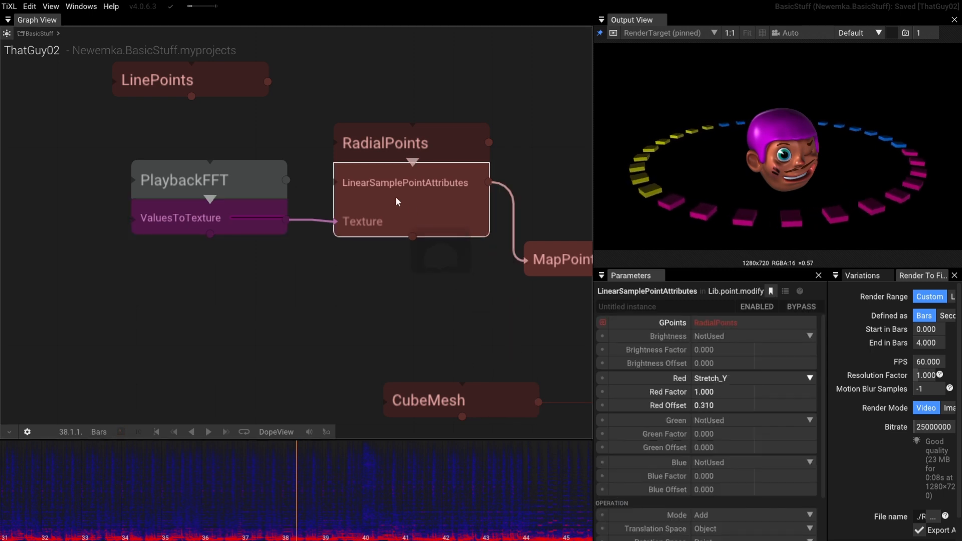
{"action": "left_click", "coordinate": [722, 393]}
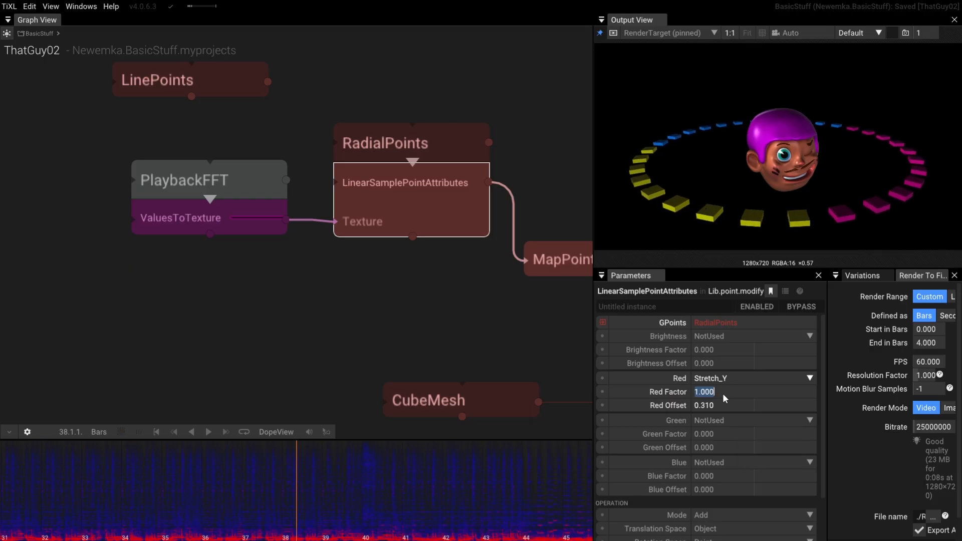
{"action": "type", "text": "3"}
{"action": "key", "text": "Return"}
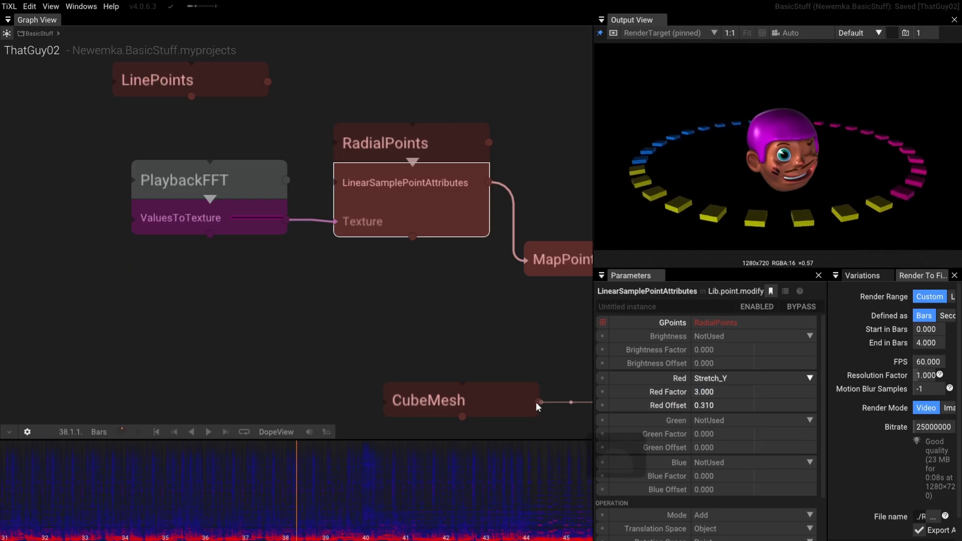
{"action": "left_click", "coordinate": [207, 430]}
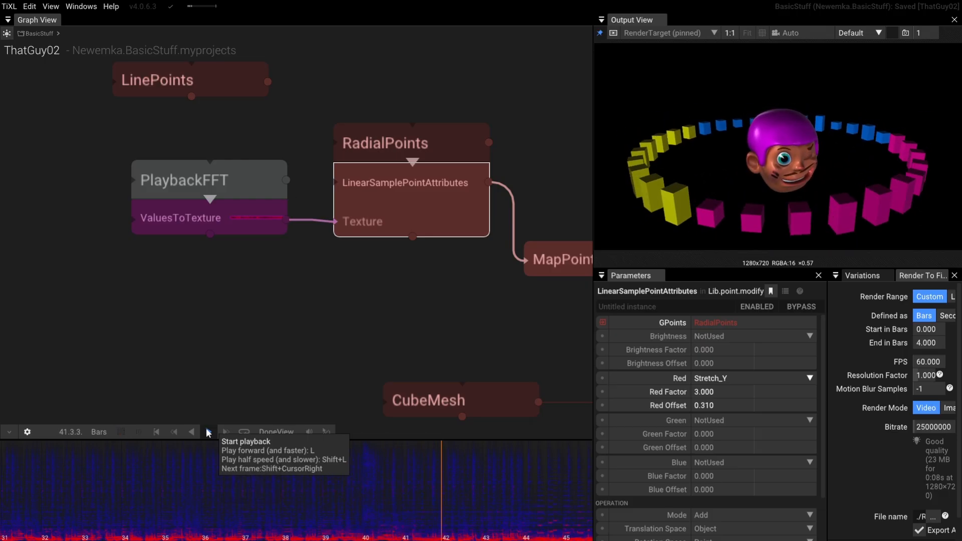
{"action": "left_click", "coordinate": [207, 430]}
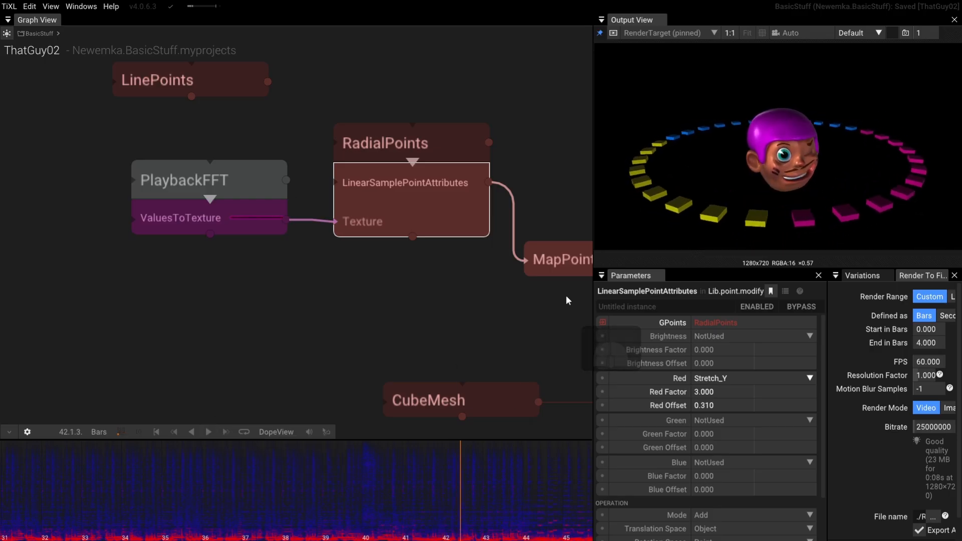
Step: Move the Group node that feeds the Camera slightly up and to the left in the graph
{"action": "left_click_drag", "start_coordinate": [512, 297], "coordinate": [395, 215]}
{"action": "scroll", "coordinate": [407, 275], "scroll_direction": "down", "scroll_amount": 2}
{"action": "scroll", "coordinate": [407, 275], "scroll_direction": "down", "scroll_amount": 1}
{"action": "left_click_drag", "start_coordinate": [443, 282], "coordinate": [390, 227]}
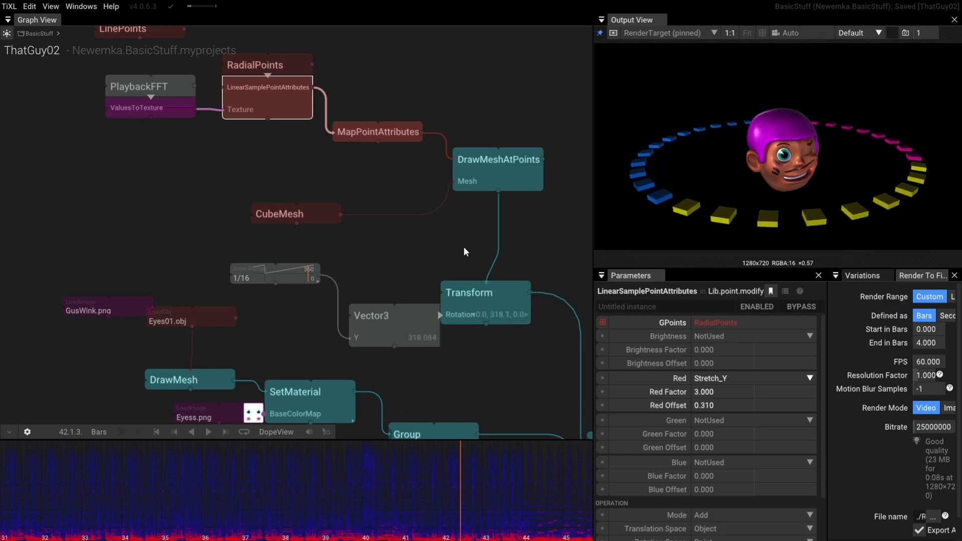
{"action": "left_click_drag", "start_coordinate": [464, 245], "coordinate": [447, 182]}
{"action": "scroll", "coordinate": [447, 182], "scroll_direction": "down", "scroll_amount": 2}
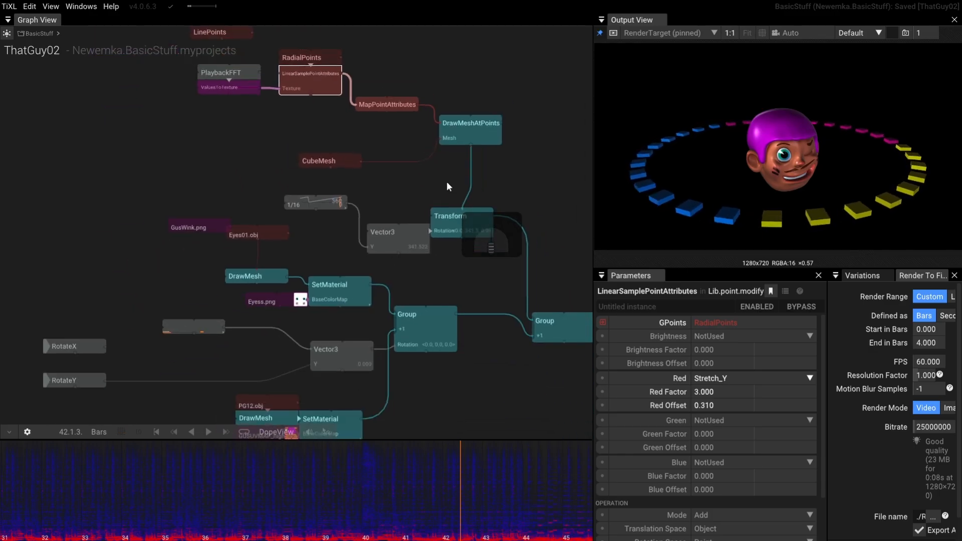
{"action": "left_click_drag", "start_coordinate": [451, 274], "coordinate": [369, 288]}
{"action": "scroll", "coordinate": [462, 279], "scroll_direction": "up", "scroll_amount": 3}
{"action": "scroll", "coordinate": [272, 242], "scroll_direction": "down", "scroll_amount": 4}
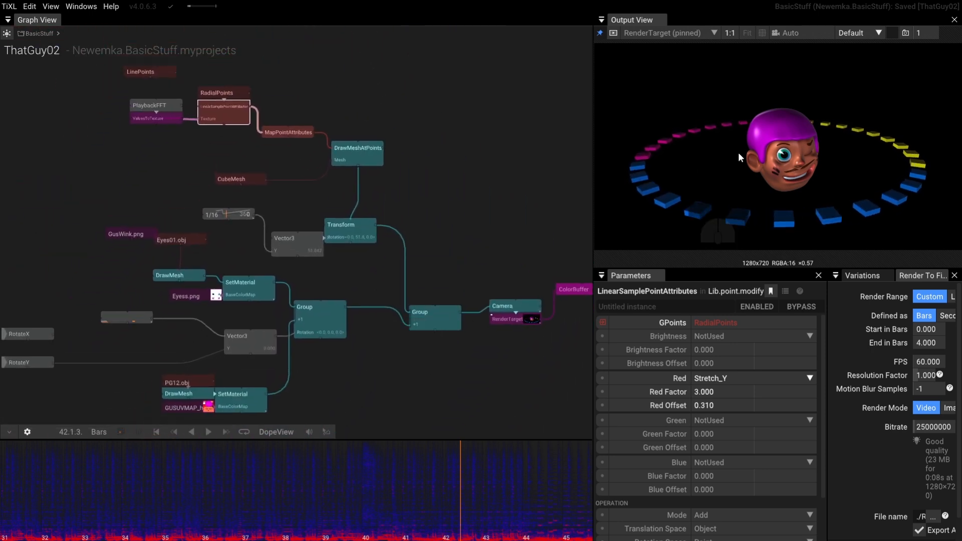
{"action": "left_click_drag", "start_coordinate": [424, 316], "coordinate": [404, 280]}
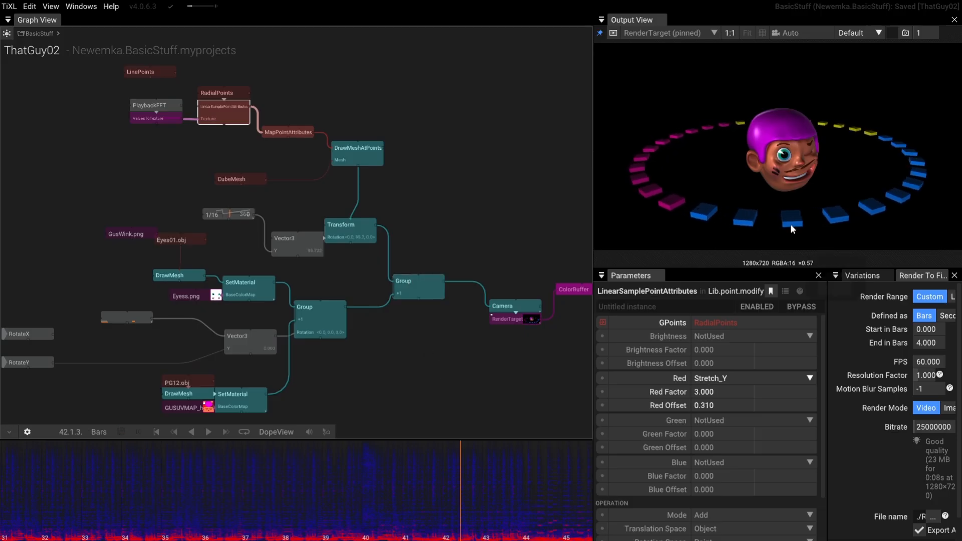
Step: Orbit the Camera to a low frontal position of about -0.312, -1.794, 5.766 and preview the animation
{"action": "left_click", "coordinate": [528, 305]}
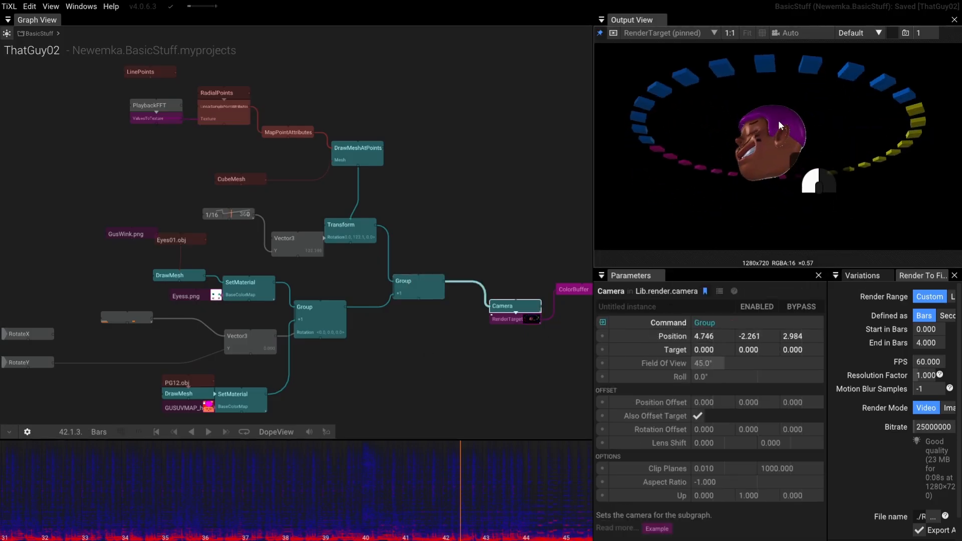
{"action": "left_click_drag", "start_coordinate": [778, 120], "coordinate": [834, 131]}
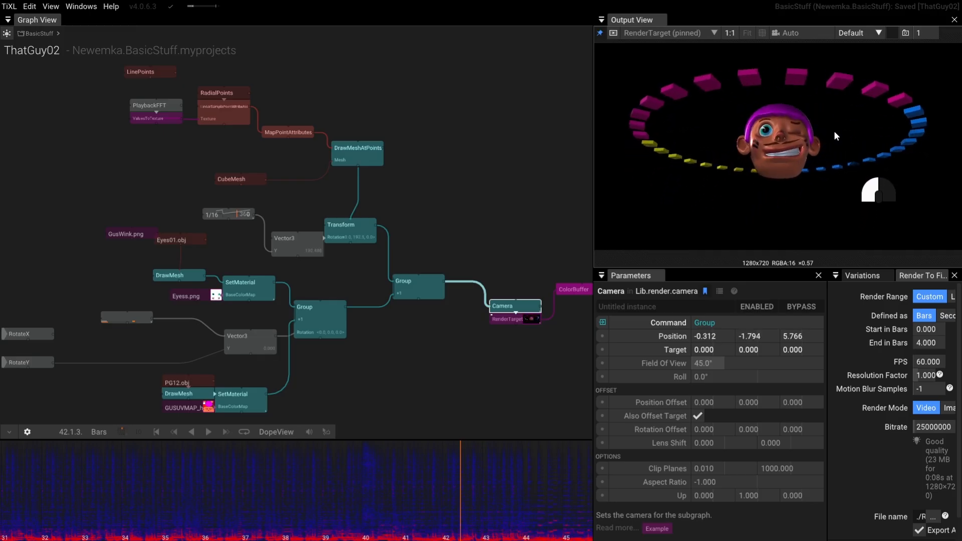
{"action": "left_click", "coordinate": [209, 432]}
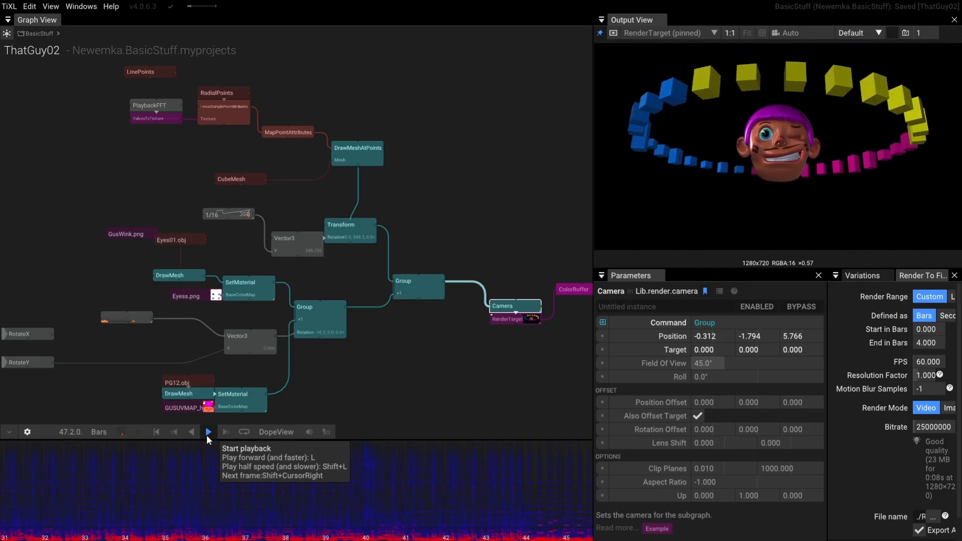
{"action": "left_click", "coordinate": [207, 433]}
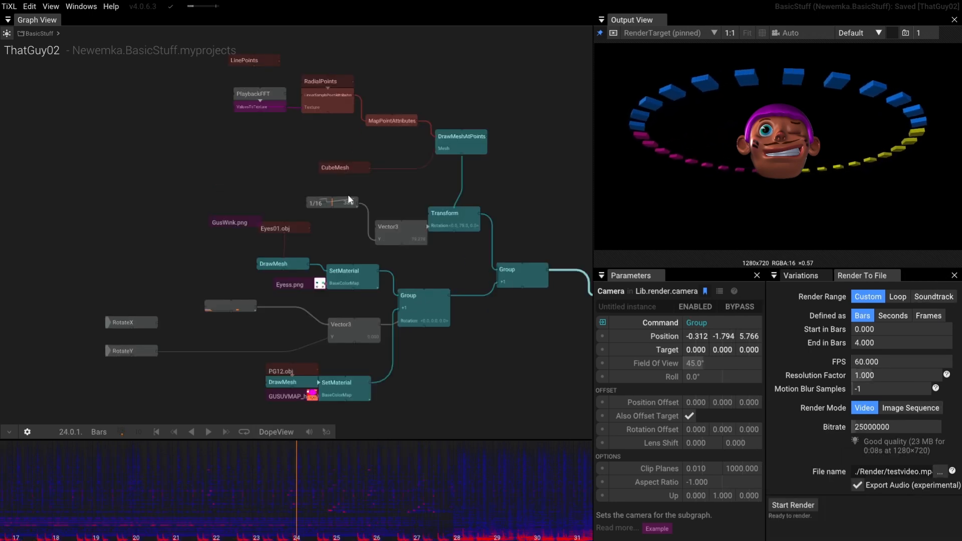
Step: Return the playhead to the start of the timeline and play the animation to about bar 4
{"action": "scroll", "coordinate": [348, 196], "scroll_direction": "up", "scroll_amount": 4}
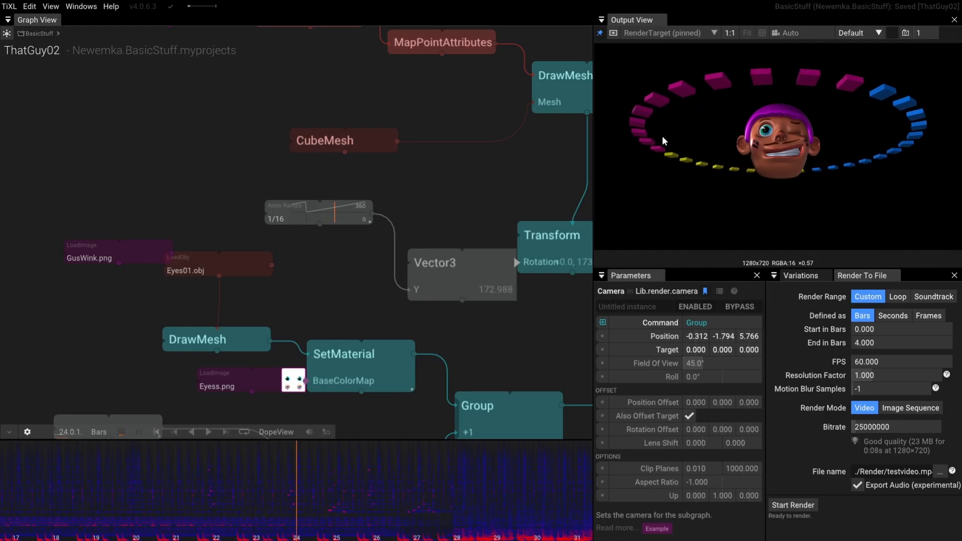
{"action": "left_click_drag", "start_coordinate": [444, 189], "coordinate": [446, 167]}
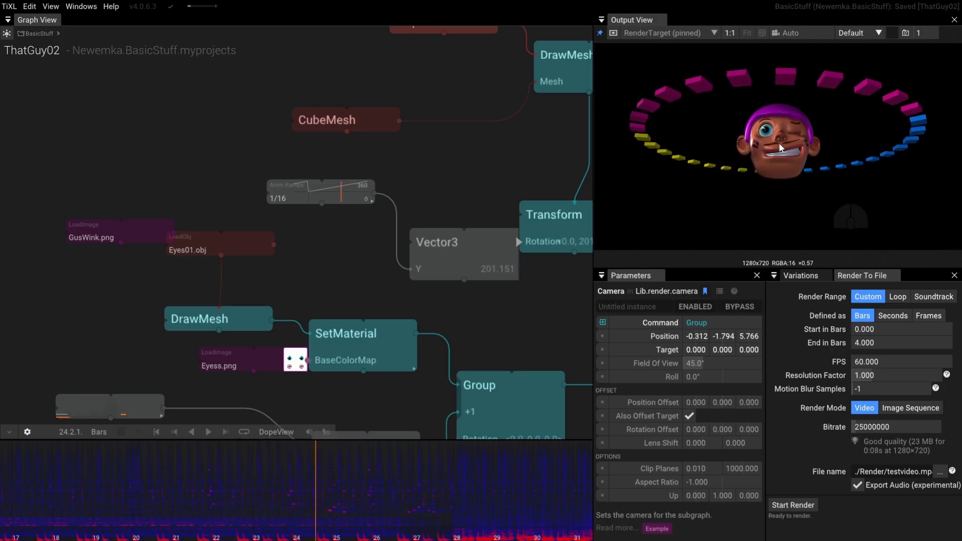
{"action": "left_click", "coordinate": [158, 432]}
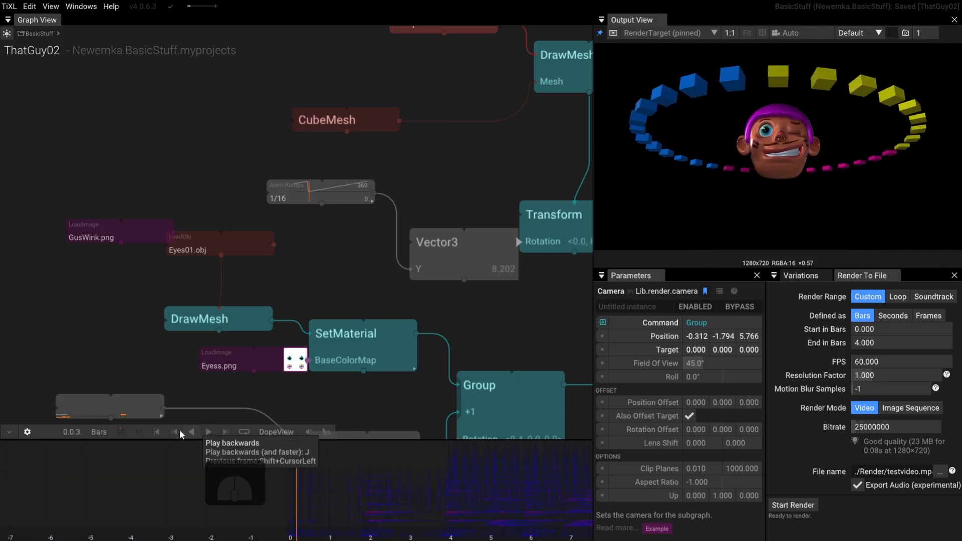
{"action": "left_click", "coordinate": [157, 434]}
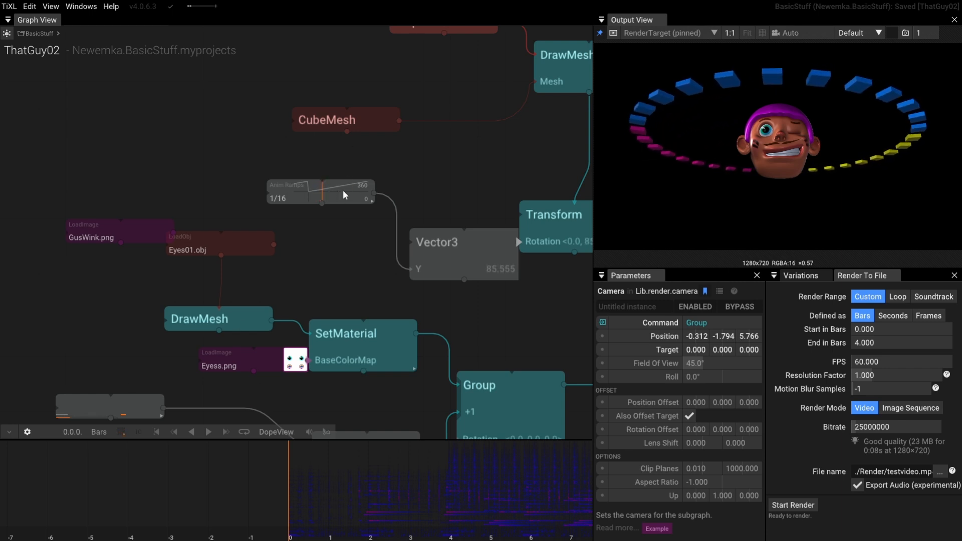
{"action": "left_click", "coordinate": [121, 434]}
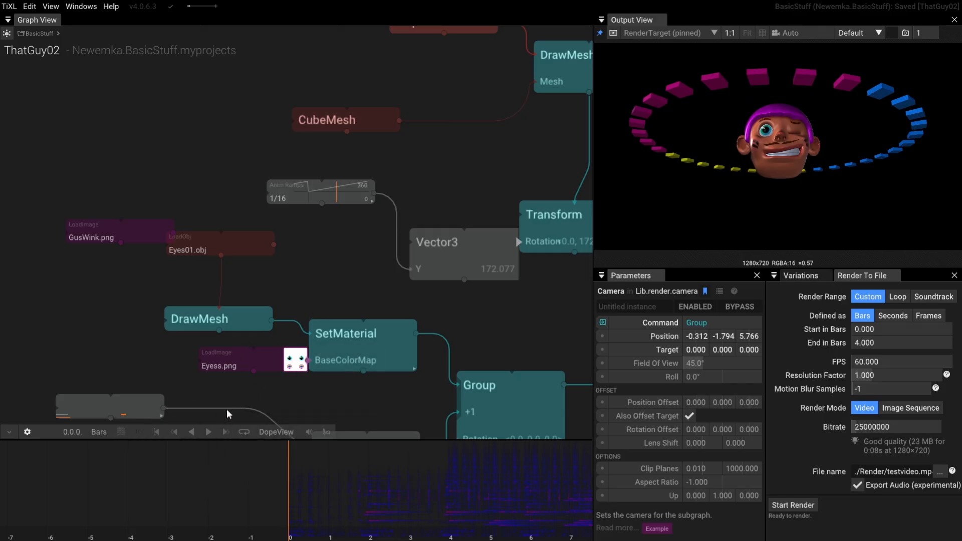
{"action": "left_click", "coordinate": [210, 434]}
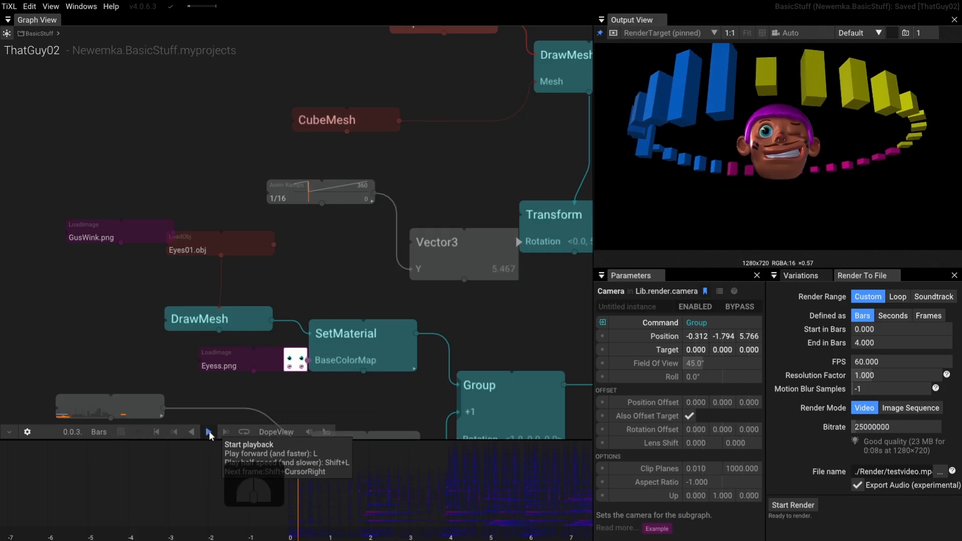
{"action": "left_click", "coordinate": [158, 434]}
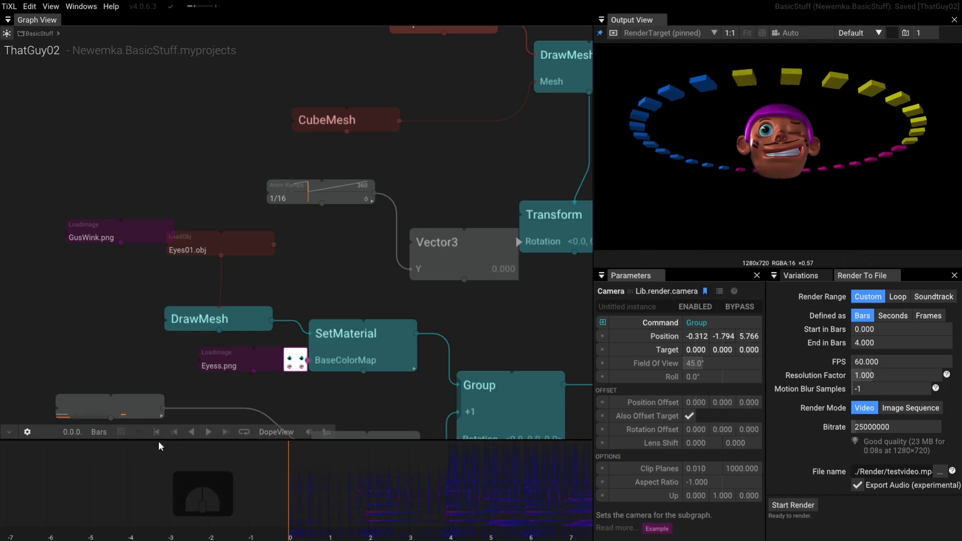
{"action": "left_click", "coordinate": [209, 431]}
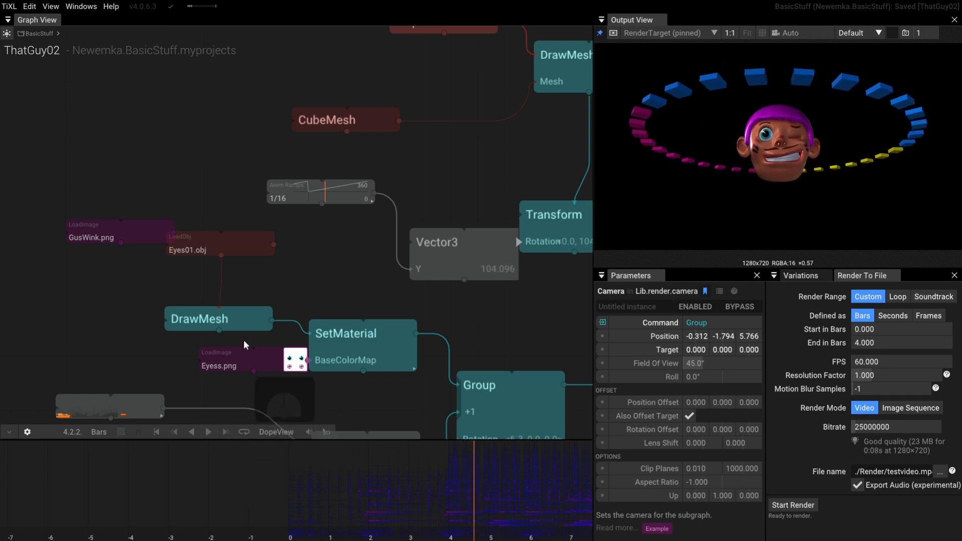
Step: Move the Anim Ramps node slightly upward, closer to CubeMesh
{"action": "scroll", "coordinate": [314, 248], "scroll_direction": "up", "scroll_amount": 1}
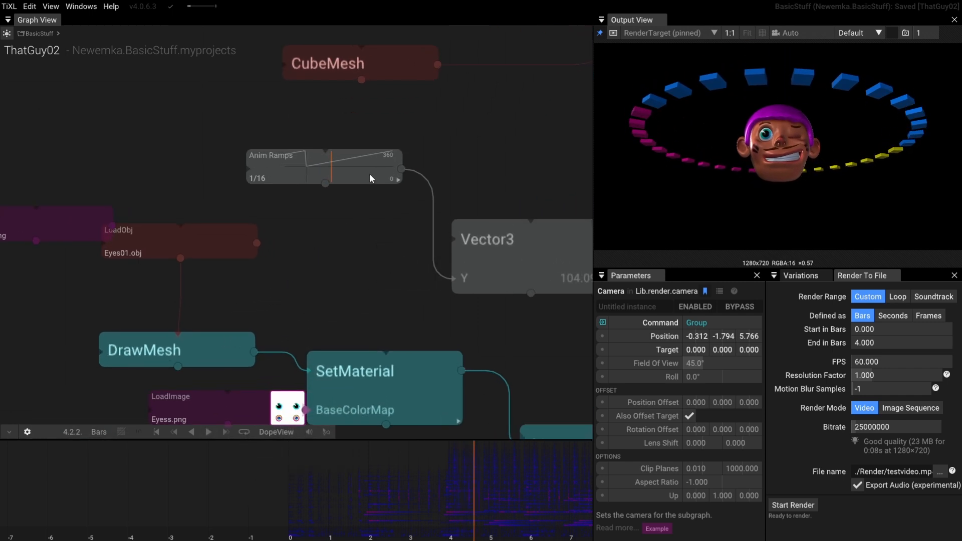
{"action": "left_click_drag", "start_coordinate": [369, 173], "coordinate": [365, 149]}
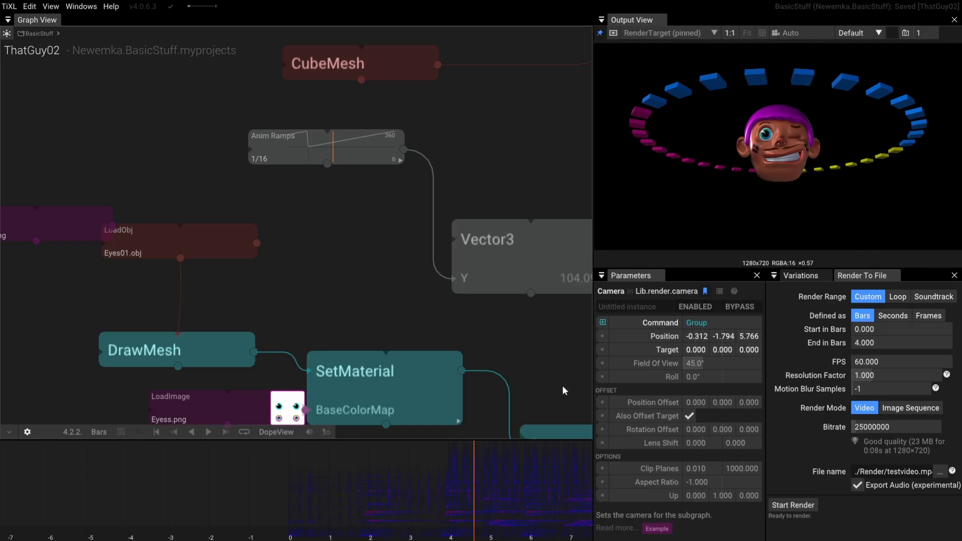
{"action": "mouse_move", "coordinate": [299, 297]}
{"action": "left_mouse_down"}
{"action": "mouse_move", "coordinate": [293, 256]}
{"action": "mouse_move", "coordinate": [282, 305]}
{"action": "left_mouse_up"}
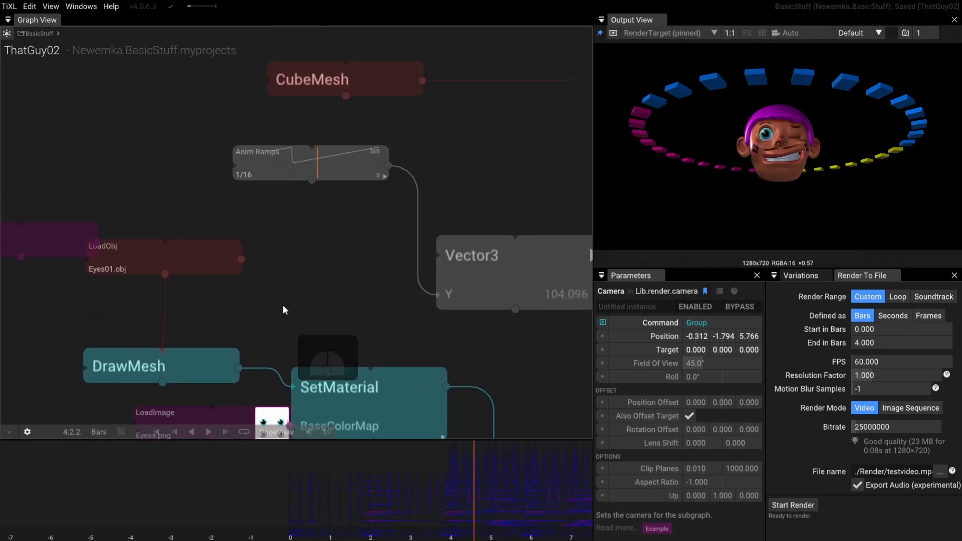
Step: Switch the timeline's time display from bars through F30 frames to seconds
{"action": "scroll", "coordinate": [328, 504], "scroll_direction": "up", "scroll_amount": 3}
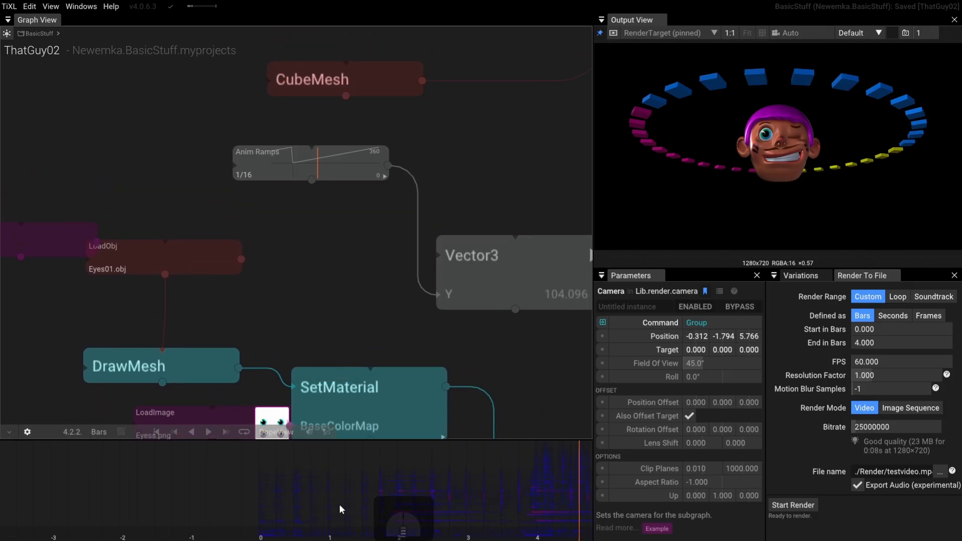
{"action": "left_click_drag", "start_coordinate": [325, 497], "coordinate": [242, 498]}
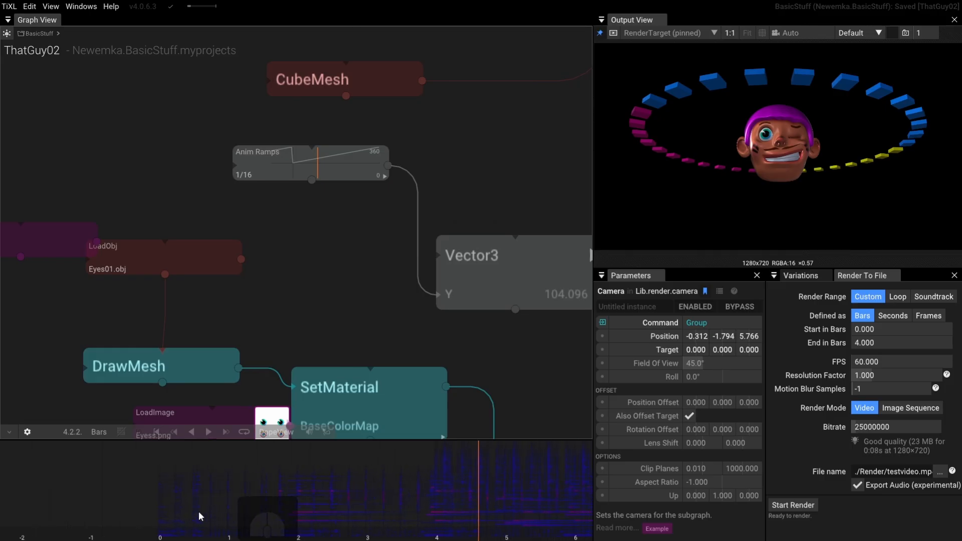
{"action": "left_click", "coordinate": [97, 432]}
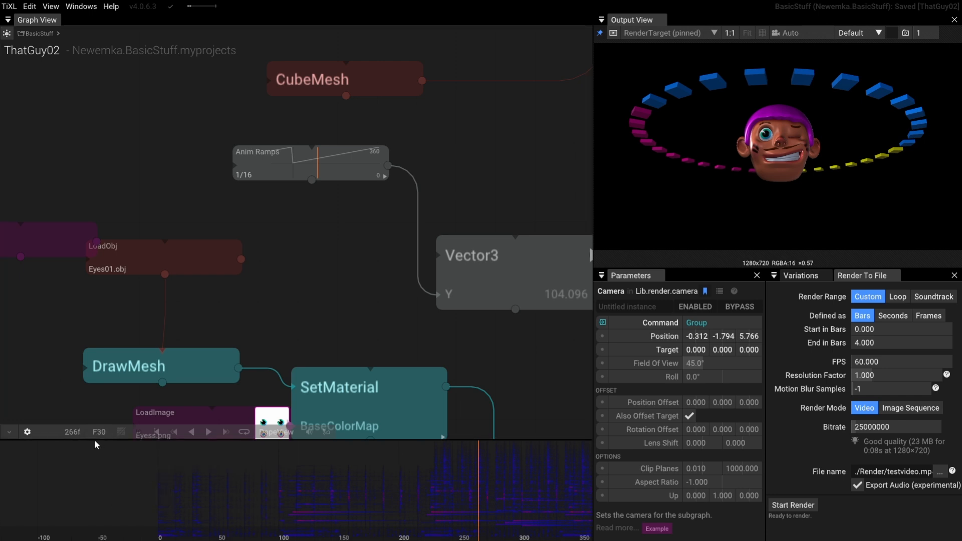
{"action": "left_click", "coordinate": [97, 430]}
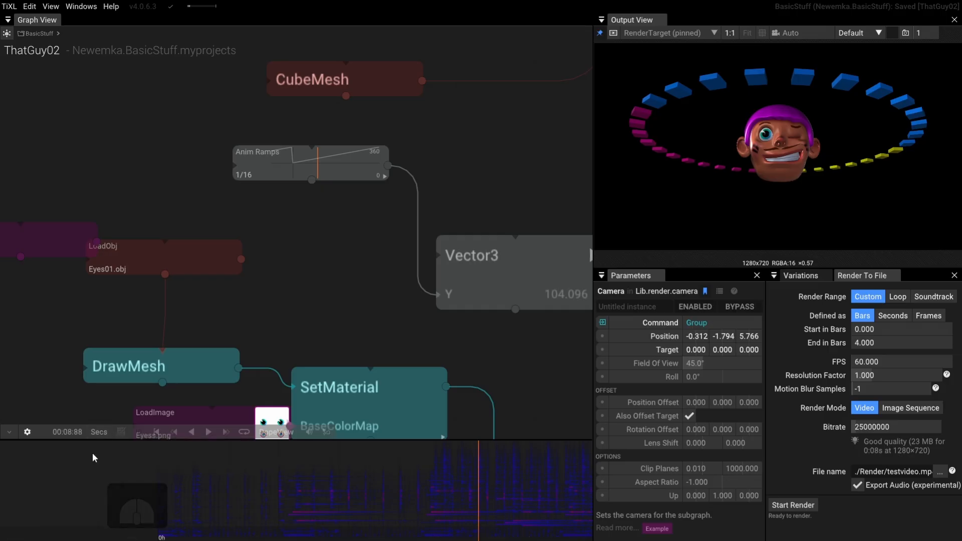
Step: Switch the timeline's time display back to bars and show the Anim Ramps node's parameters
{"action": "left_click", "coordinate": [98, 434]}
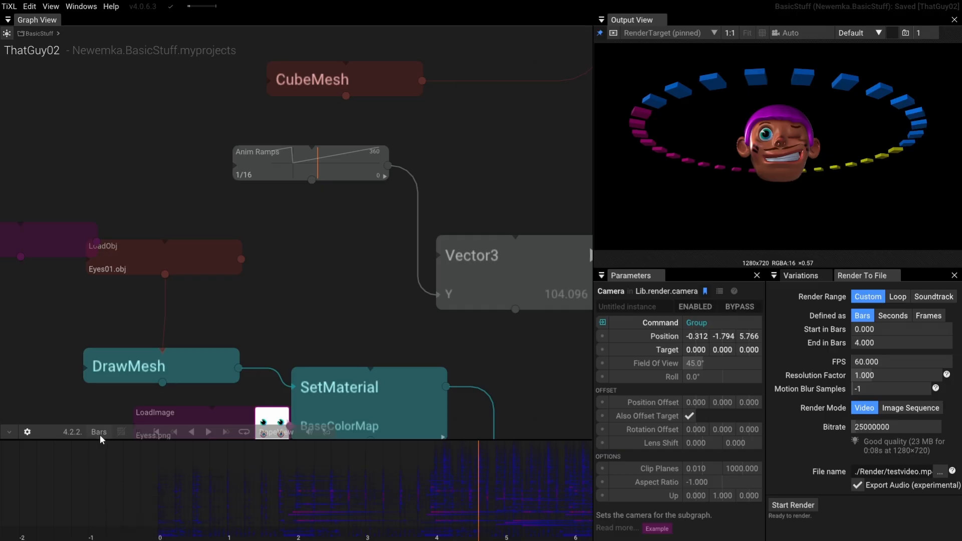
{"action": "left_click_drag", "start_coordinate": [328, 258], "coordinate": [327, 317]}
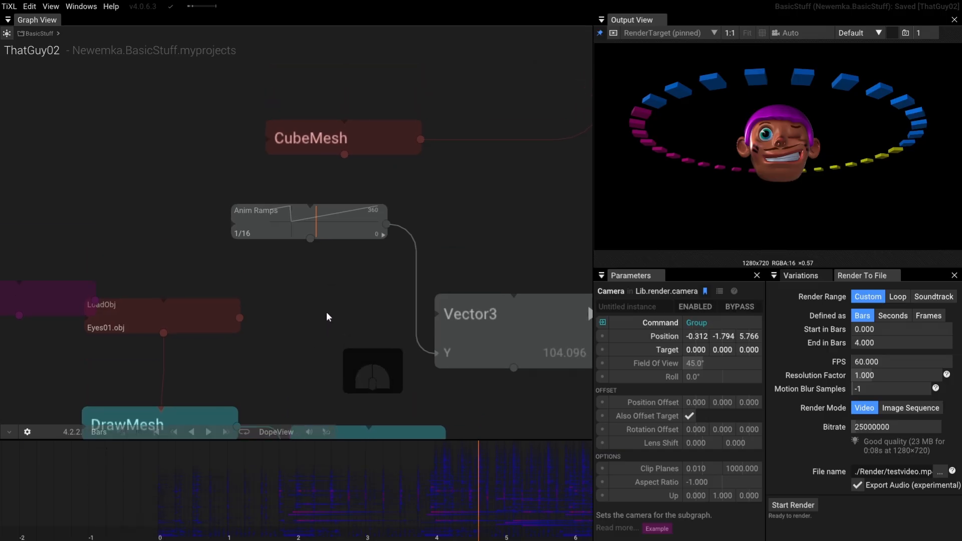
{"action": "left_click", "coordinate": [336, 212]}
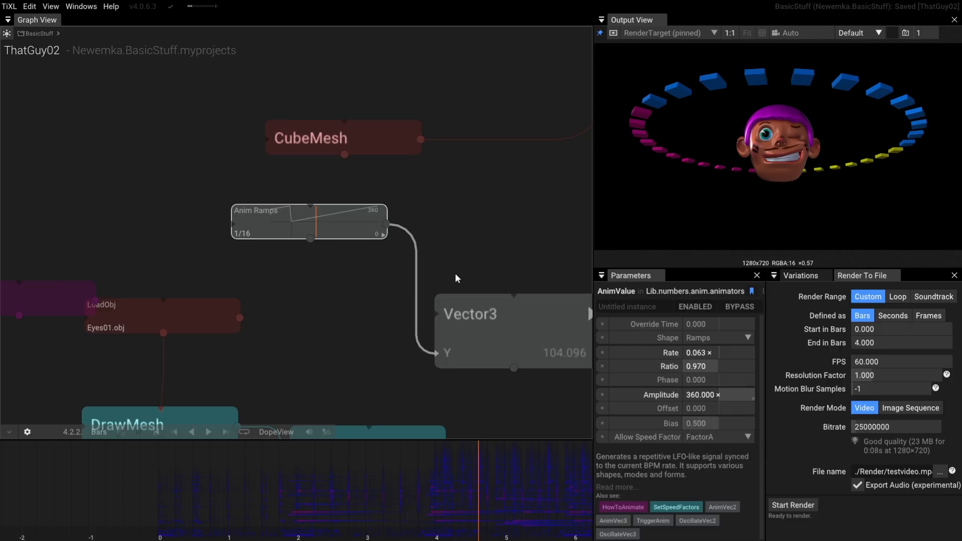
{"action": "scroll", "coordinate": [457, 273], "scroll_direction": "down", "scroll_amount": 6}
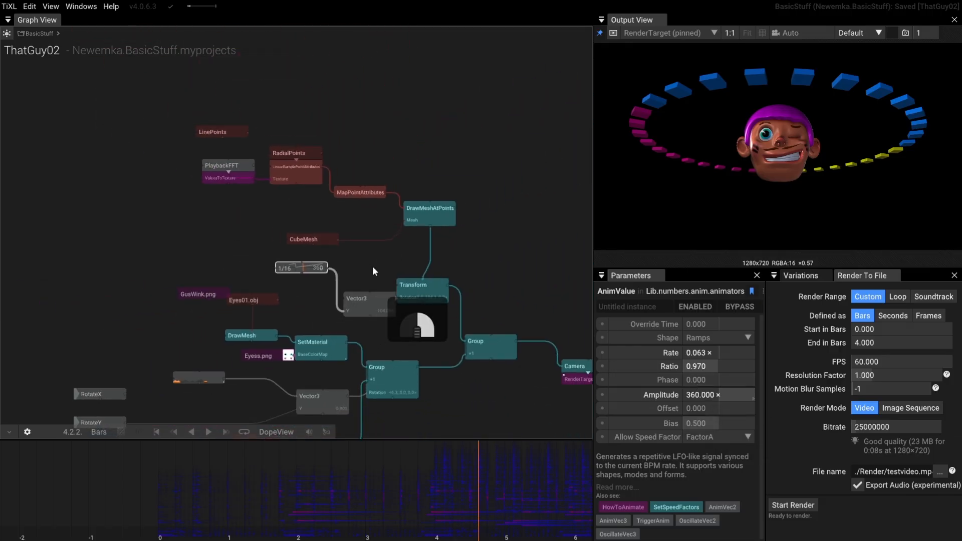
Step: Add a TorusMesh node in the empty area above the DrawMeshAtPoints node
{"action": "left_click_drag", "start_coordinate": [372, 266], "coordinate": [353, 271]}
{"action": "left_click_drag", "start_coordinate": [491, 226], "coordinate": [440, 257]}
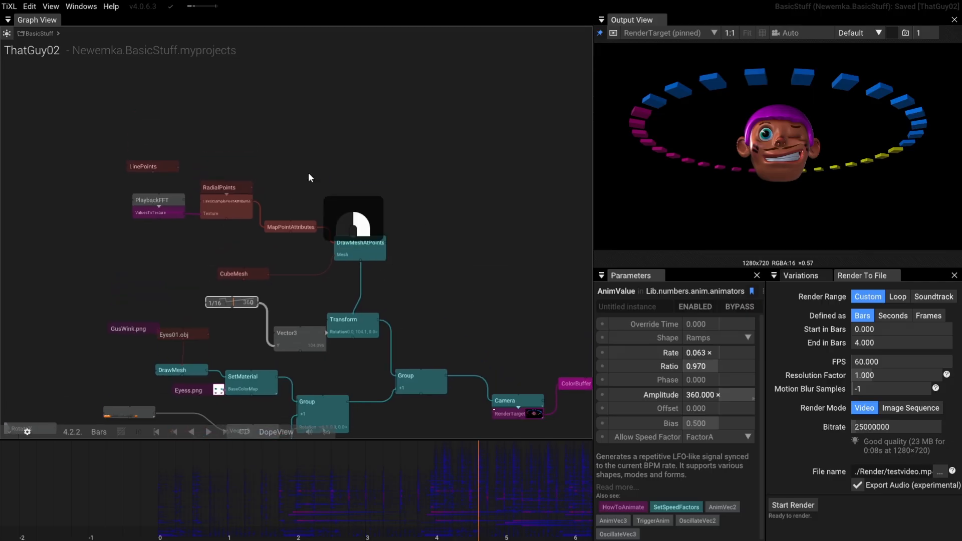
{"action": "double_click", "coordinate": [302, 188]}
{"action": "type", "text": "t"}
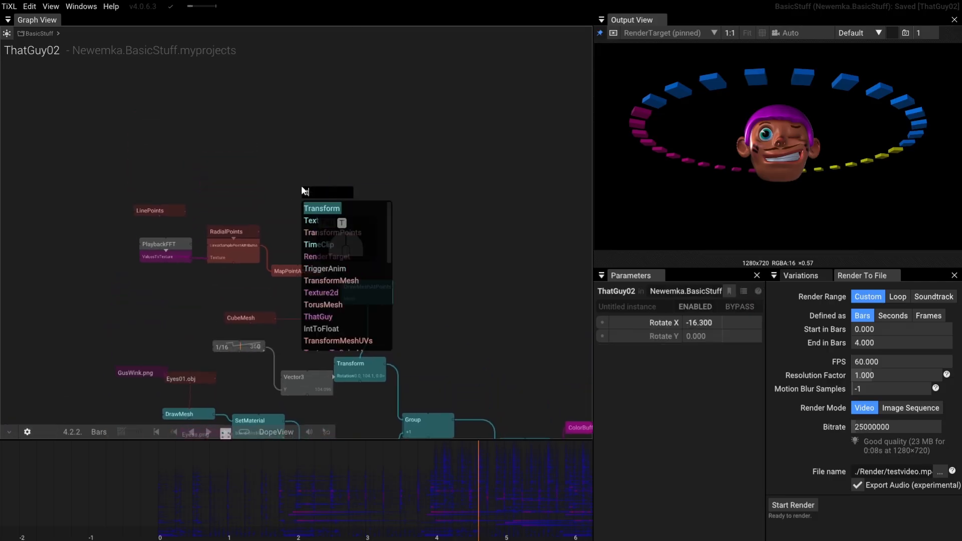
{"action": "type", "text": "uro"}
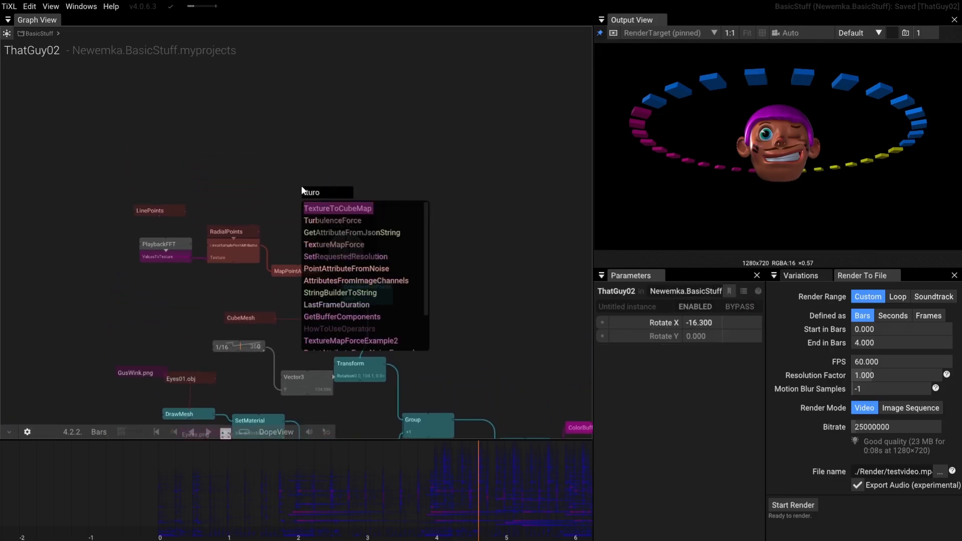
{"action": "key", "text": "BackSpace"}
{"action": "key", "text": "BackSpace"}
{"action": "key", "text": "BackSpace"}
{"action": "type", "text": "ot"}
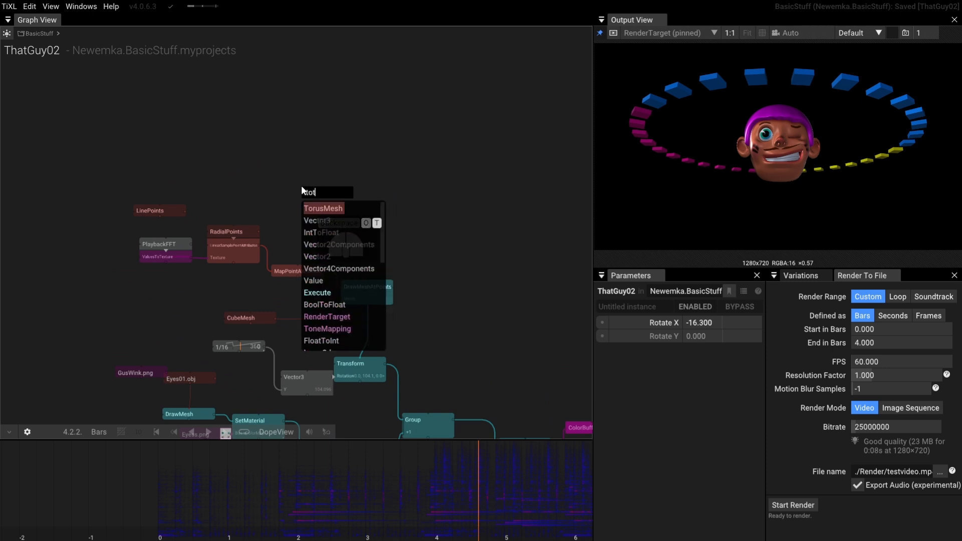
{"action": "key", "text": "BackSpace"}
{"action": "type", "text": "r"}
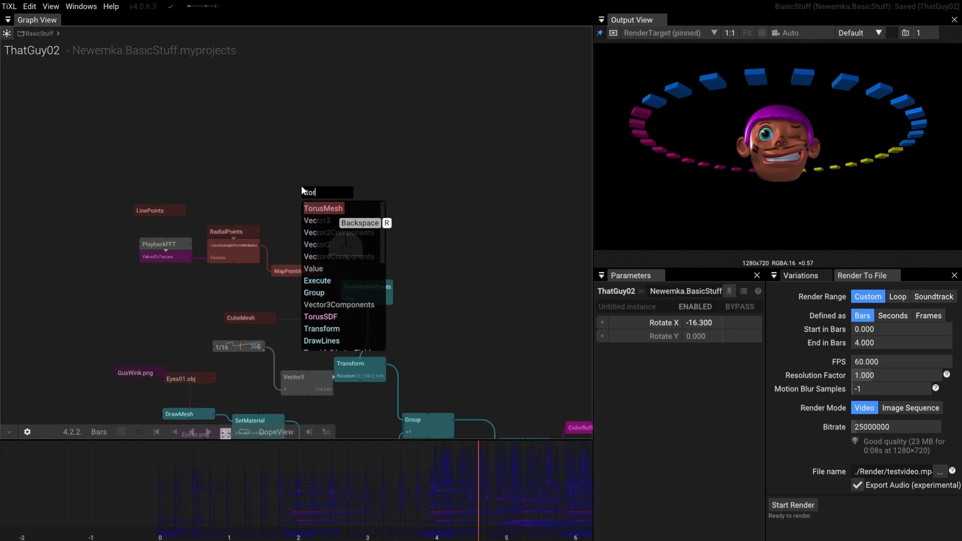
{"action": "left_click", "coordinate": [314, 208]}
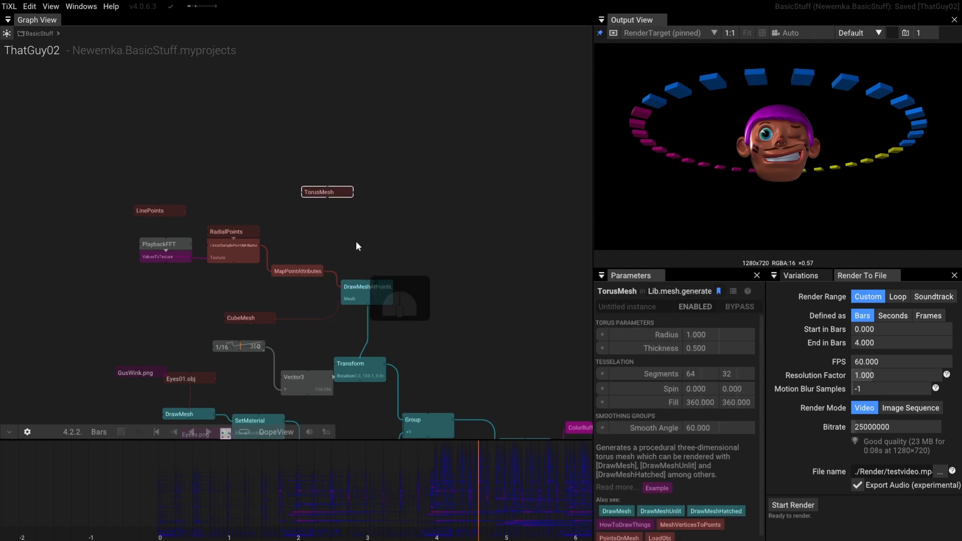
Step: Connect TorusMesh to a new DrawMesh node and feed that DrawMesh into the Group before the Camera
{"action": "left_click_drag", "start_coordinate": [353, 191], "coordinate": [388, 247]}
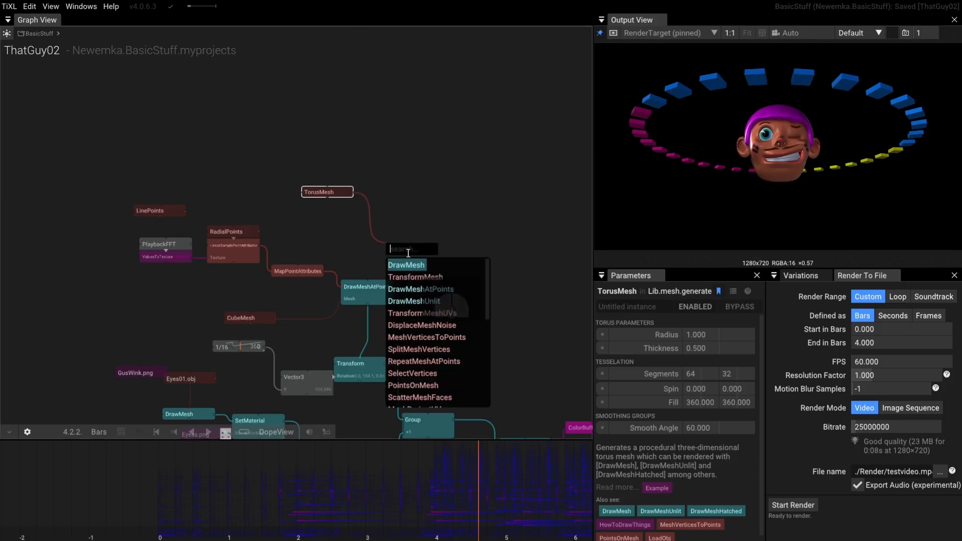
{"action": "left_click", "coordinate": [408, 264]}
{"action": "left_click_drag", "start_coordinate": [503, 272], "coordinate": [473, 161]}
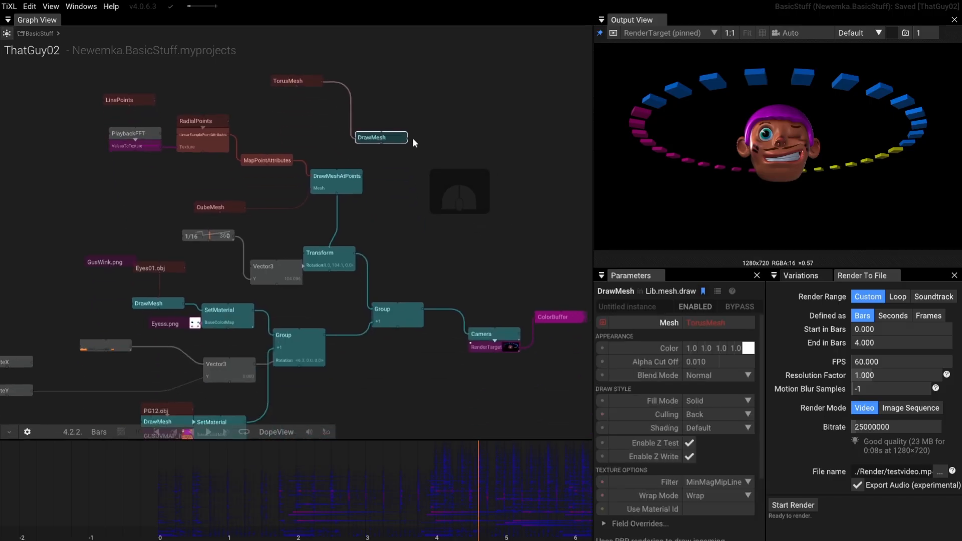
{"action": "left_click_drag", "start_coordinate": [408, 137], "coordinate": [382, 297]}
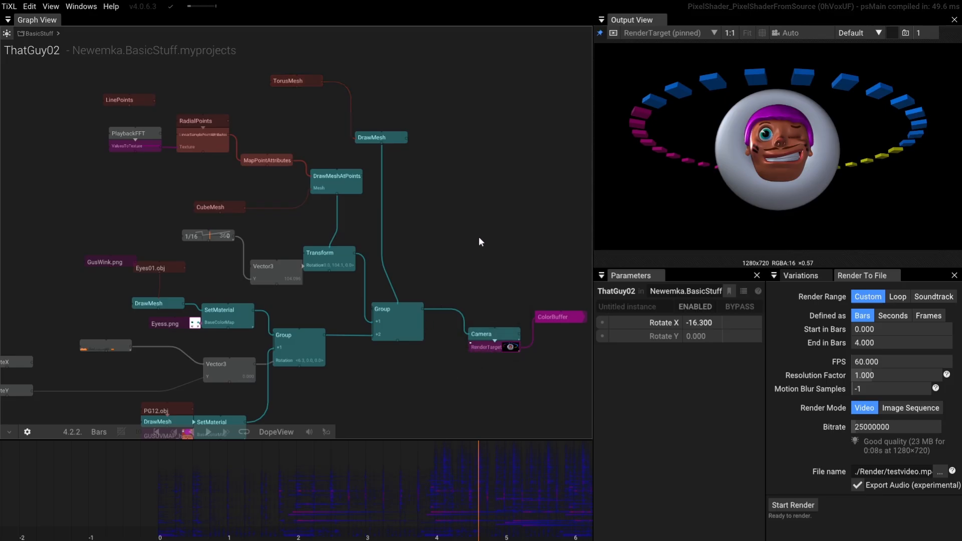
{"action": "left_click_drag", "start_coordinate": [479, 236], "coordinate": [482, 273]}
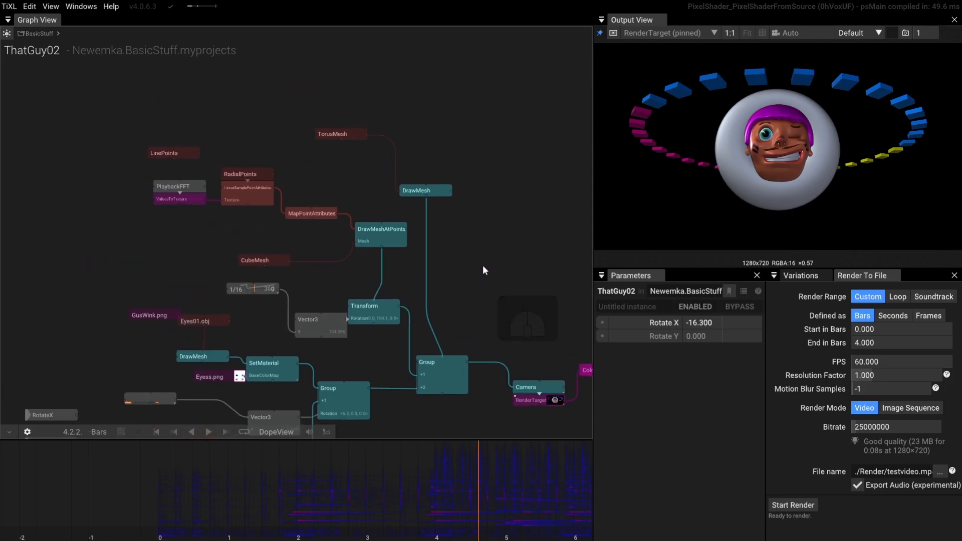
Step: Set the TorusMesh thickness to 0.25 and increase its radius to 2.13
{"action": "left_click", "coordinate": [354, 134]}
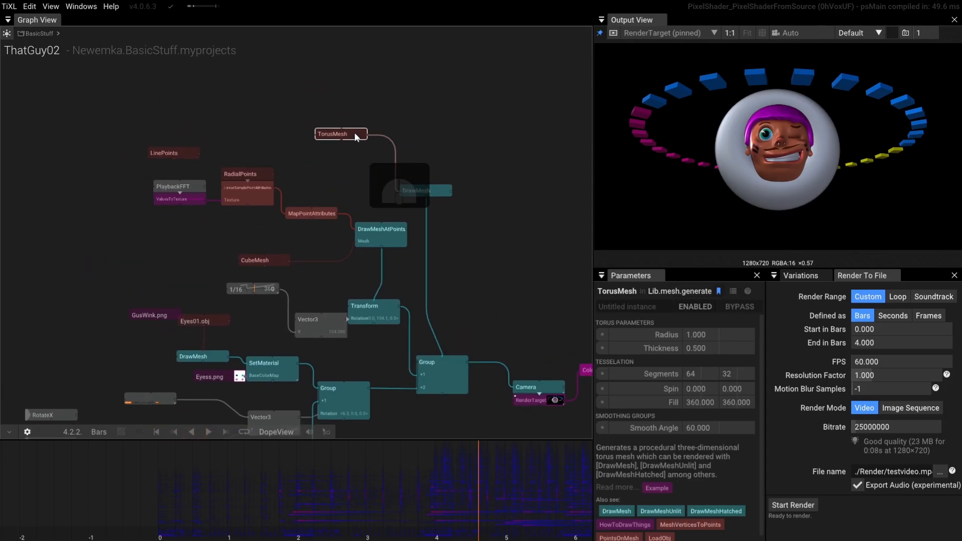
{"action": "scroll", "coordinate": [354, 133], "scroll_direction": "up", "scroll_amount": 3}
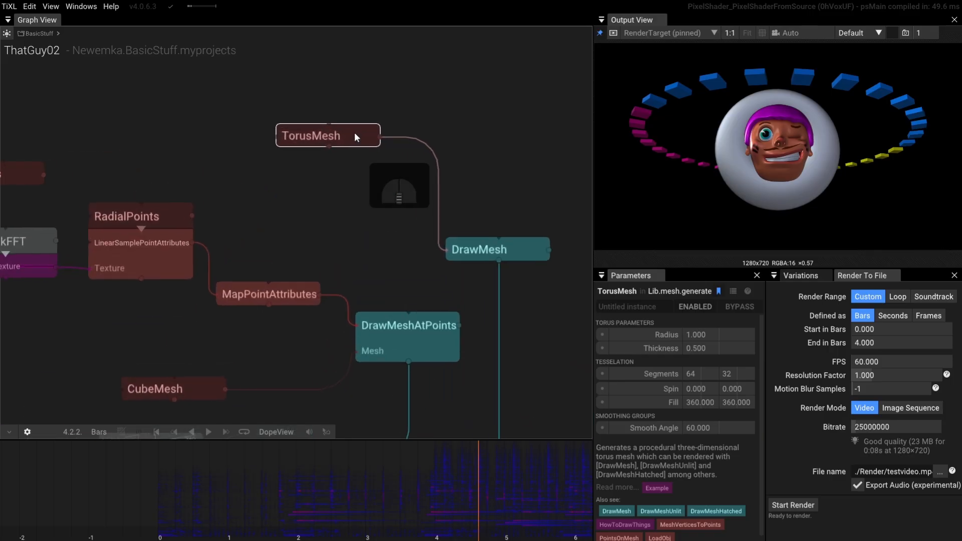
{"action": "left_click", "coordinate": [714, 348]}
{"action": "type", "text": ".2"}
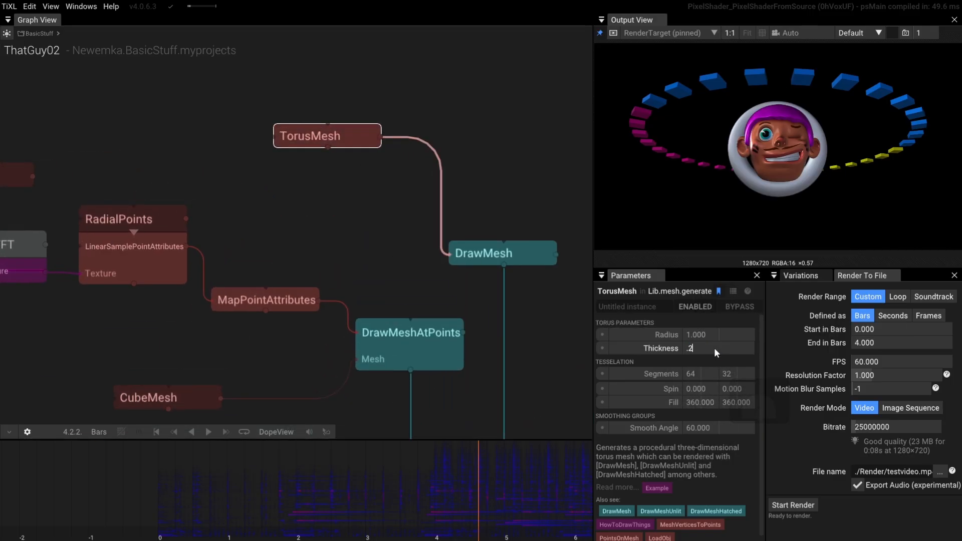
{"action": "type", "text": "5"}
{"action": "key", "text": "Return"}
{"action": "left_click_drag", "start_coordinate": [707, 334], "coordinate": [901, 323]}
Step: Snap the RadialPoints, MapPointAttributes, CubeMesh, Transform, Vector3 and Anim Ramps nodes into a compact cluster around DrawMeshAtPoints
{"action": "left_click_drag", "start_coordinate": [459, 303], "coordinate": [419, 139]}
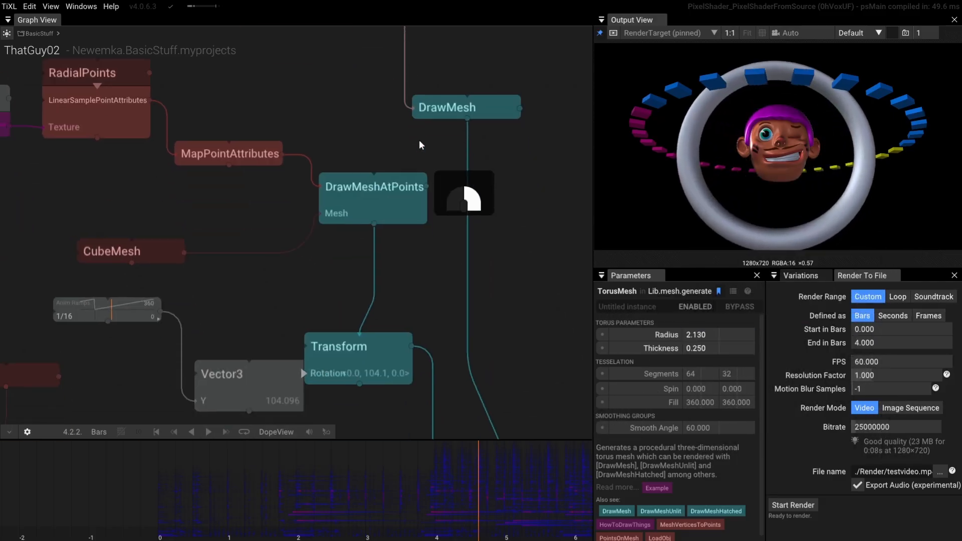
{"action": "scroll", "coordinate": [419, 140], "scroll_direction": "down", "scroll_amount": 3}
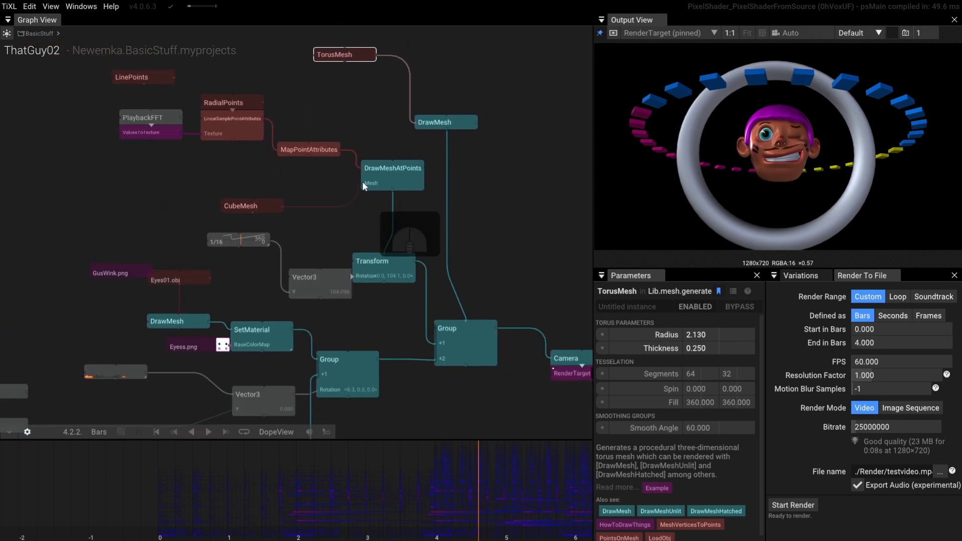
{"action": "left_click", "coordinate": [143, 173]}
{"action": "left_click_drag", "start_coordinate": [246, 118], "coordinate": [332, 114]}
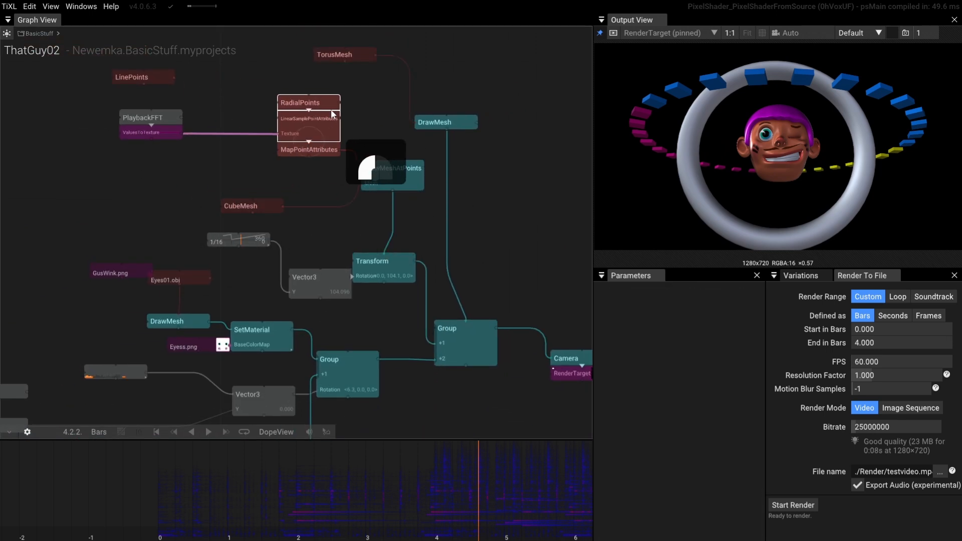
{"action": "left_click_drag", "start_coordinate": [246, 206], "coordinate": [357, 171]}
{"action": "left_click_drag", "start_coordinate": [380, 270], "coordinate": [385, 200]}
{"action": "left_click_drag", "start_coordinate": [257, 239], "coordinate": [284, 230]}
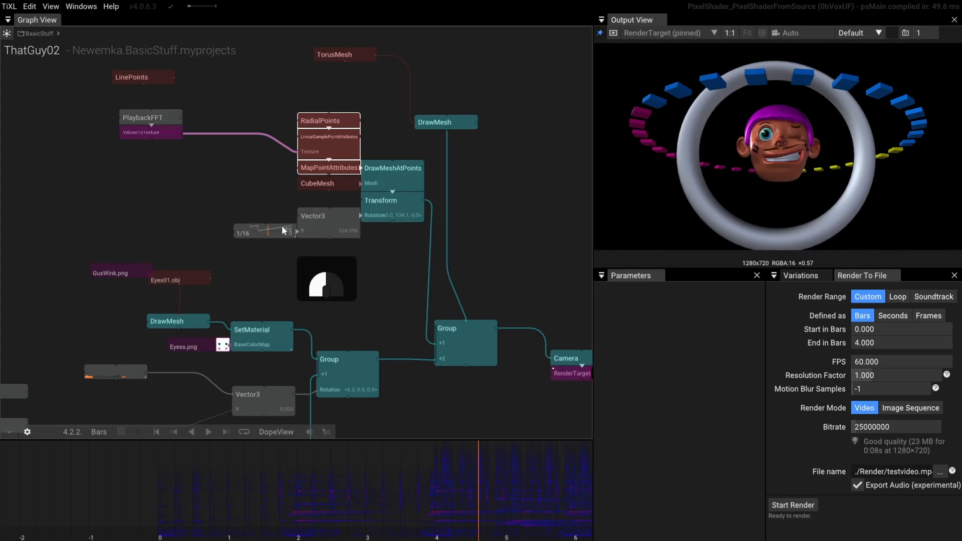
Step: Move the whole radial cube node cluster away from the torus nodes and delete the unconnected LinePoints node
{"action": "left_click_drag", "start_coordinate": [376, 251], "coordinate": [112, 111]}
{"action": "left_click_drag", "start_coordinate": [368, 170], "coordinate": [260, 175]}
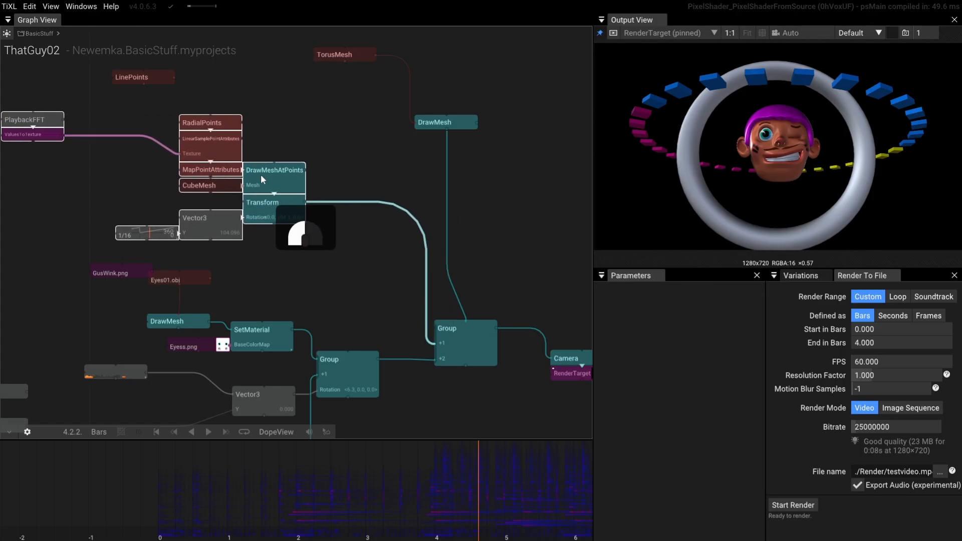
{"action": "left_click", "coordinate": [37, 170]}
{"action": "left_click_drag", "start_coordinate": [32, 170], "coordinate": [220, 184]}
{"action": "left_click", "coordinate": [248, 80]}
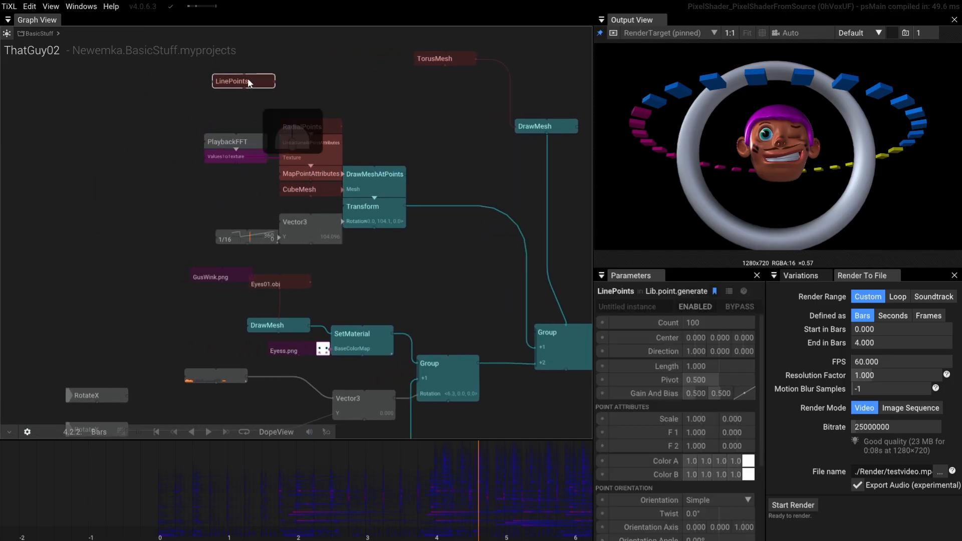
{"action": "key", "text": "Delete"}
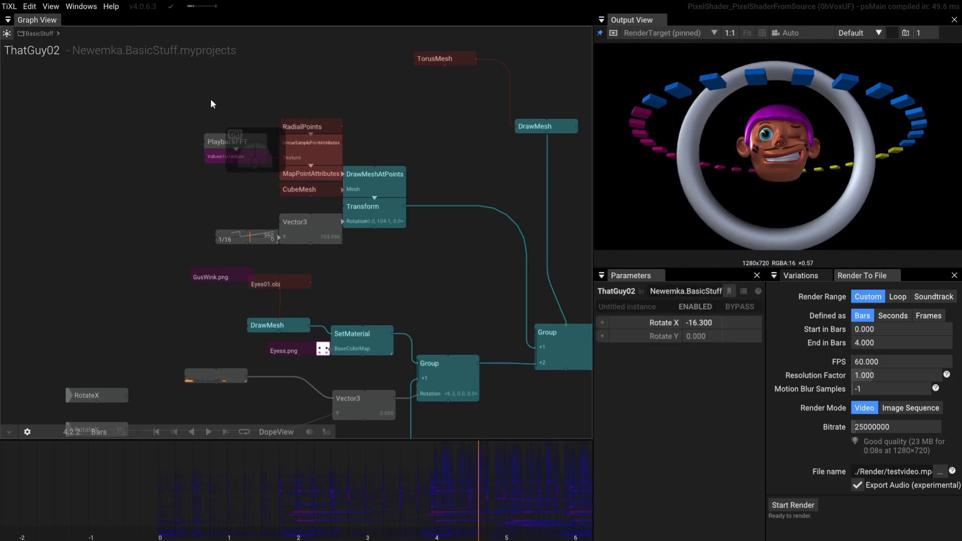
Step: Frame the radial cube node cluster with an annotation labelled "Radial Cubes"
{"action": "left_click_drag", "start_coordinate": [479, 127], "coordinate": [451, 112]}
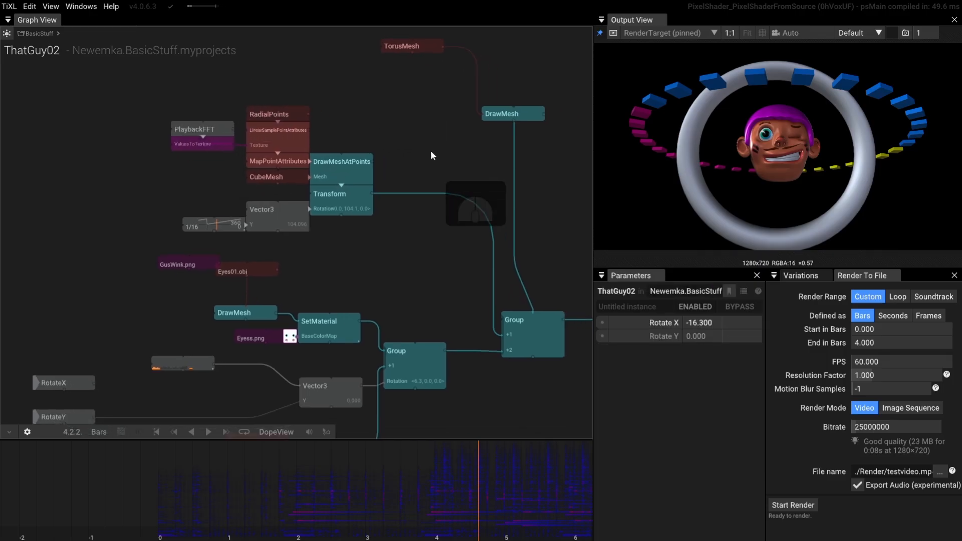
{"action": "scroll", "coordinate": [430, 151], "scroll_direction": "up", "scroll_amount": 2}
{"action": "scroll", "coordinate": [430, 152], "scroll_direction": "down", "scroll_amount": 3}
{"action": "left_click_drag", "start_coordinate": [430, 151], "coordinate": [430, 236]}
{"action": "scroll", "coordinate": [430, 236], "scroll_direction": "up", "scroll_amount": 2}
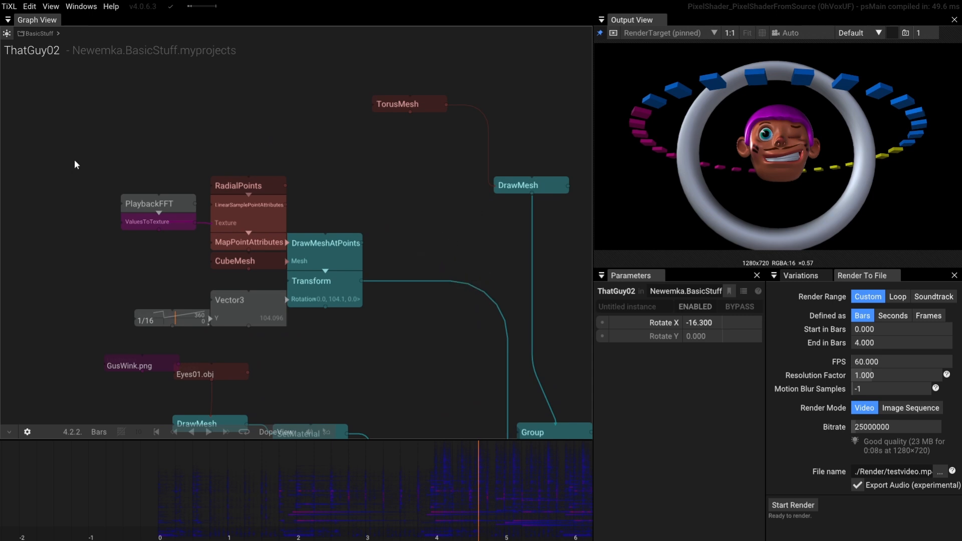
{"action": "left_click_drag", "start_coordinate": [75, 161], "coordinate": [371, 340]}
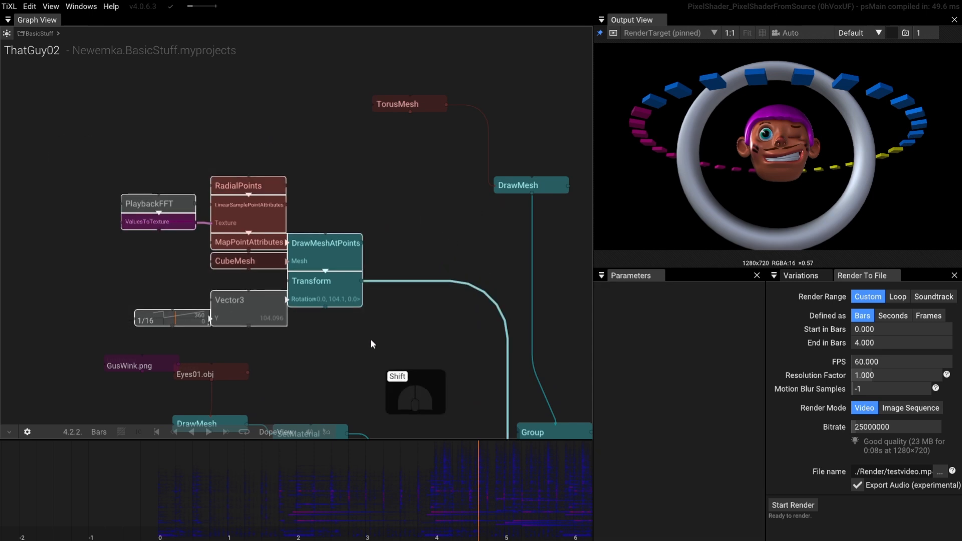
{"action": "key", "text": "shift+a"}
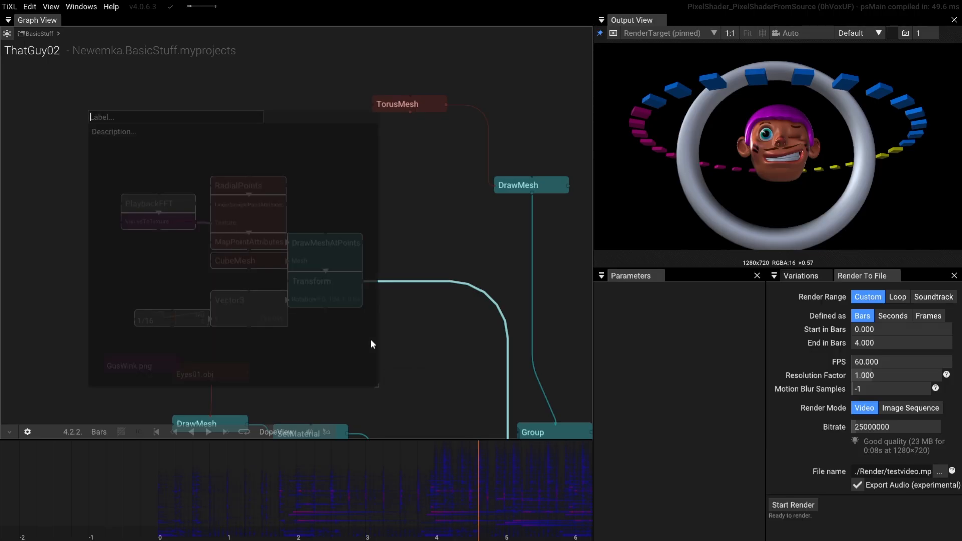
{"action": "type", "text": "Radial"}
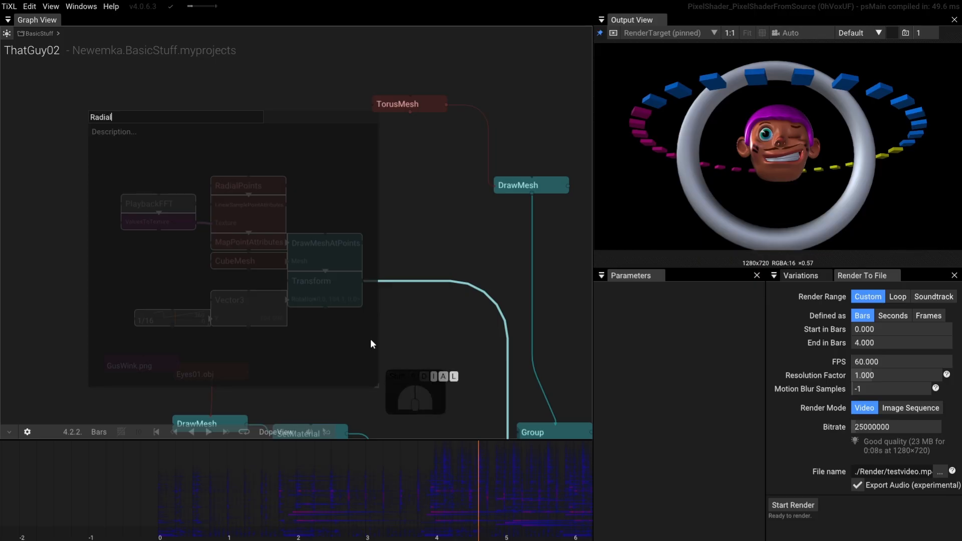
{"action": "type", "text": " Cubes"}
{"action": "key", "text": "Return"}
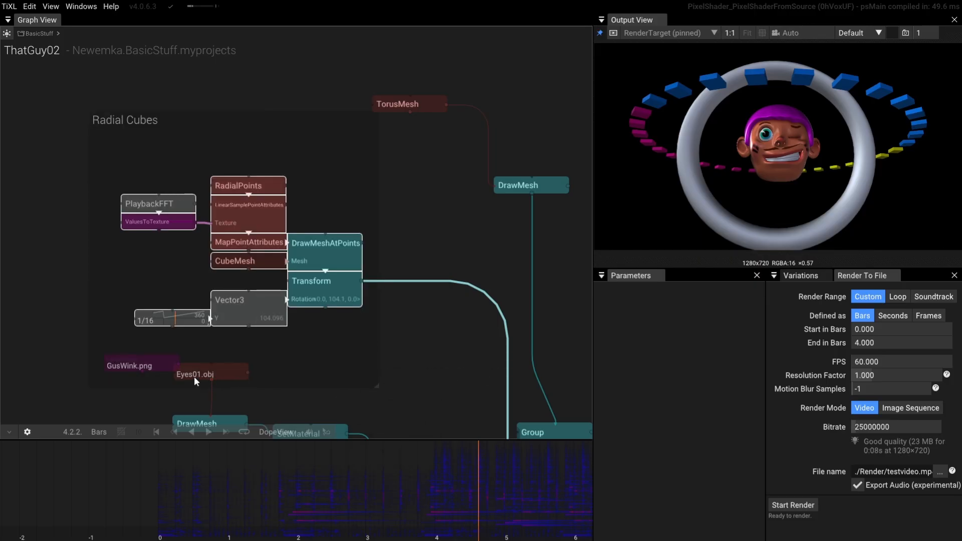
Step: Move the Eyes01.obj and GusWink.png nodes out of the Radial Cubes annotation, down to the eyes' DrawMesh, and save the project
{"action": "scroll", "coordinate": [92, 305], "scroll_direction": "down", "scroll_amount": 3}
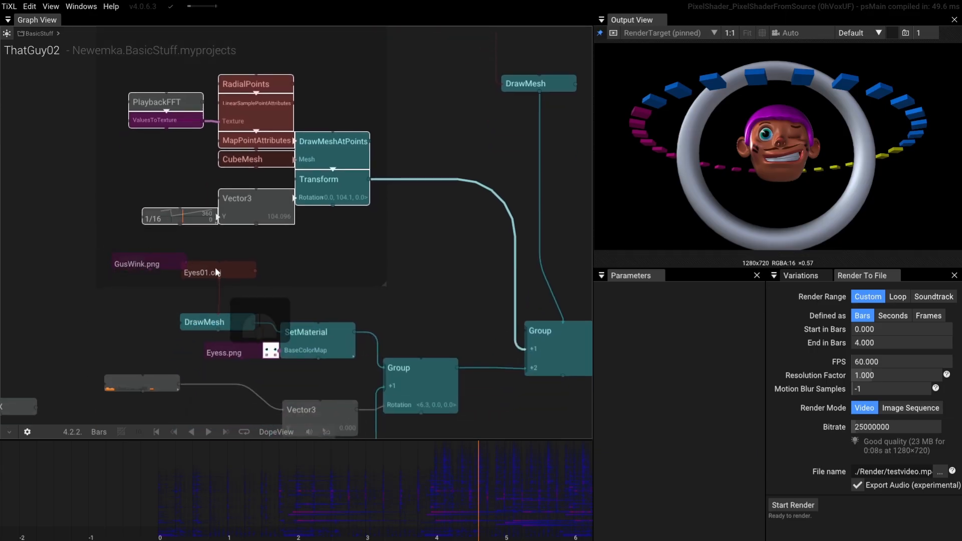
{"action": "left_click_drag", "start_coordinate": [215, 270], "coordinate": [219, 310]}
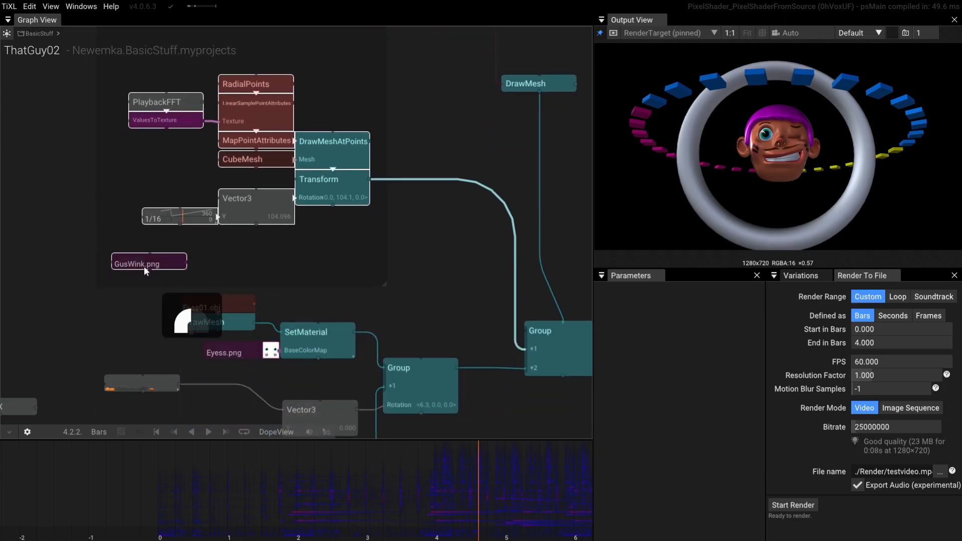
{"action": "left_click_drag", "start_coordinate": [143, 266], "coordinate": [121, 316]}
{"action": "left_click_drag", "start_coordinate": [377, 291], "coordinate": [383, 234]}
{"action": "scroll", "coordinate": [396, 246], "scroll_direction": "up", "scroll_amount": 4}
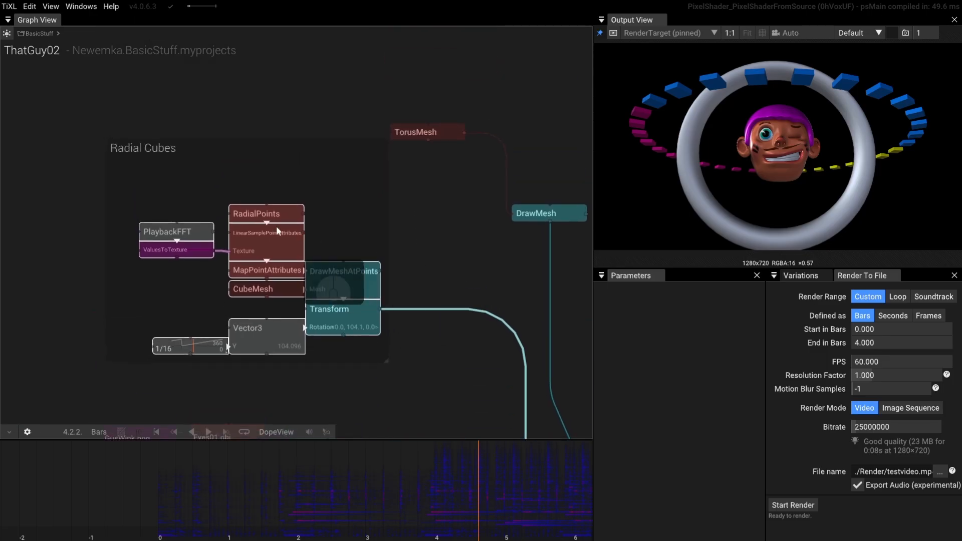
{"action": "key", "text": "ctrl+s"}
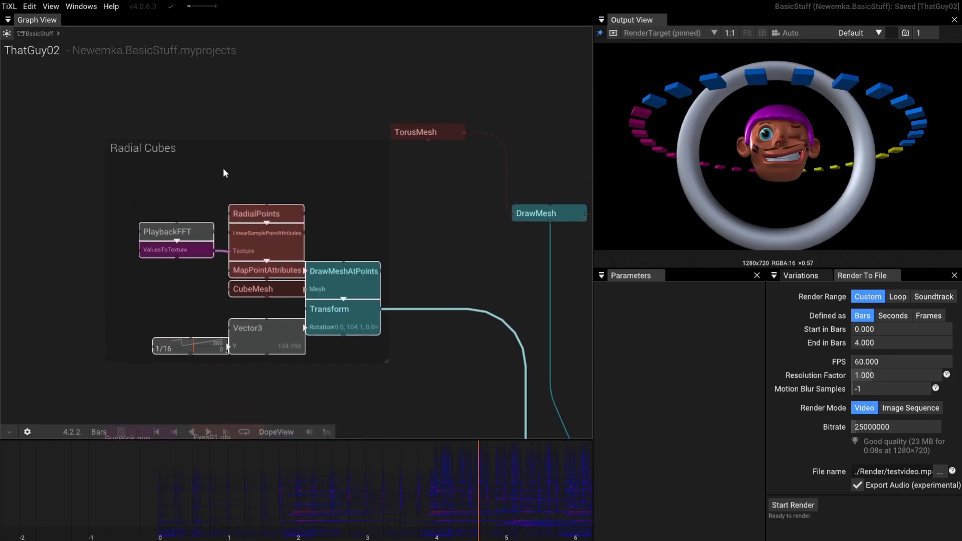
Step: Shift the cube nodes up and left inside the Radial Cubes annotation and shrink the annotation to fit them
{"action": "left_click_drag", "start_coordinate": [152, 214], "coordinate": [316, 281]}
{"action": "left_click_drag", "start_coordinate": [384, 361], "coordinate": [368, 345]}
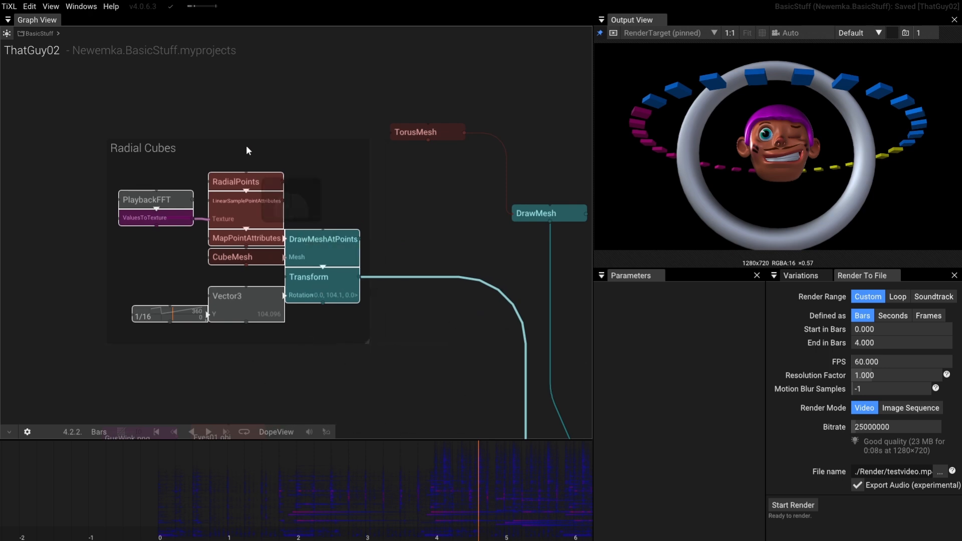
Step: Move the Radial Cubes annotation with all its nodes slightly down and to the right in the graph
{"action": "left_click_drag", "start_coordinate": [246, 145], "coordinate": [262, 180]}
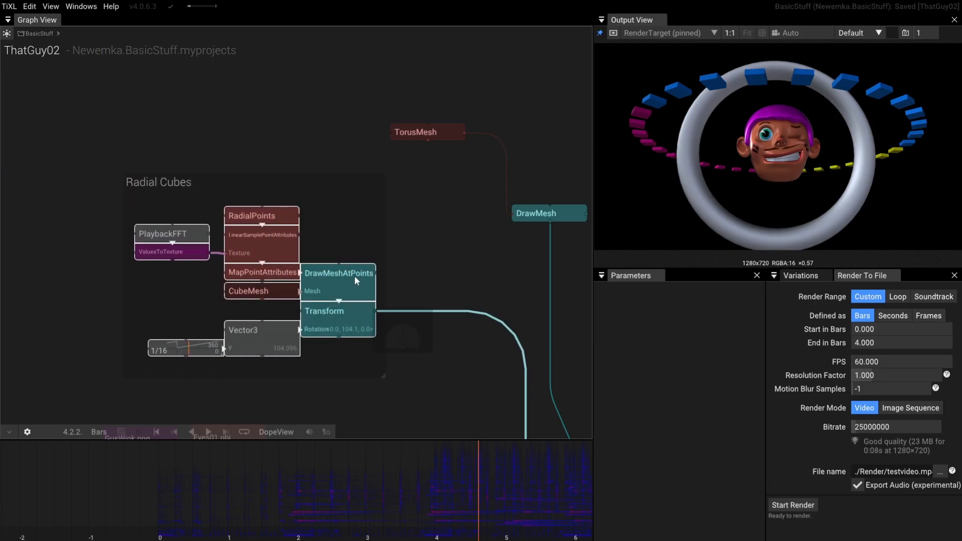
{"action": "left_click_drag", "start_coordinate": [403, 276], "coordinate": [393, 210]}
{"action": "scroll", "coordinate": [275, 181], "scroll_direction": "down", "scroll_amount": 2}
{"action": "scroll", "coordinate": [320, 205], "scroll_direction": "up", "scroll_amount": 2}
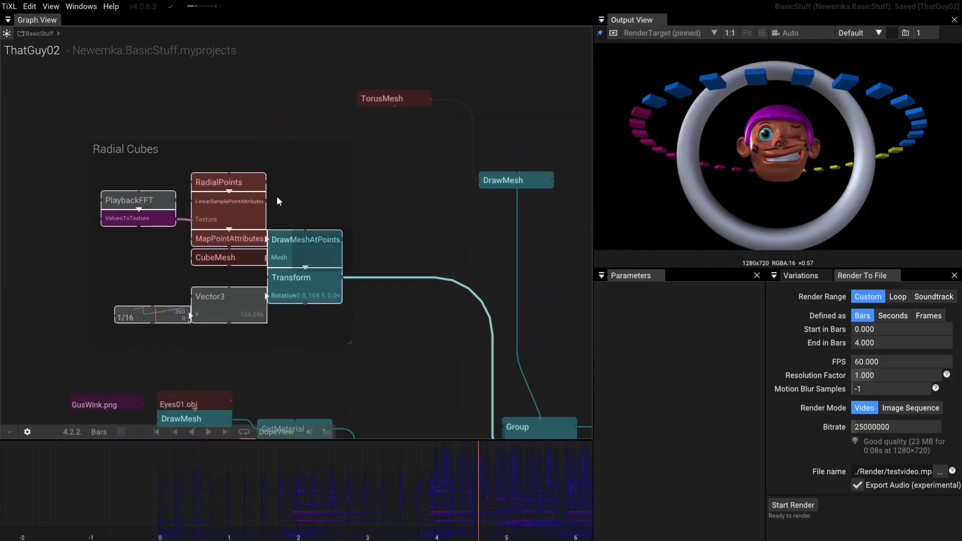
Step: Set the AnnotationOutline alpha to 1 in the theme's data type variations and close the settings
{"action": "left_click", "coordinate": [9, 6]}
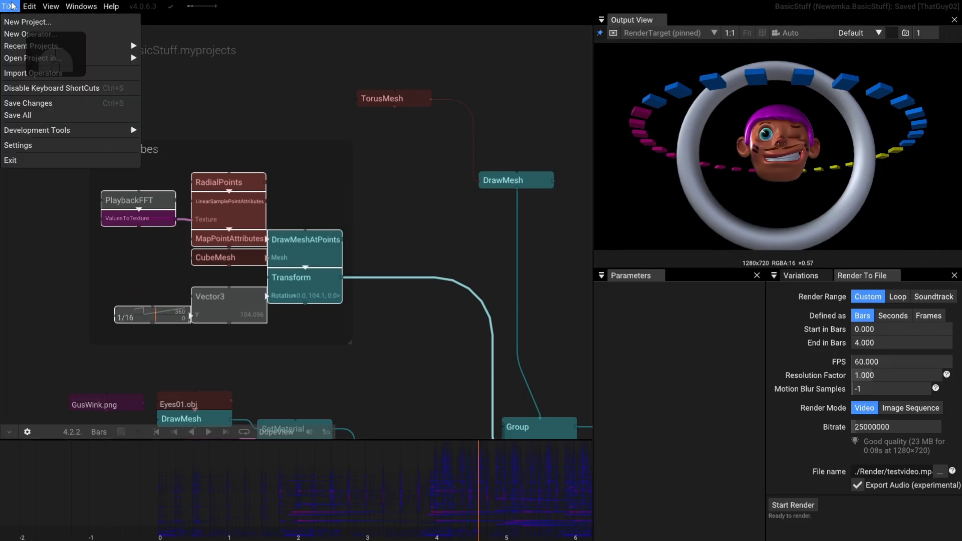
{"action": "left_click", "coordinate": [12, 145]}
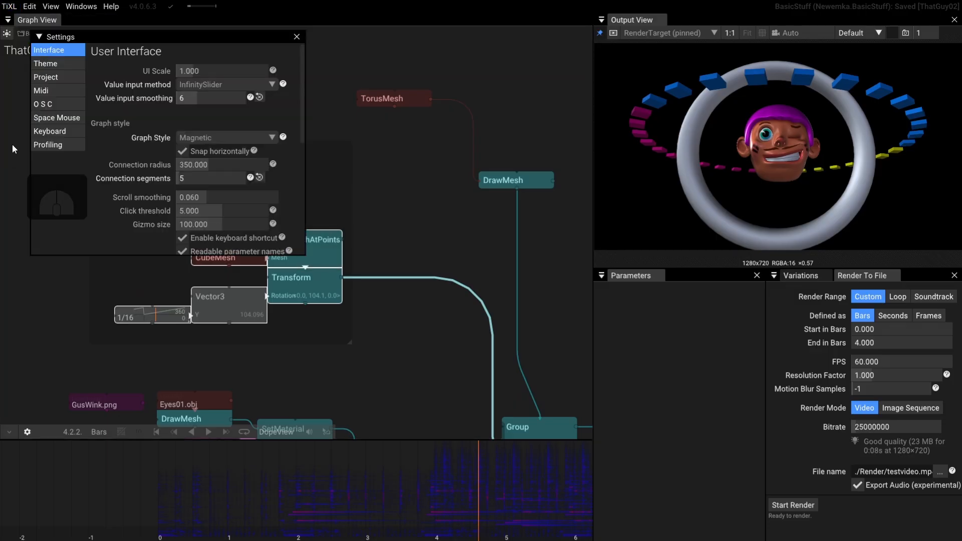
{"action": "left_click", "coordinate": [54, 66]}
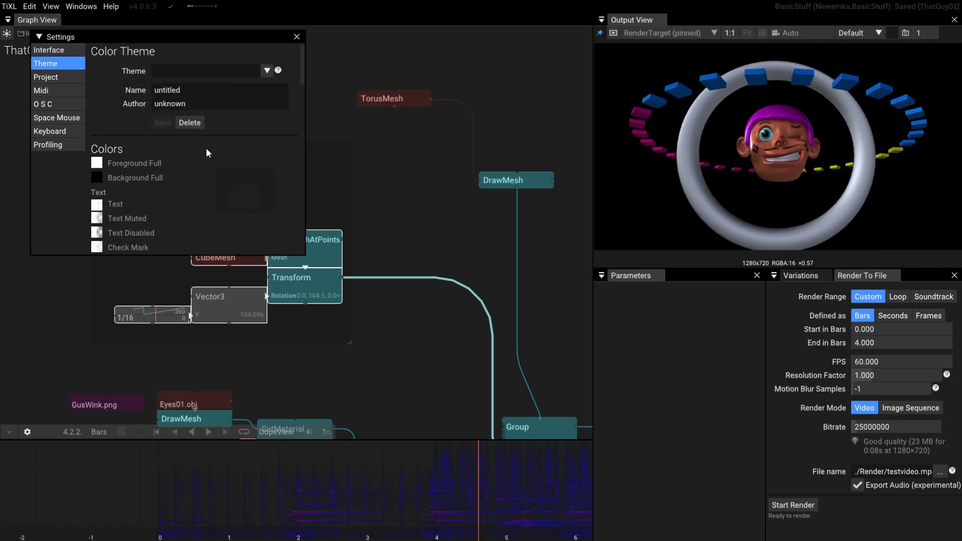
{"action": "scroll", "coordinate": [215, 168], "scroll_direction": "down", "scroll_amount": 6}
{"action": "scroll", "coordinate": [215, 168], "scroll_direction": "down", "scroll_amount": 8}
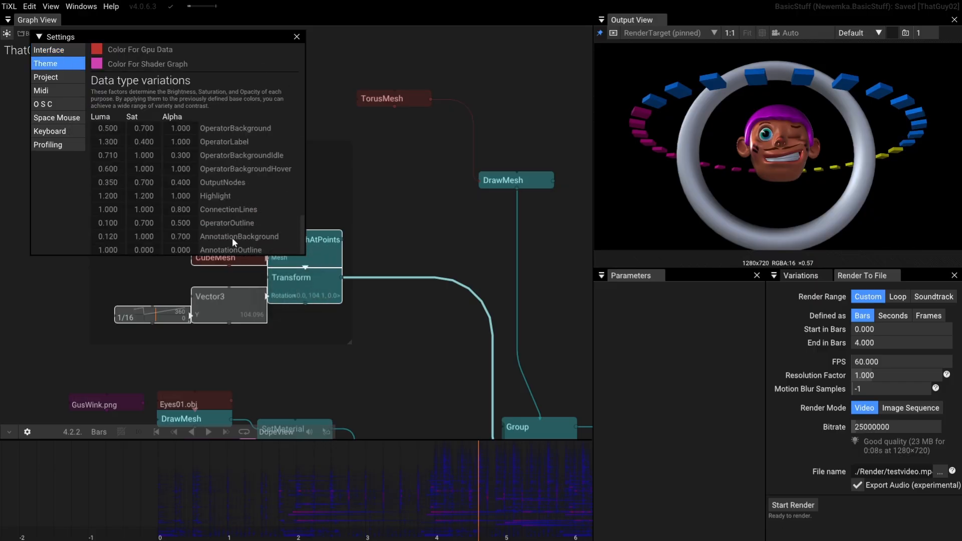
{"action": "left_click", "coordinate": [190, 248]}
{"action": "double_click", "coordinate": [187, 249]}
{"action": "type", "text": "1"}
{"action": "key", "text": "Return"}
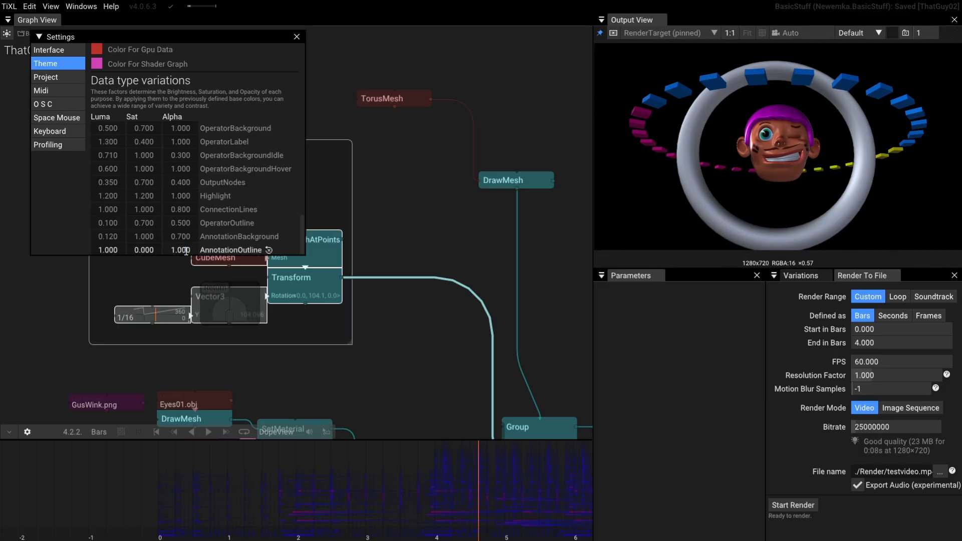
{"action": "left_click", "coordinate": [404, 168]}
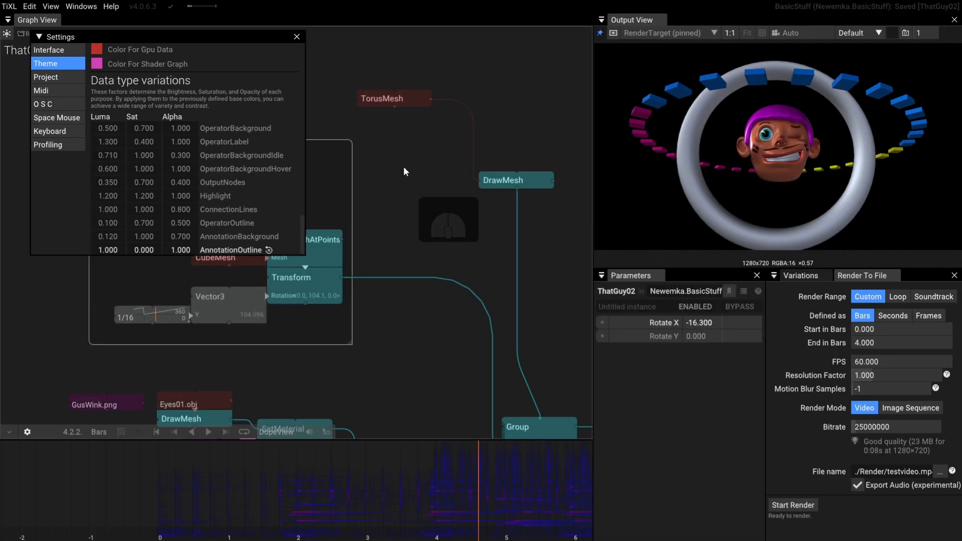
{"action": "left_click", "coordinate": [297, 36]}
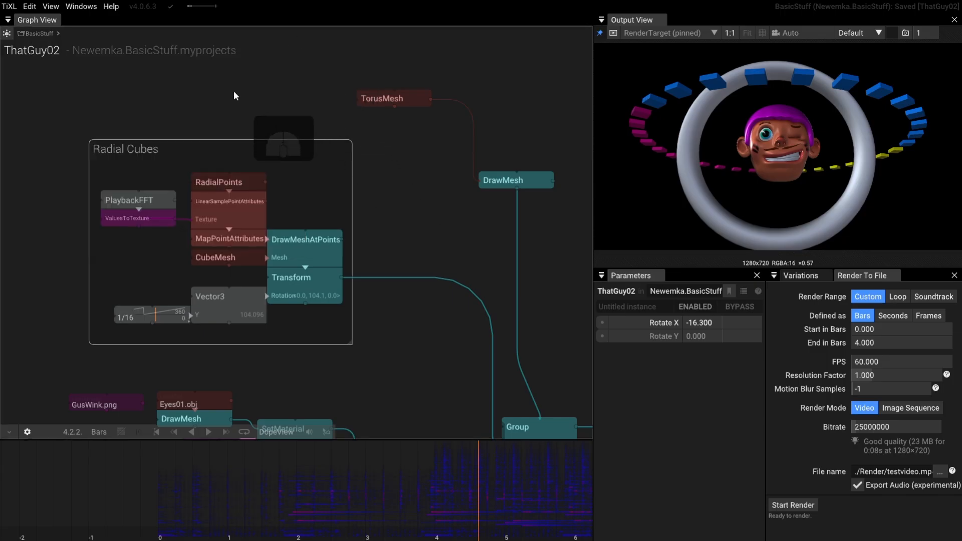
Step: Change the Radial Cubes annotation's color to green, R 17, G 203, B 0
{"action": "left_click_drag", "start_coordinate": [234, 91], "coordinate": [287, 63]}
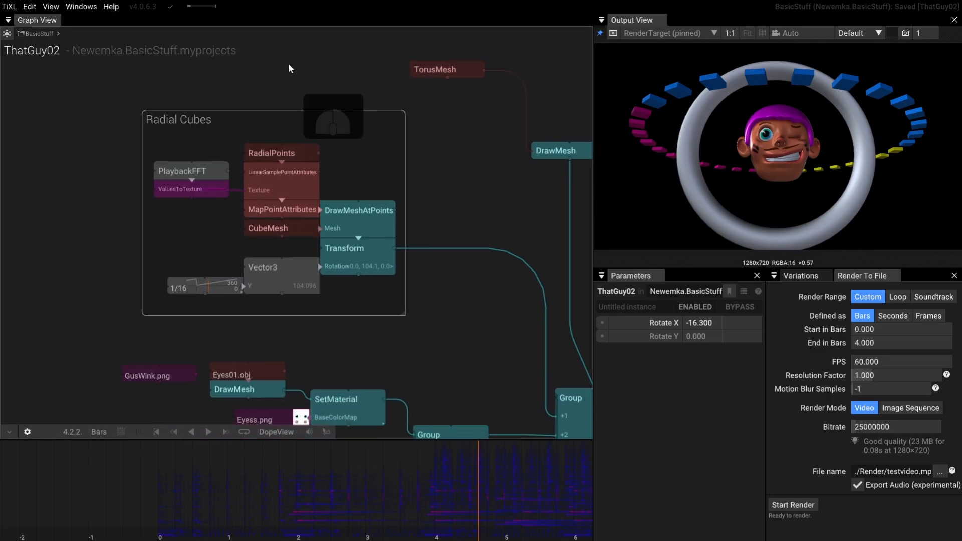
{"action": "left_click", "coordinate": [248, 119]}
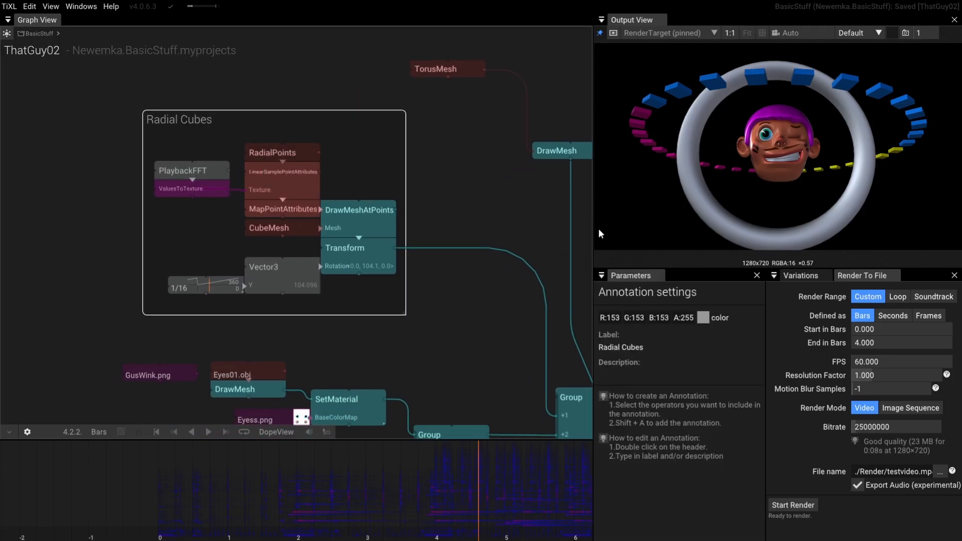
{"action": "left_click", "coordinate": [703, 317]}
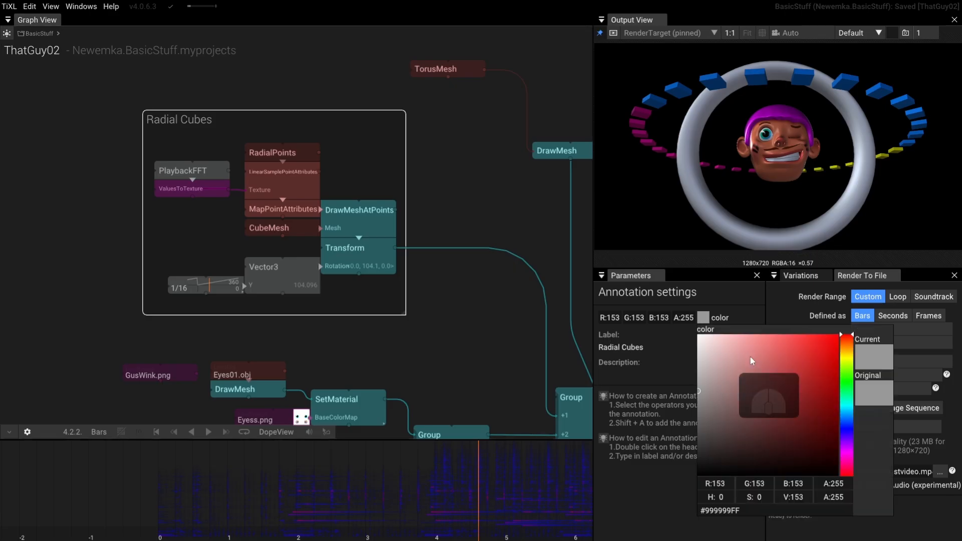
{"action": "left_click", "coordinate": [846, 379]}
{"action": "left_click_drag", "start_coordinate": [795, 398], "coordinate": [841, 363]}
{"action": "left_click", "coordinate": [560, 269]}
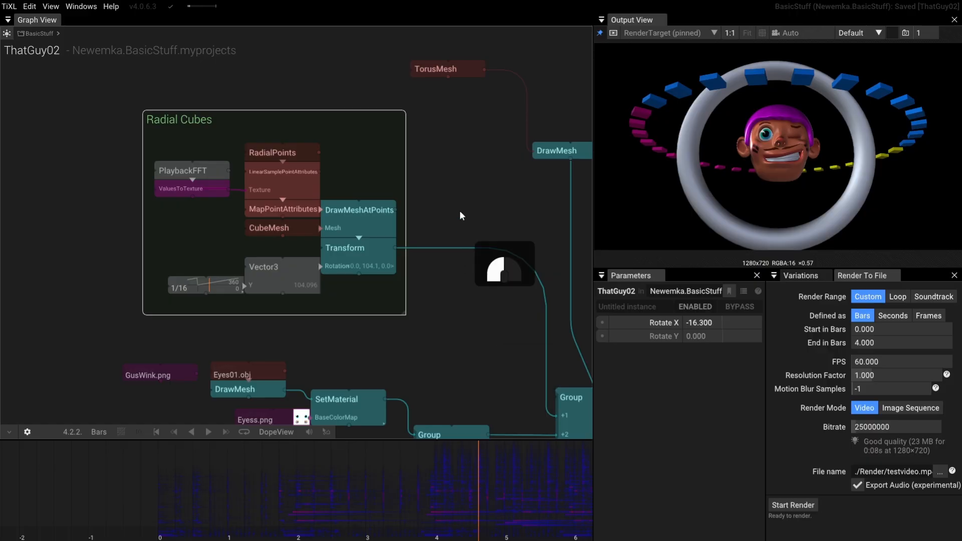
{"action": "left_click", "coordinate": [225, 120]}
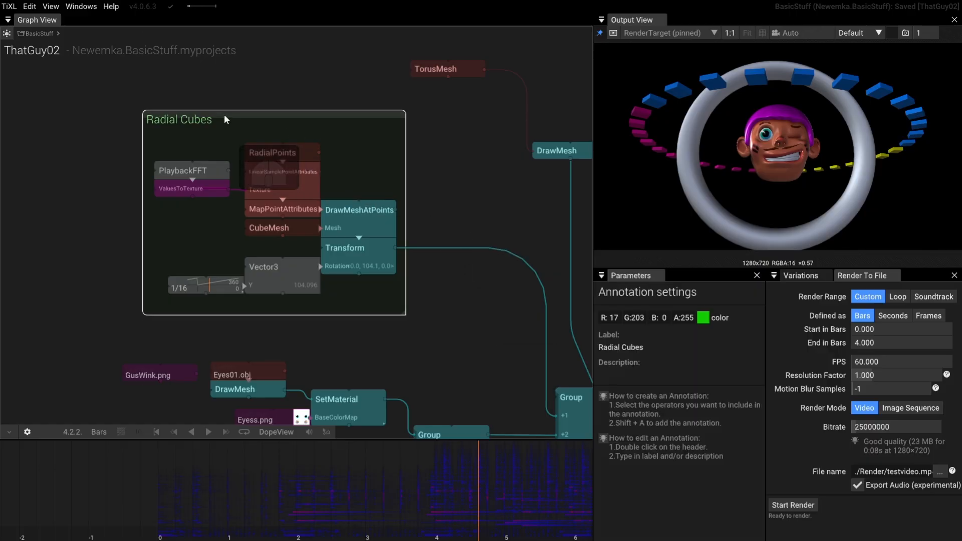
Step: Set the AnnotationOutline saturation to 1 in the theme's data type variations and close the settings
{"action": "left_click", "coordinate": [9, 6]}
{"action": "left_click", "coordinate": [18, 145]}
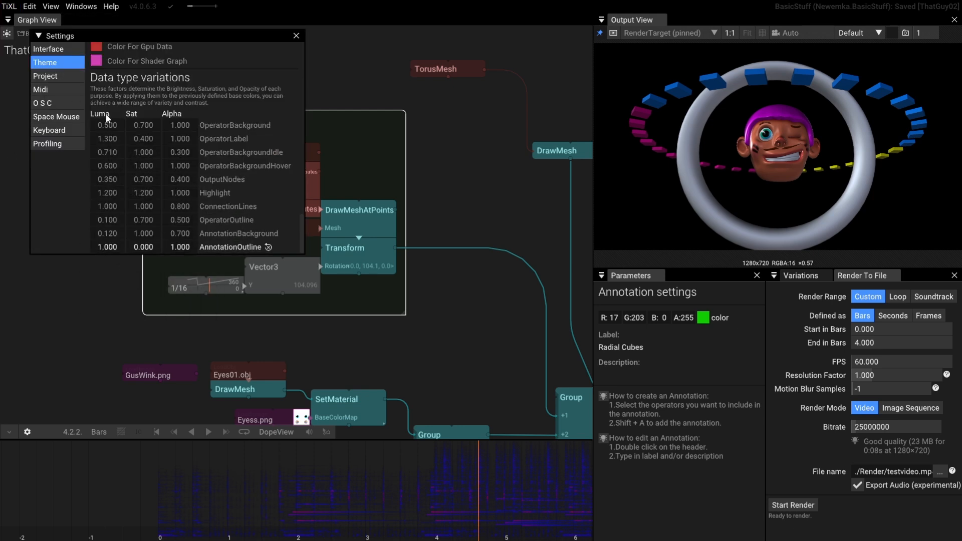
{"action": "left_click", "coordinate": [144, 247]}
{"action": "left_click", "coordinate": [144, 247]}
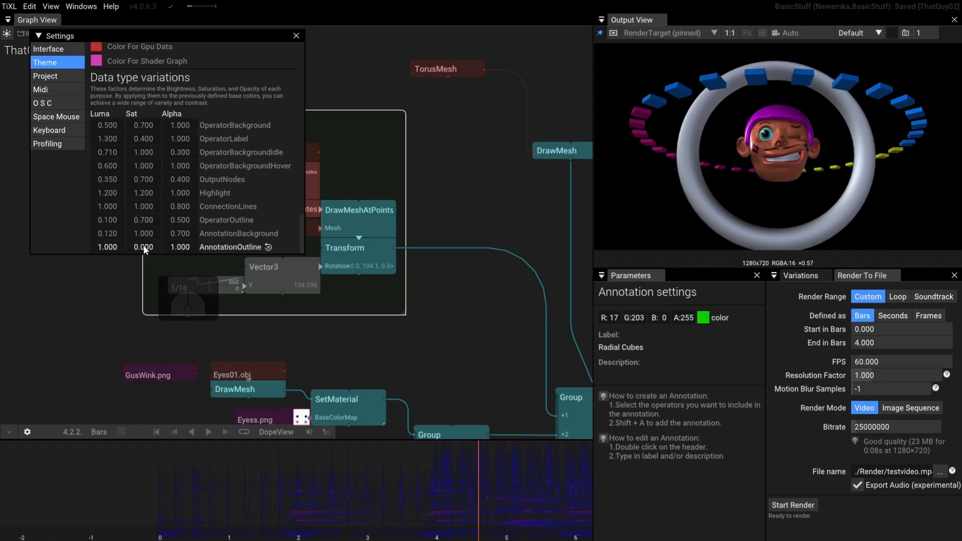
{"action": "type", "text": "1"}
{"action": "key", "text": "Return"}
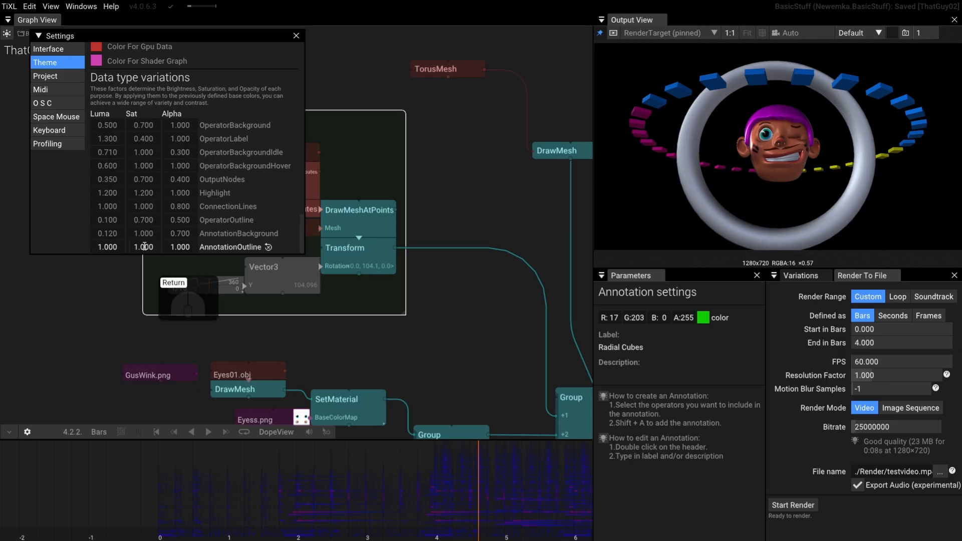
{"action": "left_click", "coordinate": [444, 171]}
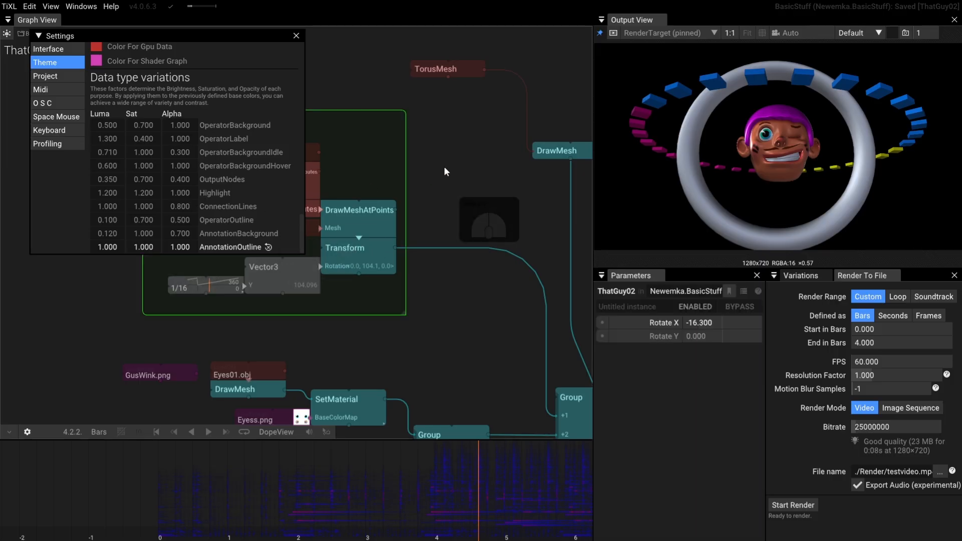
{"action": "left_click", "coordinate": [296, 35]}
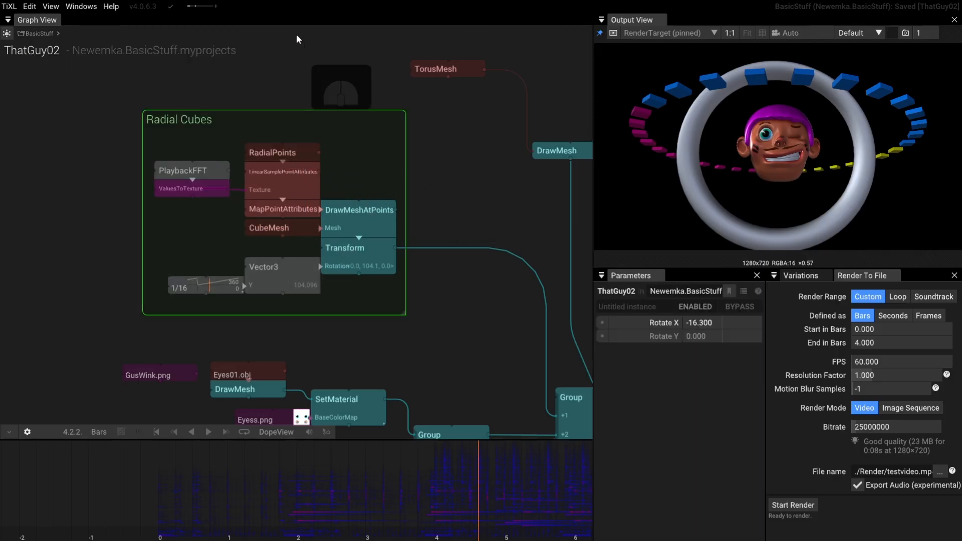
{"action": "left_click_drag", "start_coordinate": [305, 52], "coordinate": [318, 74]}
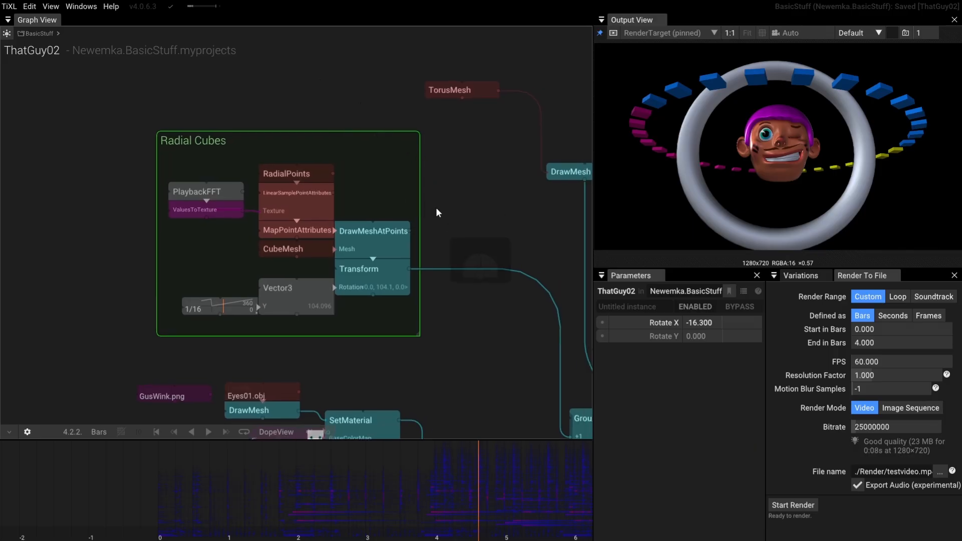
{"action": "left_click_drag", "start_coordinate": [436, 208], "coordinate": [411, 219]}
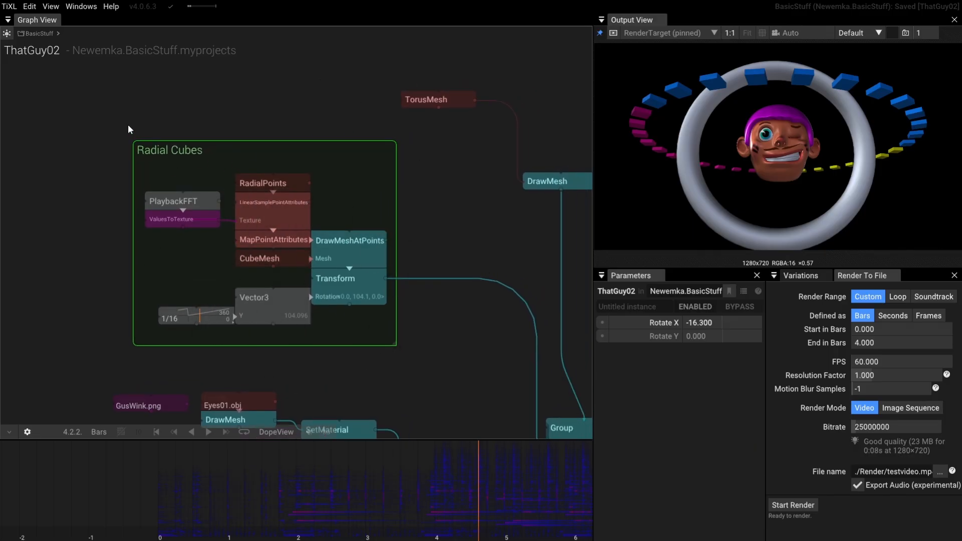
Step: Name the color theme "MyColors", enter the author's name, and save the theme
{"action": "left_click", "coordinate": [9, 6]}
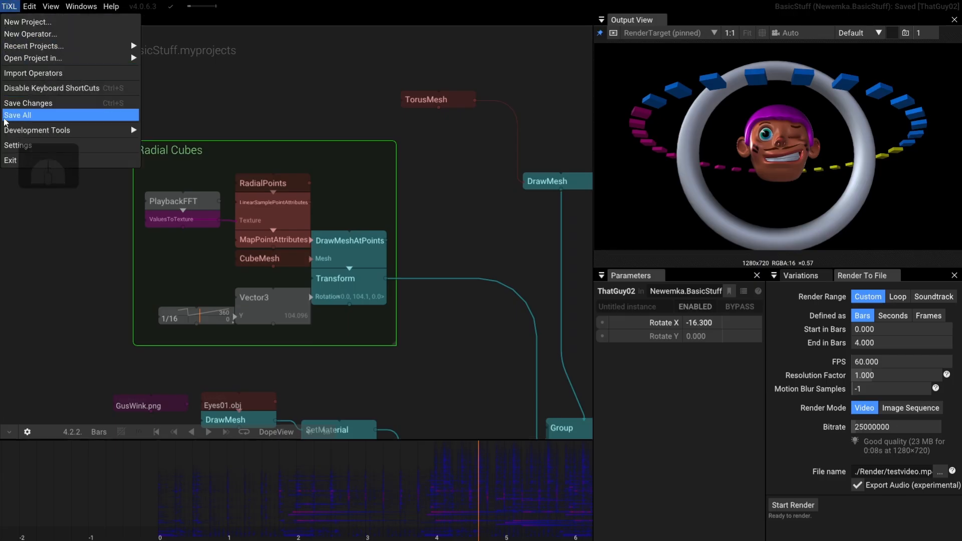
{"action": "left_click", "coordinate": [11, 146]}
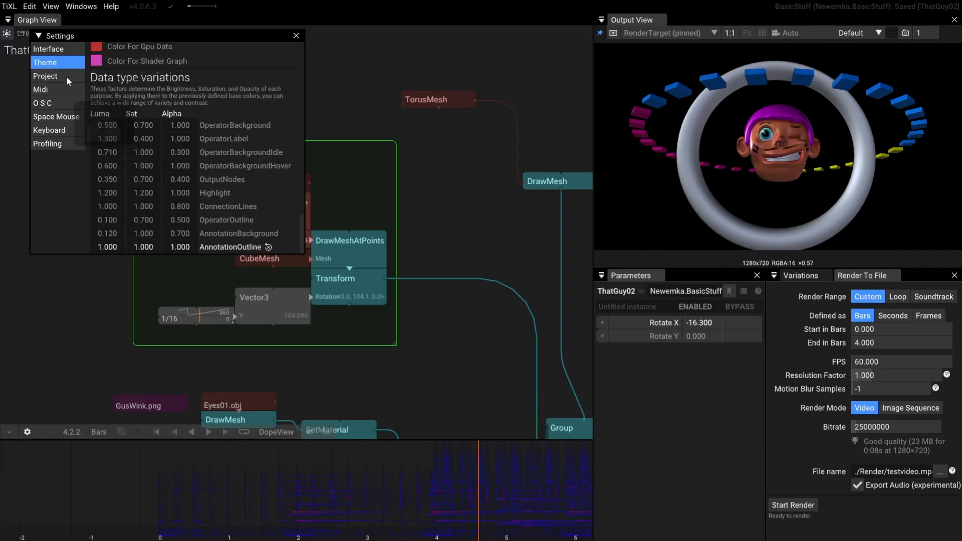
{"action": "scroll", "coordinate": [160, 182], "scroll_direction": "up", "scroll_amount": 15}
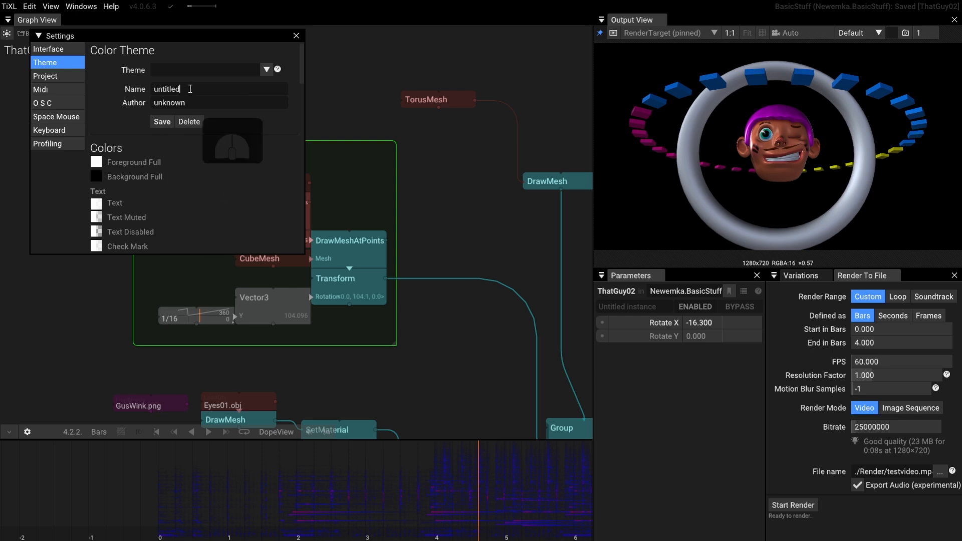
{"action": "left_click_drag", "start_coordinate": [183, 90], "coordinate": [130, 86]}
{"action": "type", "text": "My"}
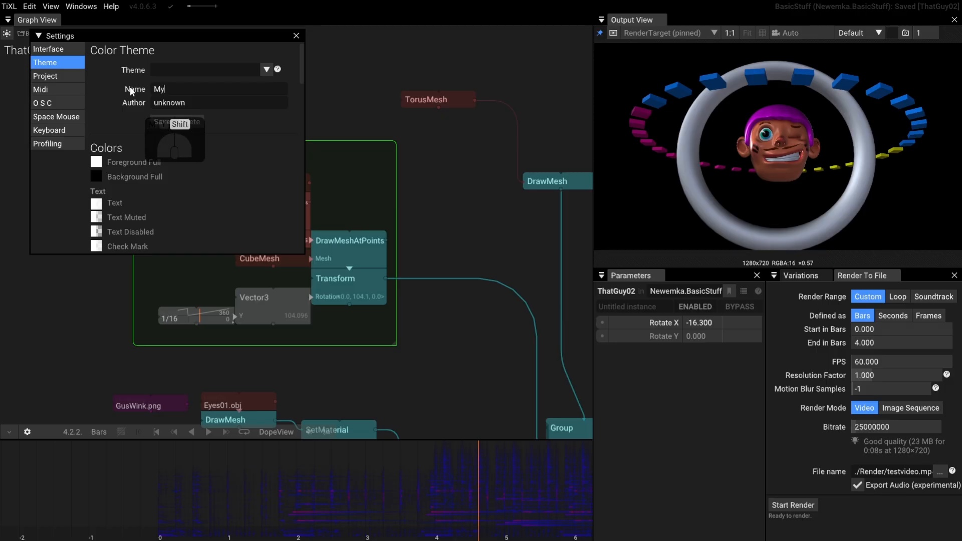
{"action": "key", "text": "BackSpace"}
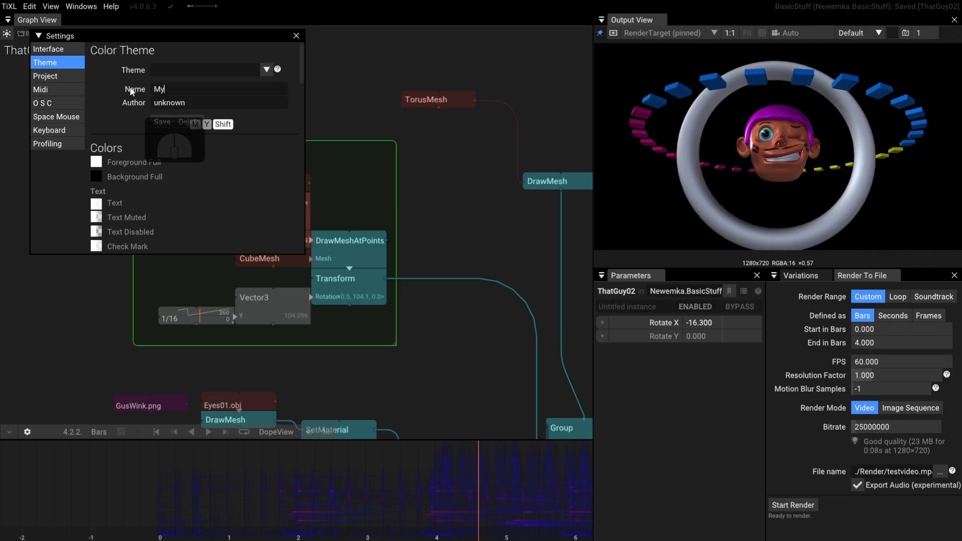
{"action": "type", "text": "yColors"}
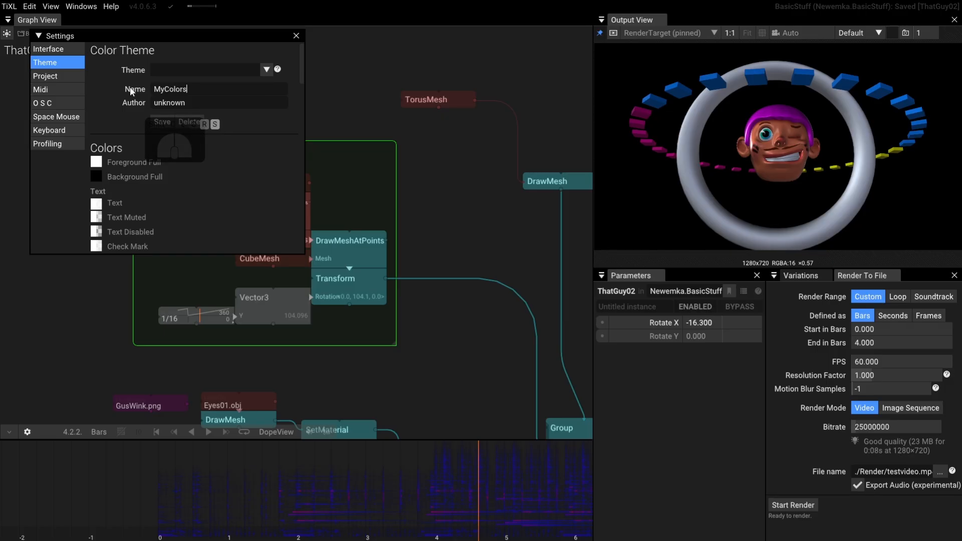
{"action": "double_click", "coordinate": [194, 104]}
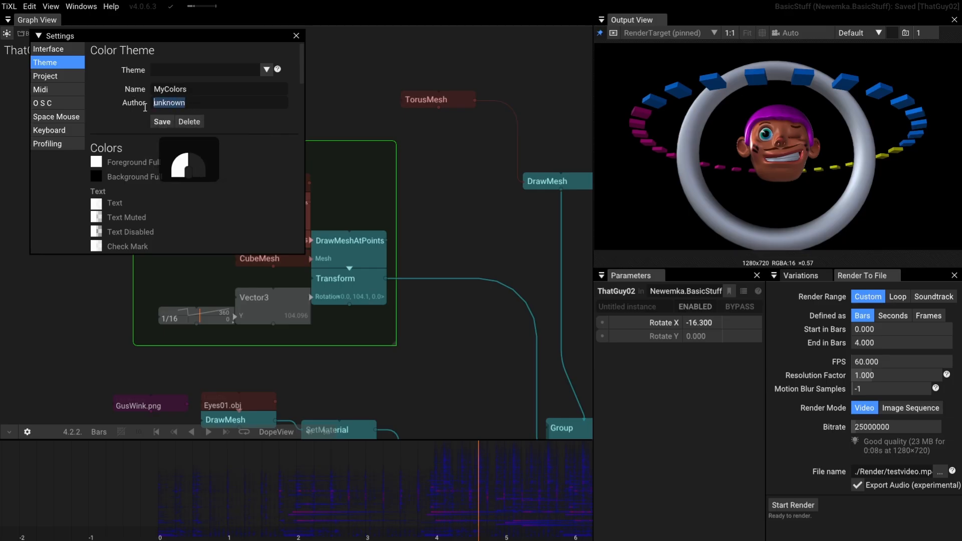
{"action": "type", "text": "Ne"}
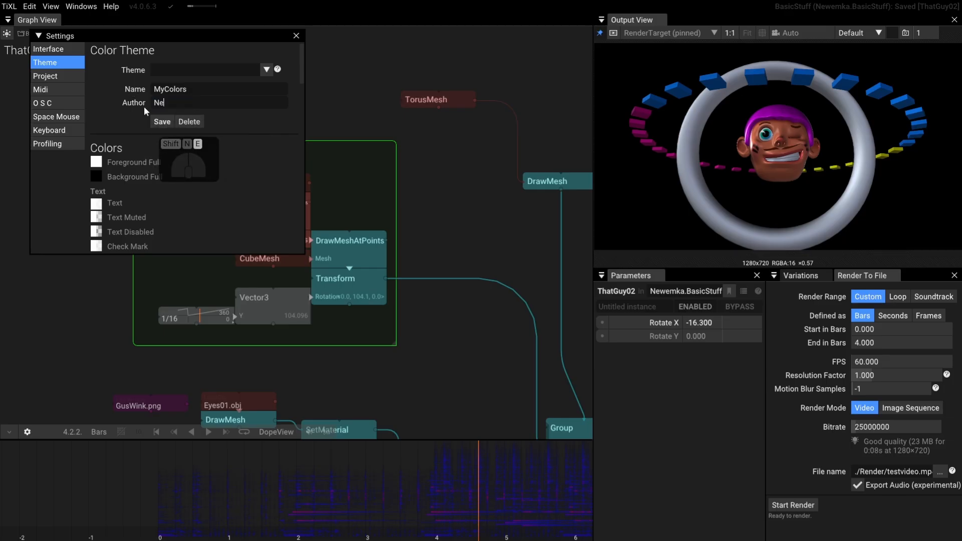
{"action": "type", "text": "wemla"}
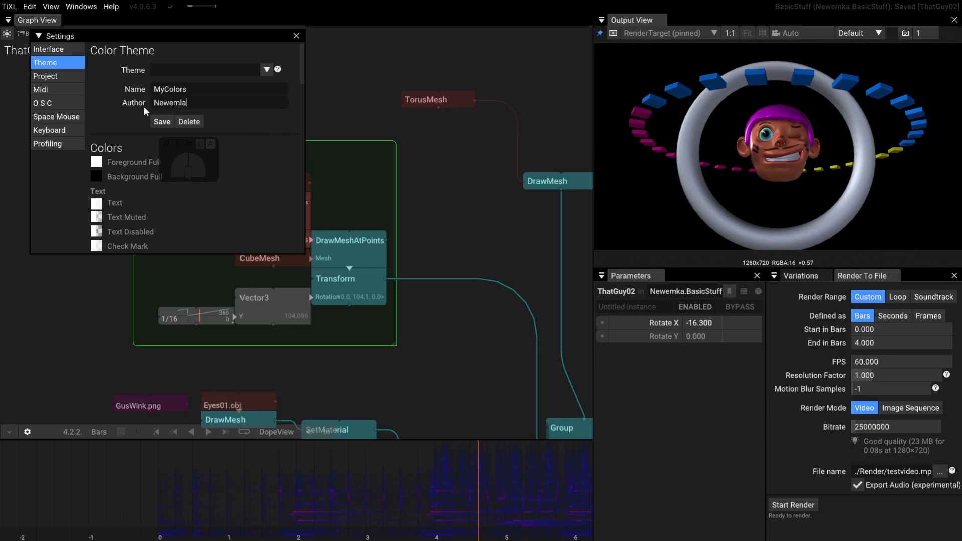
{"action": "key", "text": "BackSpace"}
{"action": "key", "text": "BackSpace"}
{"action": "type", "text": "ka"}
{"action": "left_click", "coordinate": [167, 122]}
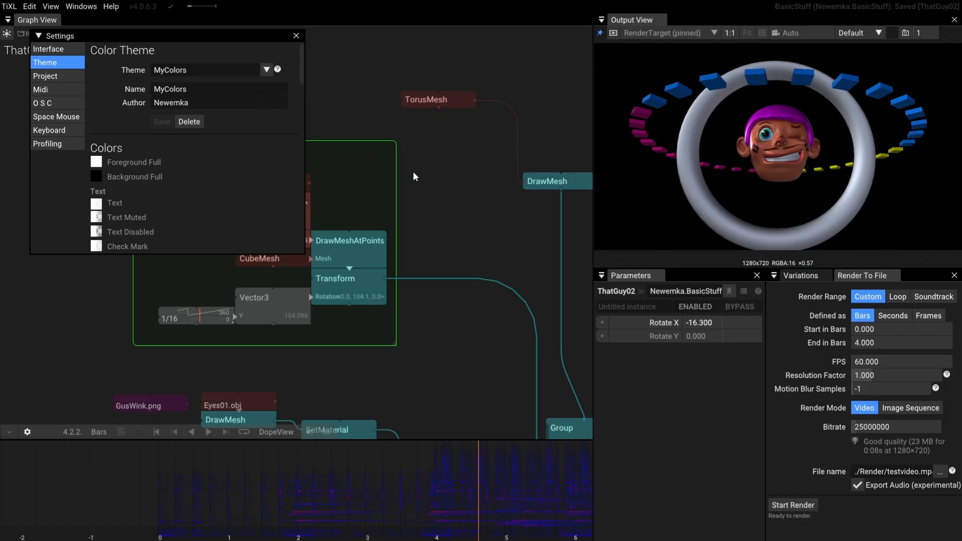
Step: Recolor the theme's Scrollbar Handle to a brighter, fully opaque yellow with hue 53.2 and saturation 1
{"action": "left_click_drag", "start_coordinate": [425, 167], "coordinate": [445, 203]}
{"action": "scroll", "coordinate": [112, 170], "scroll_direction": "down", "scroll_amount": 3}
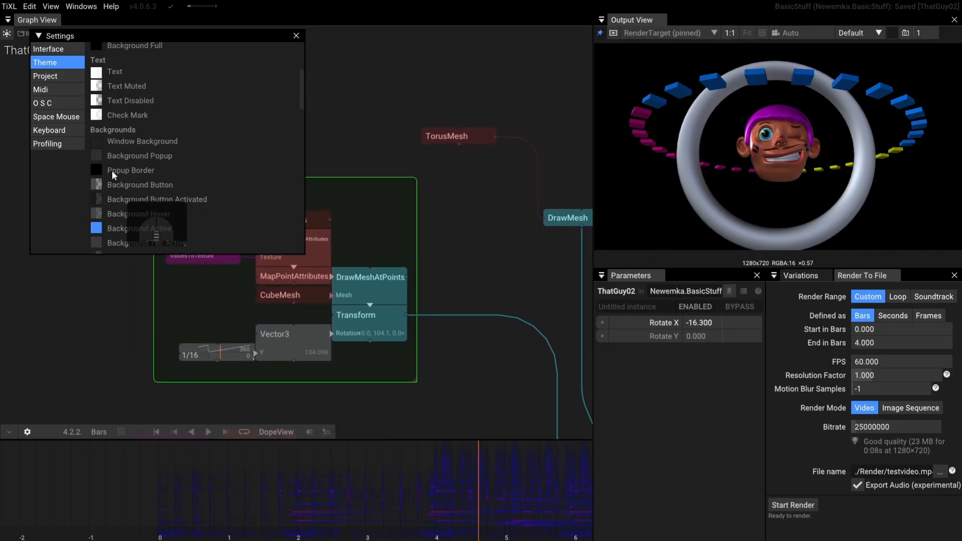
{"action": "scroll", "coordinate": [112, 171], "scroll_direction": "down", "scroll_amount": 10}
{"action": "scroll", "coordinate": [112, 171], "scroll_direction": "up", "scroll_amount": 7}
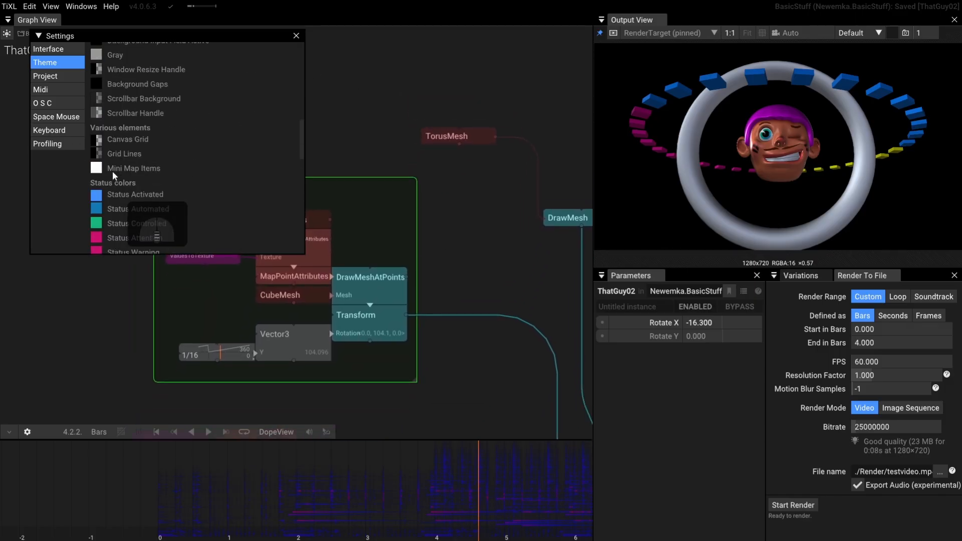
{"action": "scroll", "coordinate": [112, 170], "scroll_direction": "up", "scroll_amount": 3}
{"action": "scroll", "coordinate": [112, 171], "scroll_direction": "down", "scroll_amount": 3}
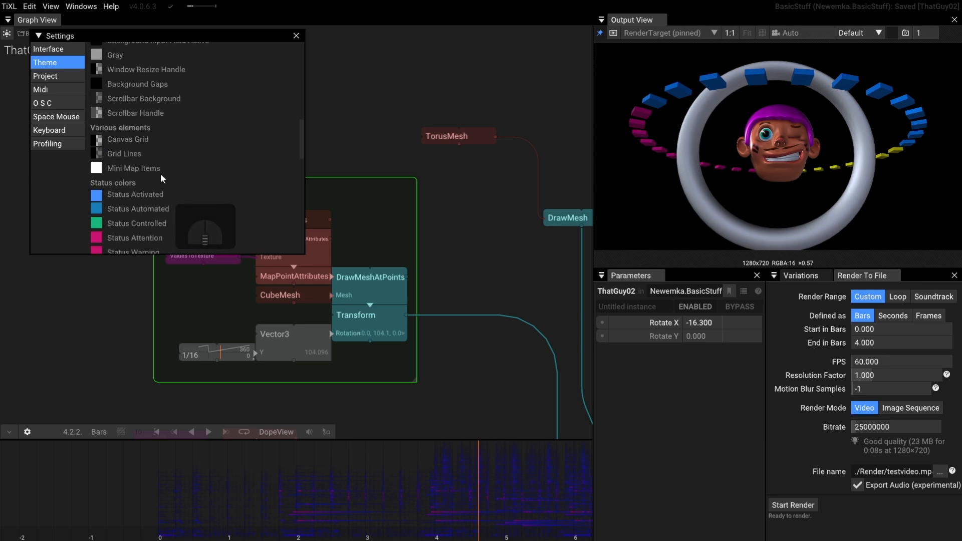
{"action": "left_click", "coordinate": [94, 112]}
{"action": "left_click_drag", "start_coordinate": [196, 171], "coordinate": [212, 118]}
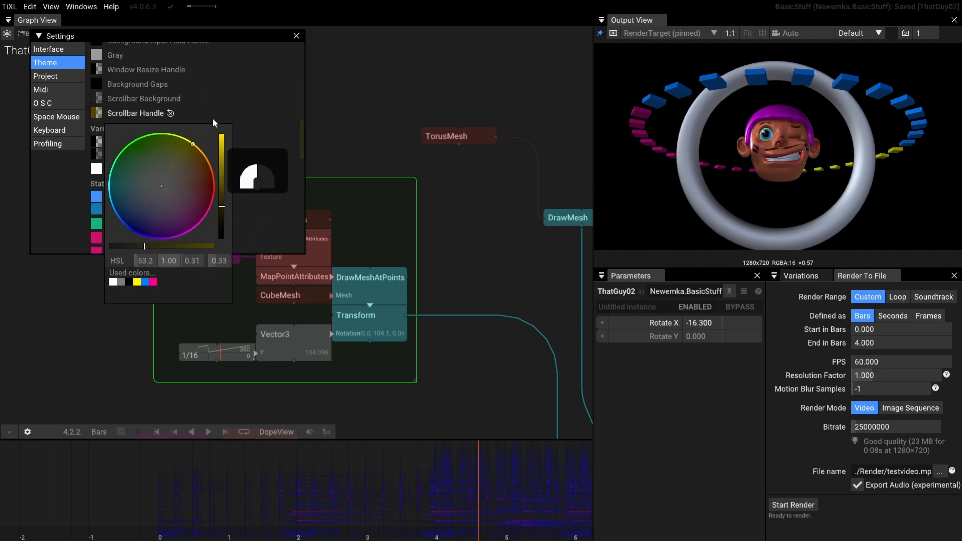
{"action": "mouse_move", "coordinate": [223, 183]}
{"action": "left_mouse_down"}
{"action": "mouse_move", "coordinate": [225, 134]}
{"action": "mouse_move", "coordinate": [222, 156]}
{"action": "left_mouse_up"}
{"action": "left_click_drag", "start_coordinate": [144, 247], "coordinate": [220, 250]}
{"action": "left_click", "coordinate": [304, 179]}
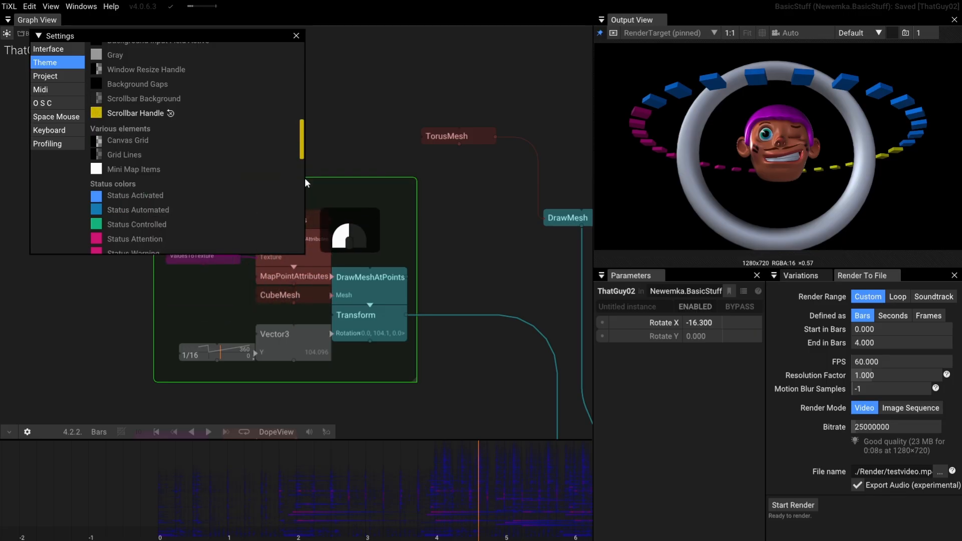
Step: Set the theme's Background Active color to magenta, HSL 316.8, 1.00, 1.00, and save the theme
{"action": "mouse_move", "coordinate": [301, 144]}
{"action": "left_mouse_down"}
{"action": "mouse_move", "coordinate": [302, 77]}
{"action": "mouse_move", "coordinate": [288, 193]}
{"action": "mouse_move", "coordinate": [297, 135]}
{"action": "left_mouse_up"}
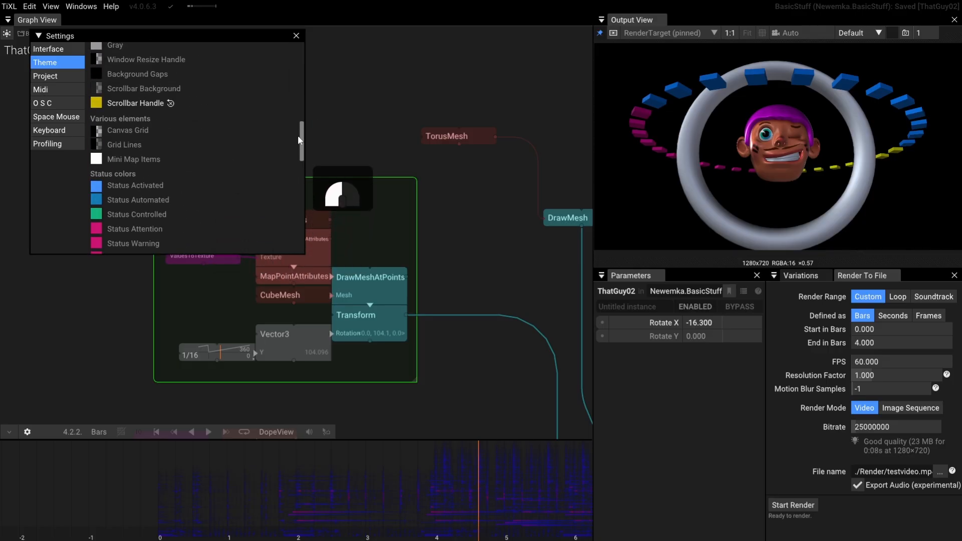
{"action": "scroll", "coordinate": [214, 179], "scroll_direction": "up", "scroll_amount": 3}
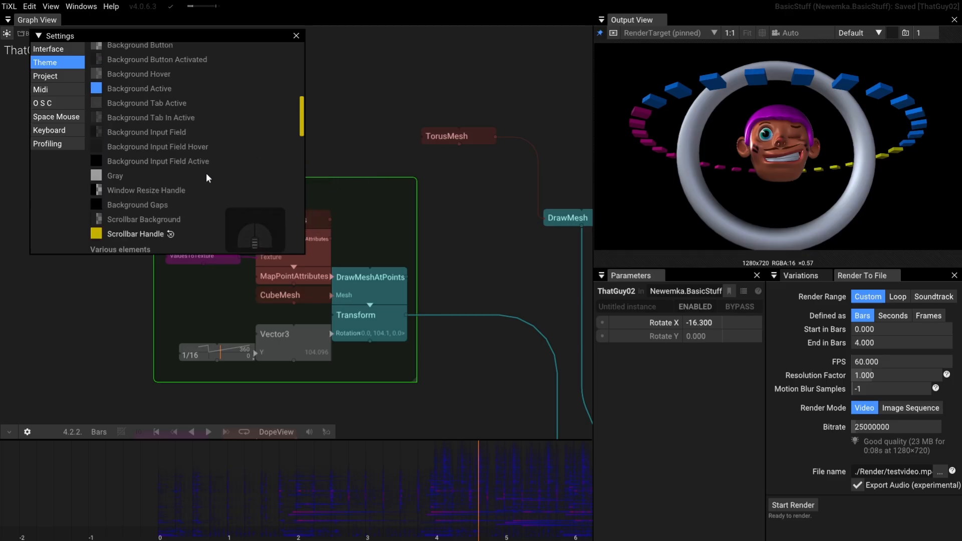
{"action": "scroll", "coordinate": [170, 143], "scroll_direction": "up", "scroll_amount": 1}
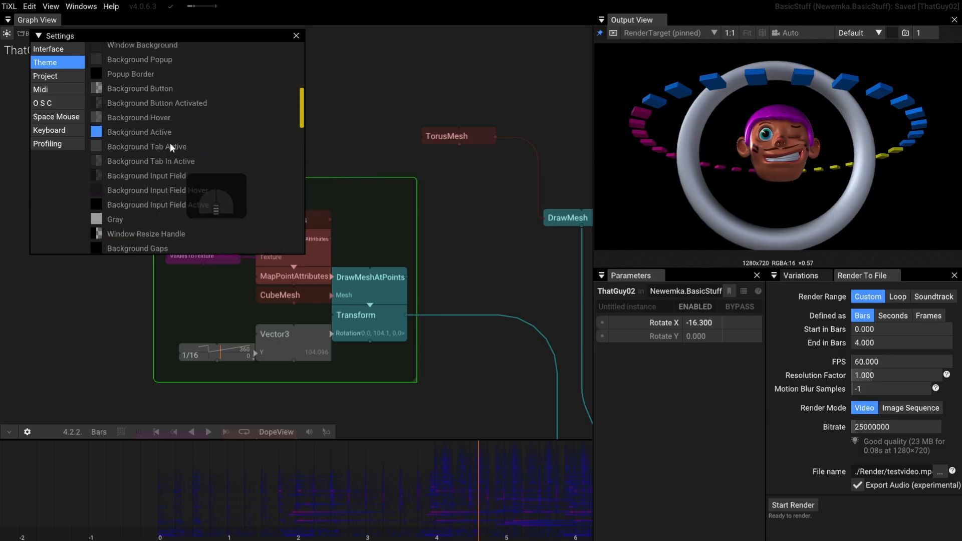
{"action": "left_click", "coordinate": [96, 132]}
{"action": "left_click_drag", "start_coordinate": [175, 215], "coordinate": [203, 244]}
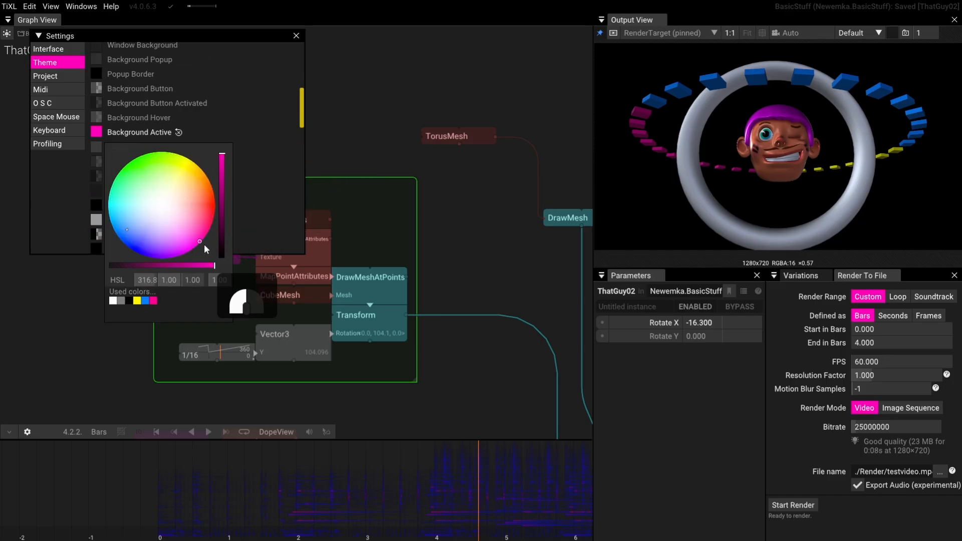
{"action": "left_click", "coordinate": [233, 114]}
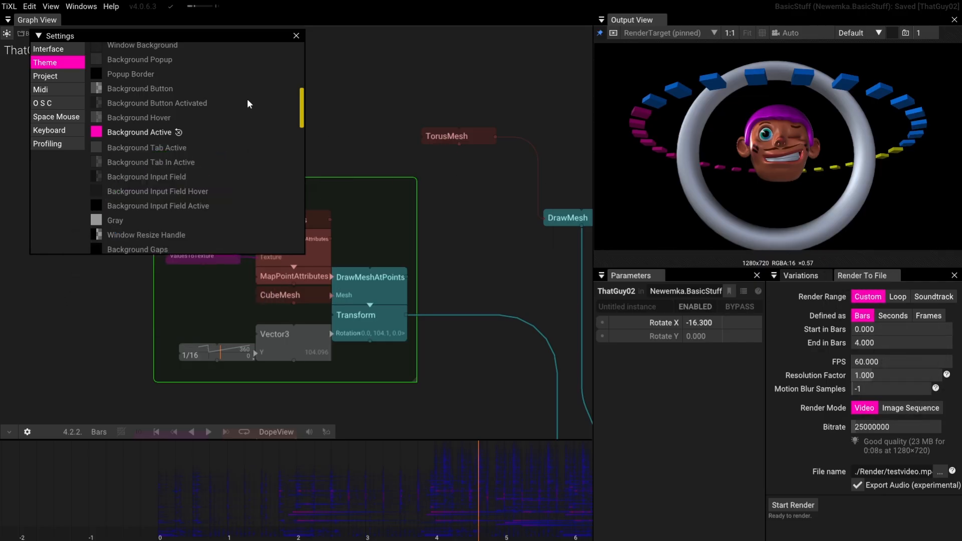
{"action": "scroll", "coordinate": [254, 124], "scroll_direction": "up", "scroll_amount": 5}
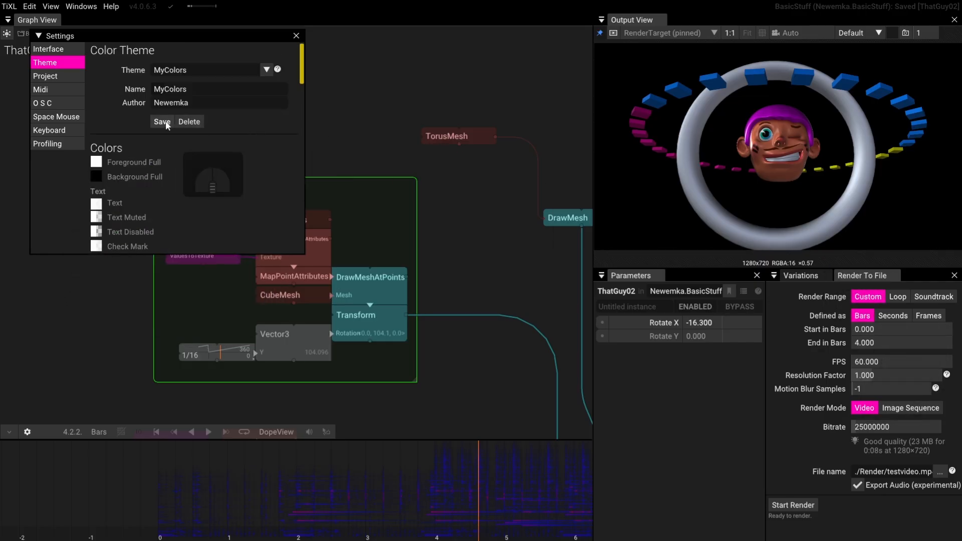
Step: Preview the Bright, DarkContrast and Default color themes one after another
{"action": "left_click", "coordinate": [265, 71]}
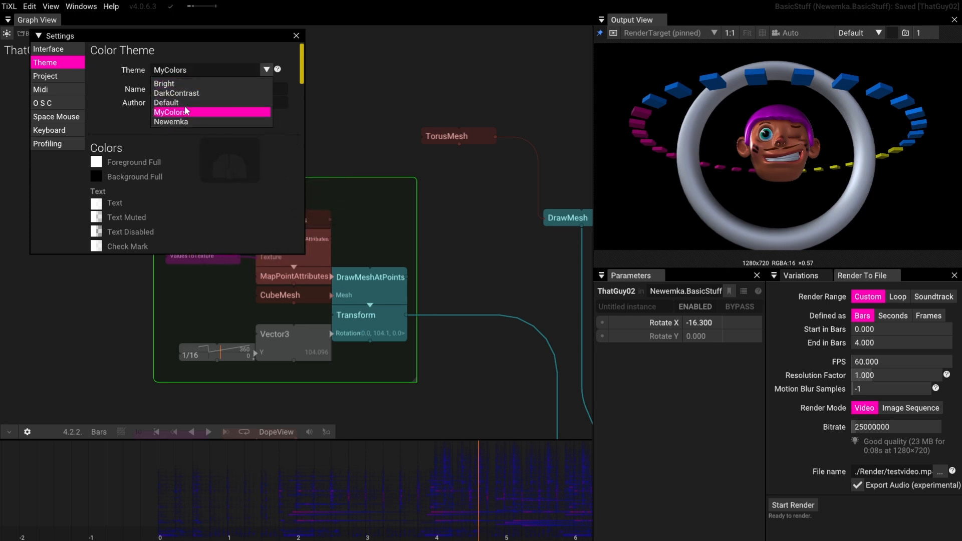
{"action": "left_click", "coordinate": [202, 84]}
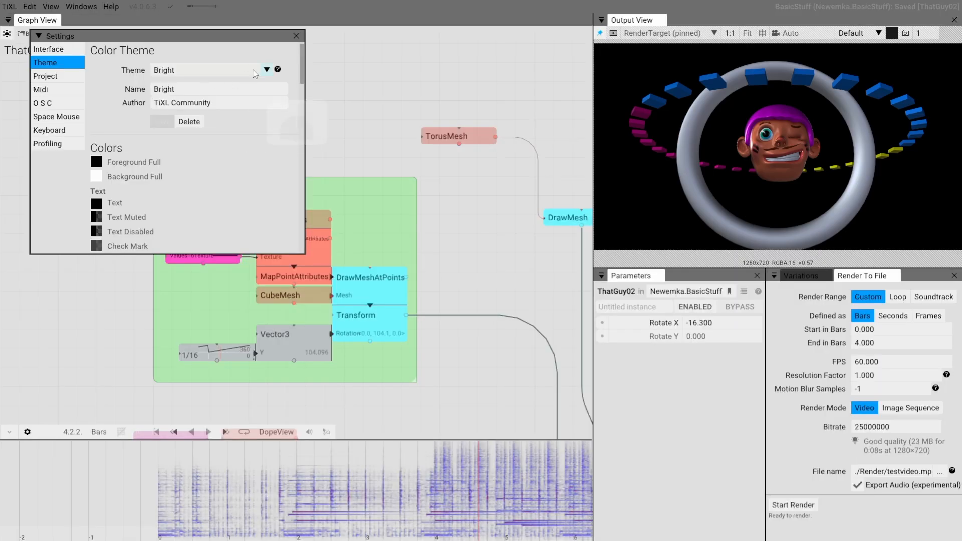
{"action": "left_click", "coordinate": [266, 73]}
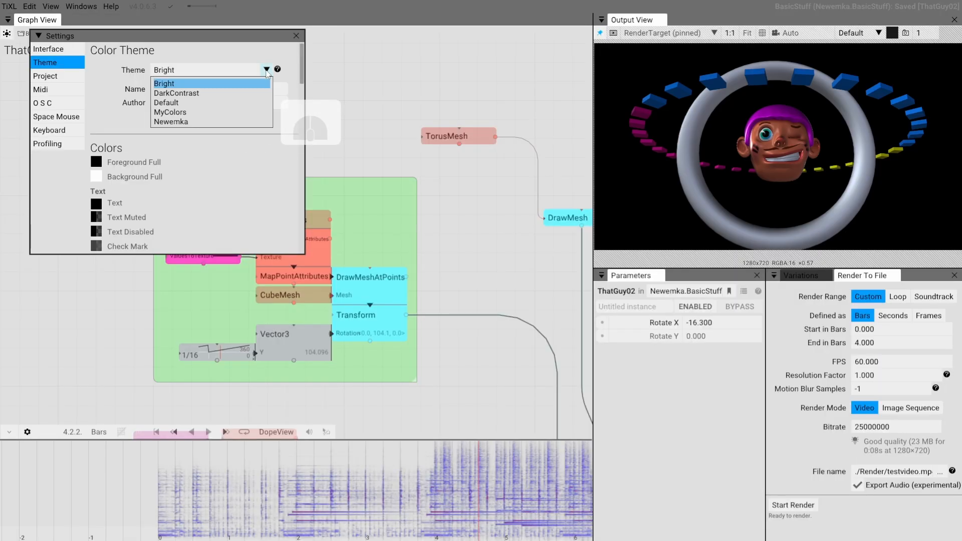
{"action": "left_click", "coordinate": [214, 90]}
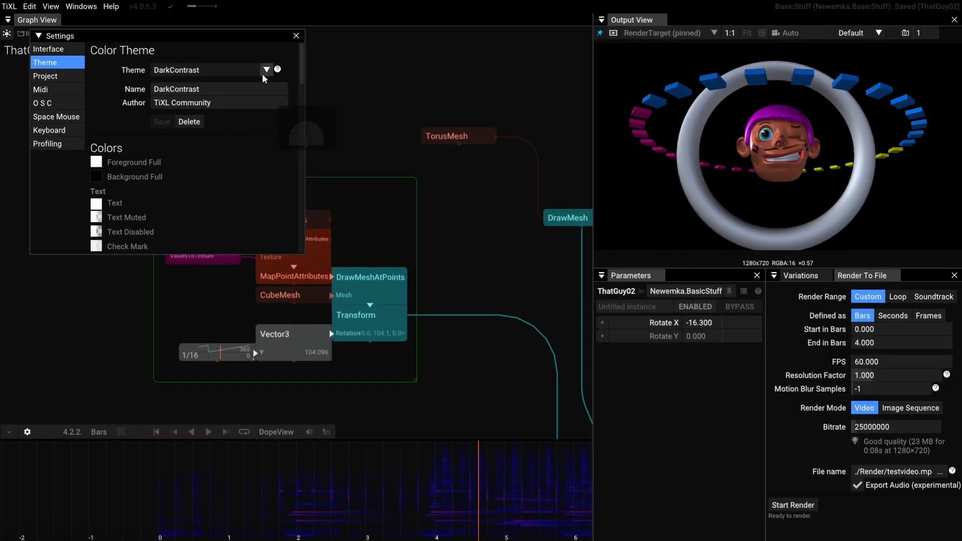
{"action": "left_click", "coordinate": [265, 71]}
{"action": "left_click", "coordinate": [200, 103]}
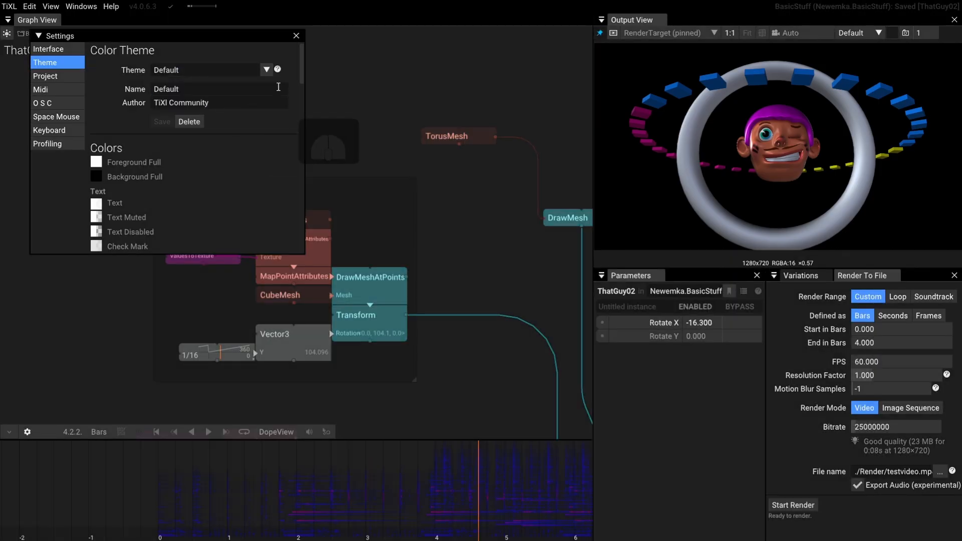
Step: Reapply the MyColors color theme and close the settings
{"action": "left_click", "coordinate": [267, 69]}
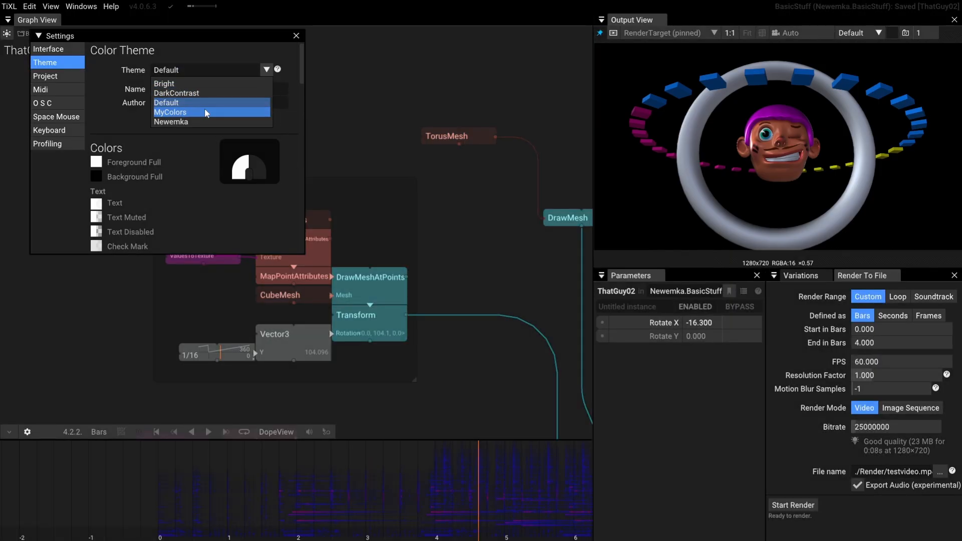
{"action": "left_click", "coordinate": [206, 112]}
{"action": "left_click", "coordinate": [296, 36]}
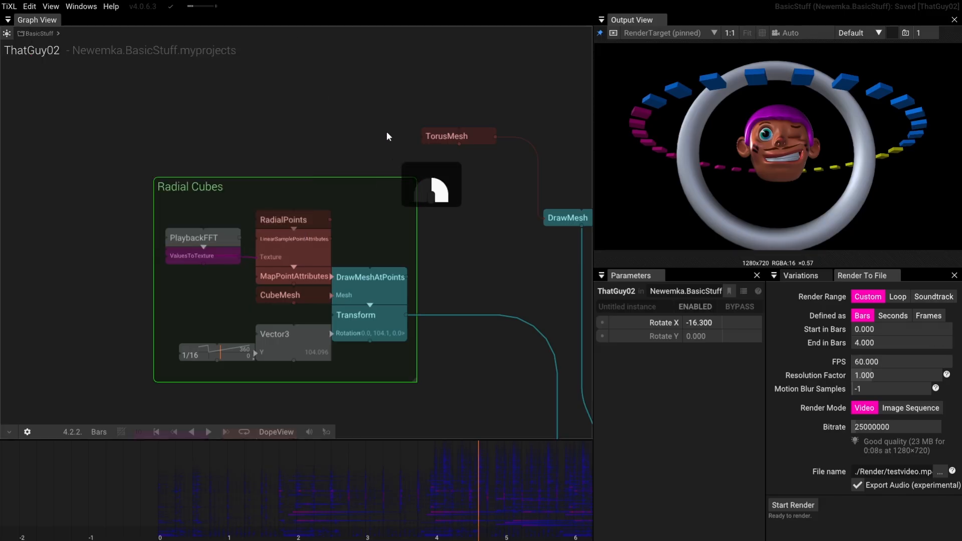
Step: Rearrange the torus nodes beside the Radial Cubes annotation so that TorusMesh snaps directly on top of its DrawMesh
{"action": "left_click_drag", "start_coordinate": [387, 131], "coordinate": [234, 94]}
{"action": "scroll", "coordinate": [234, 95], "scroll_direction": "down", "scroll_amount": 5}
{"action": "left_click_drag", "start_coordinate": [289, 161], "coordinate": [370, 206]}
{"action": "scroll", "coordinate": [370, 206], "scroll_direction": "up", "scroll_amount": 3}
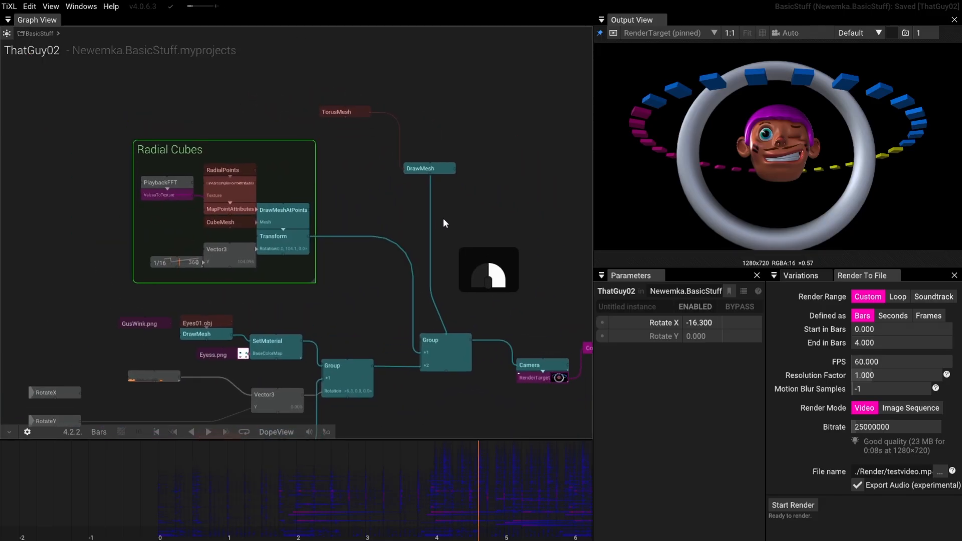
{"action": "scroll", "coordinate": [387, 224], "scroll_direction": "up", "scroll_amount": 2}
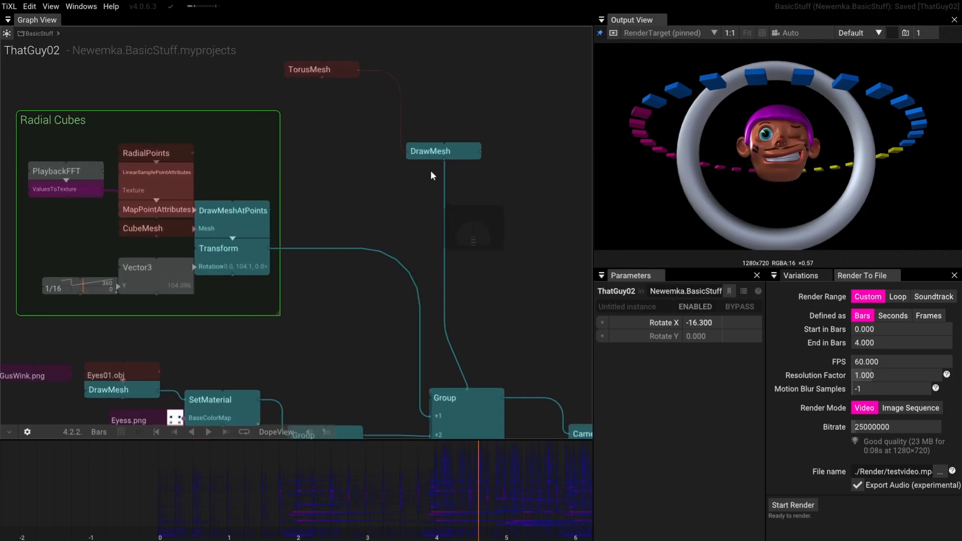
{"action": "left_click_drag", "start_coordinate": [443, 152], "coordinate": [486, 233]}
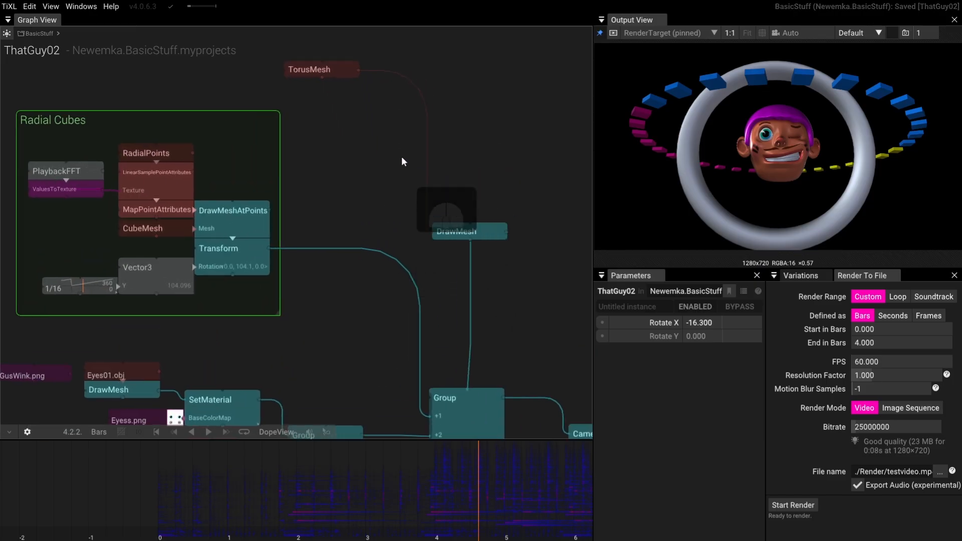
{"action": "left_click_drag", "start_coordinate": [402, 156], "coordinate": [404, 205]}
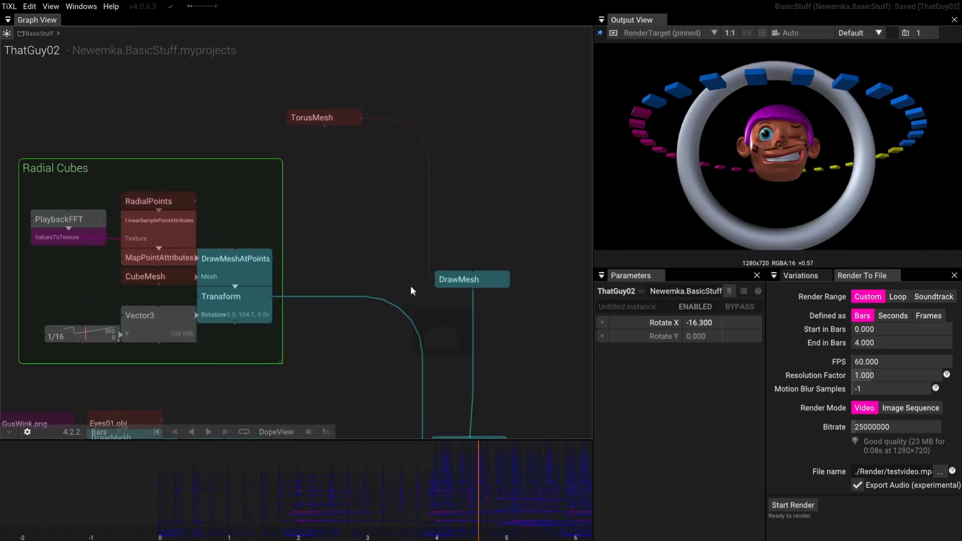
{"action": "left_click_drag", "start_coordinate": [466, 279], "coordinate": [453, 146]}
{"action": "left_click_drag", "start_coordinate": [338, 120], "coordinate": [498, 137]}
{"action": "left_click_drag", "start_coordinate": [467, 197], "coordinate": [467, 164]}
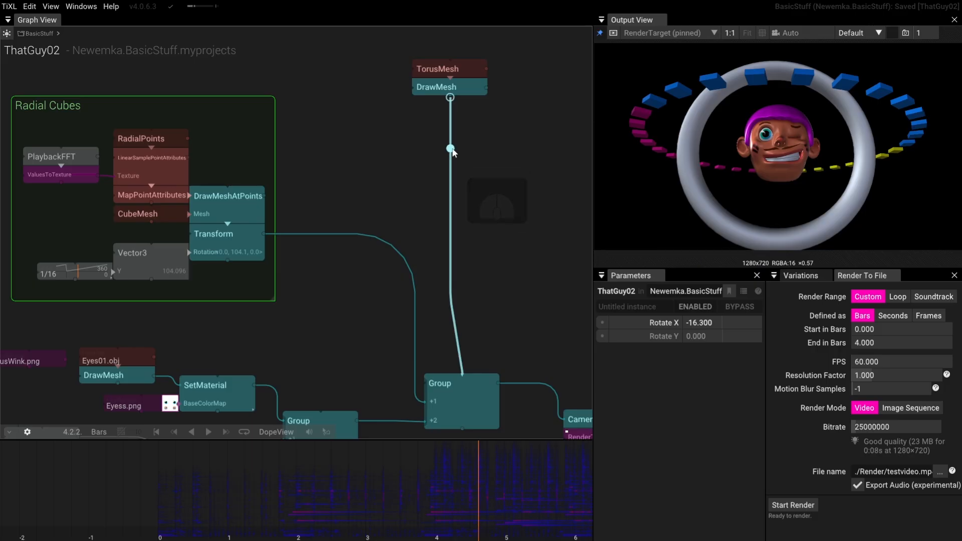
Step: Insert a Transform operator on the connection between the torus DrawMesh and the Group, and place it beneath DrawMesh
{"action": "left_click", "coordinate": [451, 146]}
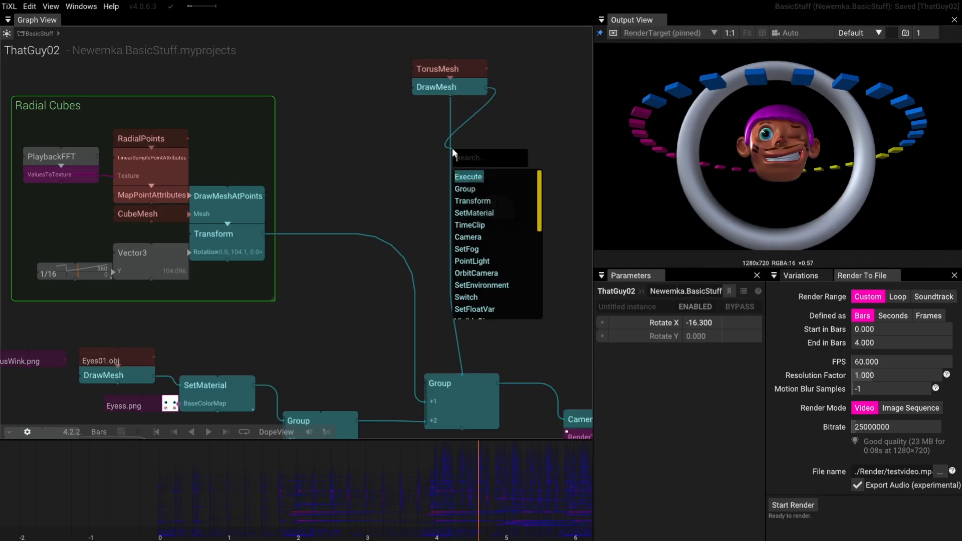
{"action": "type", "text": "tr"}
{"action": "left_click", "coordinate": [466, 176]}
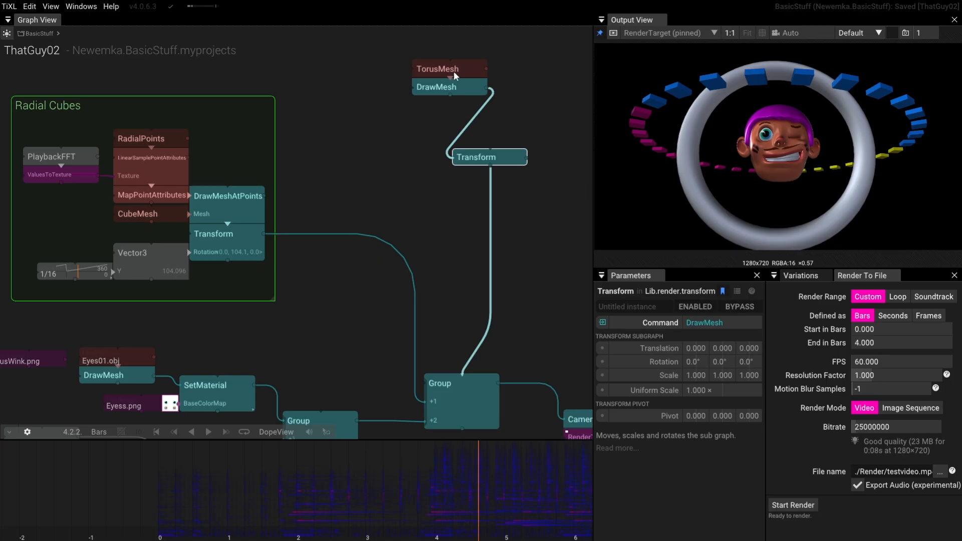
{"action": "left_click_drag", "start_coordinate": [453, 71], "coordinate": [482, 118]}
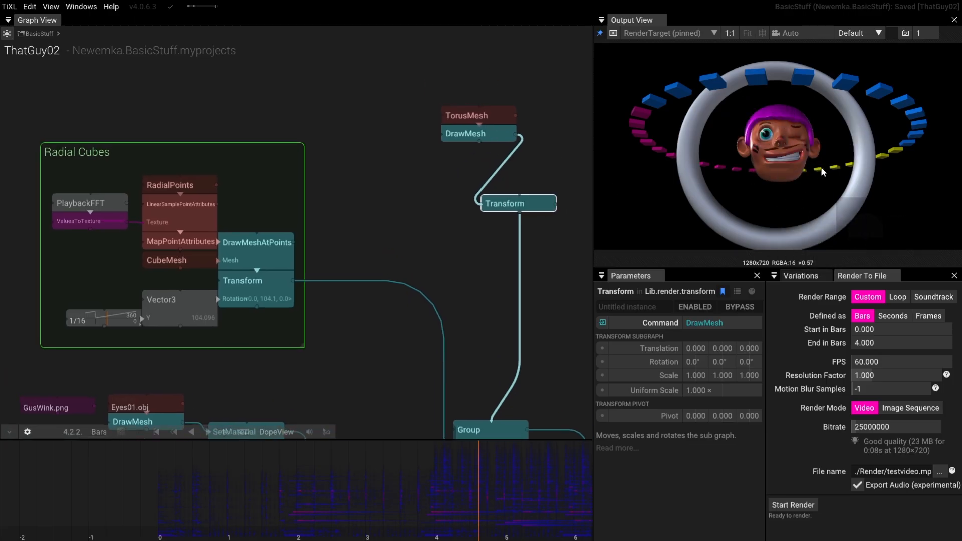
{"action": "left_click_drag", "start_coordinate": [505, 207], "coordinate": [467, 230]}
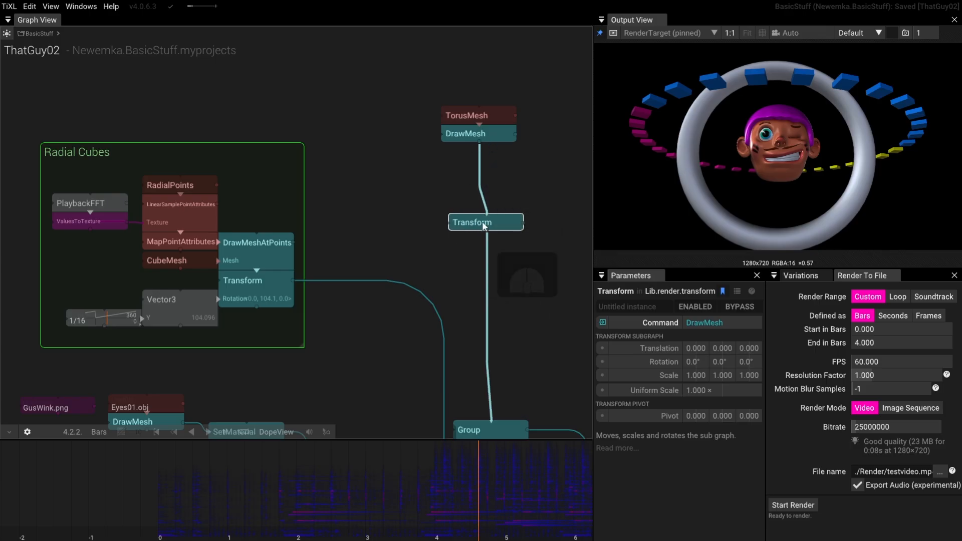
{"action": "left_click_drag", "start_coordinate": [513, 190], "coordinate": [487, 191]}
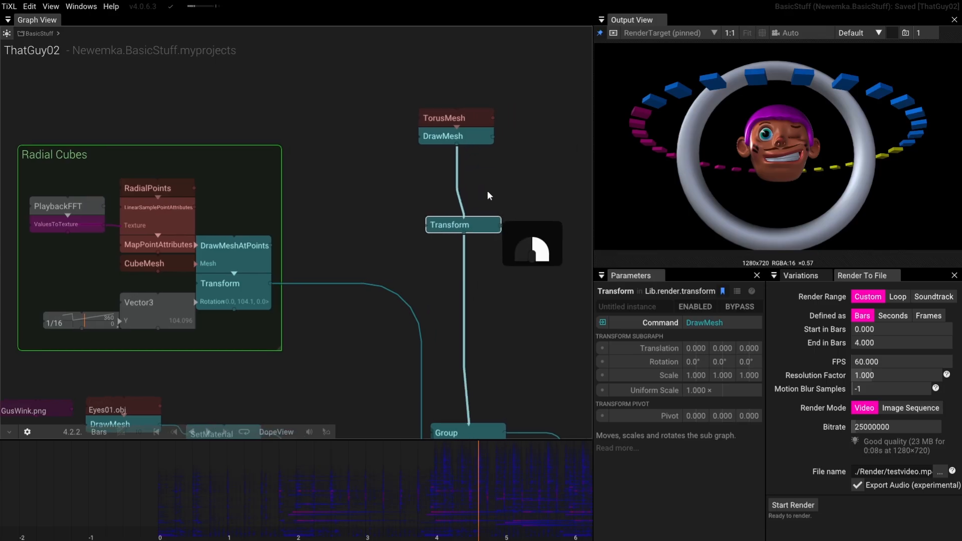
Step: Detach TorusMesh upward from its DrawMesh and delete the Transform operator between DrawMesh and the Group
{"action": "left_click", "coordinate": [468, 121]}
{"action": "left_click_drag", "start_coordinate": [468, 118], "coordinate": [468, 65]}
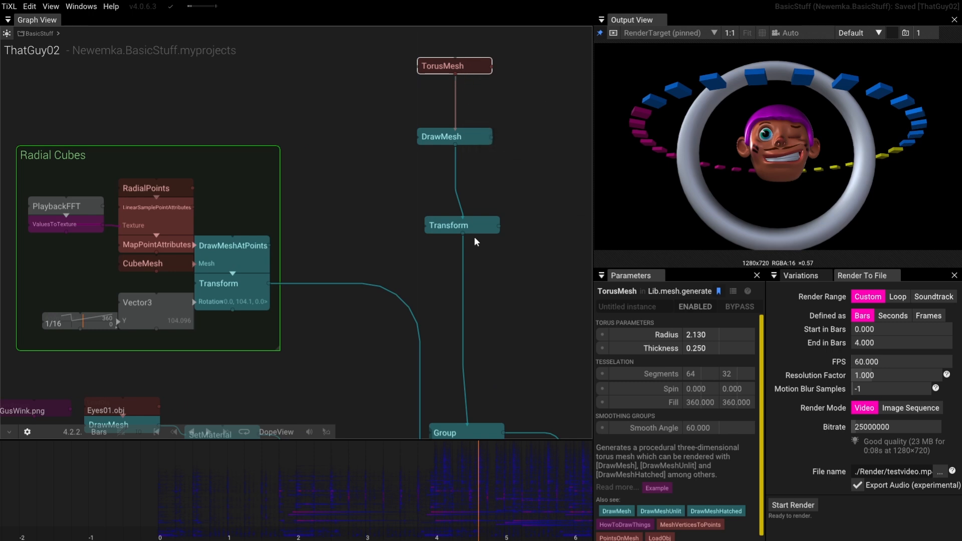
{"action": "left_click_drag", "start_coordinate": [465, 206], "coordinate": [491, 264]}
{"action": "left_click", "coordinate": [498, 253]}
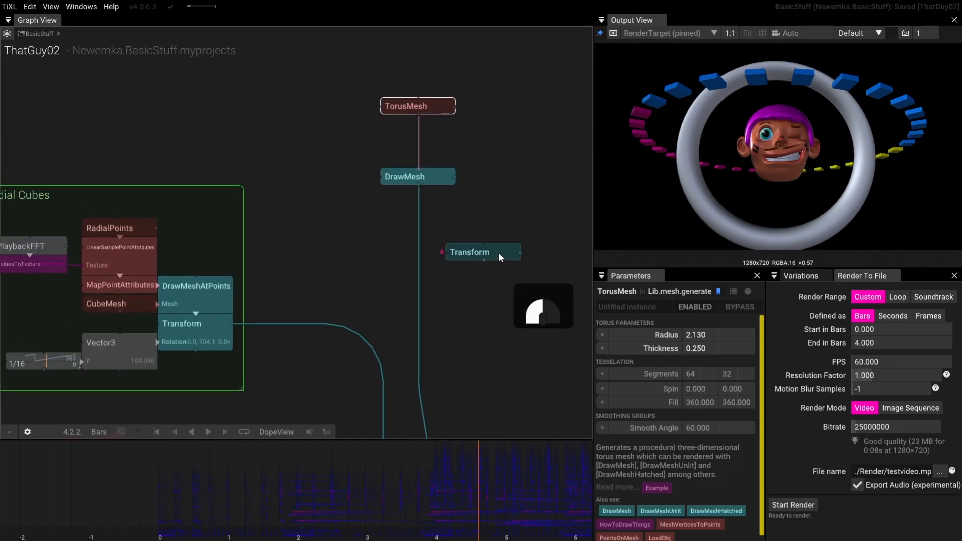
{"action": "key", "text": "Delete"}
Step: Insert a TransformMesh operator on the connection between TorusMesh and DrawMesh, and place TorusMesh directly above it
{"action": "scroll", "coordinate": [459, 254], "scroll_direction": "up", "scroll_amount": 3}
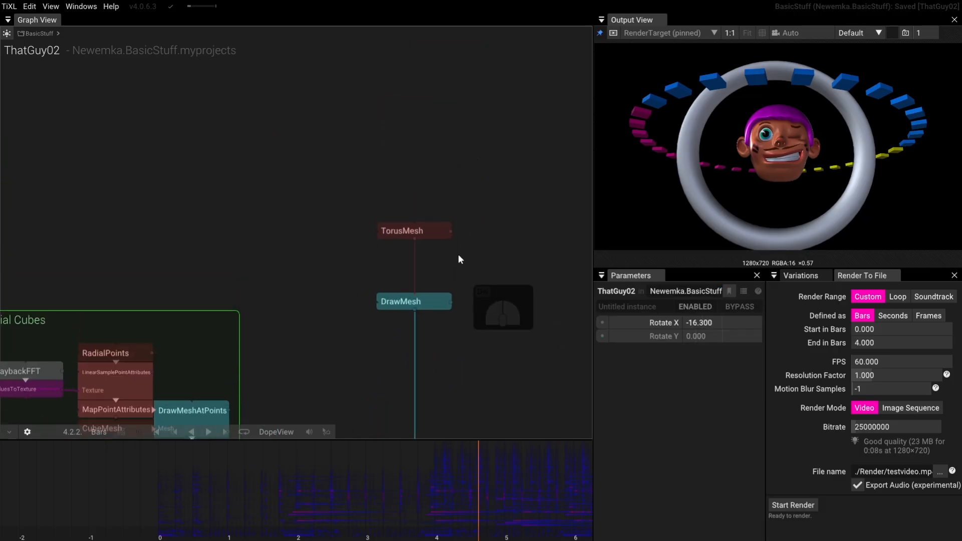
{"action": "left_click_drag", "start_coordinate": [366, 203], "coordinate": [65, 239]}
{"action": "left_click", "coordinate": [236, 250]}
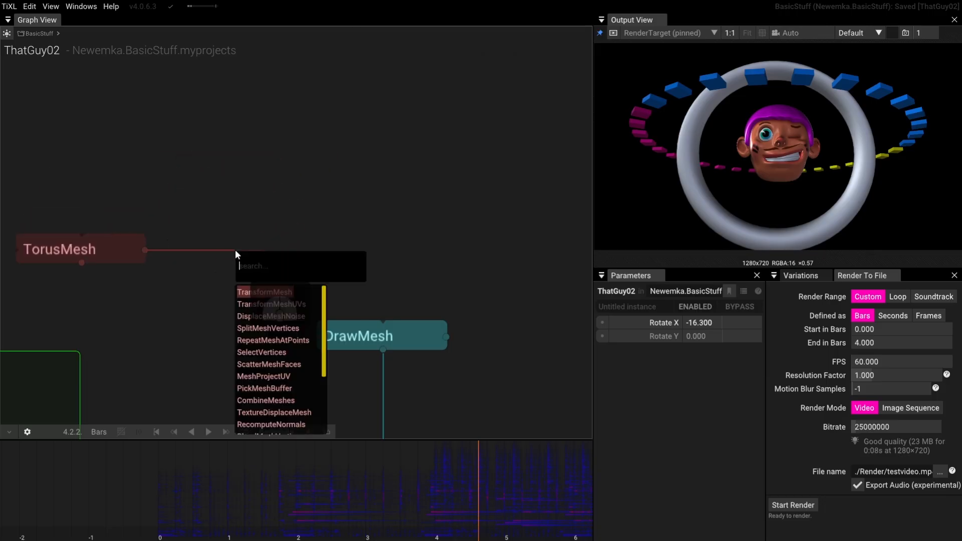
{"action": "left_click", "coordinate": [253, 291]}
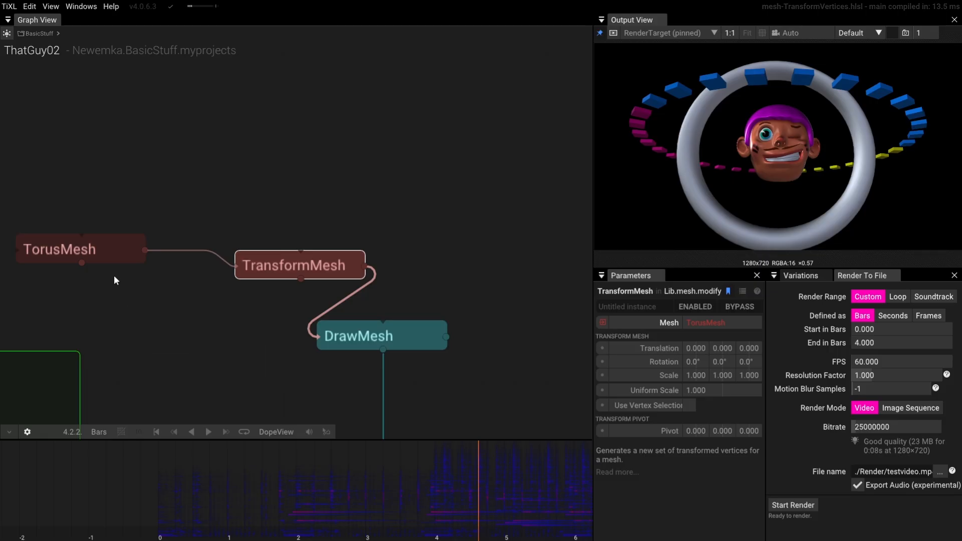
{"action": "left_click_drag", "start_coordinate": [140, 251], "coordinate": [372, 189]}
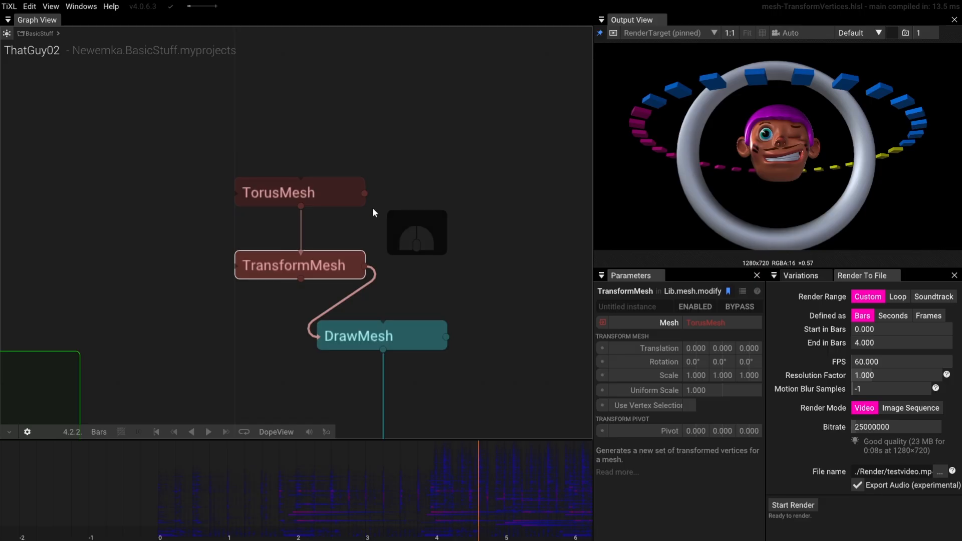
Step: Reduce the TorusMesh radius to 1.770
{"action": "left_click", "coordinate": [329, 194]}
{"action": "left_click_drag", "start_coordinate": [690, 335], "coordinate": [489, 349]}
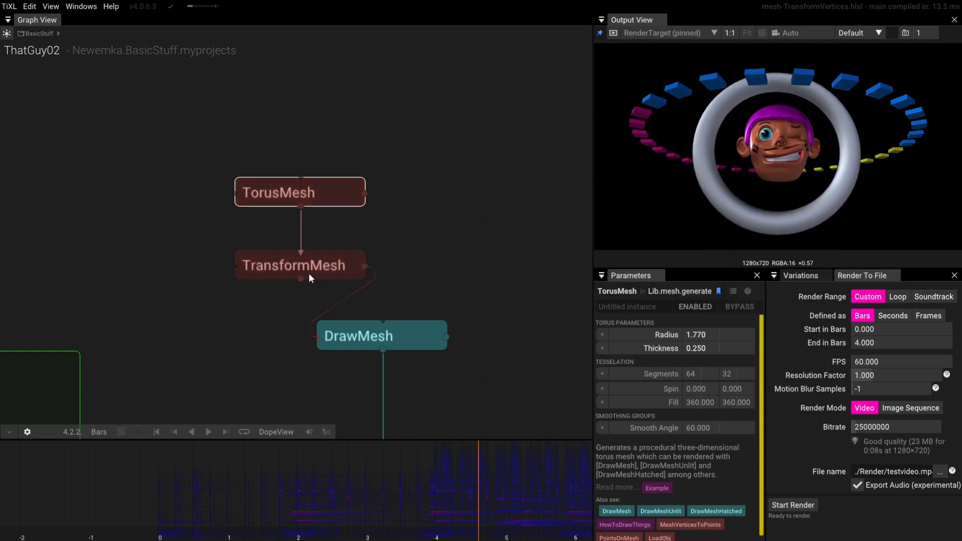
Step: Pull TransformMesh out of the torus chain, delete it, and snap TorusMesh directly on top of its DrawMesh
{"action": "left_click_drag", "start_coordinate": [302, 262], "coordinate": [518, 227]}
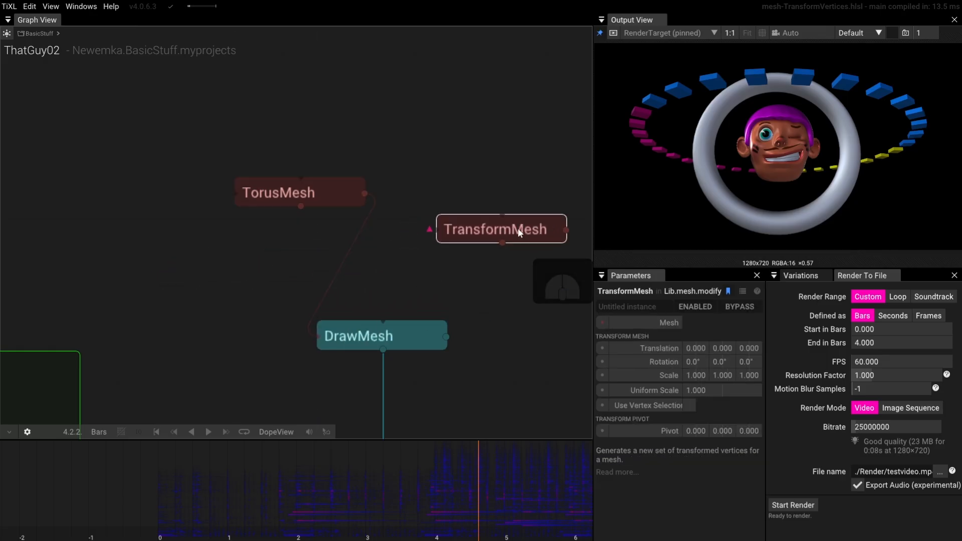
{"action": "key", "text": "Delete"}
{"action": "left_click", "coordinate": [327, 193]}
{"action": "left_click_drag", "start_coordinate": [323, 192], "coordinate": [424, 299]}
Step: Add an AnimValue operator above TorusMesh and connect its Result output to the TorusMesh Radius
{"action": "left_click_drag", "start_coordinate": [102, 229], "coordinate": [239, 188]}
{"action": "left_click_drag", "start_coordinate": [317, 234], "coordinate": [266, 165]}
{"action": "left_click", "coordinate": [264, 161]}
{"action": "key", "text": "Tab"}
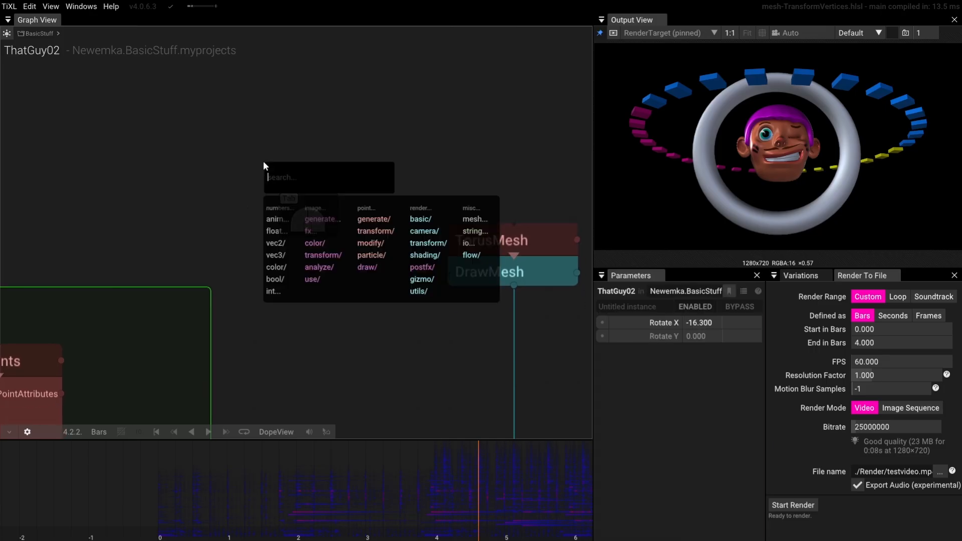
{"action": "type", "text": "ani"}
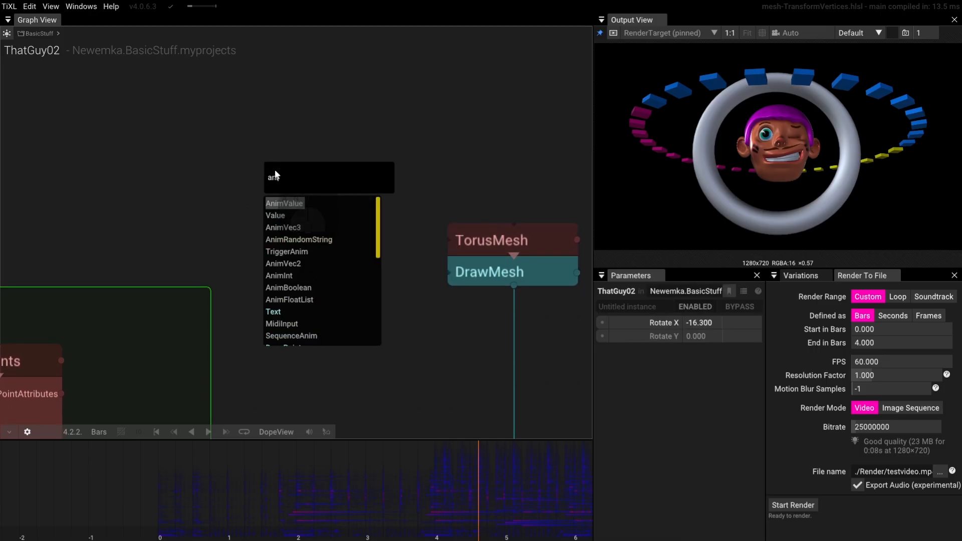
{"action": "left_click", "coordinate": [293, 203]}
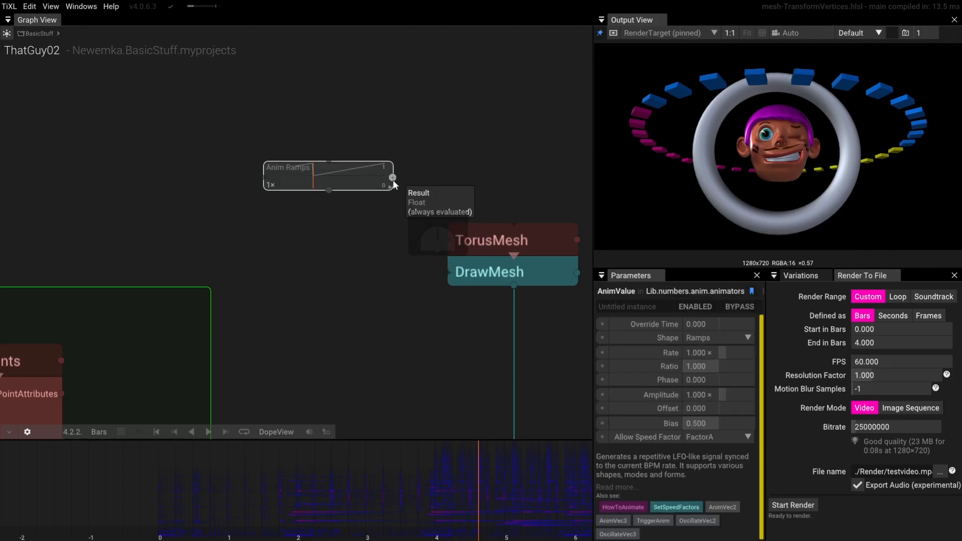
{"action": "left_click_drag", "start_coordinate": [393, 179], "coordinate": [525, 251]}
{"action": "left_click_drag", "start_coordinate": [377, 292], "coordinate": [328, 280]}
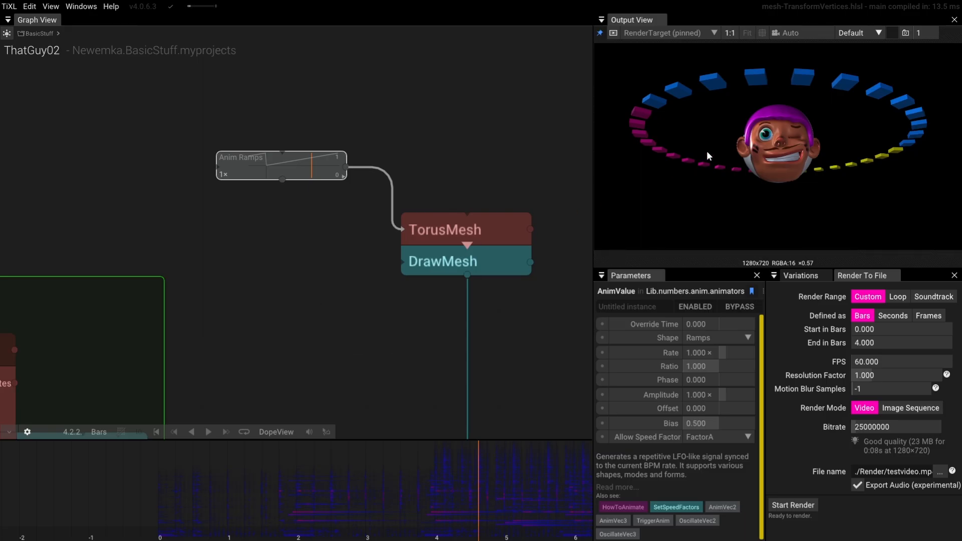
Step: Lock the output view to the scene's Camera and orbit it to a nearly level side view of the head
{"action": "left_click", "coordinate": [797, 34]}
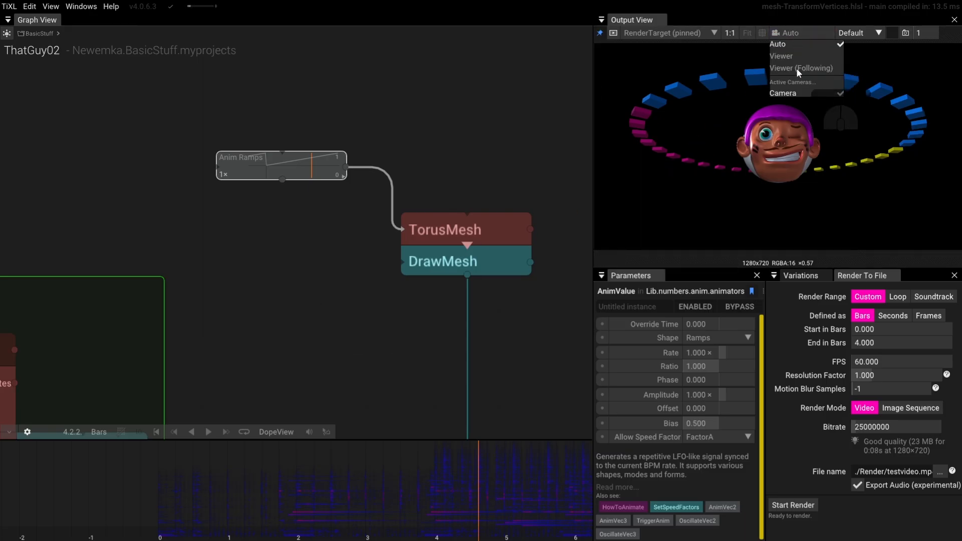
{"action": "left_click", "coordinate": [797, 94]}
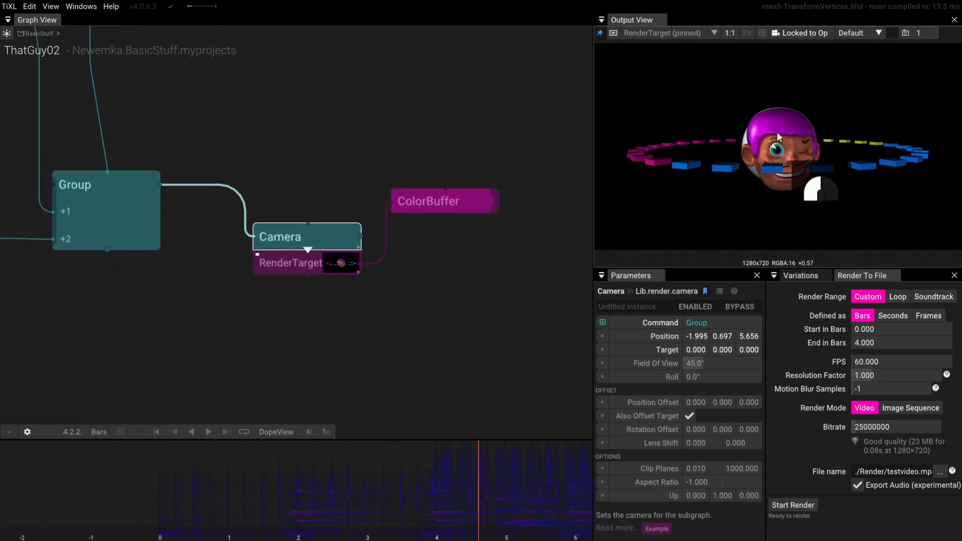
{"action": "scroll", "coordinate": [194, 176], "scroll_direction": "down", "scroll_amount": 3}
{"action": "left_click_drag", "start_coordinate": [195, 167], "coordinate": [360, 305]}
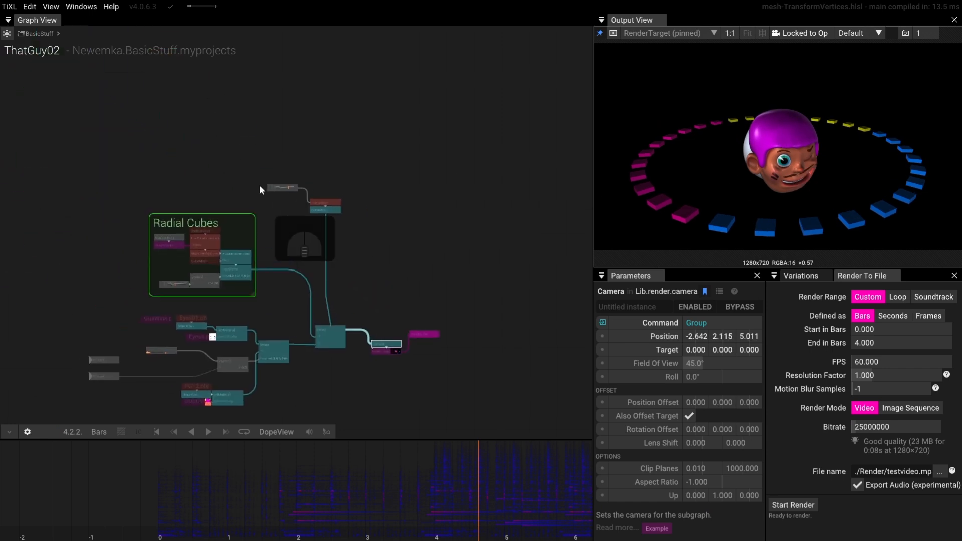
{"action": "scroll", "coordinate": [260, 185], "scroll_direction": "up", "scroll_amount": 5}
{"action": "left_click_drag", "start_coordinate": [346, 239], "coordinate": [277, 207]}
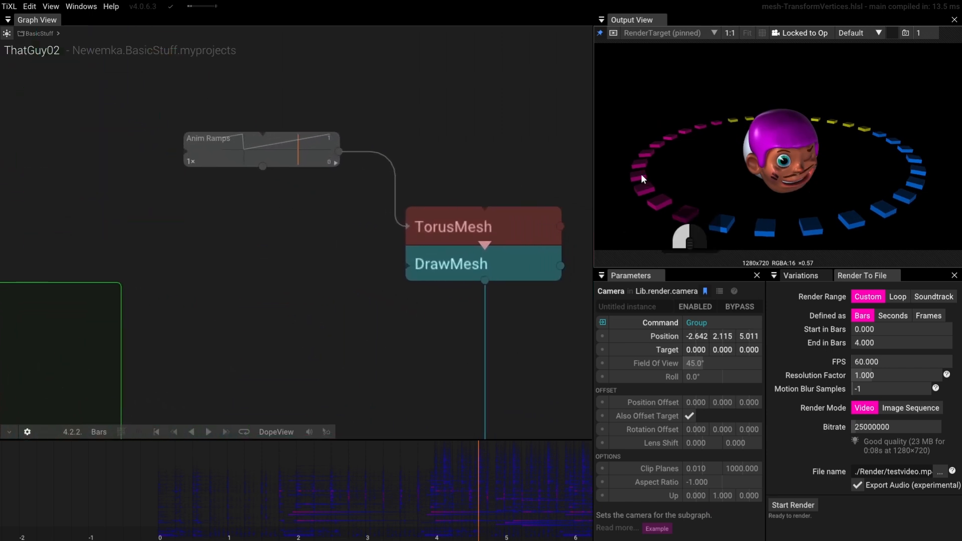
{"action": "left_click_drag", "start_coordinate": [641, 173], "coordinate": [783, 157]}
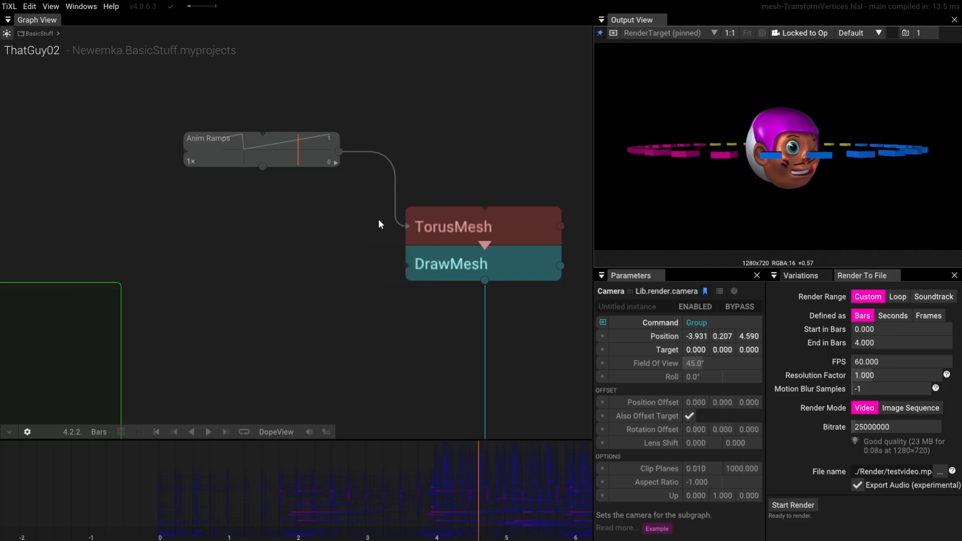
Step: Inspect the TorusMesh Radius driven by AnimValue while playing the timeline from the start
{"action": "left_click", "coordinate": [444, 225]}
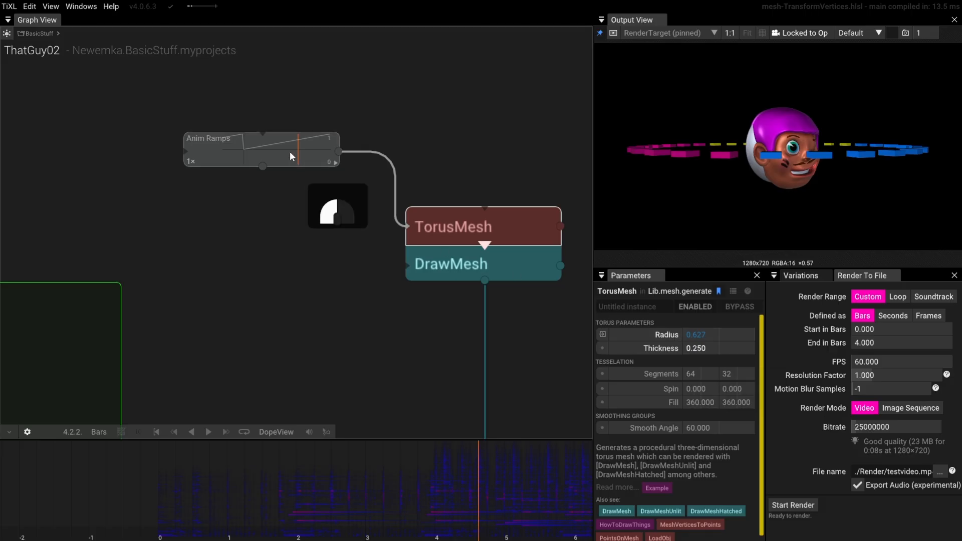
{"action": "left_click_drag", "start_coordinate": [290, 151], "coordinate": [264, 146]}
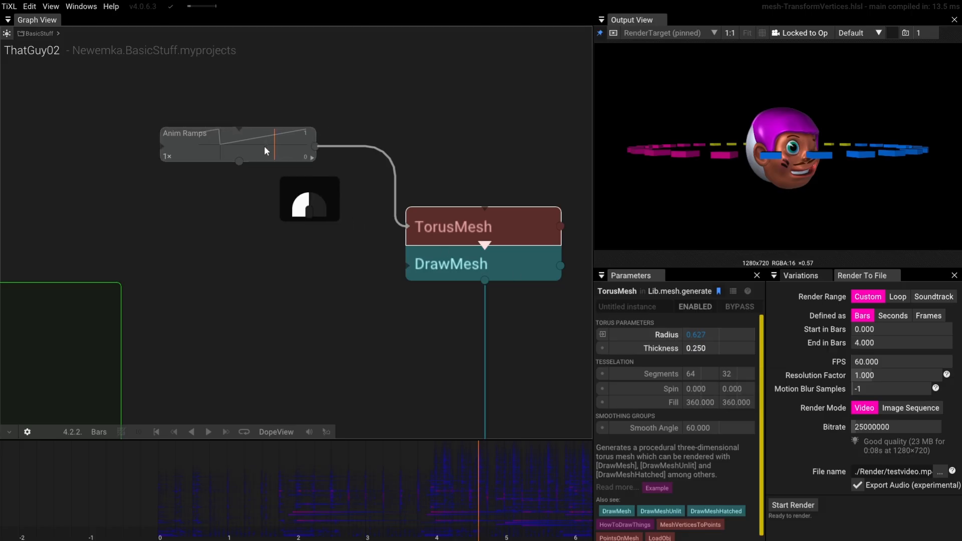
{"action": "left_click", "coordinate": [121, 431]}
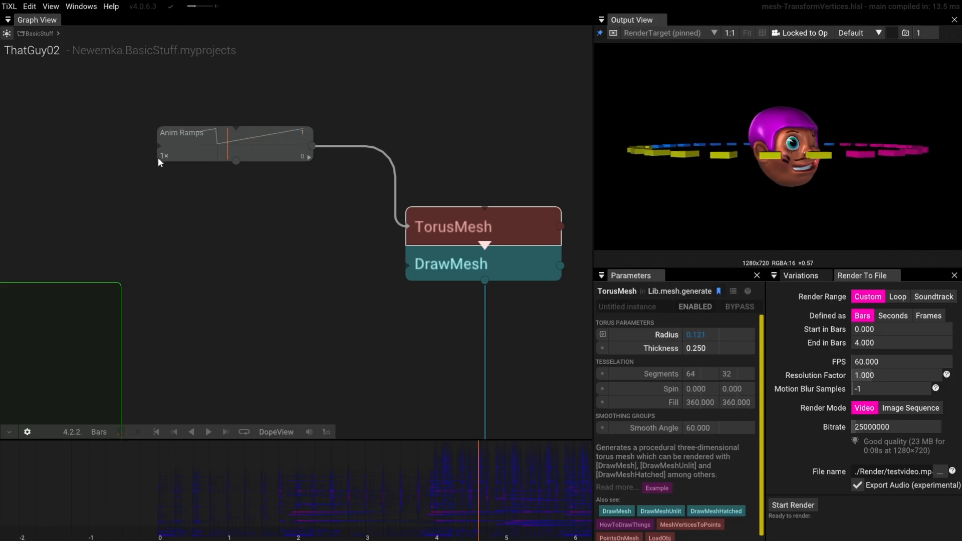
{"action": "scroll", "coordinate": [163, 157], "scroll_direction": "up", "scroll_amount": 2}
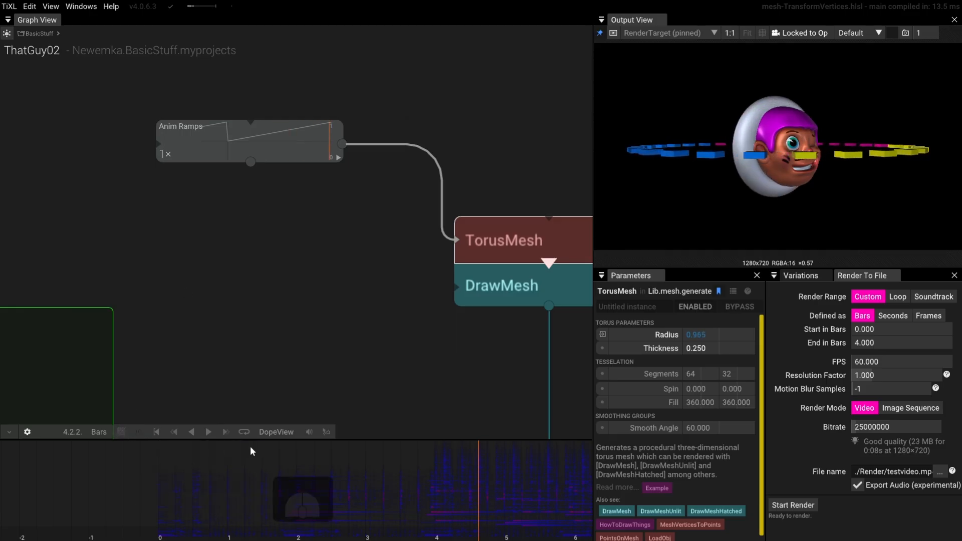
{"action": "left_click", "coordinate": [156, 431]}
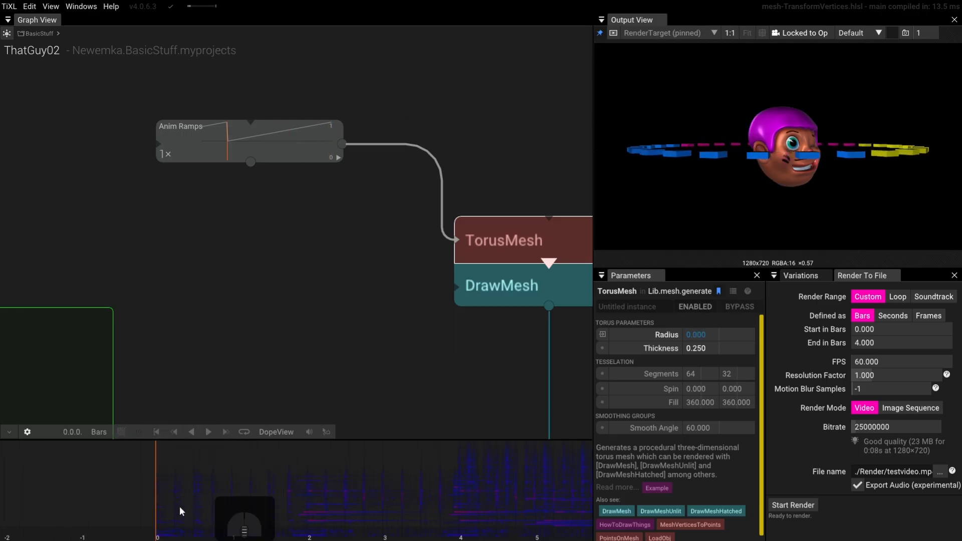
{"action": "scroll", "coordinate": [179, 506], "scroll_direction": "up", "scroll_amount": 3}
{"action": "scroll", "coordinate": [207, 502], "scroll_direction": "down", "scroll_amount": 5}
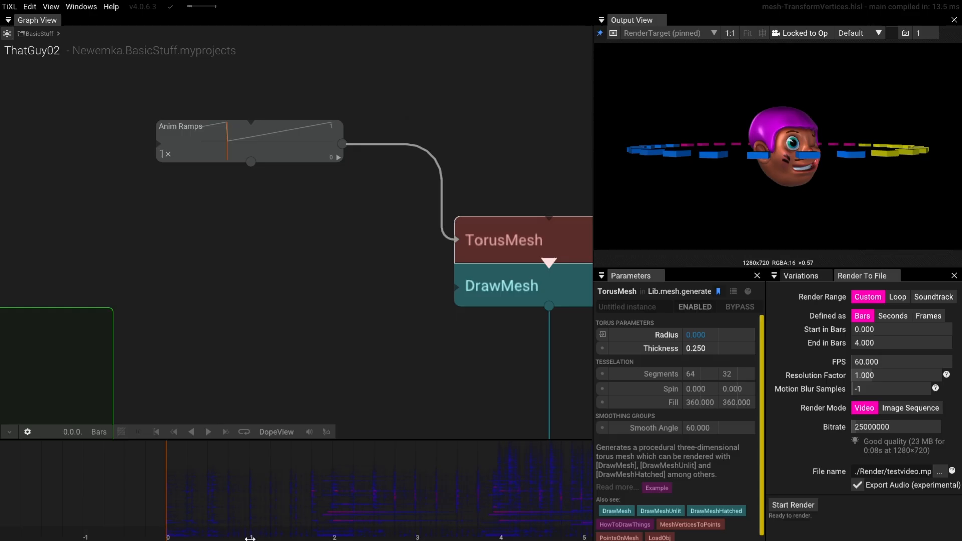
{"action": "left_click", "coordinate": [208, 432]}
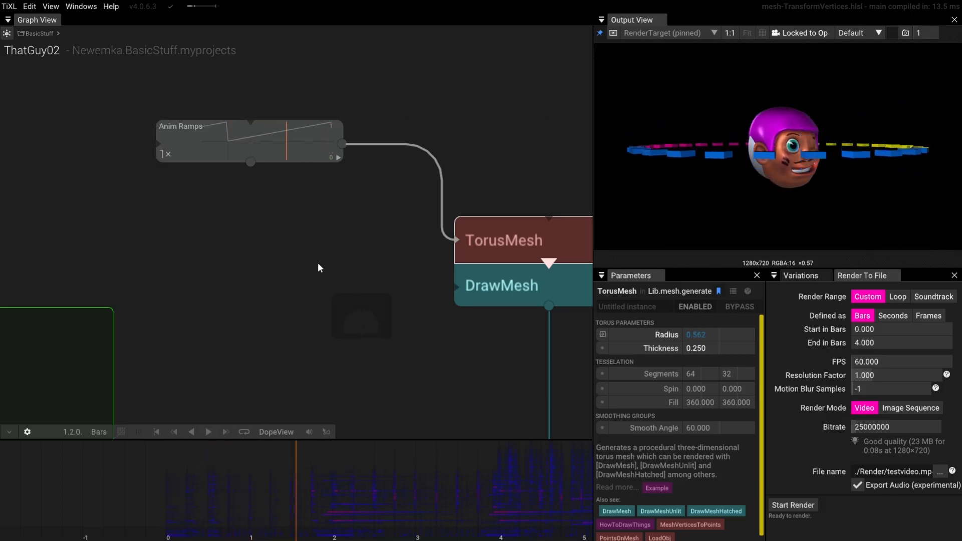
Step: Insert a Remap operator on the connection between AnimValue and TorusMesh, snap it beneath AnimValue, and save the project
{"action": "left_click_drag", "start_coordinate": [272, 137], "coordinate": [237, 146]}
{"action": "left_click", "coordinate": [238, 146]}
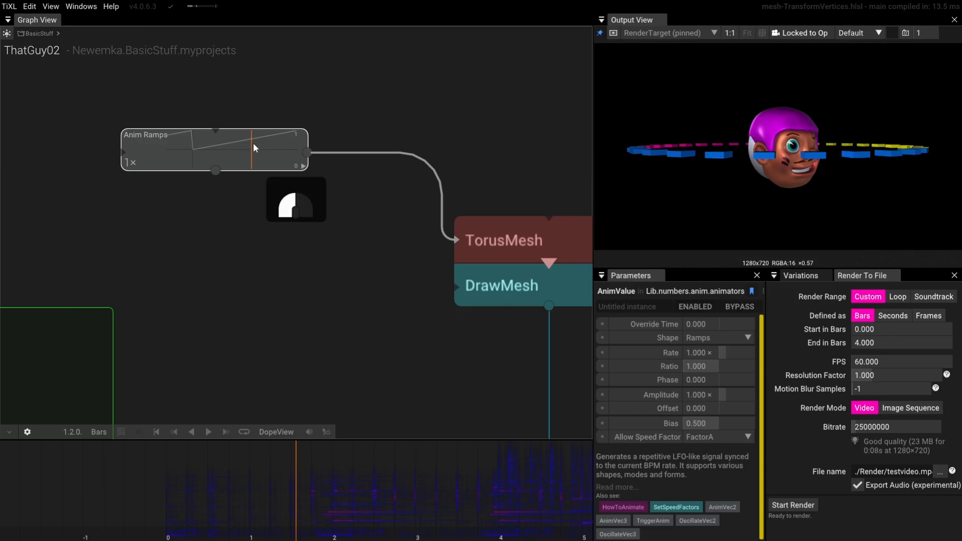
{"action": "left_click_drag", "start_coordinate": [253, 144], "coordinate": [307, 91]}
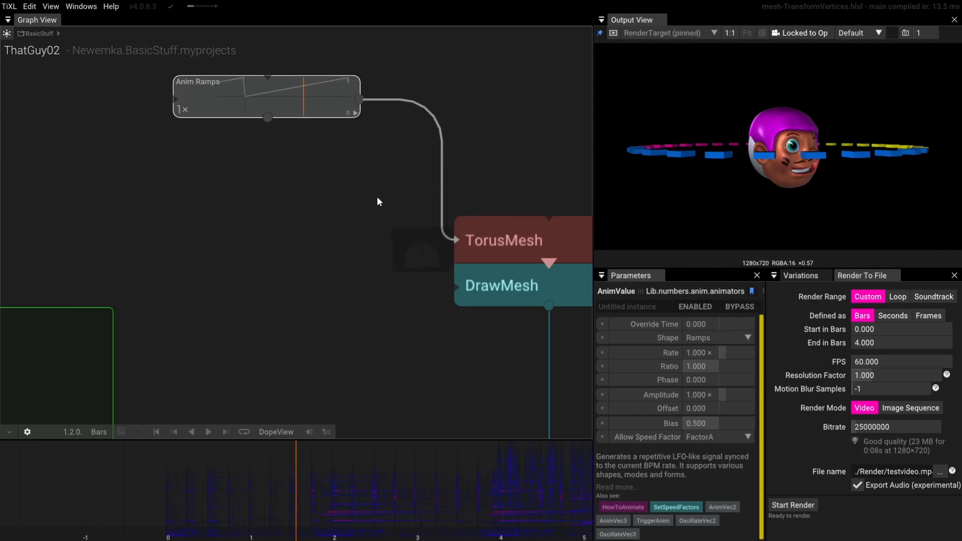
{"action": "left_click", "coordinate": [443, 149]}
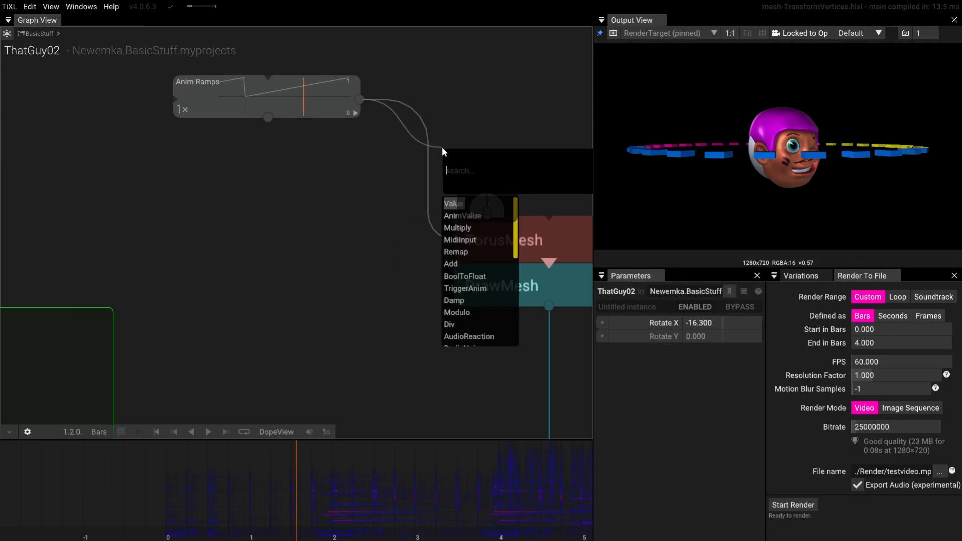
{"action": "type", "text": "remap"}
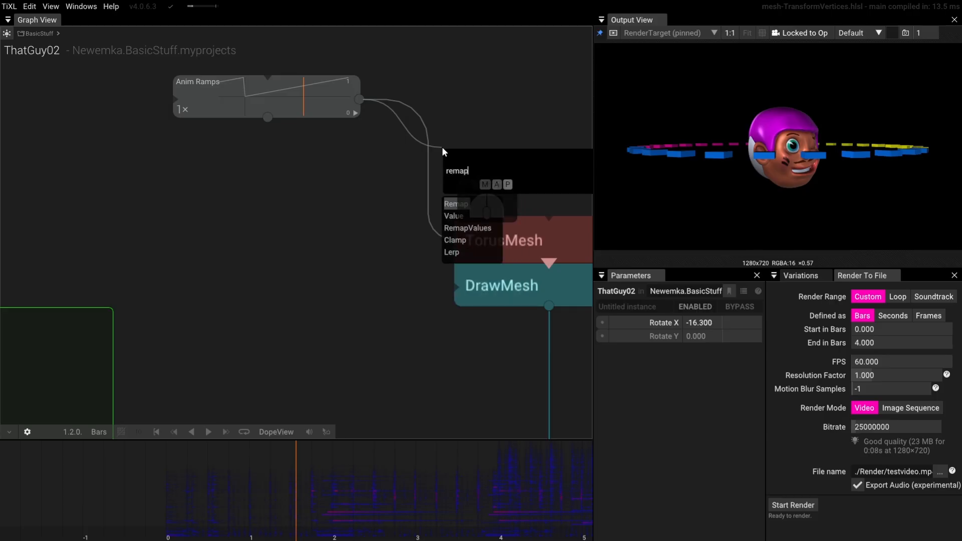
{"action": "left_click", "coordinate": [458, 206]}
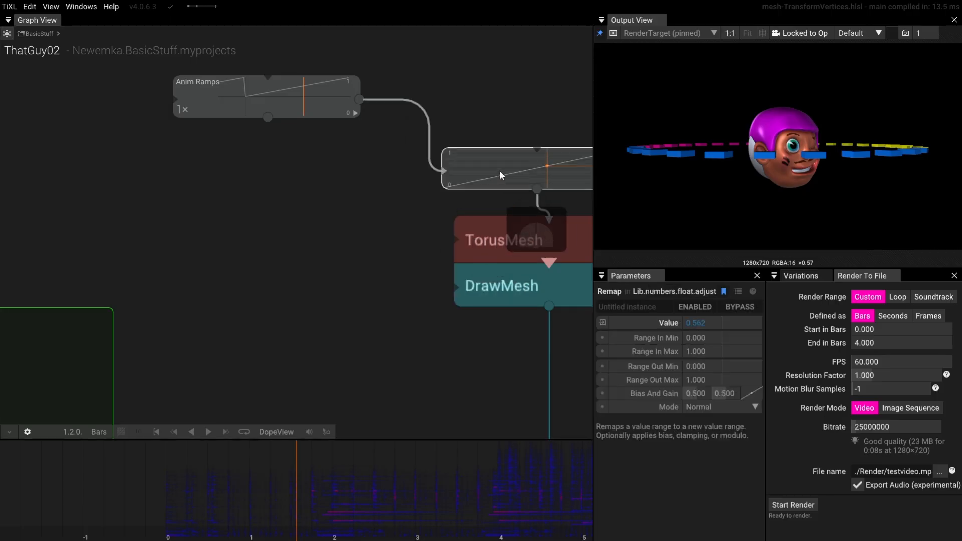
{"action": "left_click_drag", "start_coordinate": [499, 171], "coordinate": [229, 167]}
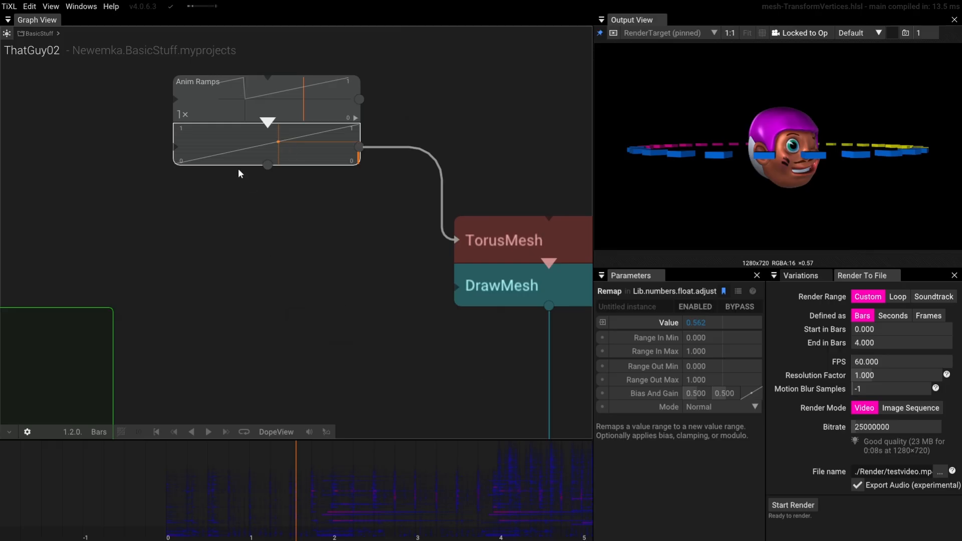
{"action": "key", "text": "ctrl+s"}
Step: Set the Remap's Range Out Min to 1.550 and its Range Out Max to 1.980
{"action": "left_click", "coordinate": [156, 431]}
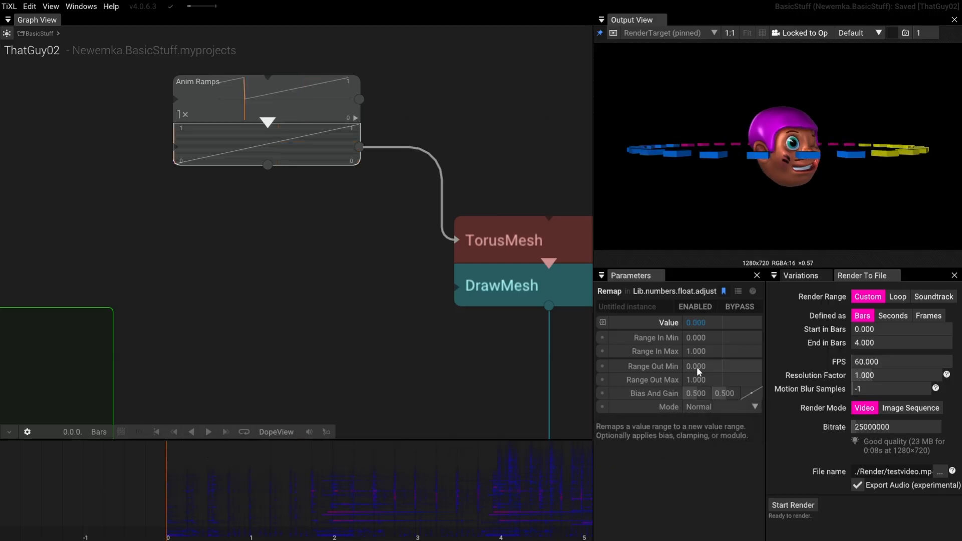
{"action": "left_click_drag", "start_coordinate": [696, 367], "coordinate": [895, 339]}
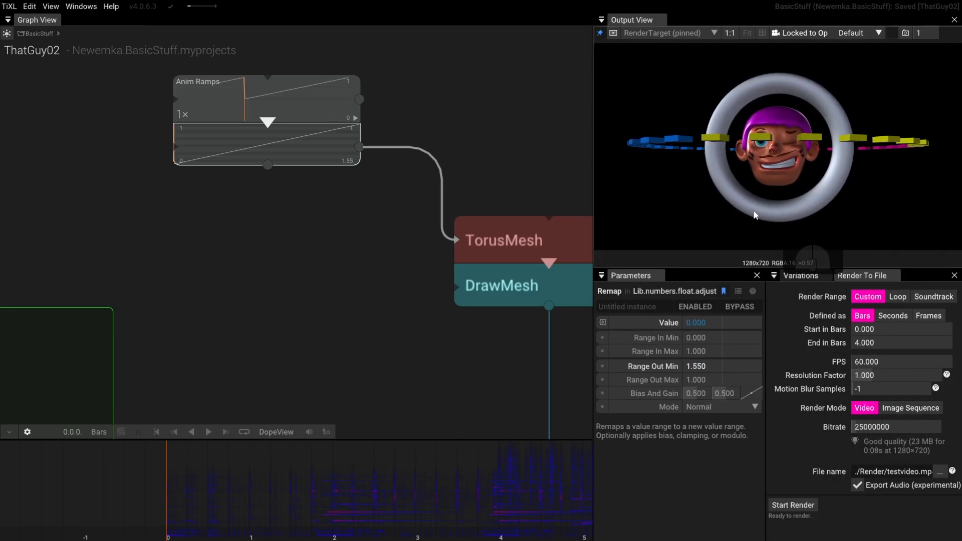
{"action": "left_click_drag", "start_coordinate": [696, 380], "coordinate": [822, 375]}
{"action": "left_click_drag", "start_coordinate": [224, 532], "coordinate": [250, 529]}
{"action": "key", "text": "shift"}
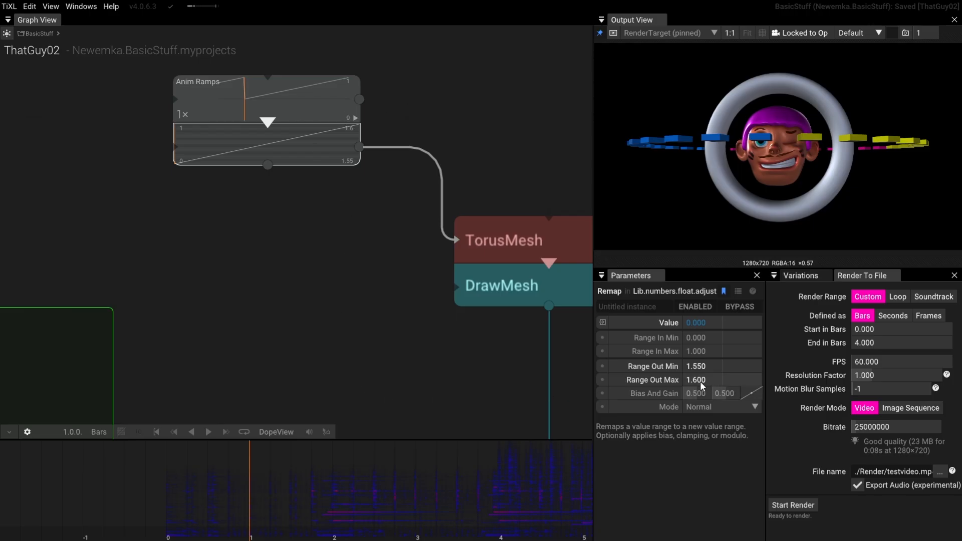
{"action": "left_click_drag", "start_coordinate": [702, 380], "coordinate": [781, 370]}
Step: Play the scene from the start to check the torus radius pulse, and stop around bar 1
{"action": "left_click", "coordinate": [157, 432]}
{"action": "left_click", "coordinate": [209, 432]}
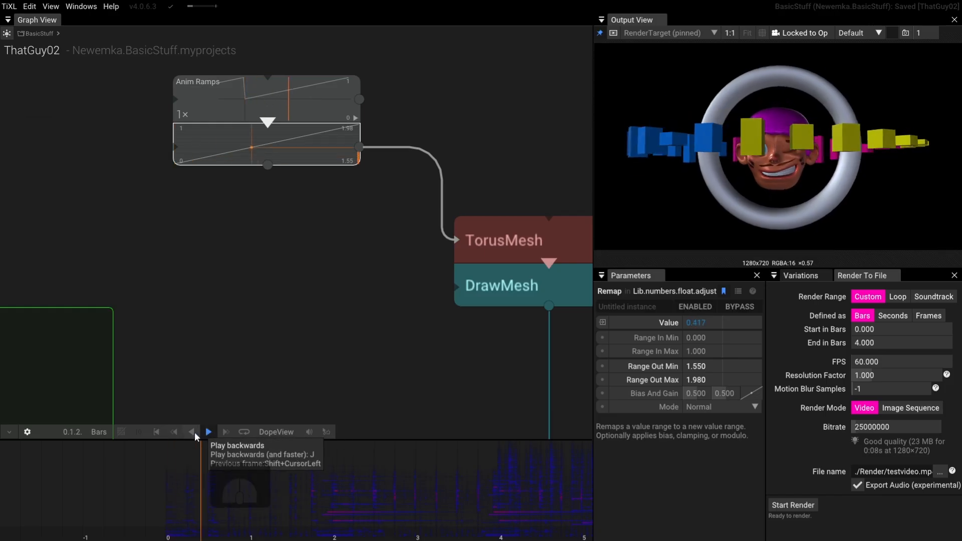
{"action": "left_click", "coordinate": [210, 431]}
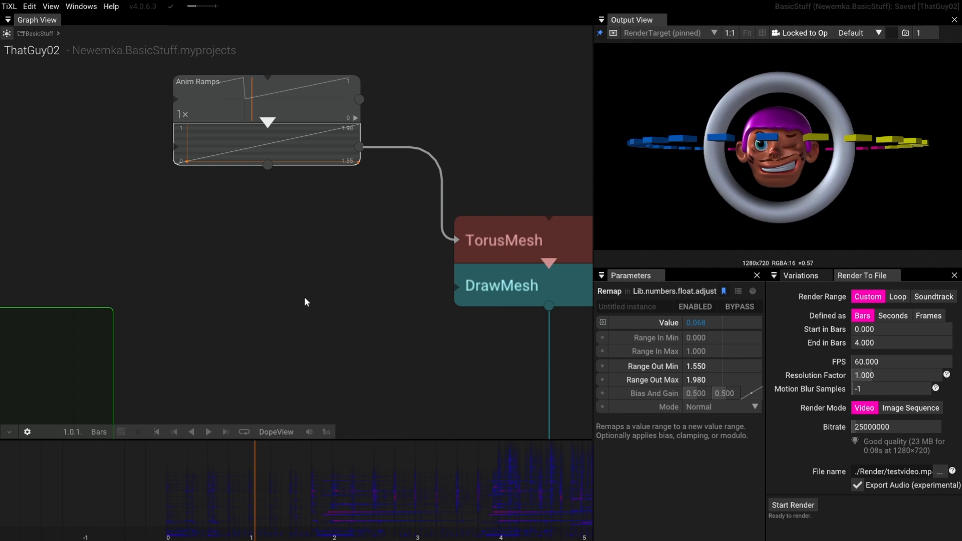
Step: Round the Remap's output range by setting Range Out Max to 2 and Range Out Min to 1.5
{"action": "left_click_drag", "start_coordinate": [304, 297], "coordinate": [302, 325]}
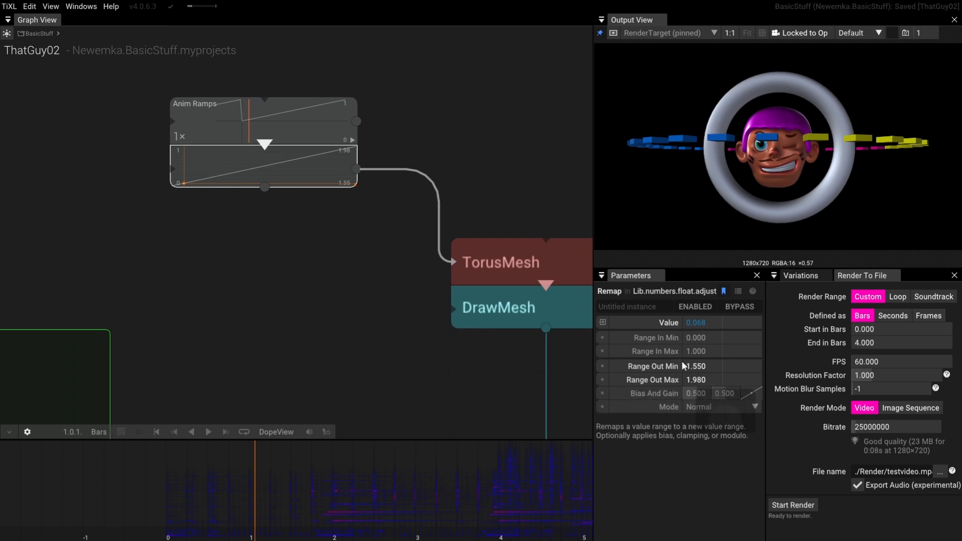
{"action": "left_click", "coordinate": [703, 381]}
{"action": "type", "text": "2"}
{"action": "key", "text": "Return"}
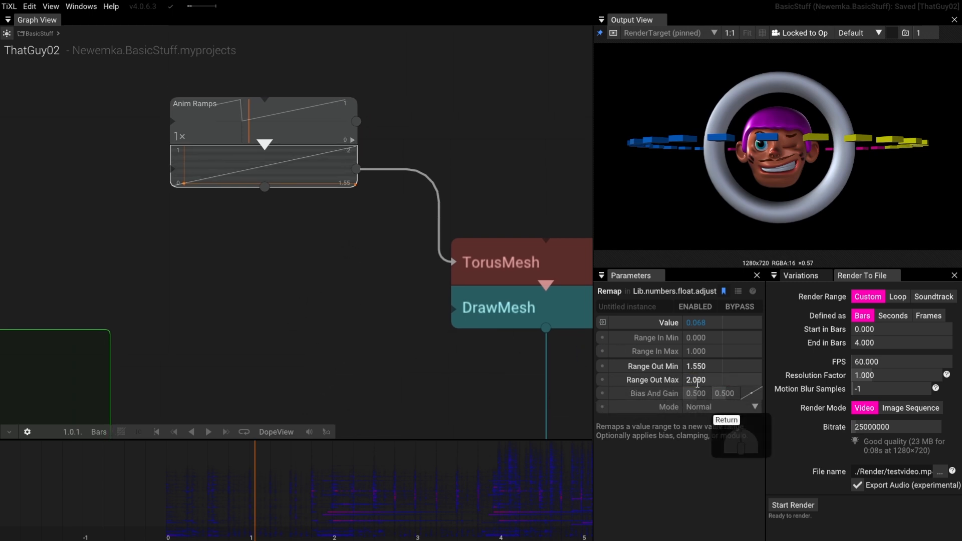
{"action": "left_click", "coordinate": [698, 366]}
{"action": "type", "text": "1.5"}
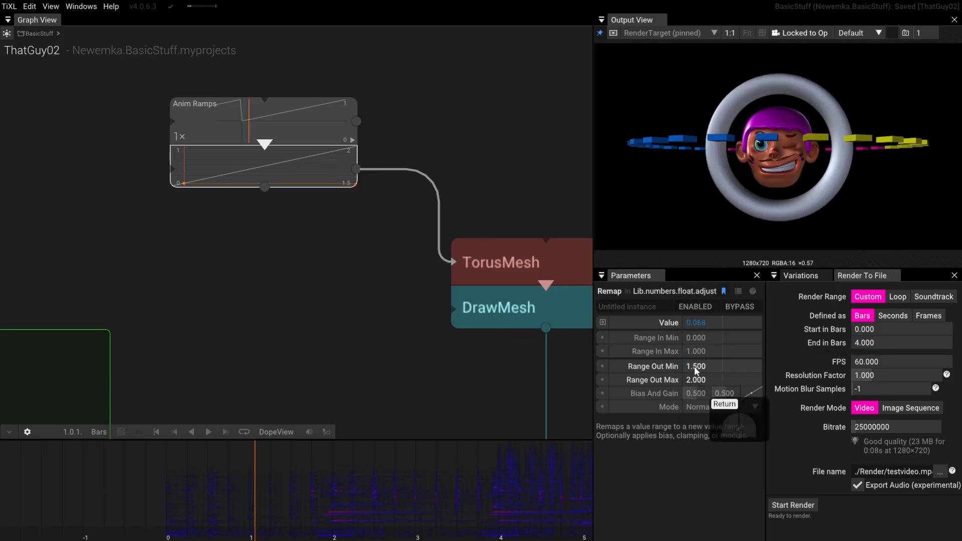
{"action": "key", "text": "Return"}
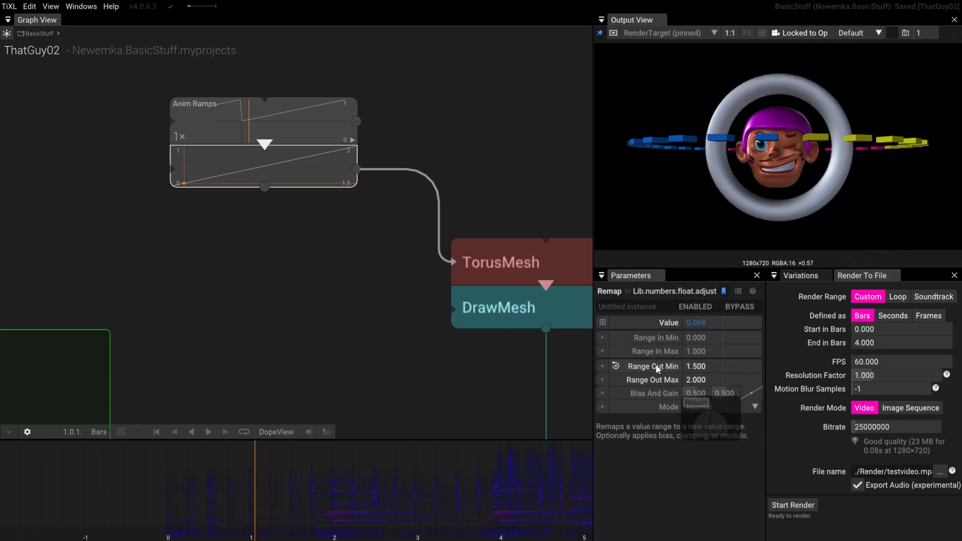
Step: Preview the torus pulse with the rounded Remap range and stop playback in bar 5
{"action": "left_click", "coordinate": [209, 431]}
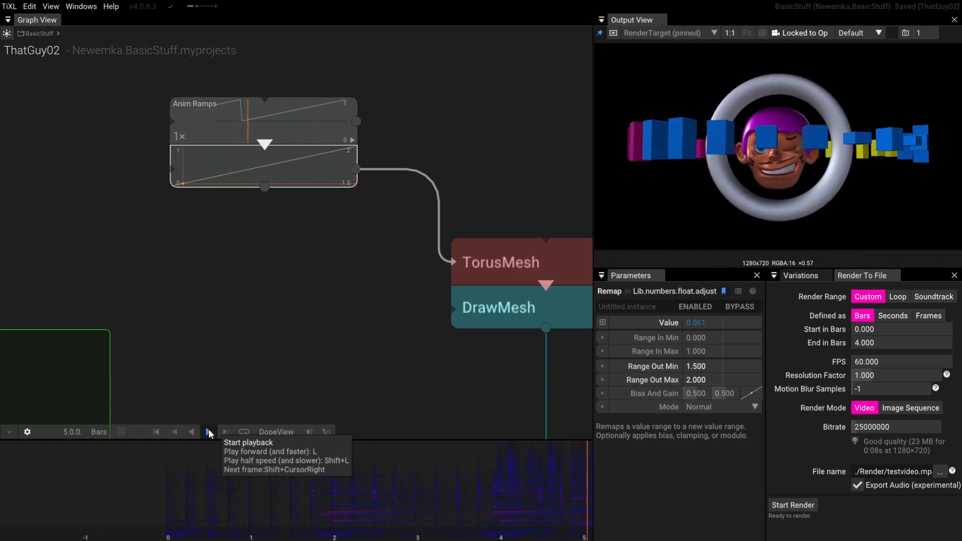
{"action": "left_click", "coordinate": [208, 430]}
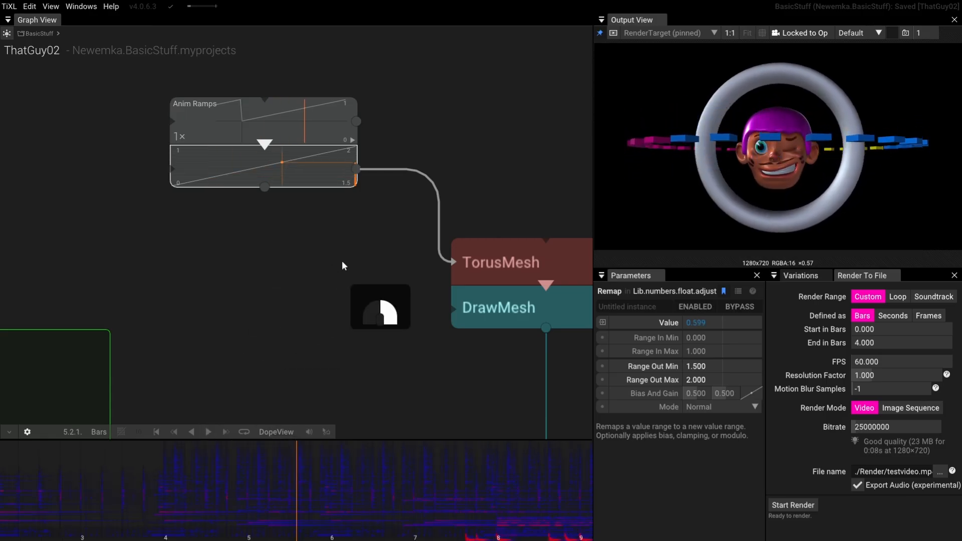
{"action": "left_click_drag", "start_coordinate": [342, 261], "coordinate": [380, 316]}
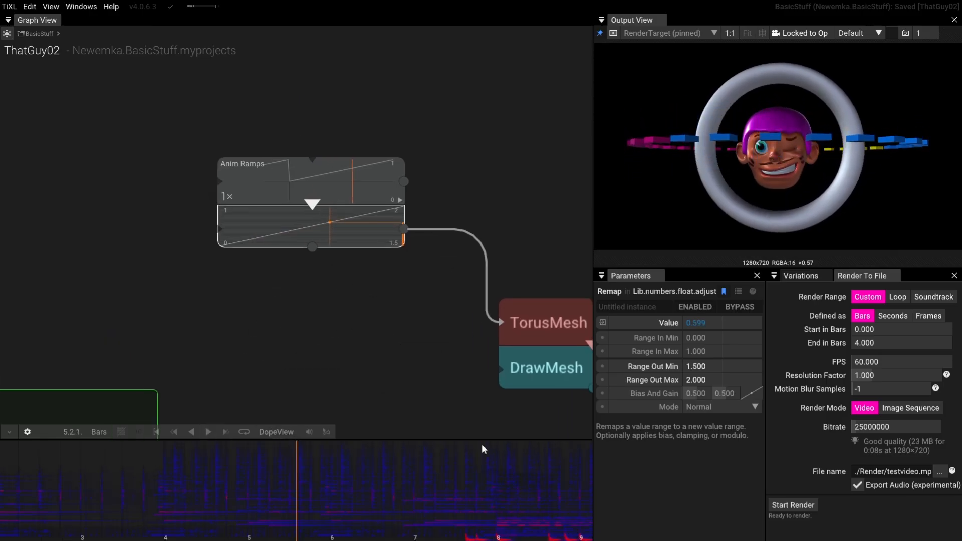
Step: Move the playhead to around bar 27 in the audio timeline, just before the louder section starts
{"action": "scroll", "coordinate": [451, 461], "scroll_direction": "down", "scroll_amount": 5}
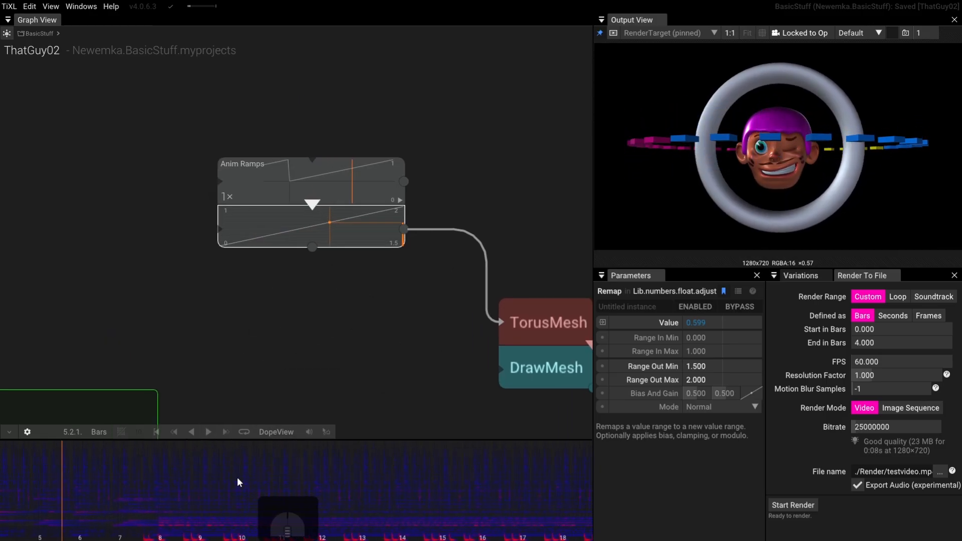
{"action": "scroll", "coordinate": [237, 482], "scroll_direction": "down", "scroll_amount": 6}
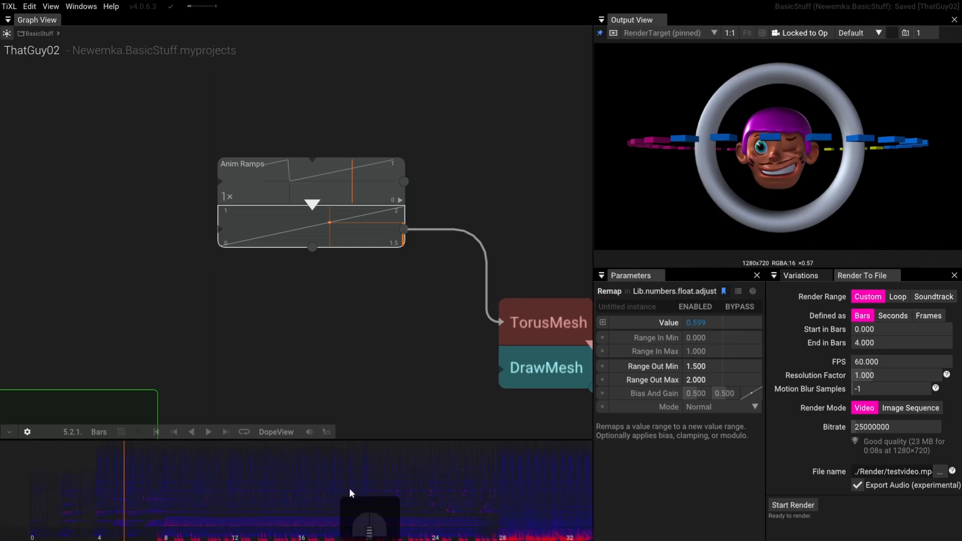
{"action": "scroll", "coordinate": [350, 490], "scroll_direction": "down", "scroll_amount": 4}
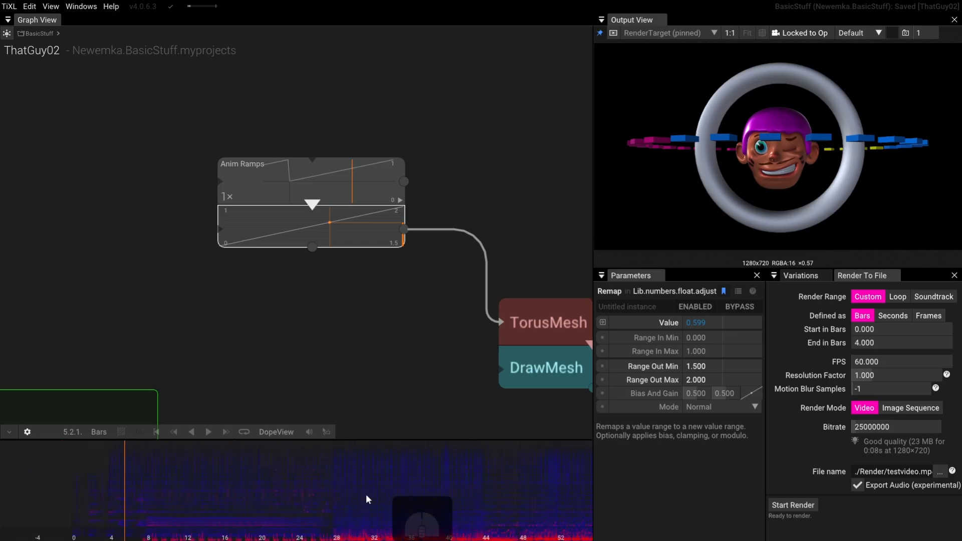
{"action": "scroll", "coordinate": [366, 494], "scroll_direction": "up", "scroll_amount": 7}
{"action": "left_click", "coordinate": [266, 495]}
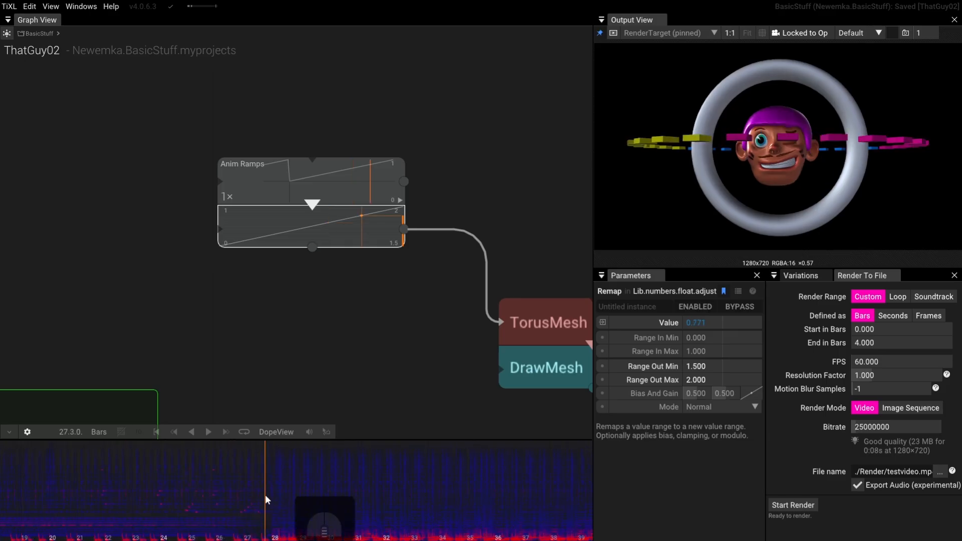
Step: Set the AnimValue's Rate to 4 and preview the torus pulse, stopping playback at bar 35
{"action": "left_click", "coordinate": [356, 171]}
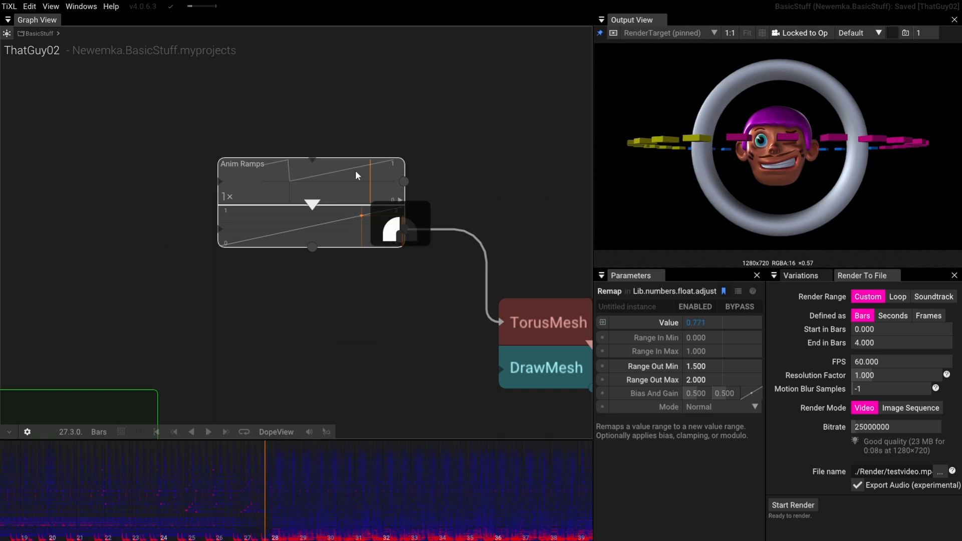
{"action": "left_click", "coordinate": [726, 354]}
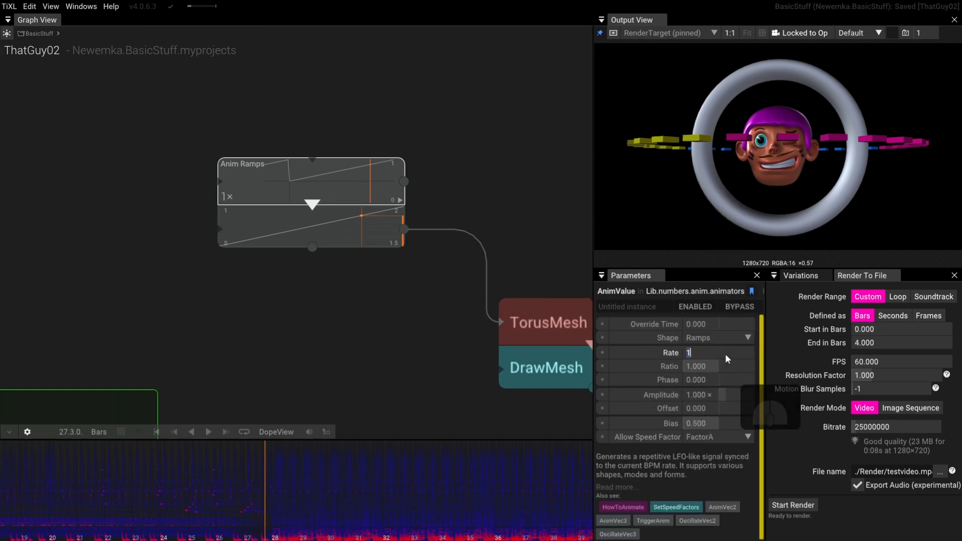
{"action": "type", "text": "4"}
{"action": "key", "text": "Return"}
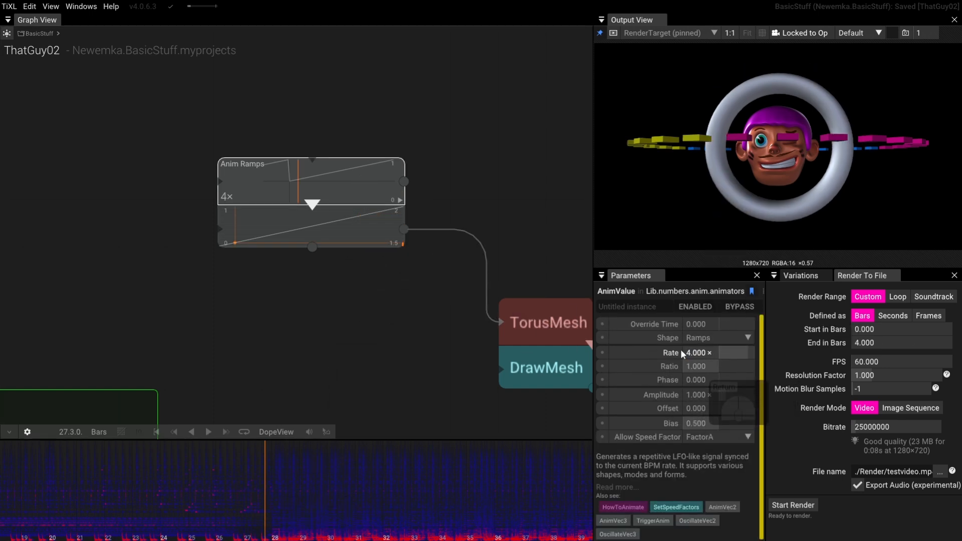
{"action": "left_click", "coordinate": [205, 432]}
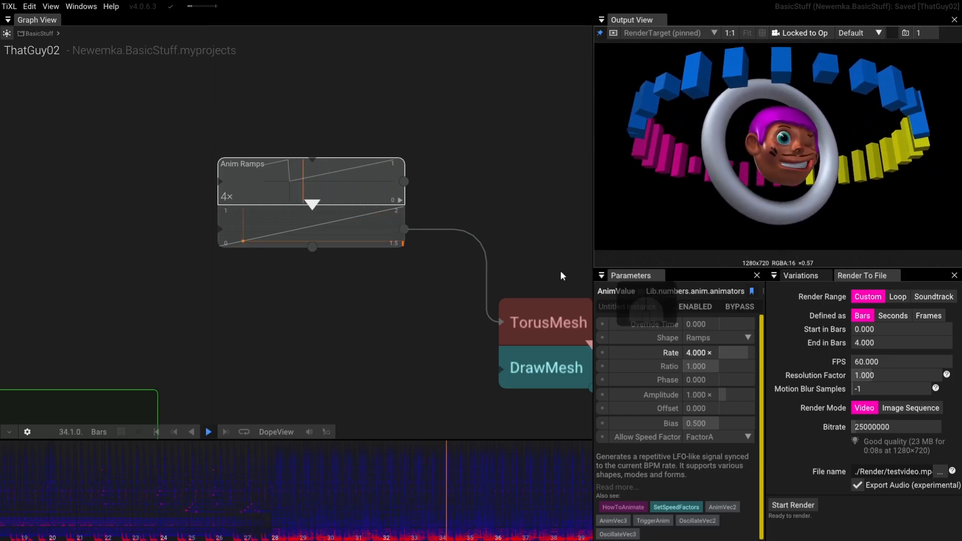
{"action": "left_click", "coordinate": [208, 432]}
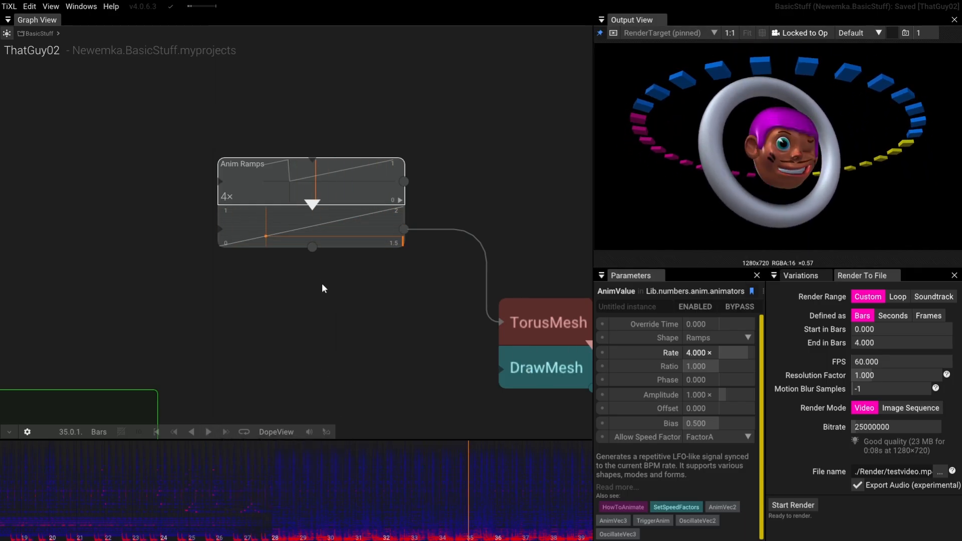
Step: Switch the AnimValue's Shape to KickSaws with a Bias of 0.130, and preview the torus pulse up to bar 38
{"action": "left_click", "coordinate": [359, 186]}
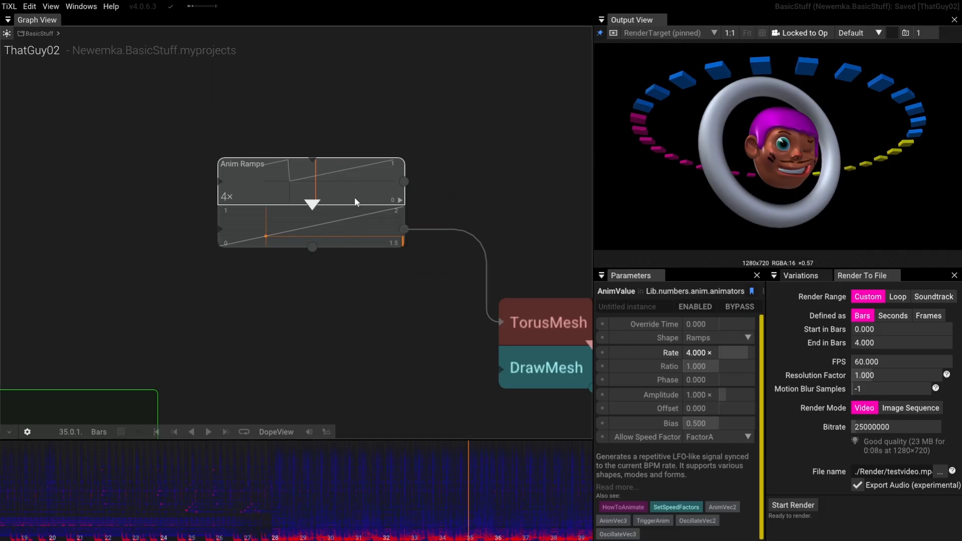
{"action": "left_click", "coordinate": [323, 180]}
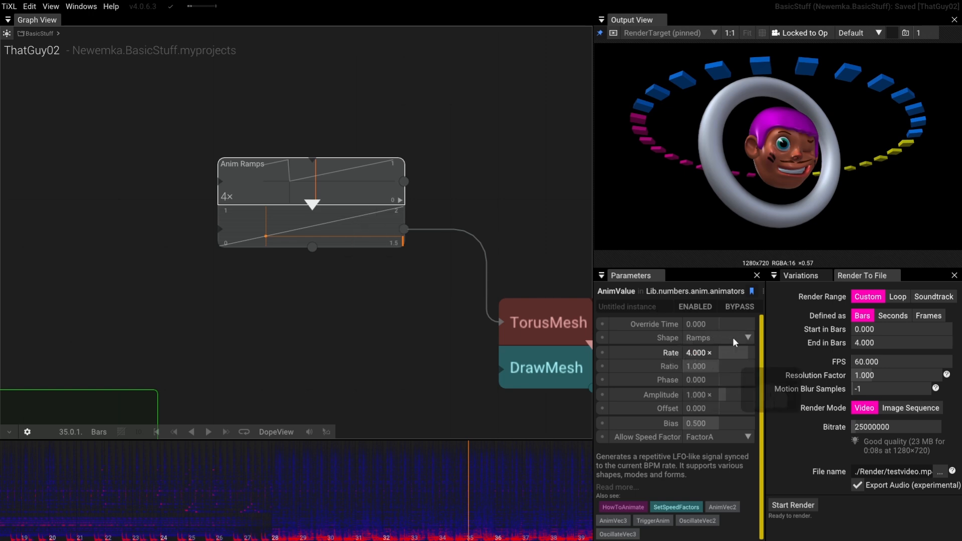
{"action": "left_click", "coordinate": [747, 338]}
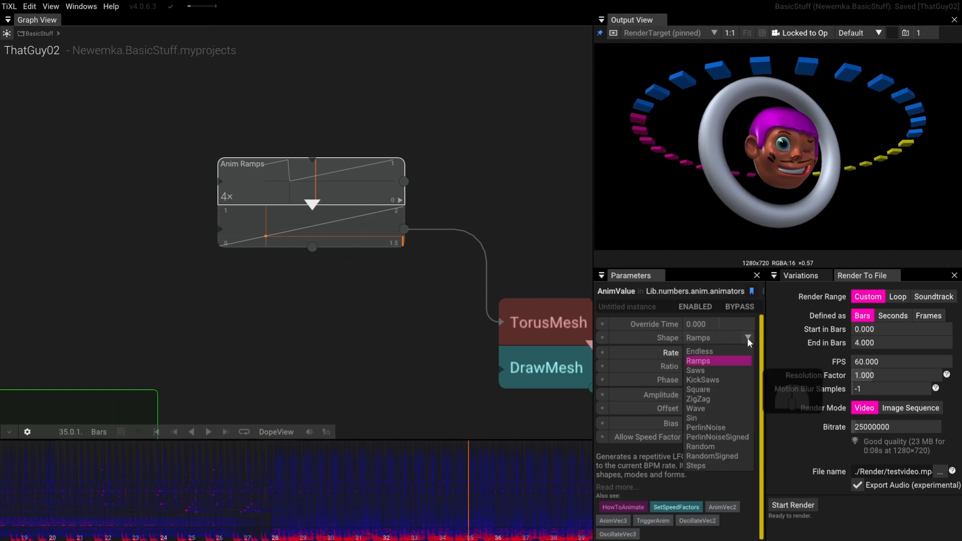
{"action": "left_click", "coordinate": [715, 380]}
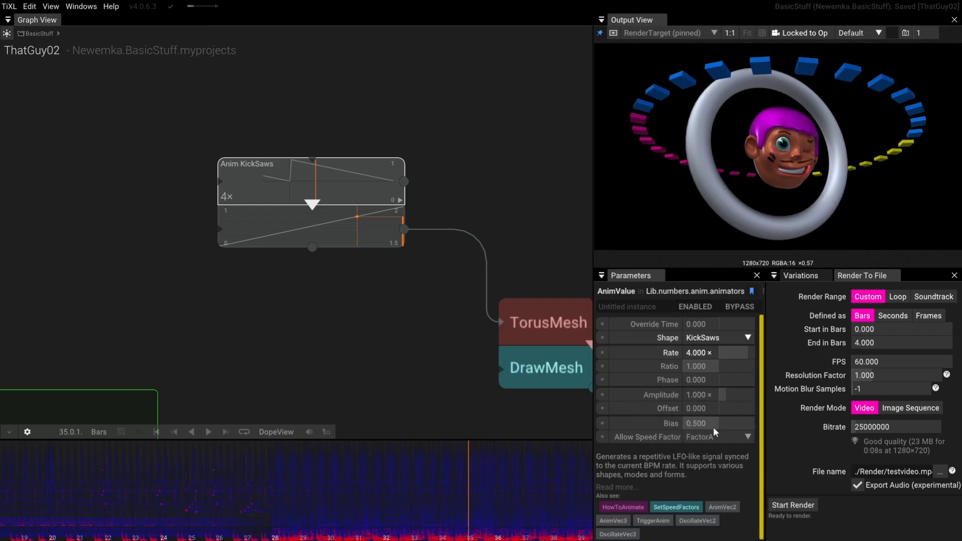
{"action": "left_click_drag", "start_coordinate": [720, 423], "coordinate": [616, 426]}
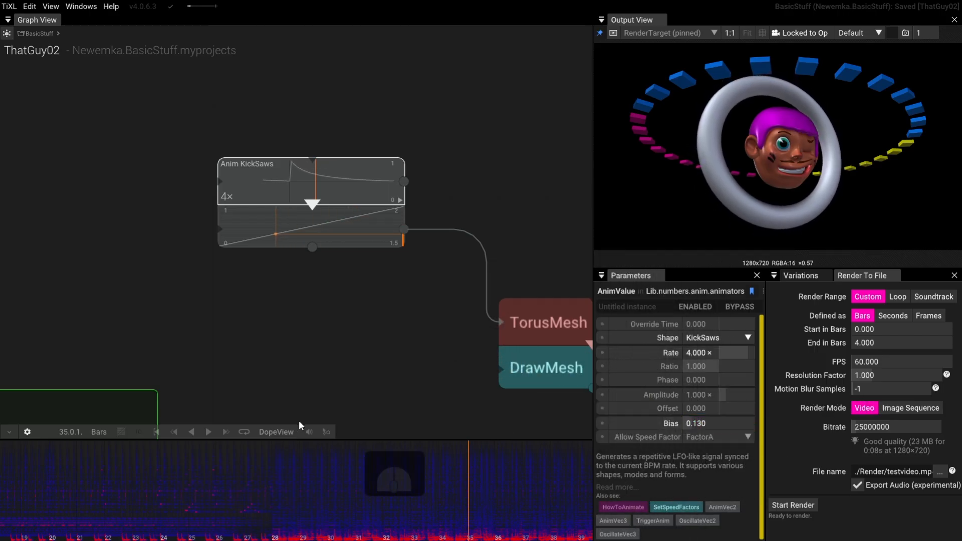
{"action": "left_click", "coordinate": [208, 433]}
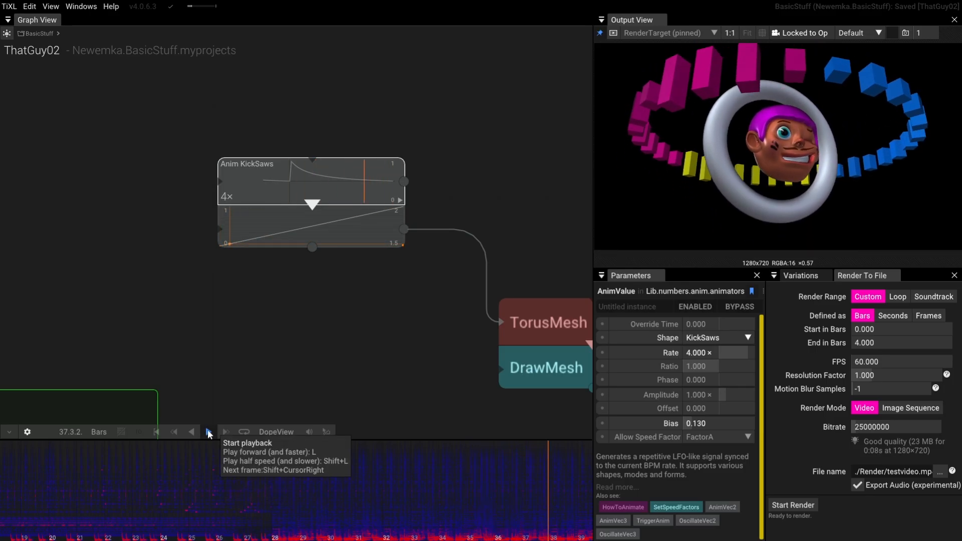
{"action": "left_click", "coordinate": [208, 433]}
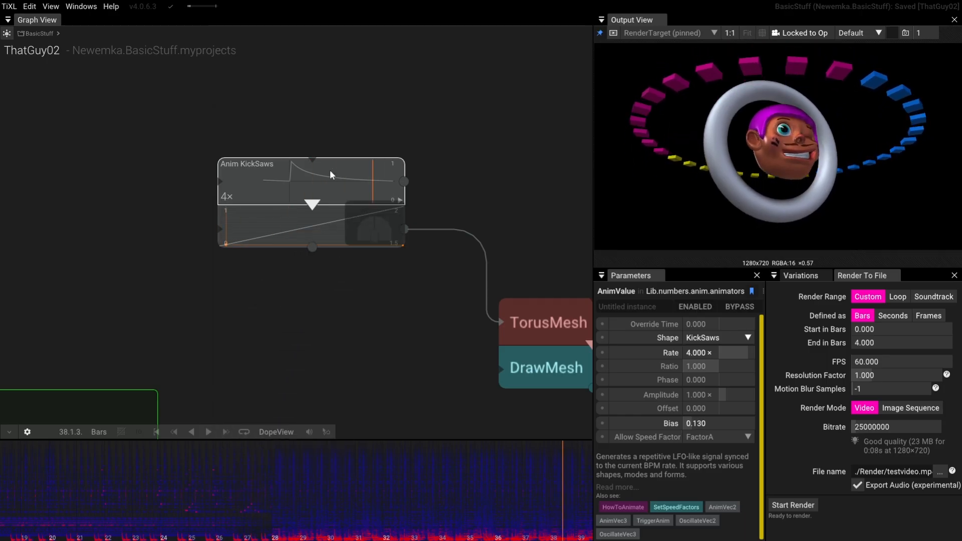
Step: Set the AnimValue's Rate to 2 and preview the slower torus pulse, stopping playback at bar 42
{"action": "left_click", "coordinate": [717, 354]}
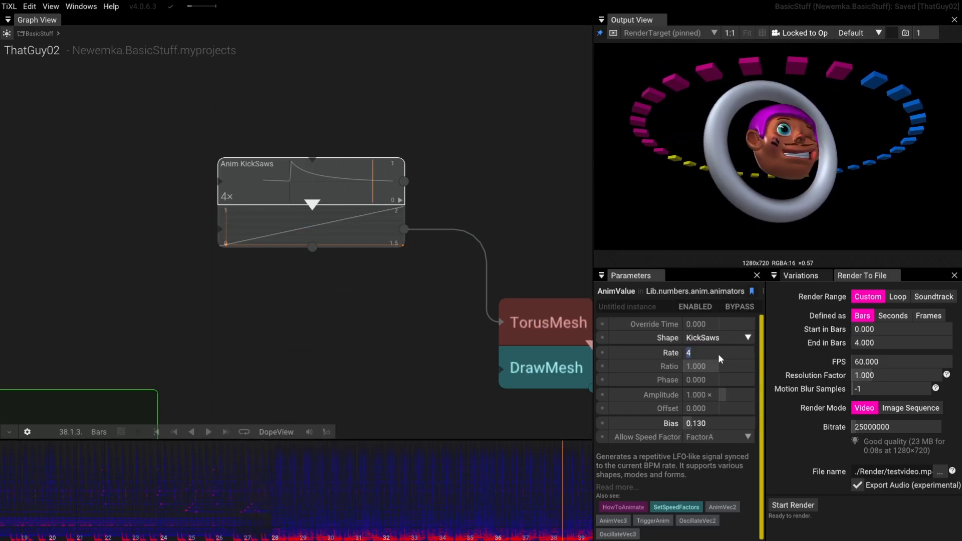
{"action": "type", "text": "2"}
{"action": "key", "text": "Return"}
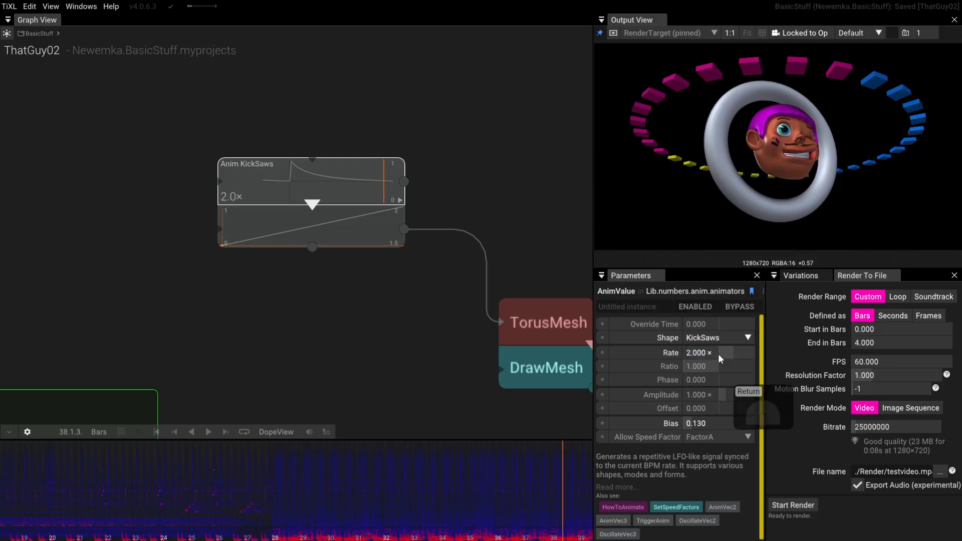
{"action": "left_click", "coordinate": [207, 433]}
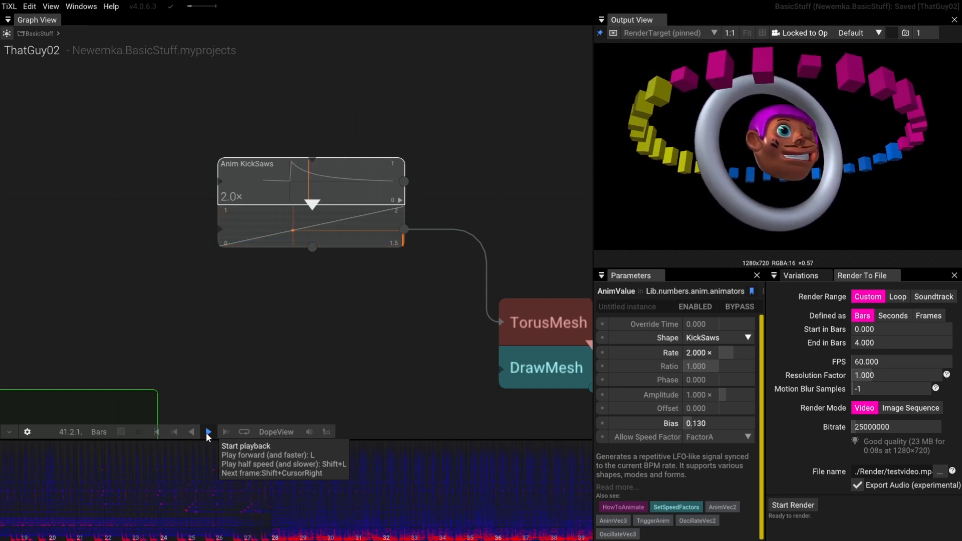
{"action": "left_click", "coordinate": [207, 434]}
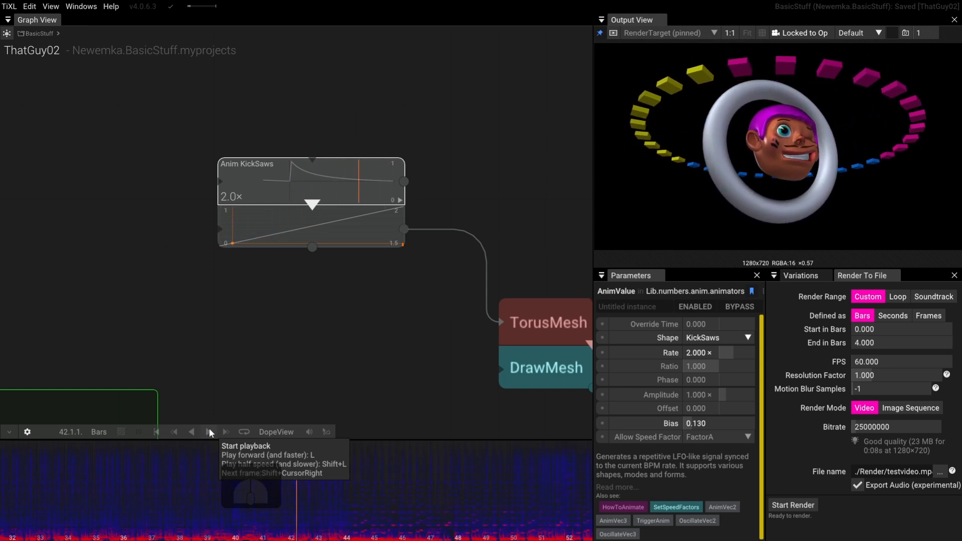
Step: Insert a SetMaterial operator into the torus DrawMesh's output connection and snap it directly beneath DrawMesh
{"action": "left_click_drag", "start_coordinate": [404, 311], "coordinate": [344, 319]}
{"action": "left_click_drag", "start_coordinate": [892, 125], "coordinate": [741, 175]}
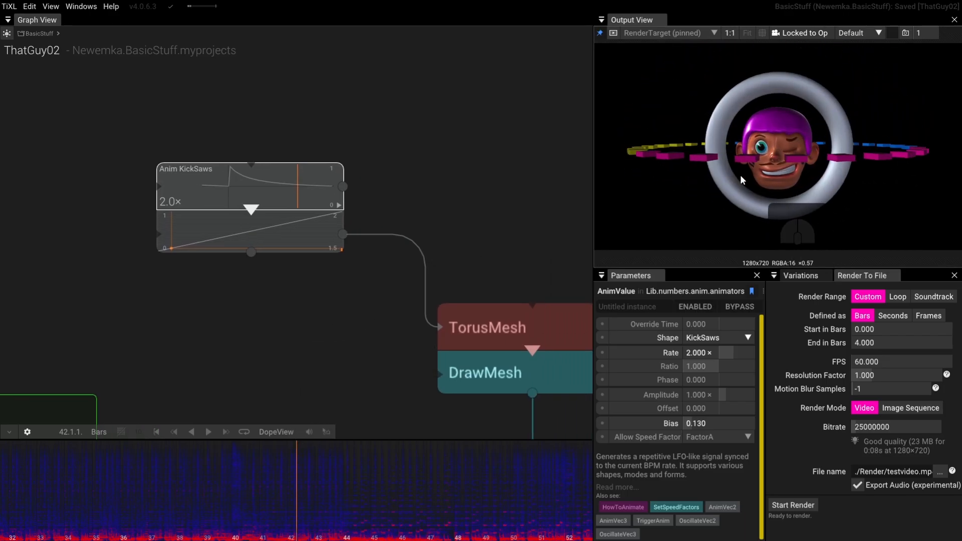
{"action": "left_click_drag", "start_coordinate": [500, 202], "coordinate": [483, 142]}
{"action": "scroll", "coordinate": [483, 142], "scroll_direction": "down", "scroll_amount": 4}
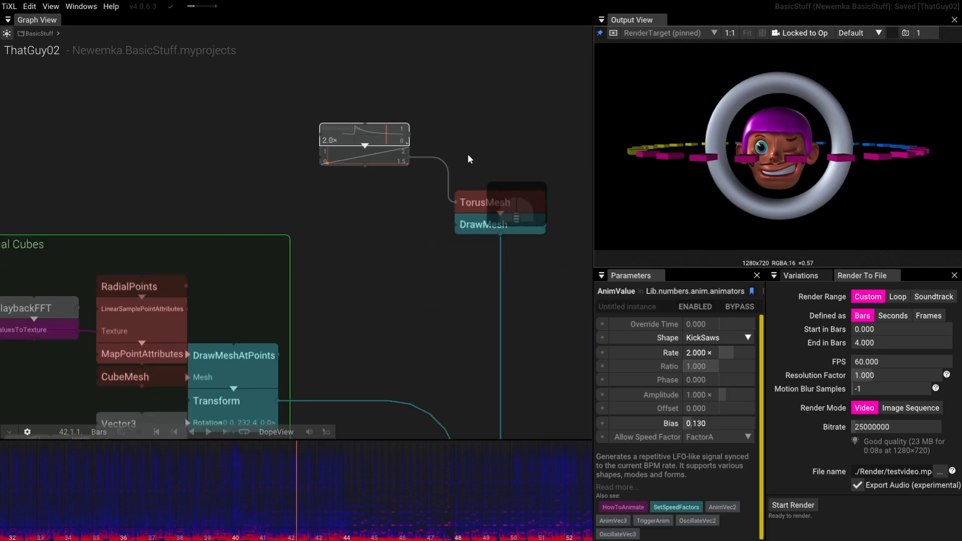
{"action": "scroll", "coordinate": [368, 227], "scroll_direction": "up", "scroll_amount": 2}
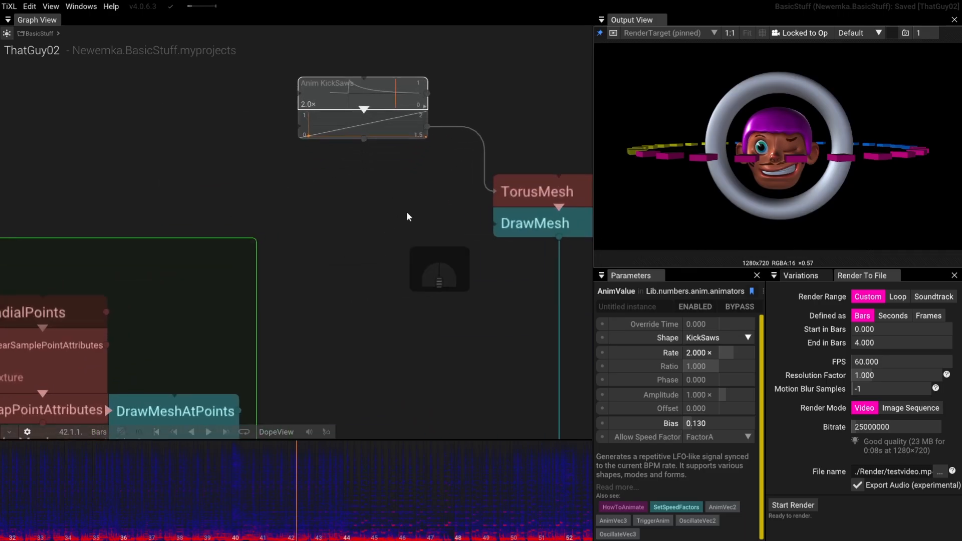
{"action": "left_click_drag", "start_coordinate": [383, 212], "coordinate": [303, 234]}
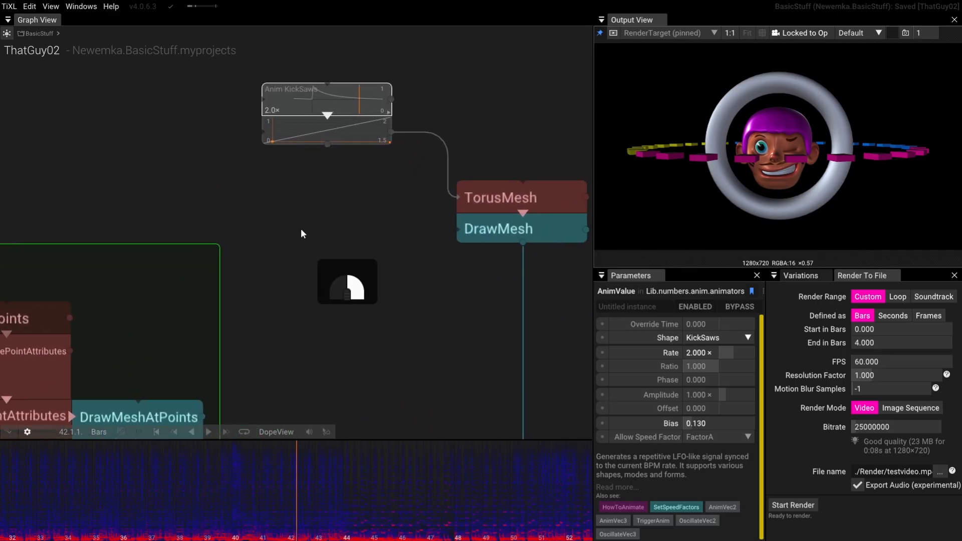
{"action": "left_click", "coordinate": [476, 233]}
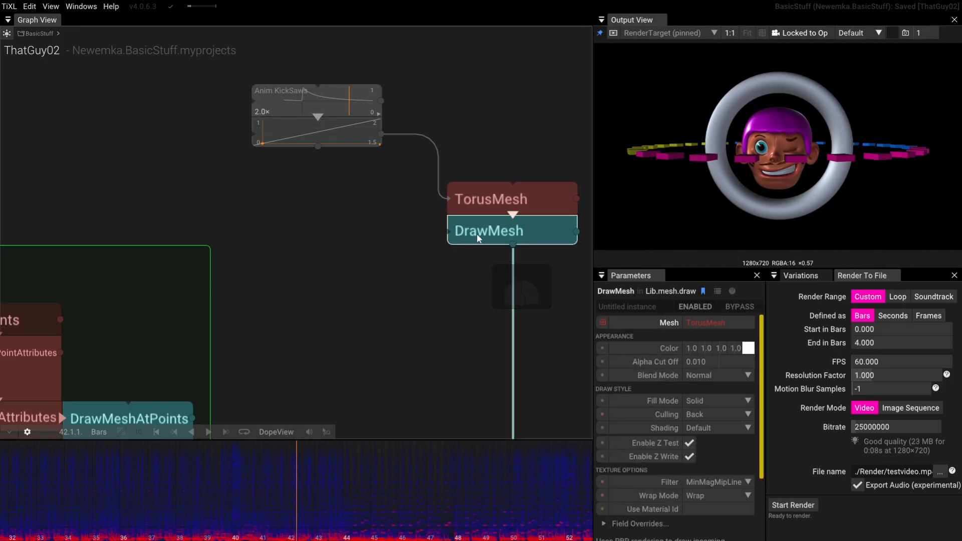
{"action": "left_click_drag", "start_coordinate": [492, 273], "coordinate": [432, 280]}
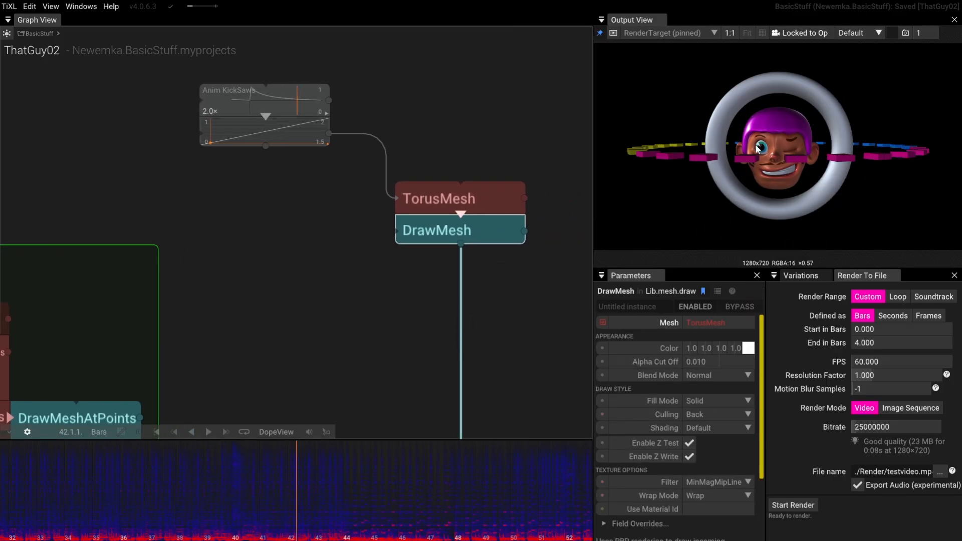
{"action": "left_click", "coordinate": [462, 287]}
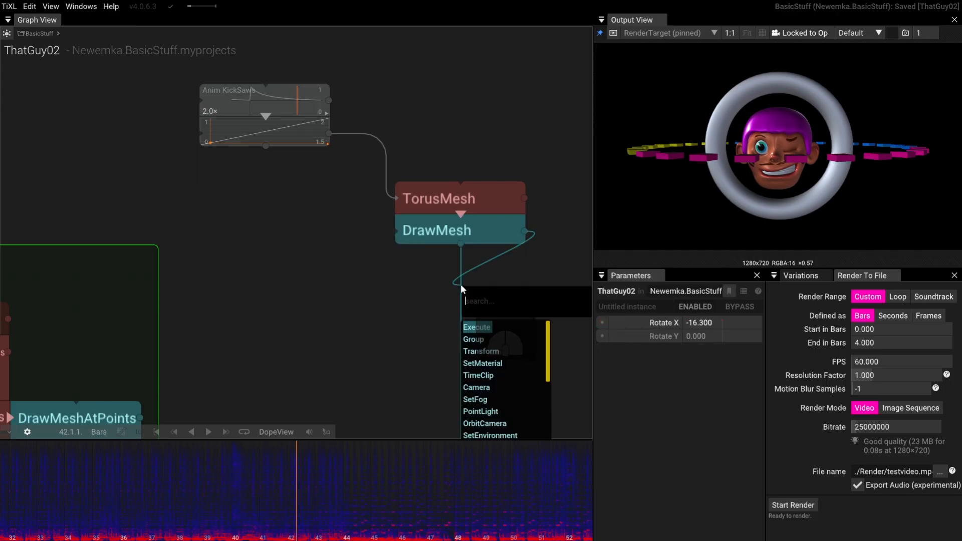
{"action": "type", "text": "set"}
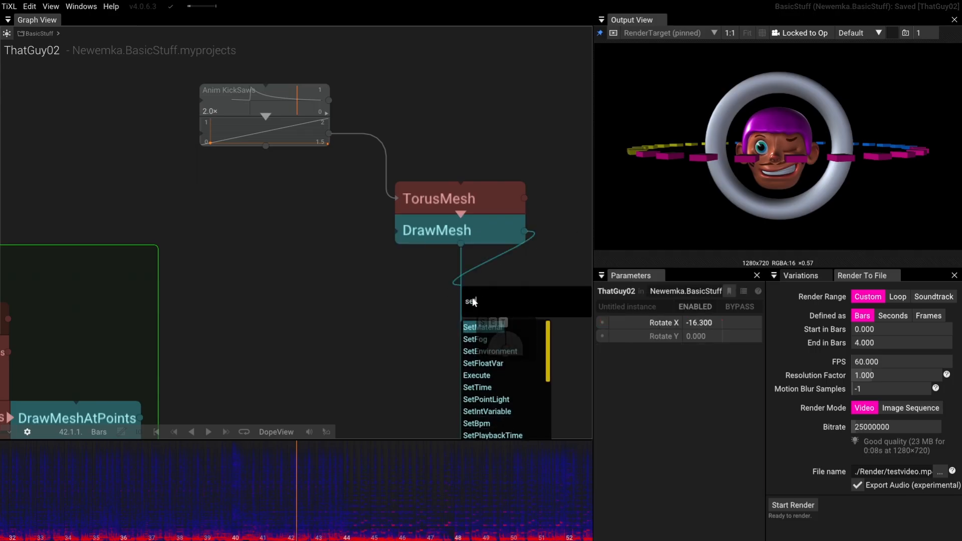
{"action": "left_click", "coordinate": [492, 329]}
{"action": "left_click_drag", "start_coordinate": [504, 304], "coordinate": [434, 275]}
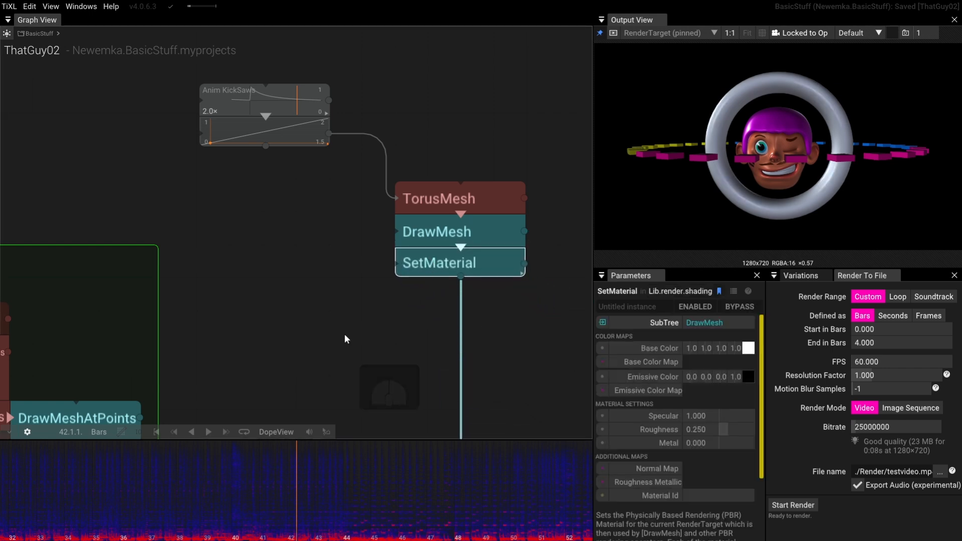
Step: Expose the torus SetMaterial's Base Color Map input and feed it with a new LinearGradient
{"action": "left_click", "coordinate": [604, 362]}
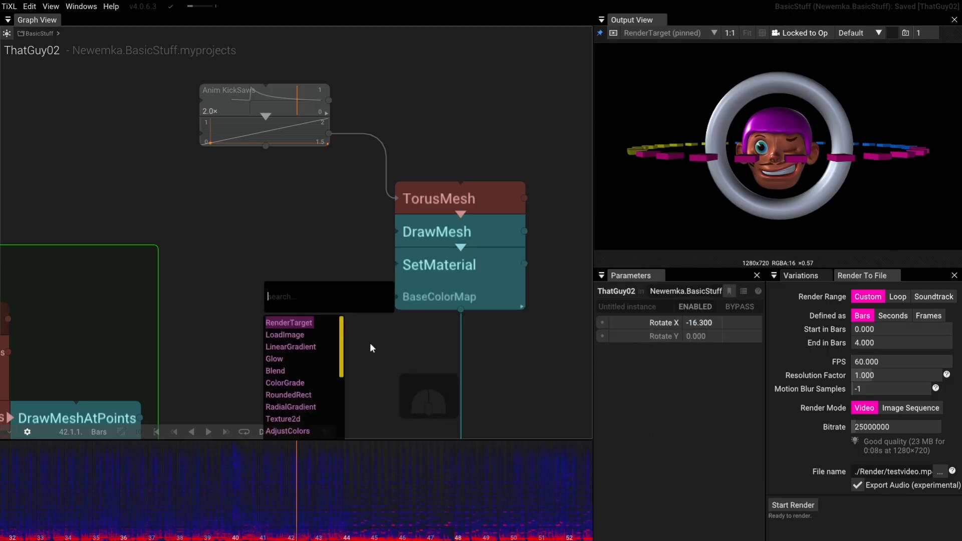
{"action": "left_click", "coordinate": [298, 346]}
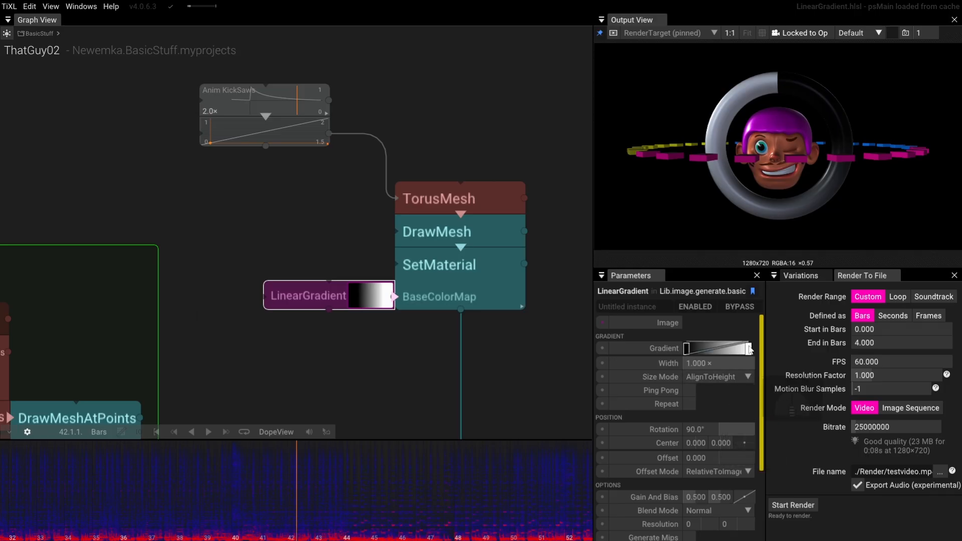
Step: Recolour the LinearGradient's black start stop to blue, about HSL 210.7, 1.00, 0.81, leaving the end stop white
{"action": "left_click", "coordinate": [686, 349]}
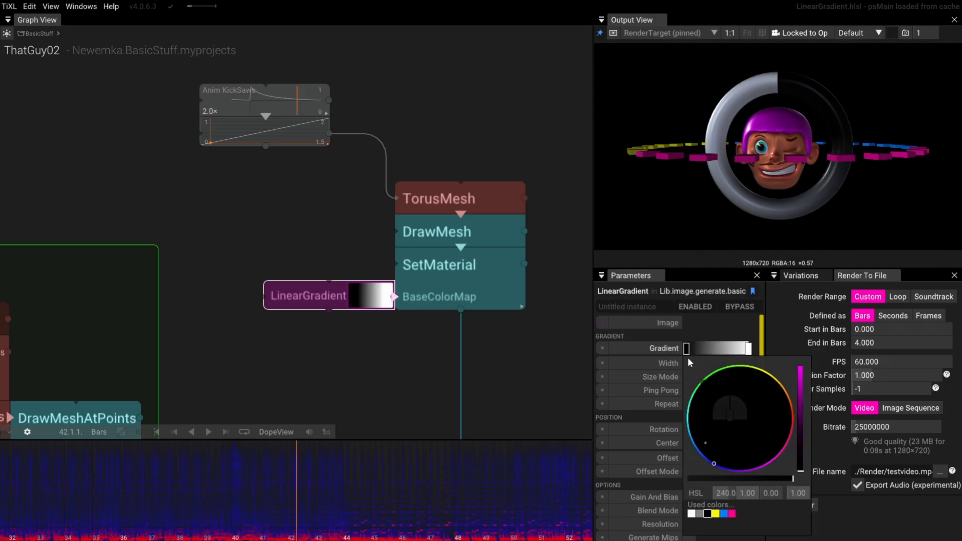
{"action": "left_click", "coordinate": [767, 463]}
{"action": "left_click_drag", "start_coordinate": [801, 471], "coordinate": [802, 390]}
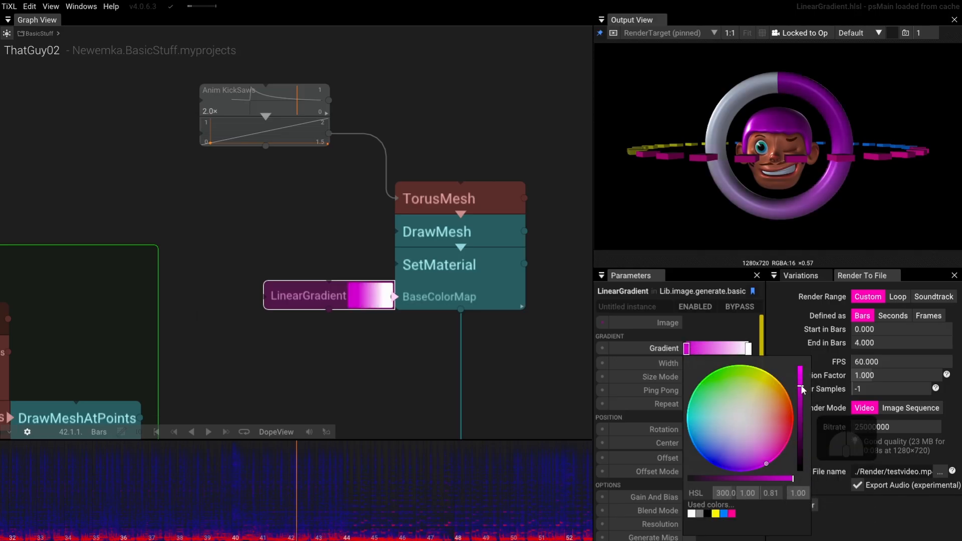
{"action": "left_click", "coordinate": [687, 429]}
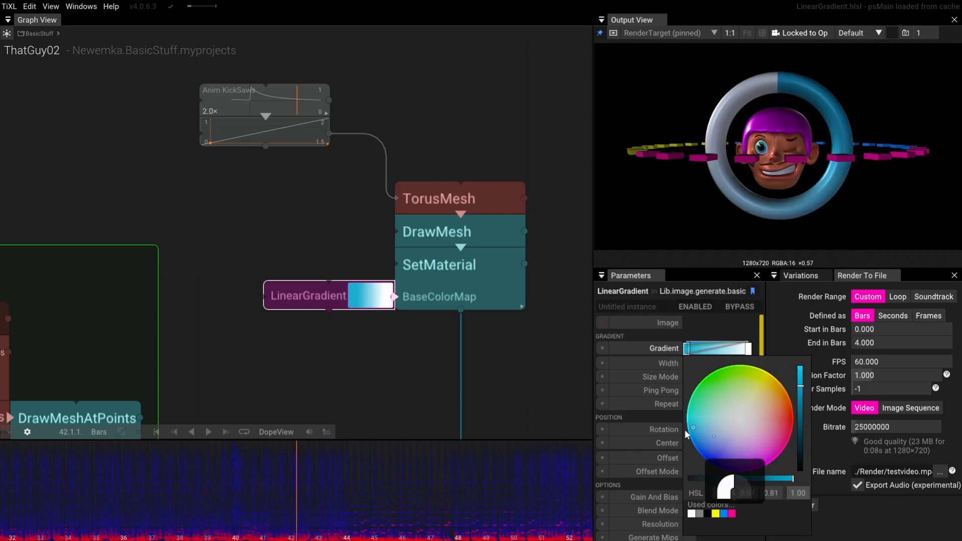
{"action": "left_click", "coordinate": [747, 349]}
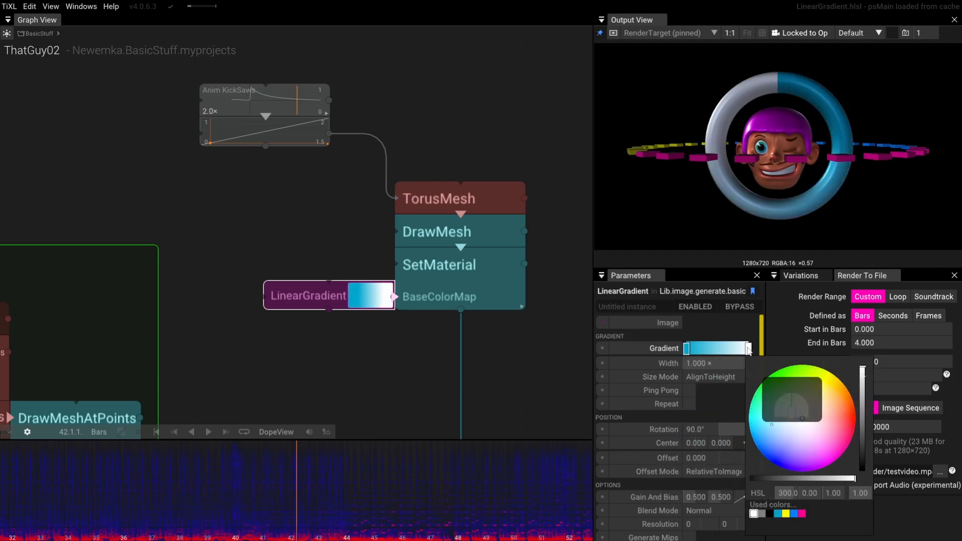
{"action": "left_click", "coordinate": [686, 350]}
{"action": "left_click", "coordinate": [695, 445]}
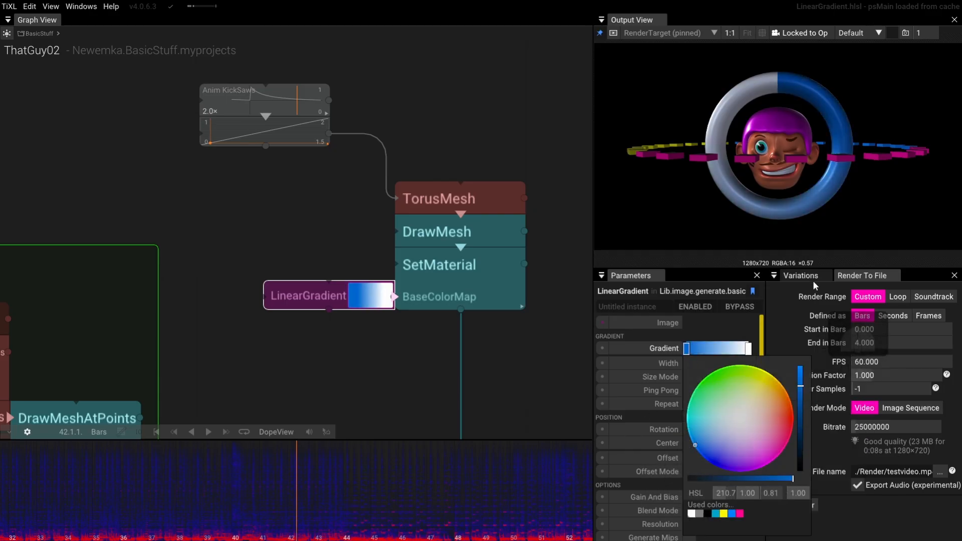
{"action": "left_click", "coordinate": [706, 318]}
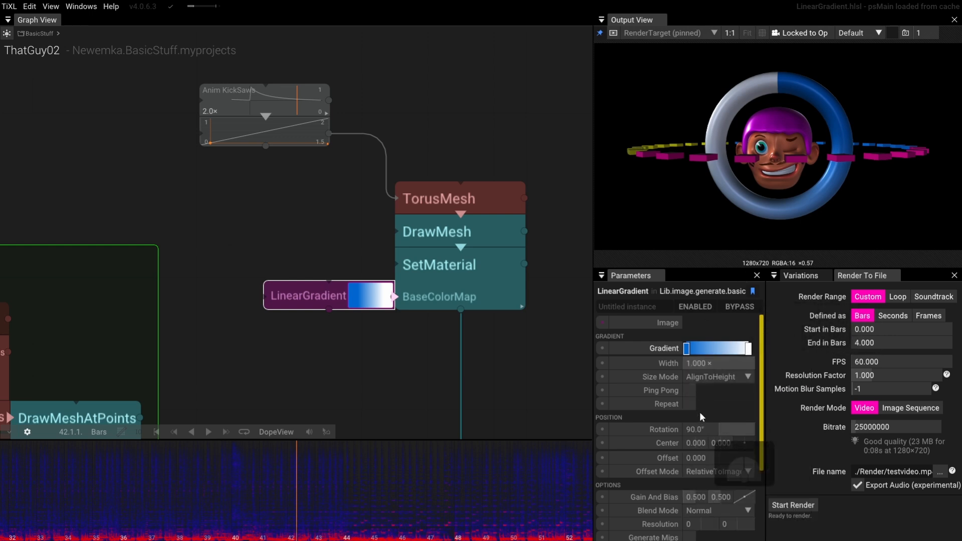
Step: Turn on Ping Pong and Repeat for the LinearGradient and reduce its Width to 0.050
{"action": "left_click", "coordinate": [689, 390]}
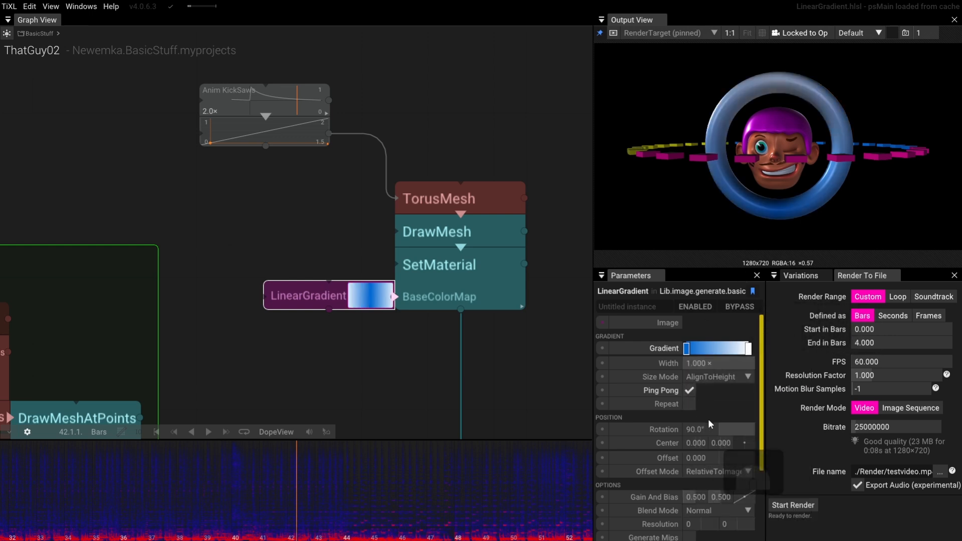
{"action": "left_click", "coordinate": [689, 404]}
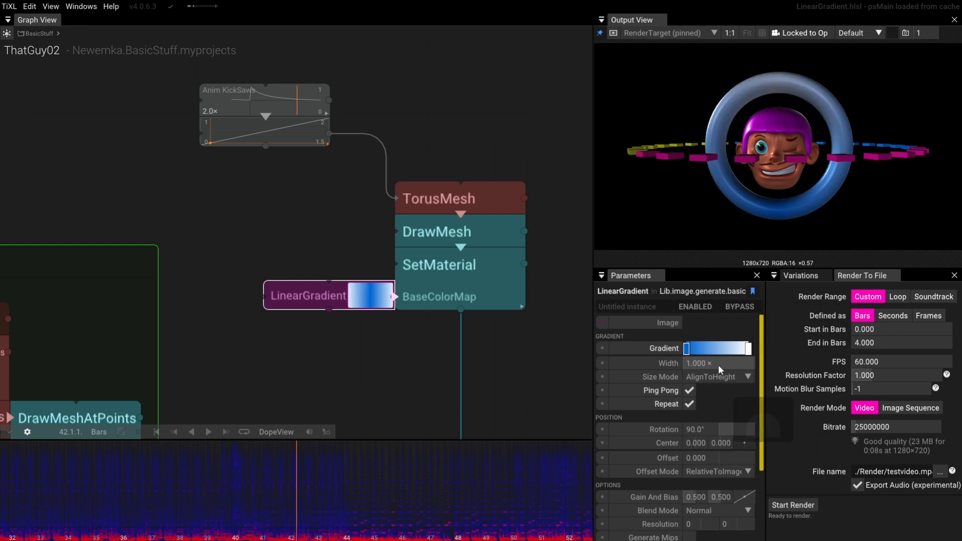
{"action": "left_click_drag", "start_coordinate": [717, 365], "coordinate": [483, 354]}
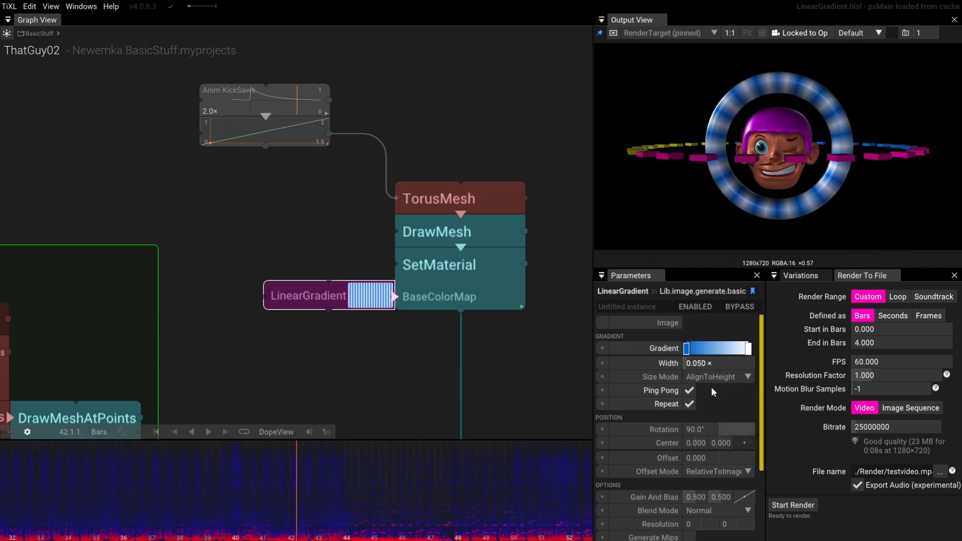
Step: Set the LinearGradient's Rotation to 0 degrees
{"action": "scroll", "coordinate": [712, 389], "scroll_direction": "down", "scroll_amount": 5}
{"action": "scroll", "coordinate": [712, 388], "scroll_direction": "up", "scroll_amount": 4}
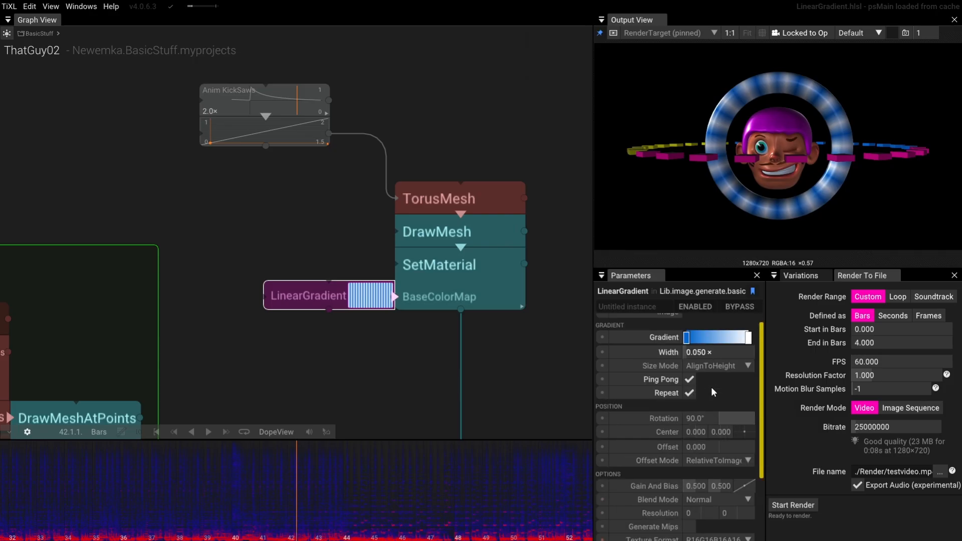
{"action": "left_click", "coordinate": [700, 414]}
{"action": "type", "text": "0"}
{"action": "key", "text": "Return"}
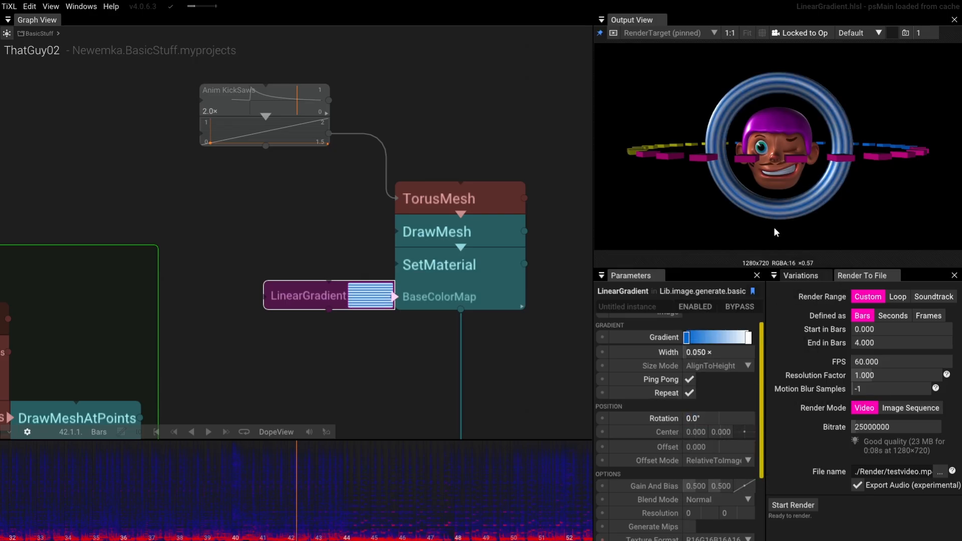
Step: Apply the stepped rainbow preset to the LinearGradient's colours and reset its Width to the default
{"action": "right_click", "coordinate": [708, 337]}
{"action": "mouse_move", "coordinate": [732, 375]}
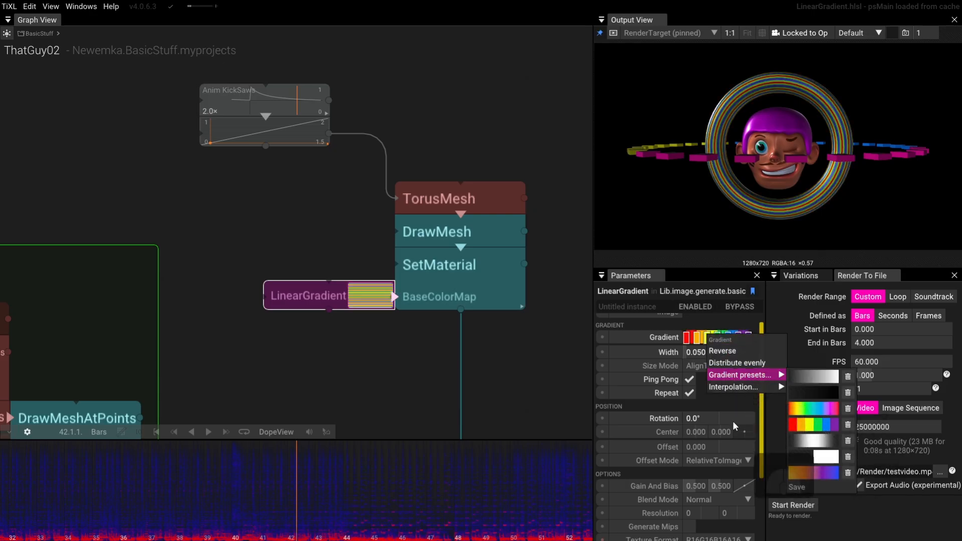
{"action": "left_click", "coordinate": [614, 353]}
{"action": "left_click", "coordinate": [616, 352]}
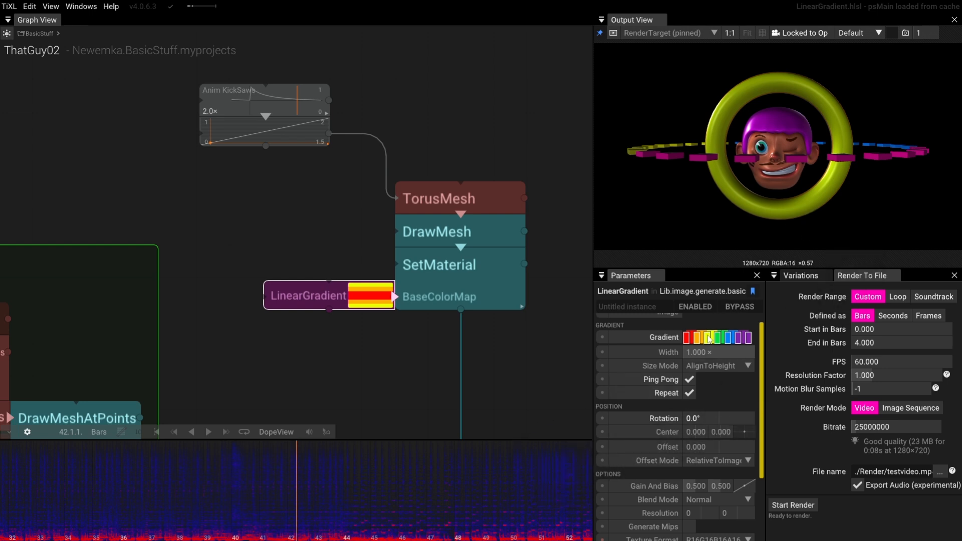
Step: Change the LinearGradient's Size Mode to AlignToWidth
{"action": "left_click", "coordinate": [724, 363]}
{"action": "left_click", "coordinate": [721, 383]}
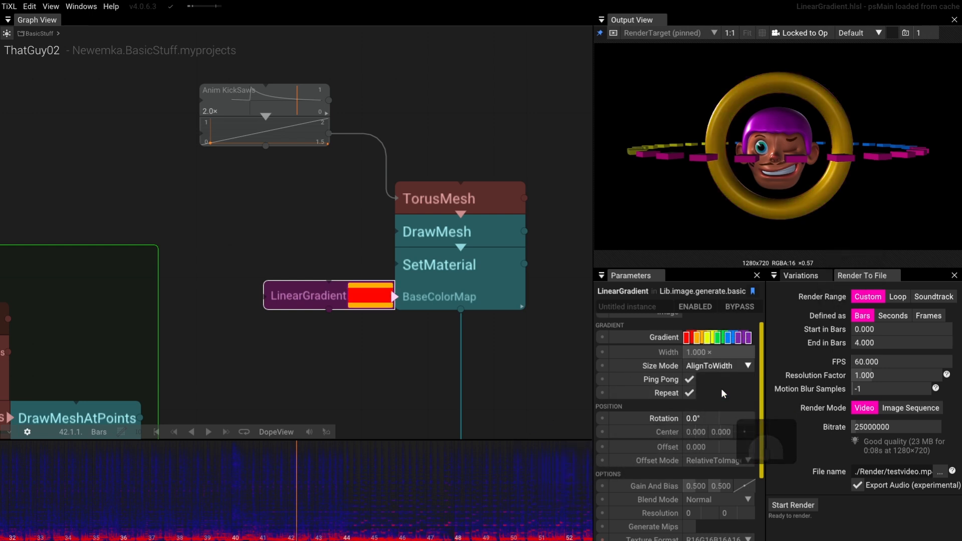
{"action": "left_click", "coordinate": [714, 367]}
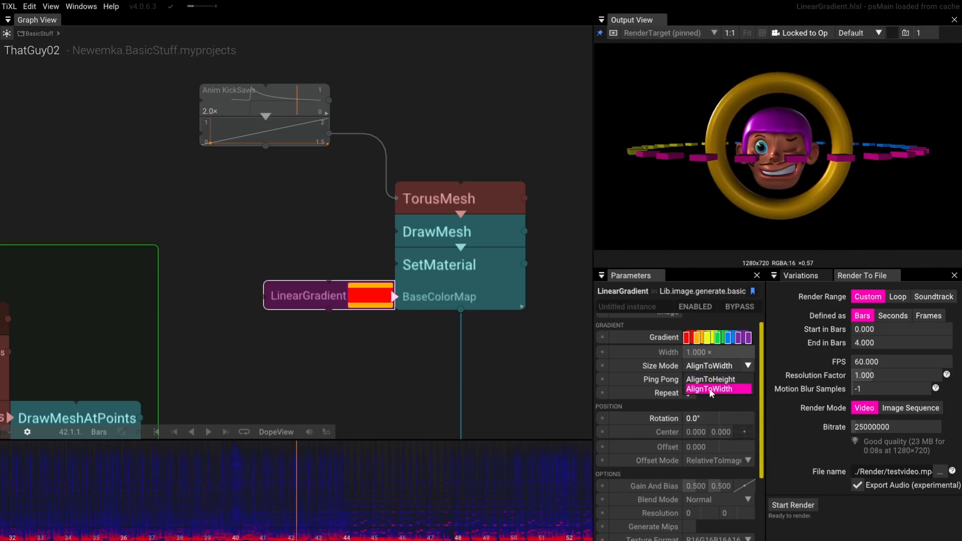
{"action": "left_click", "coordinate": [641, 352]}
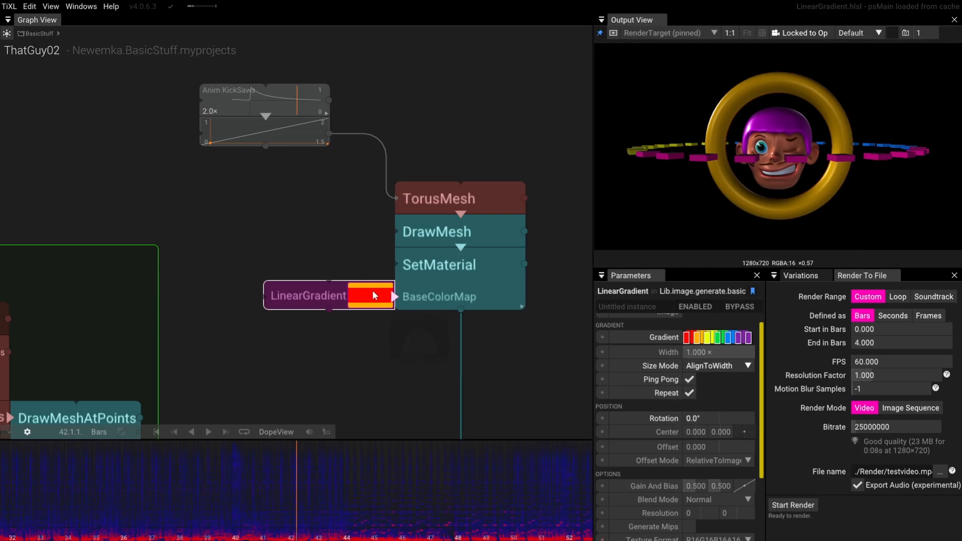
Step: Shift the rainbow gradient's Offset to 0.130 and set its Width to 0.25
{"action": "scroll", "coordinate": [375, 293], "scroll_direction": "up", "scroll_amount": 3}
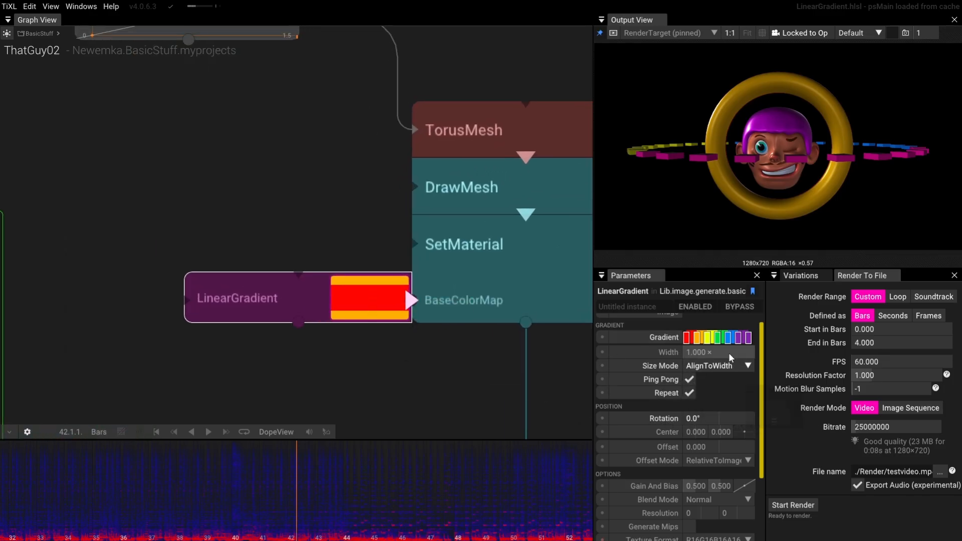
{"action": "left_click_drag", "start_coordinate": [717, 352], "coordinate": [585, 347]}
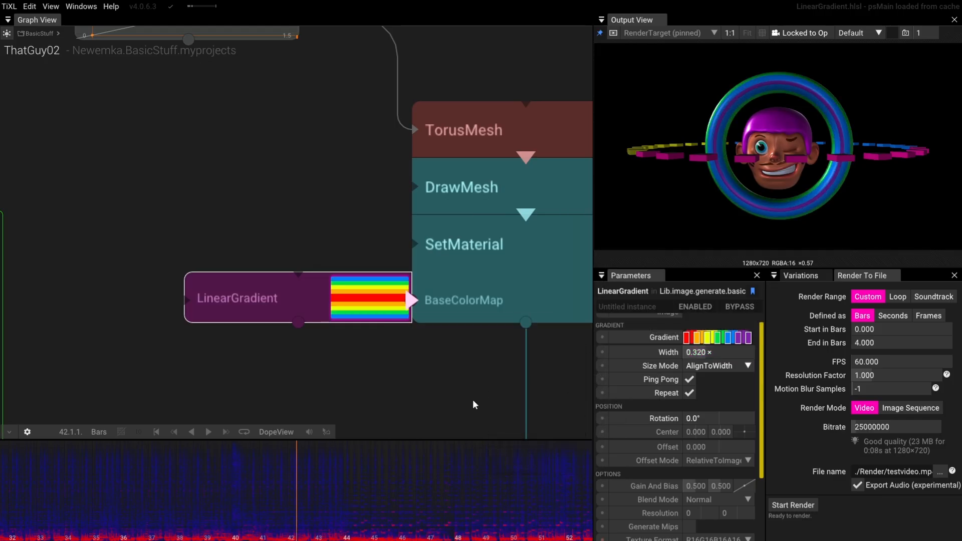
{"action": "left_click_drag", "start_coordinate": [706, 447], "coordinate": [748, 441]}
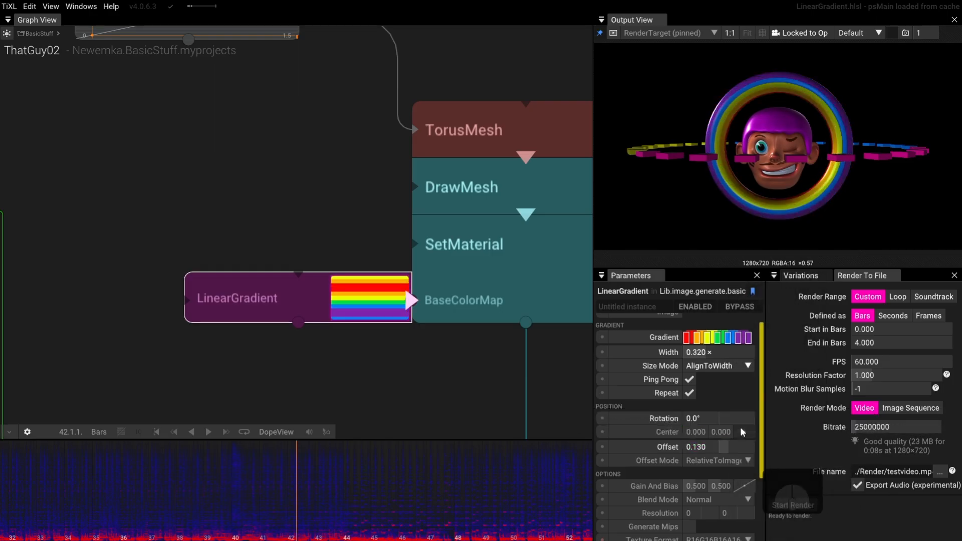
{"action": "left_click", "coordinate": [725, 352]}
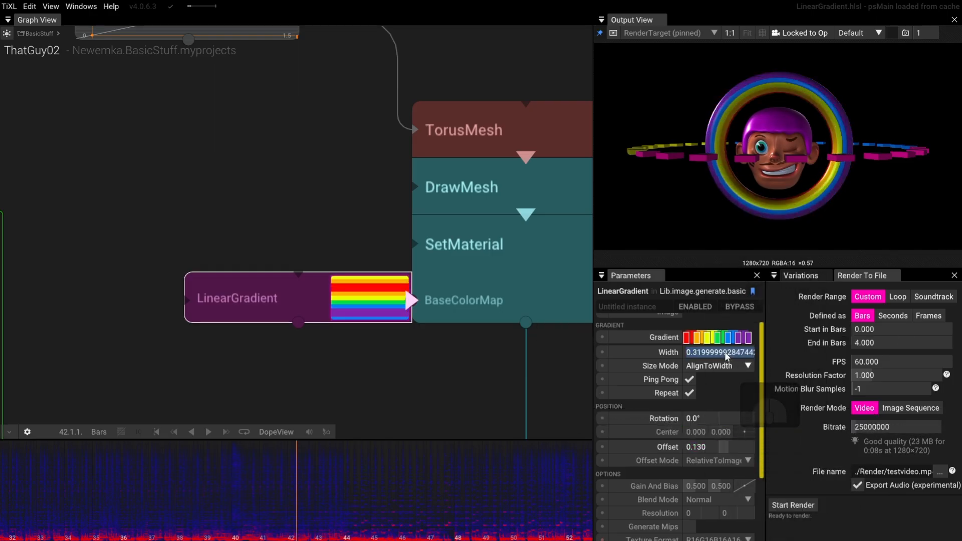
{"action": "type", "text": ".25"}
{"action": "key", "text": "Return"}
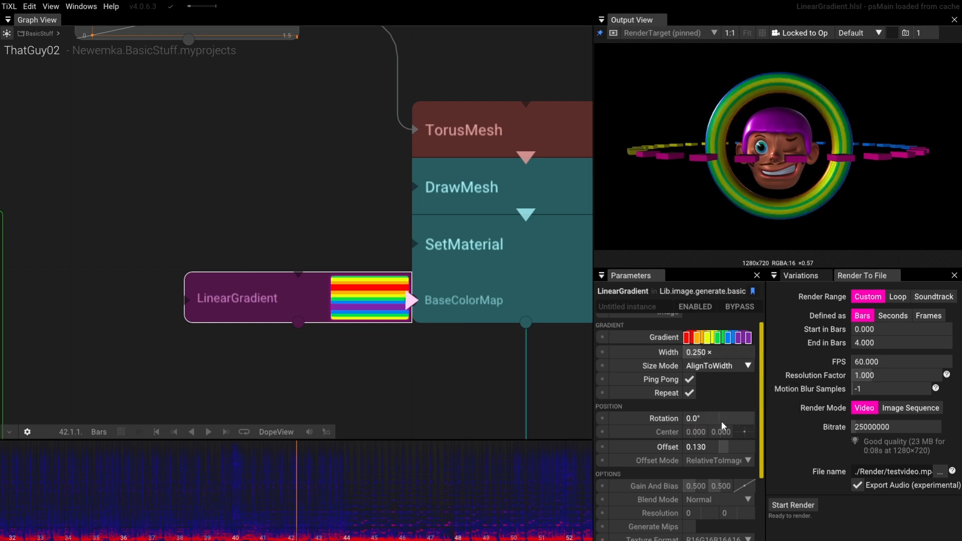
Step: Set the LinearGradient's Resolution to 512 by 512
{"action": "scroll", "coordinate": [720, 421], "scroll_direction": "down", "scroll_amount": 3}
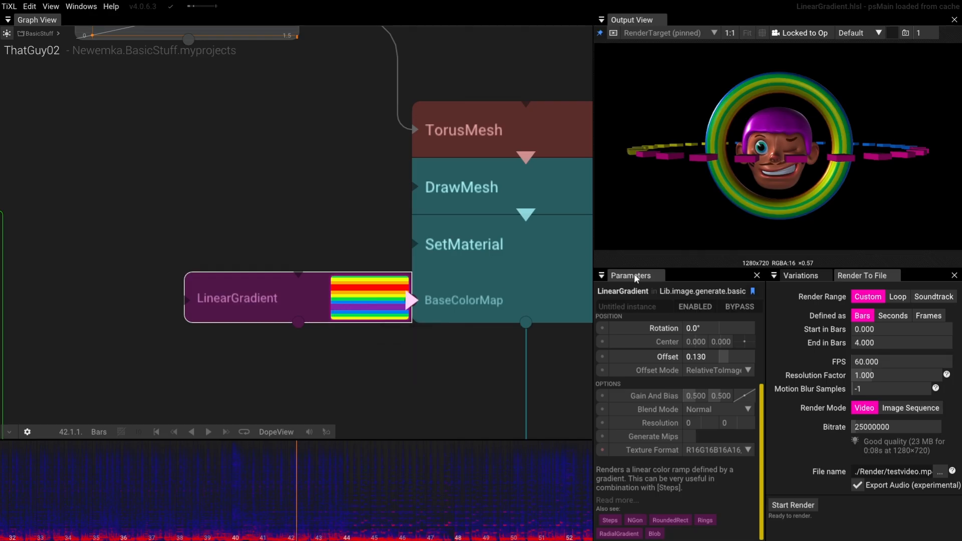
{"action": "left_click", "coordinate": [703, 423]}
{"action": "type", "text": "512"}
{"action": "key", "text": "Tab"}
{"action": "type", "text": "512"}
{"action": "key", "text": "Return"}
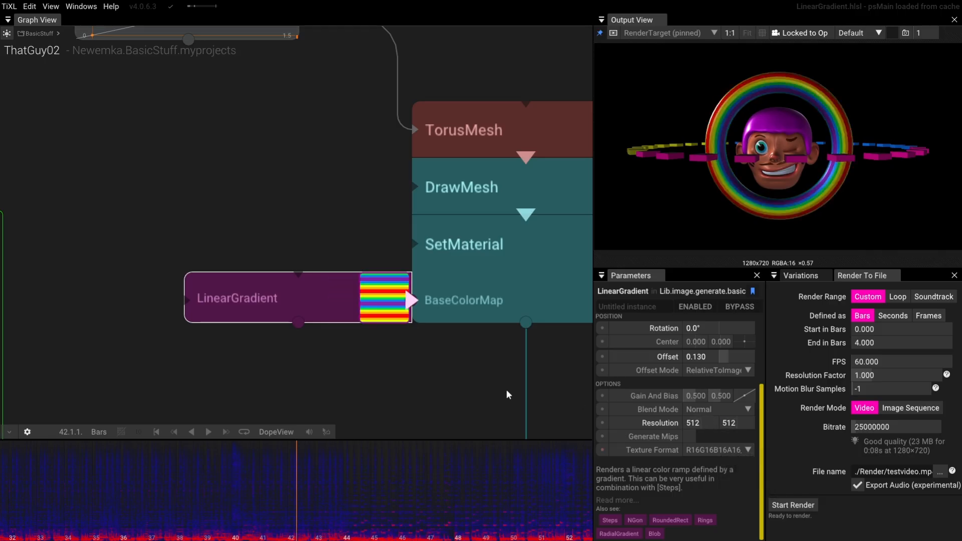
Step: Reset the LinearGradient's Offset to its default and turn off Ping Pong, keeping Repeat on
{"action": "scroll", "coordinate": [671, 372], "scroll_direction": "up", "scroll_amount": 3}
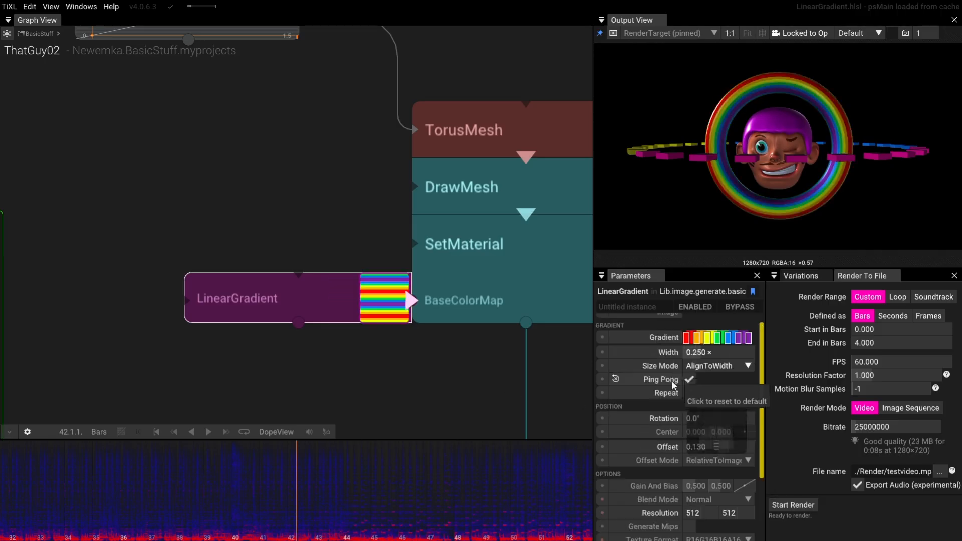
{"action": "left_click", "coordinate": [690, 393]}
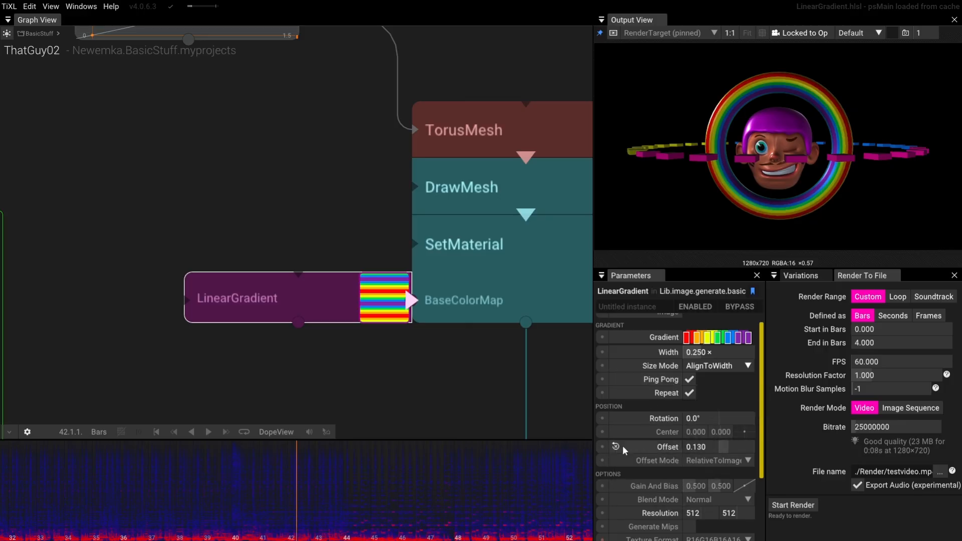
{"action": "left_click", "coordinate": [620, 446]}
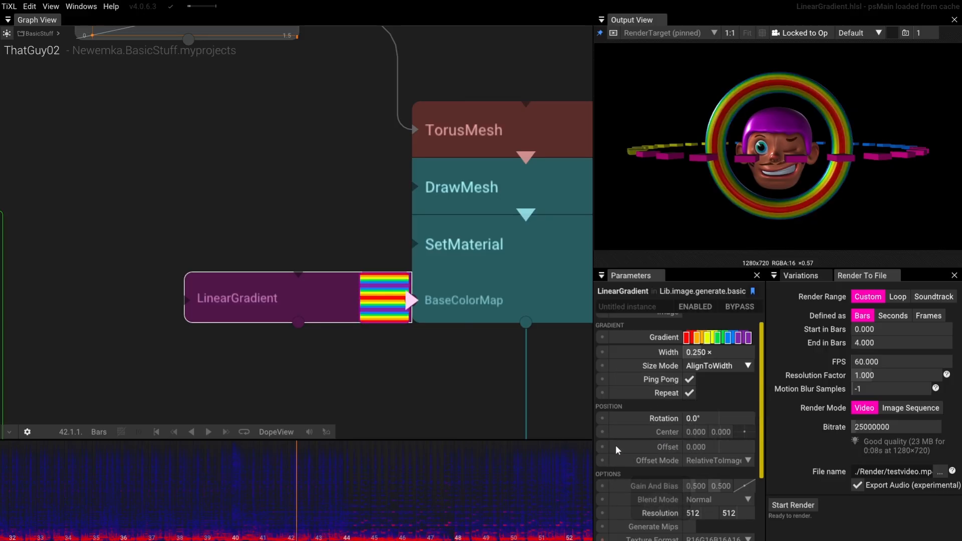
{"action": "left_click", "coordinate": [690, 380]}
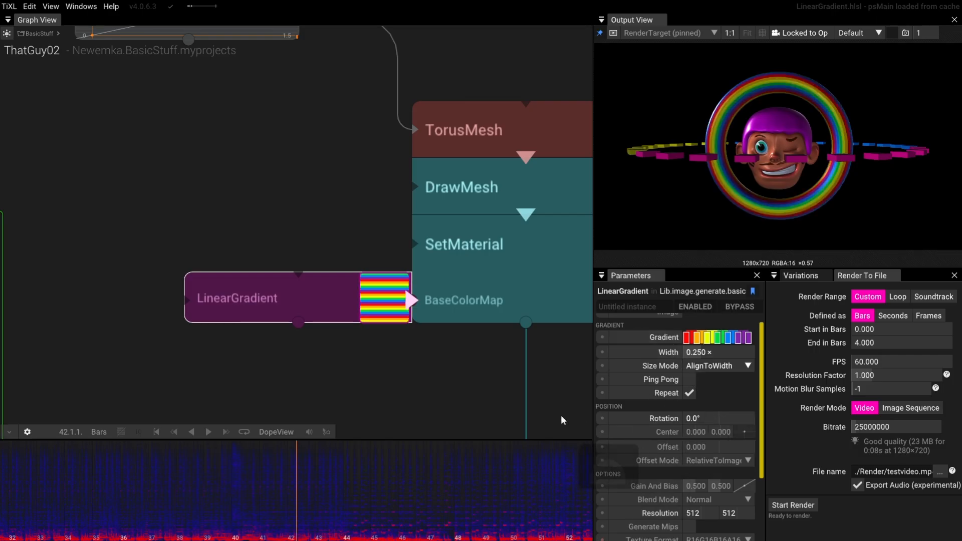
Step: Expose the LinearGradient's Offset input, feed it with a new AnimValue, and preview the scrolling rainbow up to bar 45
{"action": "left_click_drag", "start_coordinate": [646, 255], "coordinate": [769, 144]}
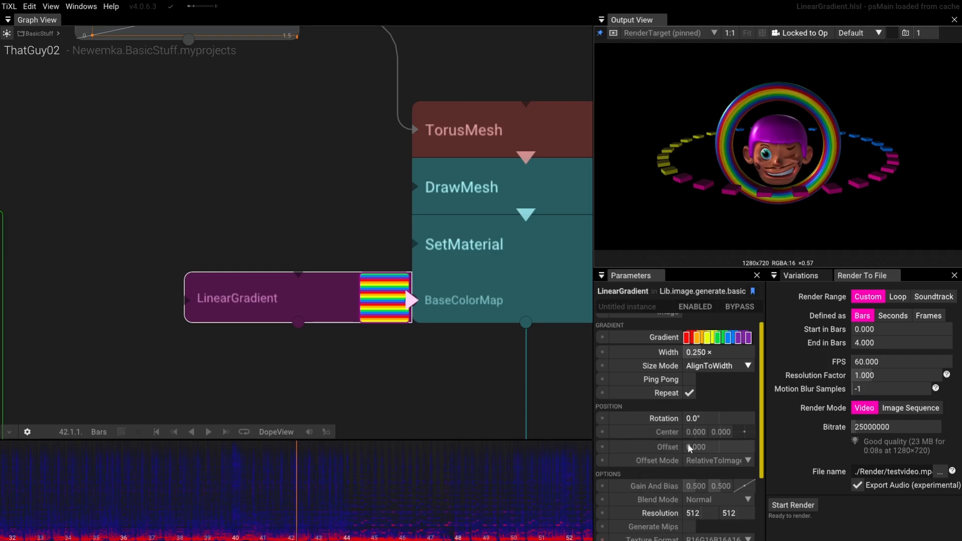
{"action": "left_click", "coordinate": [599, 447]}
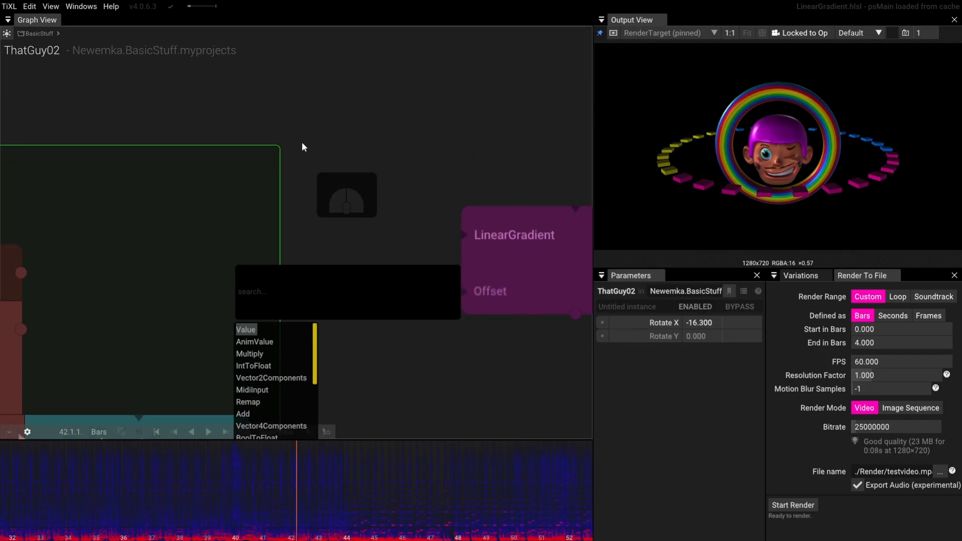
{"action": "type", "text": "a"}
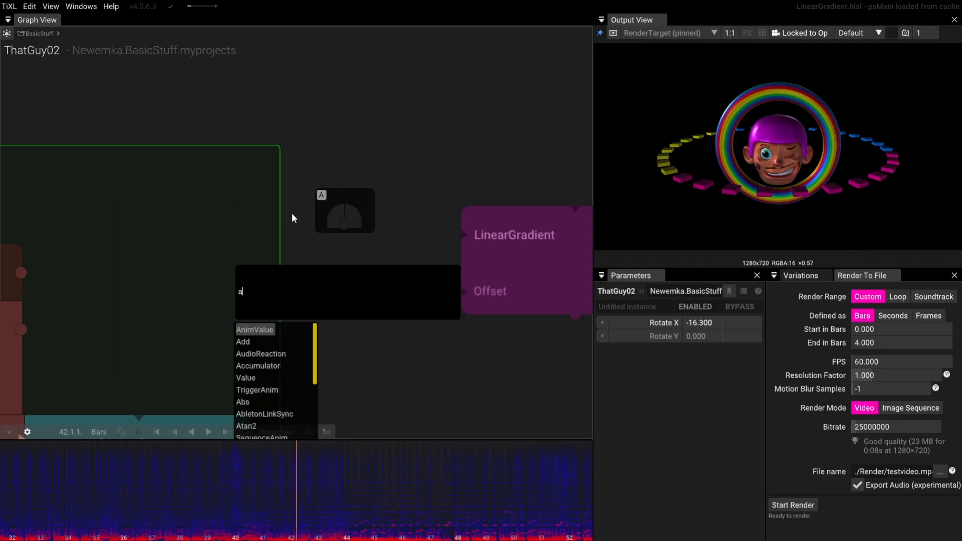
{"action": "left_click", "coordinate": [255, 327]}
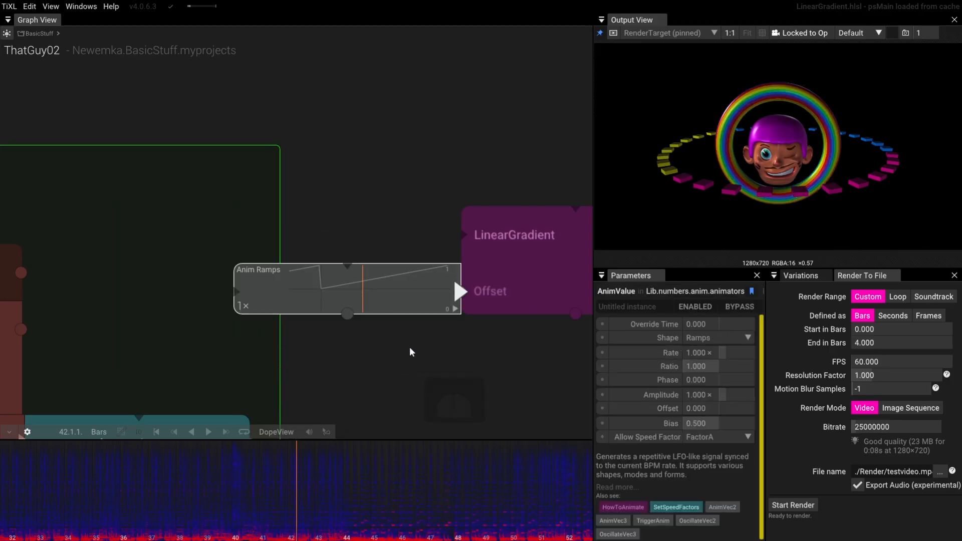
{"action": "left_click", "coordinate": [210, 431]}
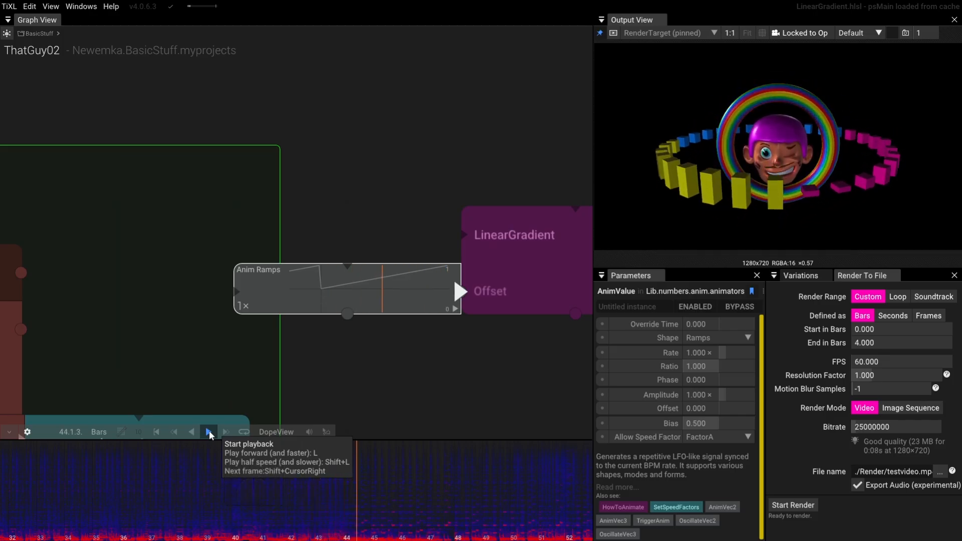
{"action": "left_click", "coordinate": [209, 430]}
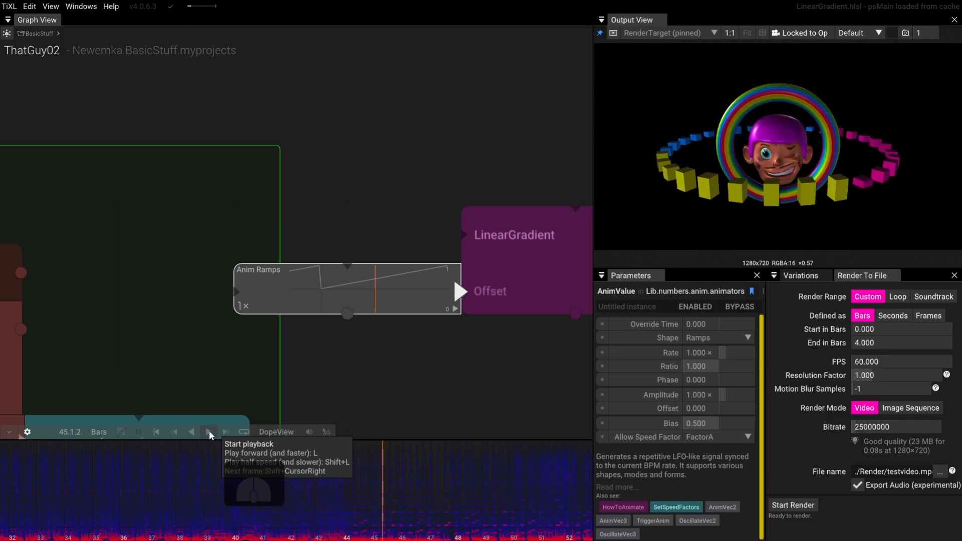
Step: Disable the Remap that drives the TorusMesh and play the timeline to preview the scrolling rainbow without the torus pulsing
{"action": "scroll", "coordinate": [435, 218], "scroll_direction": "down", "scroll_amount": 3}
{"action": "left_click_drag", "start_coordinate": [481, 198], "coordinate": [440, 236]}
{"action": "scroll", "coordinate": [440, 238], "scroll_direction": "up", "scroll_amount": 2}
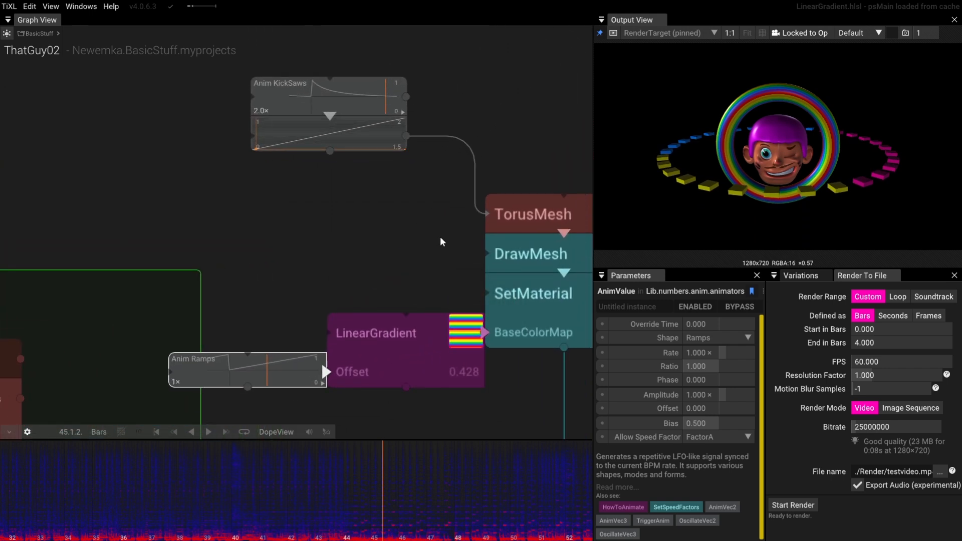
{"action": "left_click", "coordinate": [368, 132]}
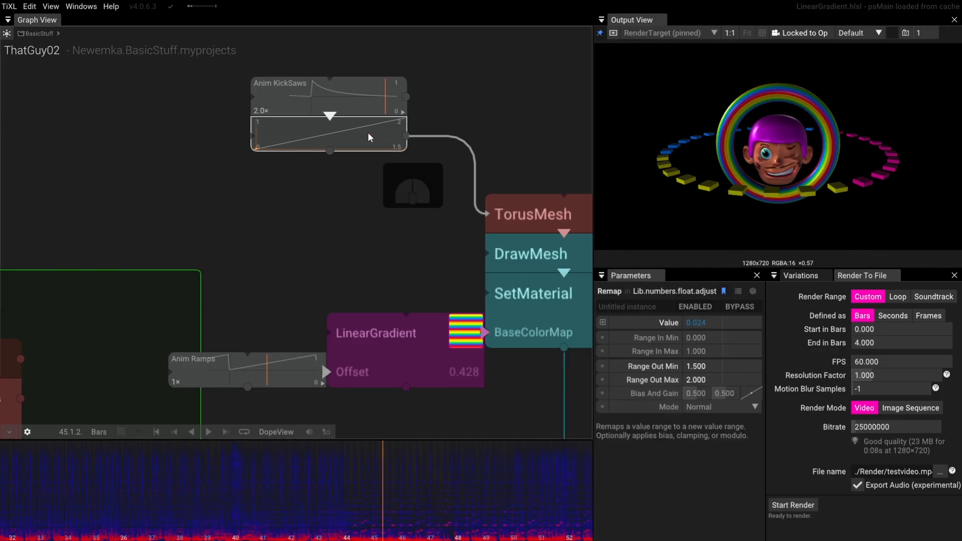
{"action": "left_click", "coordinate": [692, 310]}
{"action": "left_click_drag", "start_coordinate": [278, 282], "coordinate": [295, 208]}
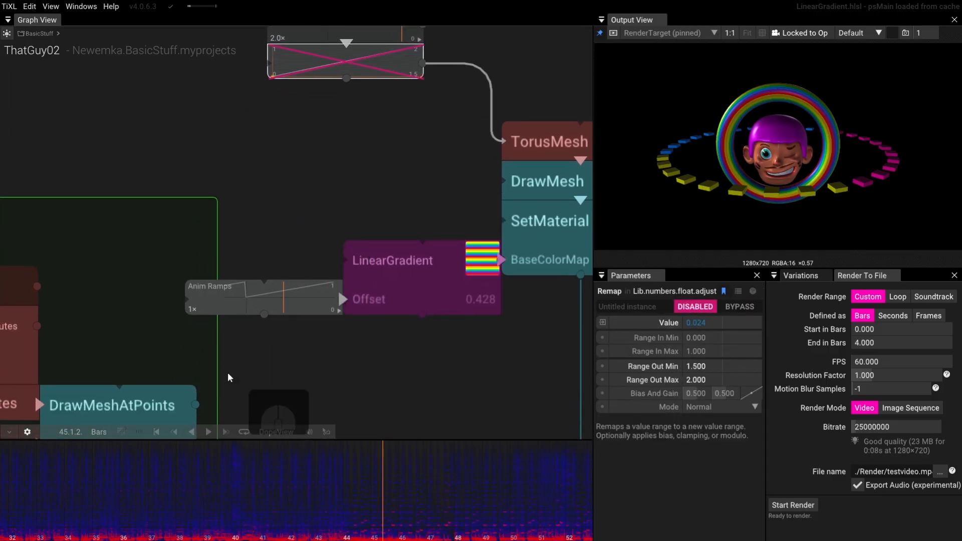
{"action": "left_click", "coordinate": [207, 433]}
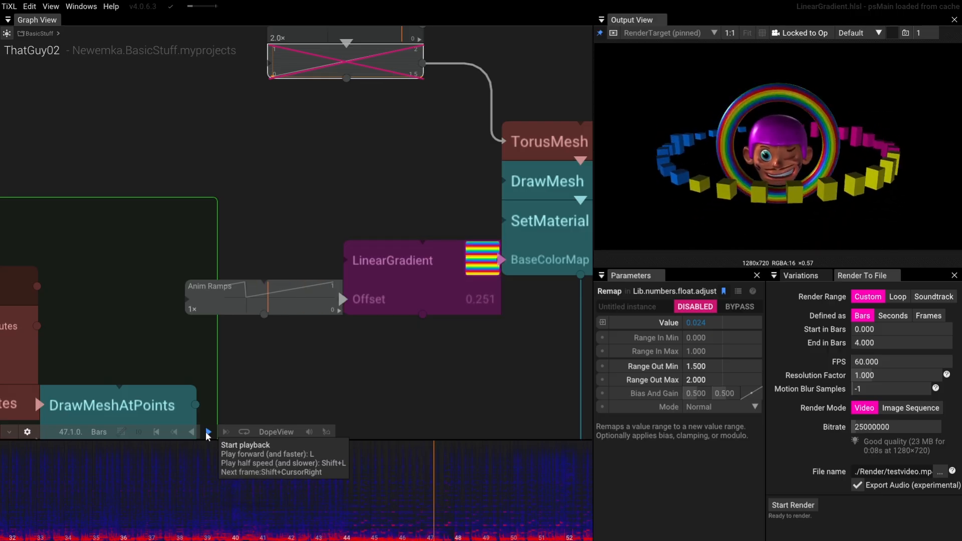
{"action": "left_click", "coordinate": [207, 434]}
Step: Re-enable the Remap between the KickSaws AnimValue and the TorusMesh
{"action": "left_click_drag", "start_coordinate": [374, 117], "coordinate": [362, 197]}
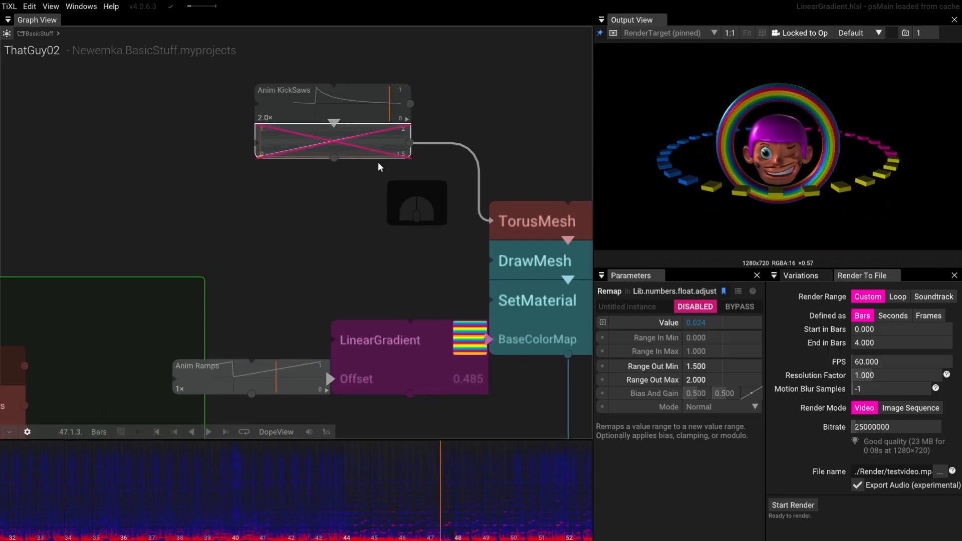
{"action": "left_click", "coordinate": [695, 307]}
{"action": "left_click_drag", "start_coordinate": [314, 291], "coordinate": [286, 177]}
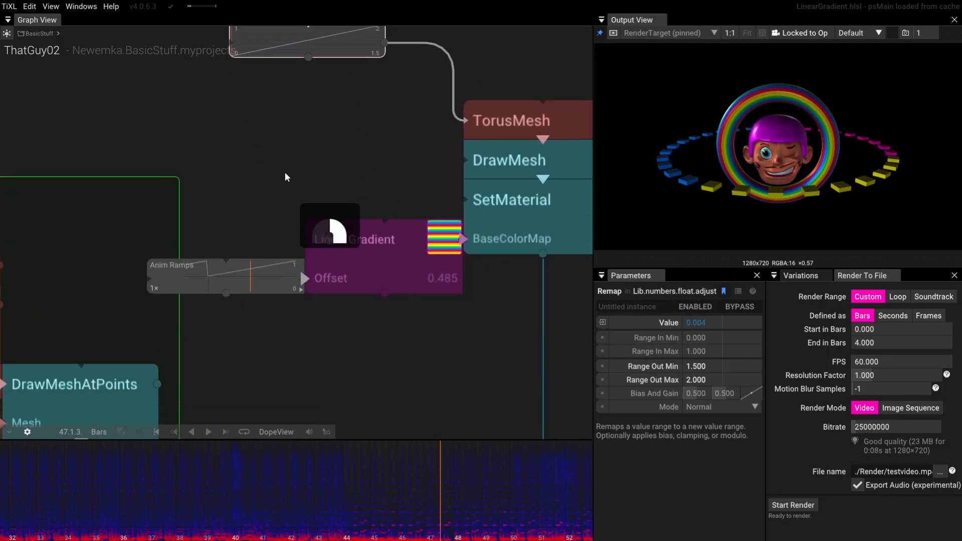
Step: Orbit and zoom the output camera to frame the head, torus and cube ring from a low, slightly sideways angle
{"action": "scroll", "coordinate": [286, 177], "scroll_direction": "down", "scroll_amount": 2}
{"action": "left_click_drag", "start_coordinate": [821, 207], "coordinate": [804, 181]}
{"action": "scroll", "coordinate": [838, 188], "scroll_direction": "up", "scroll_amount": 3}
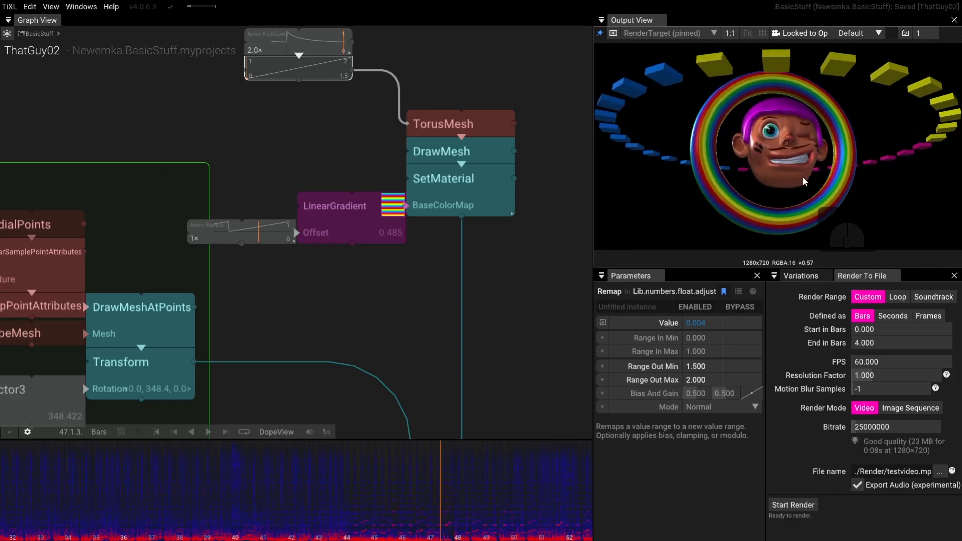
{"action": "scroll", "coordinate": [804, 181], "scroll_direction": "down", "scroll_amount": 3}
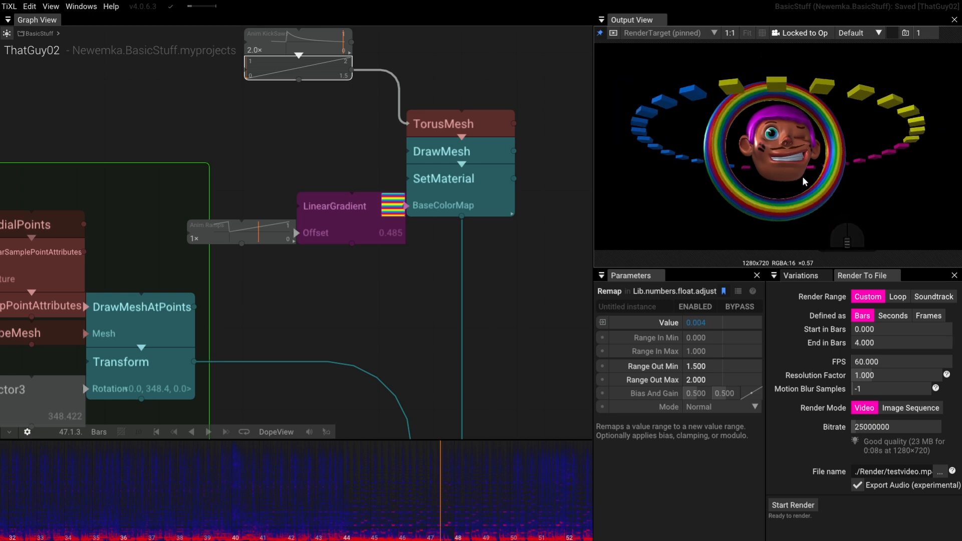
{"action": "mouse_move", "coordinate": [802, 178]}
{"action": "left_mouse_down"}
{"action": "mouse_move", "coordinate": [784, 170]}
{"action": "mouse_move", "coordinate": [764, 210]}
{"action": "mouse_move", "coordinate": [812, 190]}
{"action": "mouse_move", "coordinate": [815, 176]}
{"action": "left_mouse_up"}
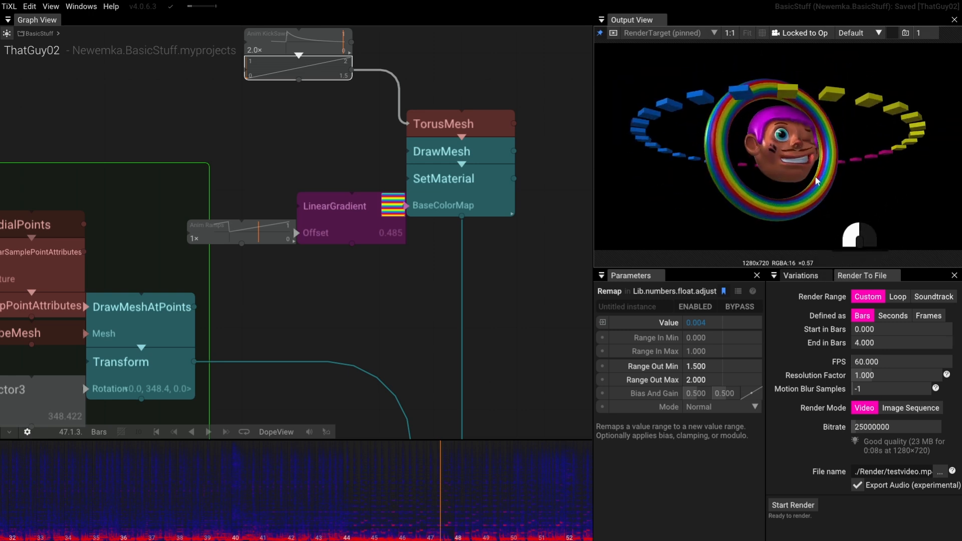
Step: Check the soundtrack on the timeline and move the playhead to bar 44
{"action": "scroll", "coordinate": [329, 482], "scroll_direction": "down", "scroll_amount": 3}
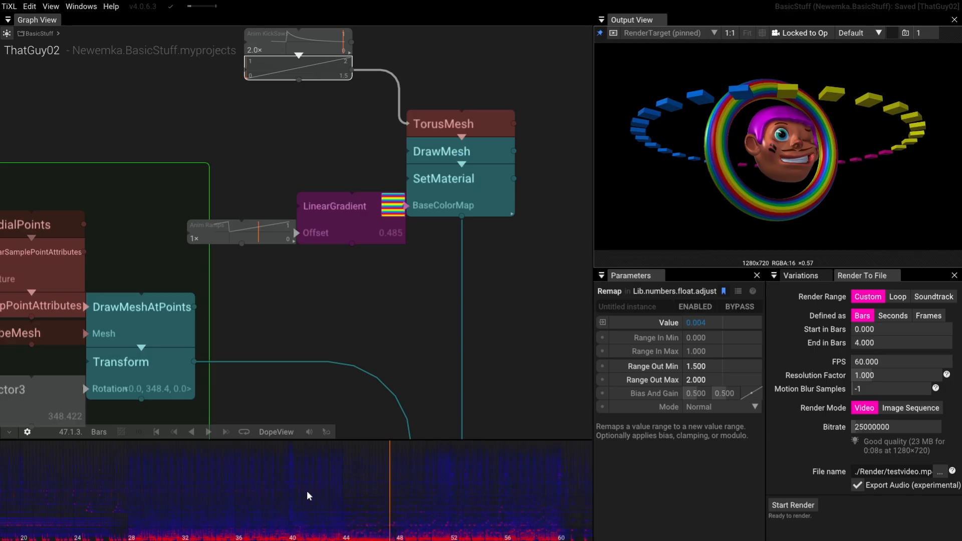
{"action": "scroll", "coordinate": [318, 495], "scroll_direction": "down", "scroll_amount": 2}
{"action": "left_click_drag", "start_coordinate": [349, 494], "coordinate": [473, 488]}
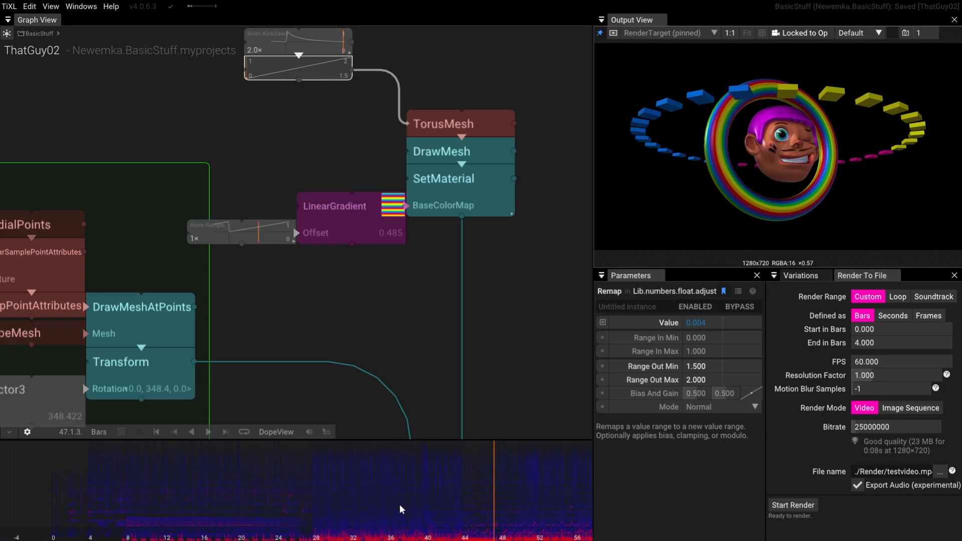
{"action": "scroll", "coordinate": [402, 509], "scroll_direction": "up", "scroll_amount": 2}
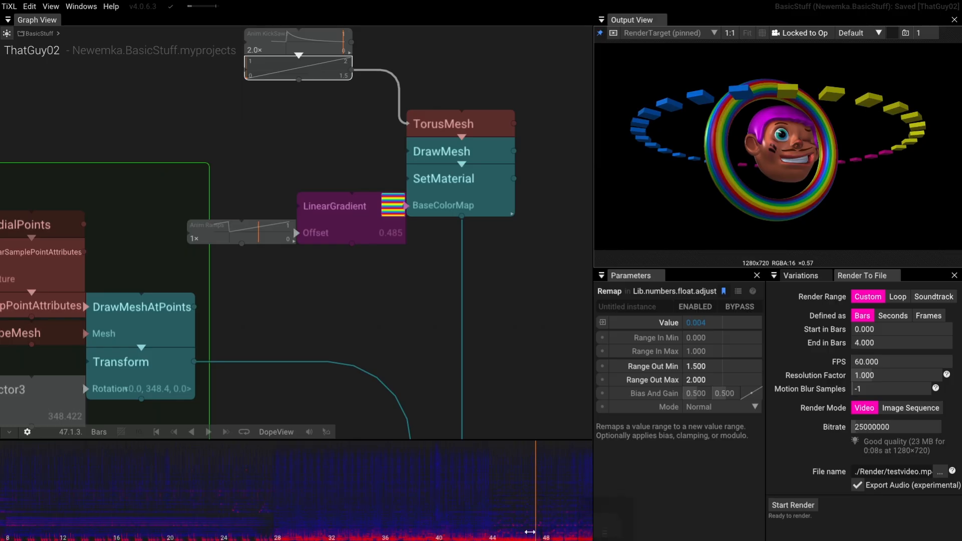
{"action": "left_click_drag", "start_coordinate": [536, 533], "coordinate": [339, 516]}
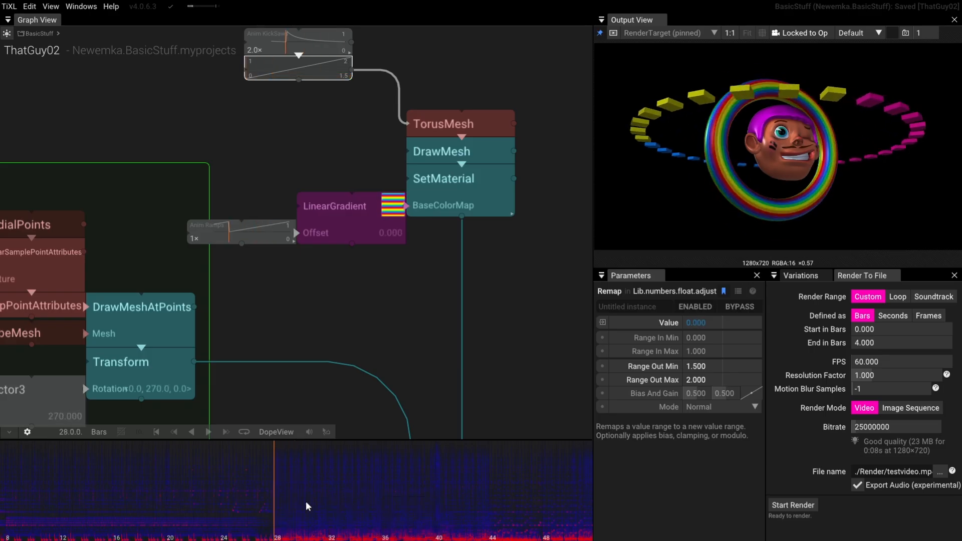
{"action": "left_click_drag", "start_coordinate": [276, 528], "coordinate": [487, 525]}
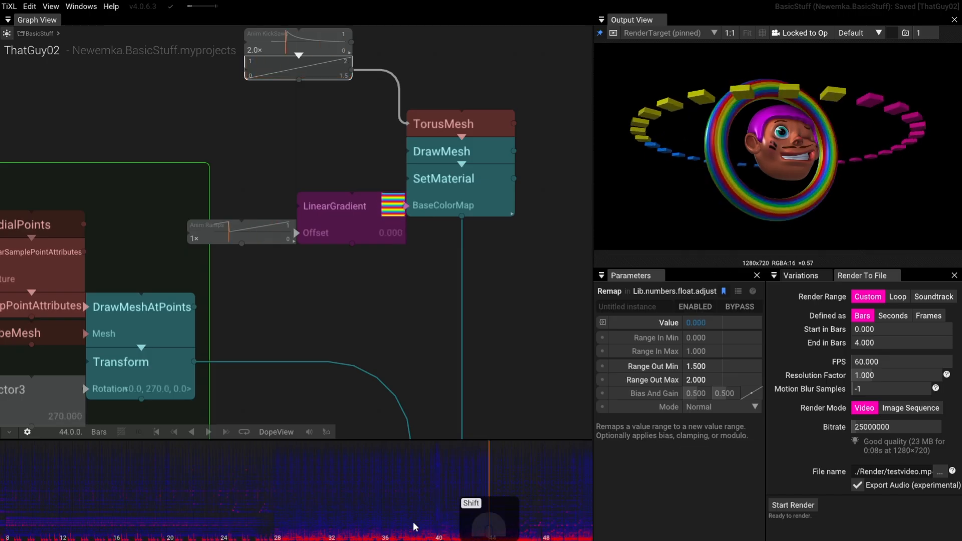
Step: Turn on loop playback for bars 44 to 48 and play the loop
{"action": "left_click", "coordinate": [244, 431]}
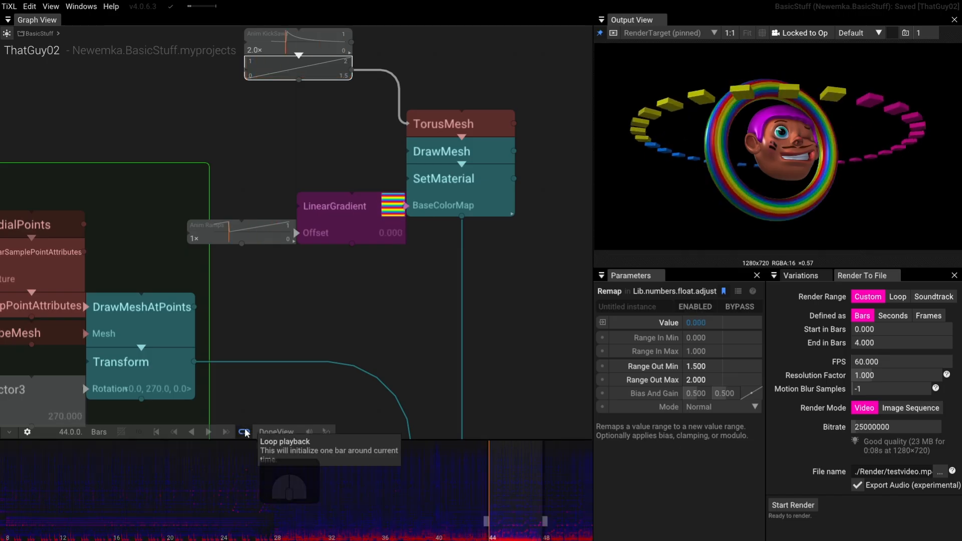
{"action": "scroll", "coordinate": [525, 513], "scroll_direction": "up", "scroll_amount": 5}
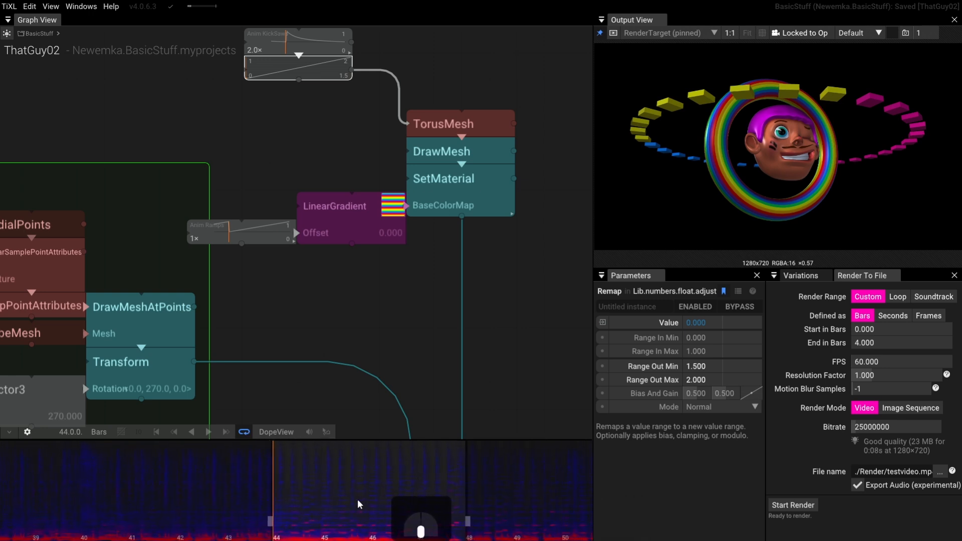
{"action": "left_click", "coordinate": [208, 432]}
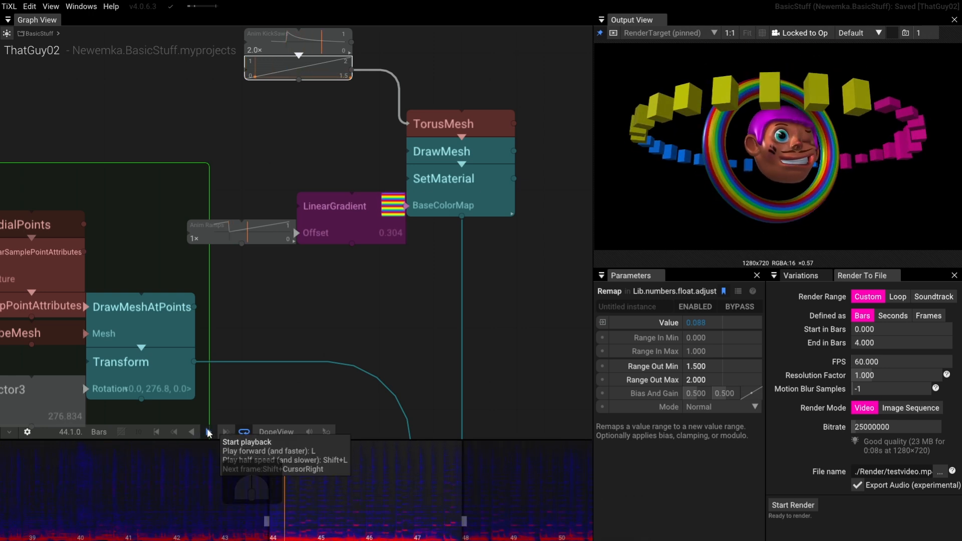
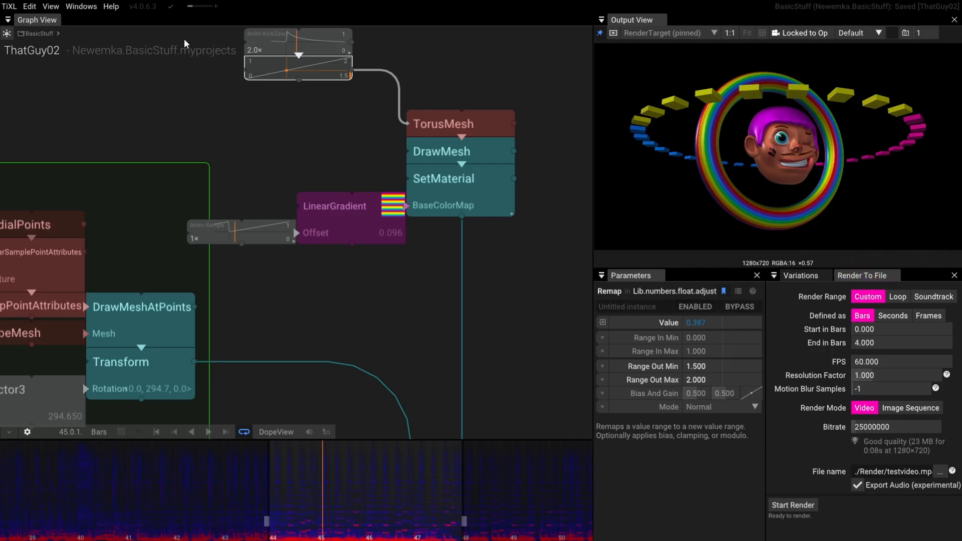
Step: Close the Render To File window and reopen it
{"action": "left_click", "coordinate": [81, 7]}
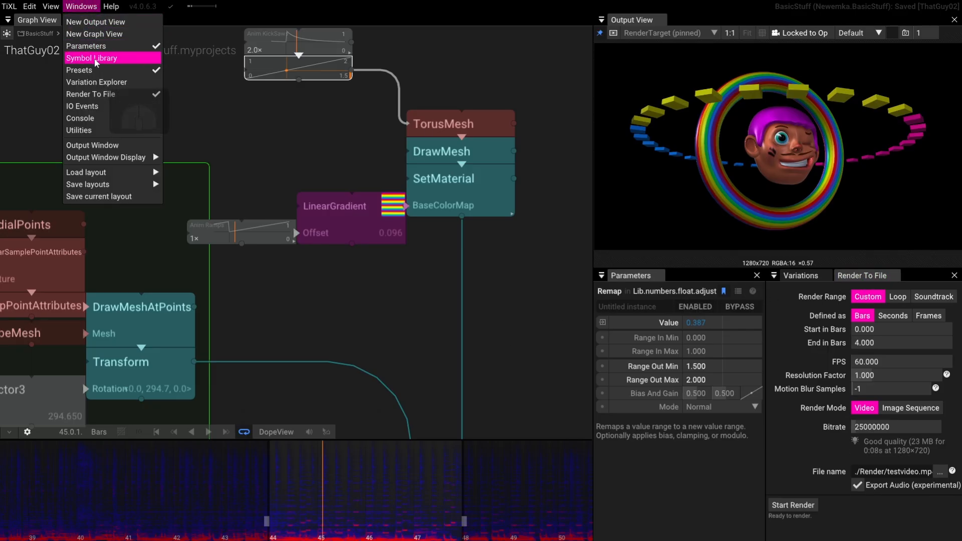
{"action": "left_click", "coordinate": [87, 94]}
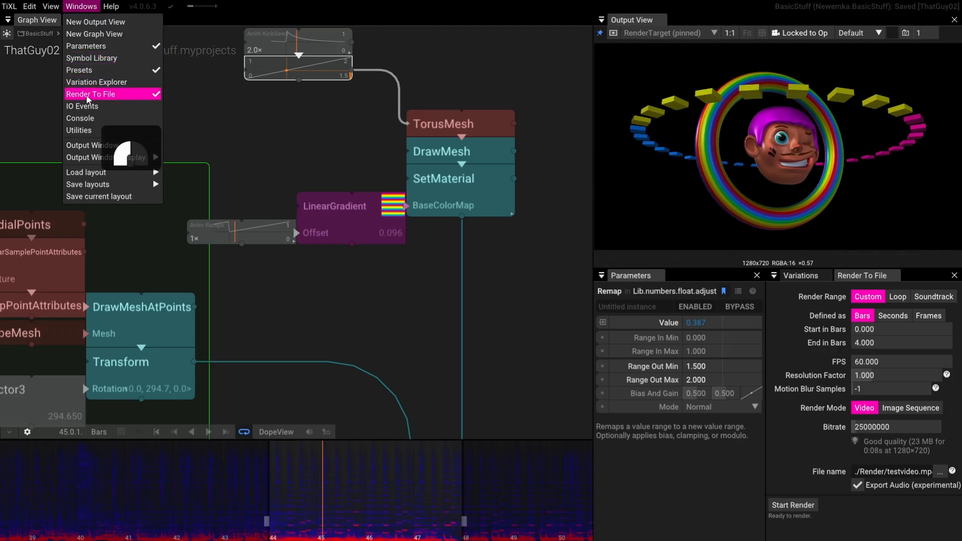
{"action": "left_click", "coordinate": [82, 6]}
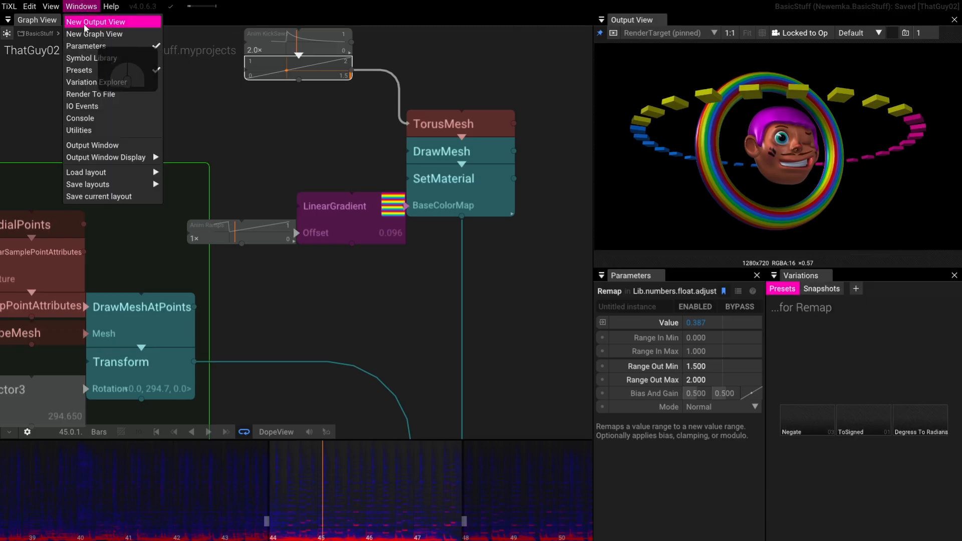
{"action": "left_click", "coordinate": [87, 94]}
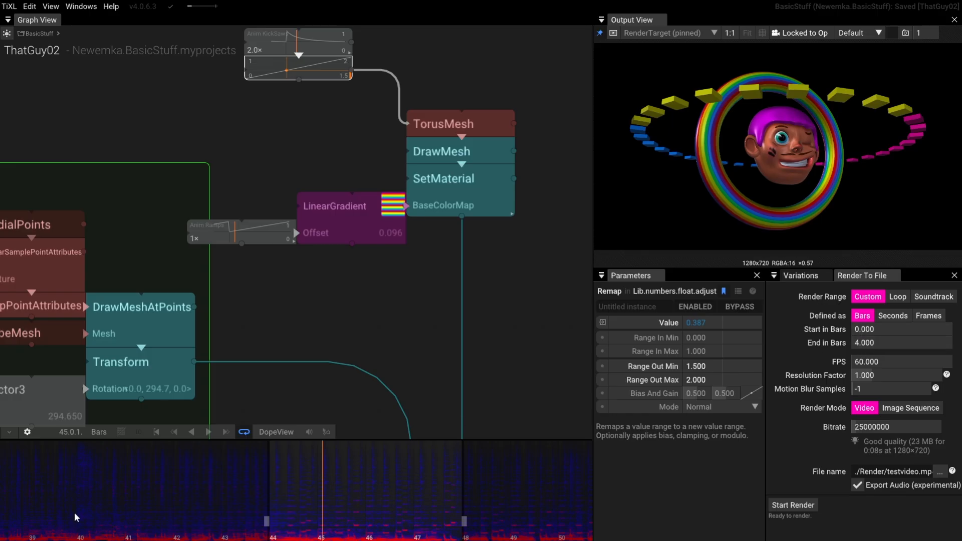
Step: Set the Render Range to Loop so the export covers the looped section of the timeline
{"action": "scroll", "coordinate": [351, 501], "scroll_direction": "down", "scroll_amount": 8}
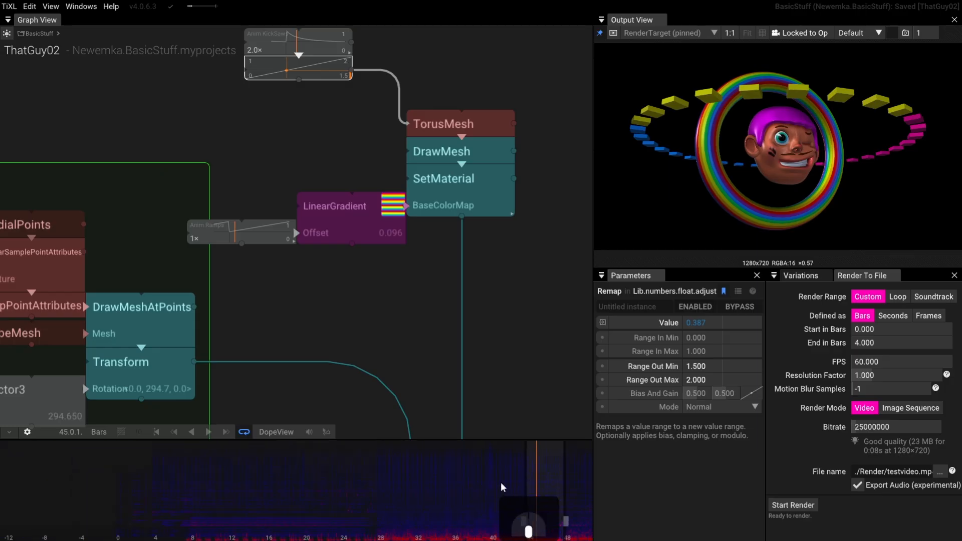
{"action": "left_click_drag", "start_coordinate": [501, 487], "coordinate": [576, 494]}
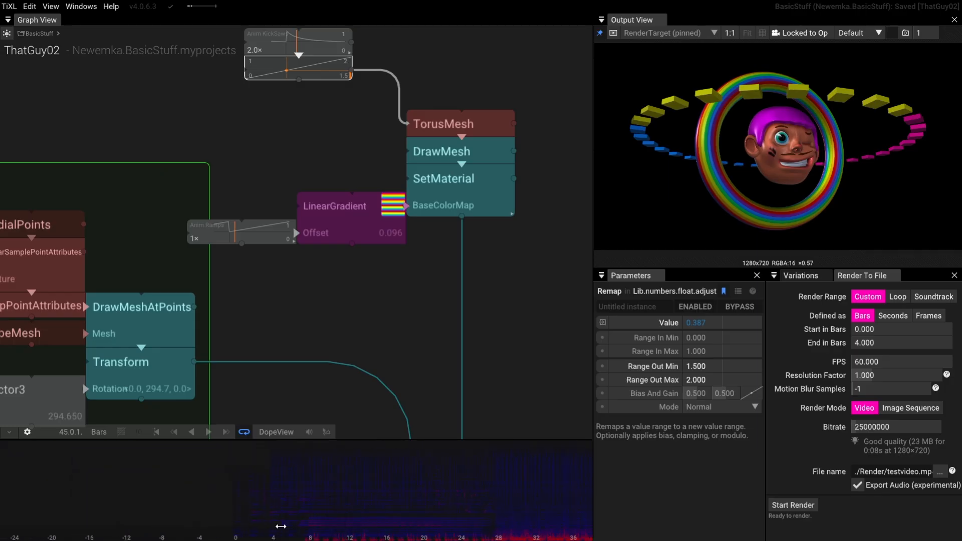
{"action": "scroll", "coordinate": [478, 525], "scroll_direction": "up", "scroll_amount": 4}
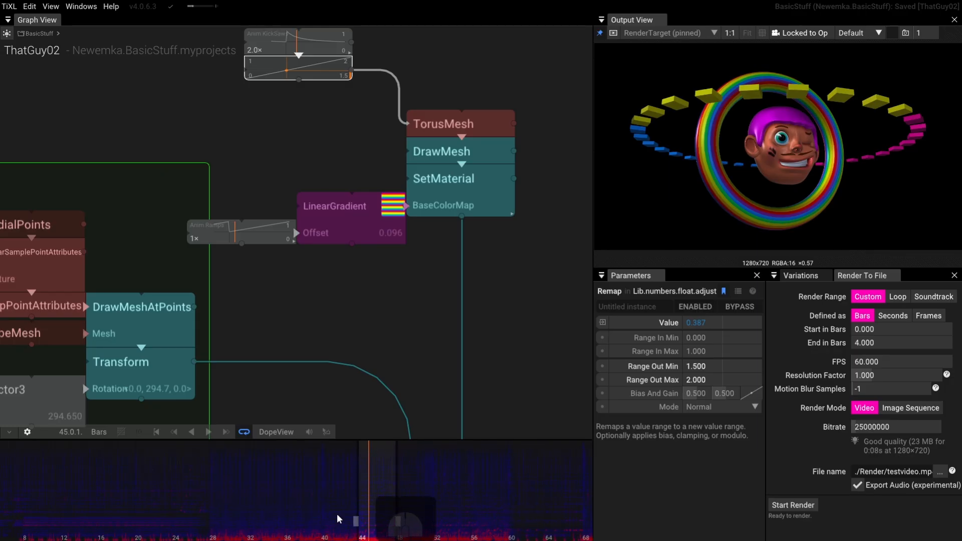
{"action": "left_click", "coordinate": [898, 298]}
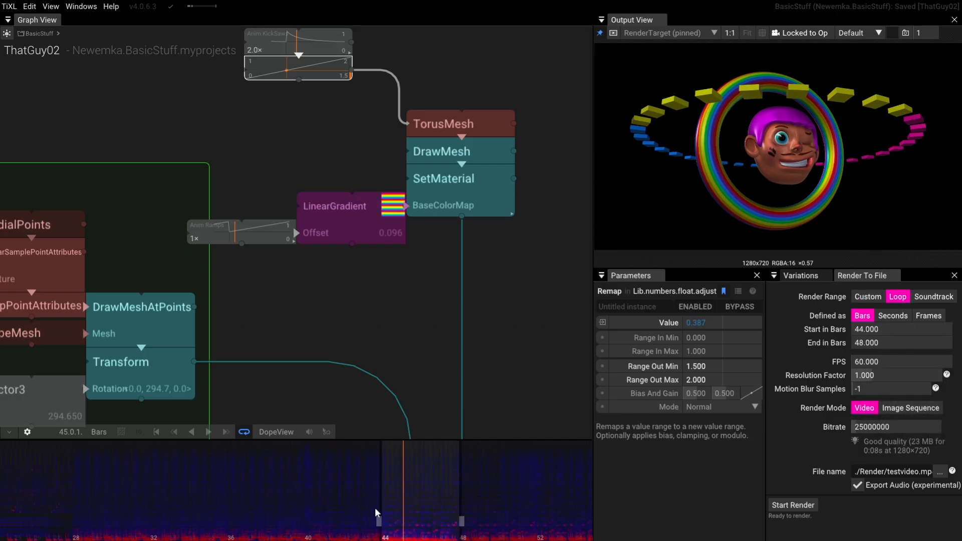
{"action": "scroll", "coordinate": [371, 517], "scroll_direction": "up", "scroll_amount": 2}
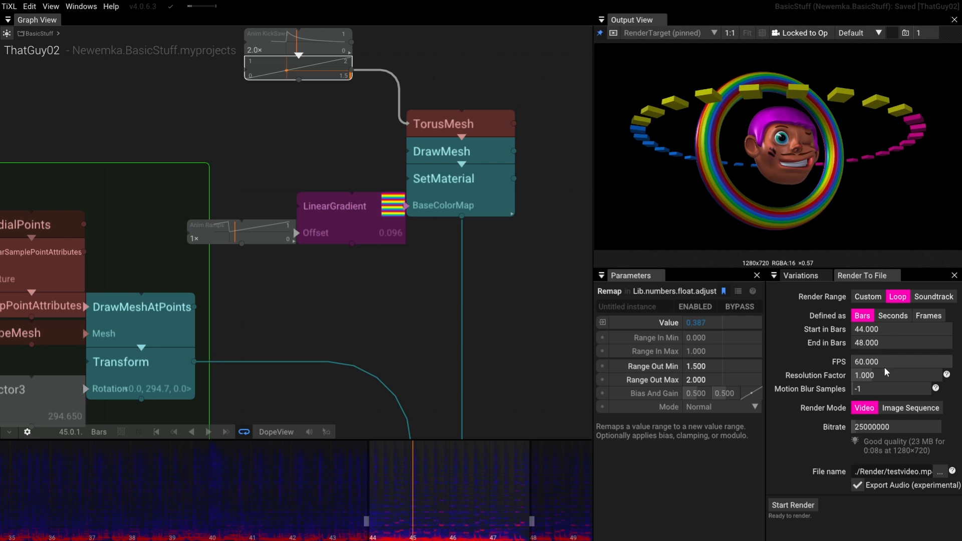
Step: Widen the Render To File panel and select the testvideo.mp4 part of the output file name
{"action": "left_click_drag", "start_coordinate": [766, 456], "coordinate": [716, 457]}
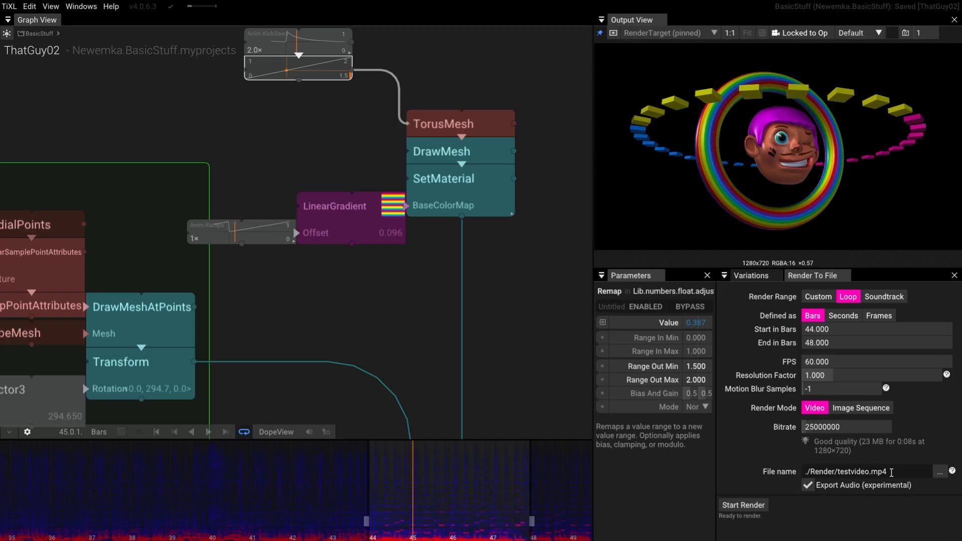
{"action": "left_click_drag", "start_coordinate": [892, 472], "coordinate": [840, 475]}
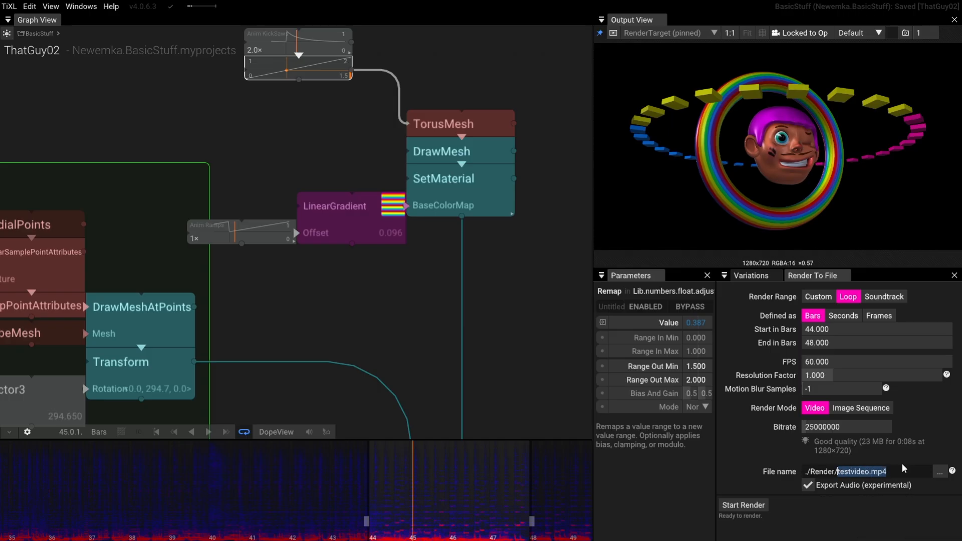
{"action": "type", "text": "End"}
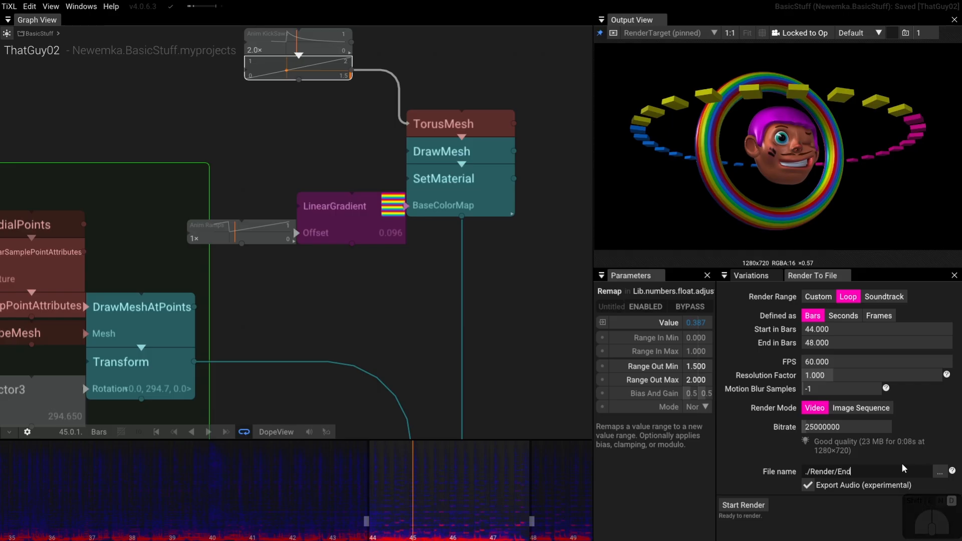
{"action": "type", "text": "Oft"}
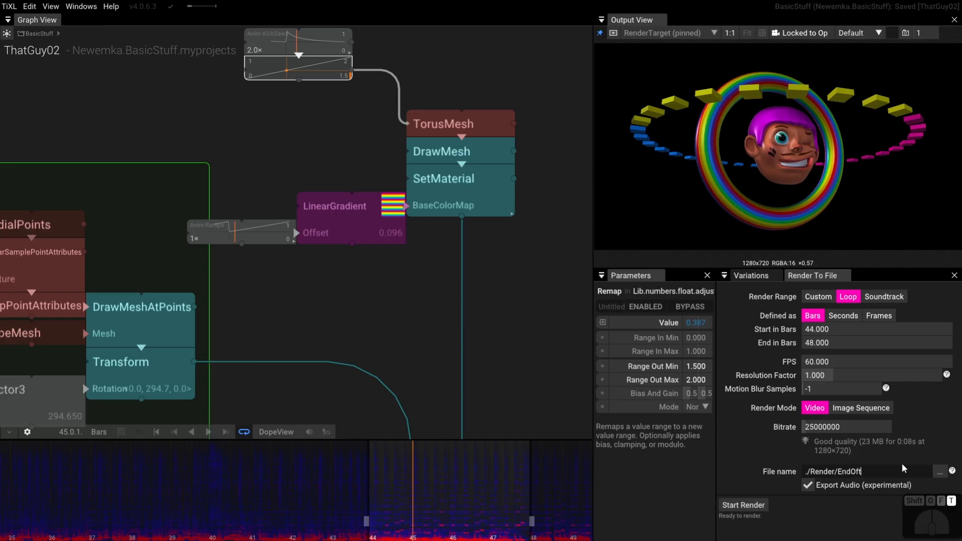
{"action": "type", "text": "heV"}
{"action": "key", "text": "BackSpace"}
{"action": "key", "text": "BackSpace"}
{"action": "key", "text": "BackSpace"}
{"action": "key", "text": "BackSpace"}
{"action": "key", "text": "BackSpace"}
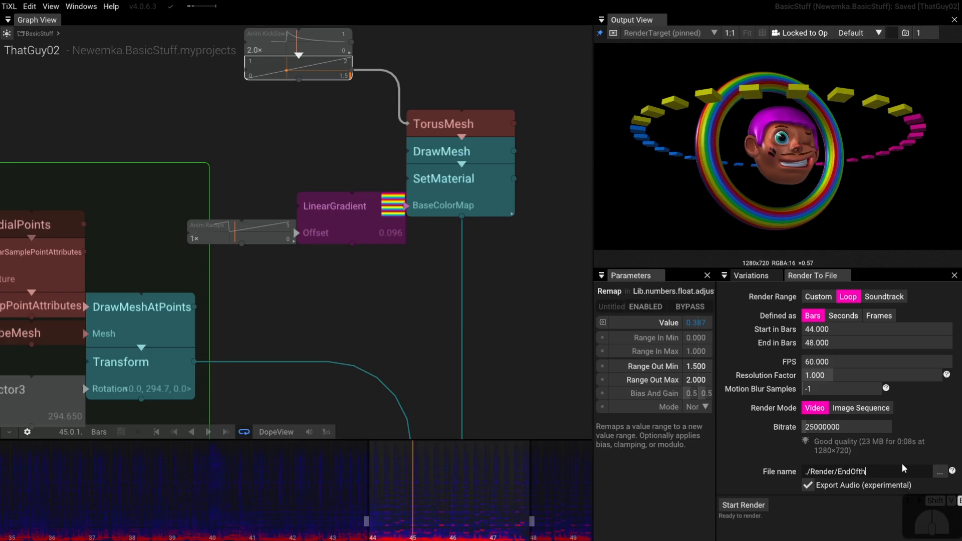
{"action": "key", "text": "BackSpace"}
{"action": "key", "text": "BackSpace"}
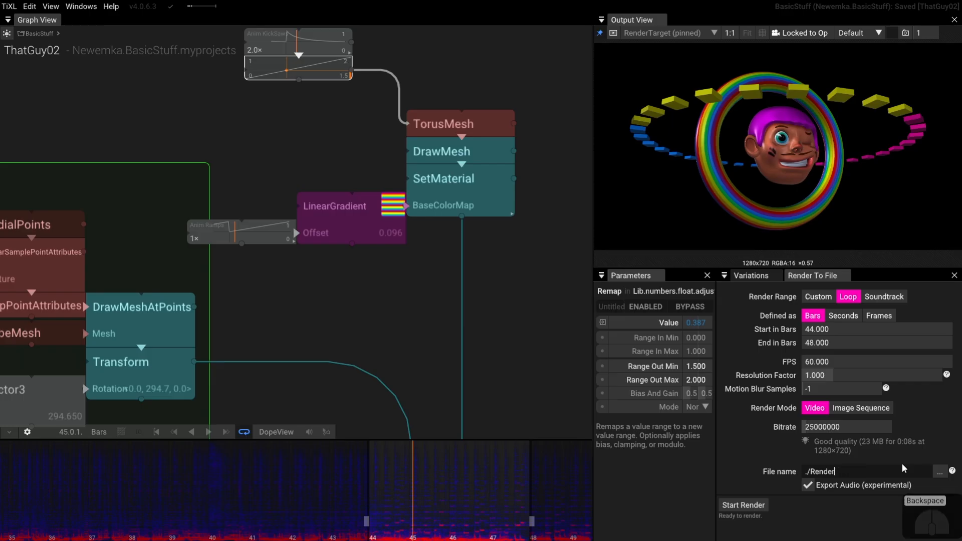
Step: Set the output file name to ./Render/MyVideo.mp4 and start rendering the video
{"action": "type", "text": "My"}
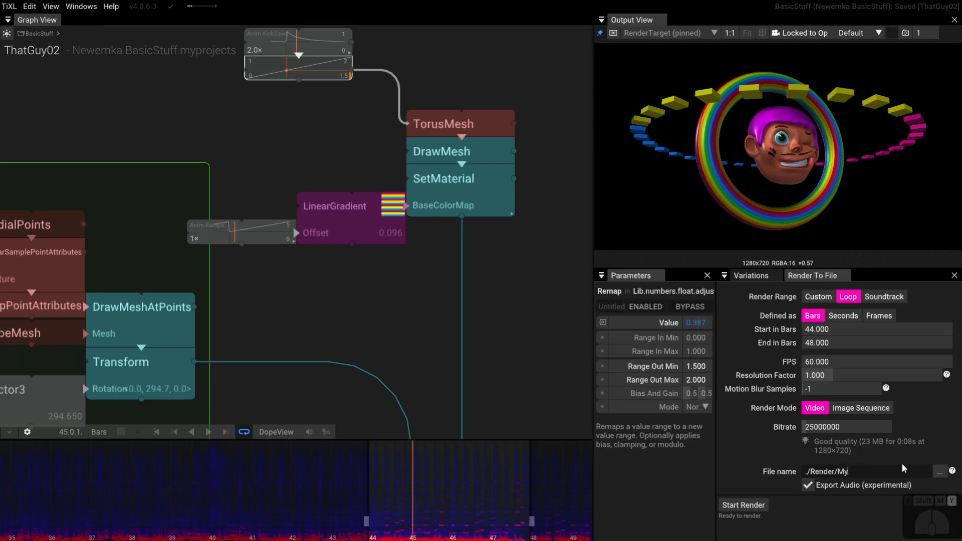
{"action": "type", "text": "Video"}
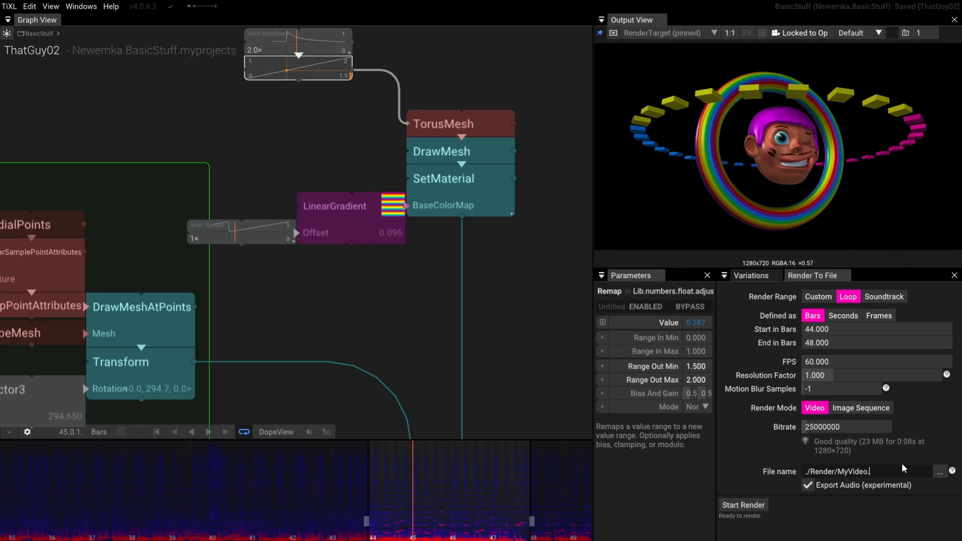
{"action": "type", "text": ".mp4"}
{"action": "left_click", "coordinate": [743, 507]}
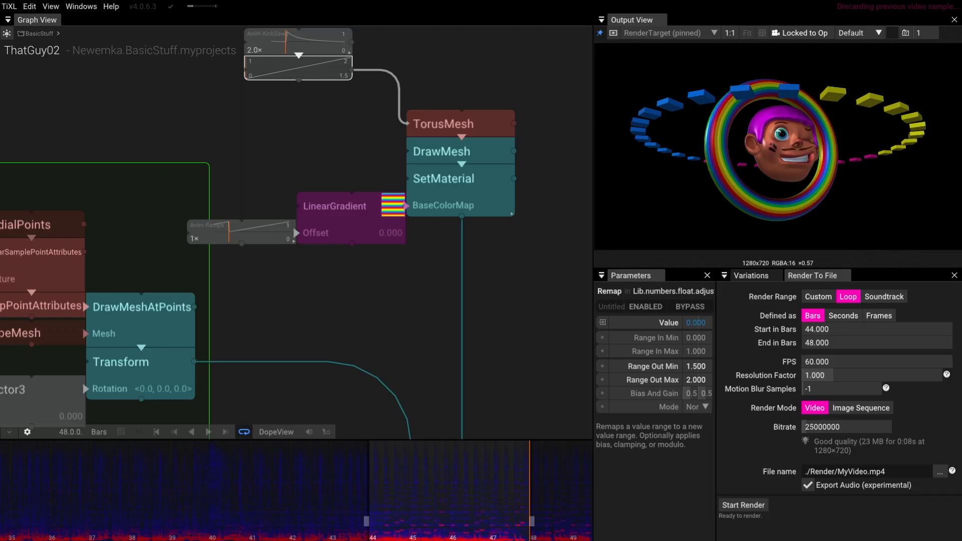
Step: Switch to File Explorer, play MyVideo.mp4 from the BasicStuff project's Render folder, and return to TiXL
{"action": "key", "text": "alt+Tab"}
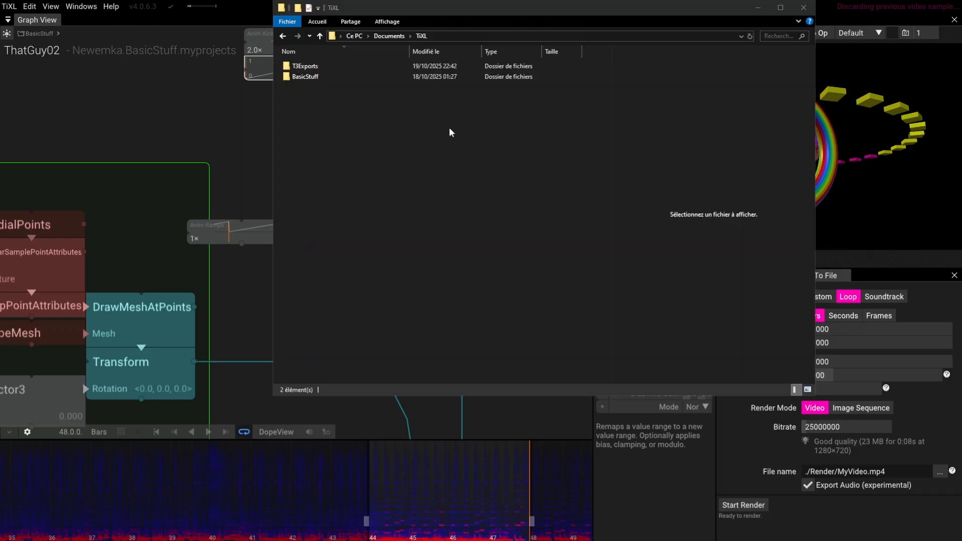
{"action": "left_click", "coordinate": [455, 36]}
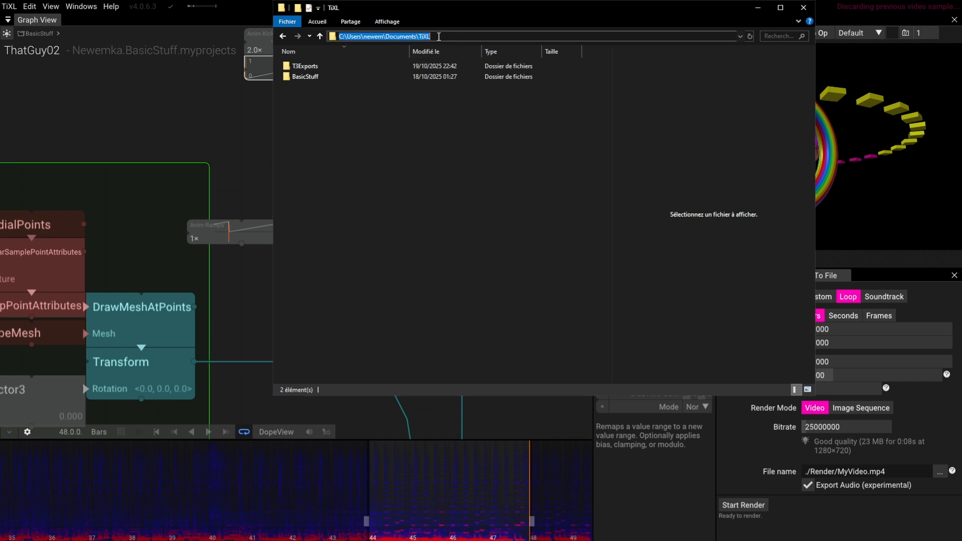
{"action": "double_click", "coordinate": [308, 79]}
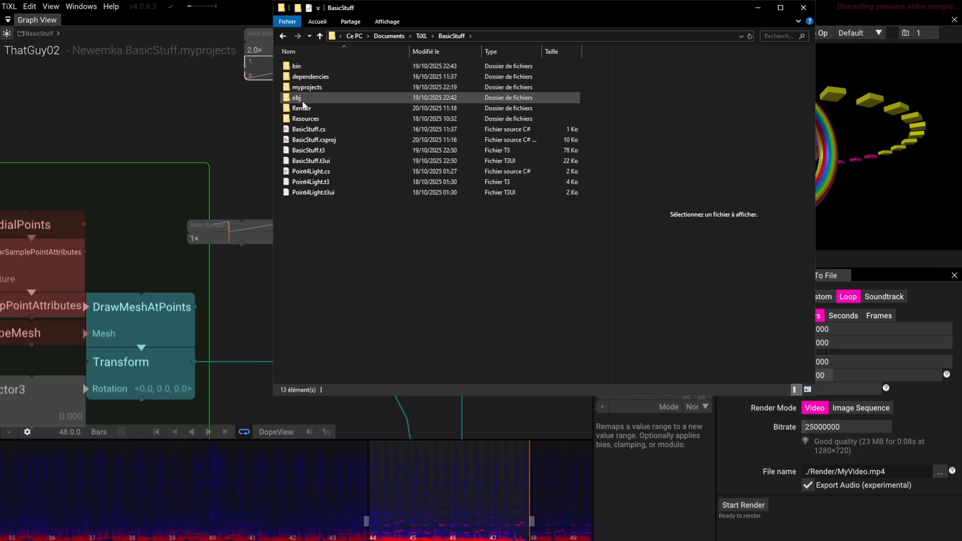
{"action": "double_click", "coordinate": [303, 109]}
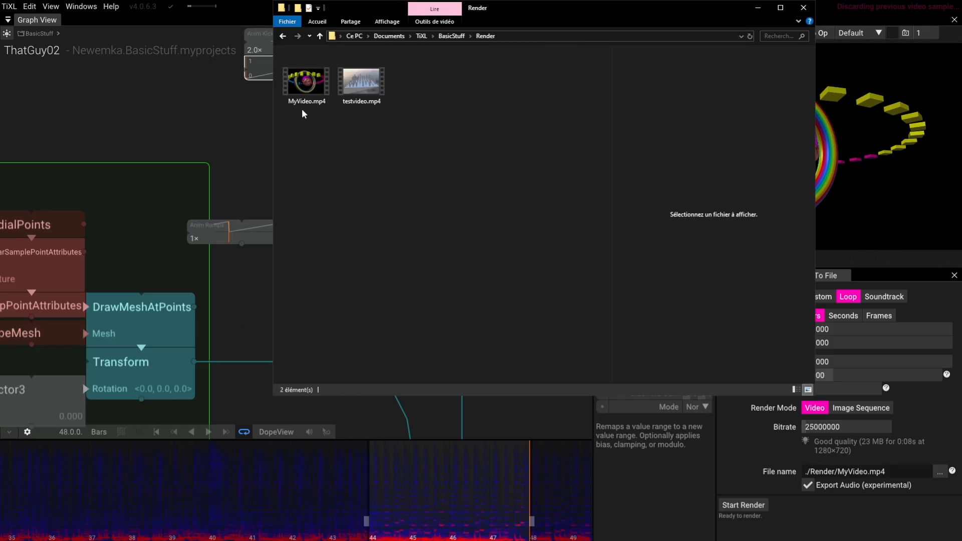
{"action": "double_click", "coordinate": [300, 89]}
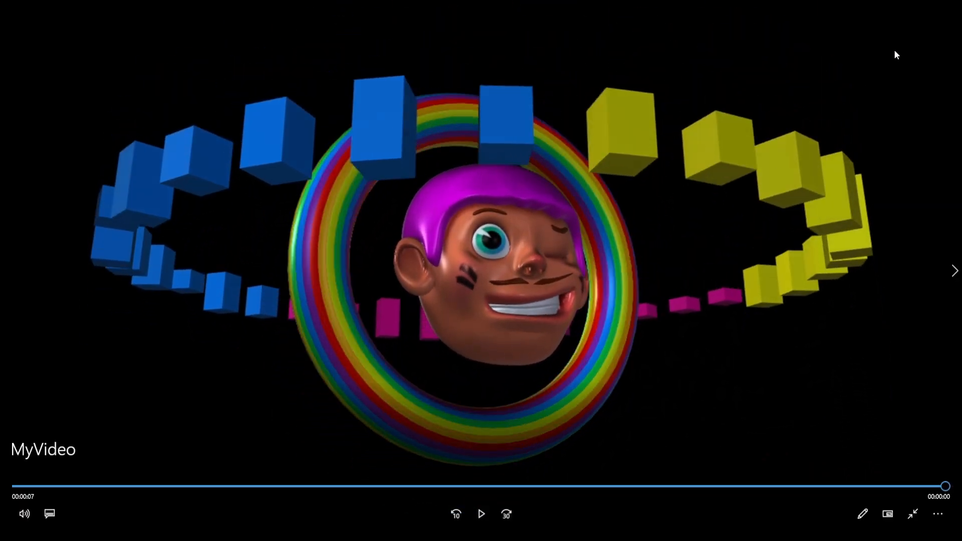
{"action": "left_click", "coordinate": [953, 7]}
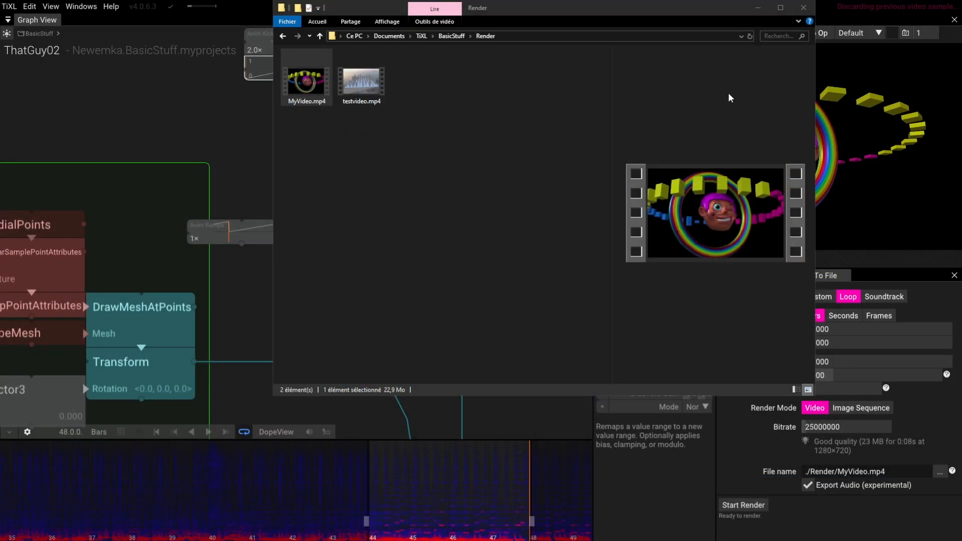
{"action": "left_click", "coordinate": [758, 8]}
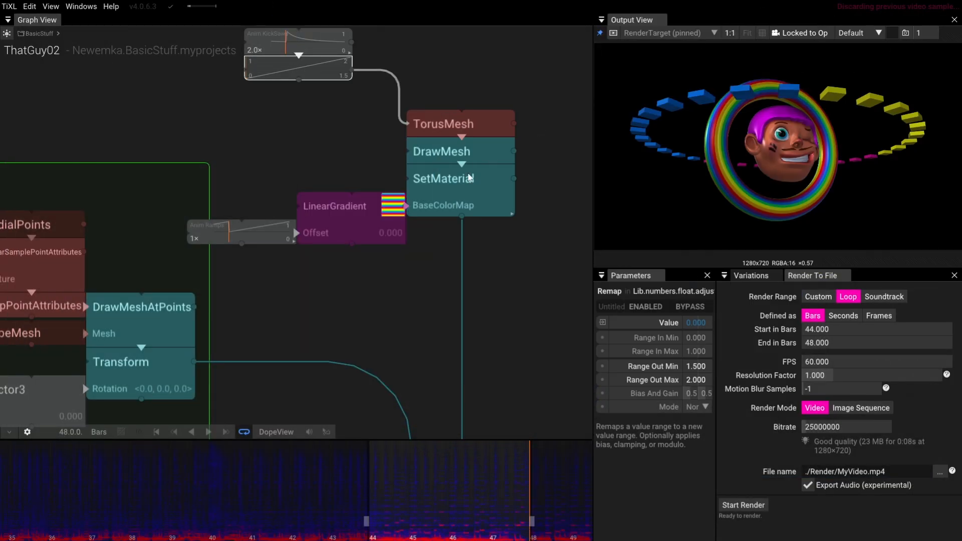
Step: Review the whole node graph and select the torus nodes together with their LinearGradient, Remap and animation nodes
{"action": "scroll", "coordinate": [439, 212], "scroll_direction": "down", "scroll_amount": 3}
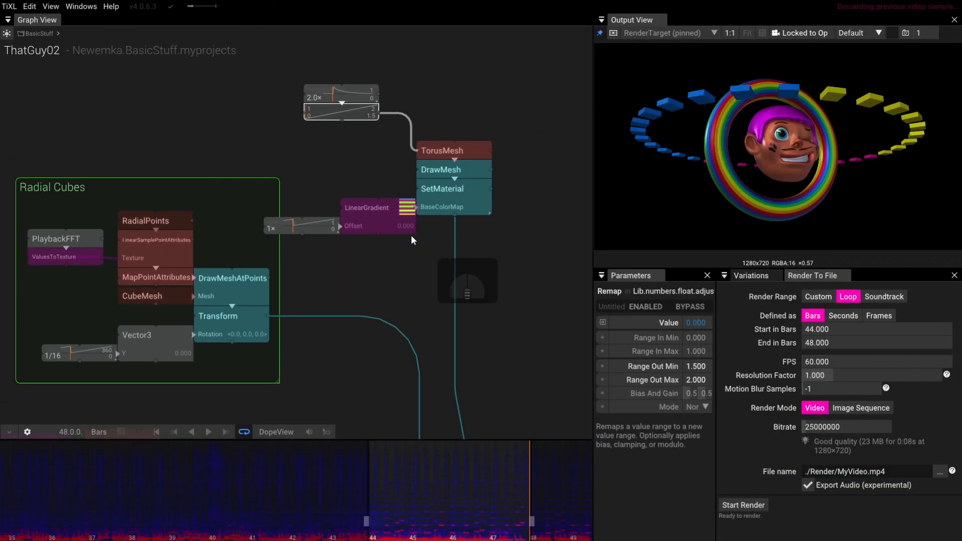
{"action": "scroll", "coordinate": [410, 243], "scroll_direction": "down", "scroll_amount": 3}
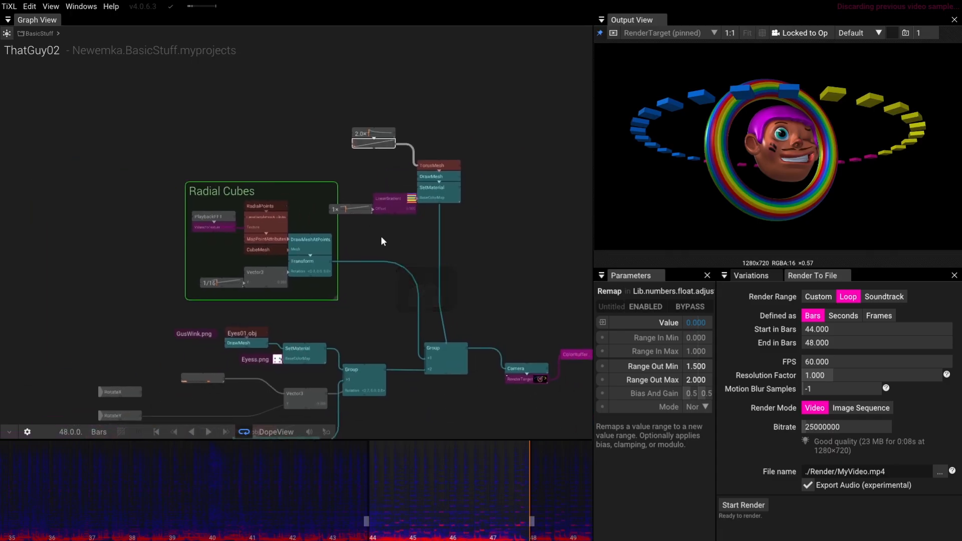
{"action": "scroll", "coordinate": [421, 239], "scroll_direction": "down", "scroll_amount": 1}
{"action": "left_click_drag", "start_coordinate": [478, 227], "coordinate": [450, 147]}
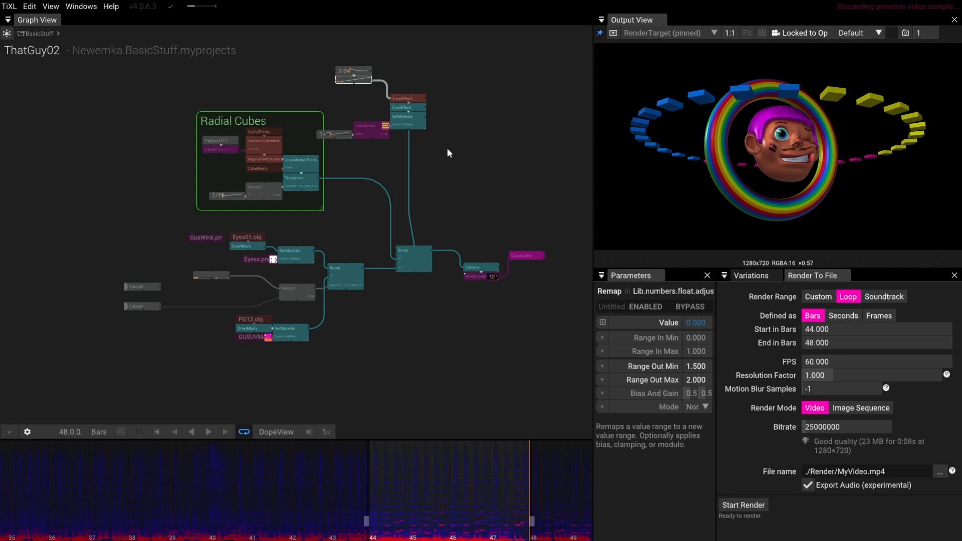
{"action": "left_click_drag", "start_coordinate": [444, 149], "coordinate": [326, 67]}
{"action": "scroll", "coordinate": [444, 116], "scroll_direction": "up", "scroll_amount": 2}
{"action": "left_click_drag", "start_coordinate": [413, 134], "coordinate": [431, 167]}
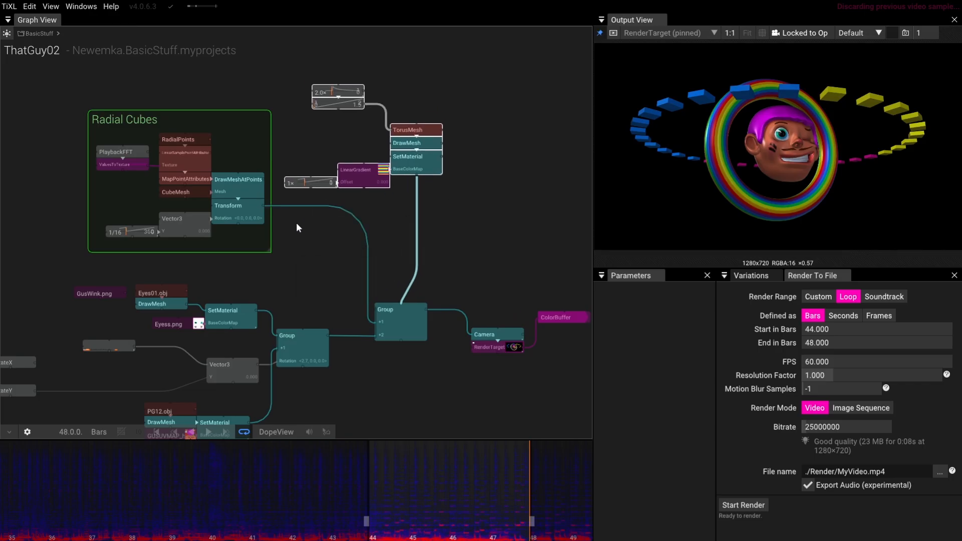
{"action": "left_click_drag", "start_coordinate": [450, 234], "coordinate": [469, 153]}
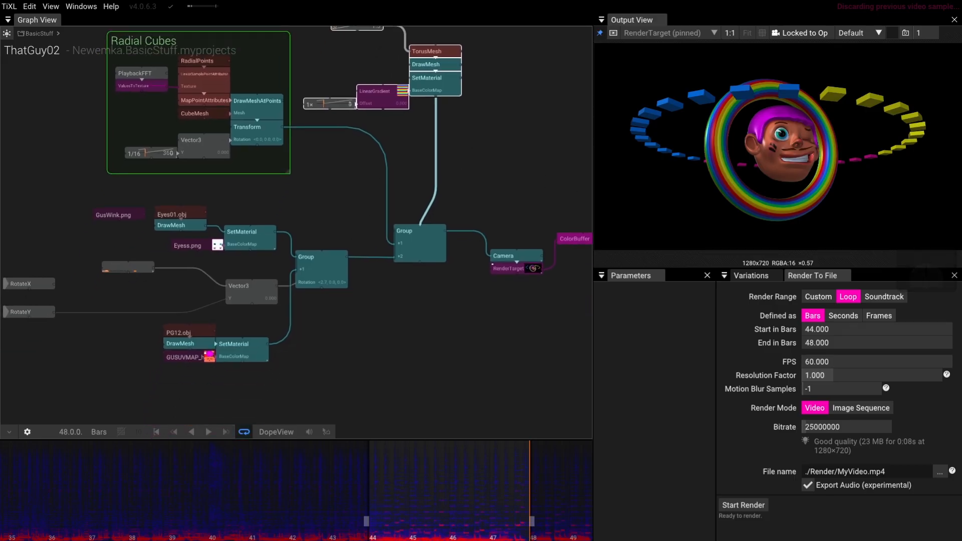